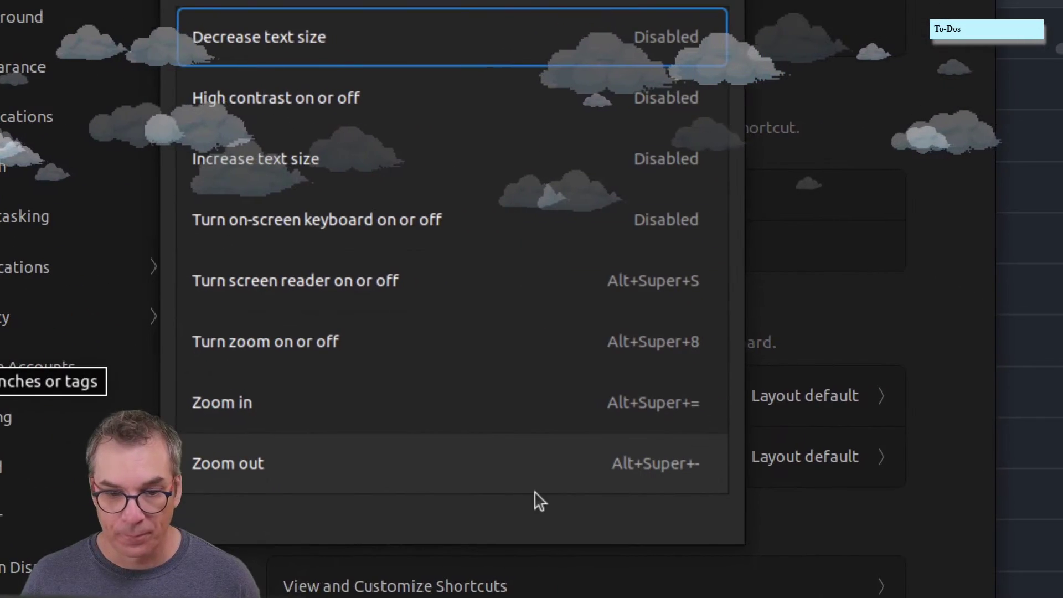
- Cancel the zoom-out shortcut change and close the Accessibility shortcuts list
{"action": "left_click", "coordinate": [535, 490]}
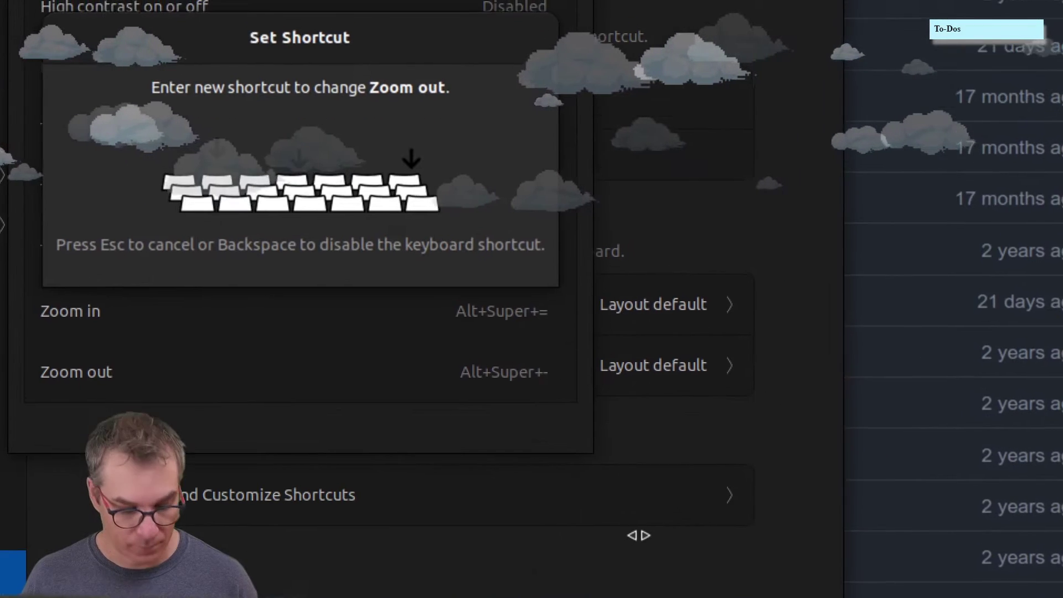
{"action": "key", "text": "Escape"}
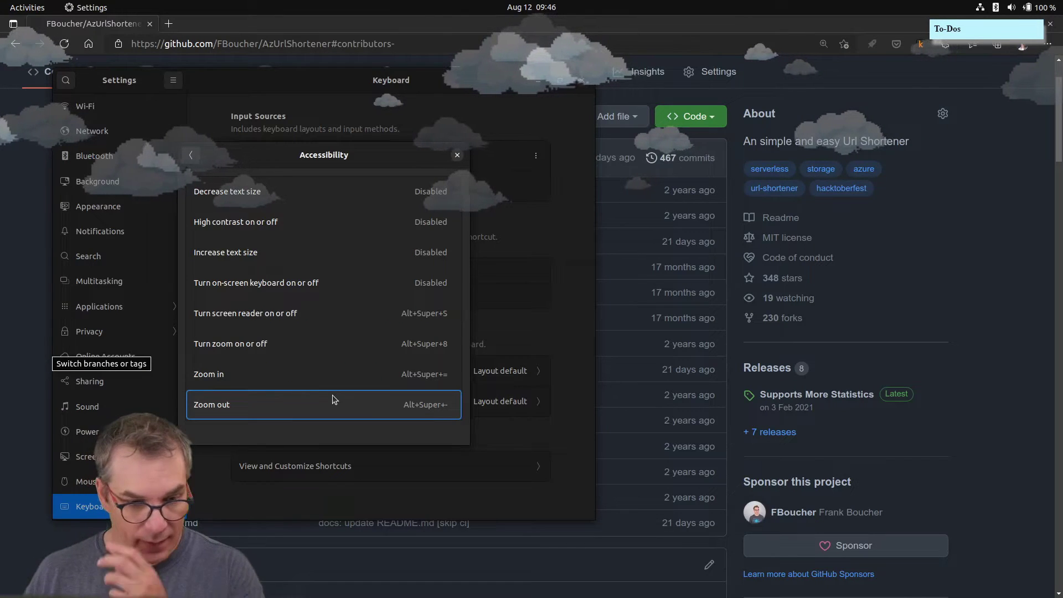
{"action": "left_click", "coordinate": [458, 156]}
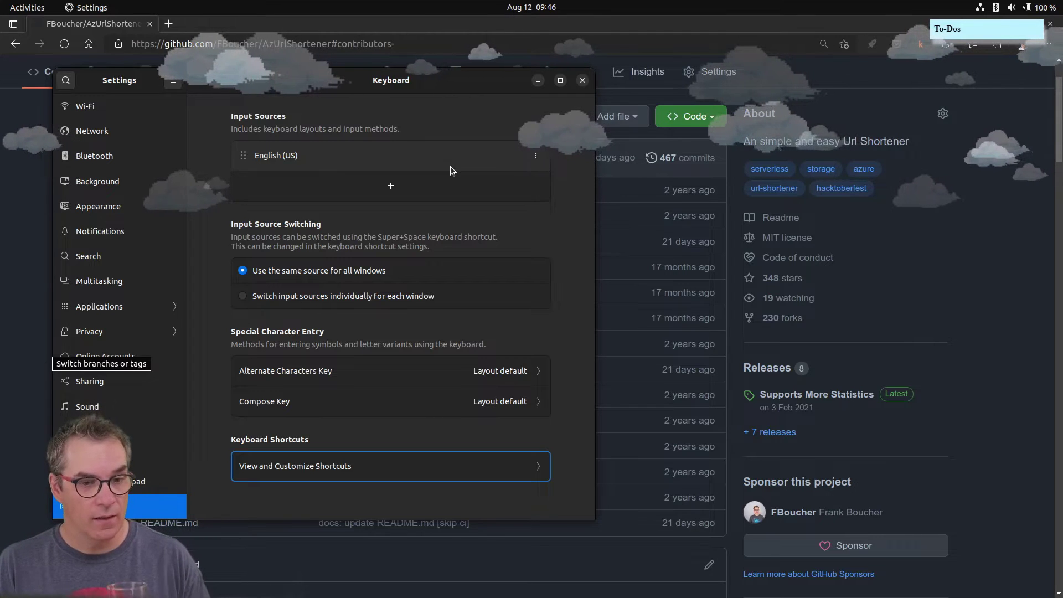
- Close Settings and switch the AzUrlShortener repository to the vnext-v3 branch
{"action": "left_click", "coordinate": [583, 81]}
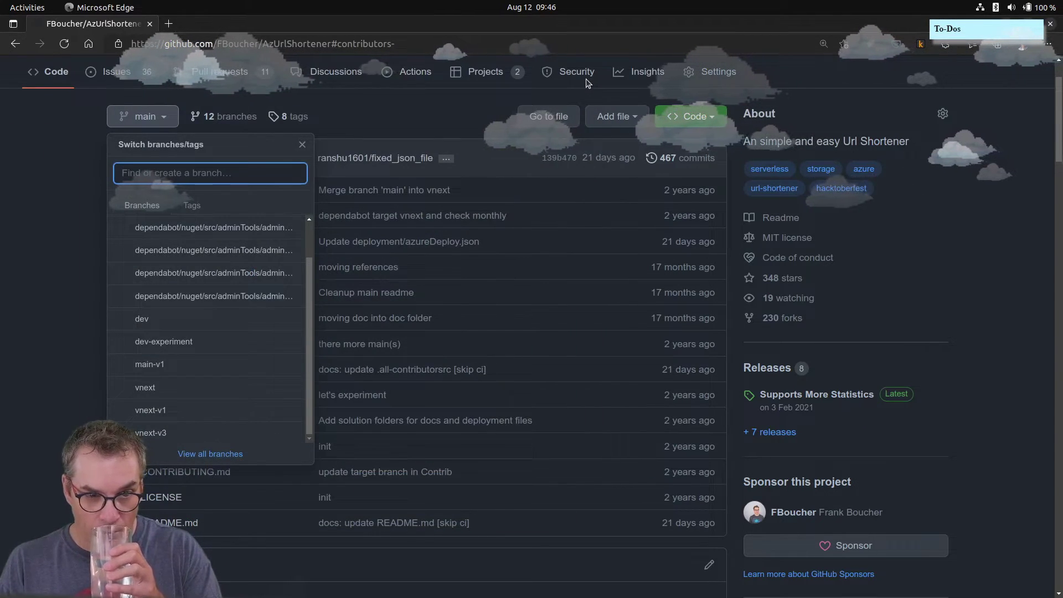
{"action": "left_click", "coordinate": [169, 435]}
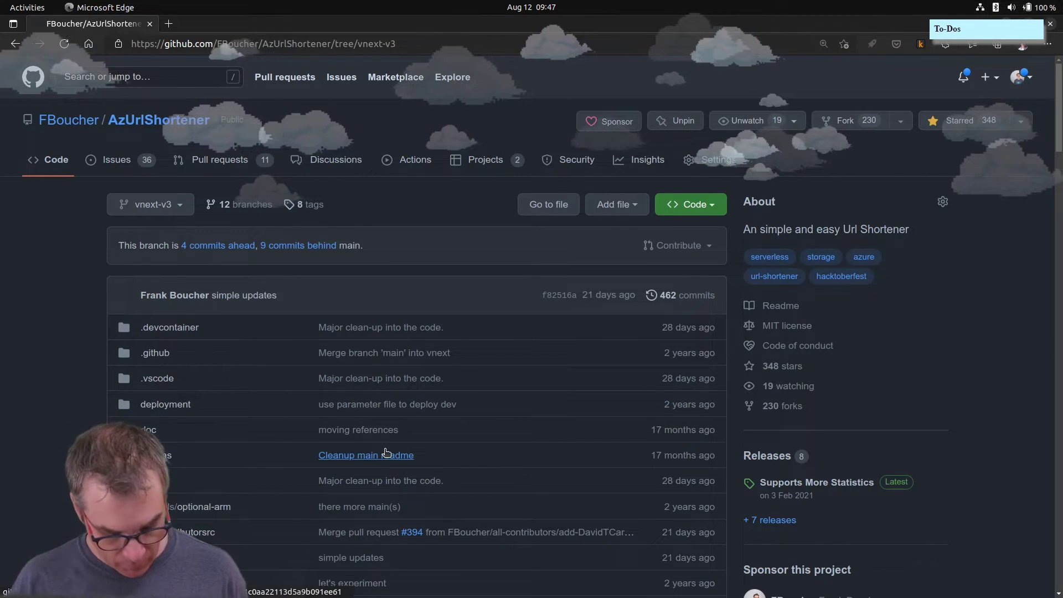
{"action": "key", "text": "ctrl+alt+t"}
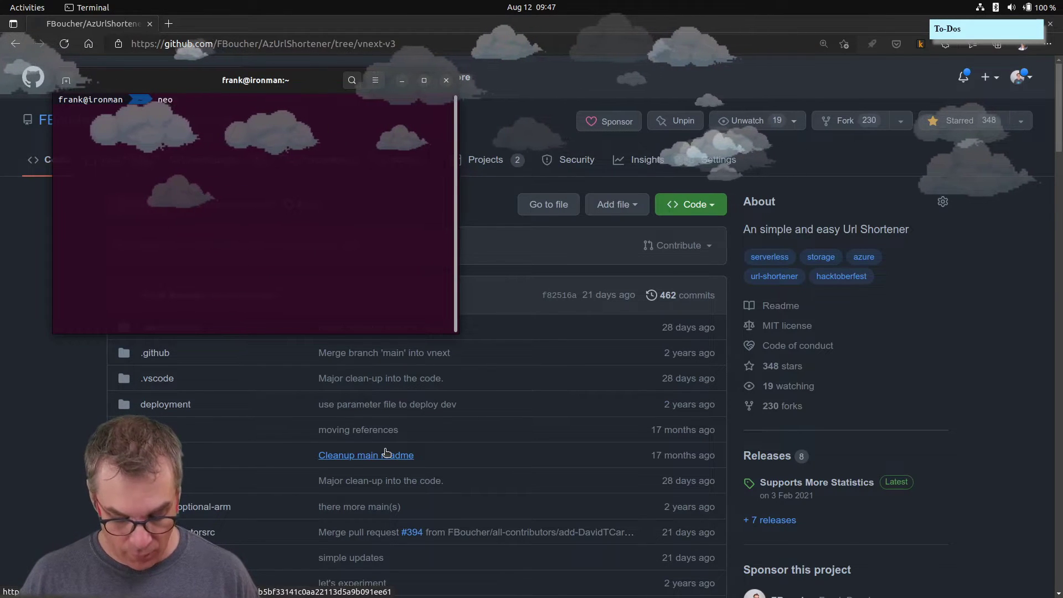
{"action": "key", "text": "Return"}
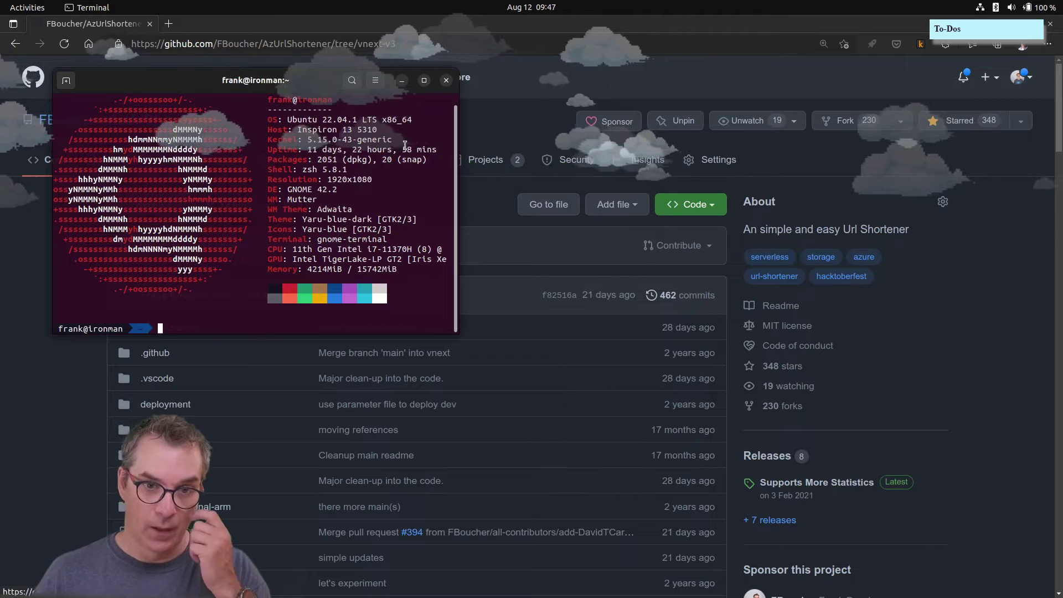
{"action": "left_click", "coordinate": [446, 80]}
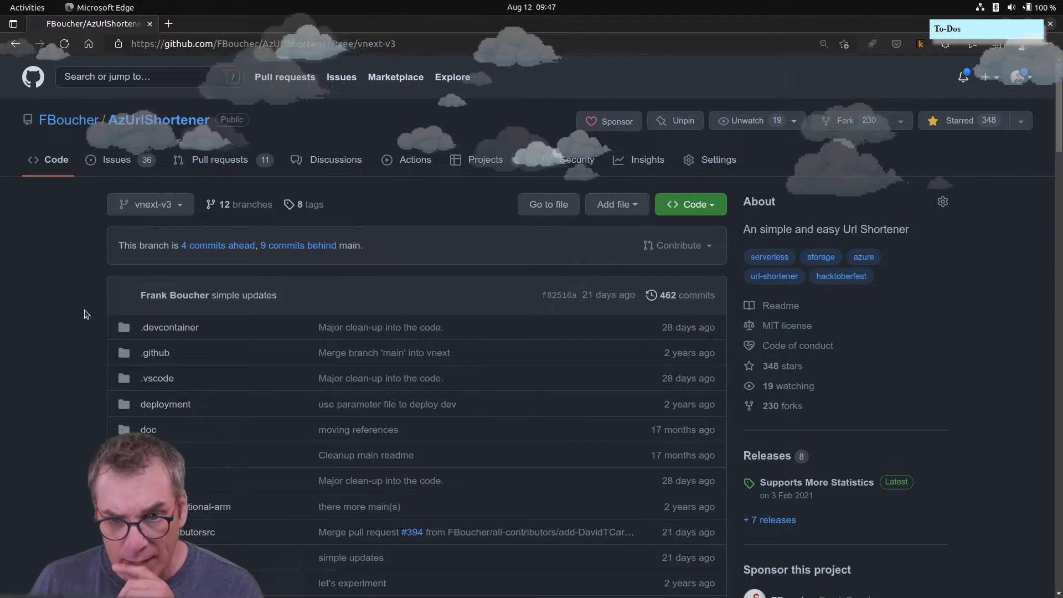
- Zoom the AzUrlShortener repository page in Edge to 175%
{"action": "key", "text": "ctrl+plus"}
{"action": "key", "text": "ctrl+plus"}
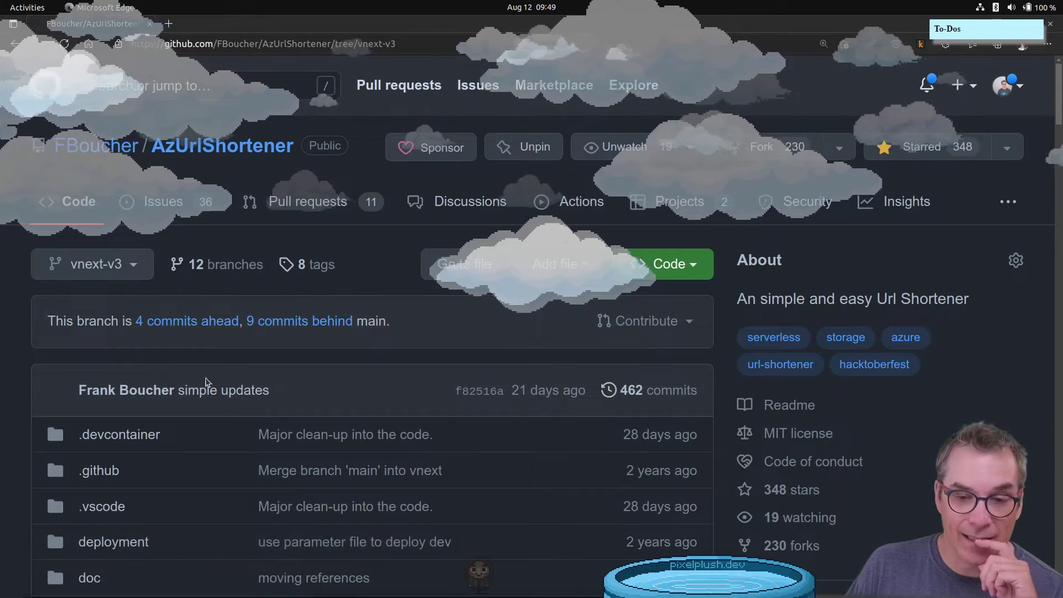
- Scroll the vnext-v3 README down to Contributors, then back up to the Features list
{"action": "scroll", "coordinate": [513, 343], "scroll_direction": "down", "scroll_amount": 3}
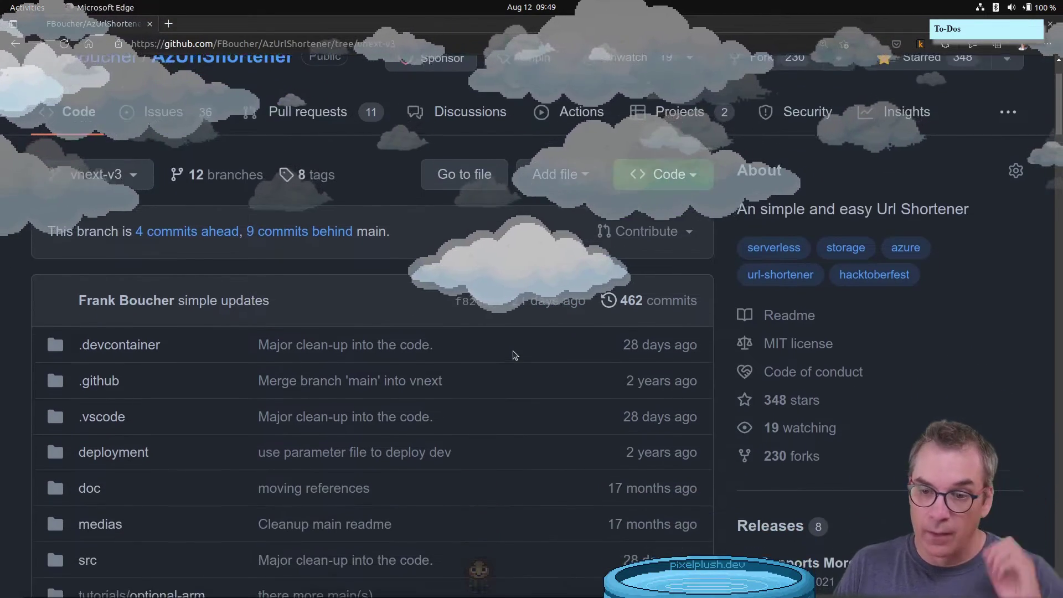
{"action": "scroll", "coordinate": [500, 356], "scroll_direction": "down", "scroll_amount": 2}
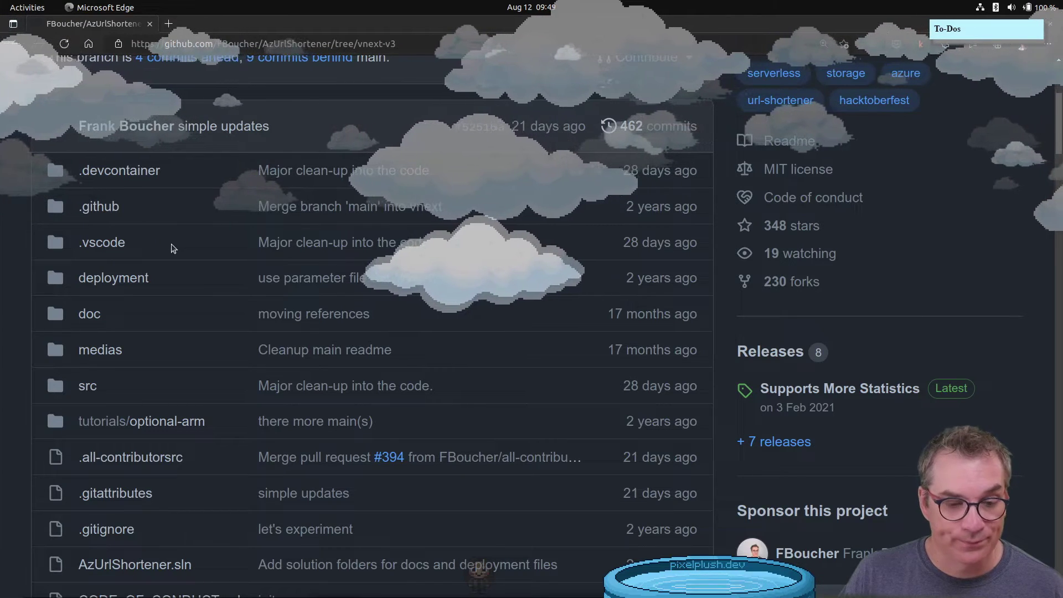
{"action": "scroll", "coordinate": [173, 251], "scroll_direction": "down", "scroll_amount": 3}
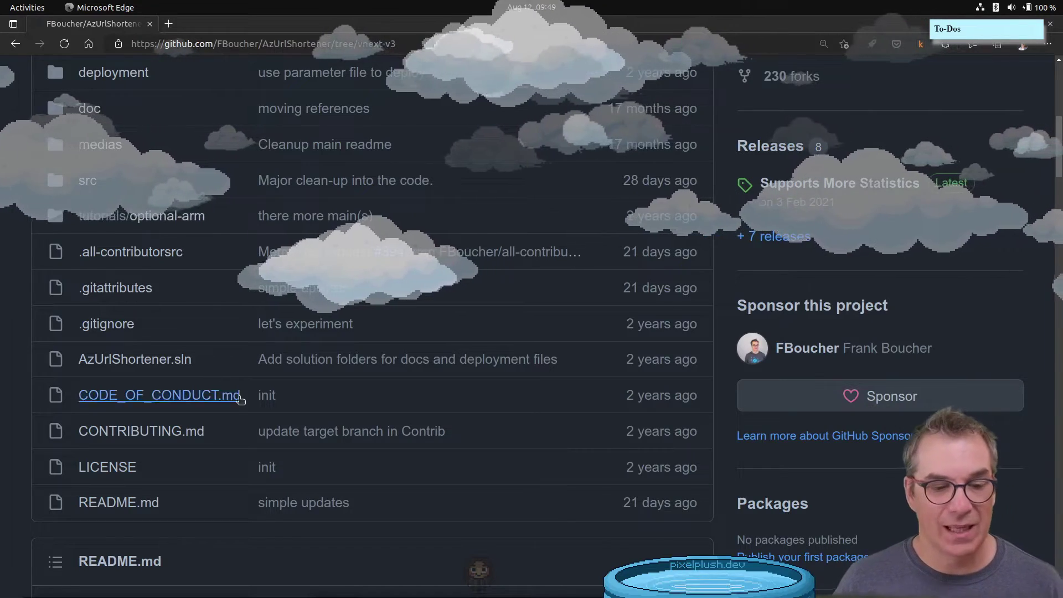
{"action": "scroll", "coordinate": [290, 469], "scroll_direction": "down", "scroll_amount": 5}
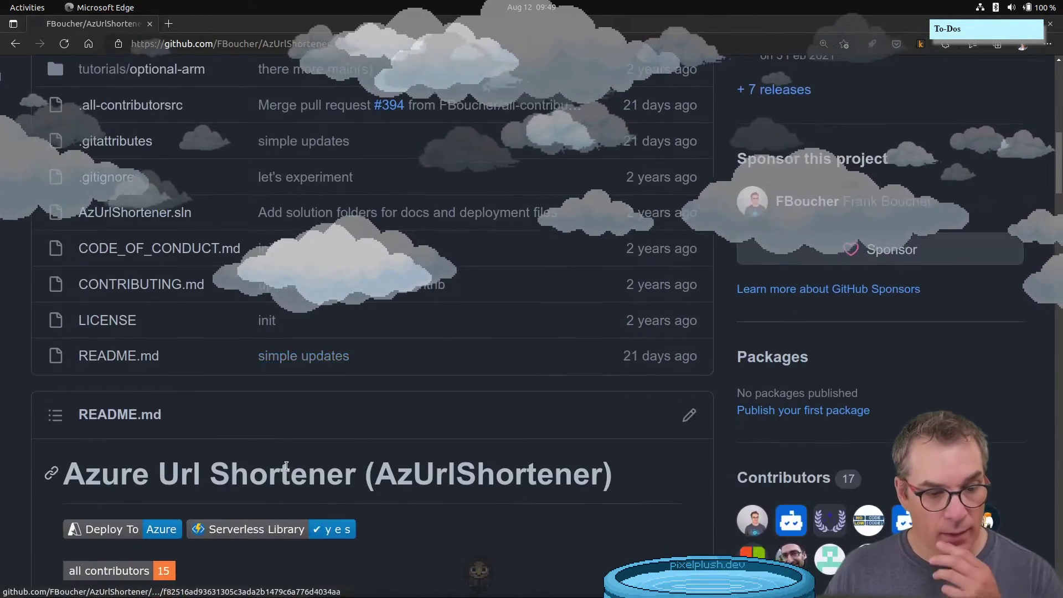
{"action": "scroll", "coordinate": [263, 417], "scroll_direction": "down", "scroll_amount": 6}
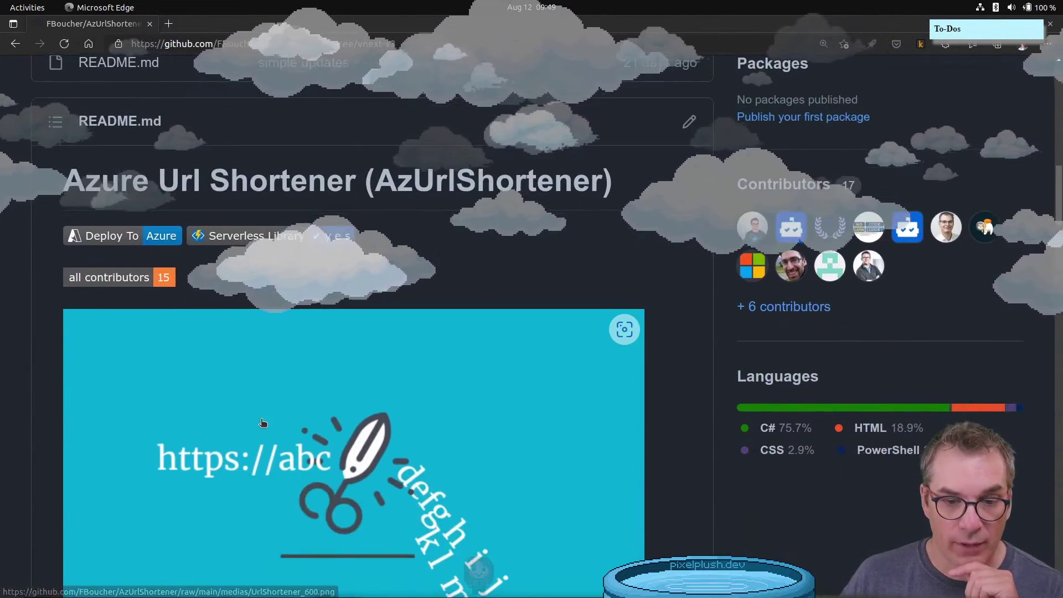
{"action": "scroll", "coordinate": [184, 422], "scroll_direction": "down", "scroll_amount": 5}
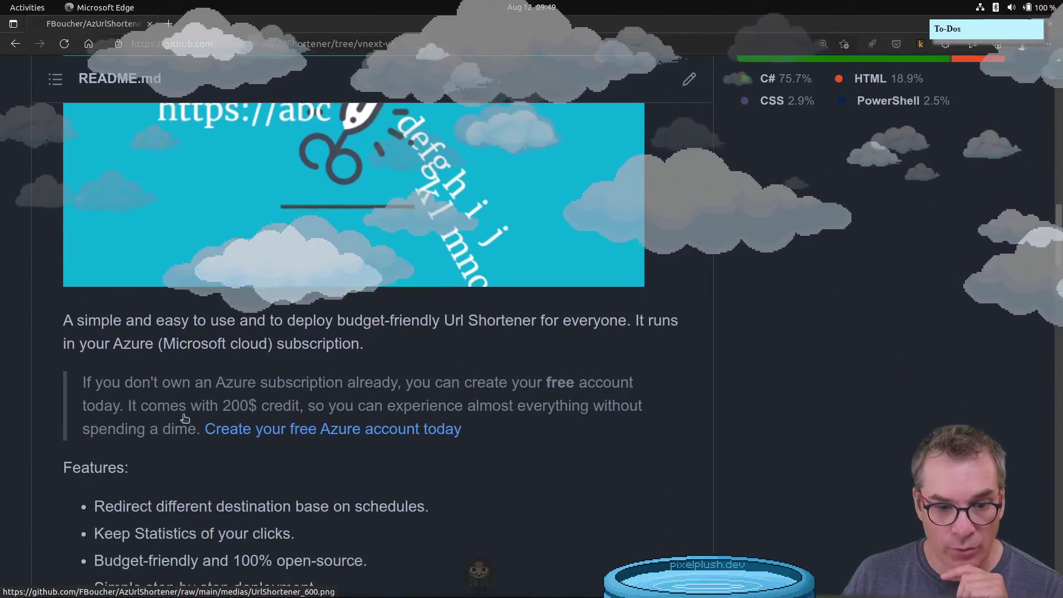
{"action": "scroll", "coordinate": [185, 418], "scroll_direction": "down", "scroll_amount": 1}
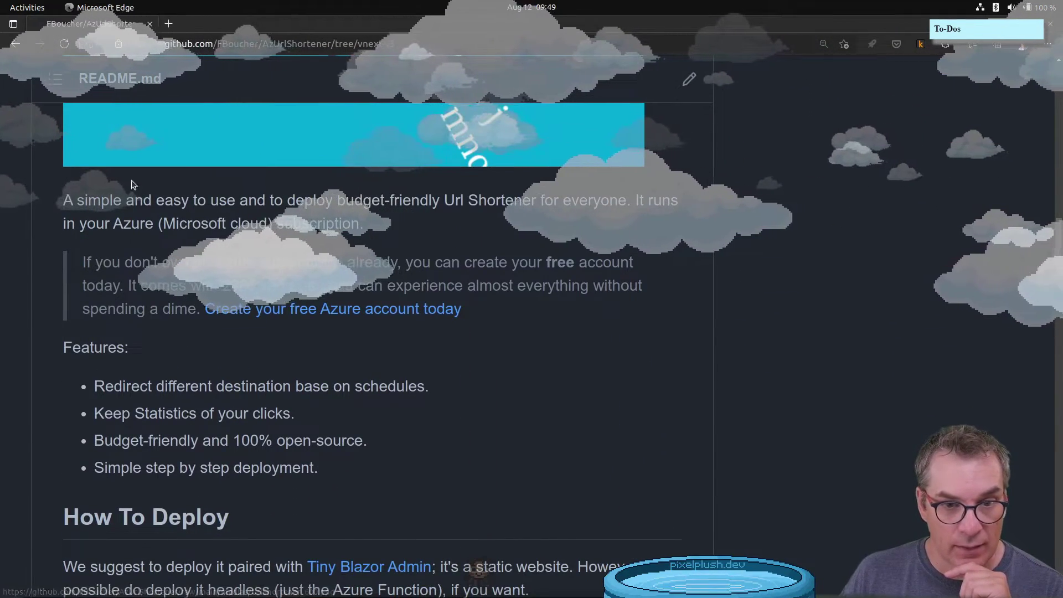
{"action": "scroll", "coordinate": [406, 227], "scroll_direction": "down", "scroll_amount": 5}
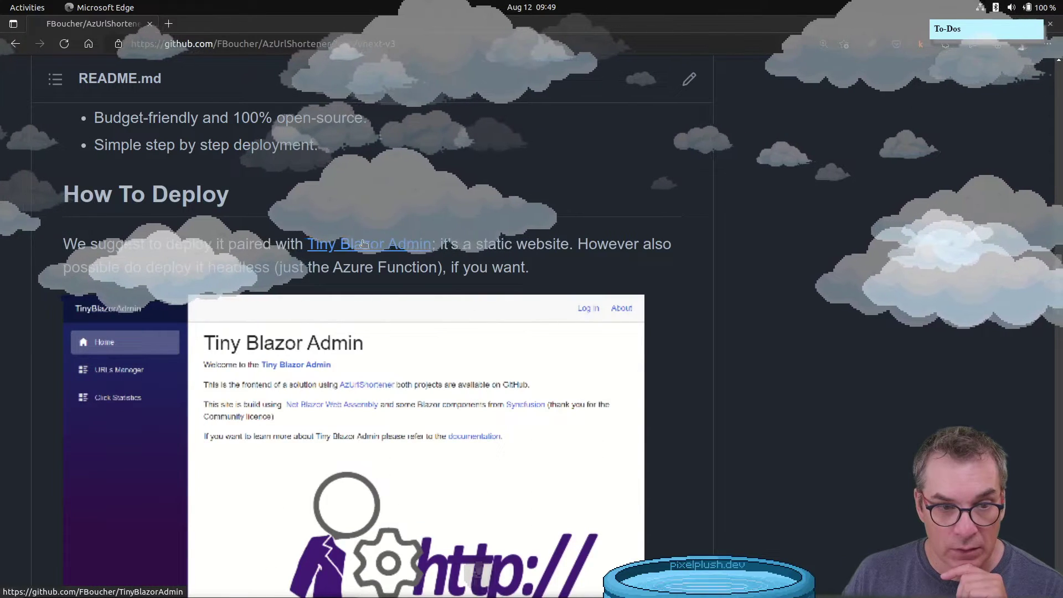
{"action": "scroll", "coordinate": [362, 244], "scroll_direction": "down", "scroll_amount": 4}
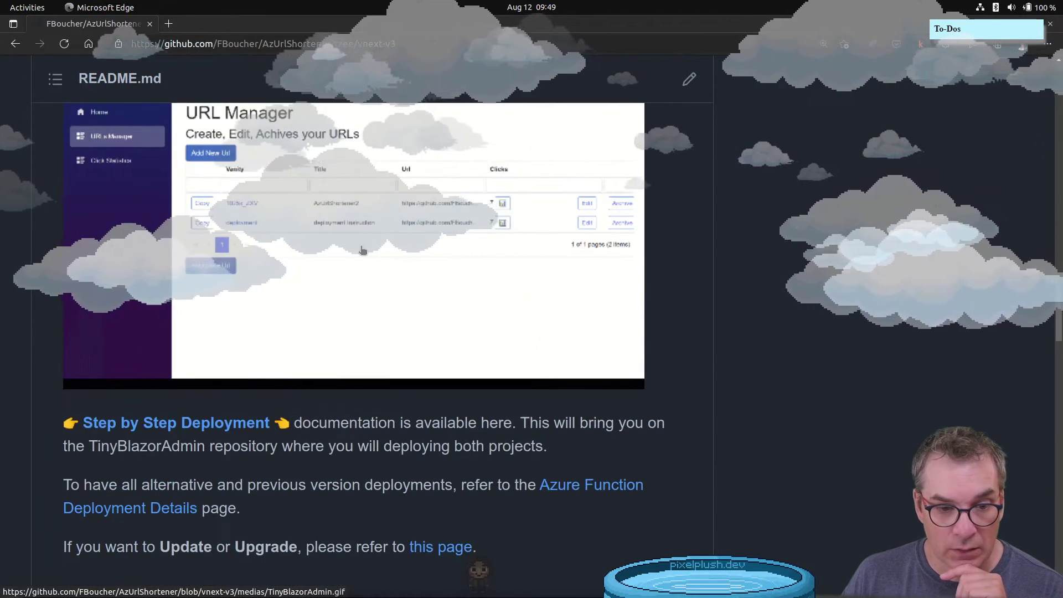
{"action": "scroll", "coordinate": [362, 250], "scroll_direction": "down", "scroll_amount": 3}
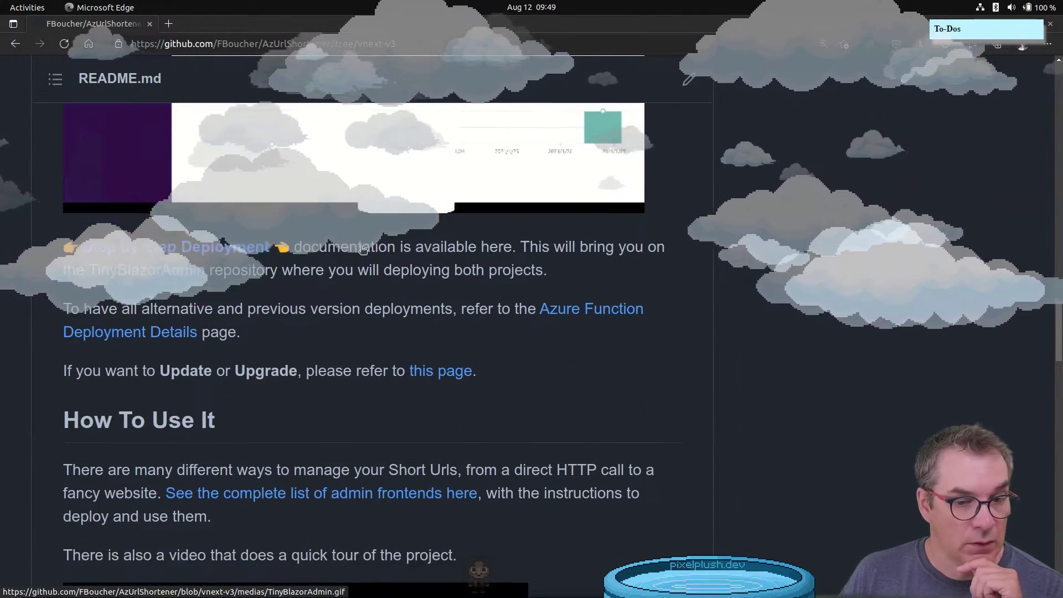
{"action": "scroll", "coordinate": [363, 250], "scroll_direction": "down", "scroll_amount": 1}
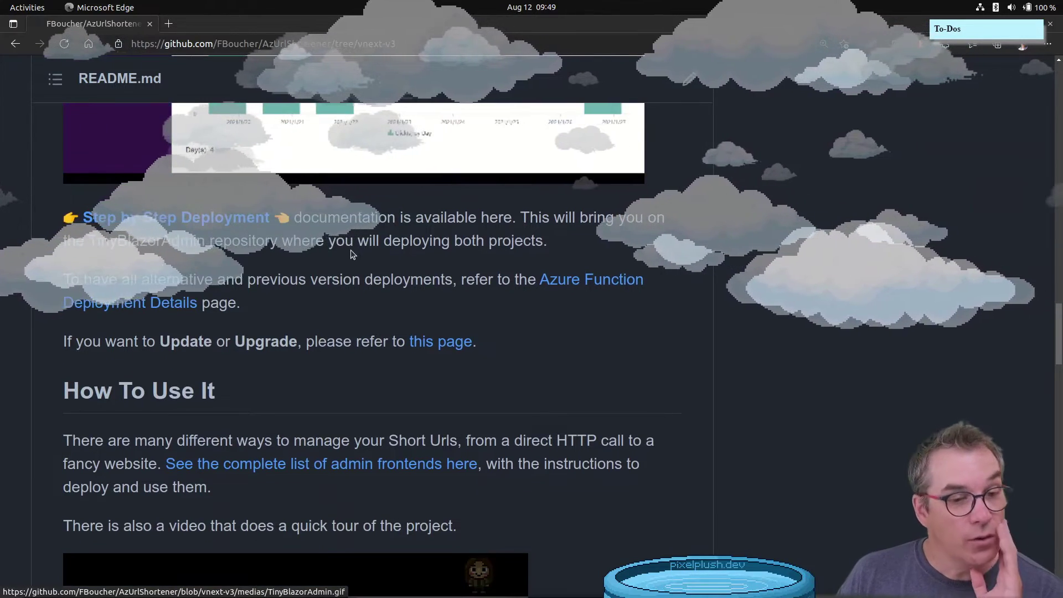
{"action": "scroll", "coordinate": [352, 255], "scroll_direction": "down", "scroll_amount": 6}
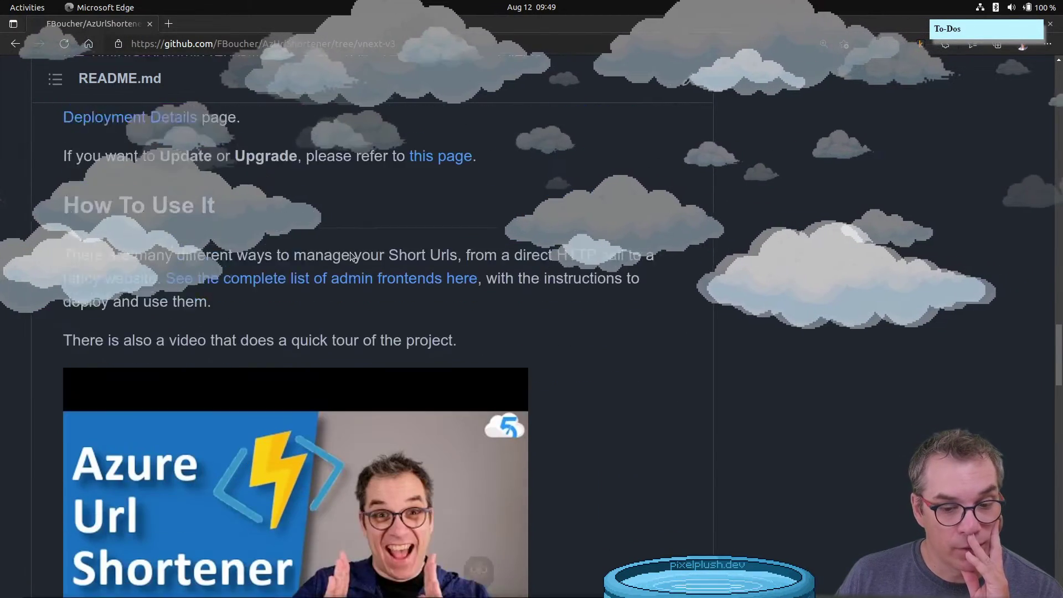
{"action": "scroll", "coordinate": [352, 256], "scroll_direction": "down", "scroll_amount": 13}
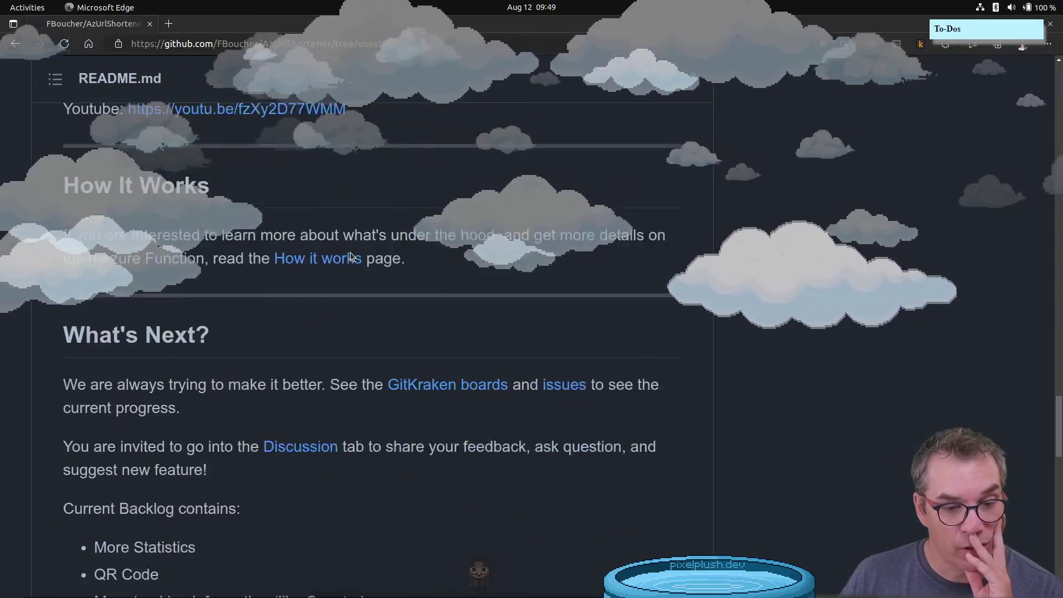
{"action": "scroll", "coordinate": [352, 256], "scroll_direction": "down", "scroll_amount": 9}
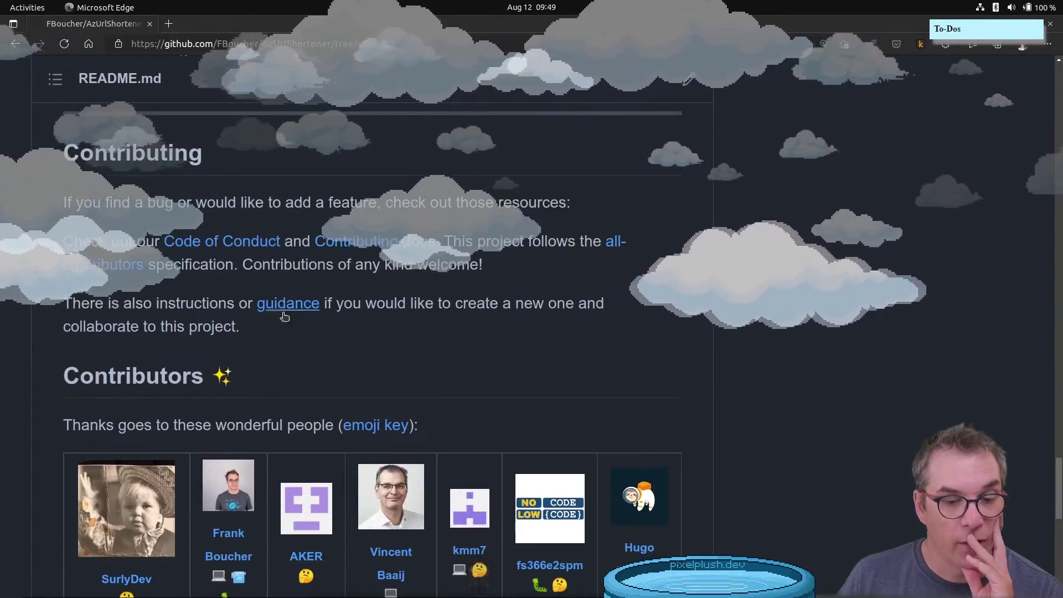
{"action": "scroll", "coordinate": [230, 348], "scroll_direction": "down", "scroll_amount": 5}
{"action": "scroll", "coordinate": [233, 347], "scroll_direction": "up", "scroll_amount": 7}
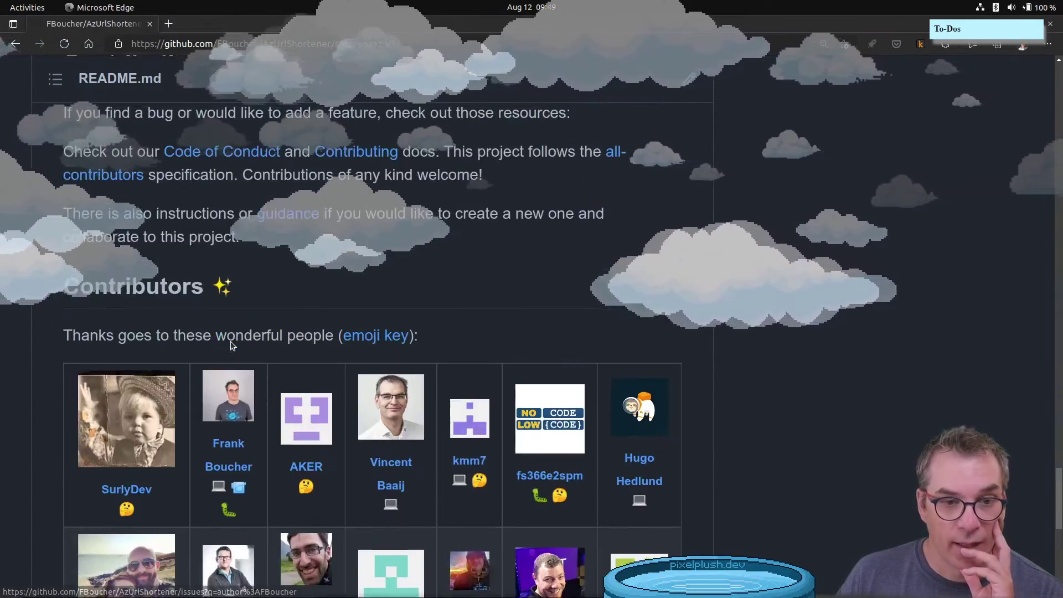
{"action": "scroll", "coordinate": [233, 347], "scroll_direction": "up", "scroll_amount": 2}
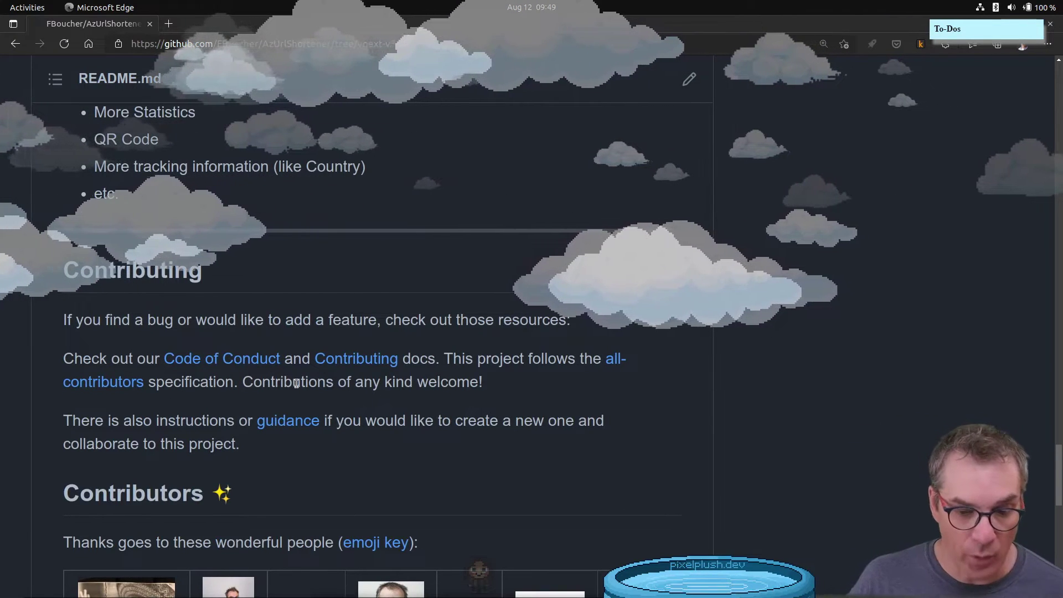
{"action": "scroll", "coordinate": [296, 383], "scroll_direction": "up", "scroll_amount": 12}
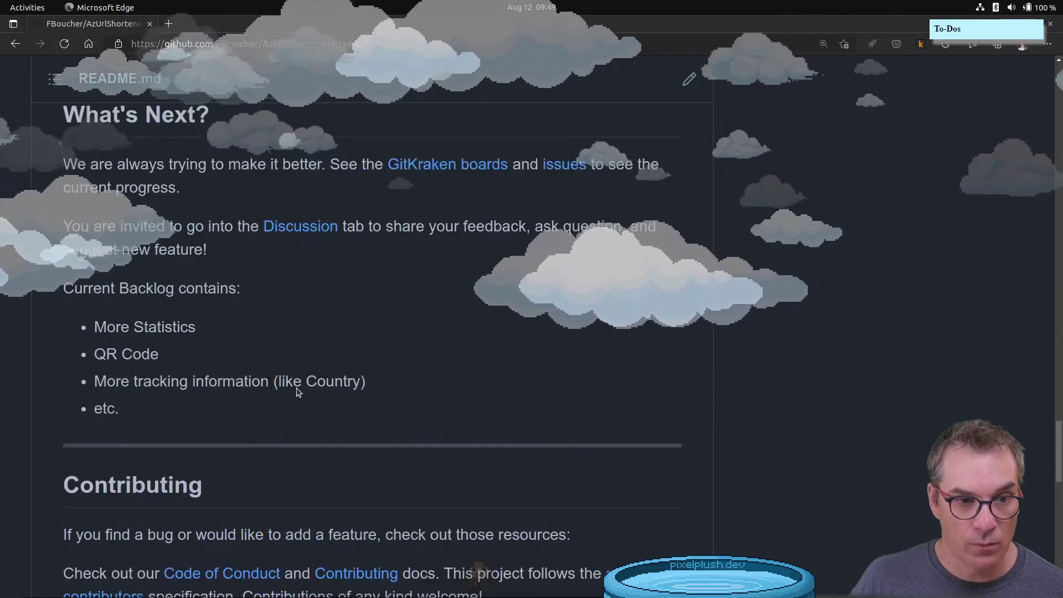
{"action": "scroll", "coordinate": [297, 392], "scroll_direction": "up", "scroll_amount": 10}
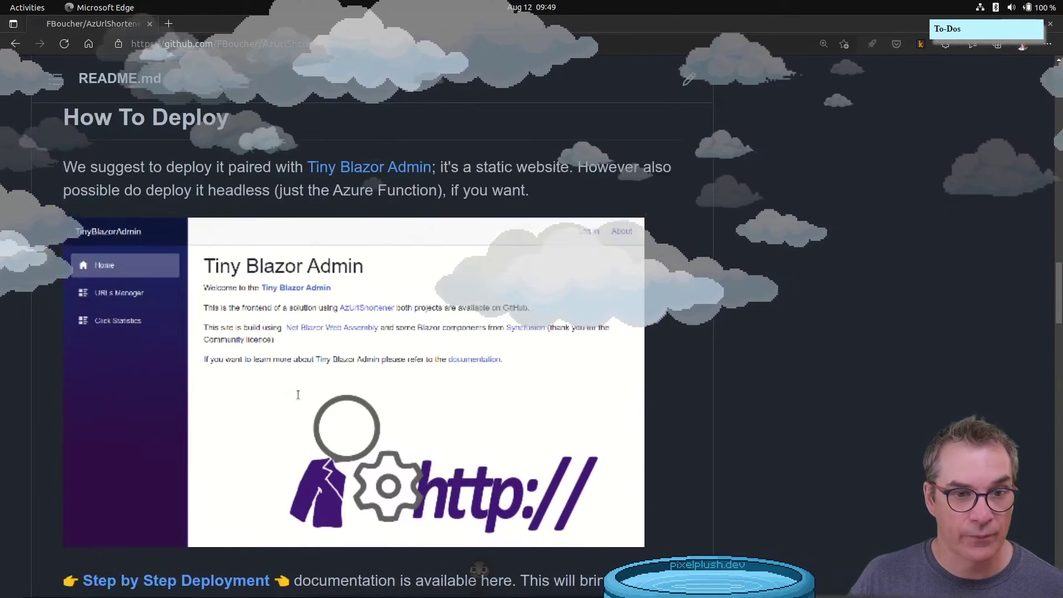
{"action": "scroll", "coordinate": [297, 392], "scroll_direction": "up", "scroll_amount": 3}
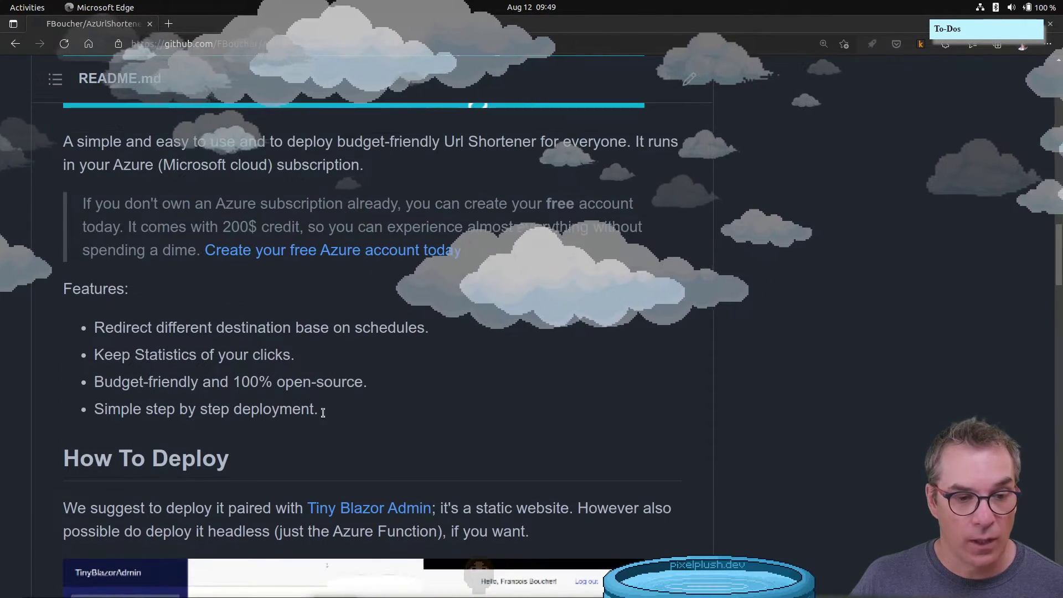
{"action": "left_click_drag", "start_coordinate": [313, 412], "coordinate": [30, 310]}
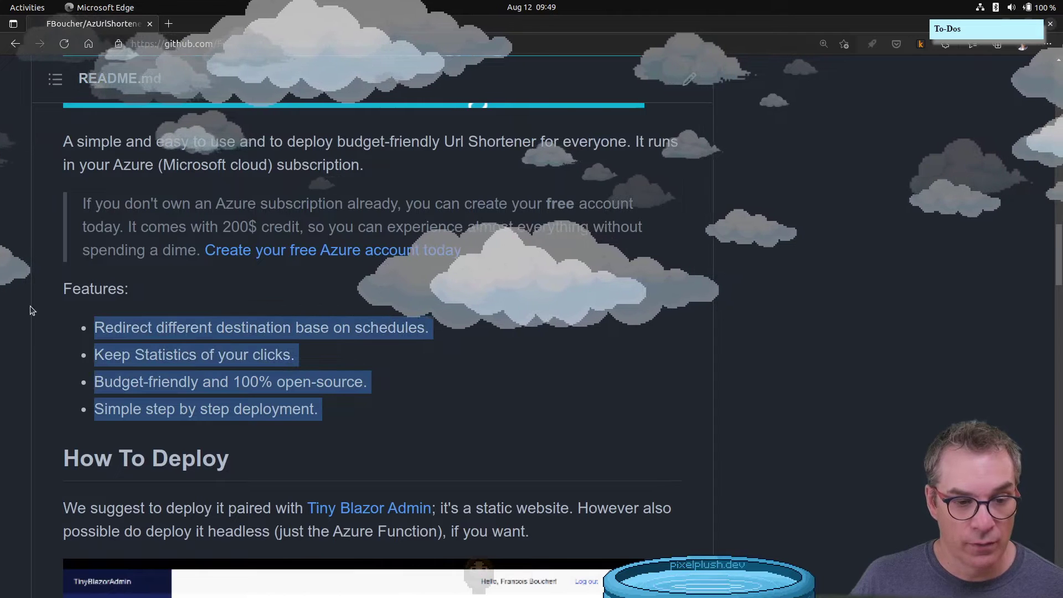
{"action": "scroll", "coordinate": [304, 341], "scroll_direction": "up", "scroll_amount": 2}
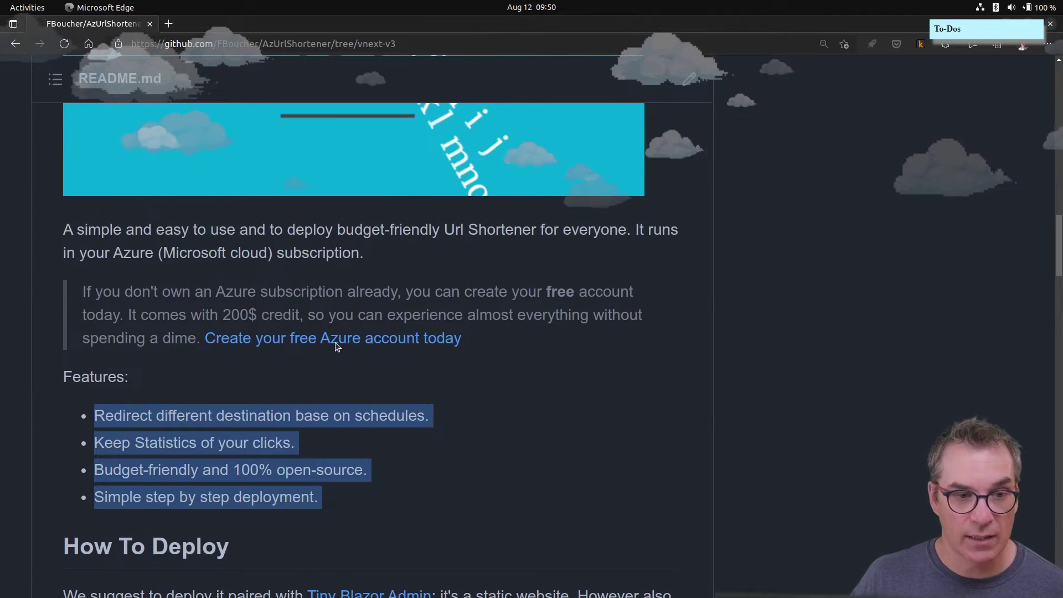
{"action": "scroll", "coordinate": [301, 339], "scroll_direction": "up", "scroll_amount": 7}
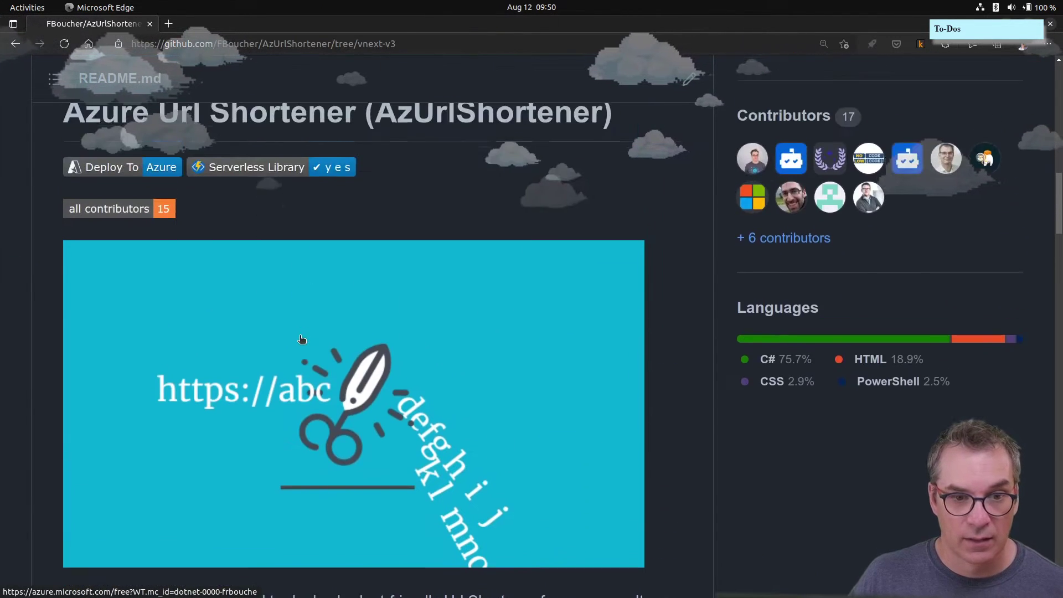
{"action": "scroll", "coordinate": [301, 340], "scroll_direction": "down", "scroll_amount": 4}
{"action": "scroll", "coordinate": [403, 404], "scroll_direction": "down", "scroll_amount": 5}
{"action": "scroll", "coordinate": [402, 404], "scroll_direction": "down", "scroll_amount": 4}
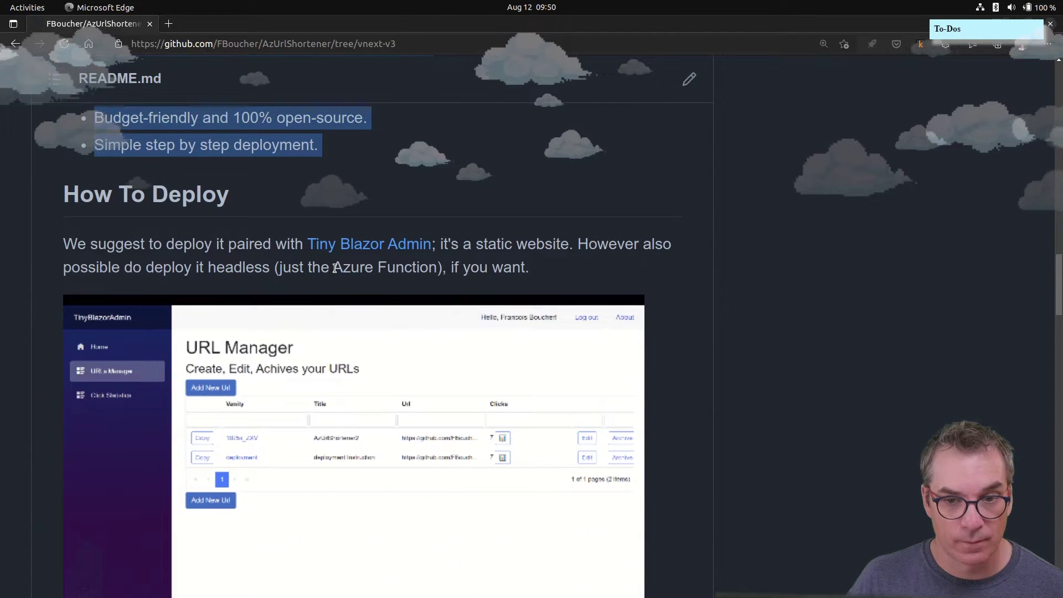
{"action": "scroll", "coordinate": [334, 267], "scroll_direction": "down", "scroll_amount": 2}
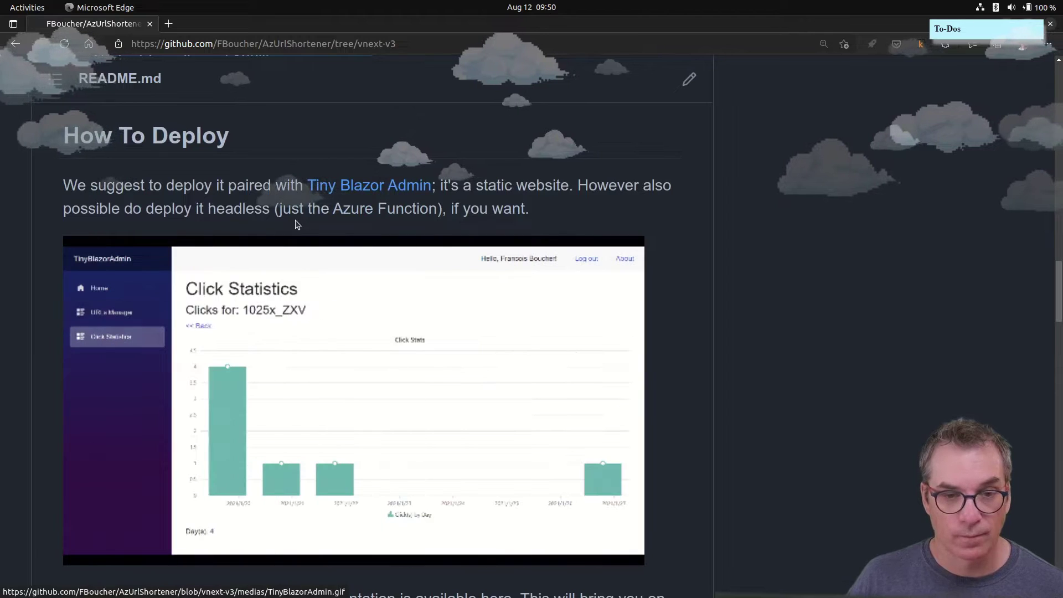
{"action": "left_click_drag", "start_coordinate": [558, 209], "coordinate": [2, 187]}
{"action": "scroll", "coordinate": [200, 233], "scroll_direction": "down", "scroll_amount": 5}
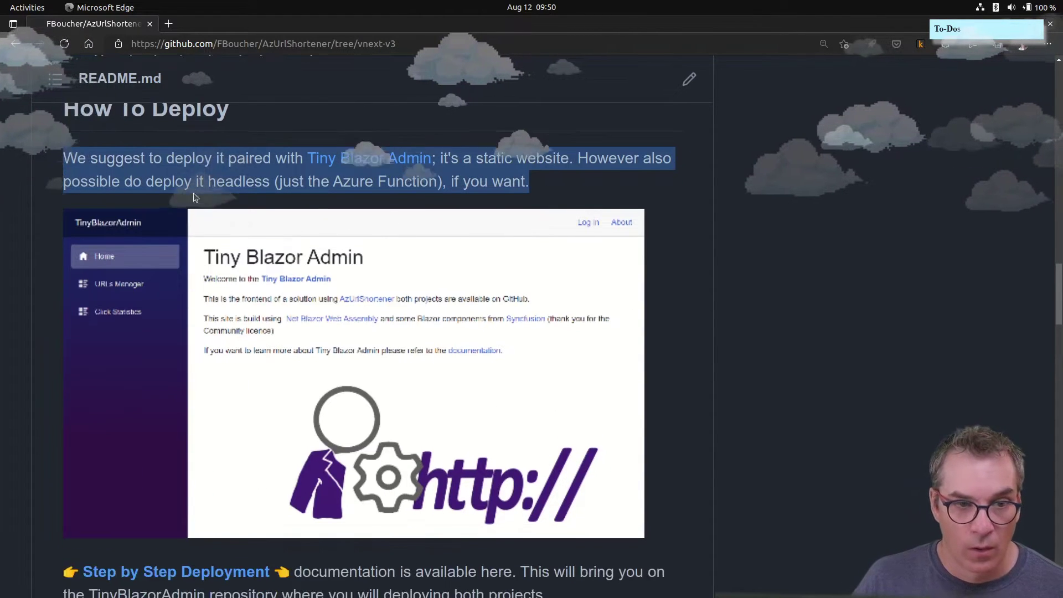
{"action": "scroll", "coordinate": [200, 233], "scroll_direction": "up", "scroll_amount": 5}
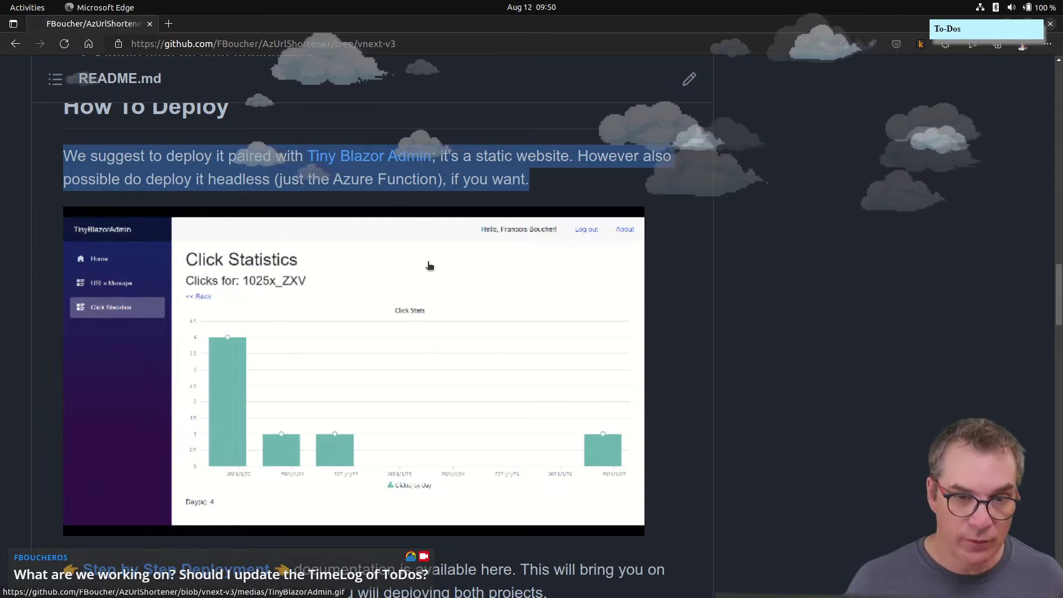
{"action": "mouse_move", "coordinate": [264, 581]}
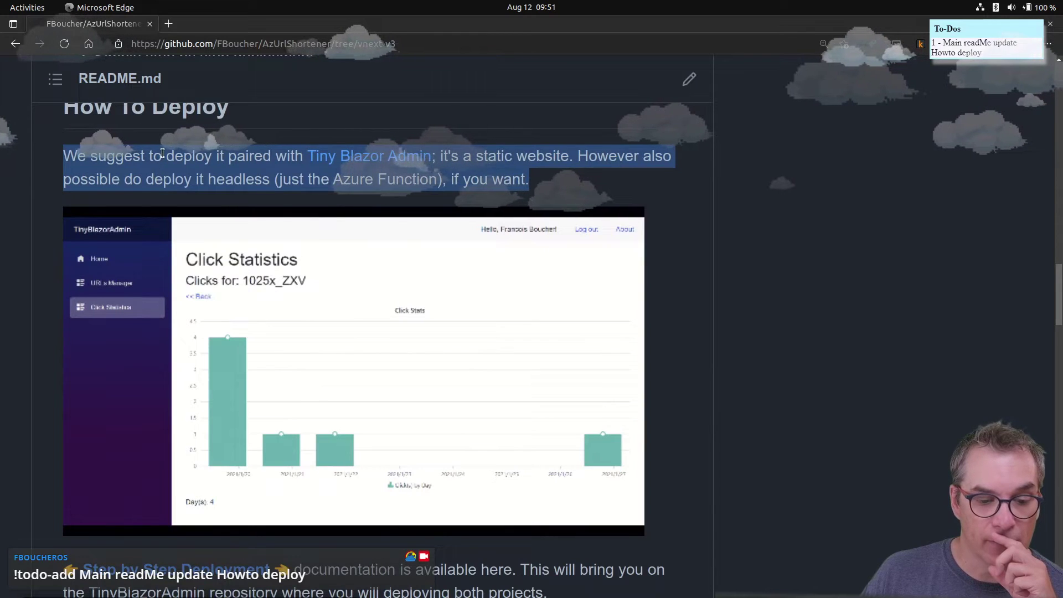
{"action": "scroll", "coordinate": [197, 332], "scroll_direction": "down", "scroll_amount": 4}
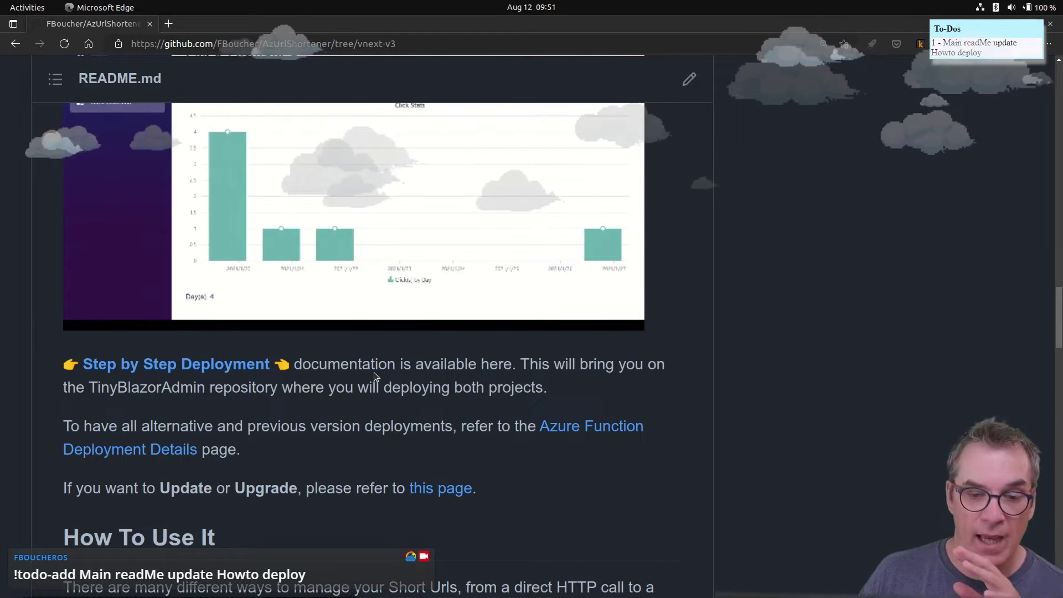
{"action": "scroll", "coordinate": [314, 397], "scroll_direction": "up", "scroll_amount": 7}
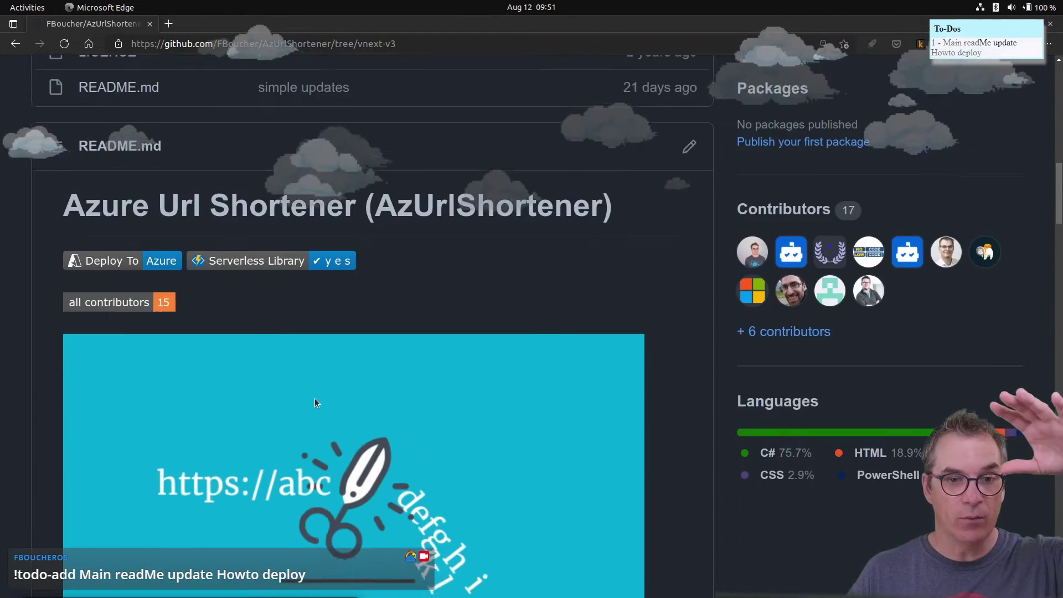
{"action": "scroll", "coordinate": [316, 402], "scroll_direction": "down", "scroll_amount": 12}
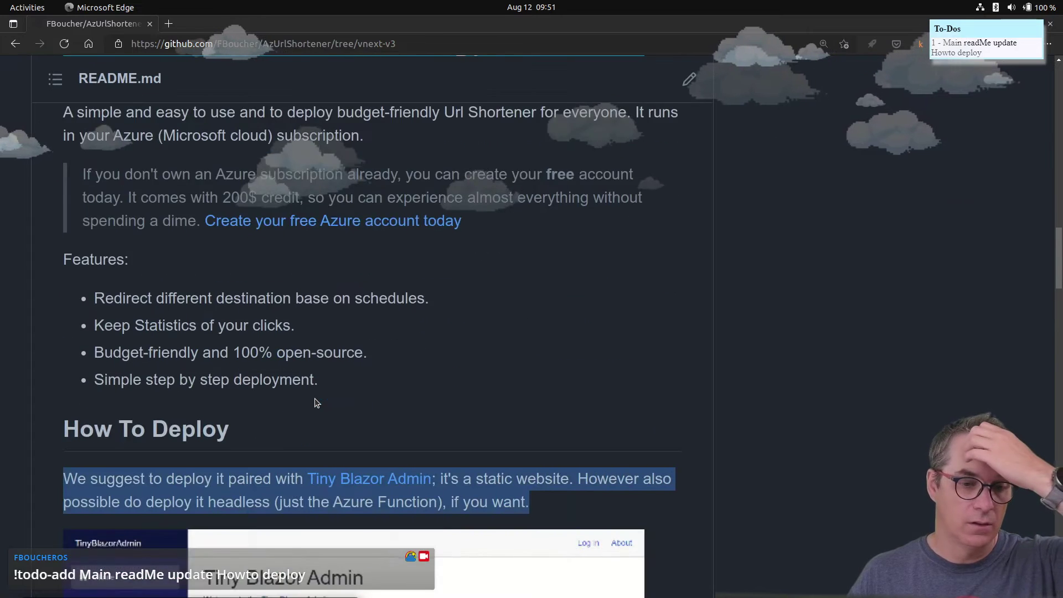
{"action": "scroll", "coordinate": [315, 402], "scroll_direction": "down", "scroll_amount": 3}
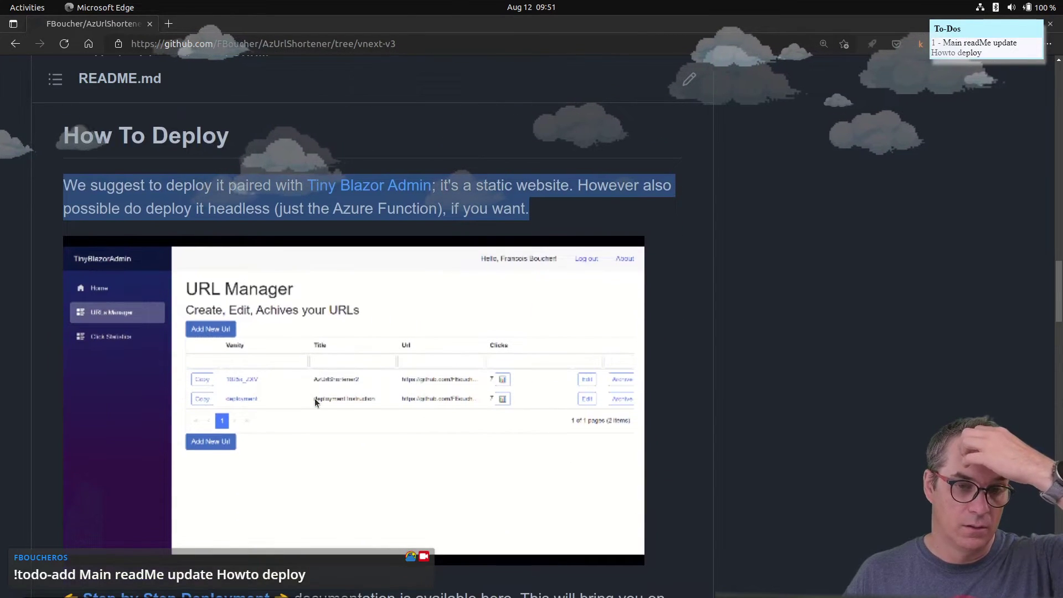
{"action": "scroll", "coordinate": [315, 397], "scroll_direction": "down", "scroll_amount": 1}
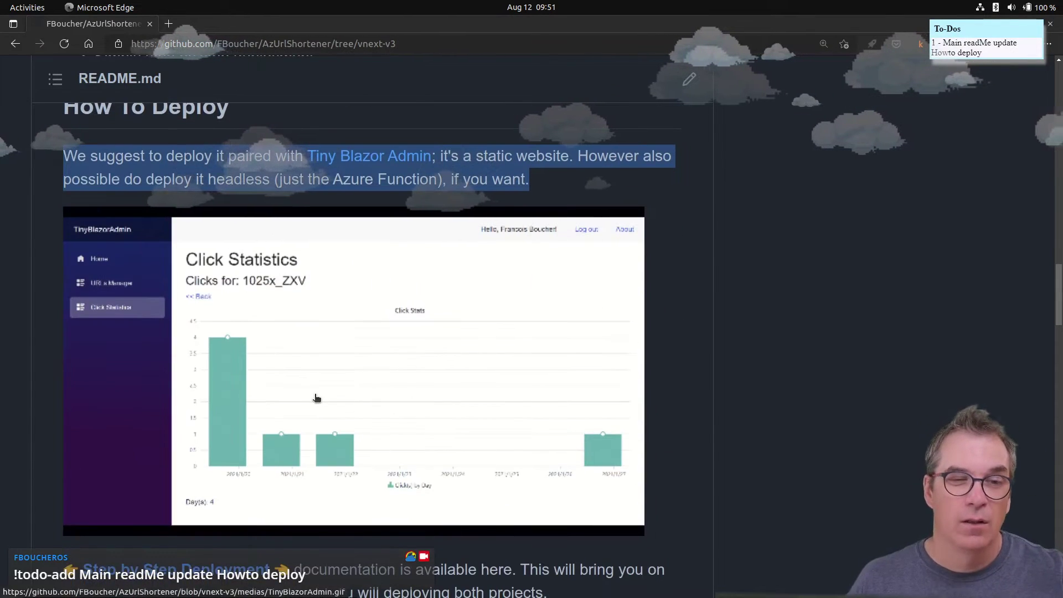
{"action": "scroll", "coordinate": [316, 397], "scroll_direction": "down", "scroll_amount": 5}
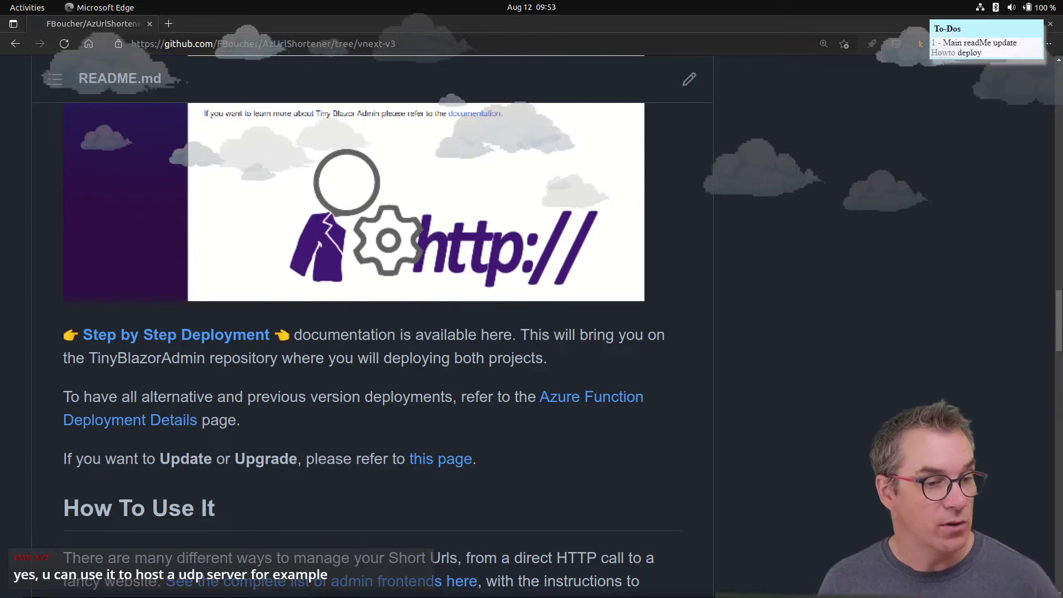
{"action": "mouse_move", "coordinate": [645, 594]}
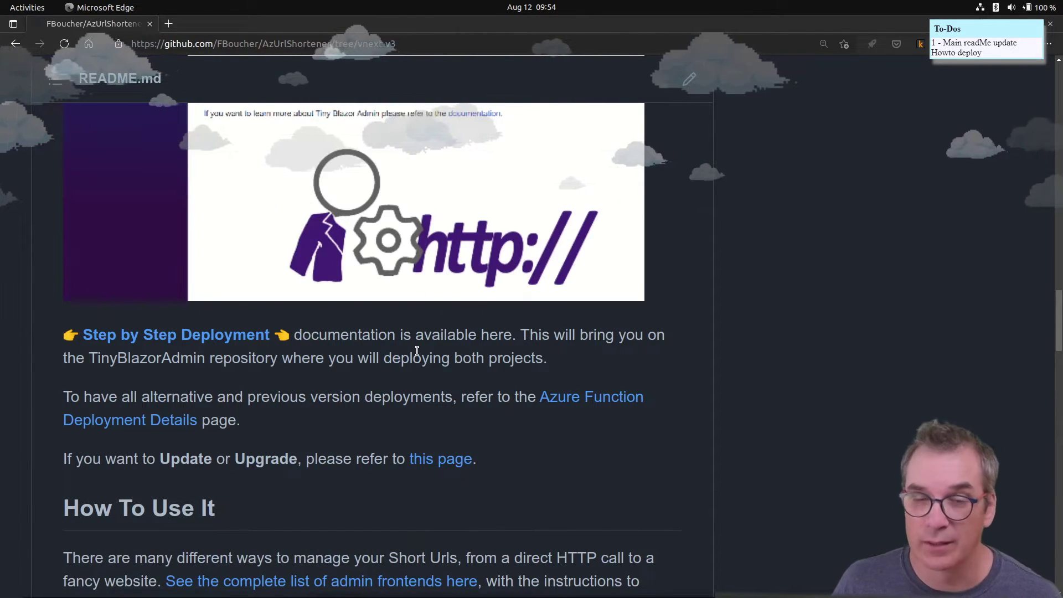
{"action": "scroll", "coordinate": [455, 391], "scroll_direction": "down", "scroll_amount": 1}
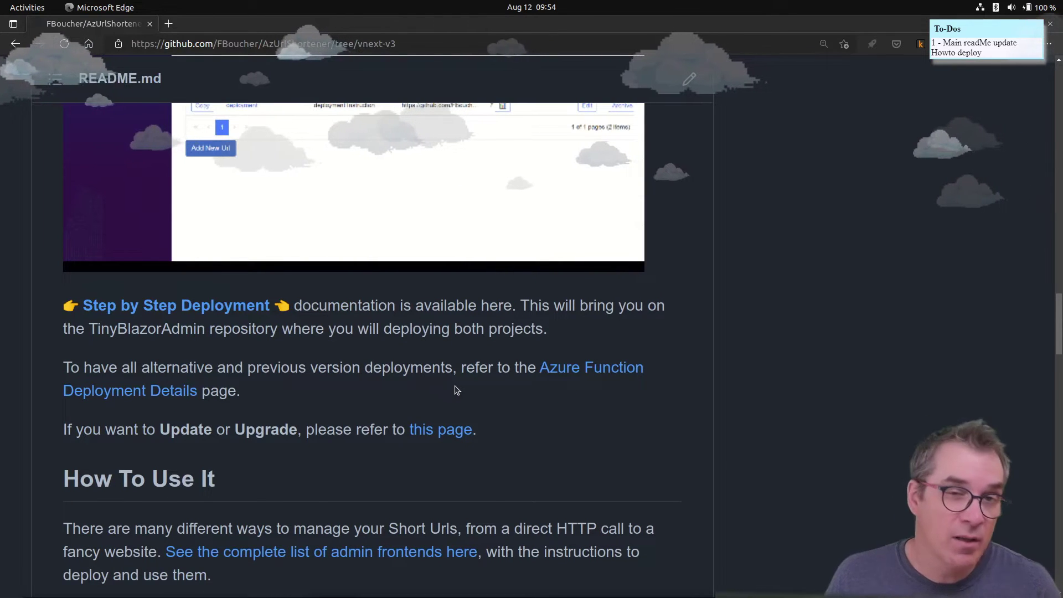
{"action": "scroll", "coordinate": [439, 380], "scroll_direction": "down", "scroll_amount": 1}
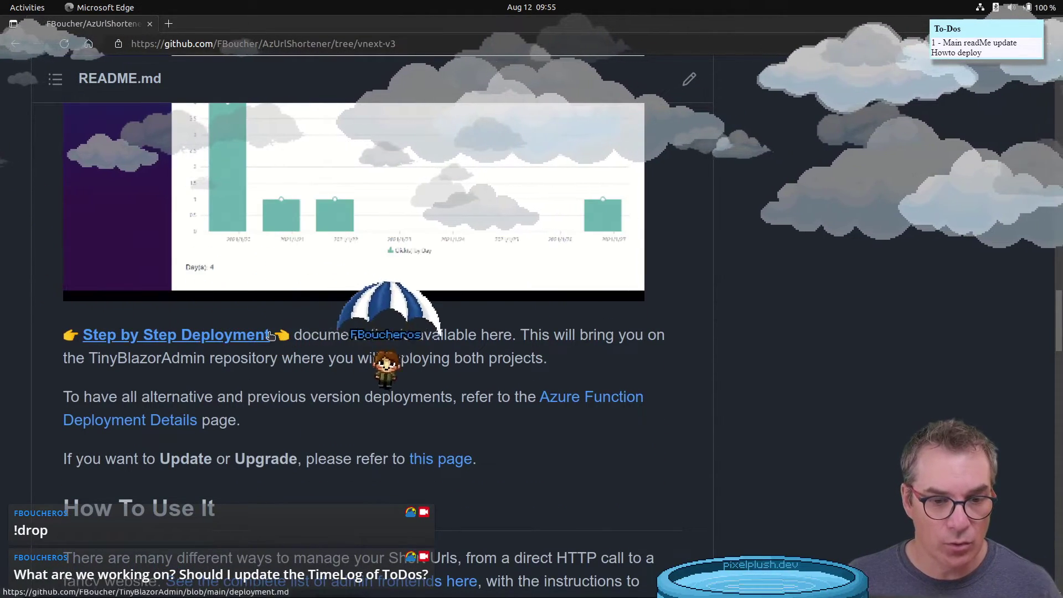
{"action": "left_click_drag", "start_coordinate": [276, 339], "coordinate": [83, 343]}
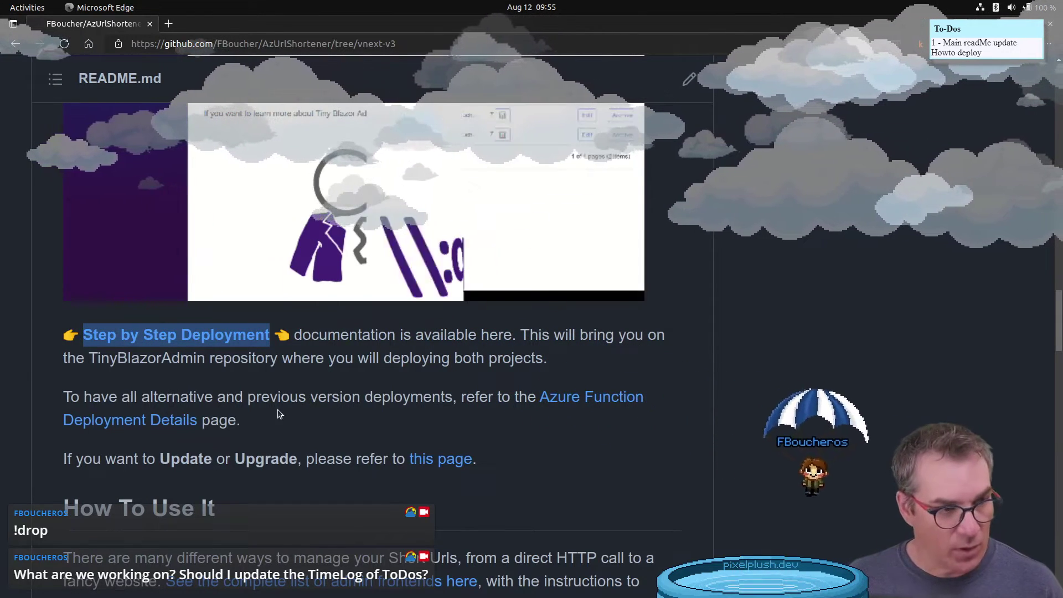
{"action": "mouse_move", "coordinate": [487, 595]}
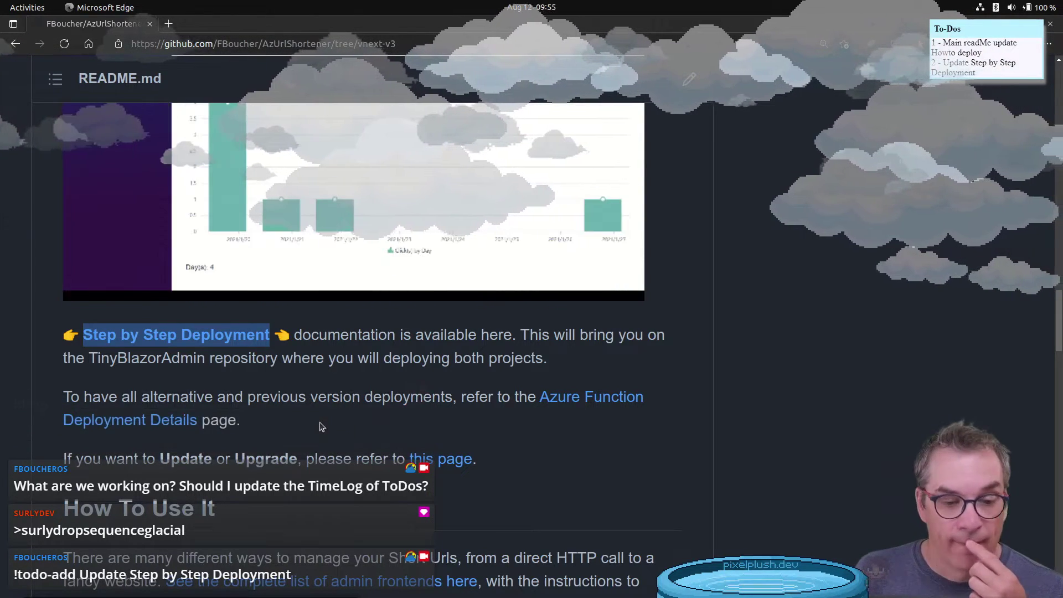
{"action": "scroll", "coordinate": [276, 448], "scroll_direction": "down", "scroll_amount": 3}
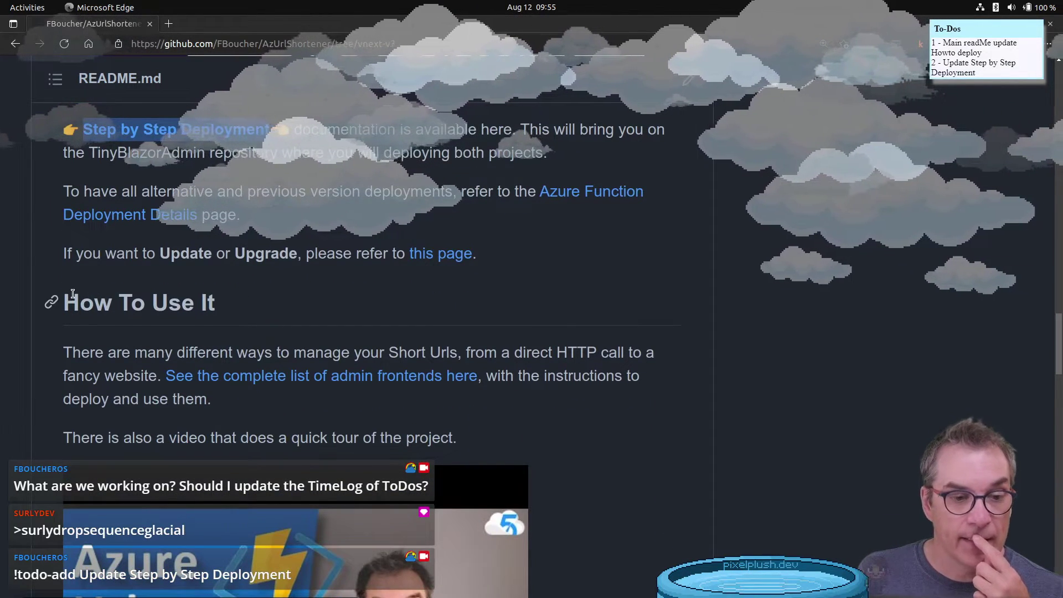
{"action": "scroll", "coordinate": [263, 332], "scroll_direction": "down", "scroll_amount": 3}
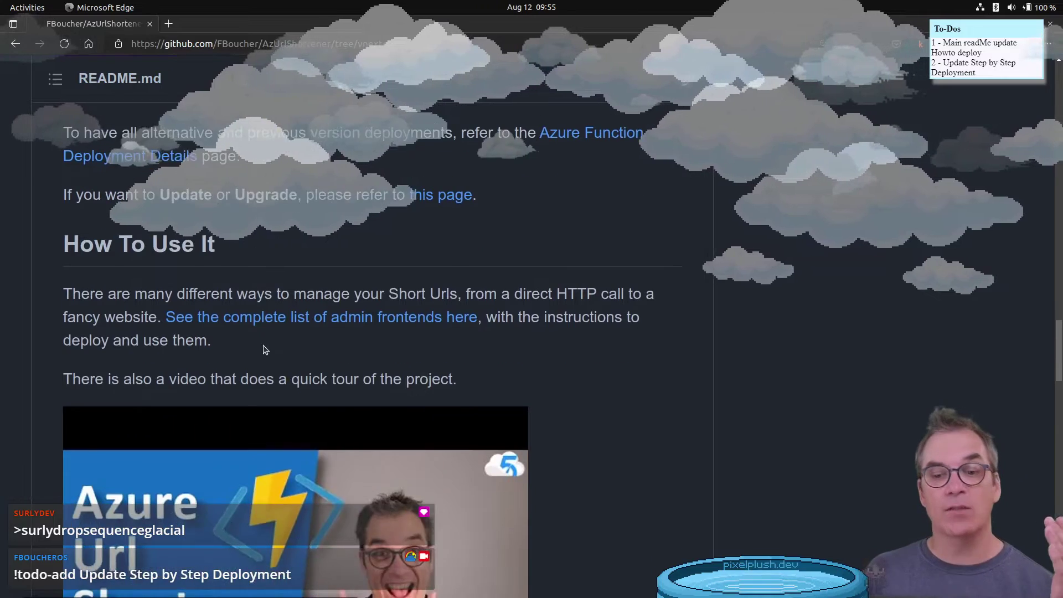
{"action": "scroll", "coordinate": [264, 344], "scroll_direction": "down", "scroll_amount": 1}
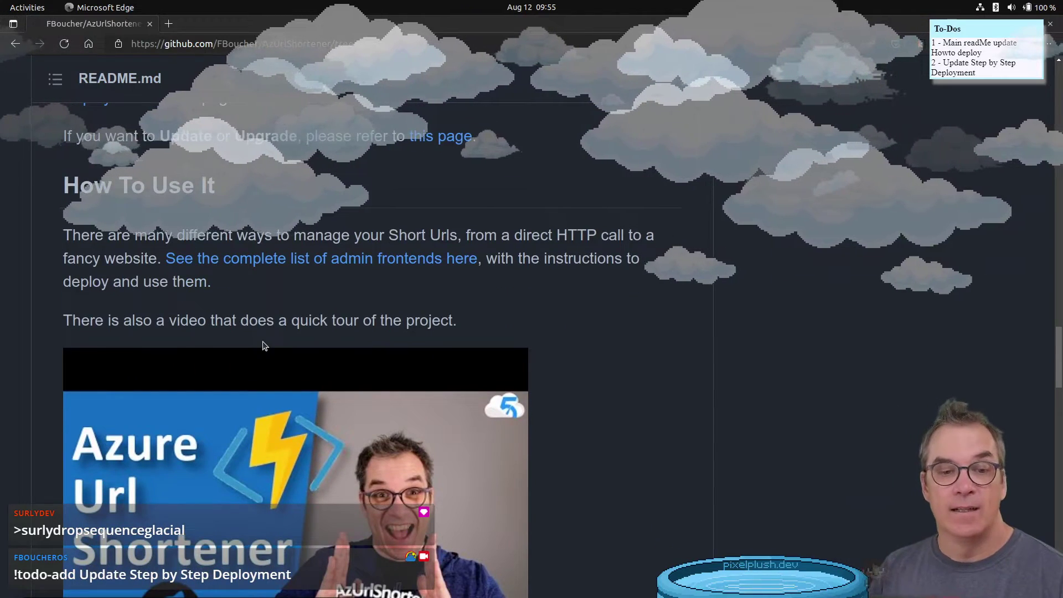
{"action": "scroll", "coordinate": [198, 283], "scroll_direction": "up", "scroll_amount": 3}
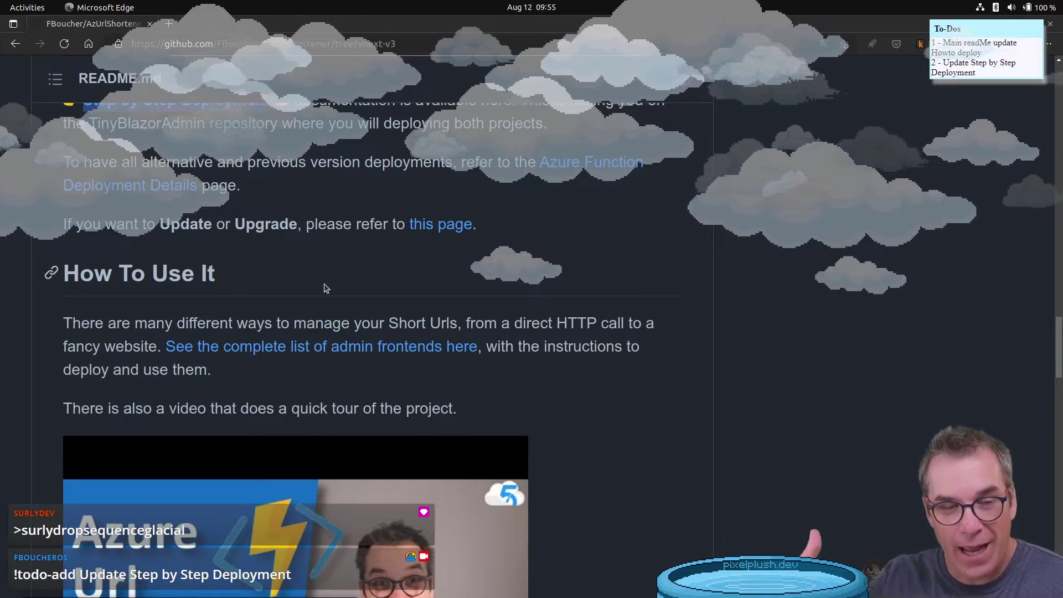
{"action": "scroll", "coordinate": [326, 287], "scroll_direction": "up", "scroll_amount": 10}
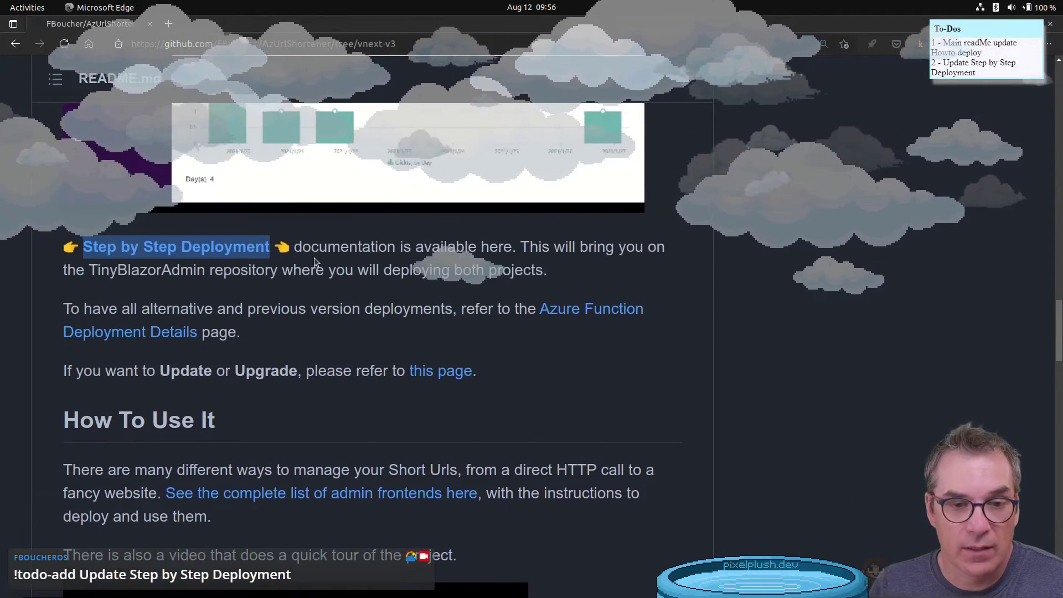
{"action": "scroll", "coordinate": [311, 268], "scroll_direction": "up", "scroll_amount": 3}
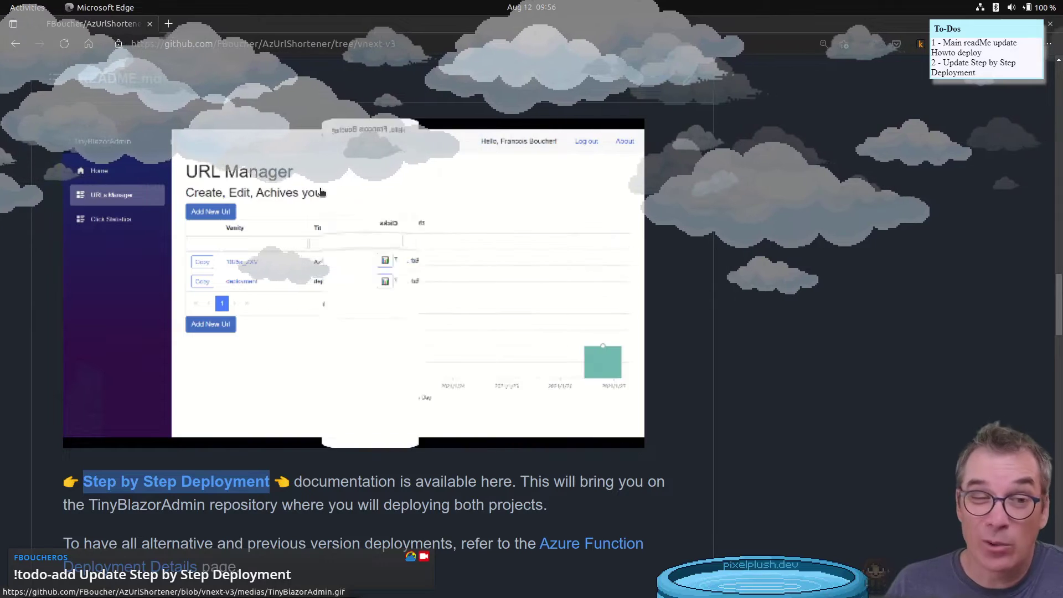
{"action": "scroll", "coordinate": [326, 218], "scroll_direction": "down", "scroll_amount": 1}
{"action": "scroll", "coordinate": [326, 218], "scroll_direction": "down", "scroll_amount": 9}
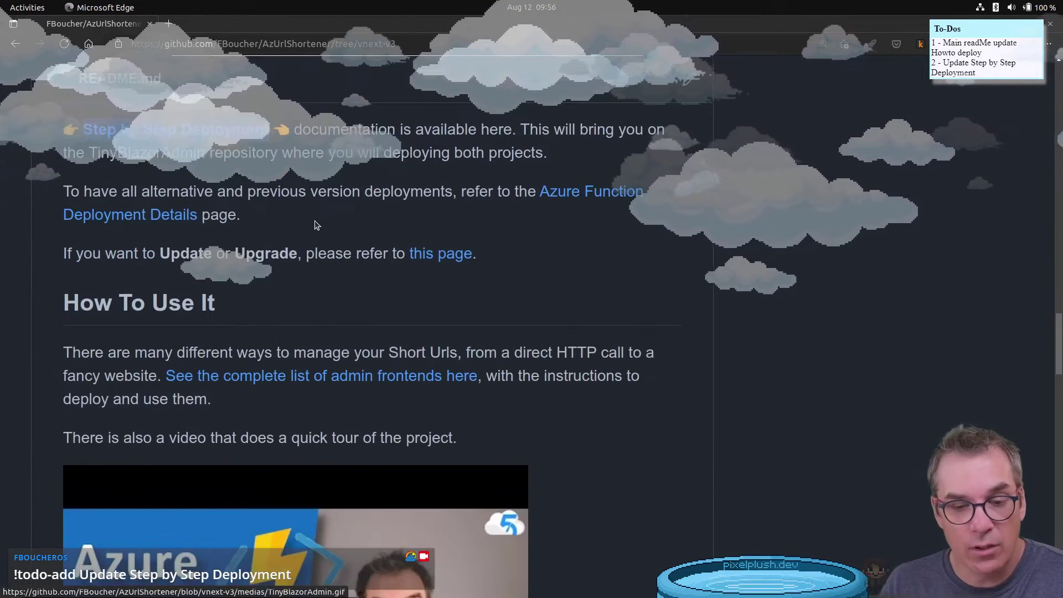
{"action": "scroll", "coordinate": [316, 226], "scroll_direction": "down", "scroll_amount": 3}
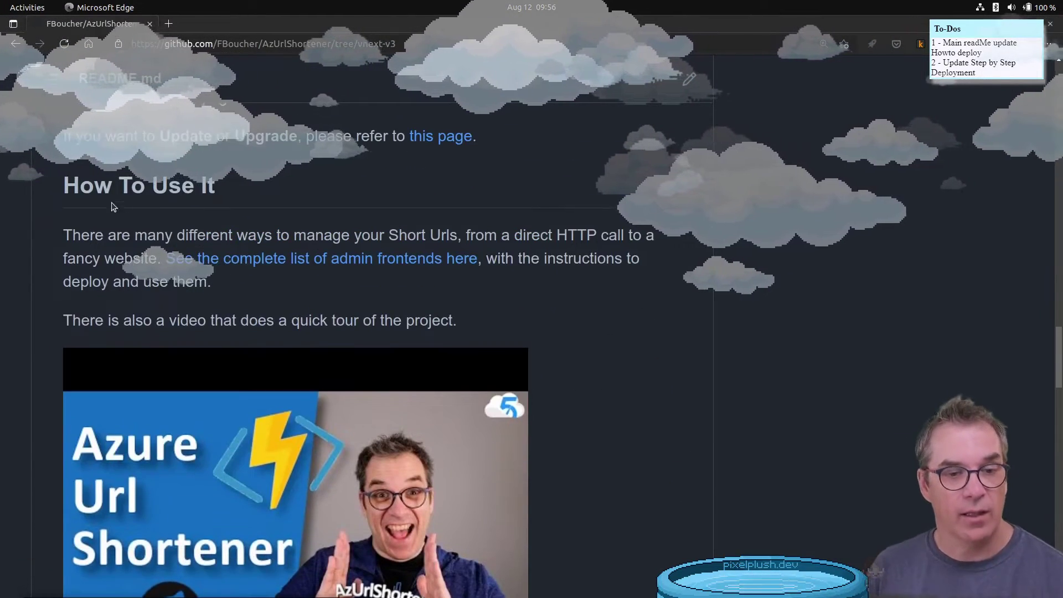
{"action": "triple_click", "coordinate": [112, 173]}
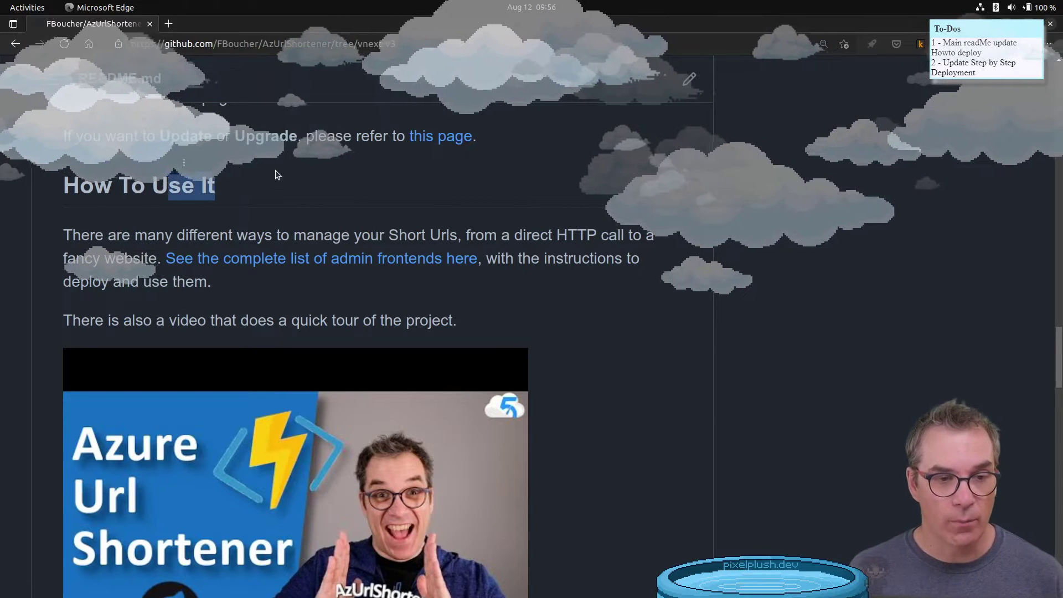
{"action": "scroll", "coordinate": [339, 168], "scroll_direction": "down", "scroll_amount": 2}
{"action": "scroll", "coordinate": [337, 163], "scroll_direction": "down", "scroll_amount": 2}
{"action": "scroll", "coordinate": [334, 165], "scroll_direction": "up", "scroll_amount": 5}
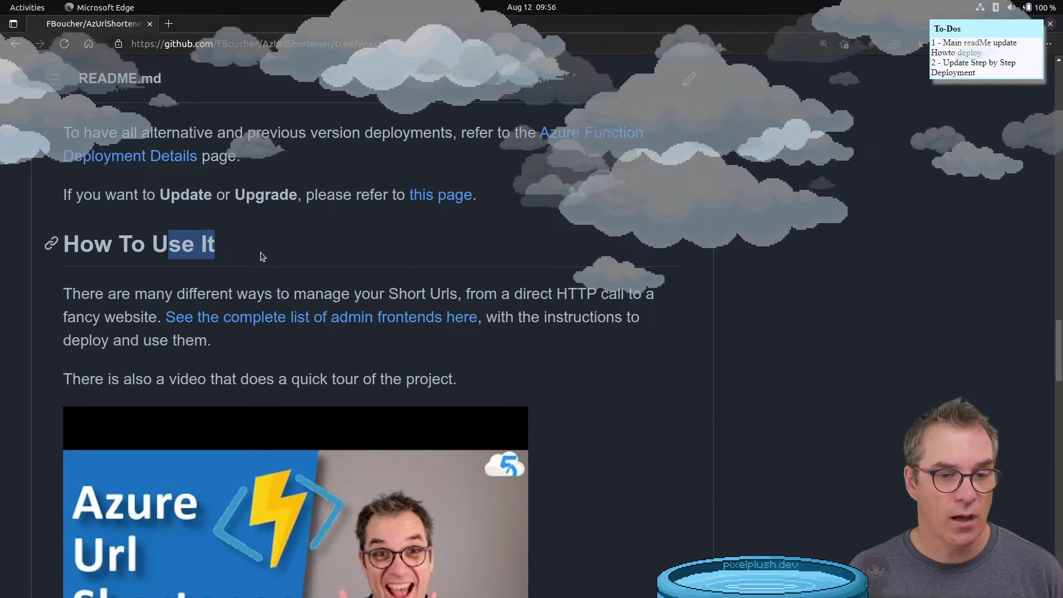
{"action": "scroll", "coordinate": [271, 255], "scroll_direction": "down", "scroll_amount": 7}
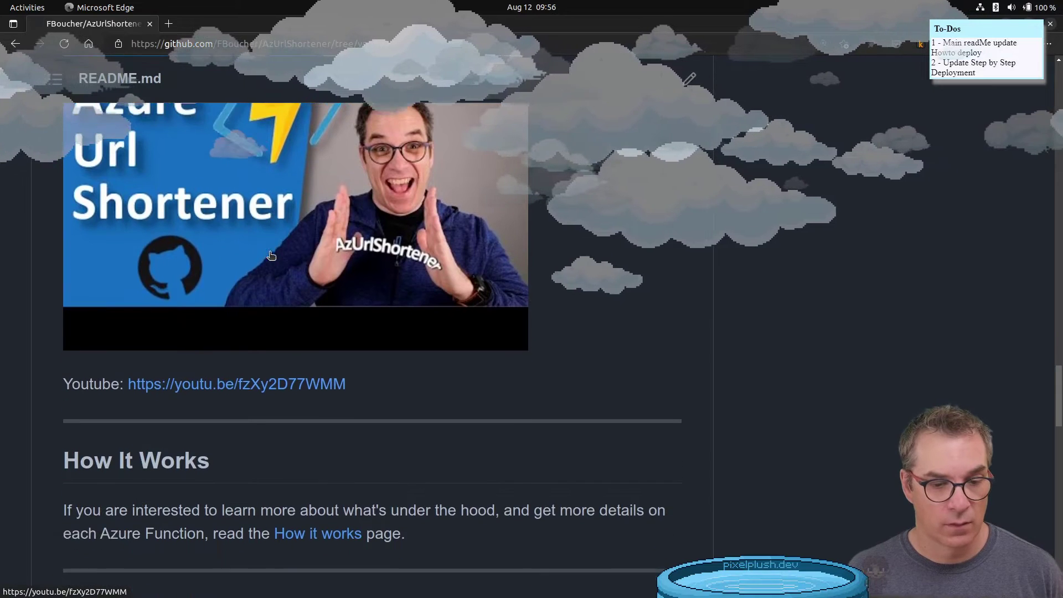
{"action": "scroll", "coordinate": [271, 256], "scroll_direction": "up", "scroll_amount": 2}
{"action": "scroll", "coordinate": [271, 255], "scroll_direction": "up", "scroll_amount": 5}
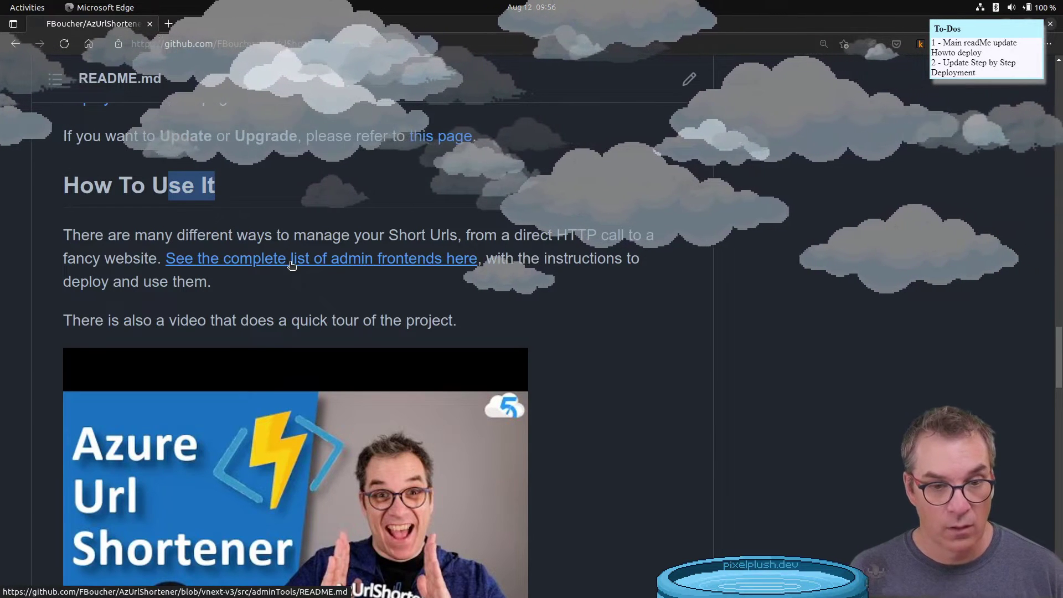
{"action": "middle_click", "coordinate": [292, 264]}
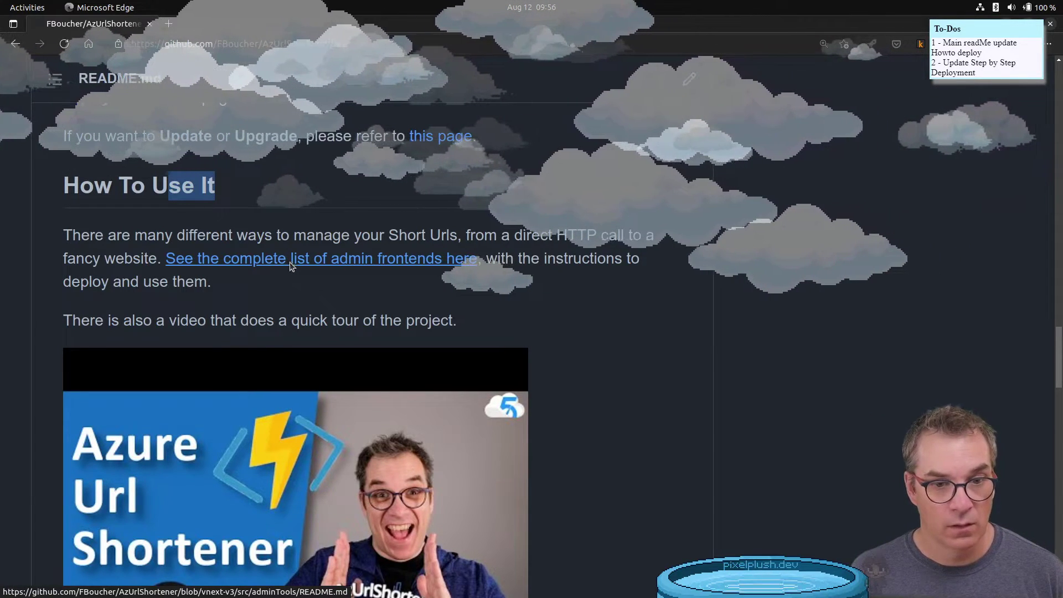
{"action": "left_click", "coordinate": [197, 22]}
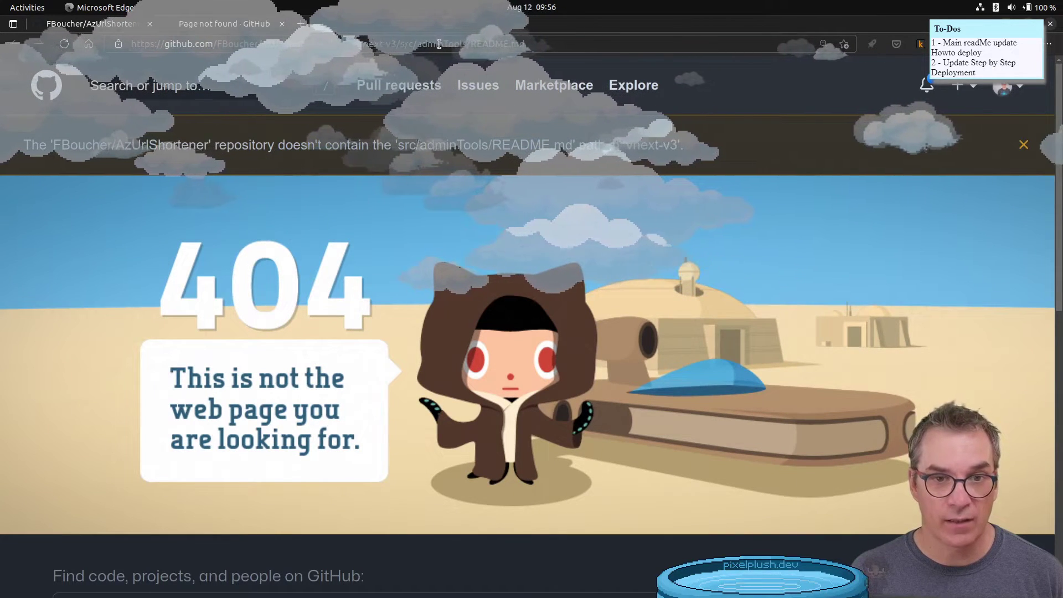
{"action": "middle_click", "coordinate": [223, 21]}
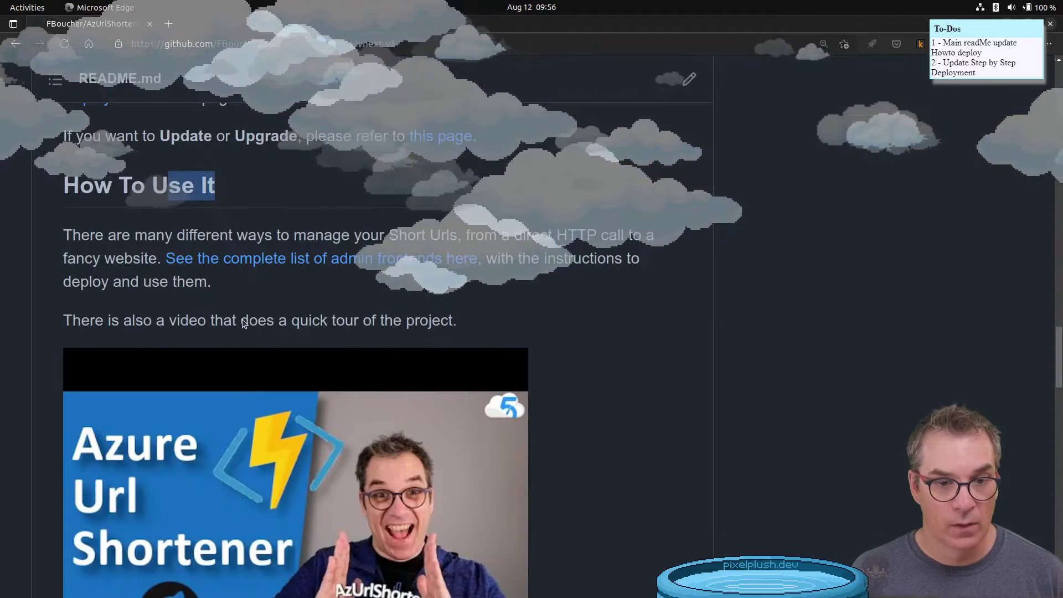
{"action": "left_click", "coordinate": [296, 264]}
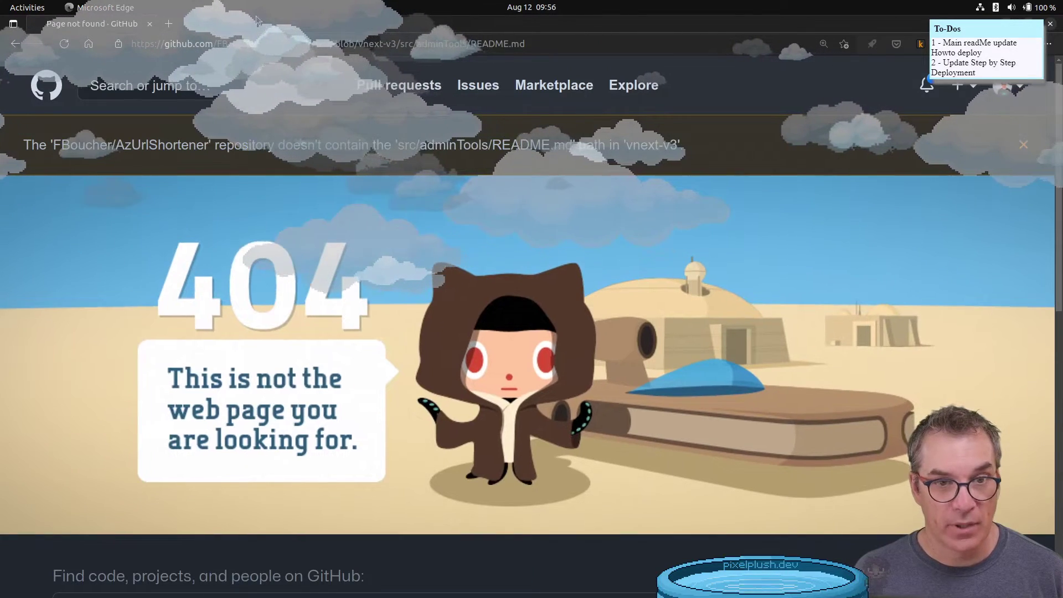
{"action": "key", "text": "alt+Left"}
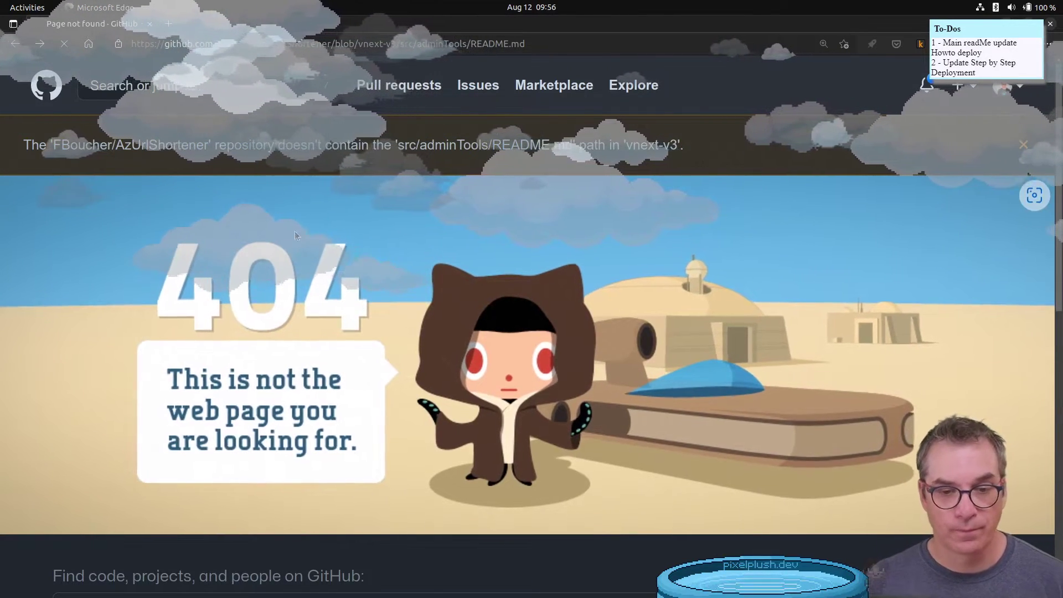
{"action": "scroll", "coordinate": [183, 322], "scroll_direction": "up", "scroll_amount": 3}
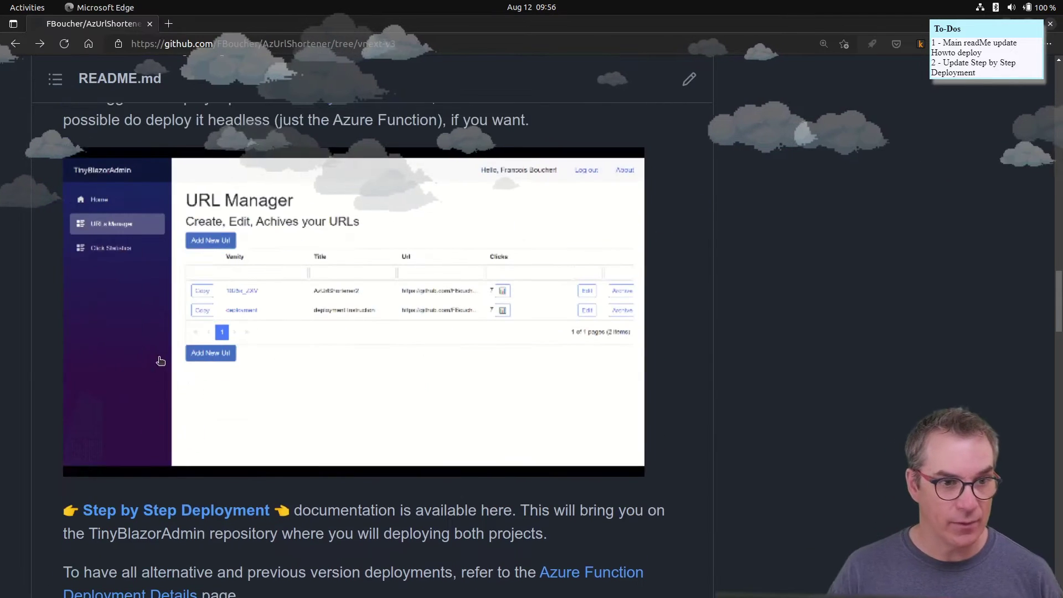
{"action": "scroll", "coordinate": [238, 334], "scroll_direction": "down", "scroll_amount": 8}
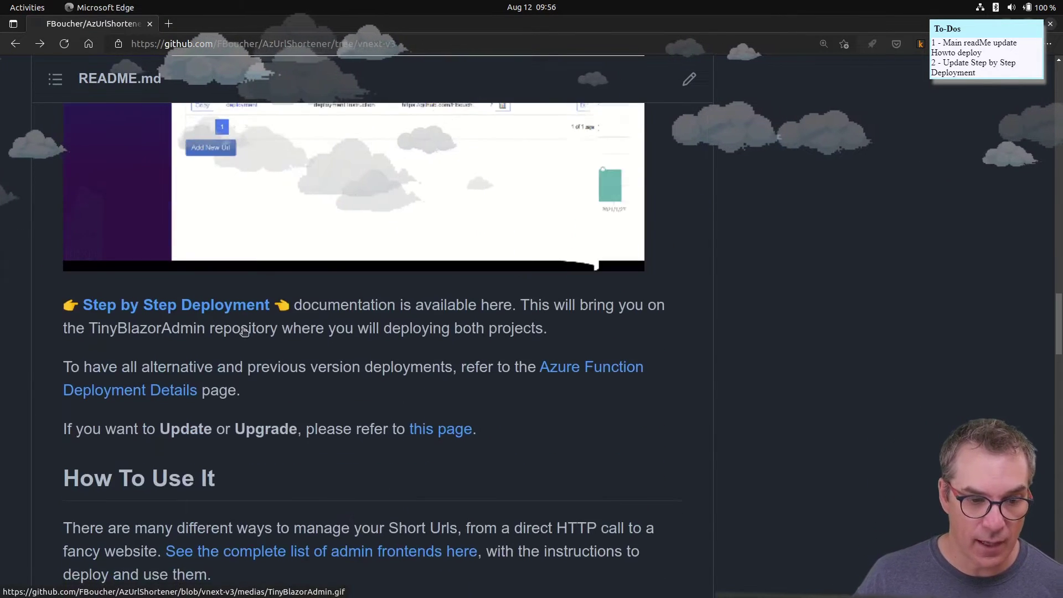
{"action": "left_click_drag", "start_coordinate": [240, 338], "coordinate": [50, 331]}
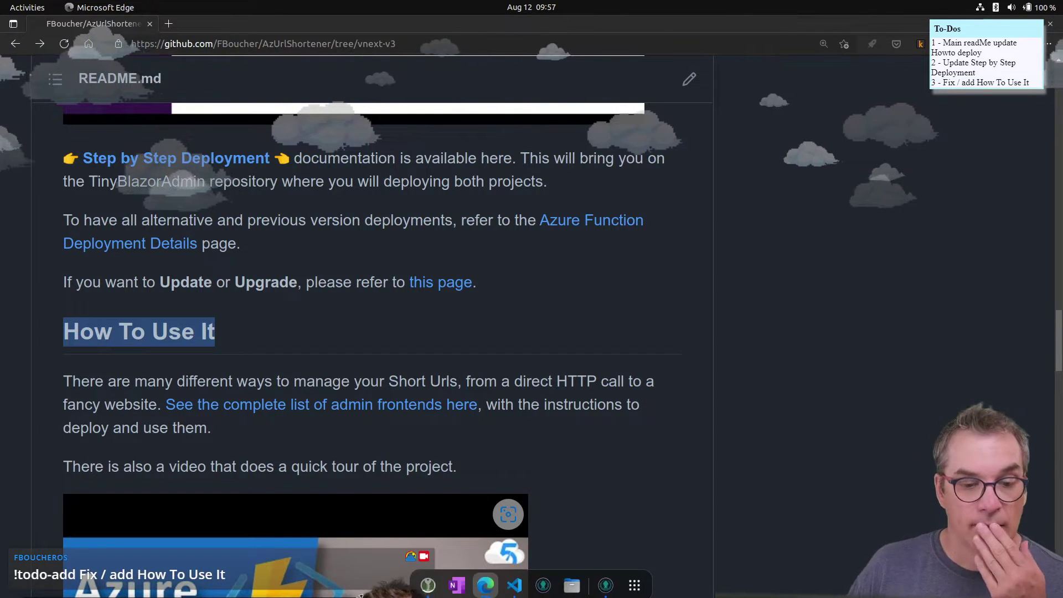
{"action": "scroll", "coordinate": [283, 316], "scroll_direction": "down", "scroll_amount": 1}
{"action": "scroll", "coordinate": [284, 319], "scroll_direction": "down", "scroll_amount": 5}
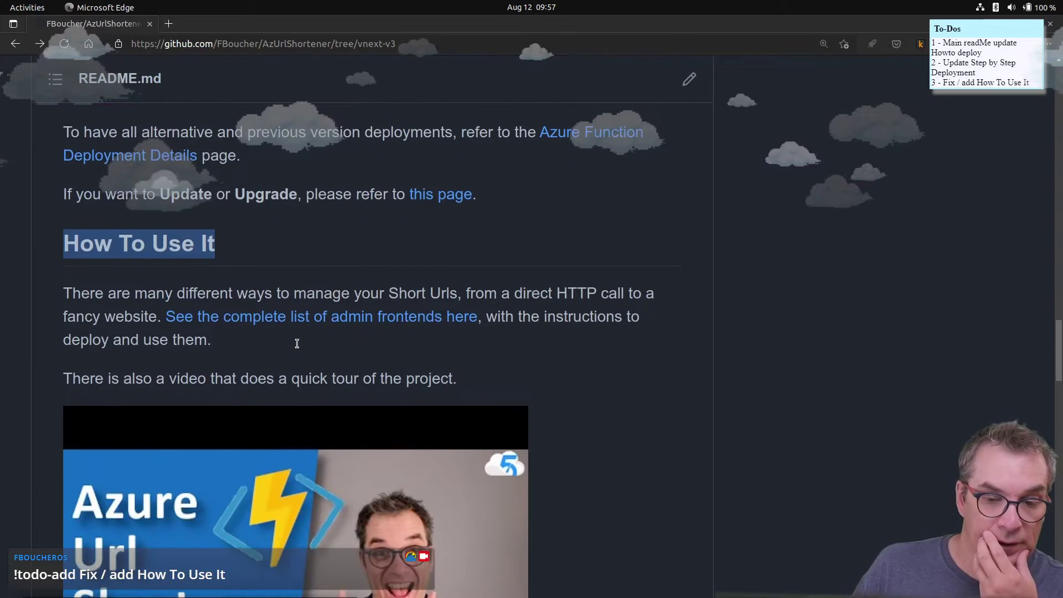
{"action": "scroll", "coordinate": [297, 349], "scroll_direction": "down", "scroll_amount": 3}
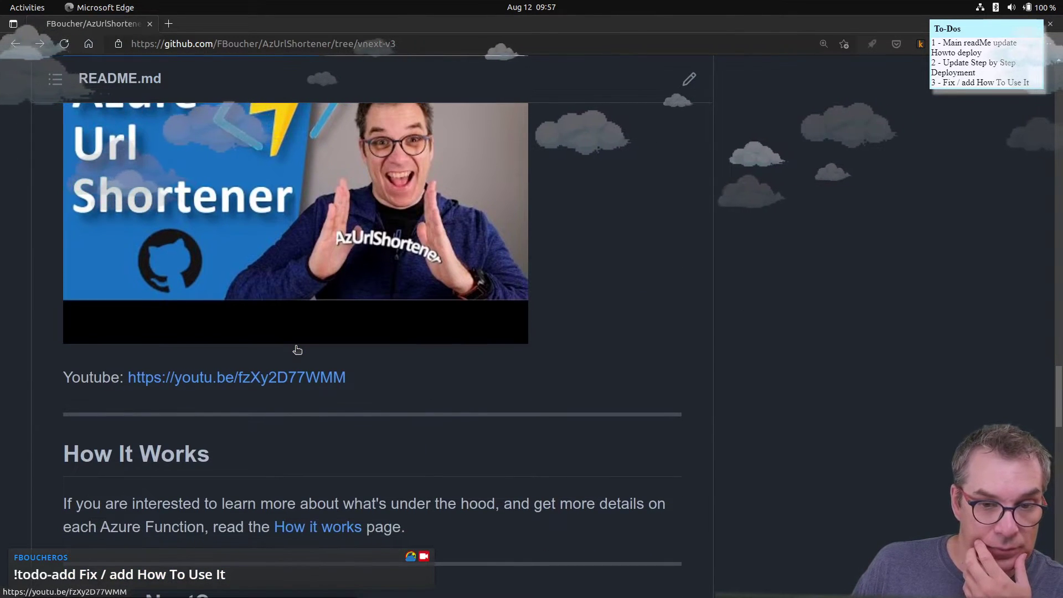
{"action": "scroll", "coordinate": [297, 349], "scroll_direction": "down", "scroll_amount": 2}
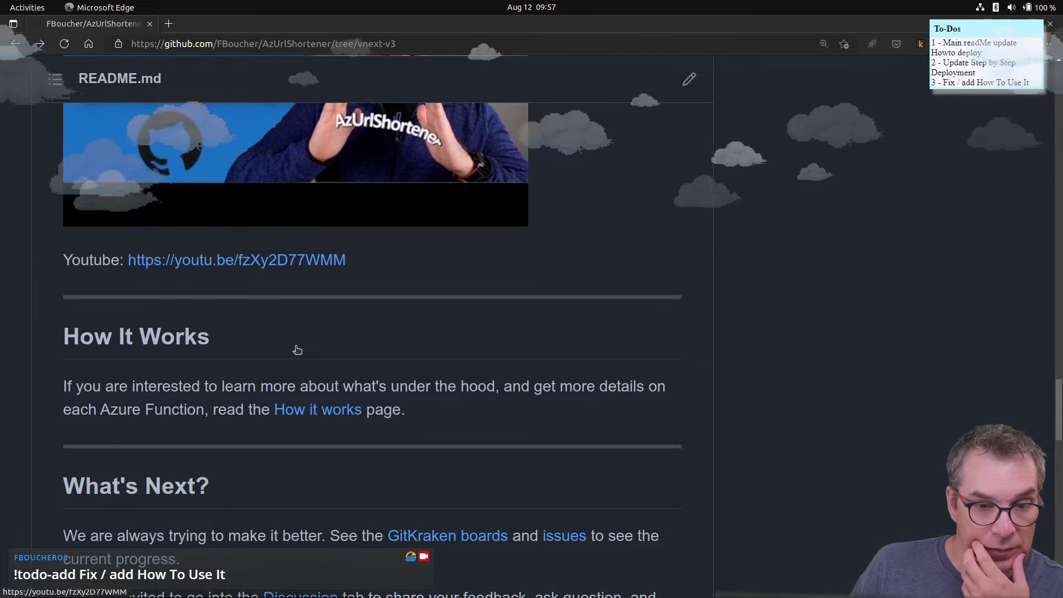
{"action": "scroll", "coordinate": [298, 349], "scroll_direction": "up", "scroll_amount": 5}
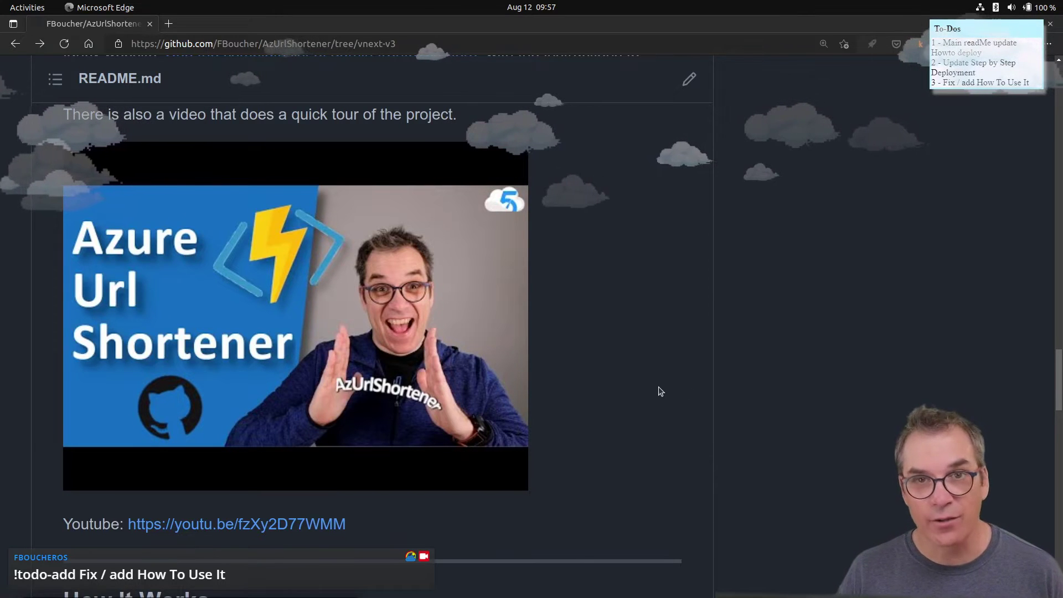
{"action": "scroll", "coordinate": [655, 390], "scroll_direction": "down", "scroll_amount": 1}
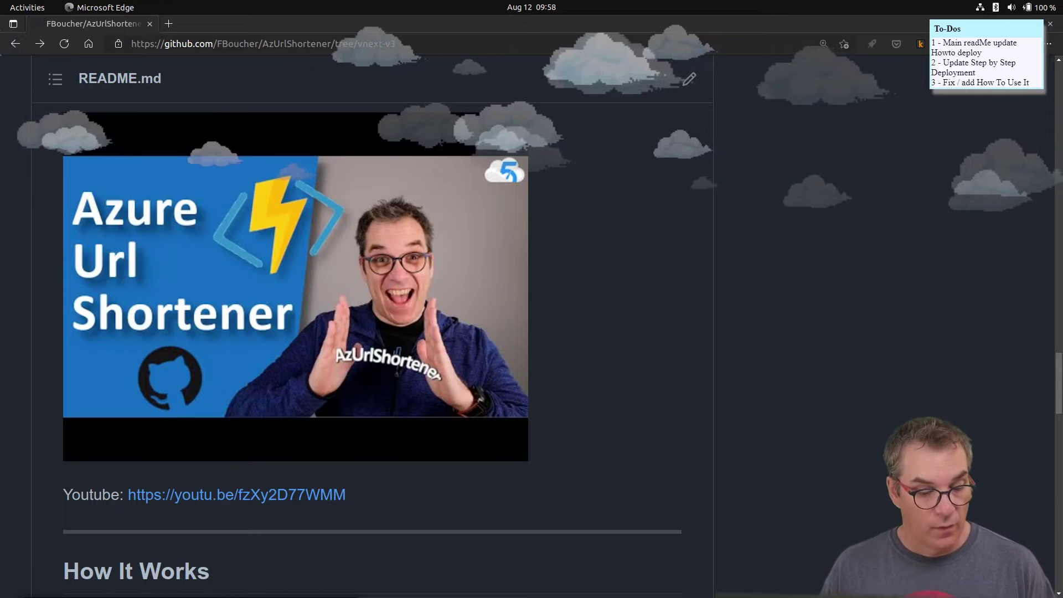
{"action": "mouse_move", "coordinate": [170, 579]}
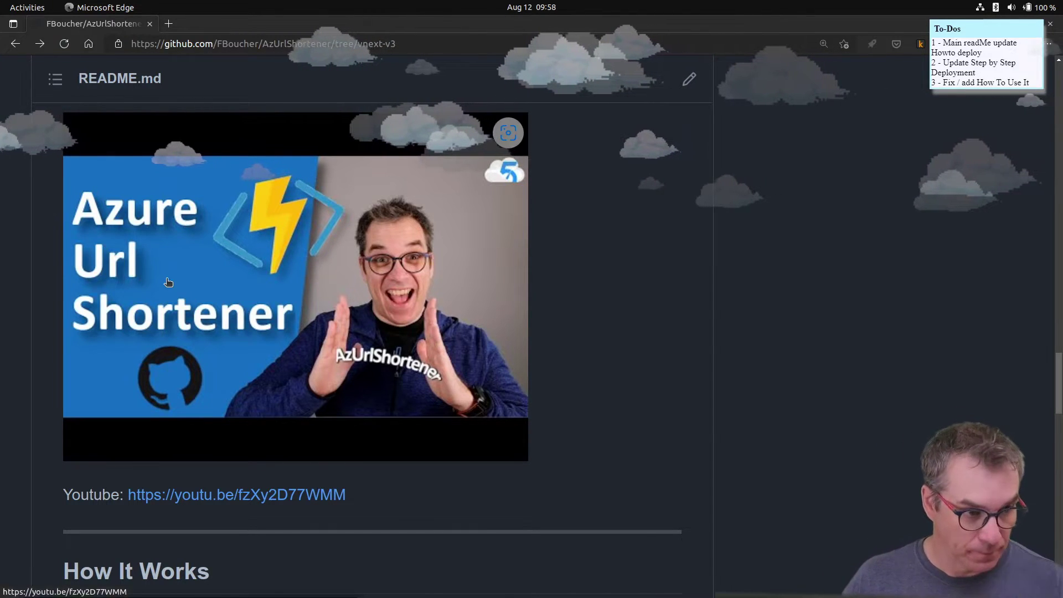
{"action": "mouse_move", "coordinate": [284, 596]}
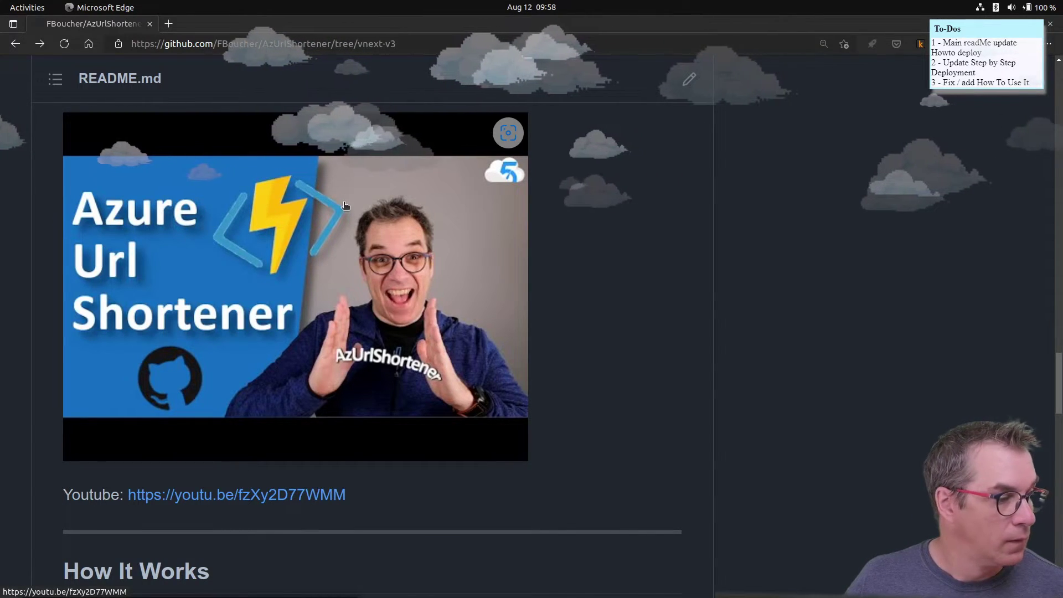
{"action": "scroll", "coordinate": [344, 222], "scroll_direction": "down", "scroll_amount": 8}
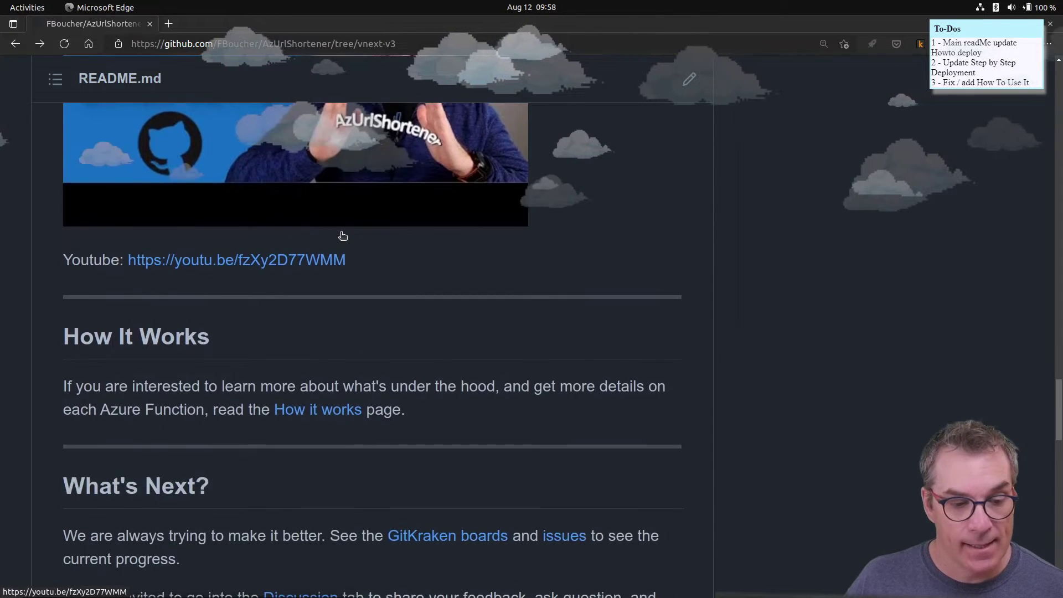
{"action": "scroll", "coordinate": [343, 235], "scroll_direction": "down", "scroll_amount": 2}
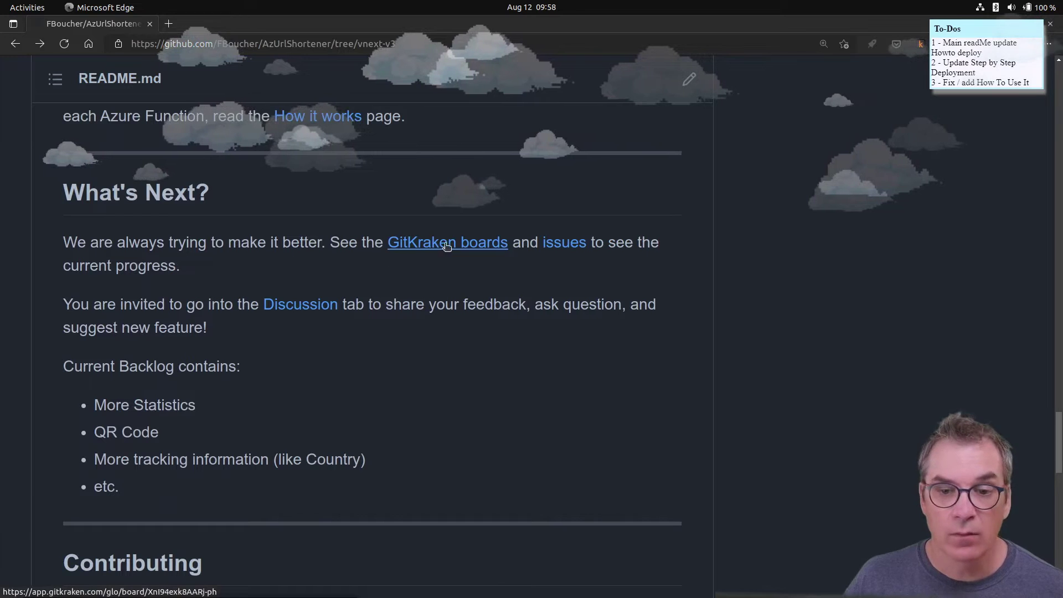
{"action": "scroll", "coordinate": [453, 252], "scroll_direction": "down", "scroll_amount": 2}
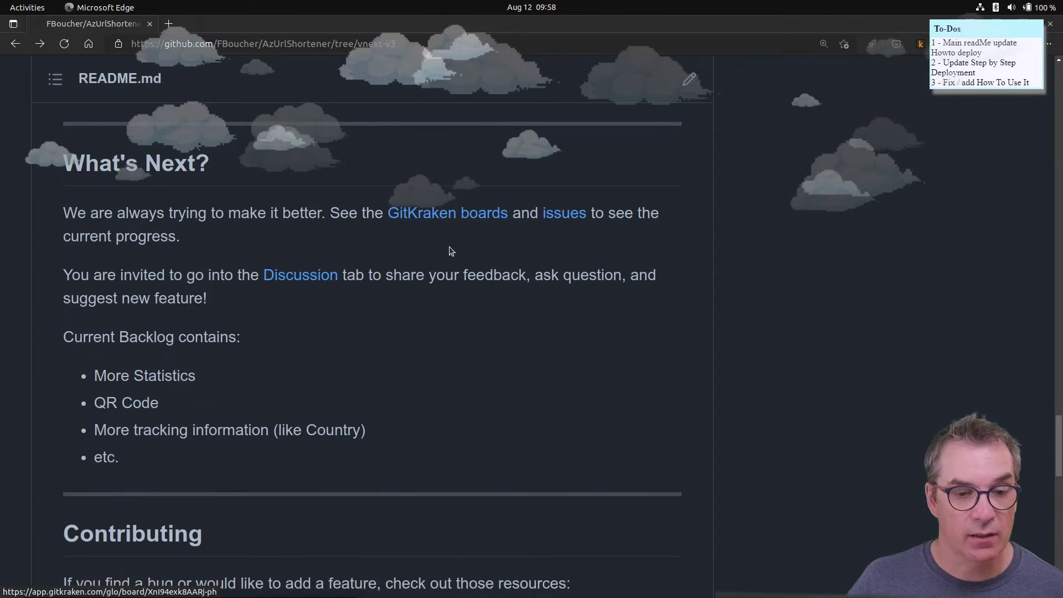
{"action": "scroll", "coordinate": [448, 255], "scroll_direction": "down", "scroll_amount": 4}
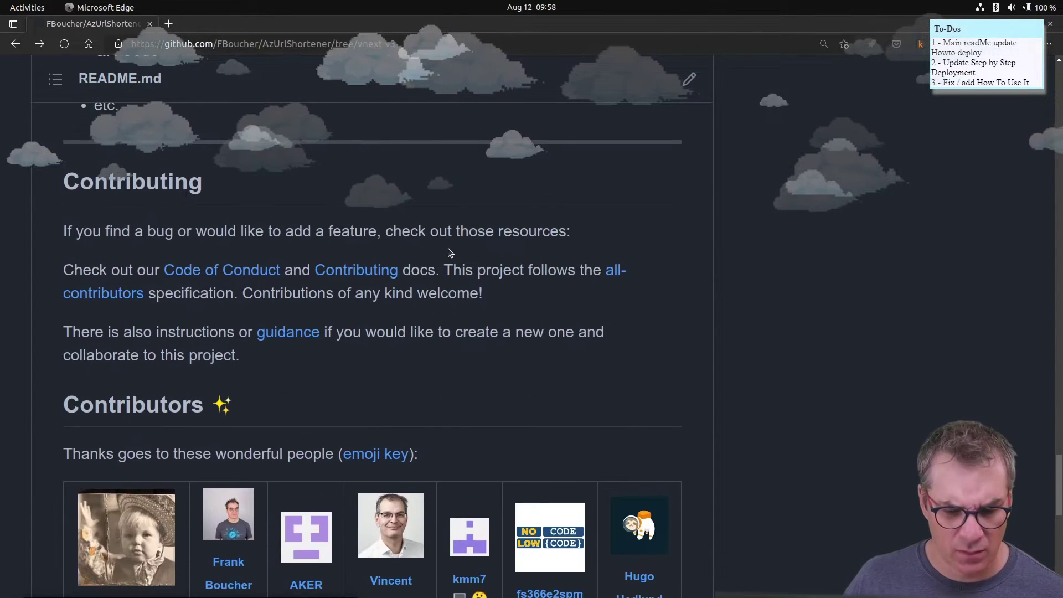
{"action": "scroll", "coordinate": [449, 253], "scroll_direction": "up", "scroll_amount": 5}
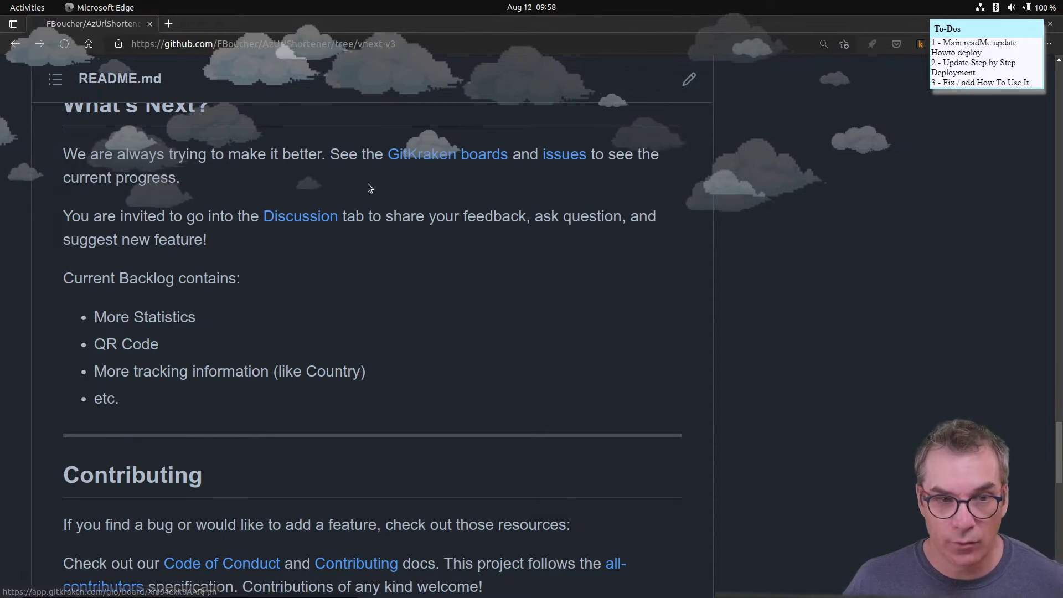
{"action": "scroll", "coordinate": [408, 178], "scroll_direction": "up", "scroll_amount": 1}
{"action": "left_click_drag", "start_coordinate": [242, 170], "coordinate": [44, 163]}
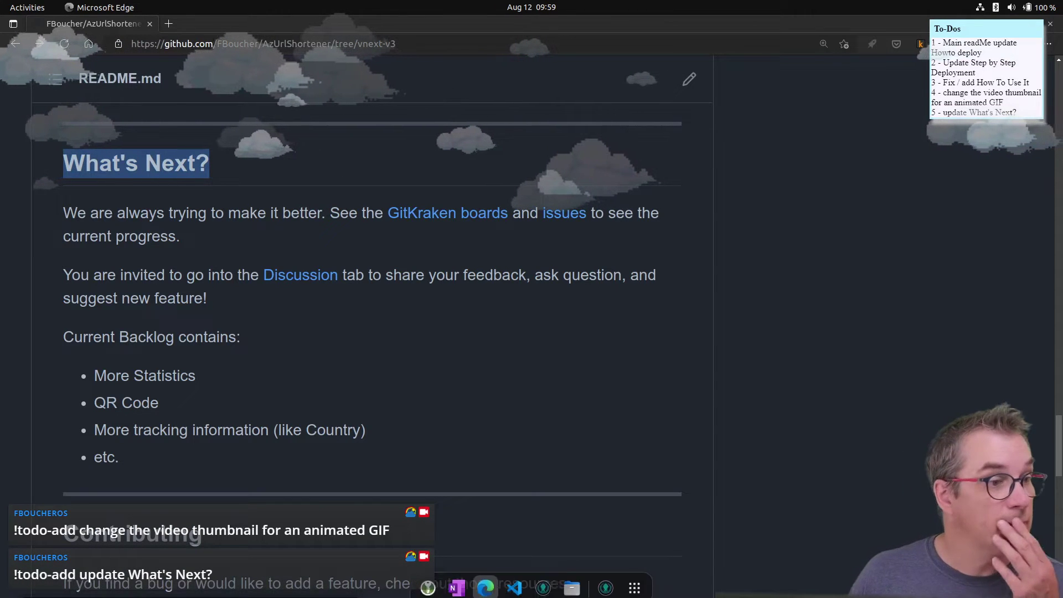
{"action": "scroll", "coordinate": [515, 336], "scroll_direction": "down", "scroll_amount": 5}
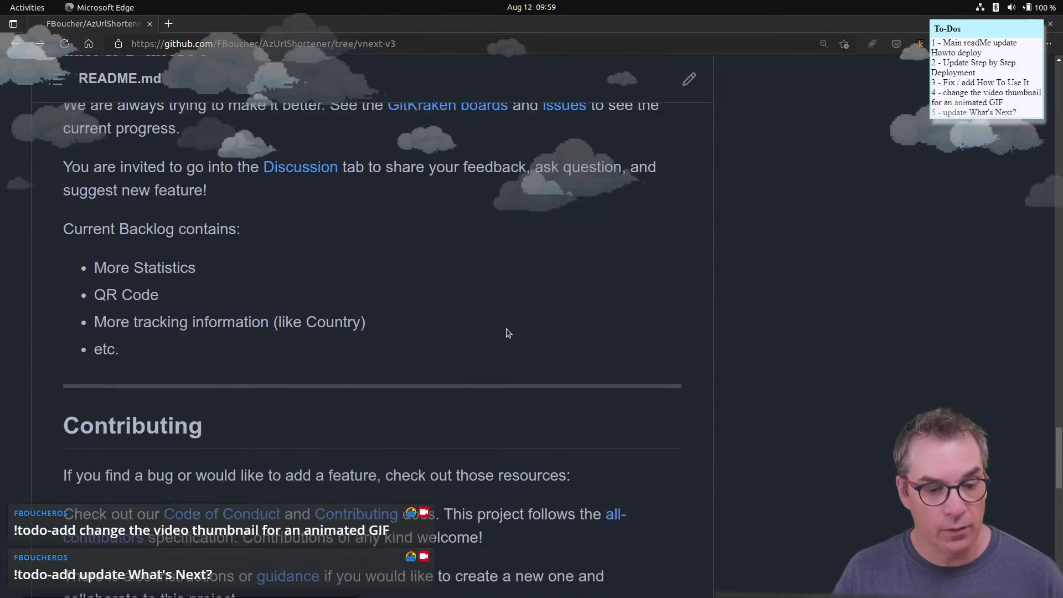
{"action": "scroll", "coordinate": [321, 281], "scroll_direction": "down", "scroll_amount": 4}
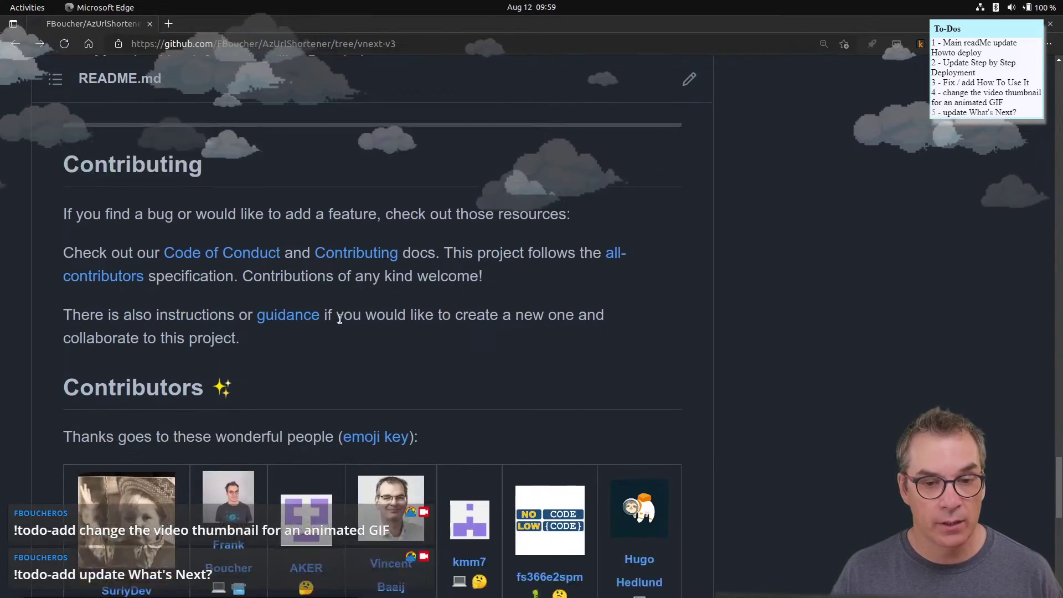
{"action": "scroll", "coordinate": [340, 320], "scroll_direction": "up", "scroll_amount": 2}
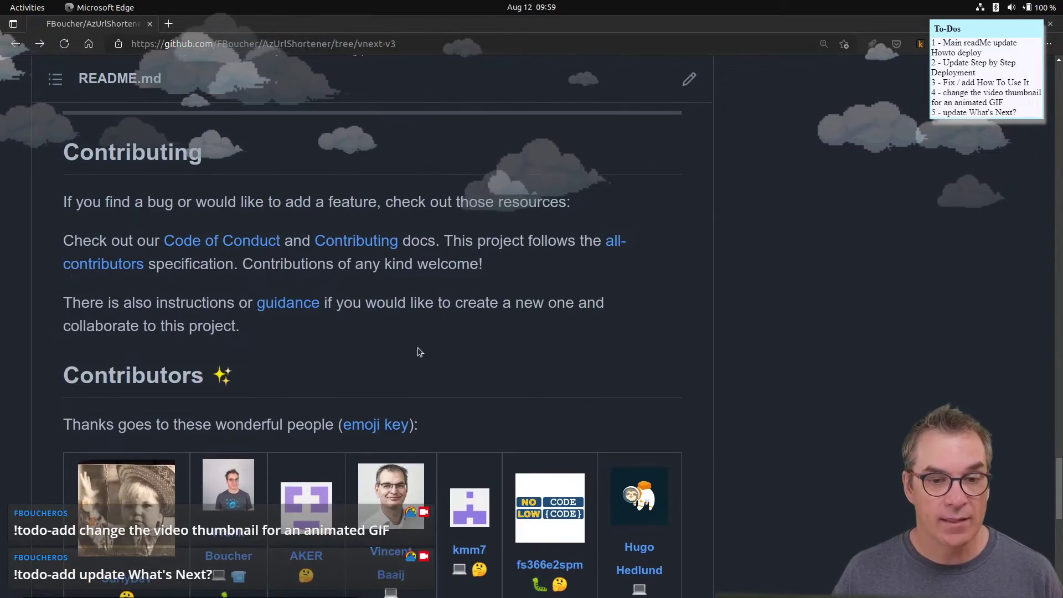
{"action": "scroll", "coordinate": [406, 281], "scroll_direction": "up", "scroll_amount": 15}
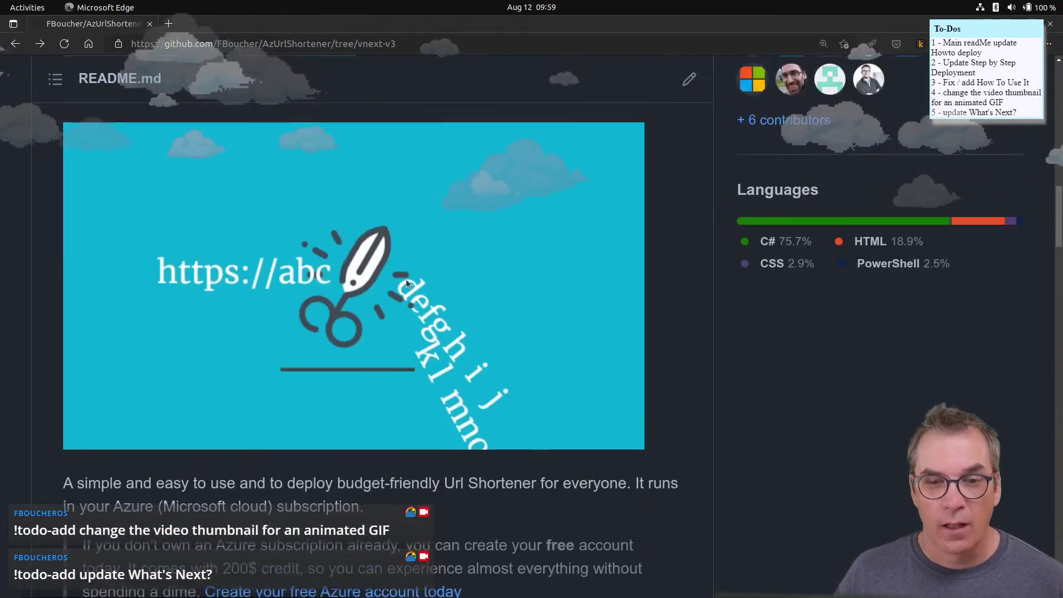
{"action": "scroll", "coordinate": [406, 280], "scroll_direction": "up", "scroll_amount": 10}
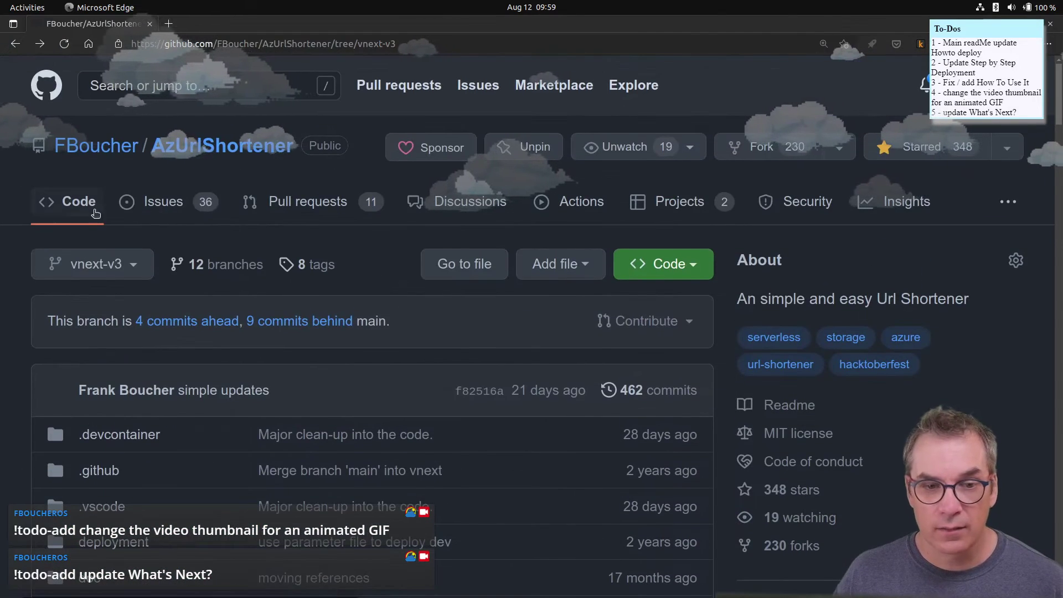
- Open the repository's Projects page and the new-projects documentation in background tabs
{"action": "middle_click", "coordinate": [701, 211]}
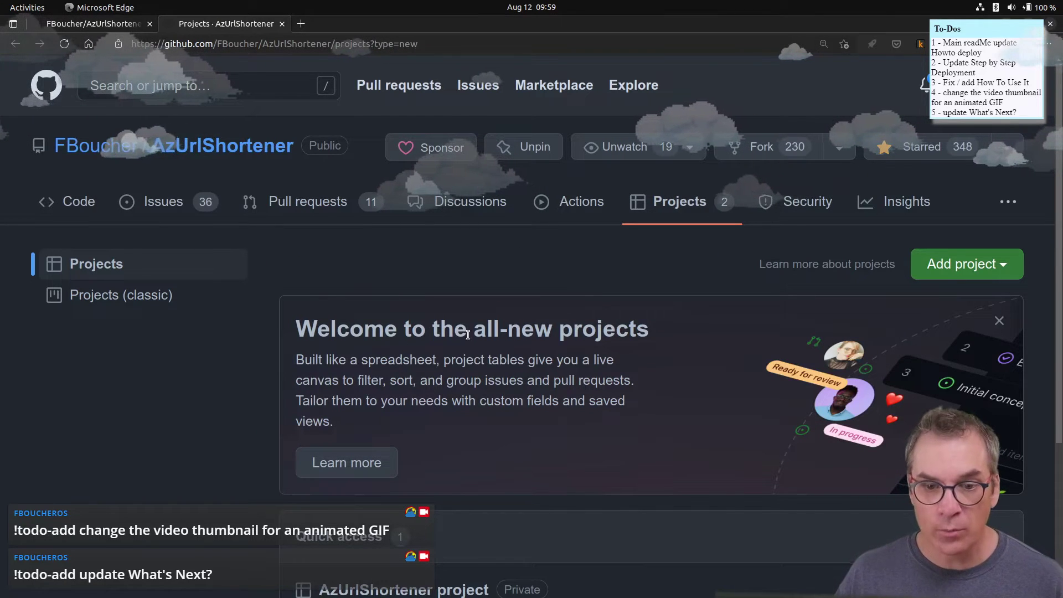
{"action": "scroll", "coordinate": [556, 355], "scroll_direction": "down", "scroll_amount": 3}
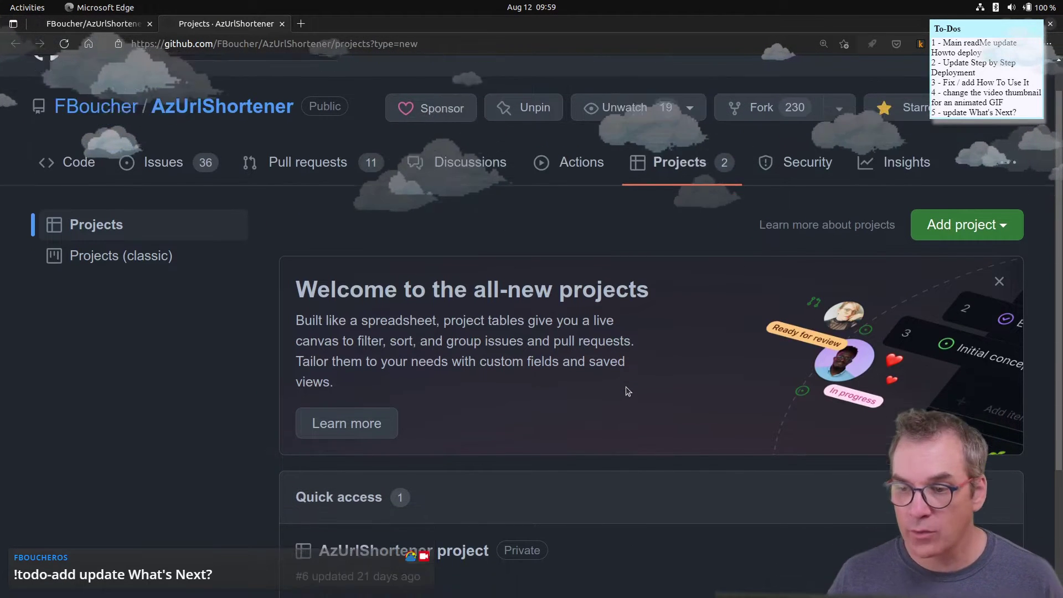
{"action": "middle_click", "coordinate": [358, 378]}
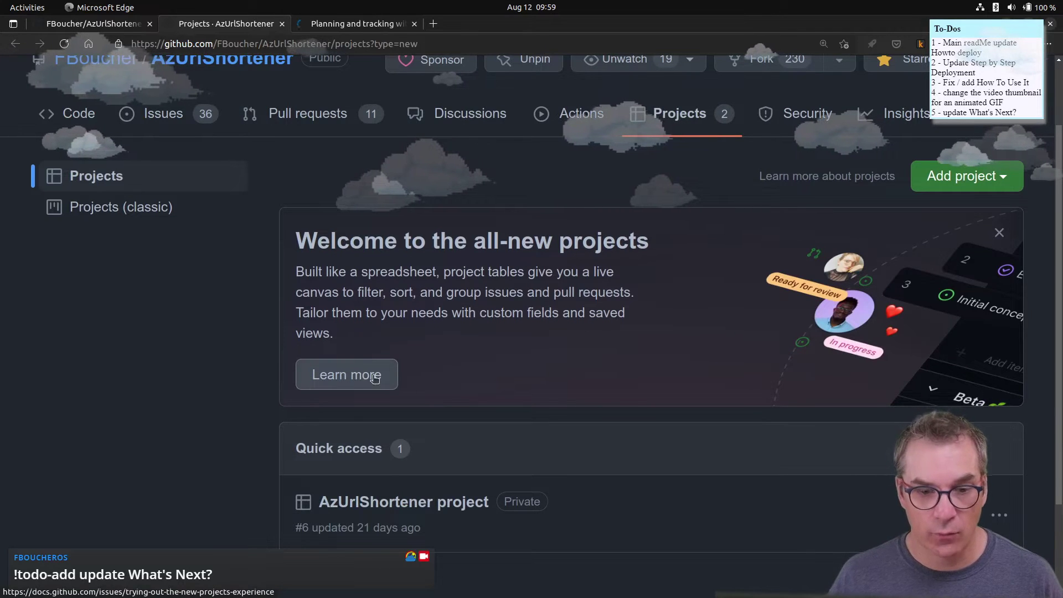
{"action": "scroll", "coordinate": [459, 384], "scroll_direction": "down", "scroll_amount": 4}
{"action": "scroll", "coordinate": [461, 389], "scroll_direction": "up", "scroll_amount": 4}
{"action": "scroll", "coordinate": [453, 380], "scroll_direction": "up", "scroll_amount": 3}
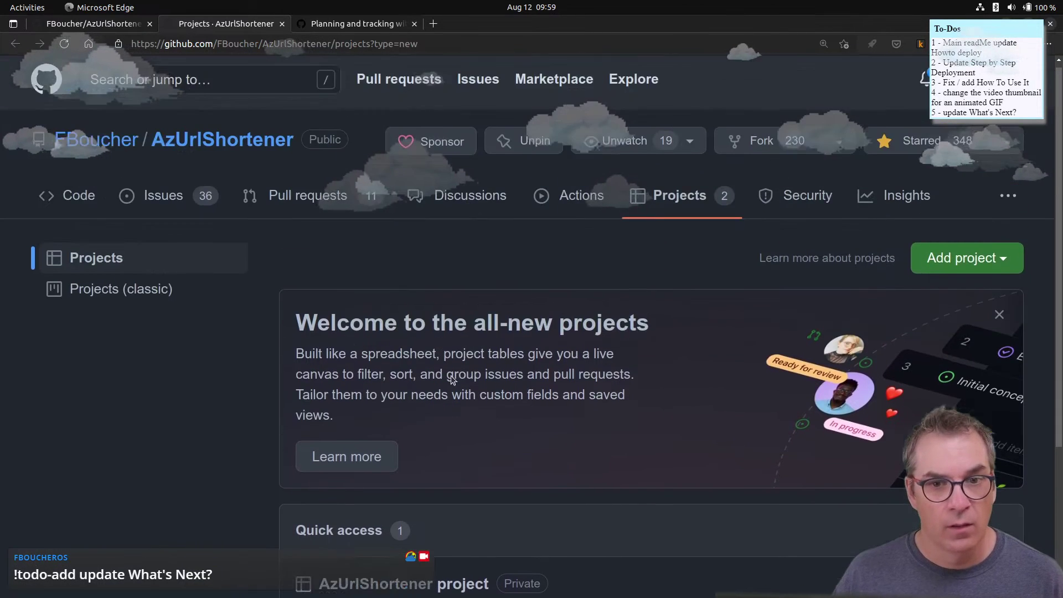
{"action": "scroll", "coordinate": [368, 422], "scroll_direction": "down", "scroll_amount": 5}
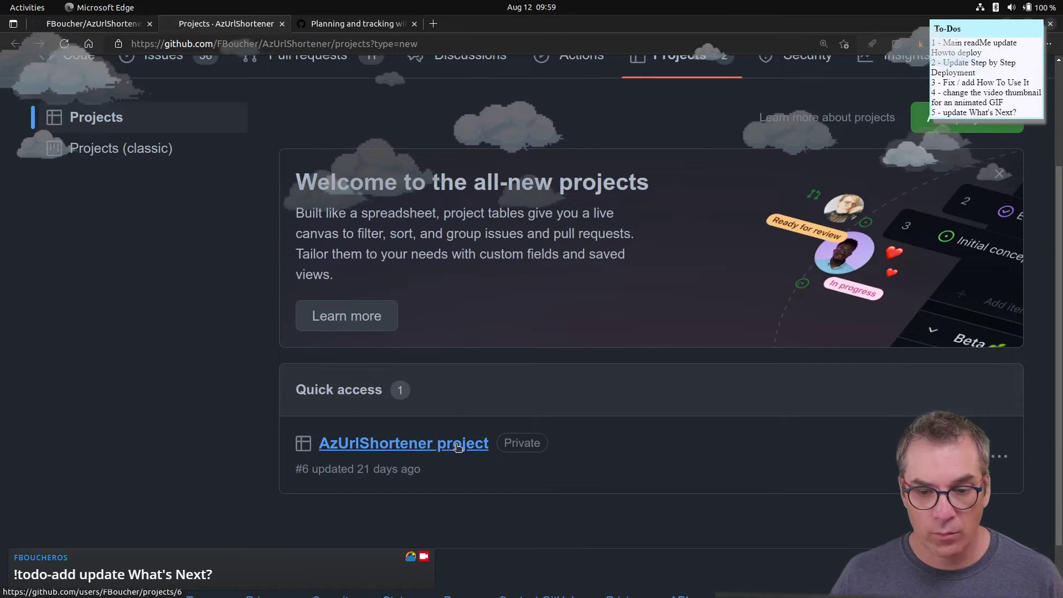
- Open the AzUrlShortener project and scroll through its 18 listed items
{"action": "left_click", "coordinate": [396, 449]}
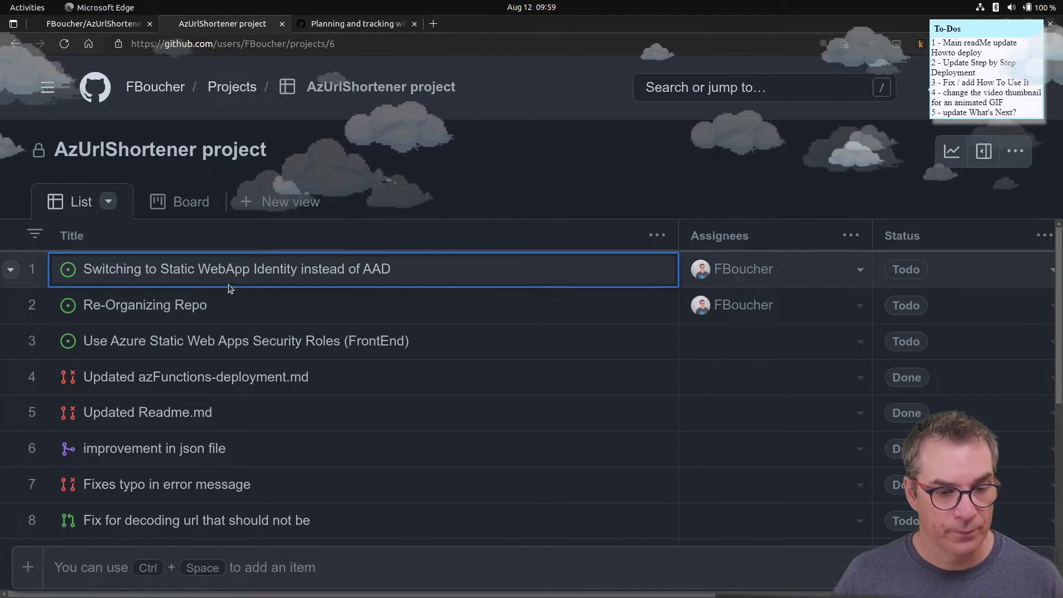
{"action": "scroll", "coordinate": [238, 287], "scroll_direction": "down", "scroll_amount": 6}
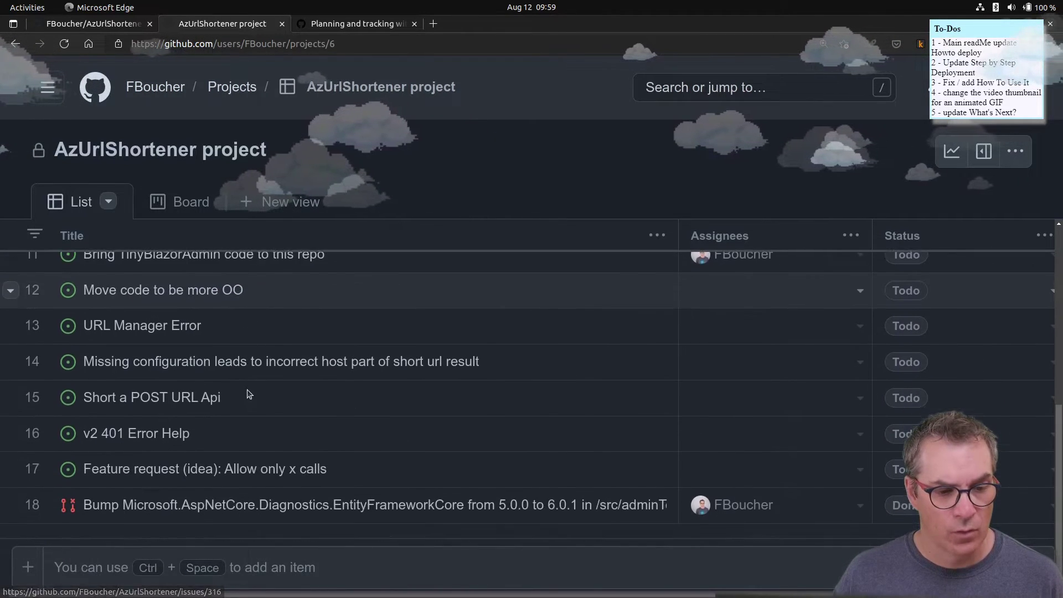
{"action": "scroll", "coordinate": [251, 403], "scroll_direction": "up", "scroll_amount": 6}
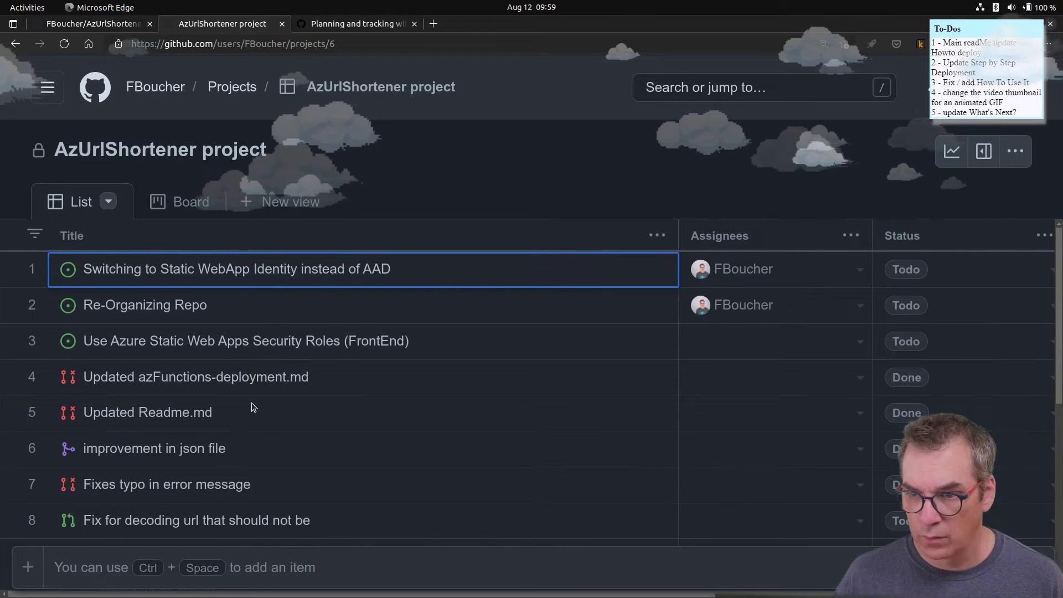
{"action": "scroll", "coordinate": [254, 407], "scroll_direction": "down", "scroll_amount": 1}
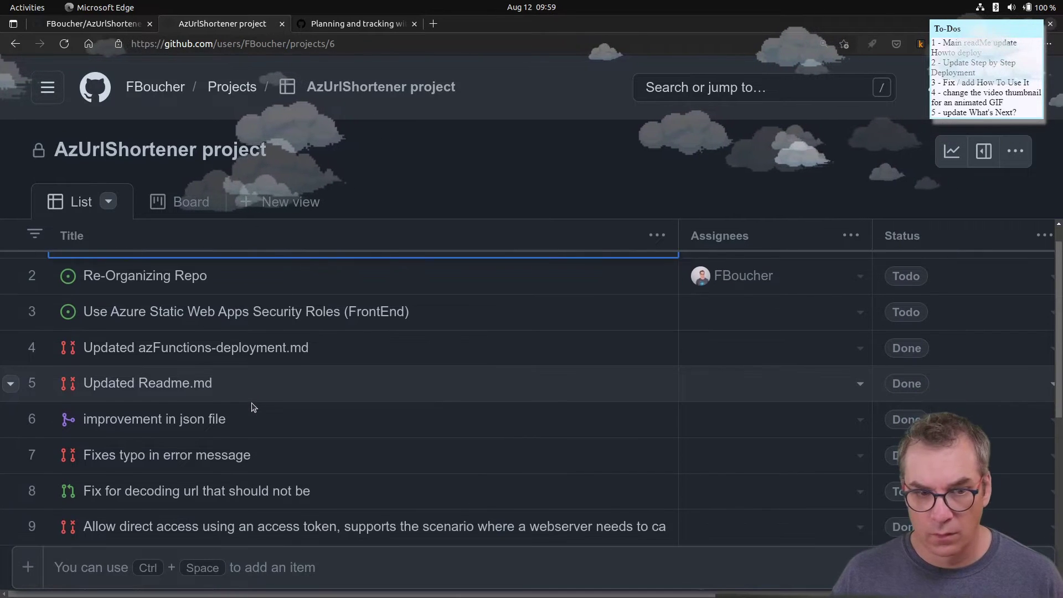
{"action": "scroll", "coordinate": [253, 408], "scroll_direction": "up", "scroll_amount": 1}
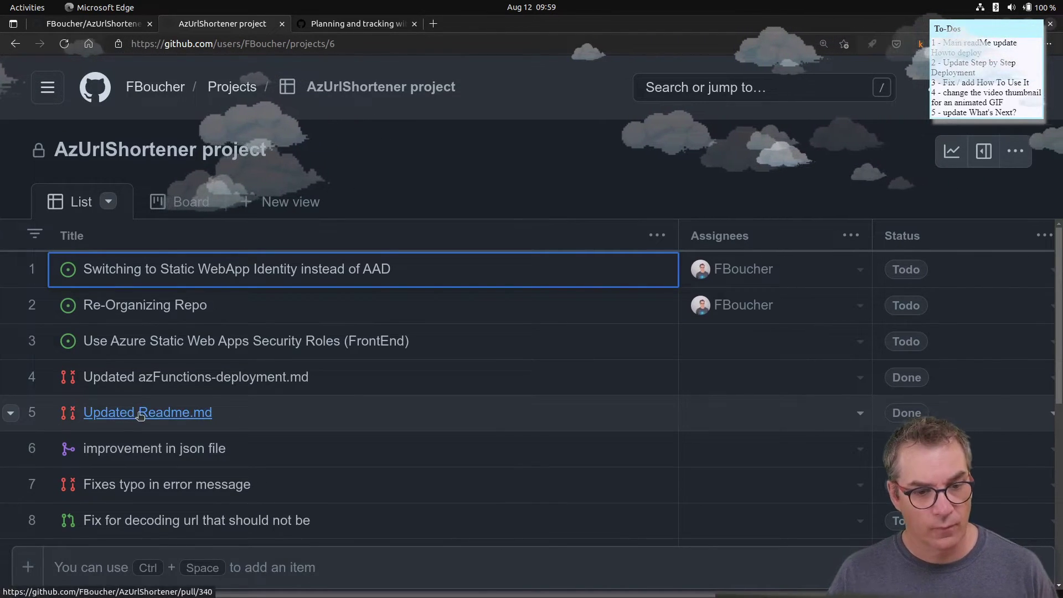
{"action": "left_click", "coordinate": [157, 419]}
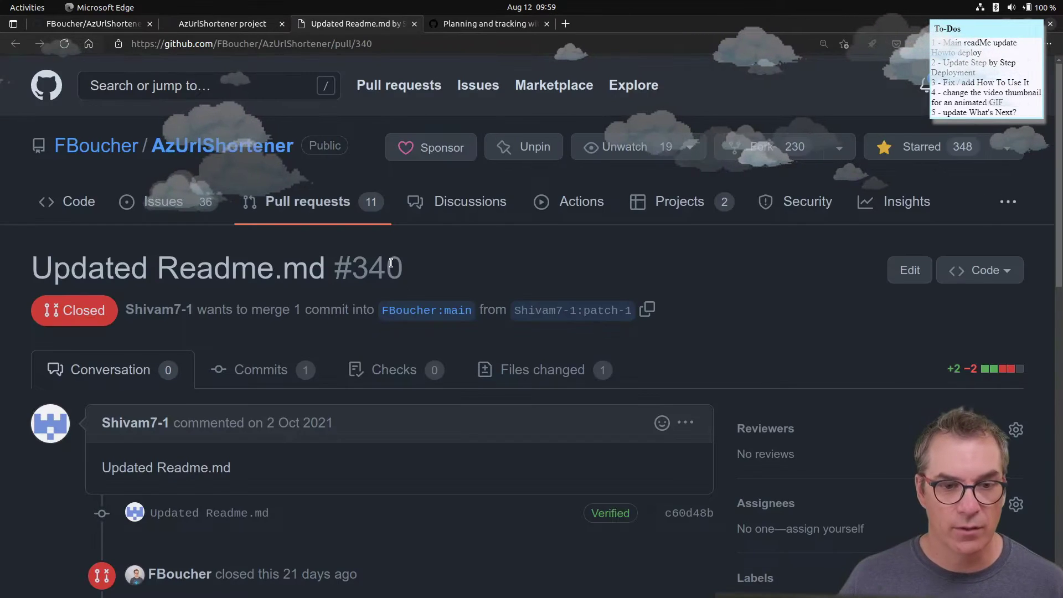
{"action": "scroll", "coordinate": [387, 315], "scroll_direction": "down", "scroll_amount": 3}
{"action": "scroll", "coordinate": [393, 310], "scroll_direction": "down", "scroll_amount": 3}
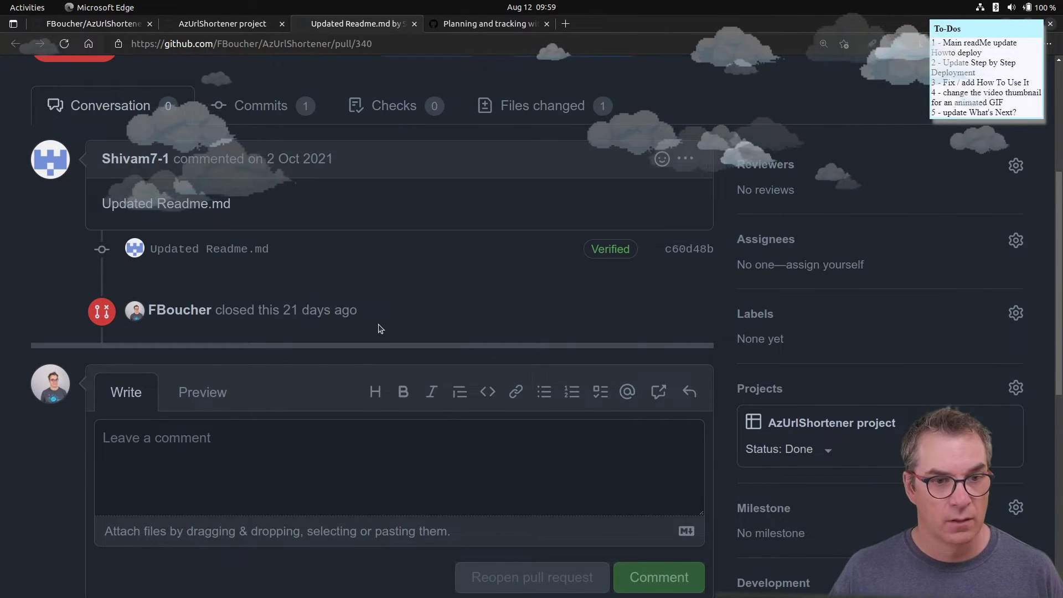
{"action": "scroll", "coordinate": [380, 328], "scroll_direction": "up", "scroll_amount": 2}
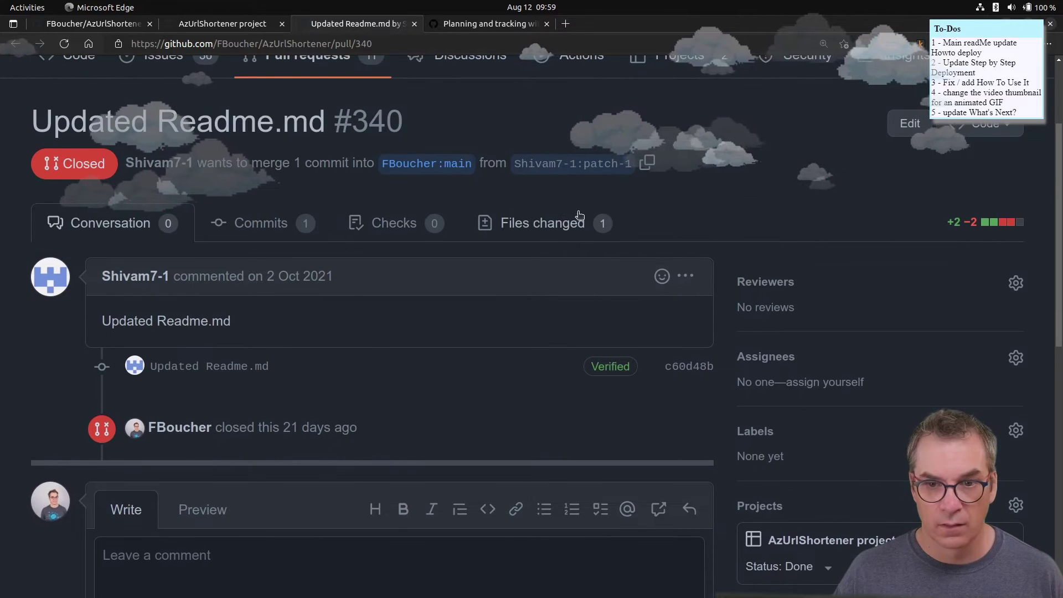
{"action": "left_click", "coordinate": [536, 224]}
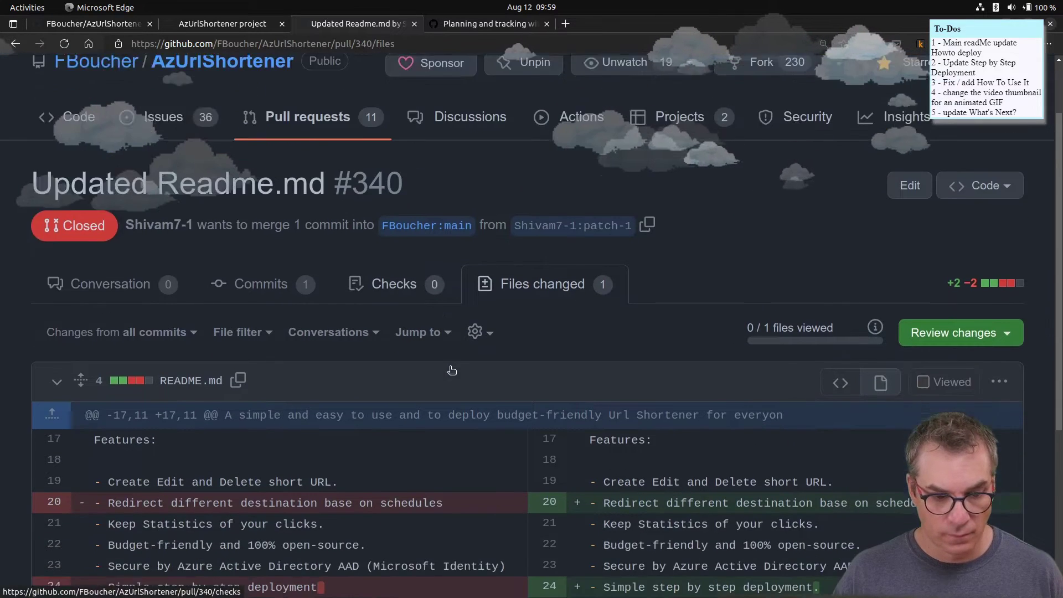
{"action": "scroll", "coordinate": [450, 373], "scroll_direction": "down", "scroll_amount": 3}
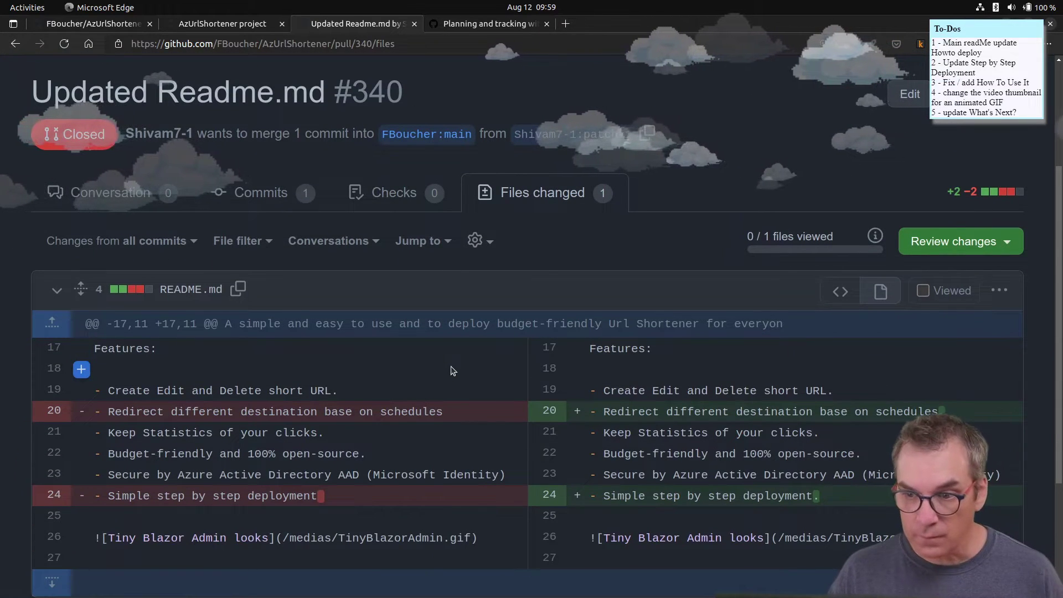
{"action": "scroll", "coordinate": [453, 370], "scroll_direction": "up", "scroll_amount": 3}
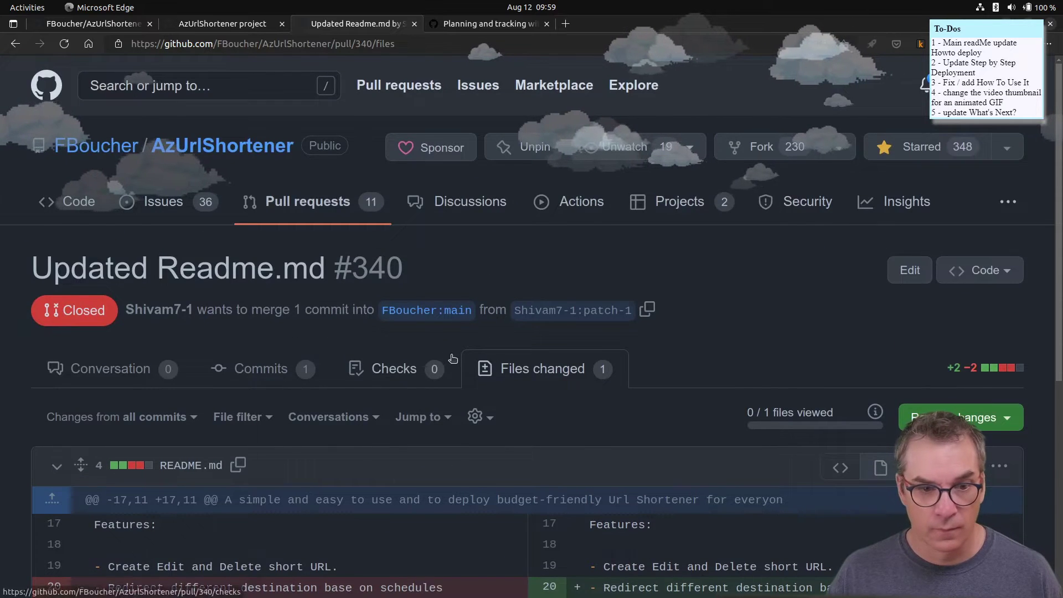
{"action": "key", "text": "alt+Left"}
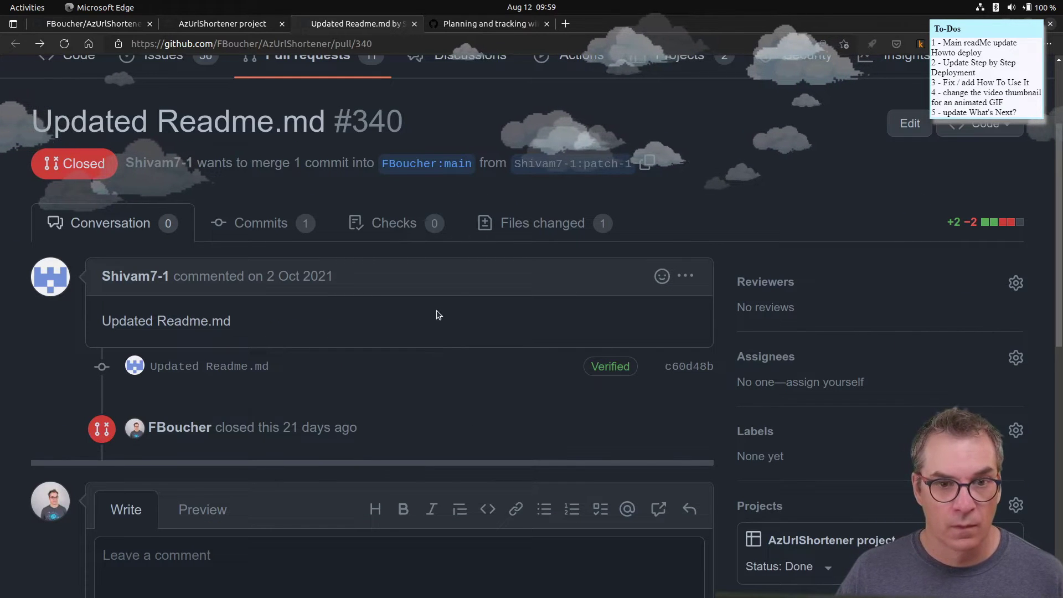
{"action": "scroll", "coordinate": [292, 235], "scroll_direction": "up", "scroll_amount": 2}
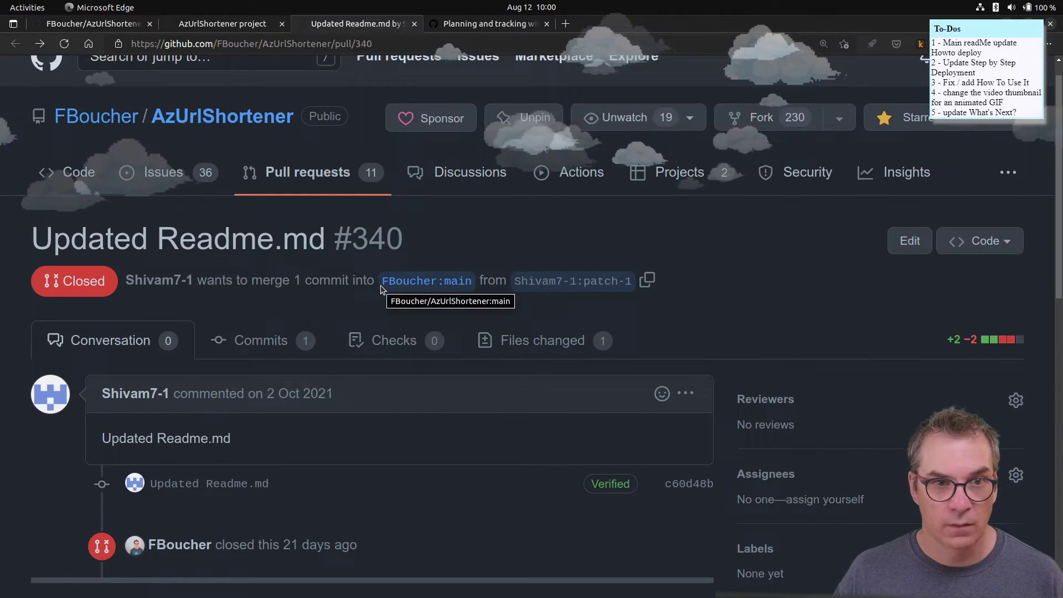
{"action": "left_click", "coordinate": [414, 24]}
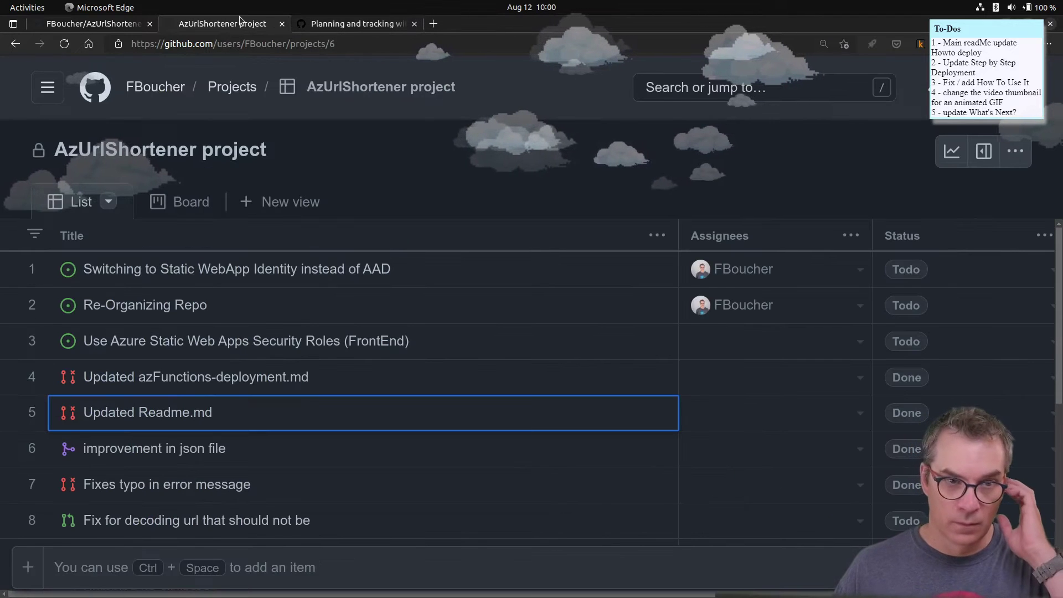
- Close the Planning and tracking docs tab and open the Re-Organizing Repo issue in a background tab
{"action": "left_click", "coordinate": [386, 24]}
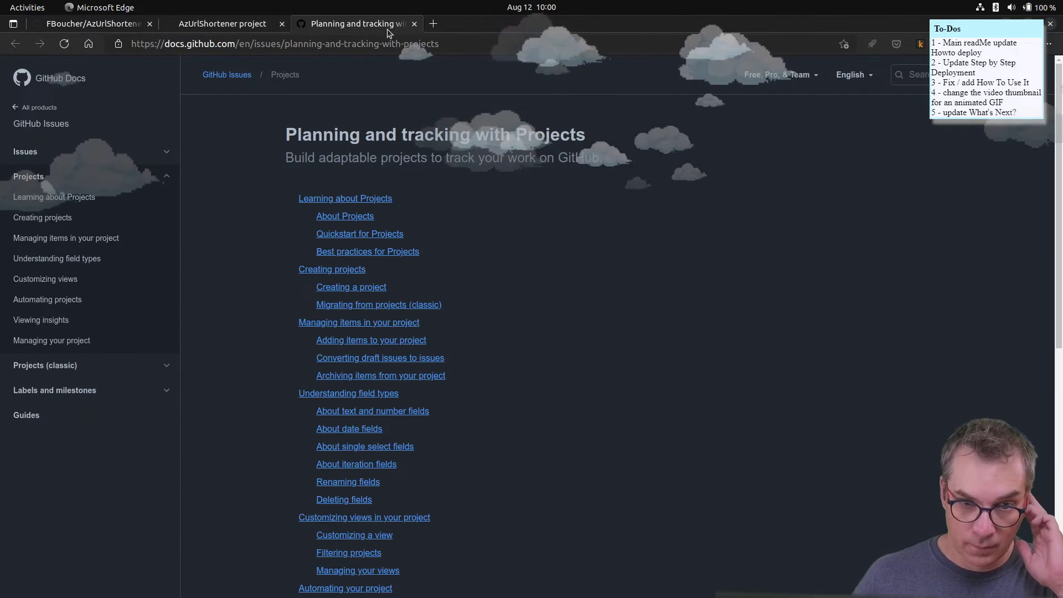
{"action": "scroll", "coordinate": [517, 294], "scroll_direction": "down", "scroll_amount": 3}
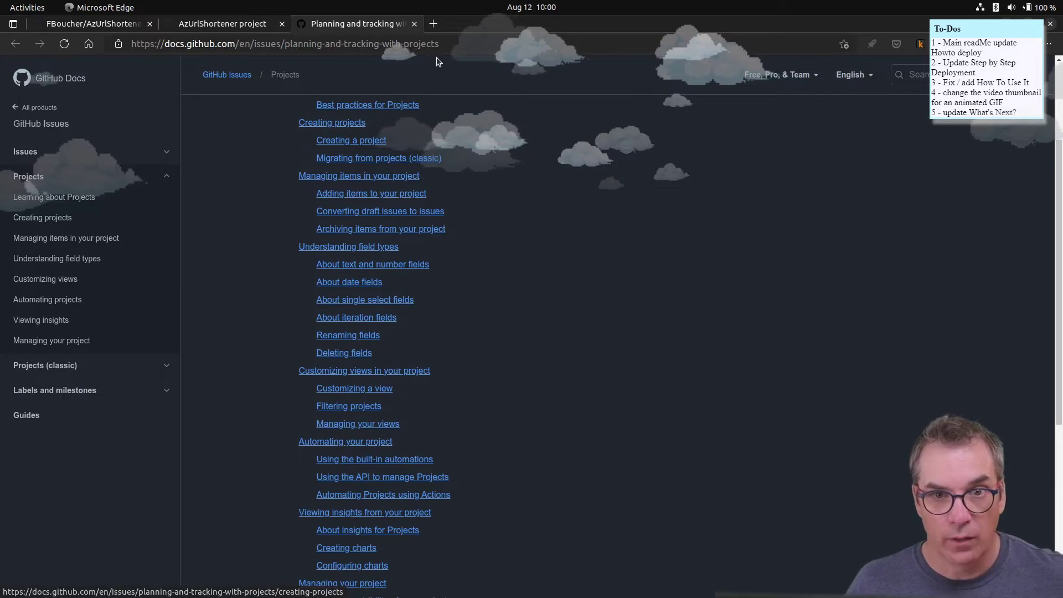
{"action": "left_click", "coordinate": [415, 24]}
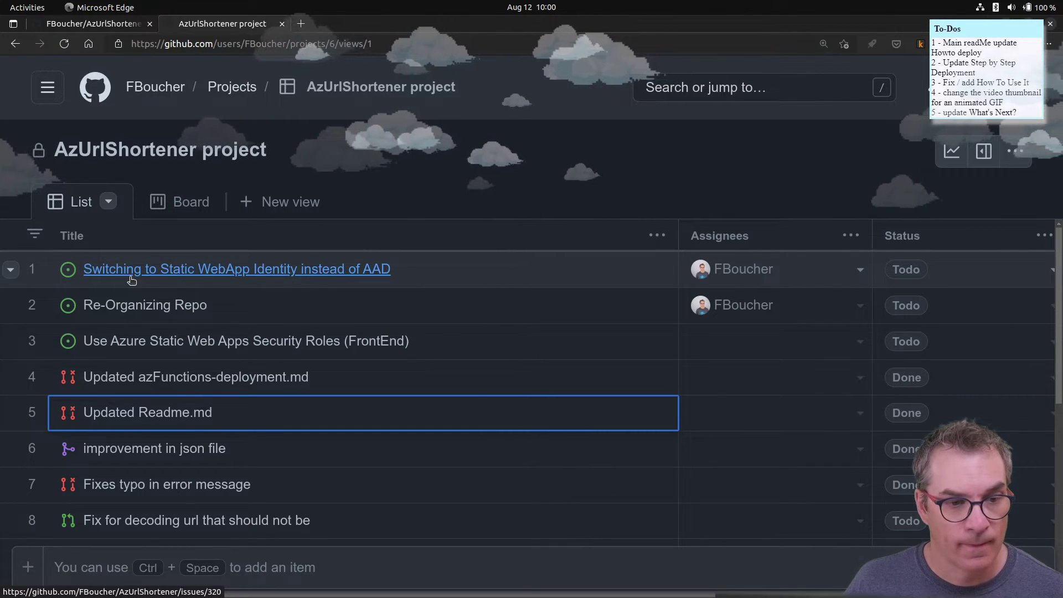
{"action": "middle_click", "coordinate": [146, 308]}
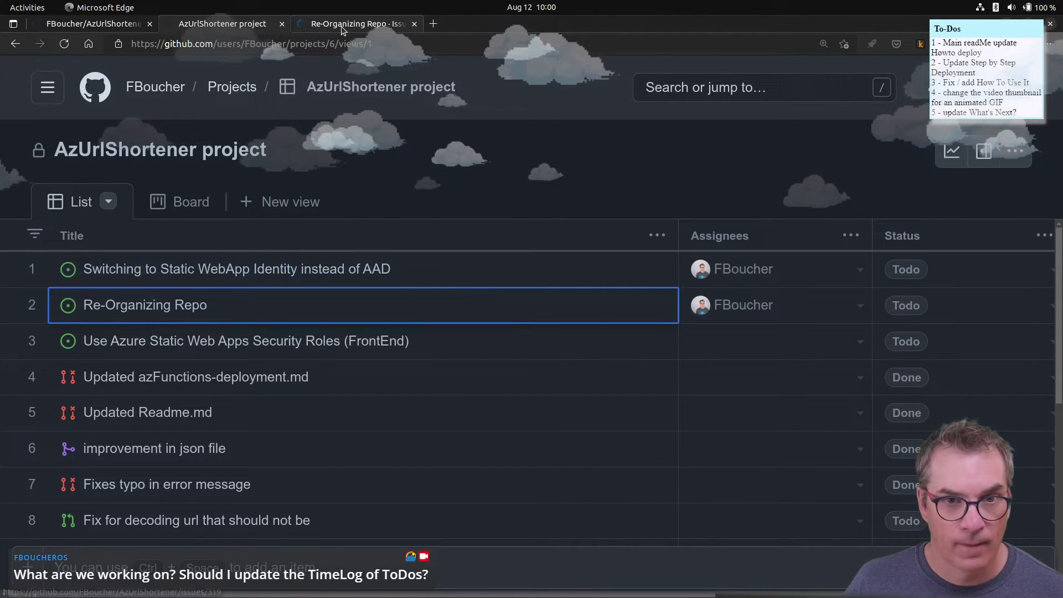
- Switch to the Re-Organizing Repo issue #319 and read through it
{"action": "left_click", "coordinate": [342, 25]}
{"action": "scroll", "coordinate": [193, 372], "scroll_direction": "down", "scroll_amount": 3}
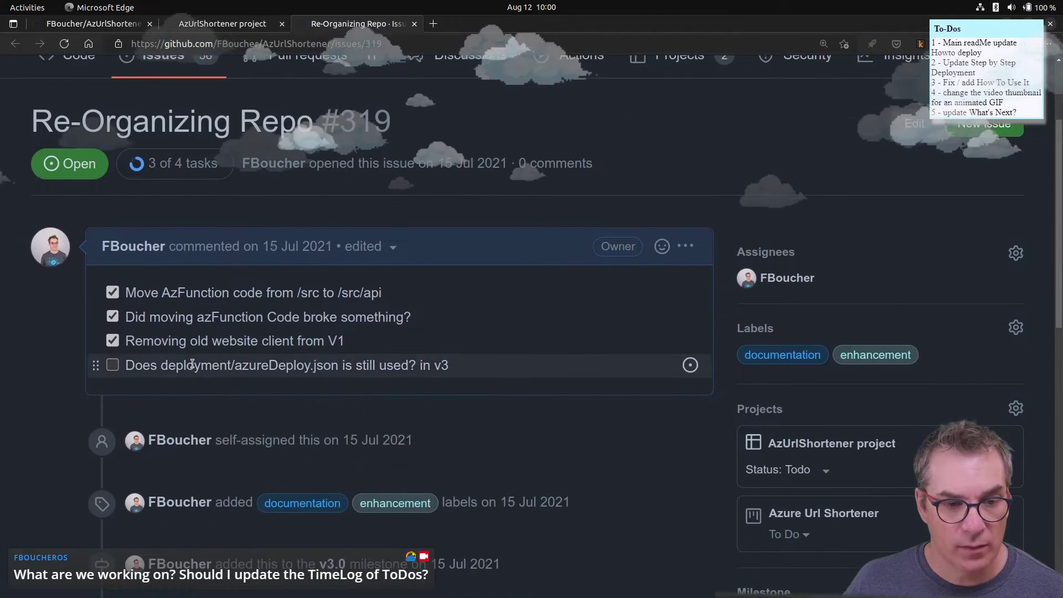
{"action": "scroll", "coordinate": [194, 372], "scroll_direction": "down", "scroll_amount": 2}
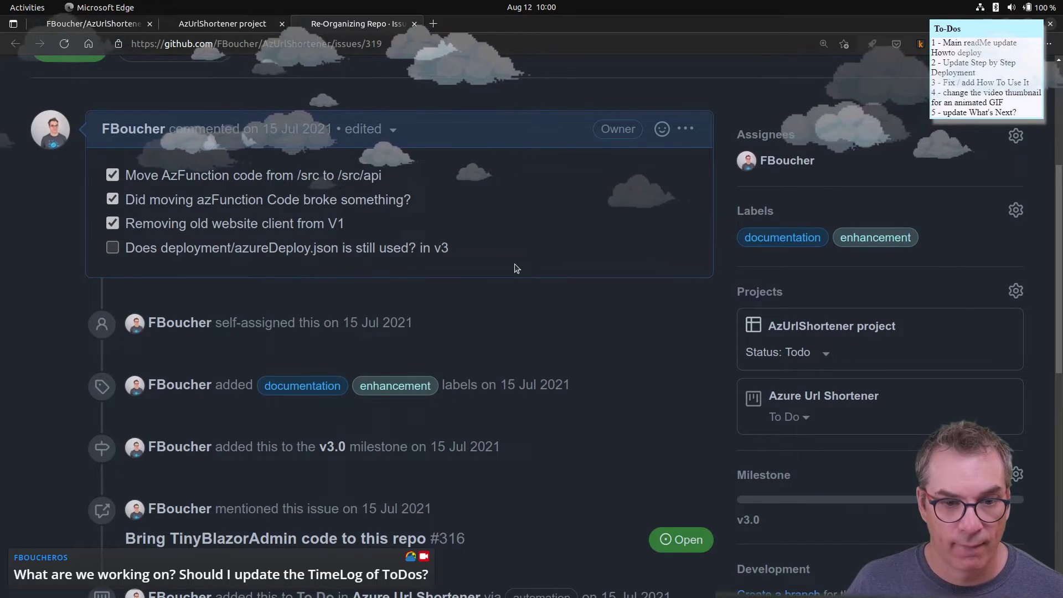
{"action": "scroll", "coordinate": [394, 262], "scroll_direction": "down", "scroll_amount": 2}
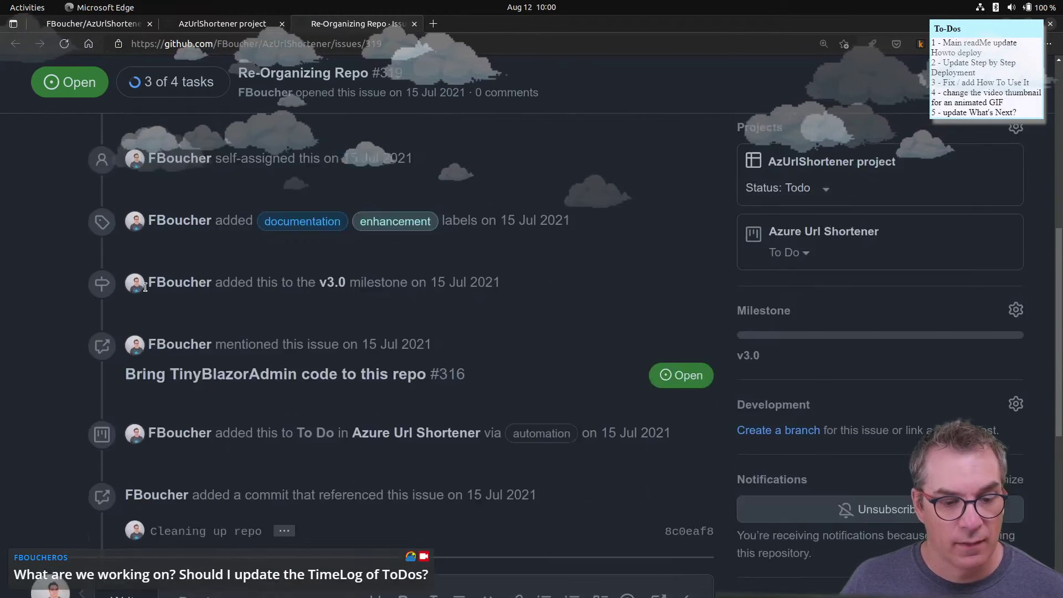
{"action": "scroll", "coordinate": [153, 296], "scroll_direction": "up", "scroll_amount": 3}
{"action": "scroll", "coordinate": [154, 296], "scroll_direction": "up", "scroll_amount": 3}
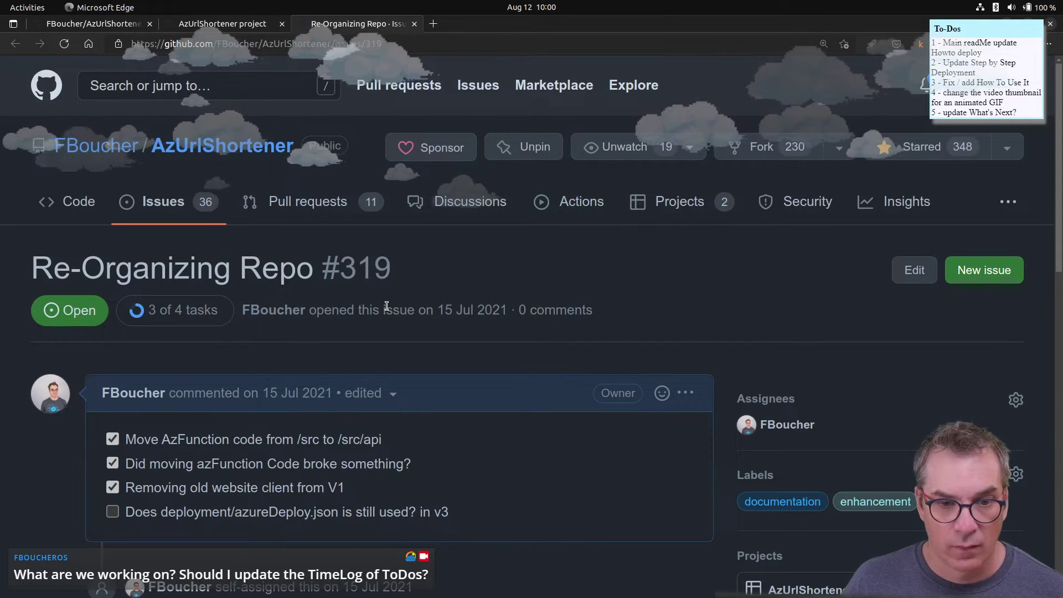
{"action": "scroll", "coordinate": [386, 310], "scroll_direction": "down", "scroll_amount": 4}
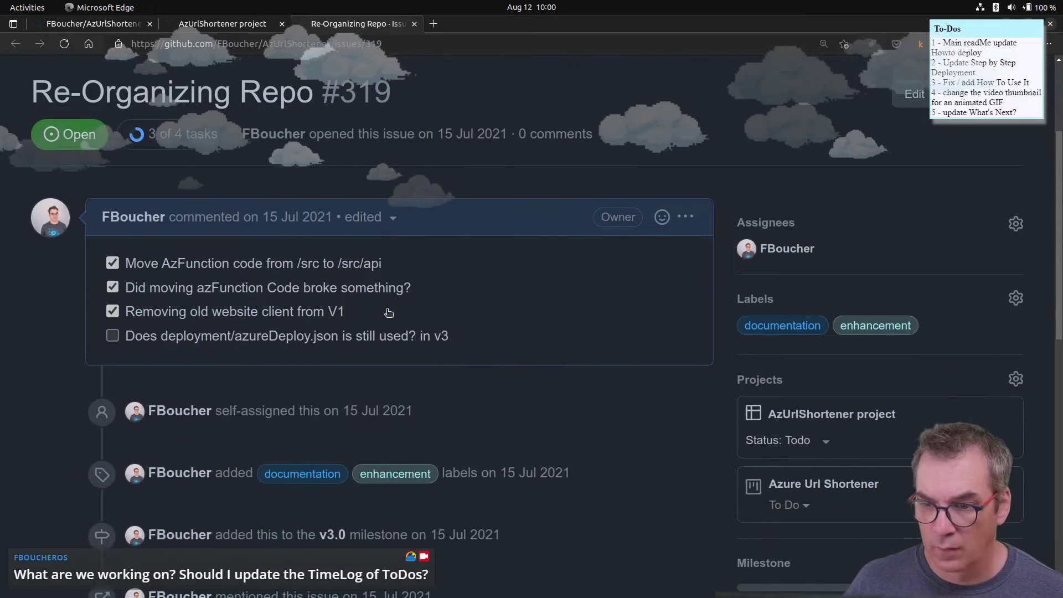
{"action": "scroll", "coordinate": [387, 320], "scroll_direction": "down", "scroll_amount": 4}
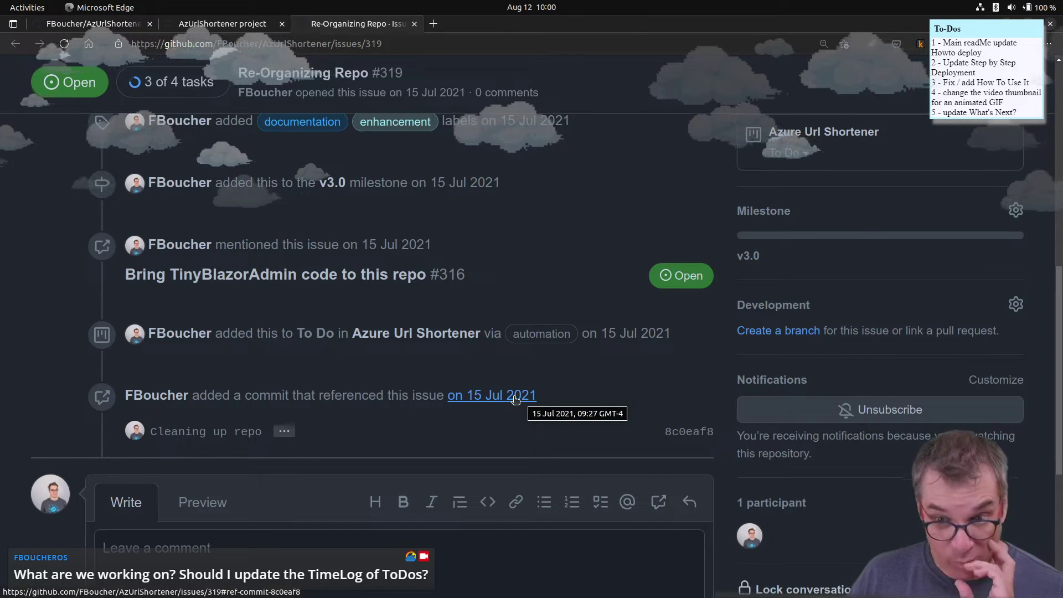
{"action": "scroll", "coordinate": [514, 398], "scroll_direction": "up", "scroll_amount": 2}
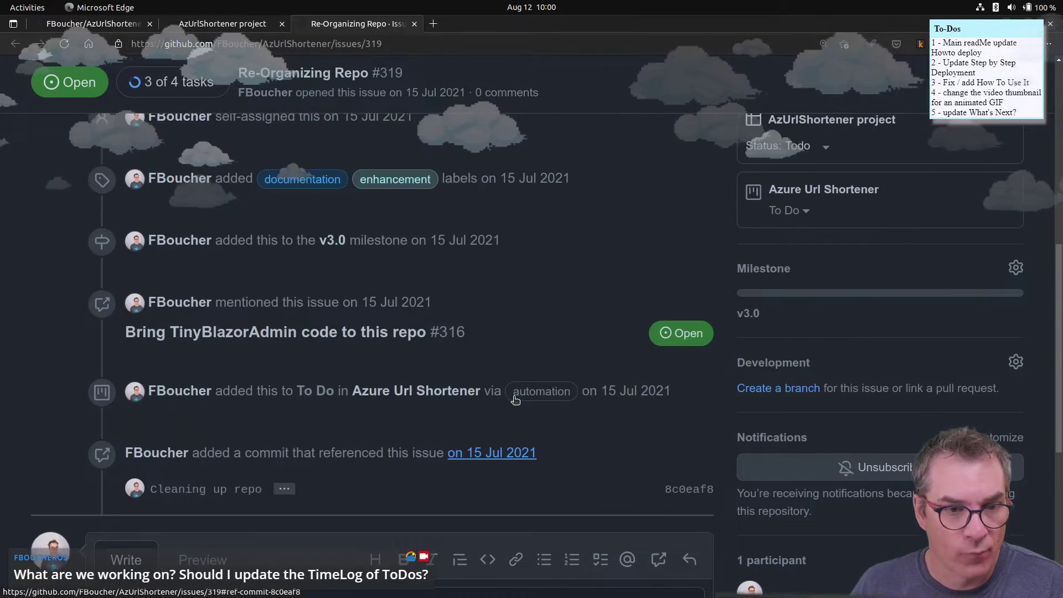
{"action": "scroll", "coordinate": [513, 396], "scroll_direction": "up", "scroll_amount": 2}
- Select the text of the issue's last unchecked task
{"action": "right_click", "coordinate": [514, 397]}
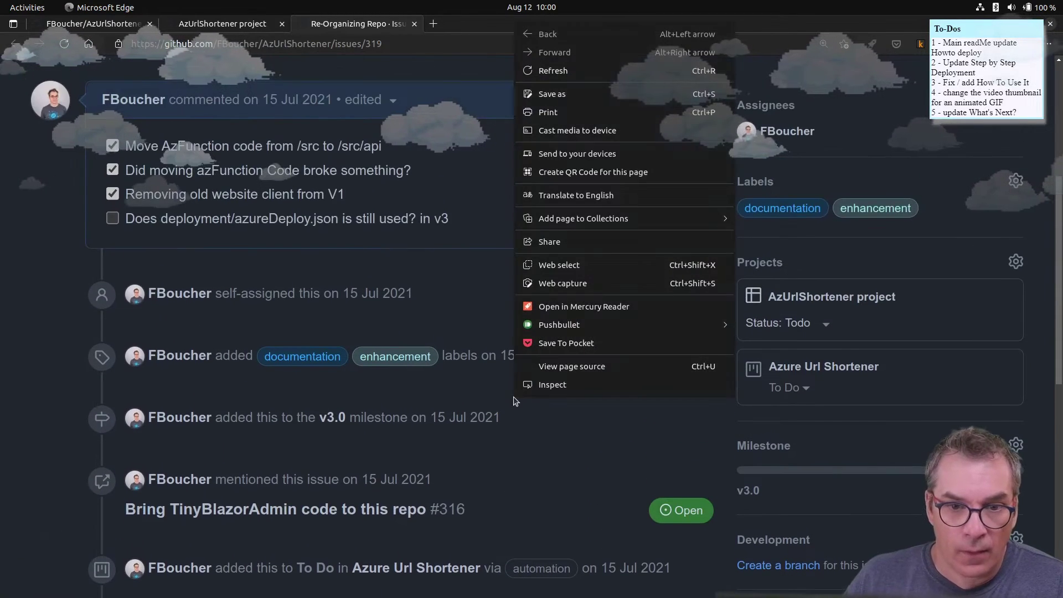
{"action": "left_click", "coordinate": [46, 433]}
{"action": "scroll", "coordinate": [249, 454], "scroll_direction": "down", "scroll_amount": 3}
{"action": "scroll", "coordinate": [249, 448], "scroll_direction": "up", "scroll_amount": 5}
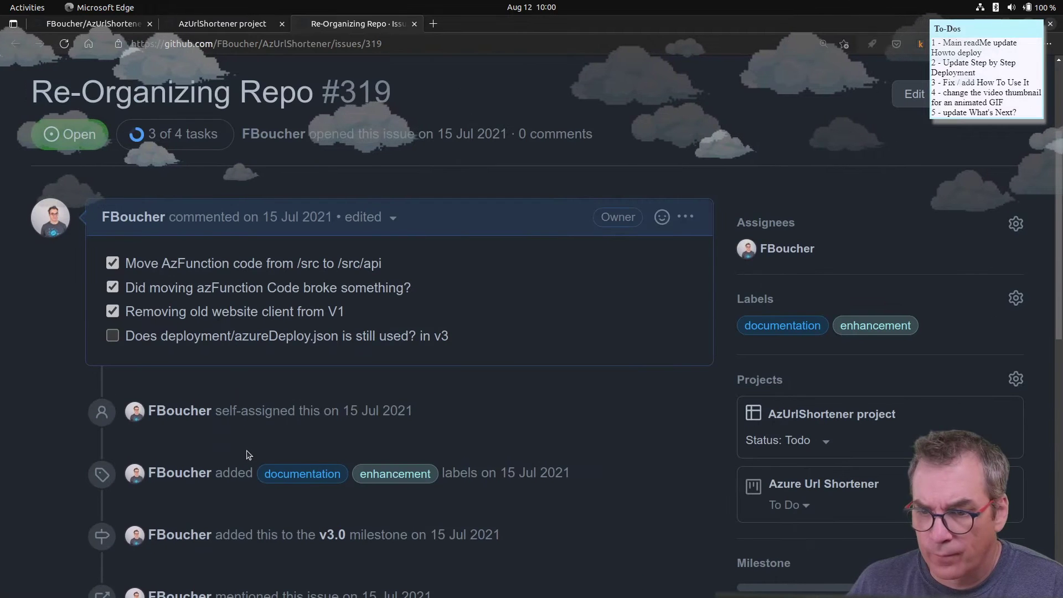
{"action": "scroll", "coordinate": [248, 454], "scroll_direction": "up", "scroll_amount": 3}
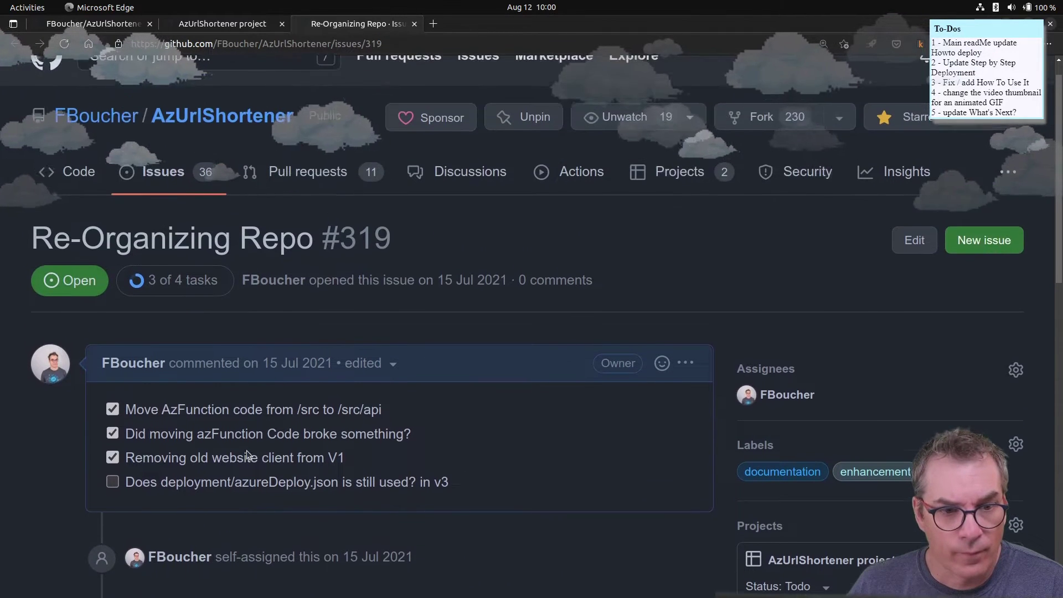
{"action": "scroll", "coordinate": [232, 360], "scroll_direction": "down", "scroll_amount": 2}
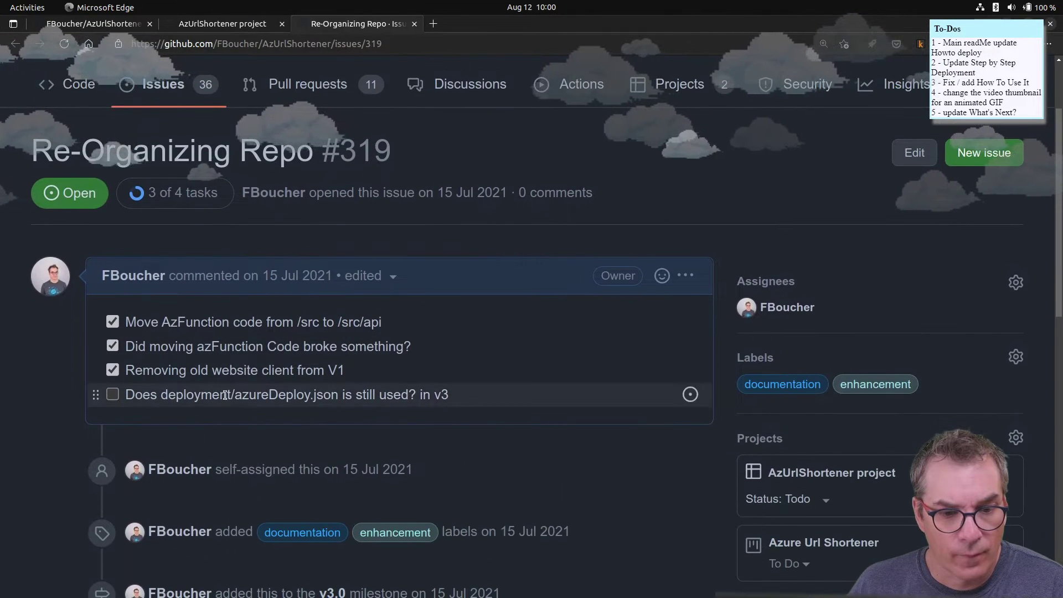
{"action": "left_click_drag", "start_coordinate": [464, 398], "coordinate": [113, 391]}
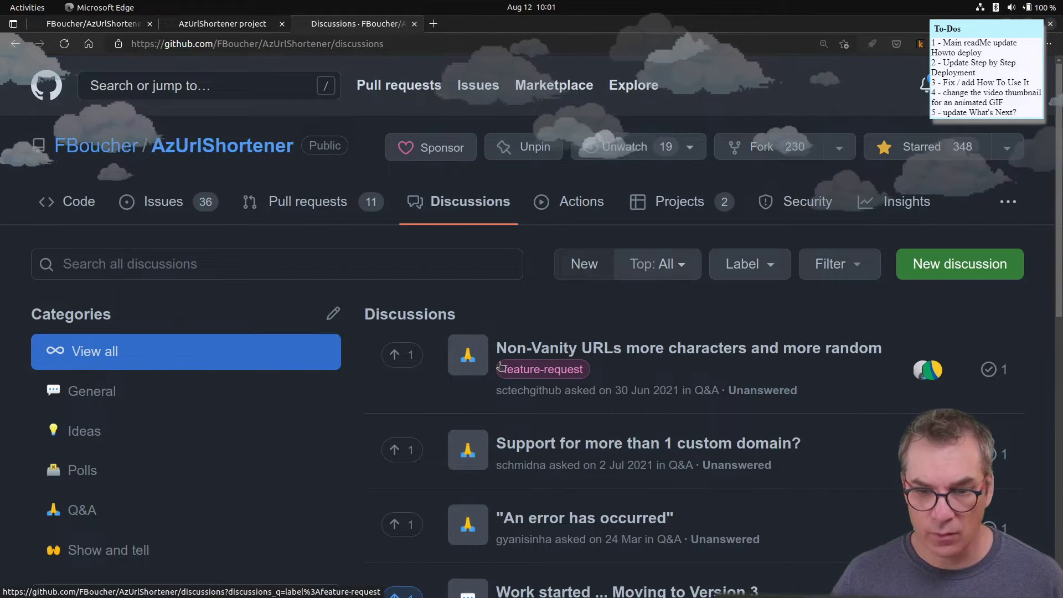
- Open discussion #296 'Work started ... Moving to Version 3' and read its comments
{"action": "scroll", "coordinate": [658, 335], "scroll_direction": "down", "scroll_amount": 6}
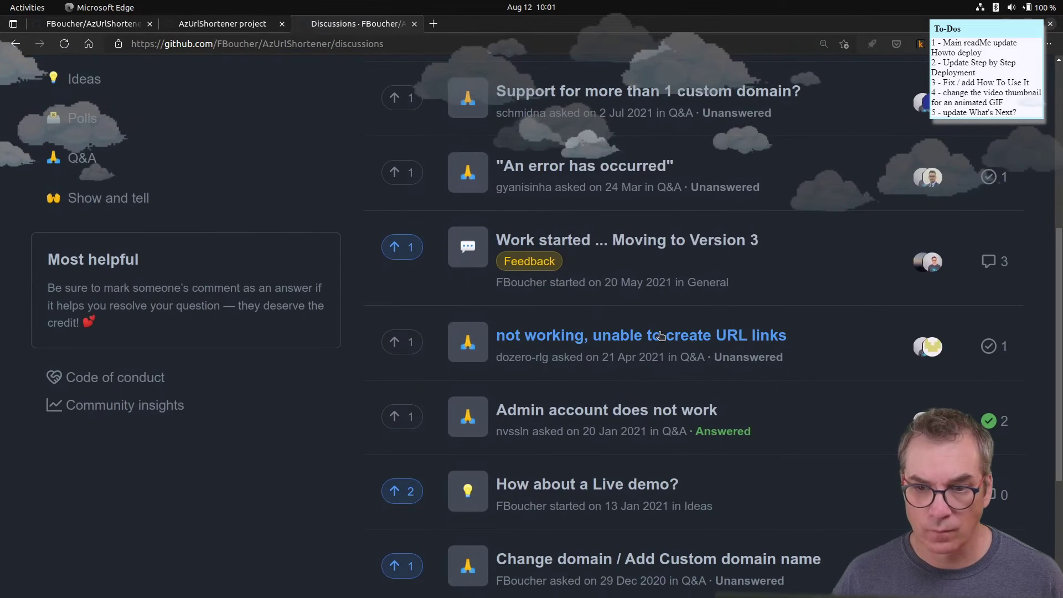
{"action": "left_click", "coordinate": [572, 244]}
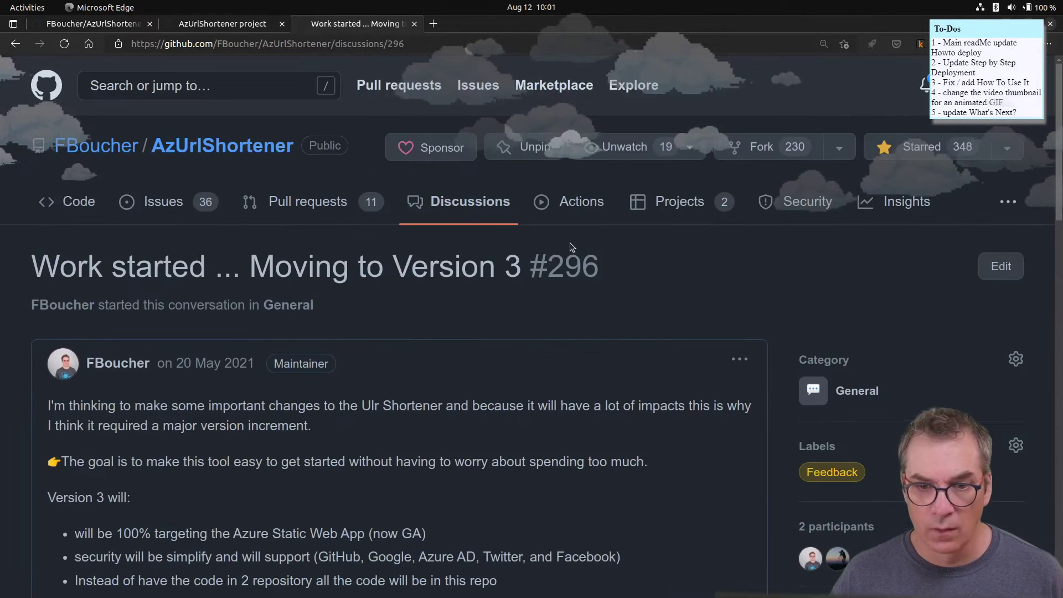
{"action": "scroll", "coordinate": [402, 402], "scroll_direction": "down", "scroll_amount": 6}
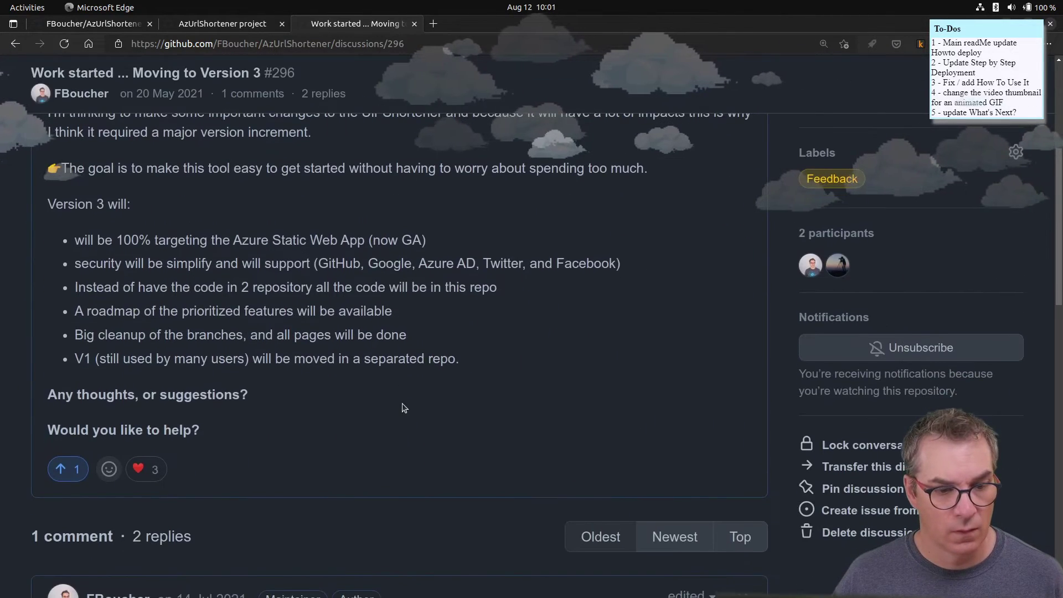
{"action": "scroll", "coordinate": [404, 408], "scroll_direction": "down", "scroll_amount": 15}
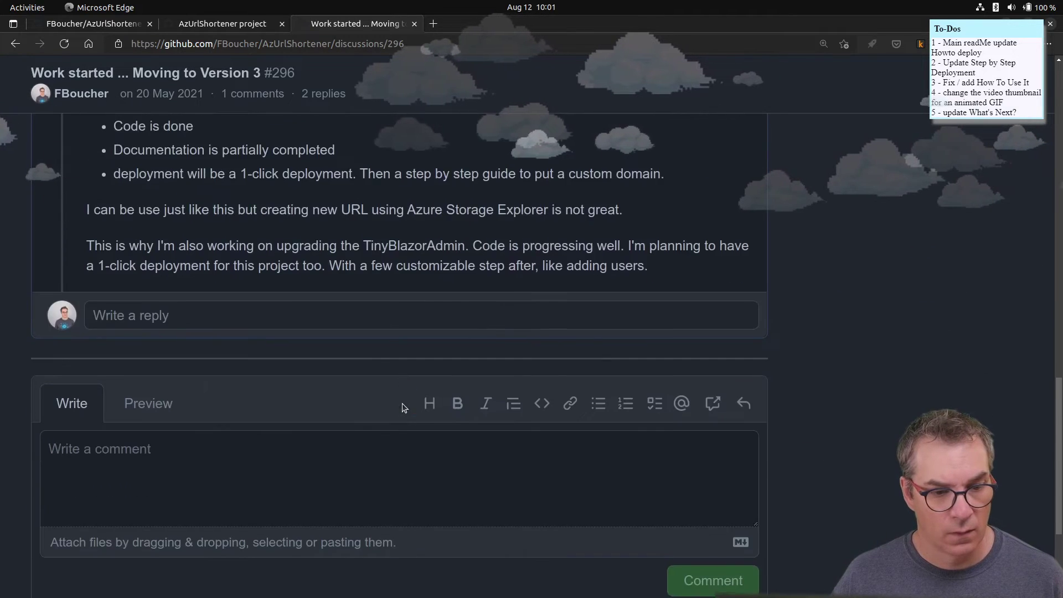
{"action": "scroll", "coordinate": [403, 407], "scroll_direction": "up", "scroll_amount": 5}
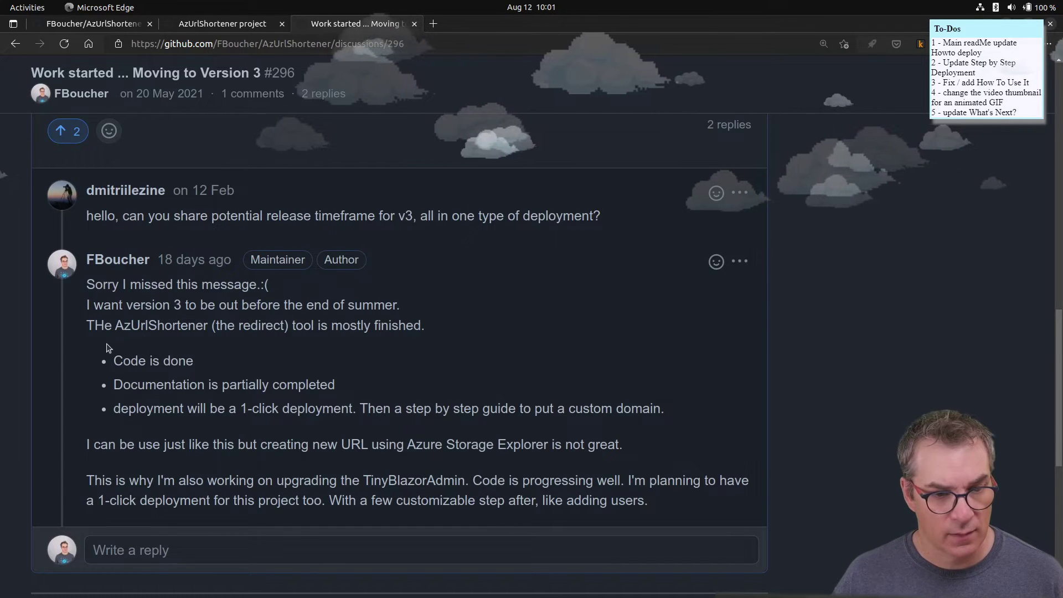
{"action": "scroll", "coordinate": [122, 326], "scroll_direction": "down", "scroll_amount": 1}
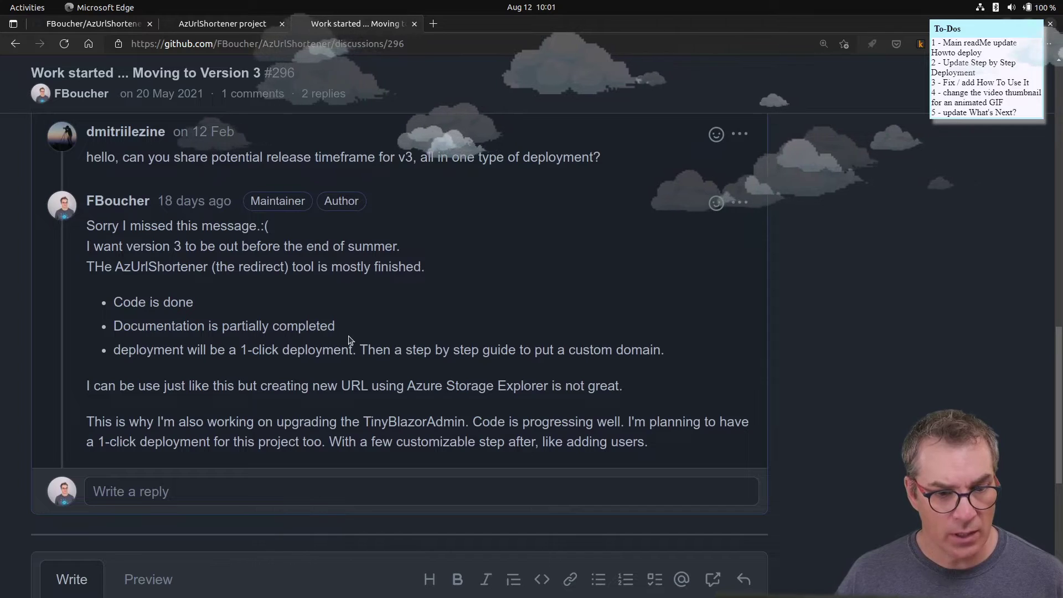
{"action": "scroll", "coordinate": [348, 339], "scroll_direction": "down", "scroll_amount": 2}
{"action": "scroll", "coordinate": [349, 339], "scroll_direction": "up", "scroll_amount": 7}
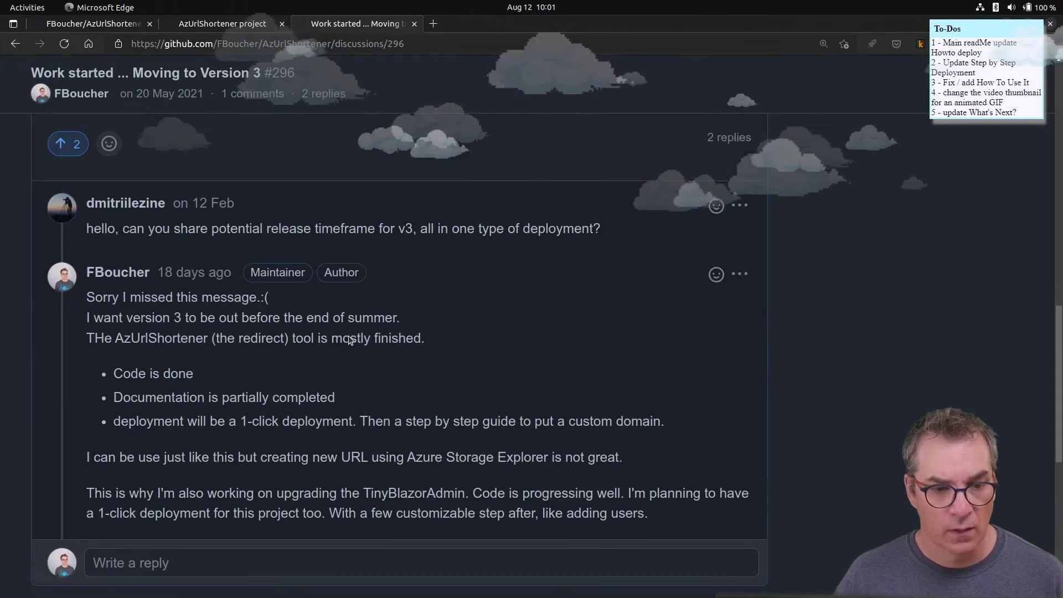
{"action": "scroll", "coordinate": [349, 339], "scroll_direction": "up", "scroll_amount": 11}
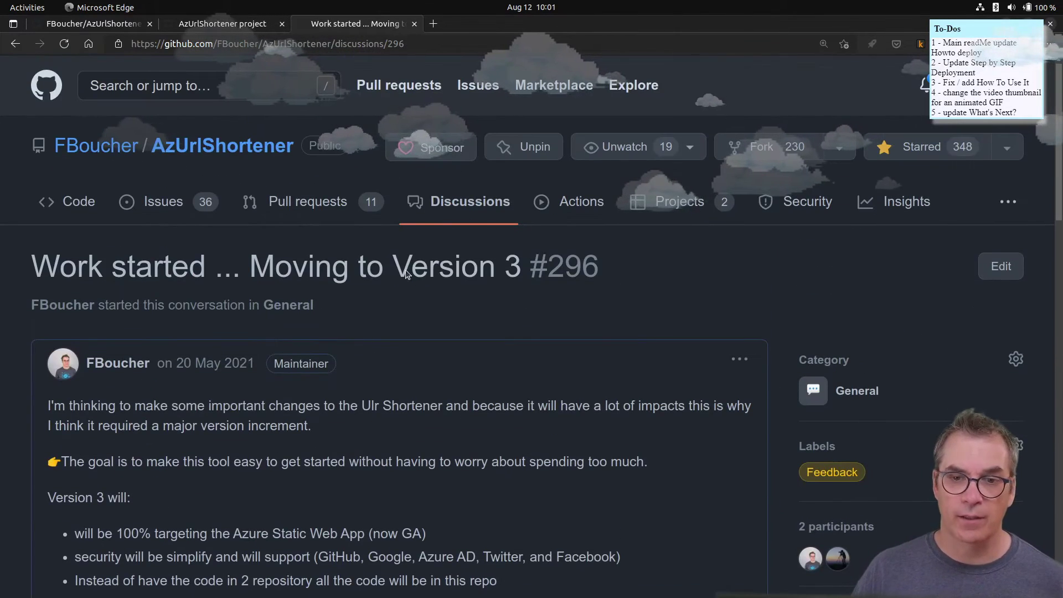
- Delete the row 18 EntityFrameworkCore version-bump pull request from the project
{"action": "left_click", "coordinate": [675, 202]}
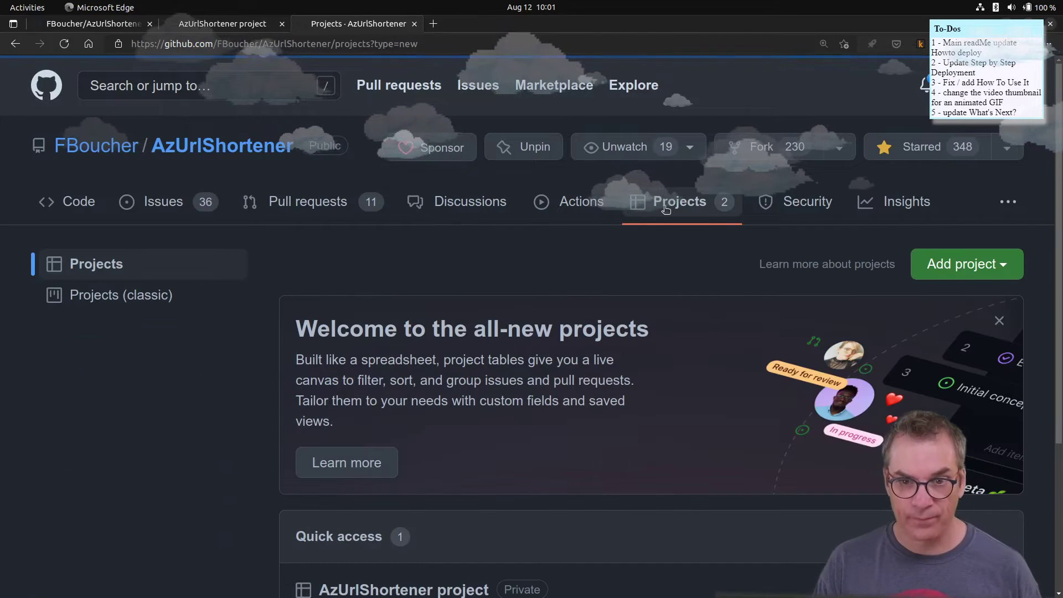
{"action": "left_click", "coordinate": [414, 24]}
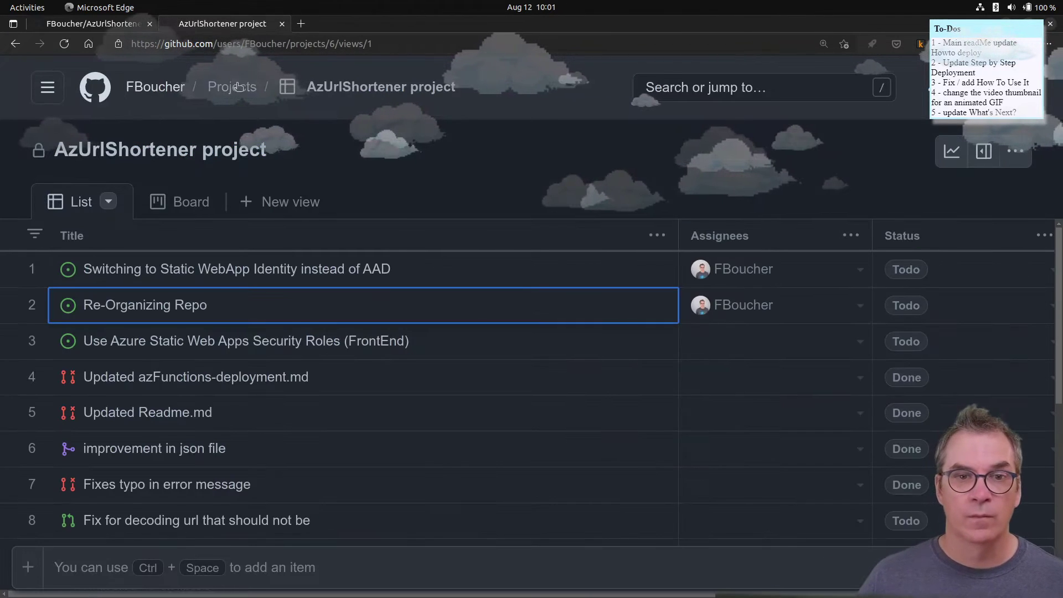
{"action": "scroll", "coordinate": [227, 349], "scroll_direction": "down", "scroll_amount": 5}
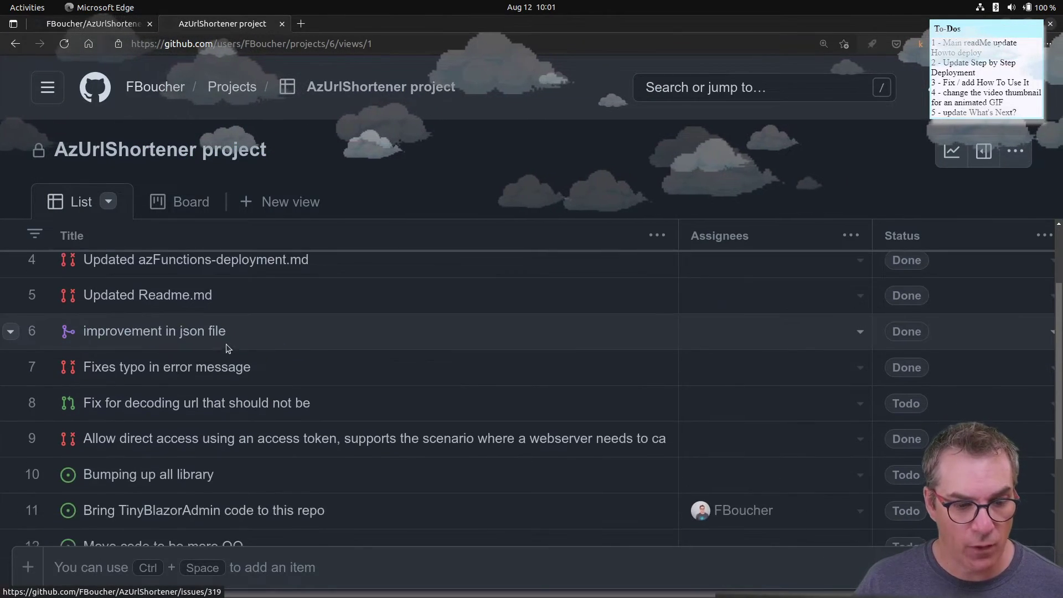
{"action": "scroll", "coordinate": [230, 349], "scroll_direction": "down", "scroll_amount": 2}
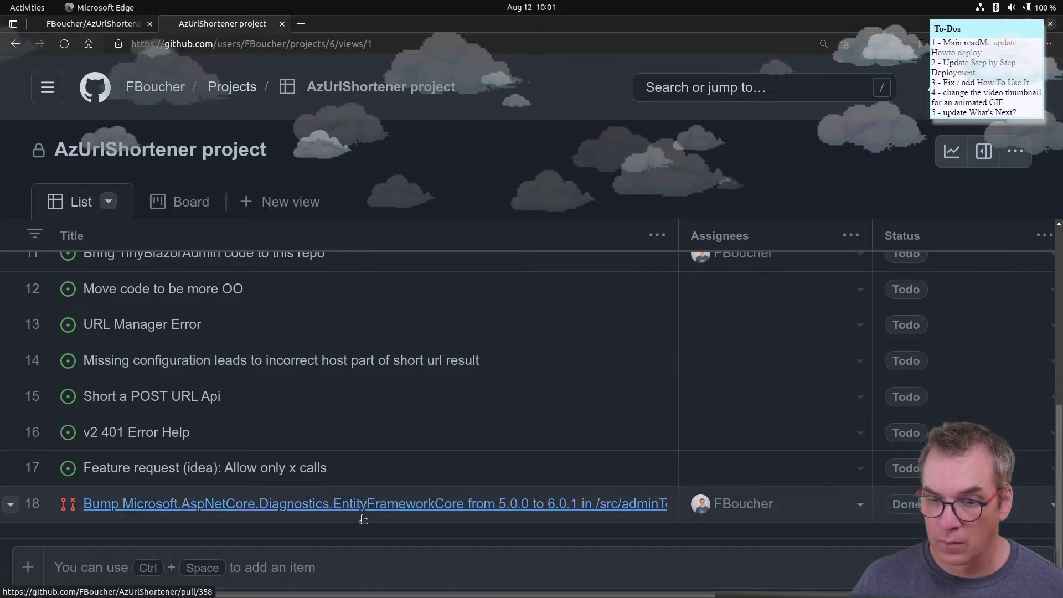
{"action": "left_click", "coordinate": [10, 504]}
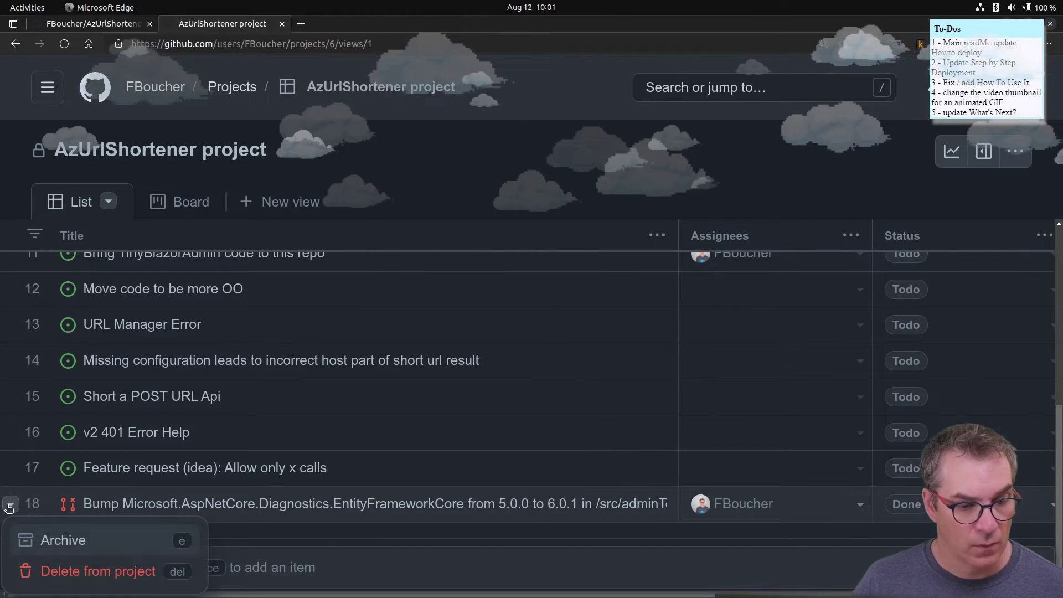
{"action": "left_click", "coordinate": [100, 571]}
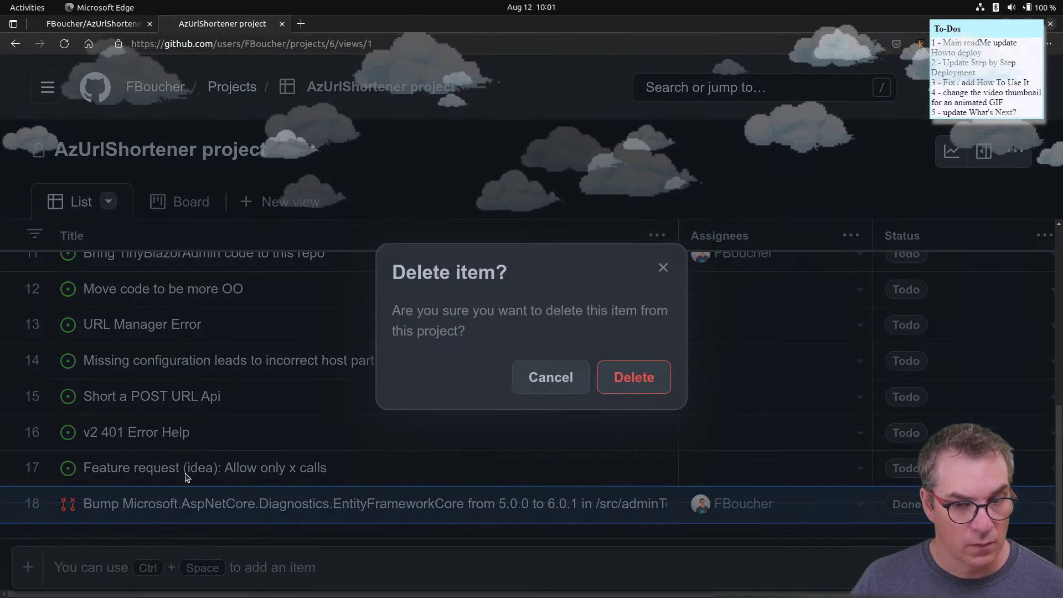
{"action": "left_click", "coordinate": [634, 377]}
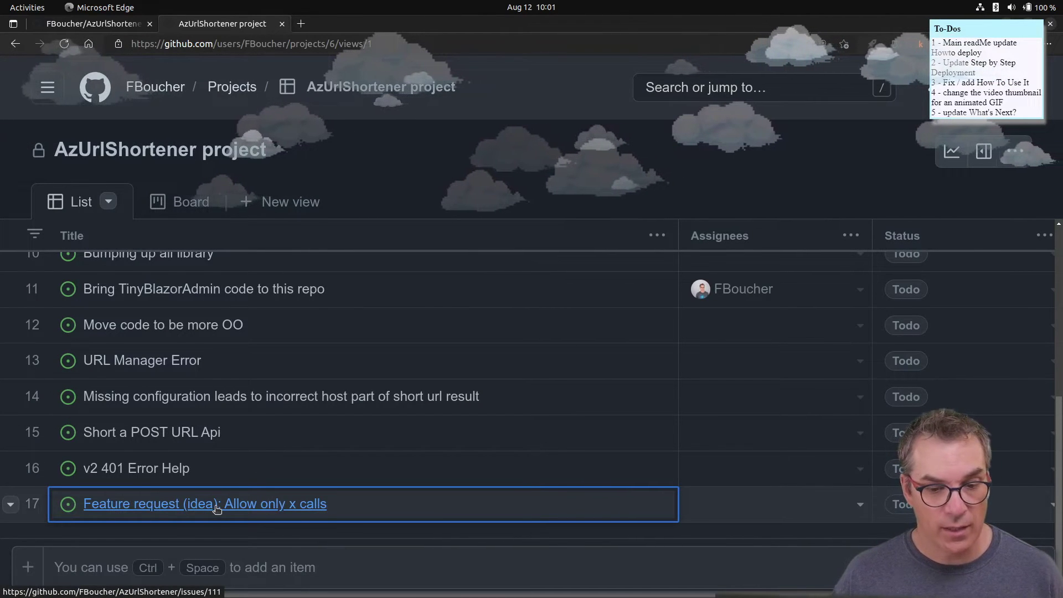
- Review the details of issue #111 'Feature request (idea): Allow only x calls', then close them
{"action": "left_click", "coordinate": [216, 508]}
{"action": "scroll", "coordinate": [464, 377], "scroll_direction": "down", "scroll_amount": 3}
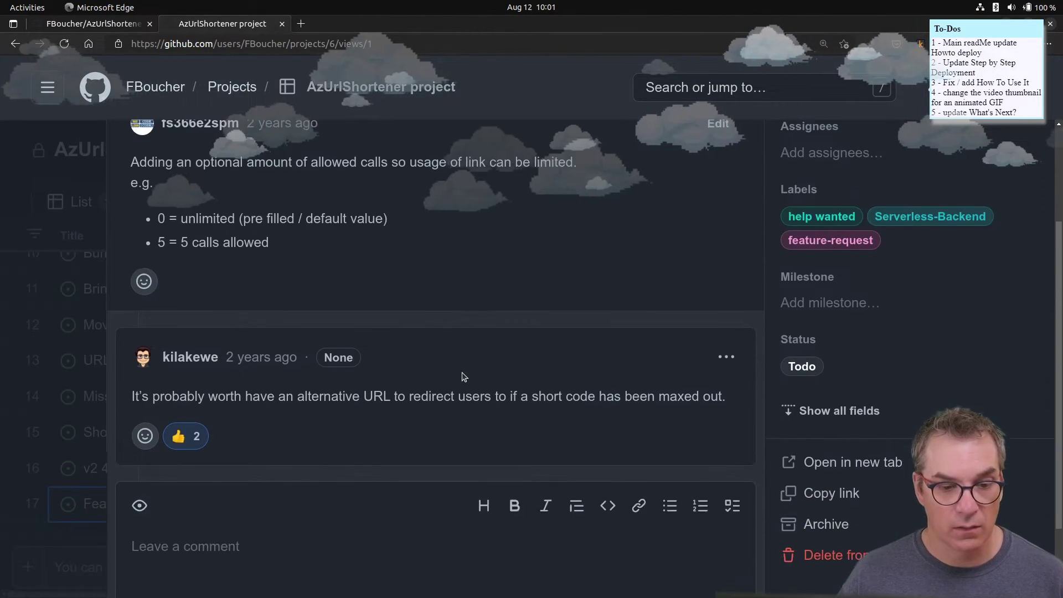
{"action": "scroll", "coordinate": [464, 377], "scroll_direction": "up", "scroll_amount": 3}
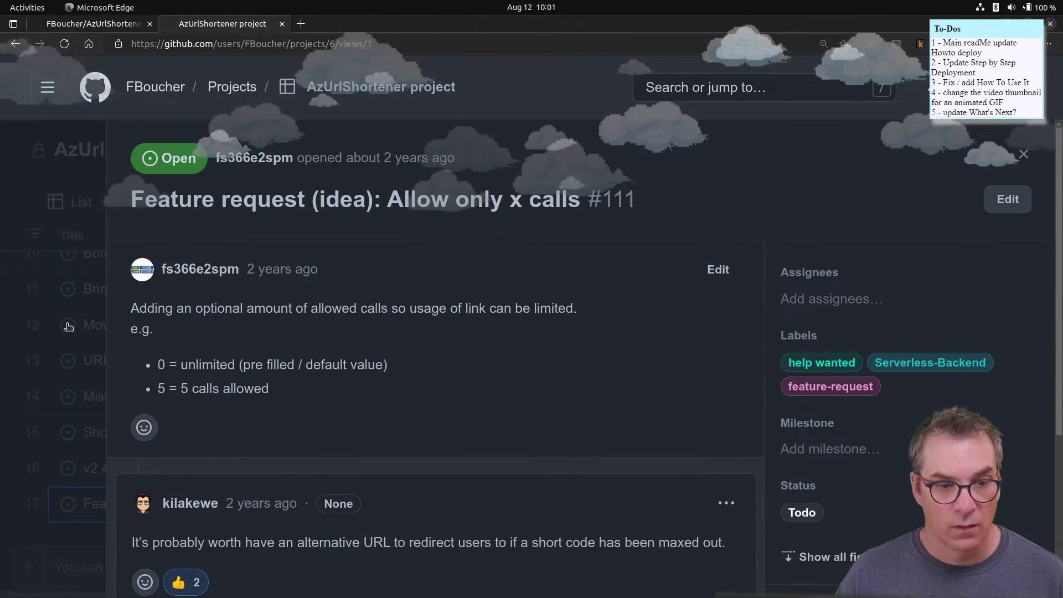
{"action": "left_click", "coordinate": [41, 330]}
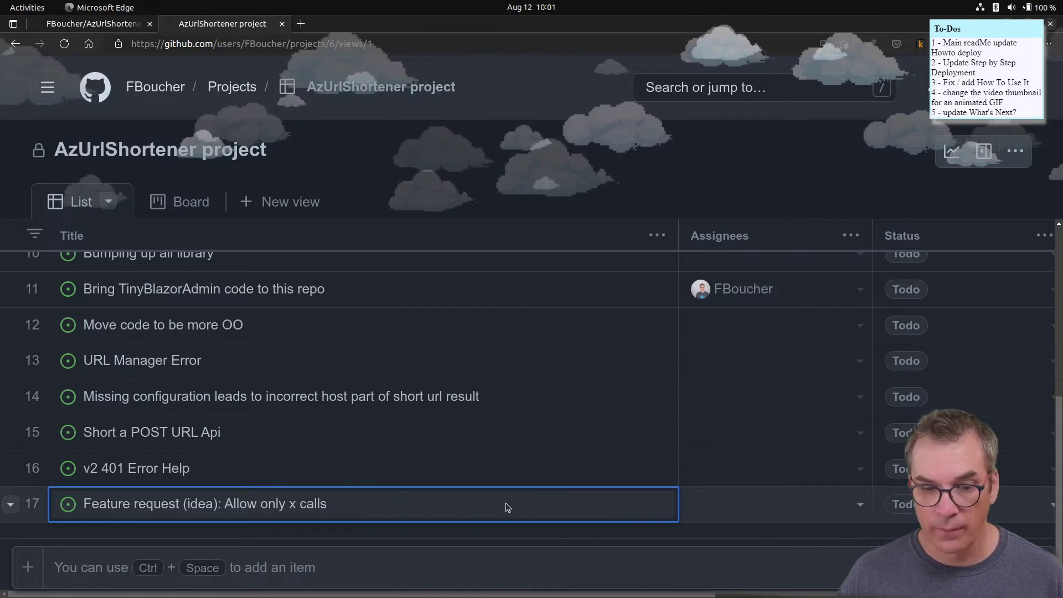
{"action": "scroll", "coordinate": [230, 446], "scroll_direction": "up", "scroll_amount": 2}
{"action": "scroll", "coordinate": [500, 448], "scroll_direction": "down", "scroll_amount": 2}
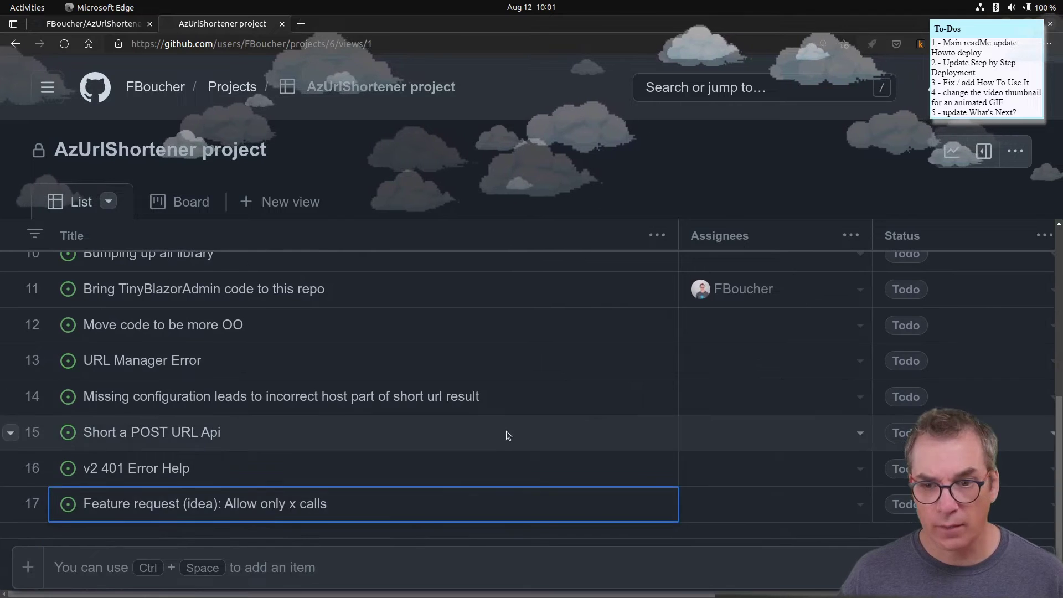
{"action": "scroll", "coordinate": [499, 442], "scroll_direction": "up", "scroll_amount": 3}
{"action": "left_click", "coordinate": [179, 203]}
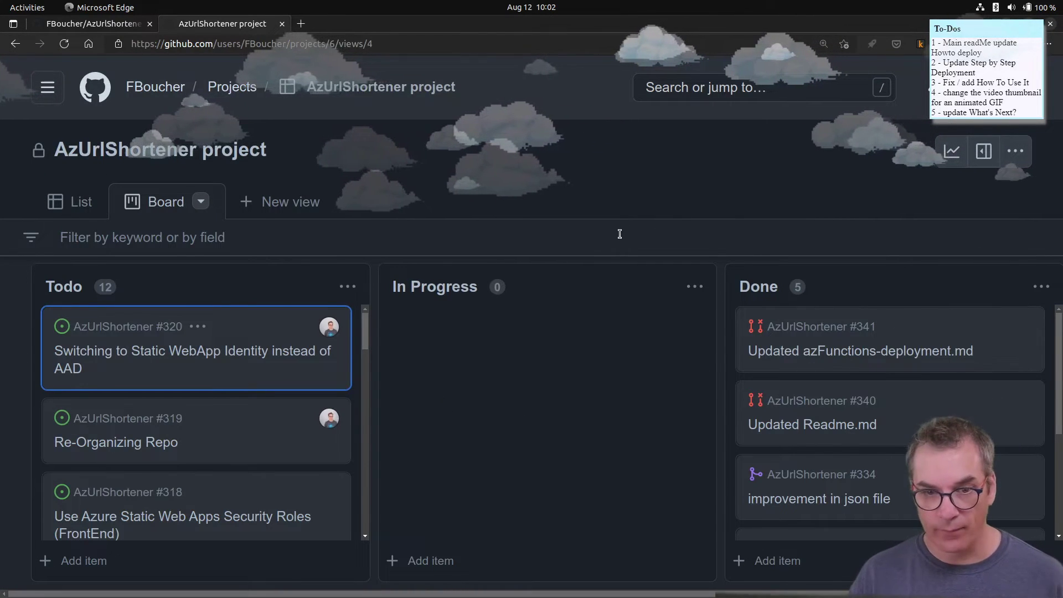
{"action": "key", "text": "ctrl+minus"}
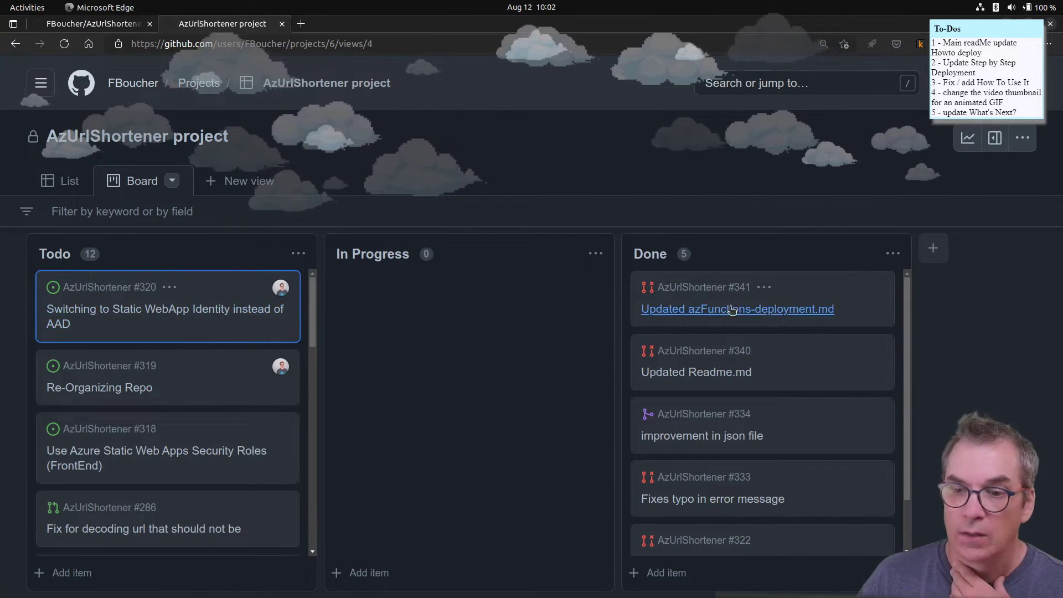
{"action": "scroll", "coordinate": [731, 321], "scroll_direction": "down", "scroll_amount": 2}
{"action": "scroll", "coordinate": [731, 442], "scroll_direction": "up", "scroll_amount": 1}
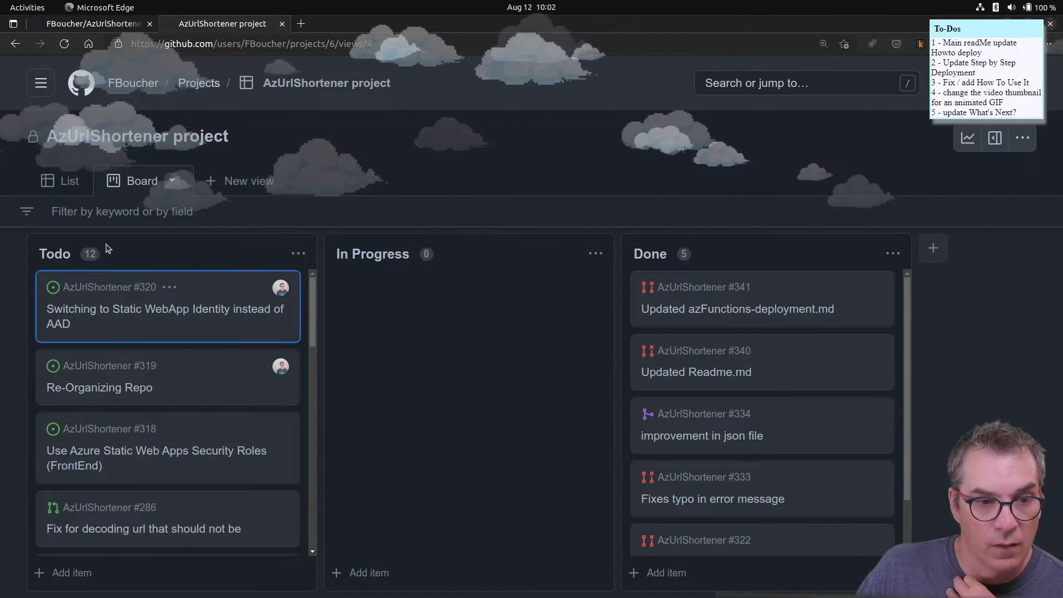
{"action": "scroll", "coordinate": [100, 406], "scroll_direction": "down", "scroll_amount": 10}
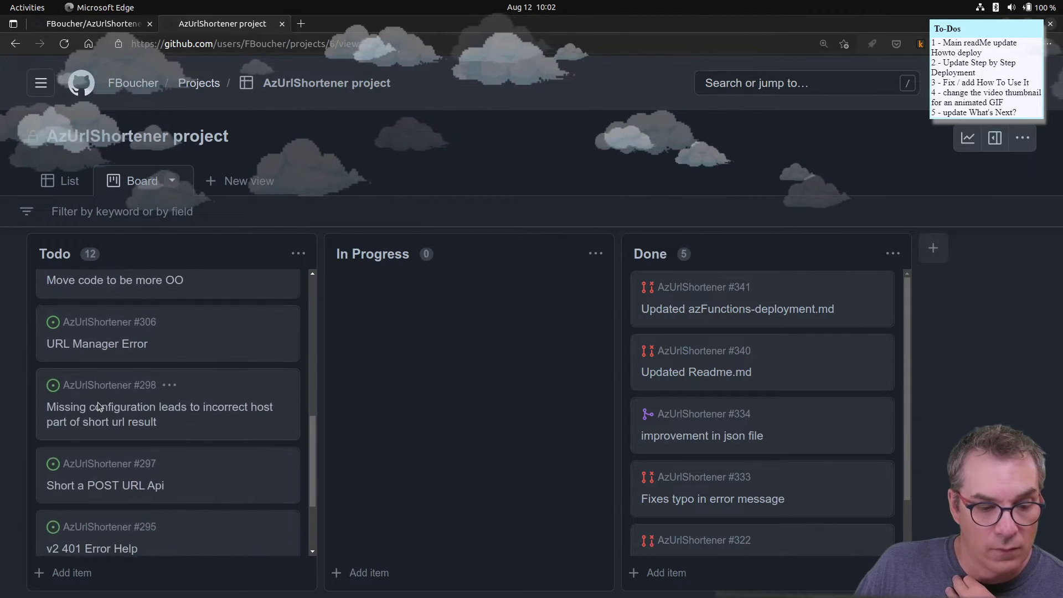
{"action": "scroll", "coordinate": [100, 405], "scroll_direction": "up", "scroll_amount": 10}
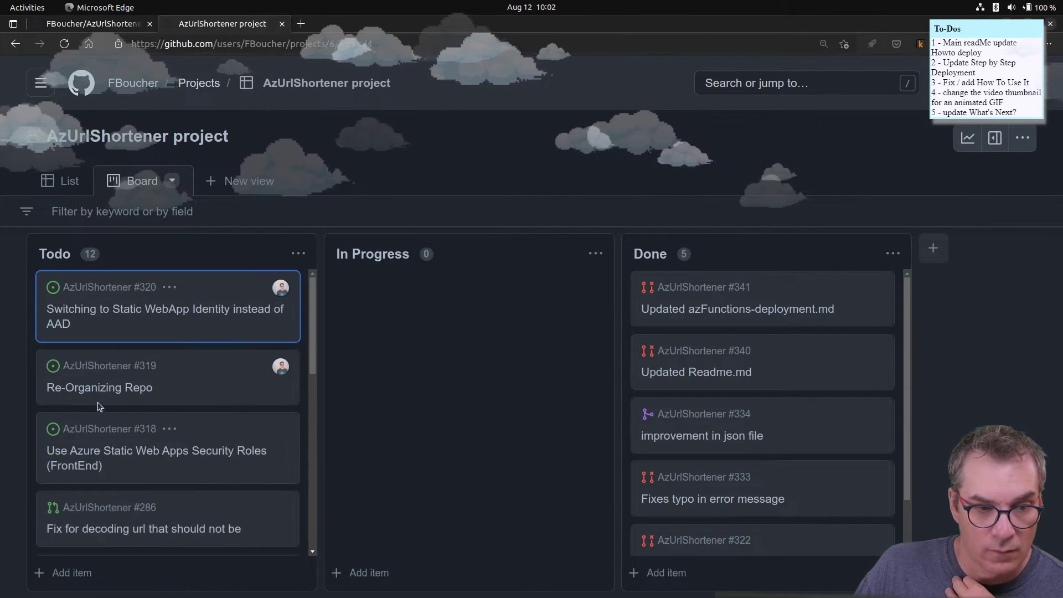
{"action": "scroll", "coordinate": [99, 404], "scroll_direction": "down", "scroll_amount": 10}
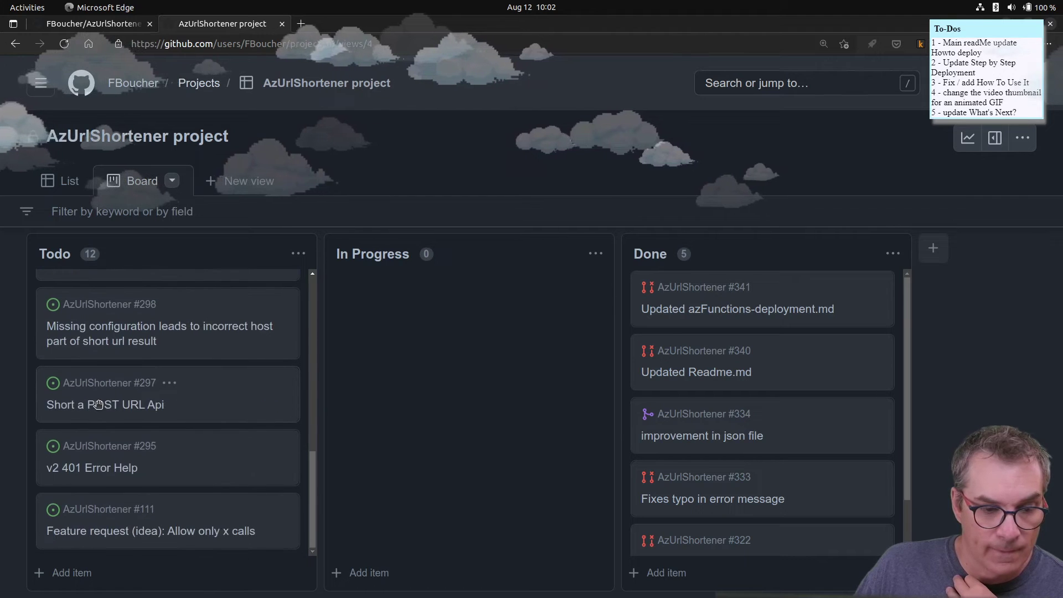
{"action": "scroll", "coordinate": [98, 404], "scroll_direction": "up", "scroll_amount": 10}
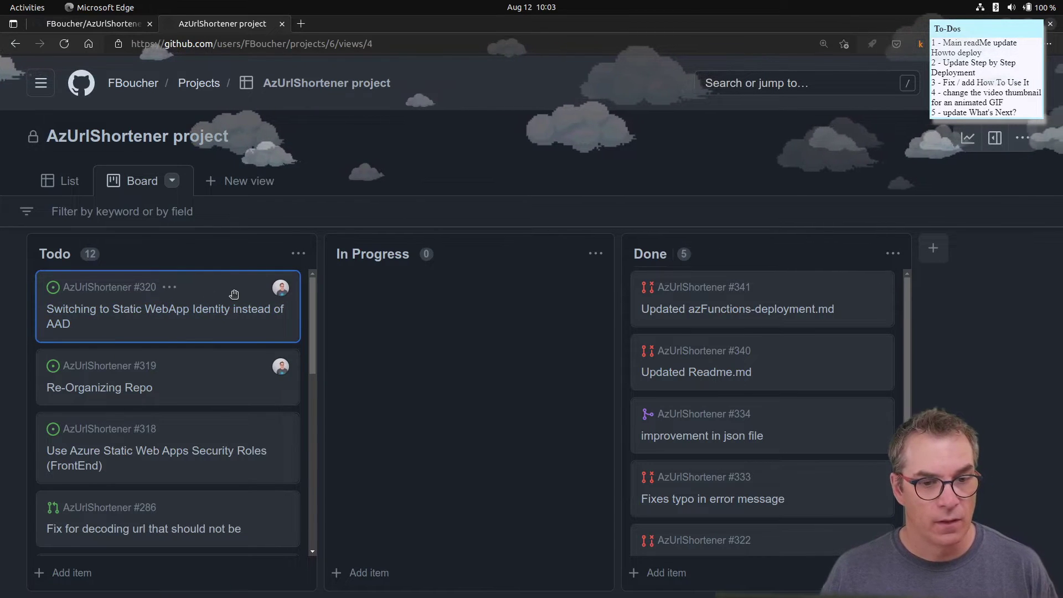
- Show issue #320 'Switching to Static WebApp Identity instead of AAD' details, then open a blank tab
{"action": "left_click", "coordinate": [89, 316]}
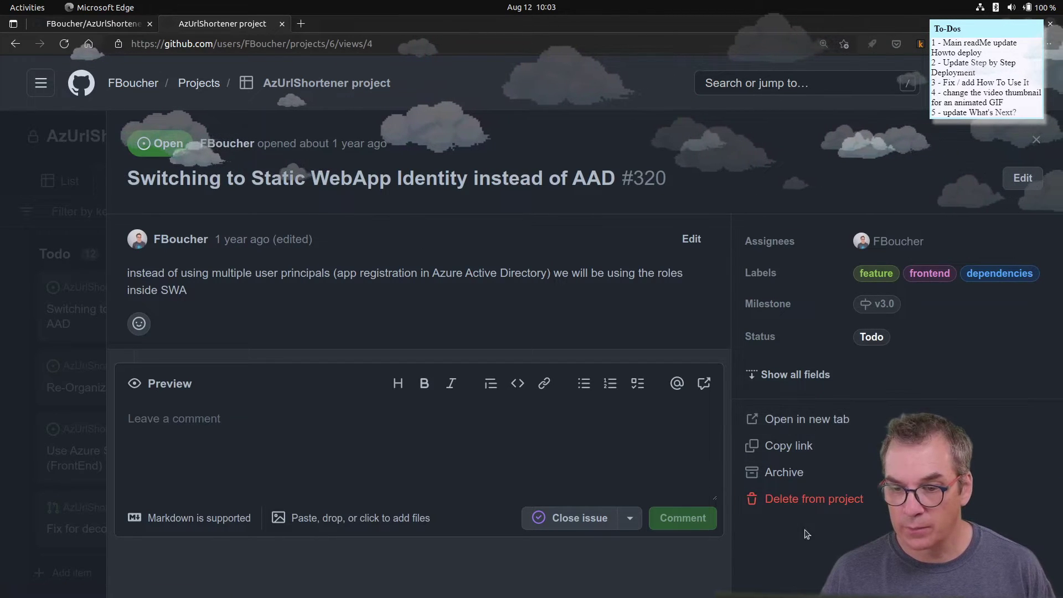
{"action": "left_click", "coordinate": [301, 23]}
- Search Google for 'github project board', opening the Zenhub ad and classic projects docs in background tabs
{"action": "type", "text": "gith"}
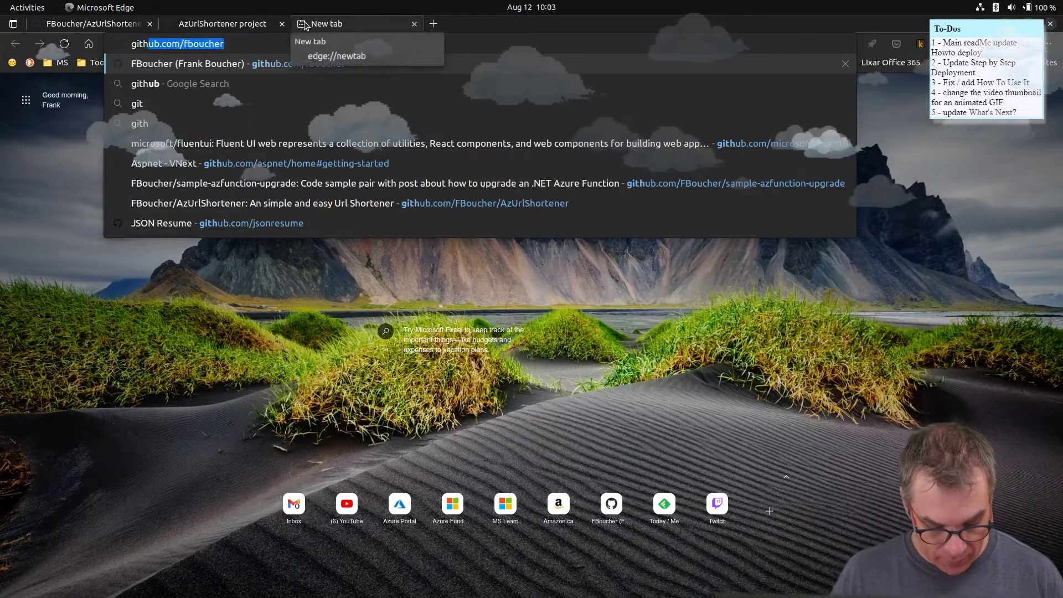
{"action": "type", "text": "ub pro"}
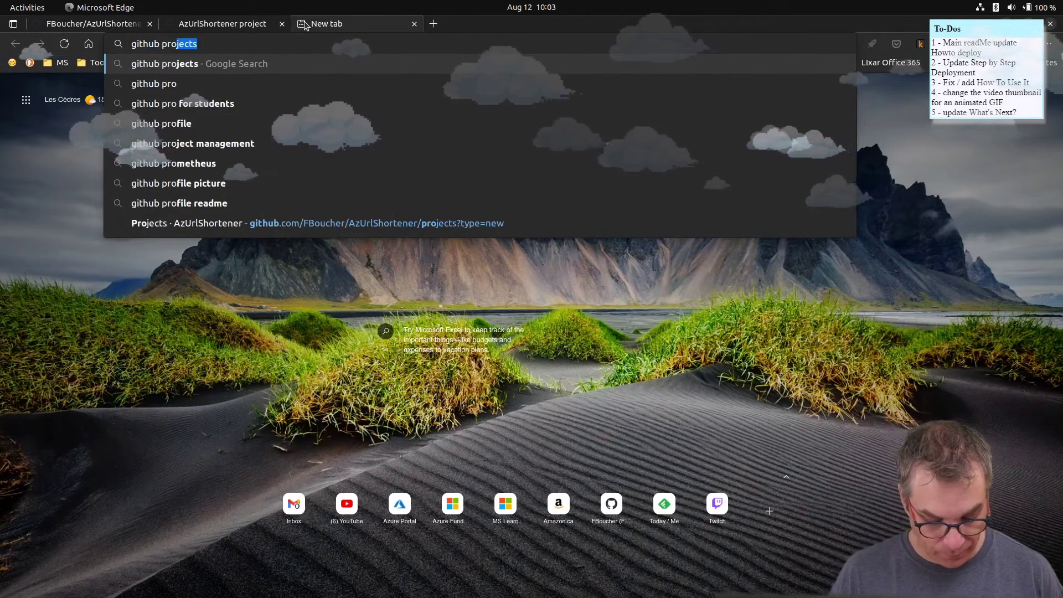
{"action": "type", "text": "ject"}
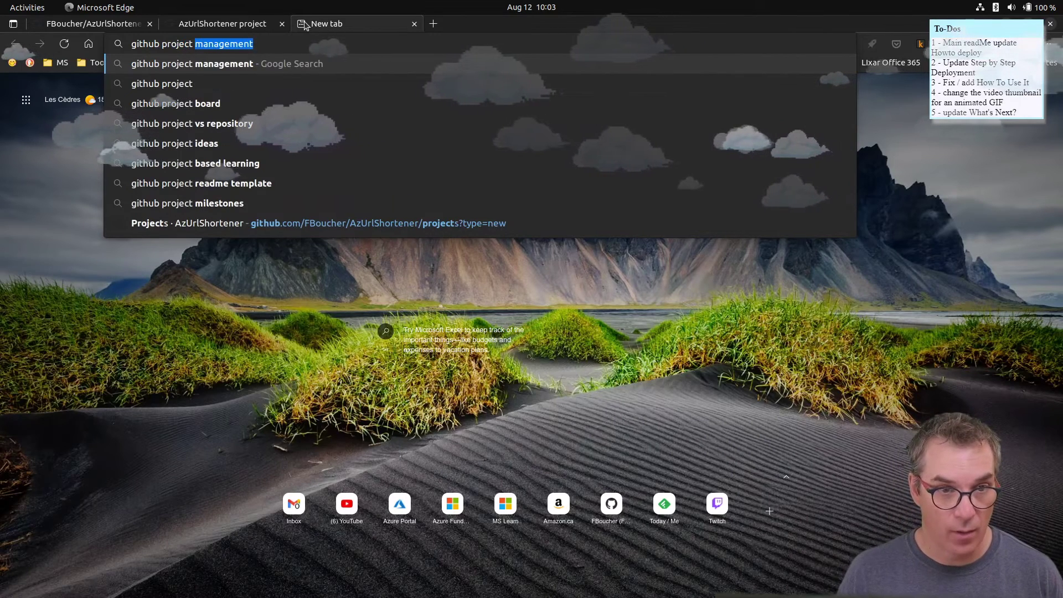
{"action": "left_click", "coordinate": [209, 105]}
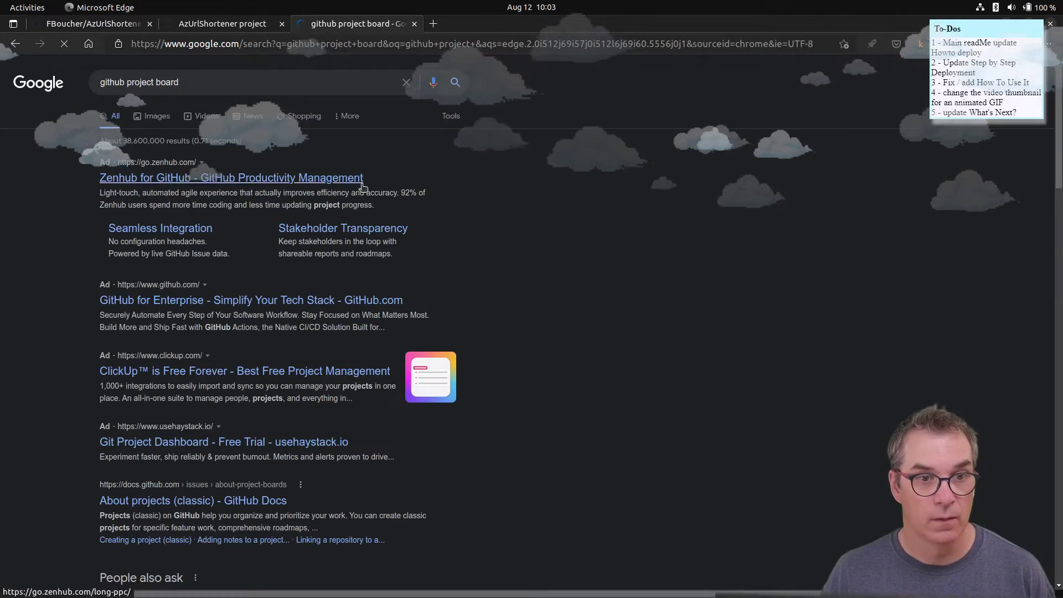
{"action": "middle_click", "coordinate": [308, 178]}
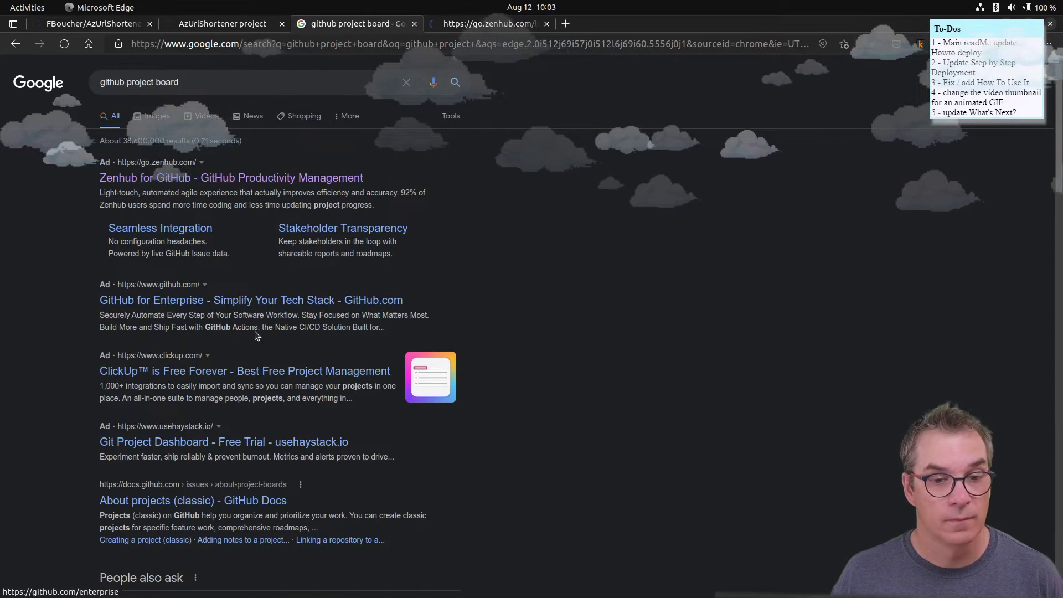
{"action": "scroll", "coordinate": [257, 336], "scroll_direction": "down", "scroll_amount": 3}
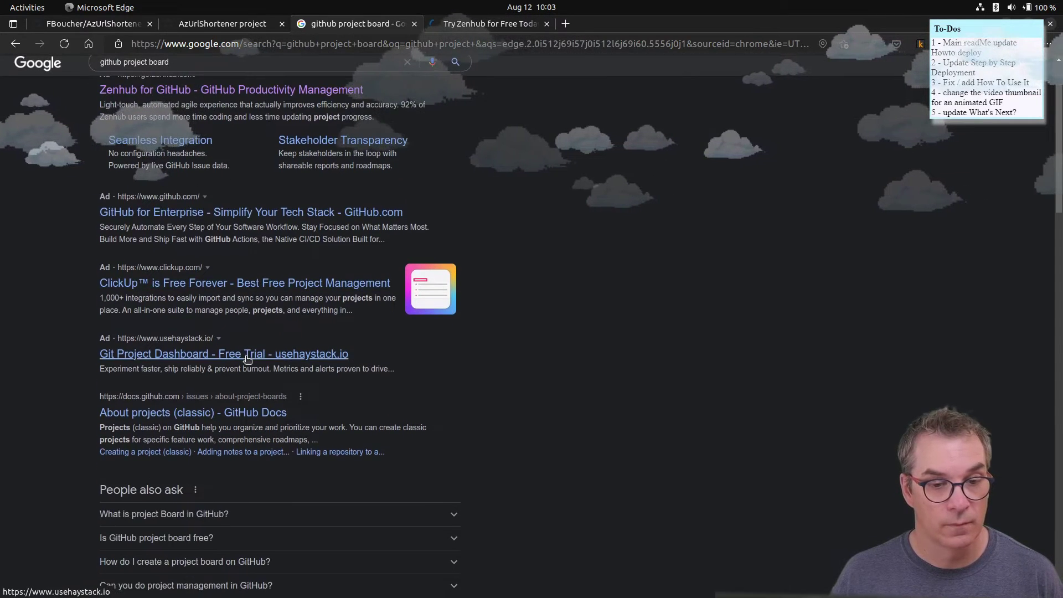
{"action": "scroll", "coordinate": [248, 360], "scroll_direction": "down", "scroll_amount": 2}
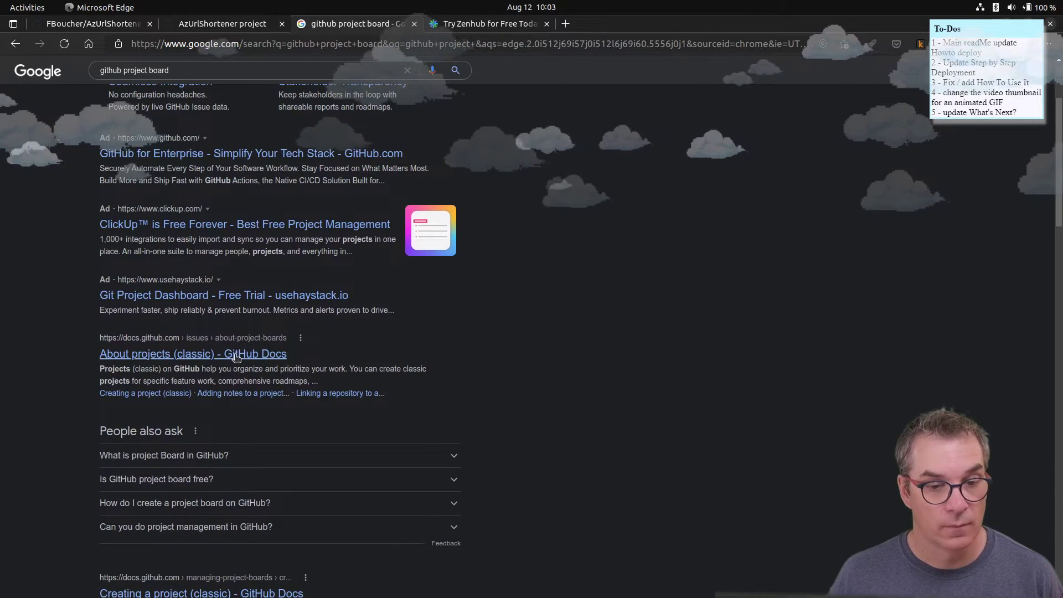
{"action": "middle_click", "coordinate": [236, 354]}
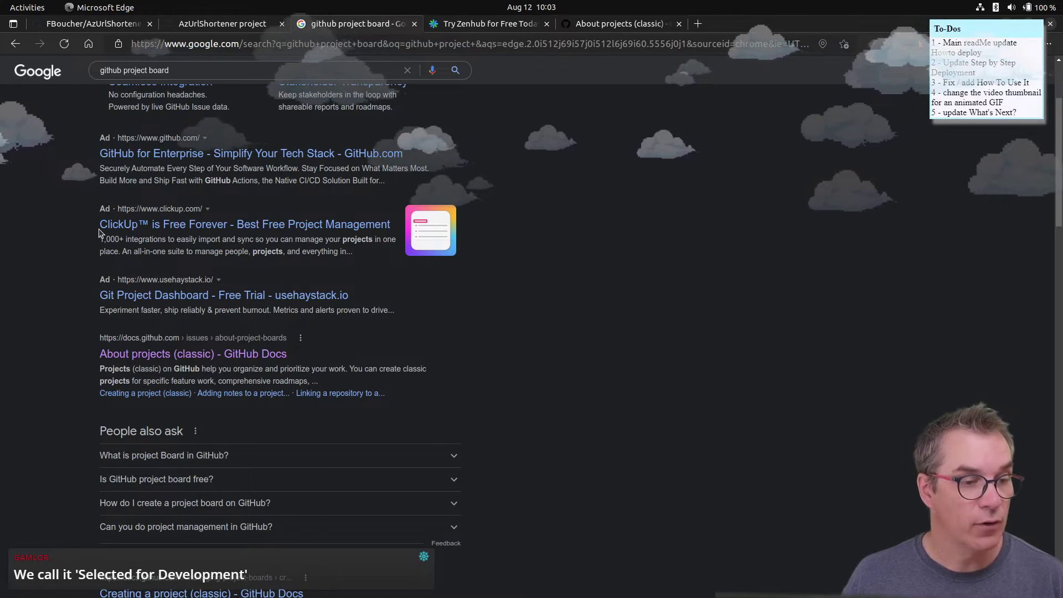
- View Zenhub's 'Manage your projects right in GitHub' landing page
{"action": "left_click", "coordinate": [482, 23]}
{"action": "scroll", "coordinate": [469, 394], "scroll_direction": "down", "scroll_amount": 5}
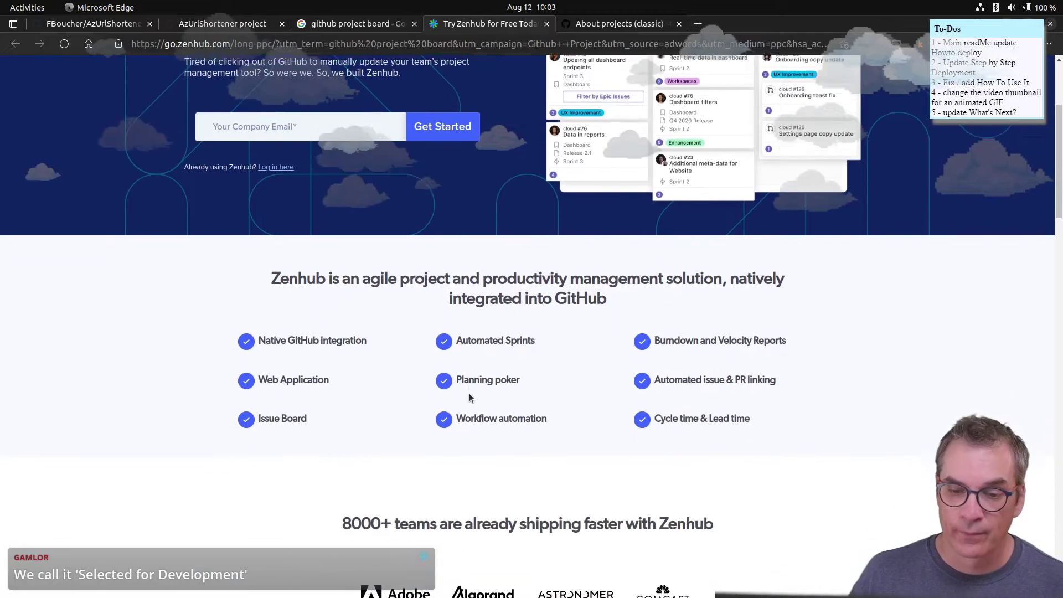
{"action": "scroll", "coordinate": [470, 393], "scroll_direction": "up", "scroll_amount": 5}
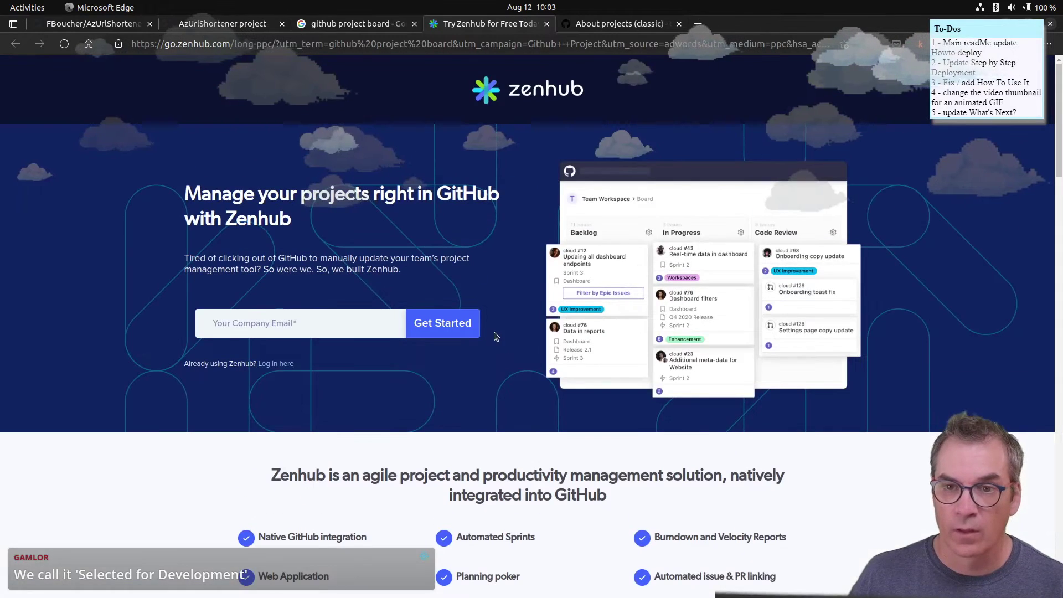
- Close the Zenhub page and read down through the About projects (classic) article
{"action": "left_click", "coordinate": [547, 24]}
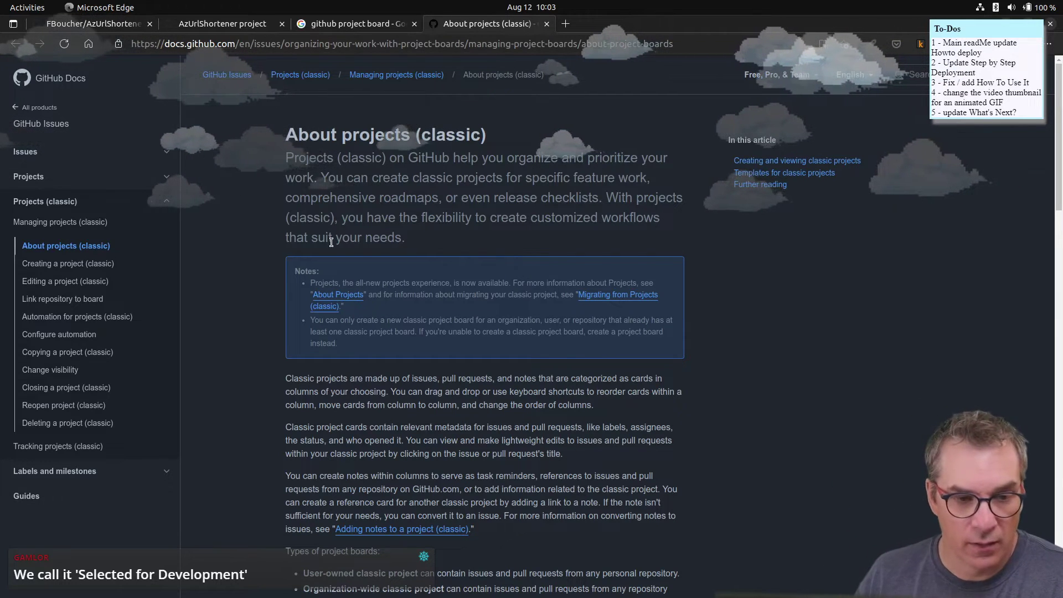
{"action": "scroll", "coordinate": [326, 252], "scroll_direction": "down", "scroll_amount": 7}
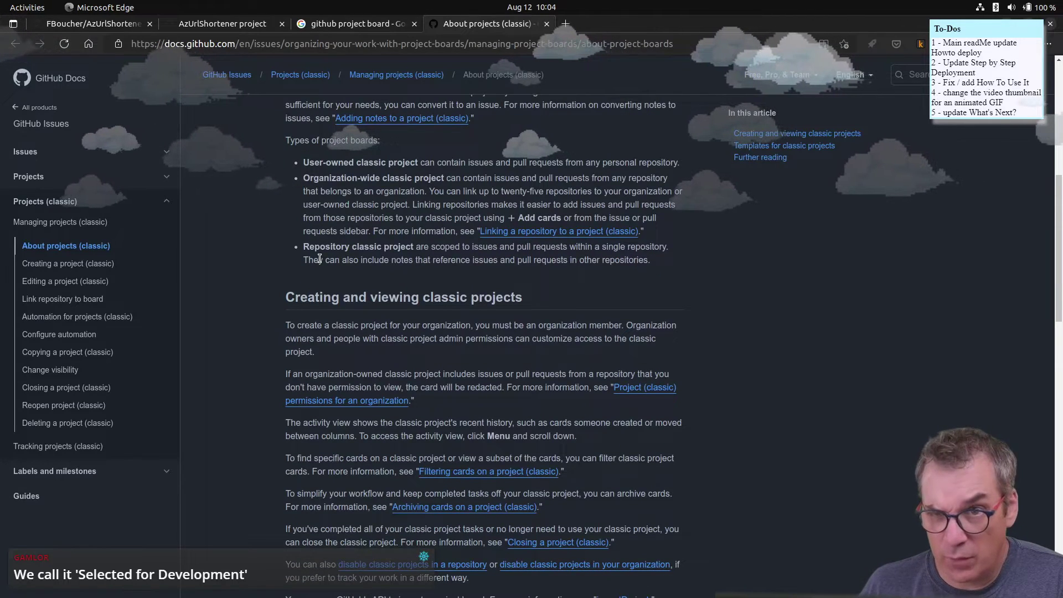
{"action": "scroll", "coordinate": [319, 259], "scroll_direction": "down", "scroll_amount": 4}
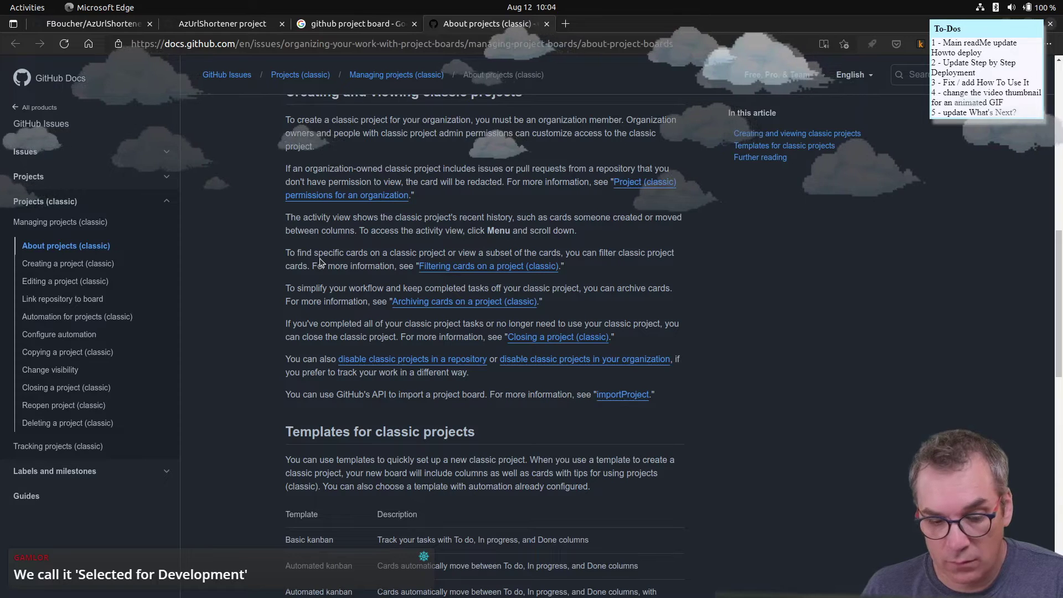
{"action": "scroll", "coordinate": [320, 258], "scroll_direction": "down", "scroll_amount": 3}
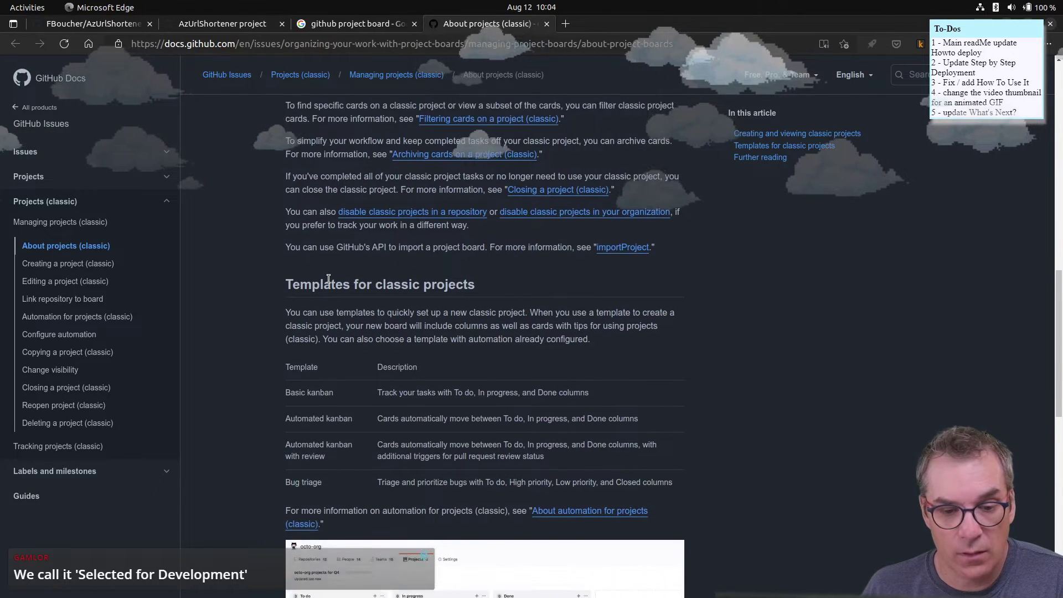
{"action": "scroll", "coordinate": [328, 279], "scroll_direction": "down", "scroll_amount": 3}
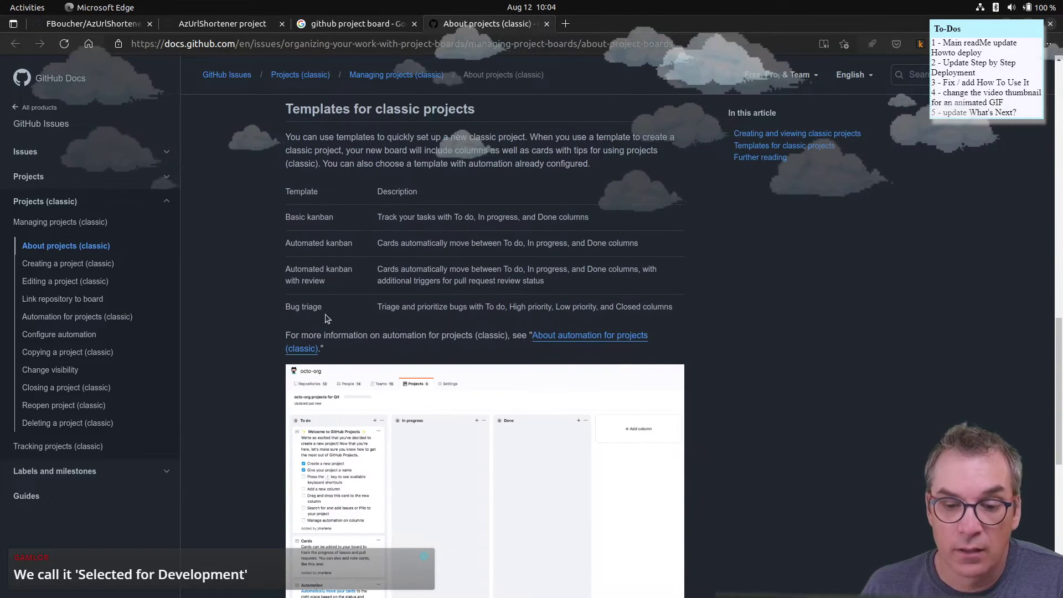
{"action": "scroll", "coordinate": [326, 318], "scroll_direction": "down", "scroll_amount": 5}
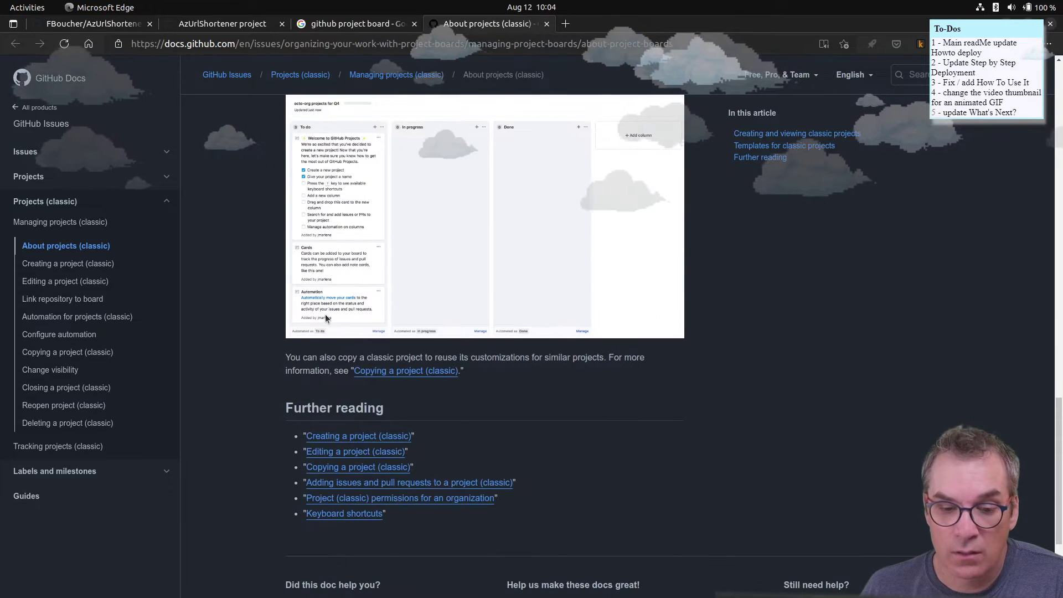
{"action": "scroll", "coordinate": [324, 314], "scroll_direction": "down", "scroll_amount": 2}
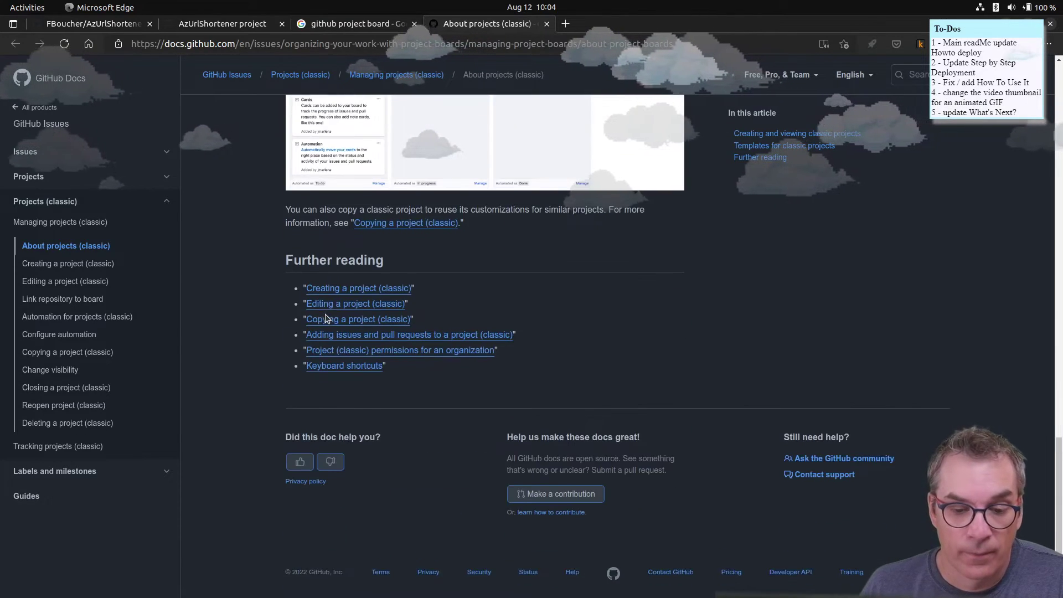
- Scroll back up the article, then close it to return to the Google results
{"action": "scroll", "coordinate": [324, 313], "scroll_direction": "up", "scroll_amount": 5}
{"action": "scroll", "coordinate": [325, 313], "scroll_direction": "up", "scroll_amount": 3}
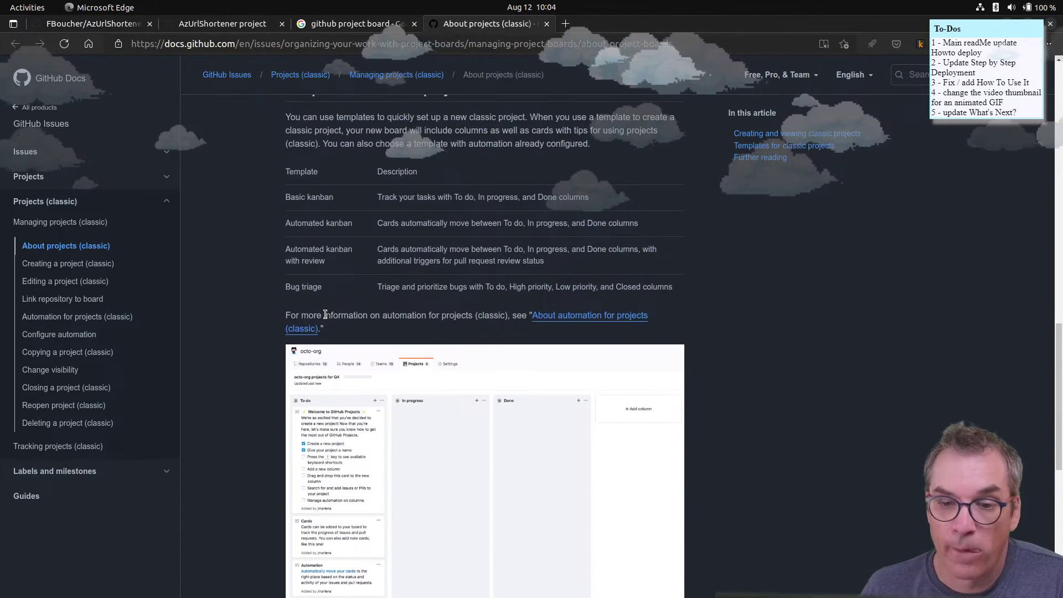
{"action": "scroll", "coordinate": [325, 314], "scroll_direction": "up", "scroll_amount": 7}
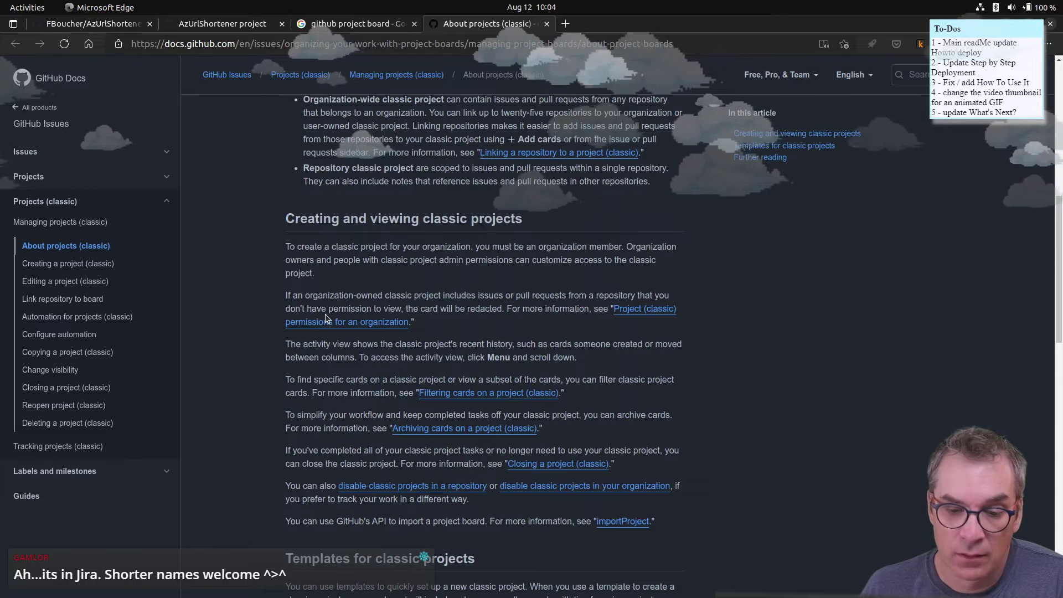
{"action": "scroll", "coordinate": [324, 314], "scroll_direction": "up", "scroll_amount": 1}
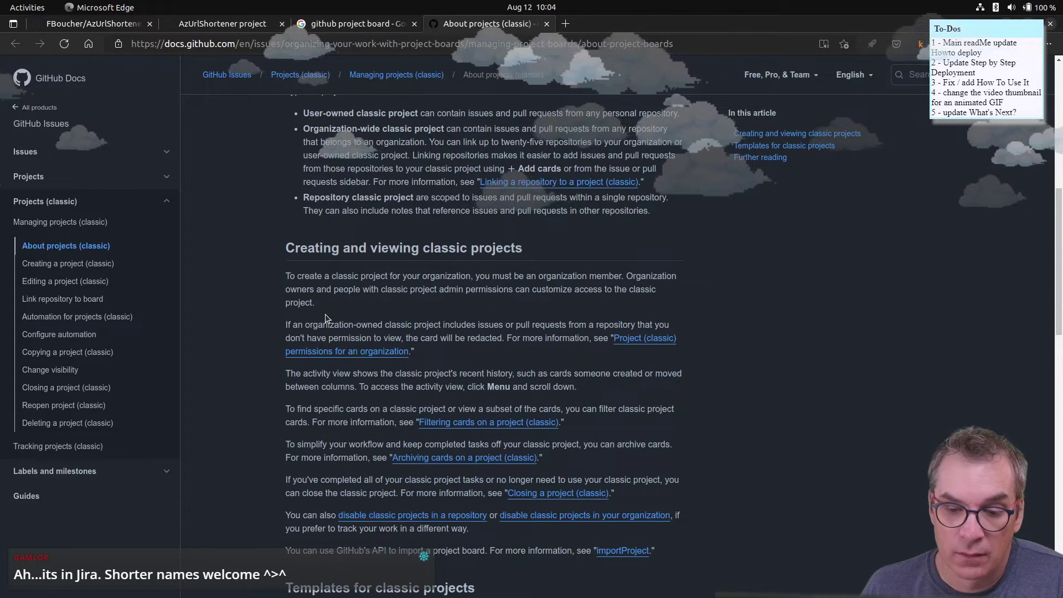
{"action": "scroll", "coordinate": [325, 314], "scroll_direction": "up", "scroll_amount": 5}
{"action": "scroll", "coordinate": [326, 316], "scroll_direction": "up", "scroll_amount": 11}
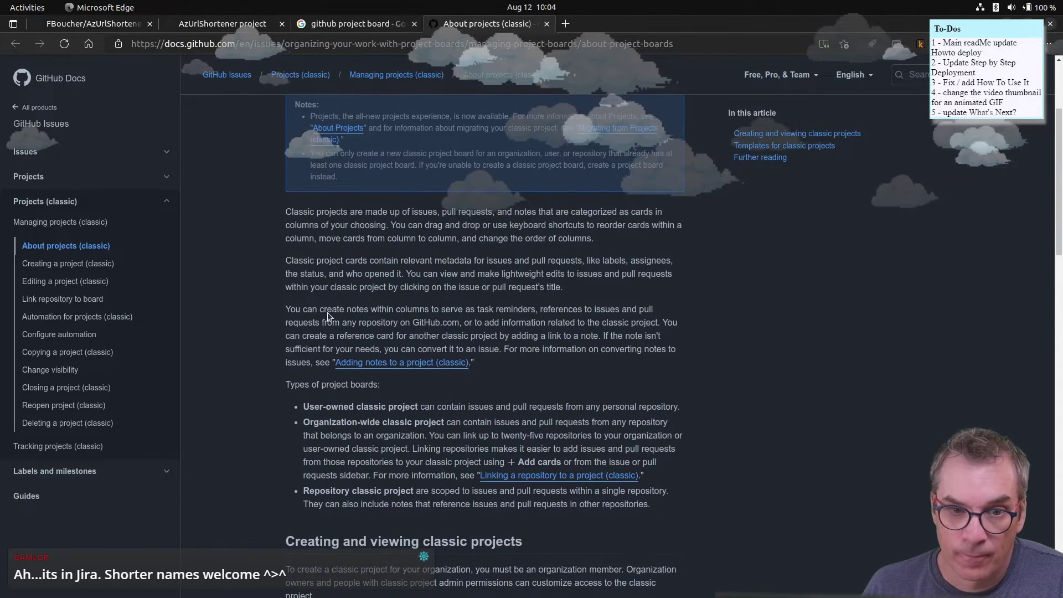
{"action": "left_click", "coordinate": [546, 24]}
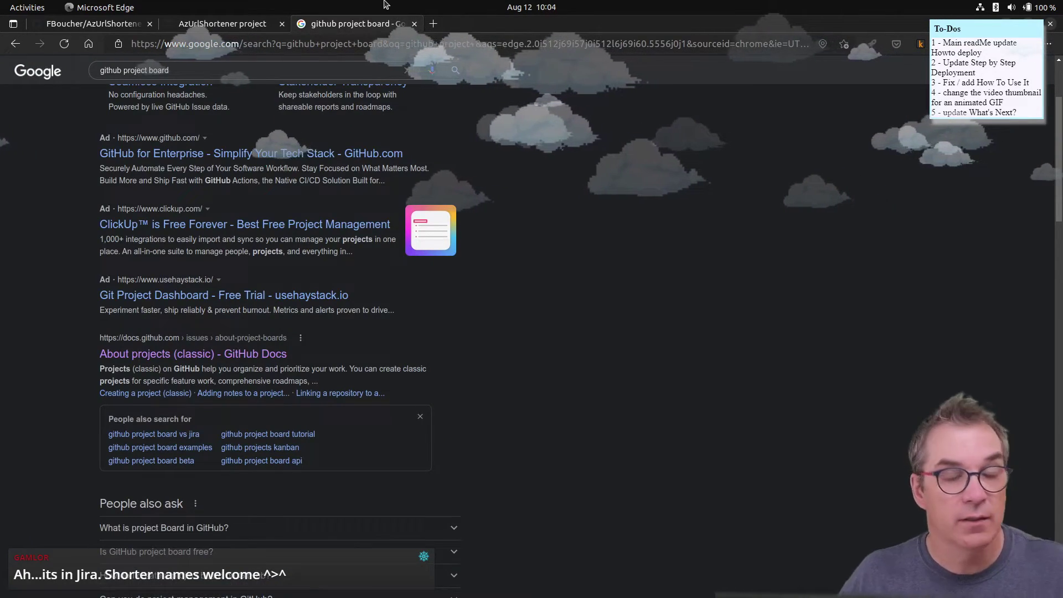
- Back on the AzUrlShortener board, add a new column named 'Selected'
{"action": "left_click", "coordinate": [414, 24]}
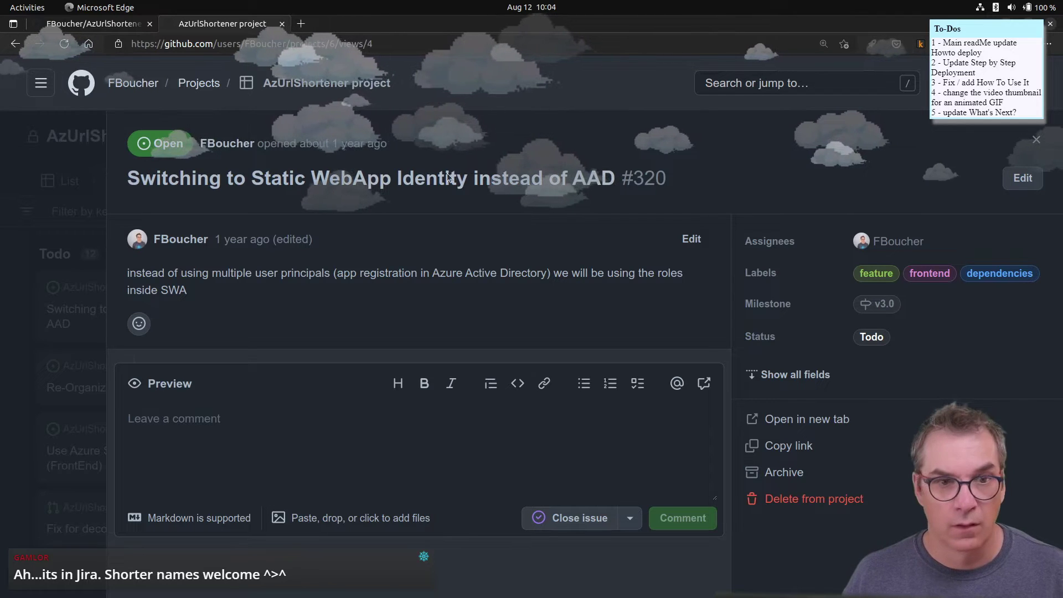
{"action": "key", "text": "Escape"}
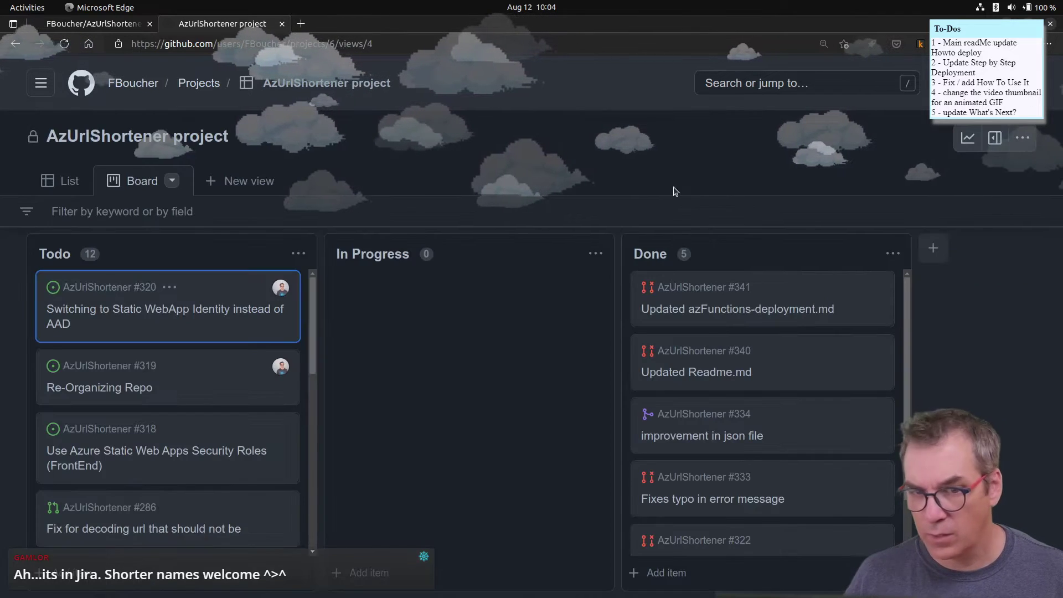
{"action": "left_click", "coordinate": [933, 248]}
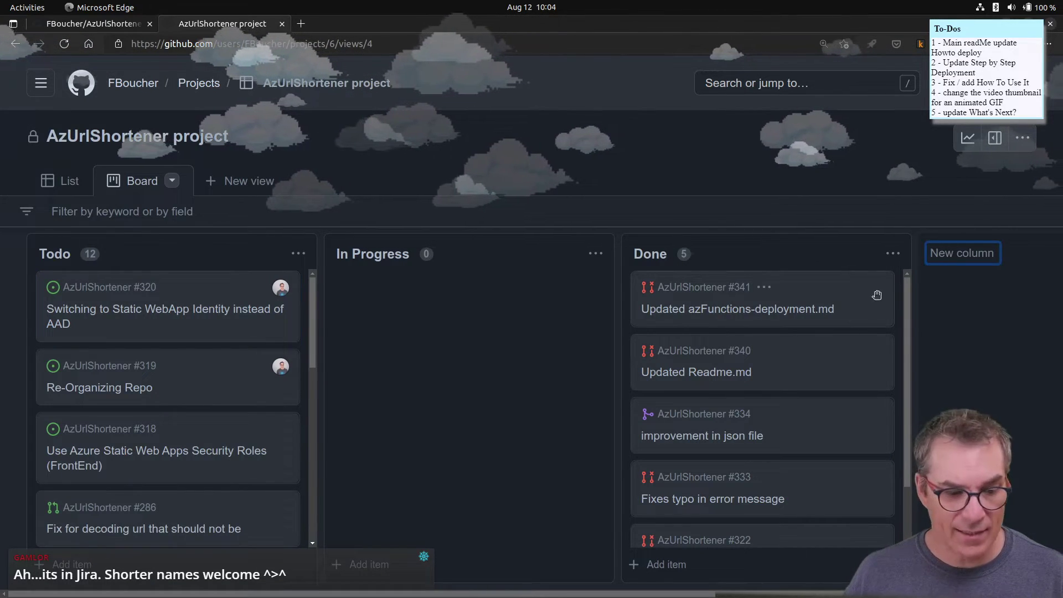
{"action": "type", "text": "Selected"}
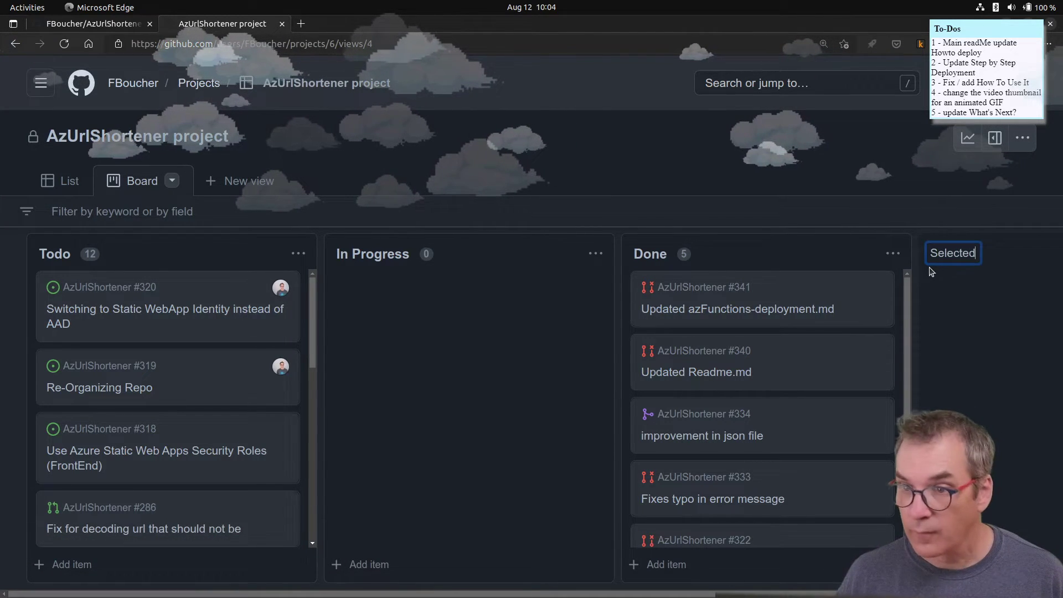
{"action": "key", "text": "Return"}
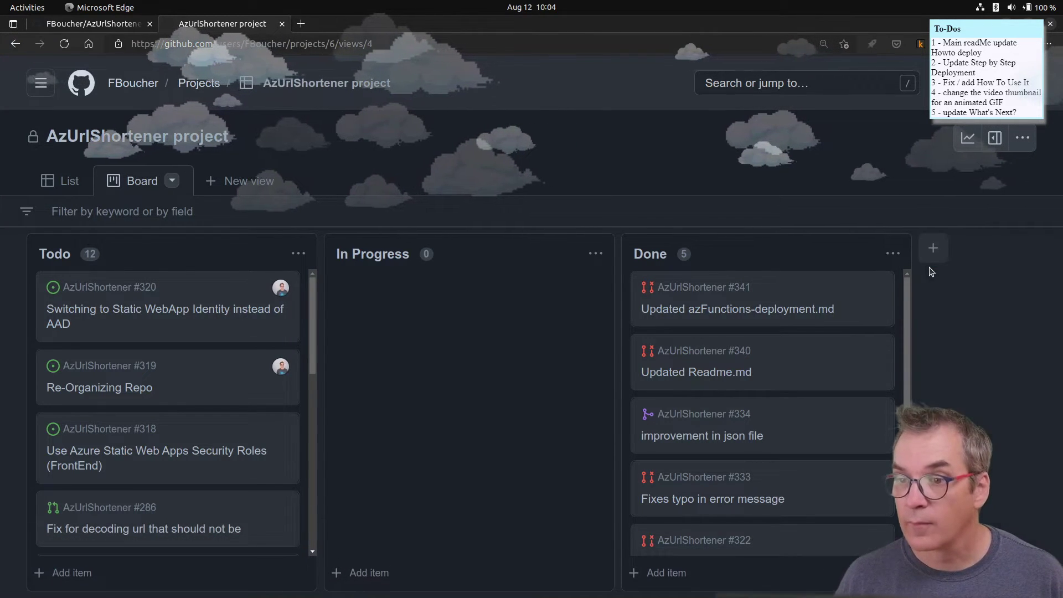
- Move the Selected column between Todo and In Progress
{"action": "left_click_drag", "start_coordinate": [1017, 246], "coordinate": [806, 284]}
{"action": "left_click", "coordinate": [1011, 254]}
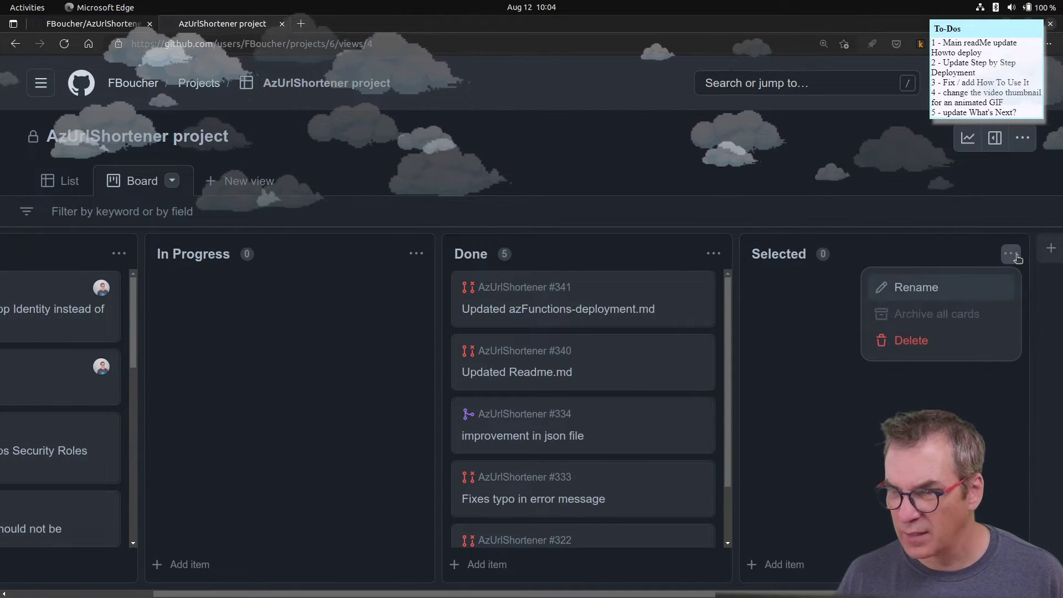
{"action": "left_click_drag", "start_coordinate": [897, 254], "coordinate": [291, 269]}
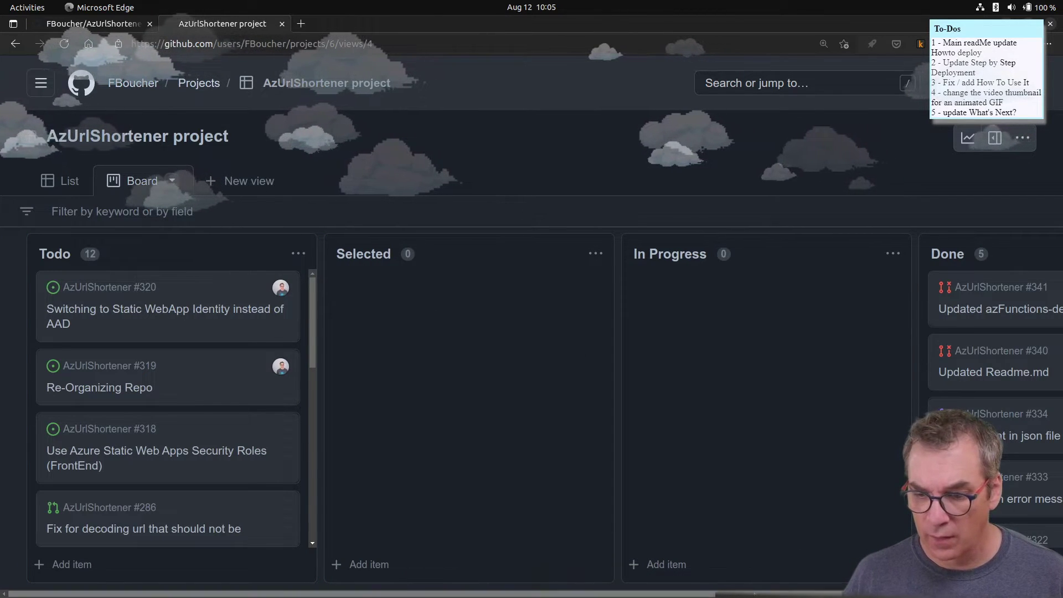
- Archive Done cards #341, #340, #334, #333 and #322, confirming each archive
{"action": "left_click_drag", "start_coordinate": [754, 591], "coordinate": [939, 591]}
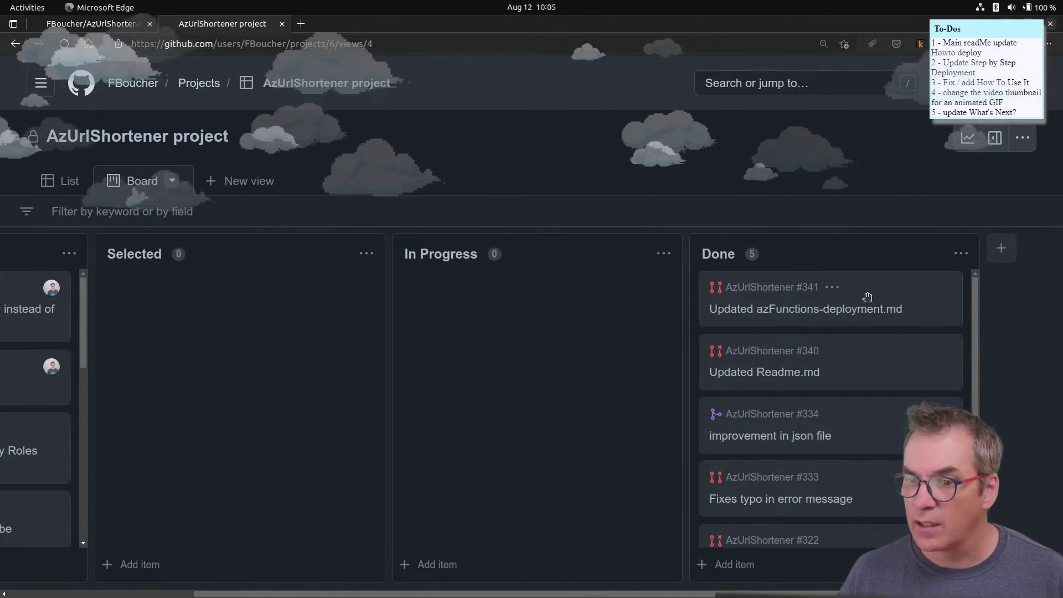
{"action": "left_click", "coordinate": [832, 288]}
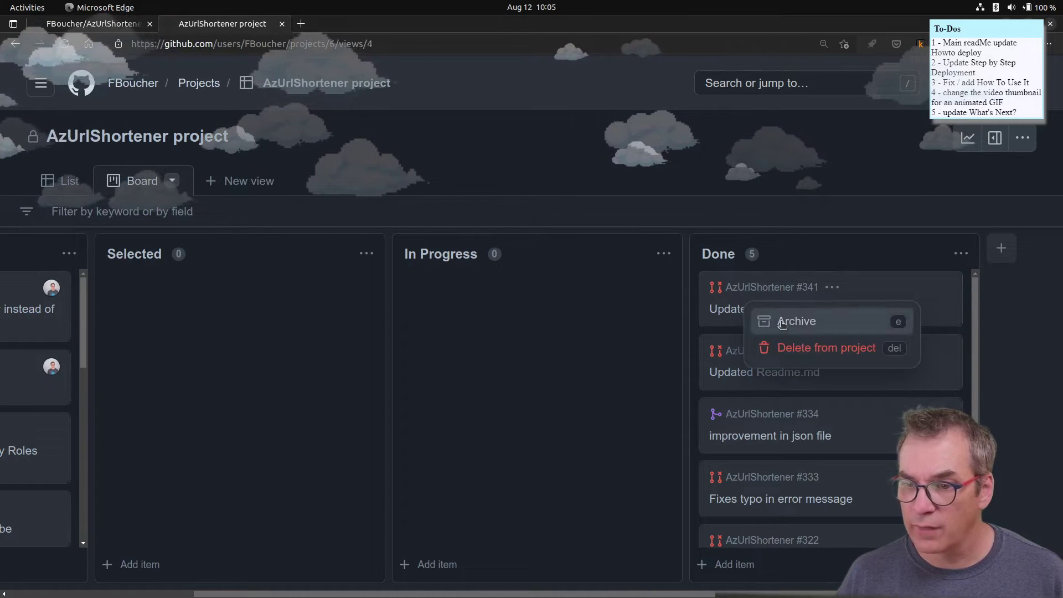
{"action": "left_click", "coordinate": [797, 321]}
{"action": "left_click", "coordinate": [637, 361]}
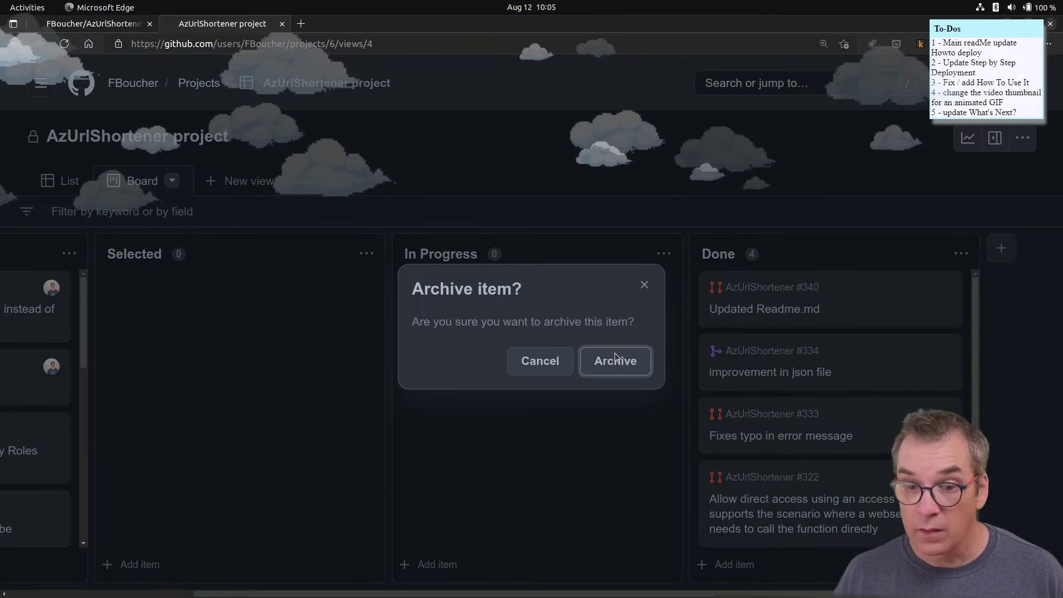
{"action": "left_click", "coordinate": [611, 360]}
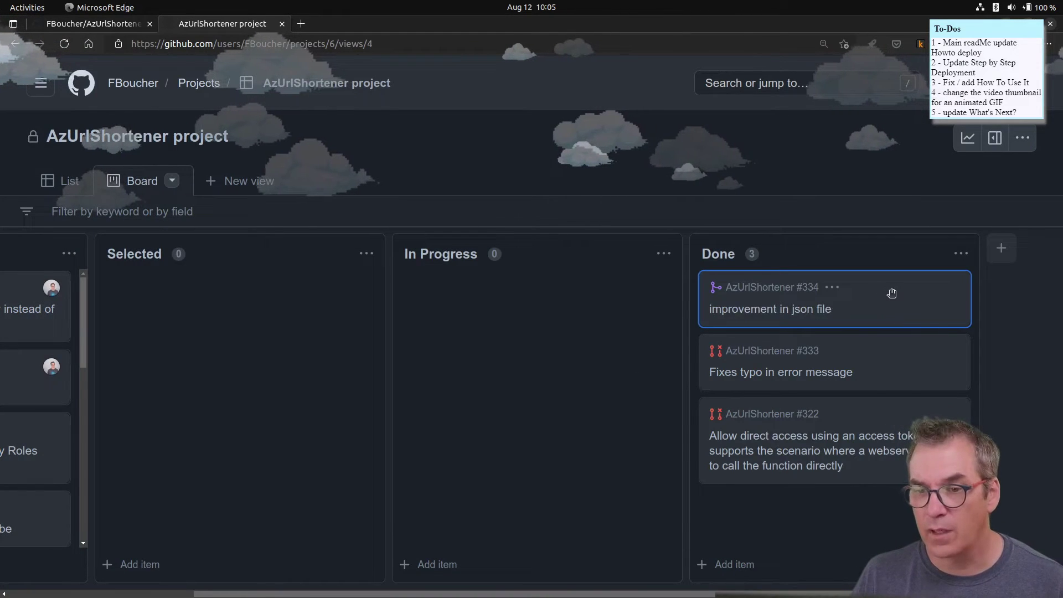
{"action": "key", "text": "e"}
{"action": "left_click", "coordinate": [611, 361]}
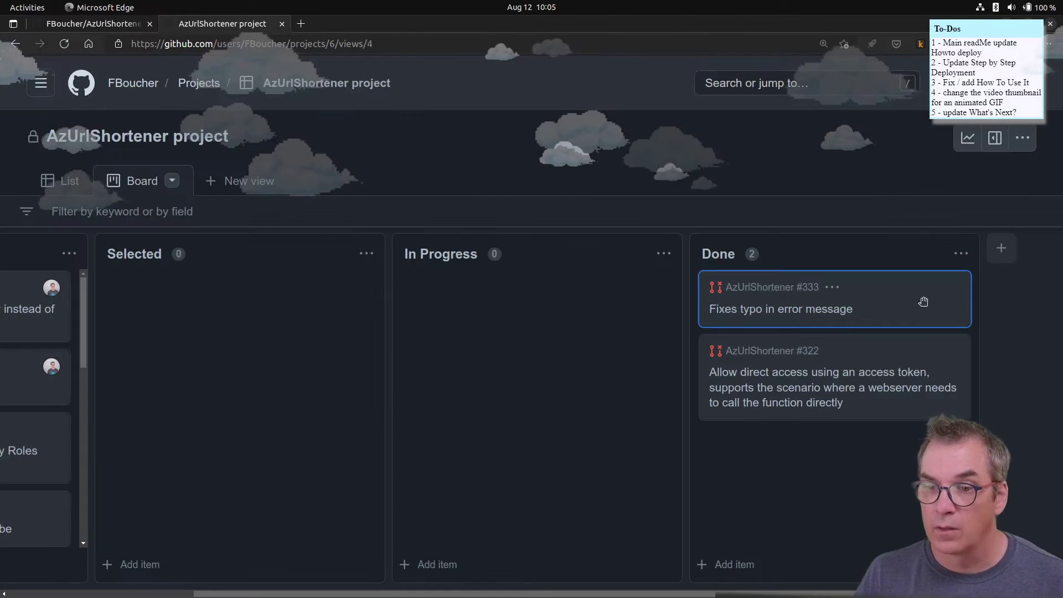
{"action": "key", "text": "e"}
{"action": "left_click", "coordinate": [612, 360]}
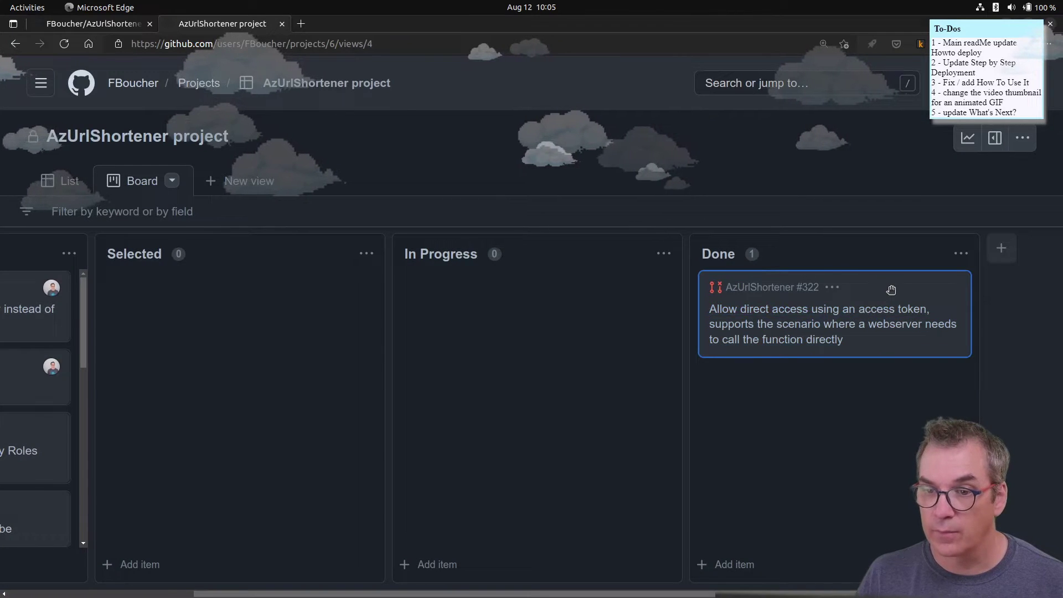
{"action": "key", "text": "e"}
{"action": "left_click", "coordinate": [612, 360]}
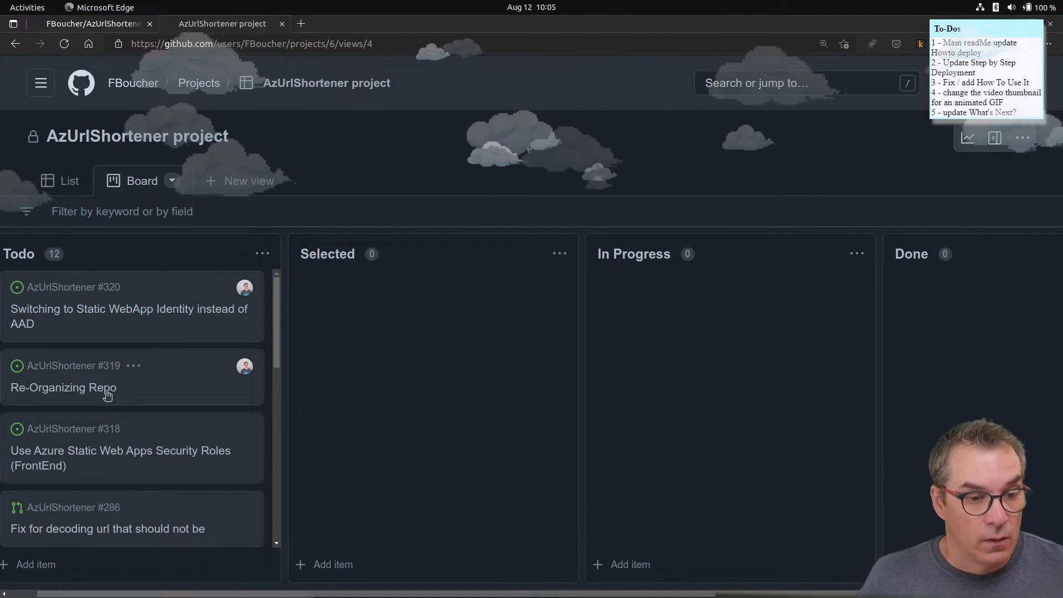
- Open issue #319 'Re-Organizing Repo' in the board's side panel
{"action": "left_click", "coordinate": [38, 389]}
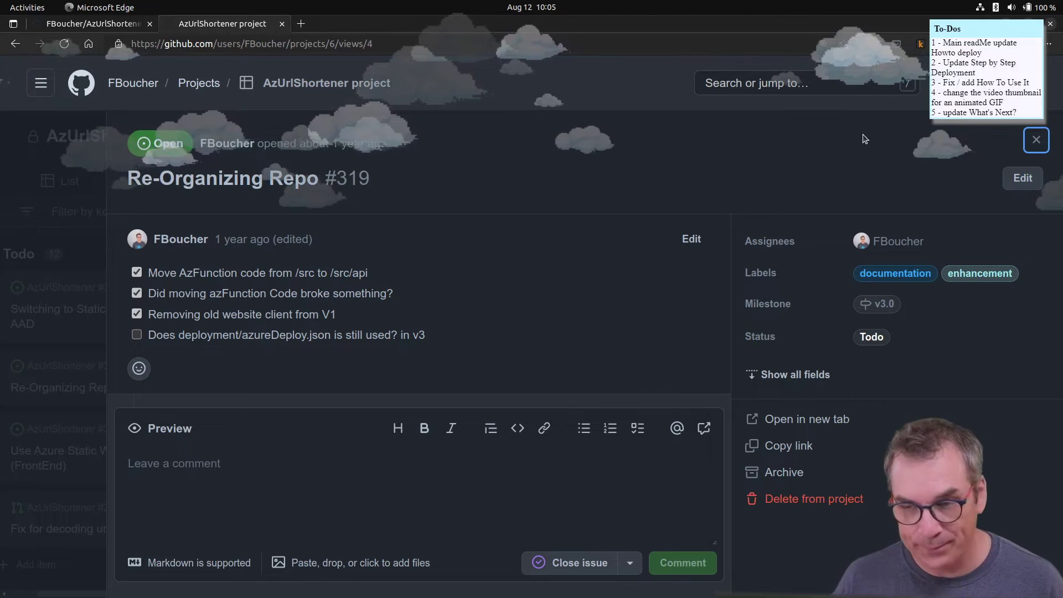
- Open the AzUrlShortener repository in a new GitKraken tab, then return to Edge
{"action": "mouse_move", "coordinate": [419, 595]}
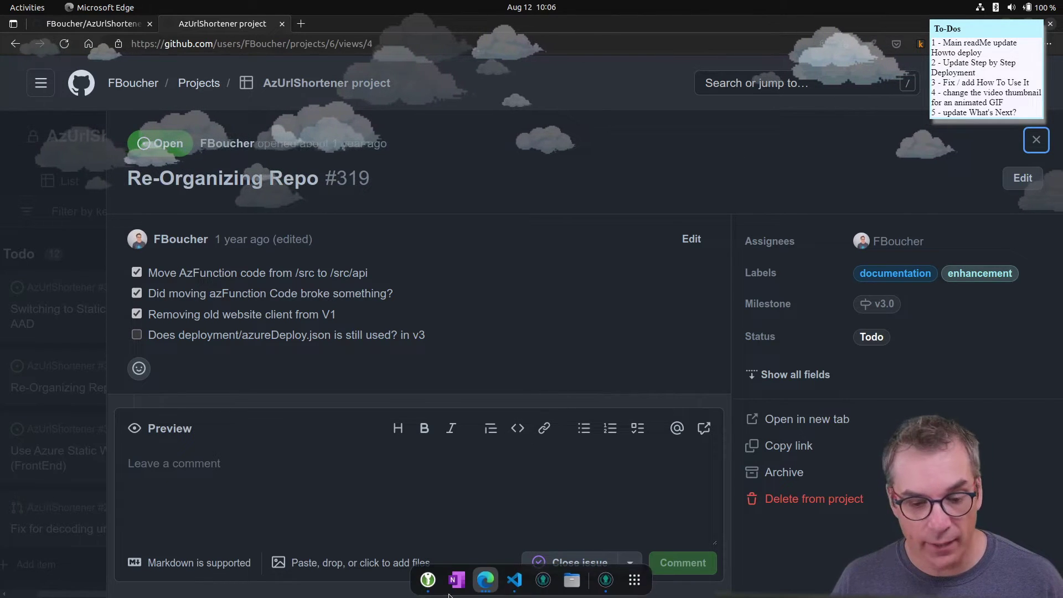
{"action": "left_click", "coordinate": [606, 580]}
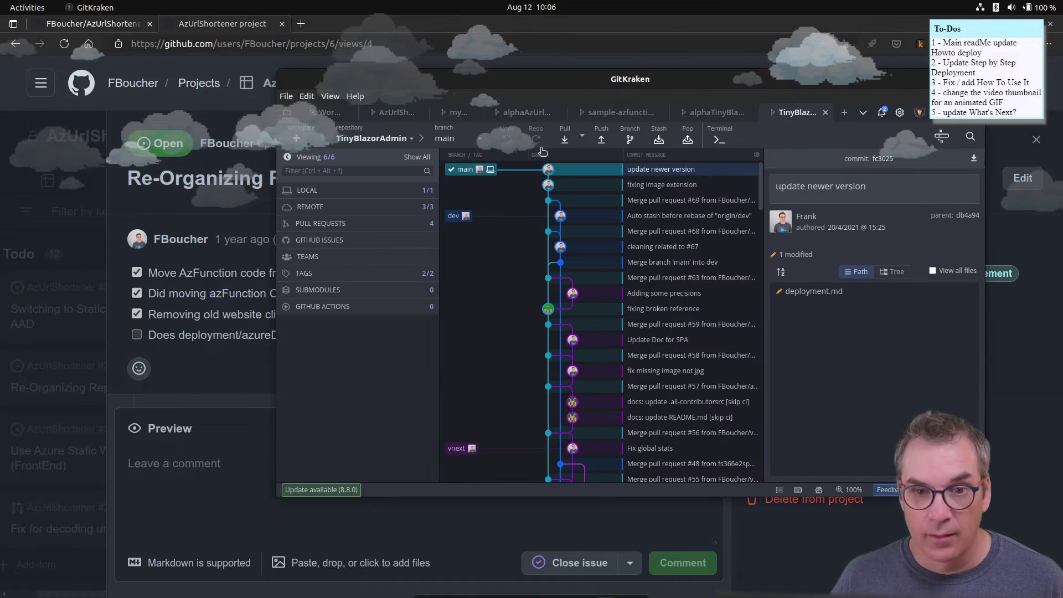
{"action": "left_click_drag", "start_coordinate": [574, 84], "coordinate": [466, 70]}
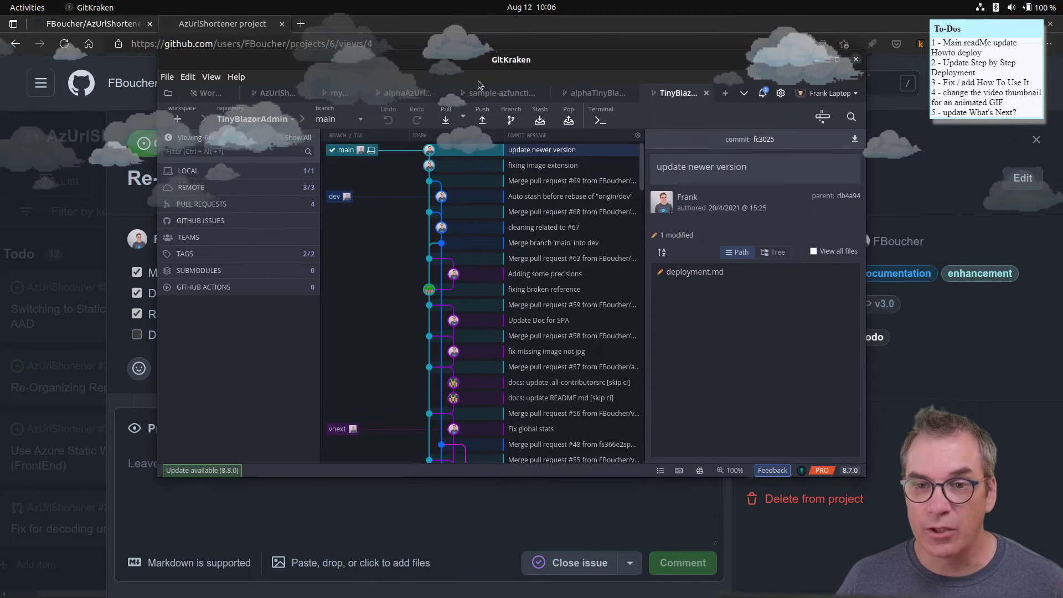
{"action": "left_click", "coordinate": [726, 94]}
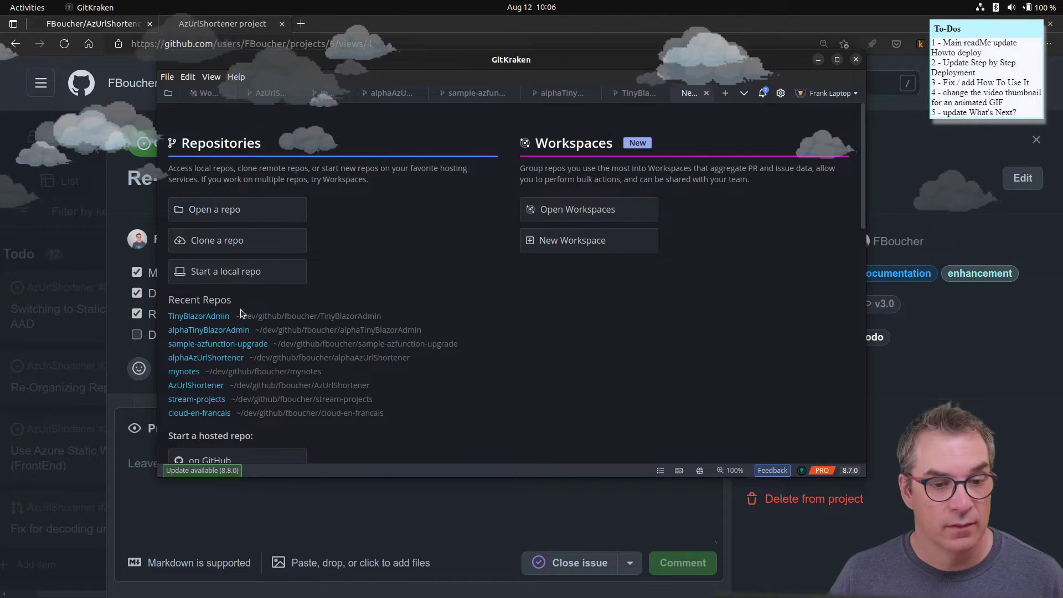
{"action": "scroll", "coordinate": [237, 320], "scroll_direction": "down", "scroll_amount": 3}
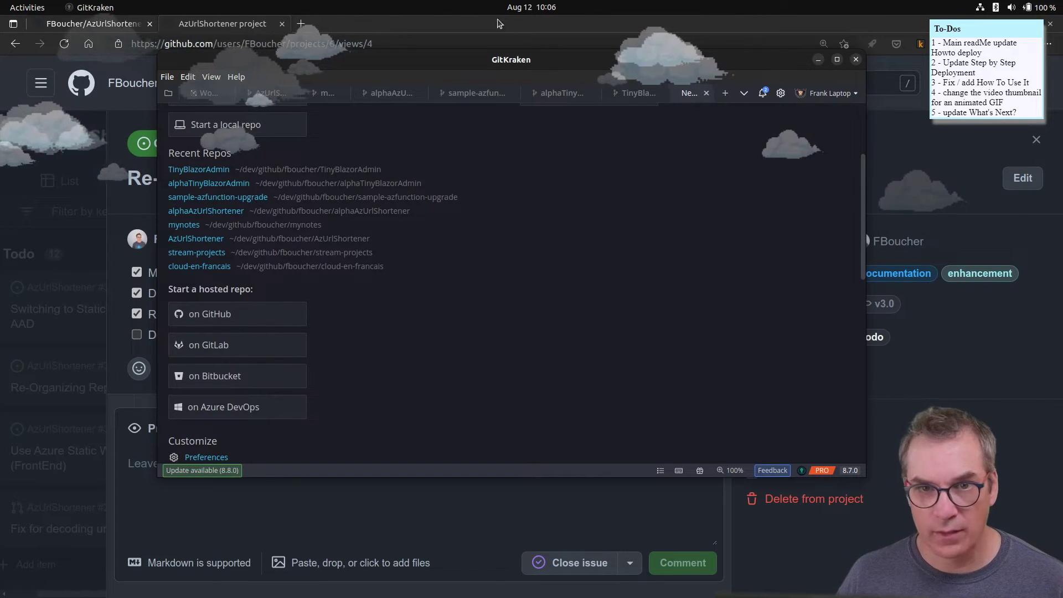
{"action": "left_click", "coordinate": [288, 100]}
{"action": "left_click", "coordinate": [429, 28]}
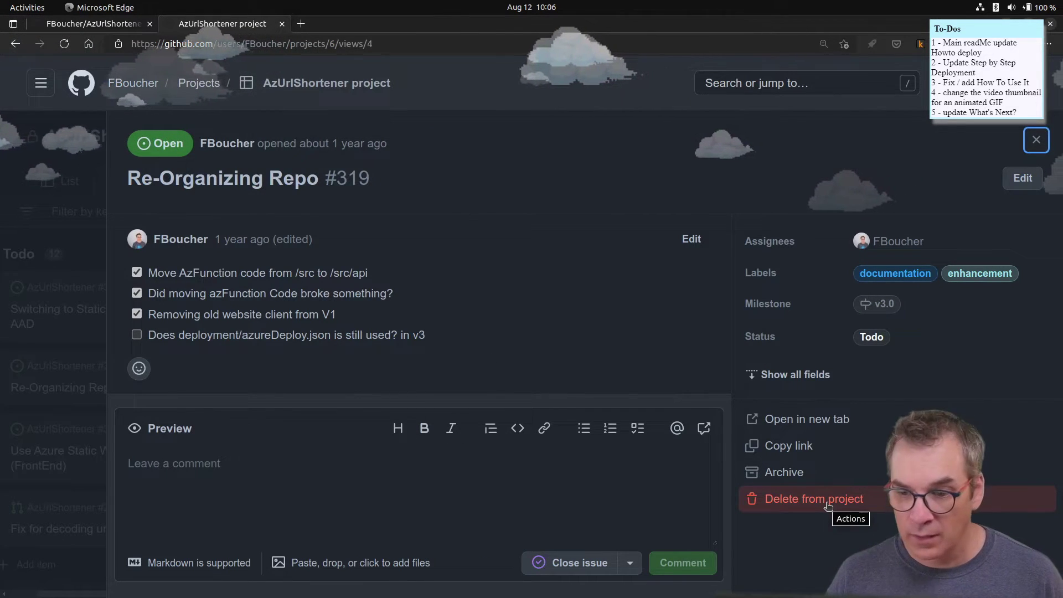
- Archive issues #319 and #318 and delete #320 from the project
{"action": "left_click", "coordinate": [782, 473]}
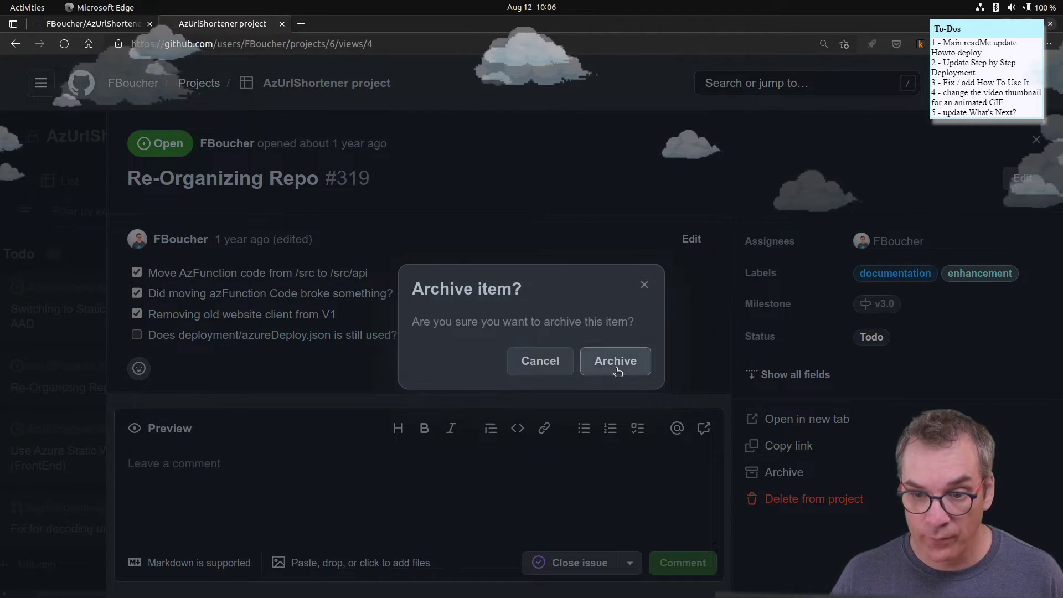
{"action": "left_click", "coordinate": [617, 362]}
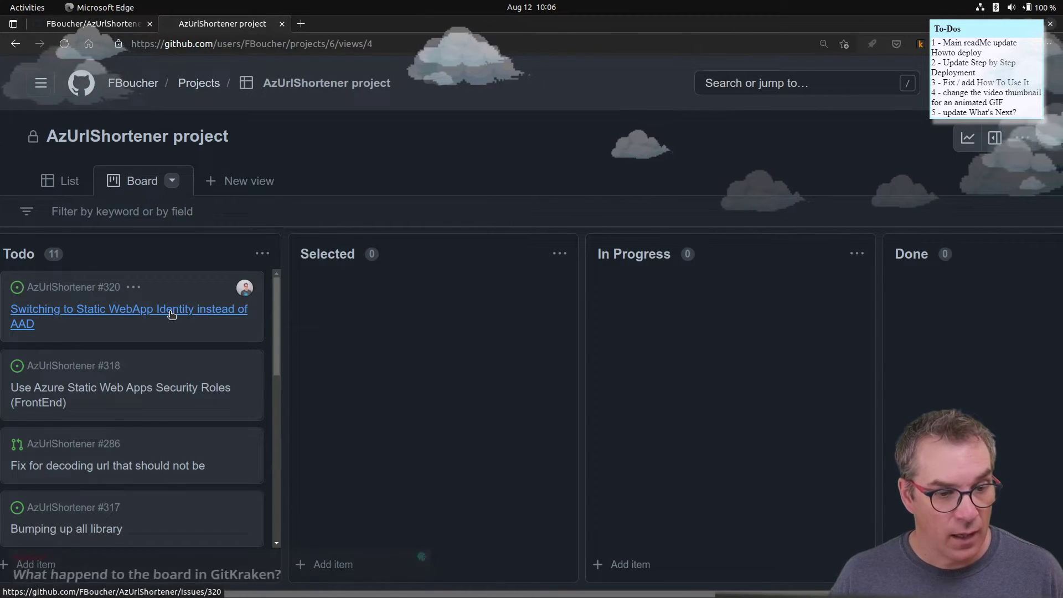
{"action": "left_click", "coordinate": [171, 314]}
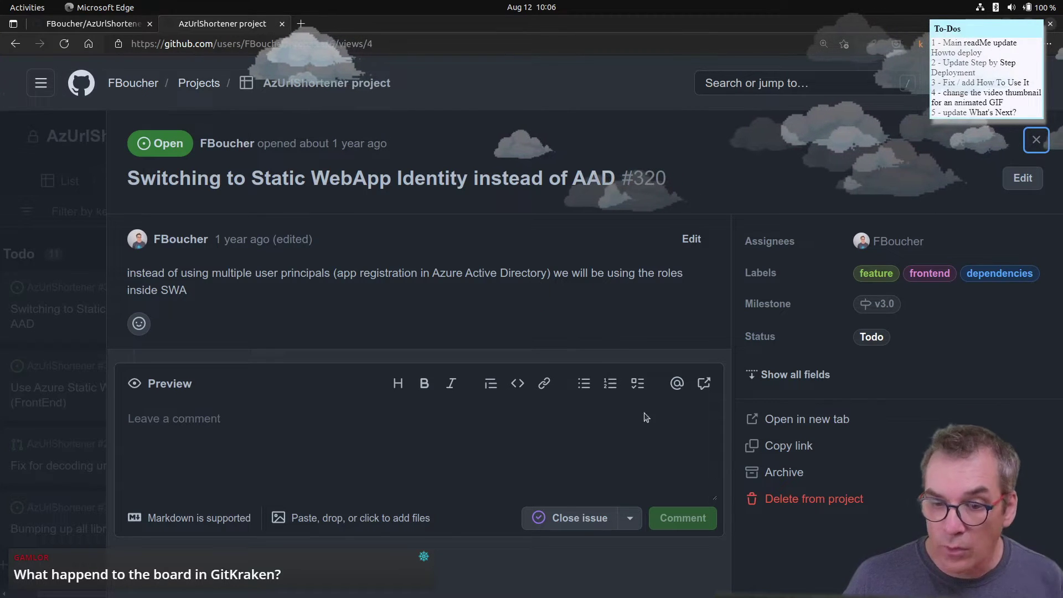
{"action": "left_click", "coordinate": [817, 501]}
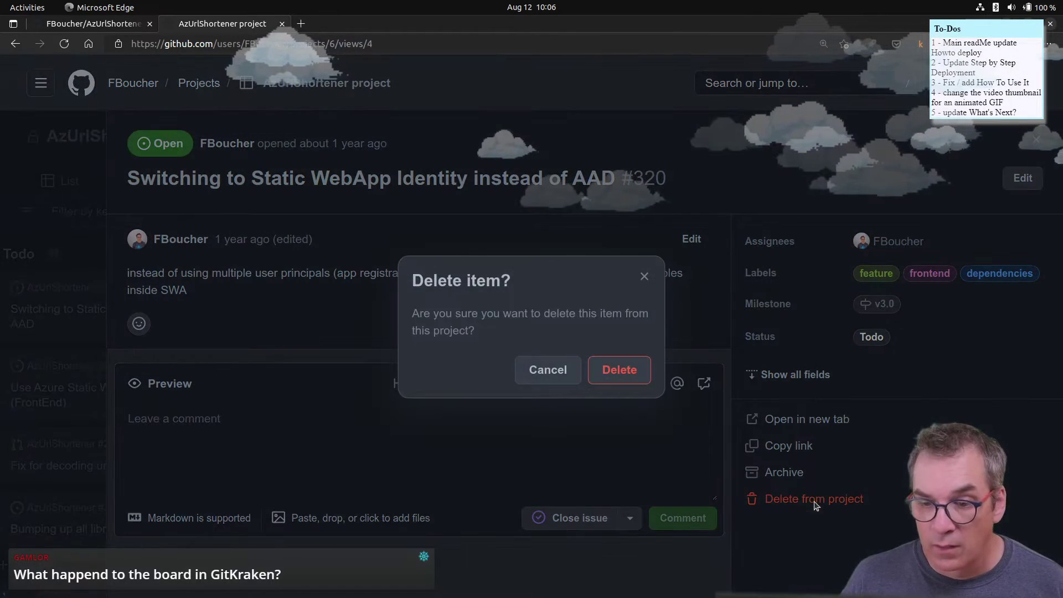
{"action": "left_click", "coordinate": [609, 370]}
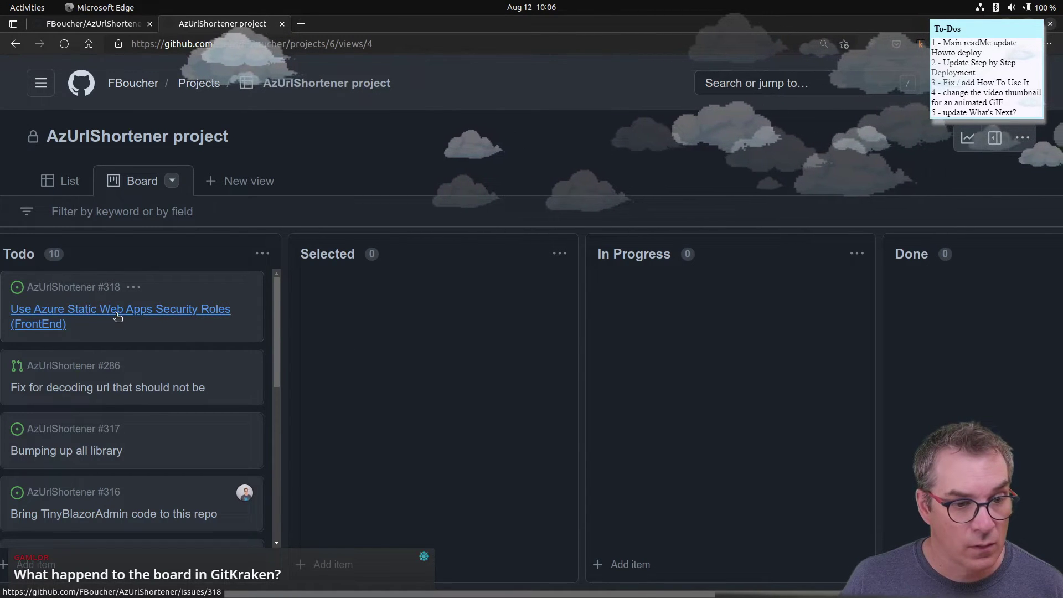
{"action": "left_click", "coordinate": [117, 317]}
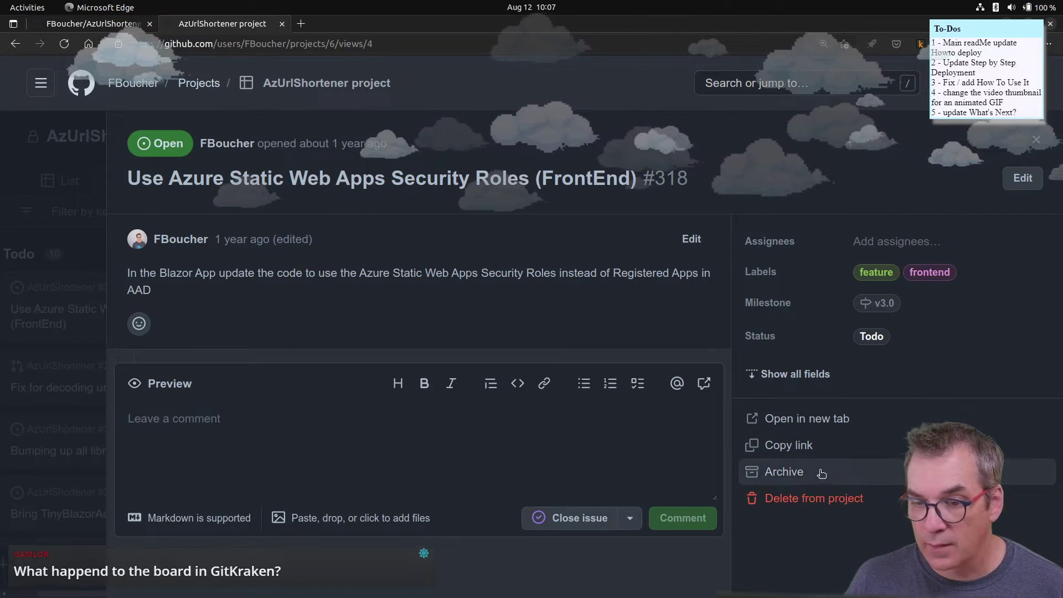
{"action": "left_click", "coordinate": [802, 472]}
{"action": "left_click", "coordinate": [611, 362]}
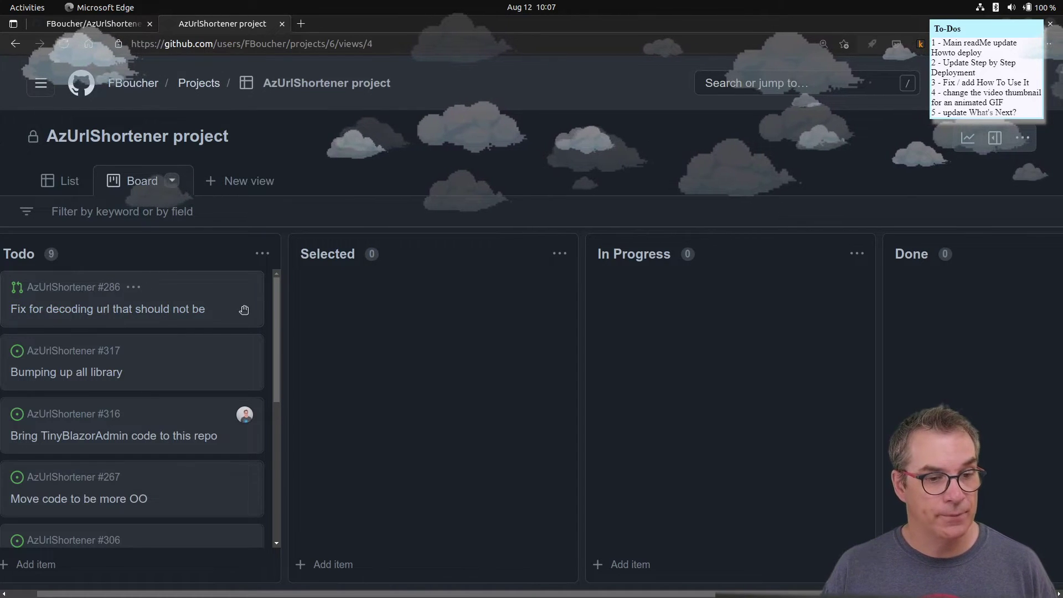
- Archive Todo cards #286, #317 and #316 with the E shortcut, confirming each
{"action": "left_click", "coordinate": [209, 293]}
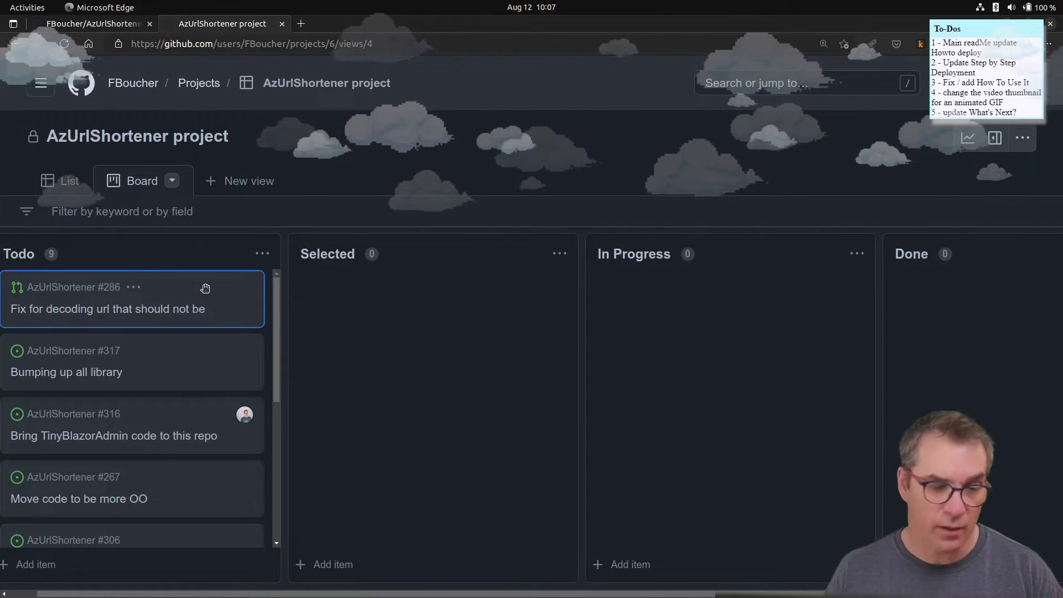
{"action": "key", "text": "e"}
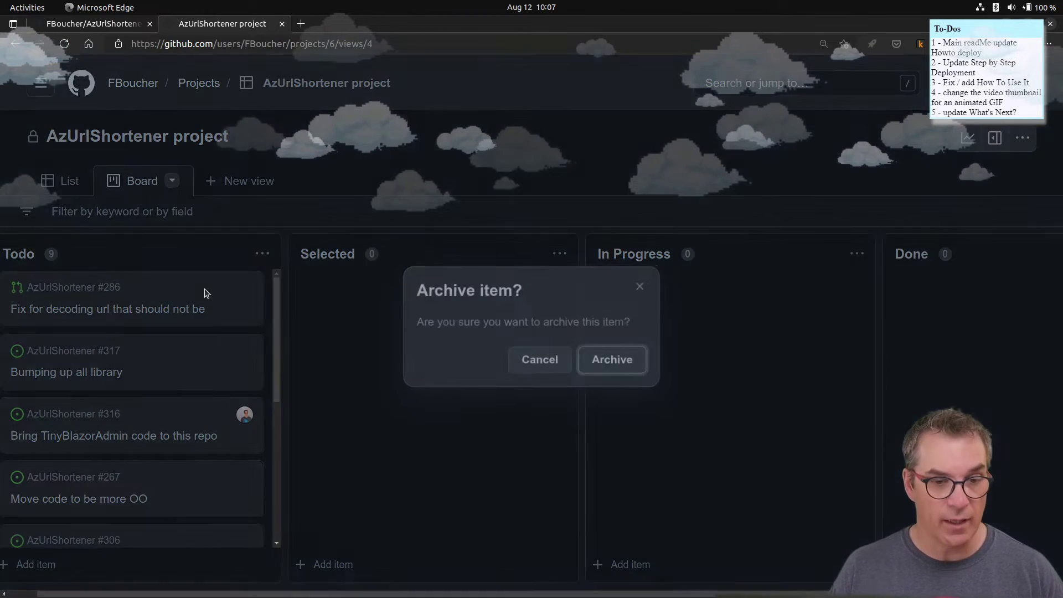
{"action": "left_click", "coordinate": [609, 361]}
{"action": "left_click", "coordinate": [207, 311]}
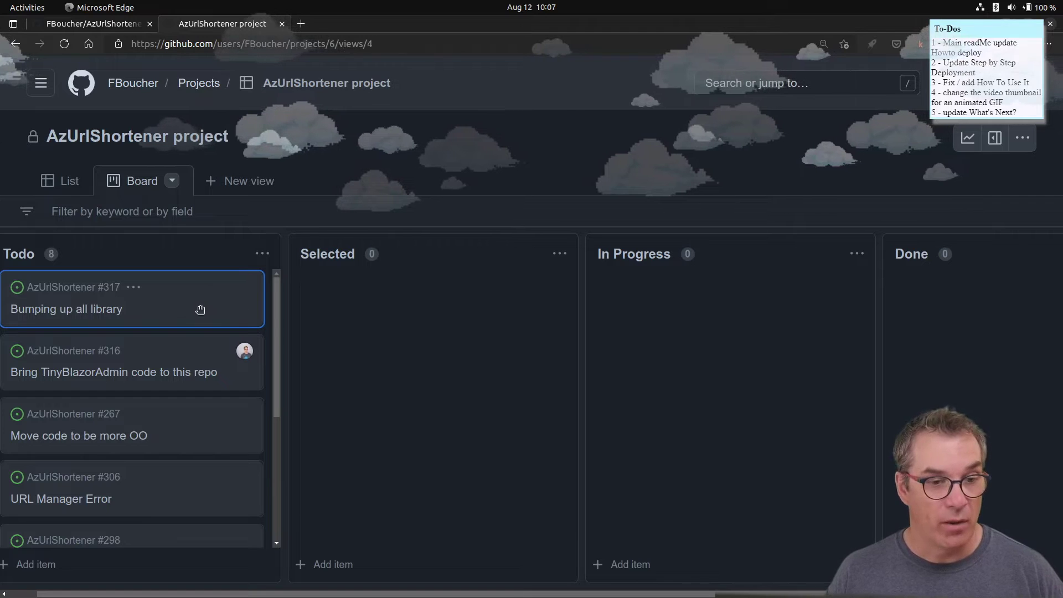
{"action": "key", "text": "e"}
{"action": "left_click", "coordinate": [615, 361]}
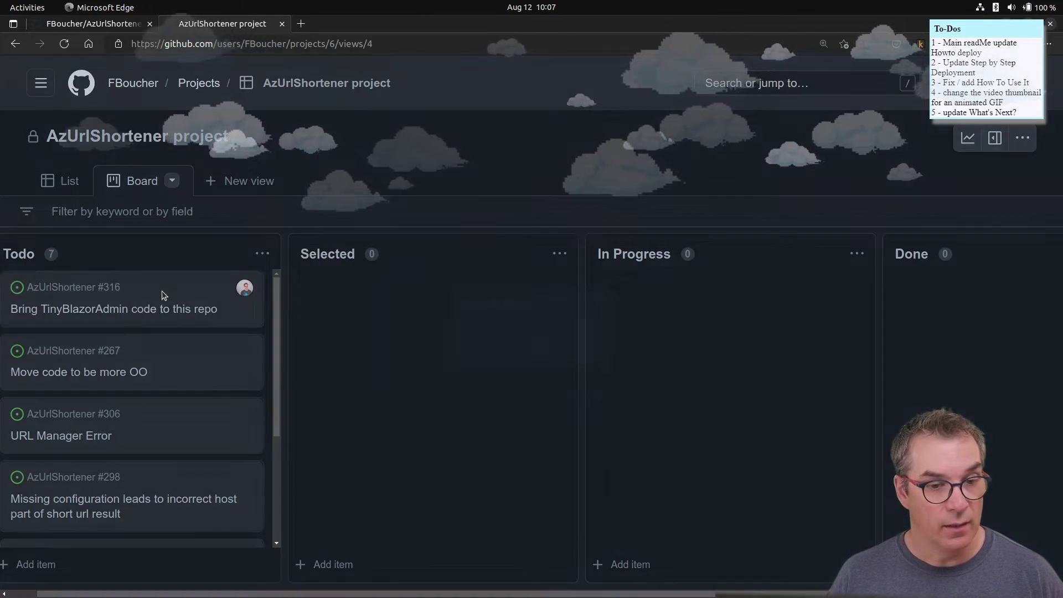
{"action": "key", "text": "e"}
{"action": "left_click", "coordinate": [612, 360]}
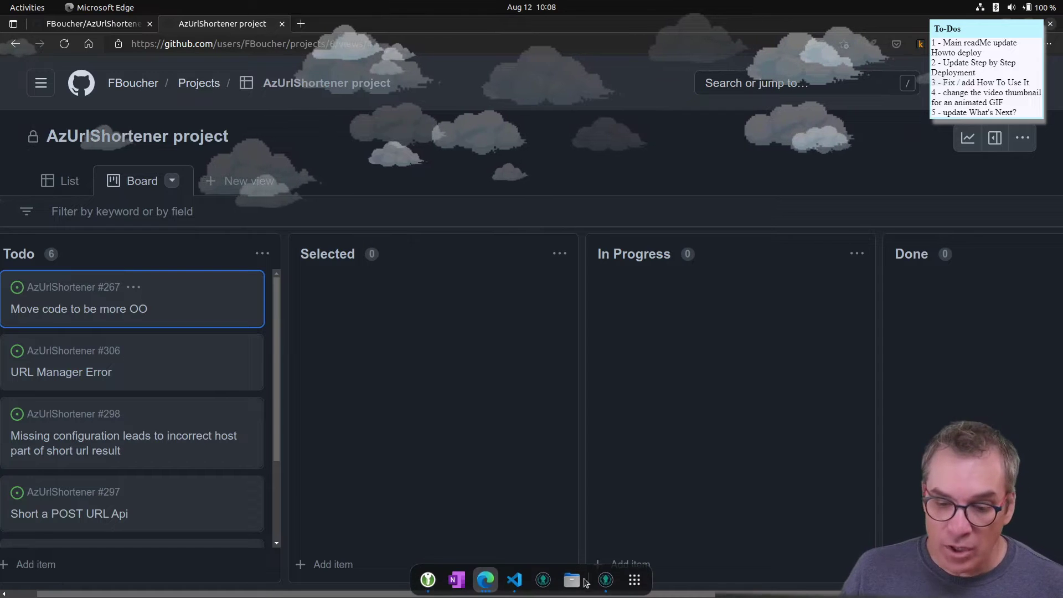
- Bring GitKraken forward and open a new tab showing its start options
{"action": "left_click", "coordinate": [605, 580]}
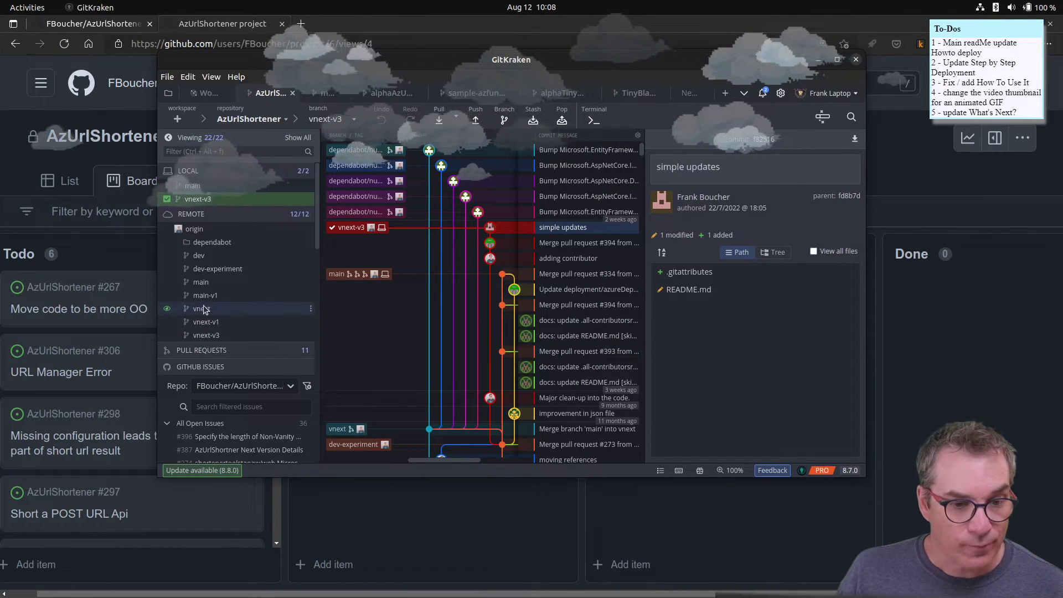
{"action": "scroll", "coordinate": [205, 308], "scroll_direction": "down", "scroll_amount": 3}
{"action": "scroll", "coordinate": [259, 355], "scroll_direction": "down", "scroll_amount": 8}
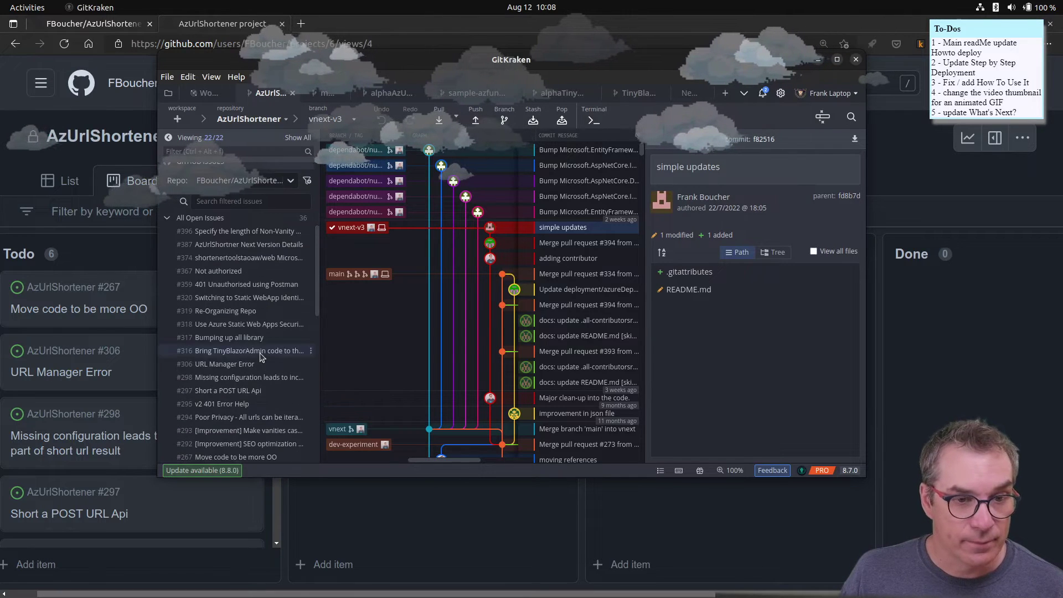
{"action": "scroll", "coordinate": [263, 354], "scroll_direction": "up", "scroll_amount": 10}
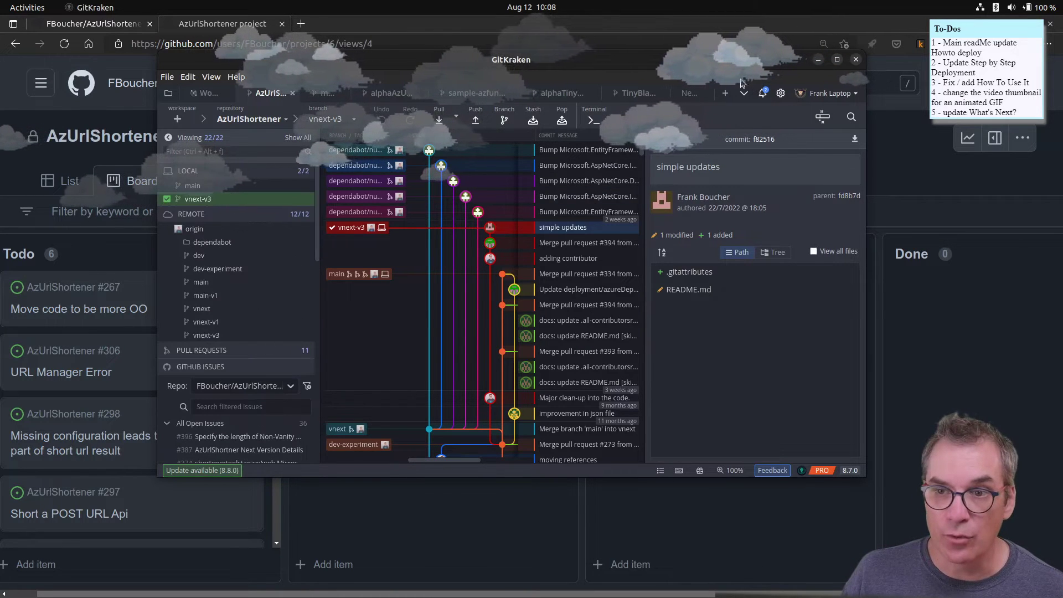
{"action": "left_click", "coordinate": [688, 95]}
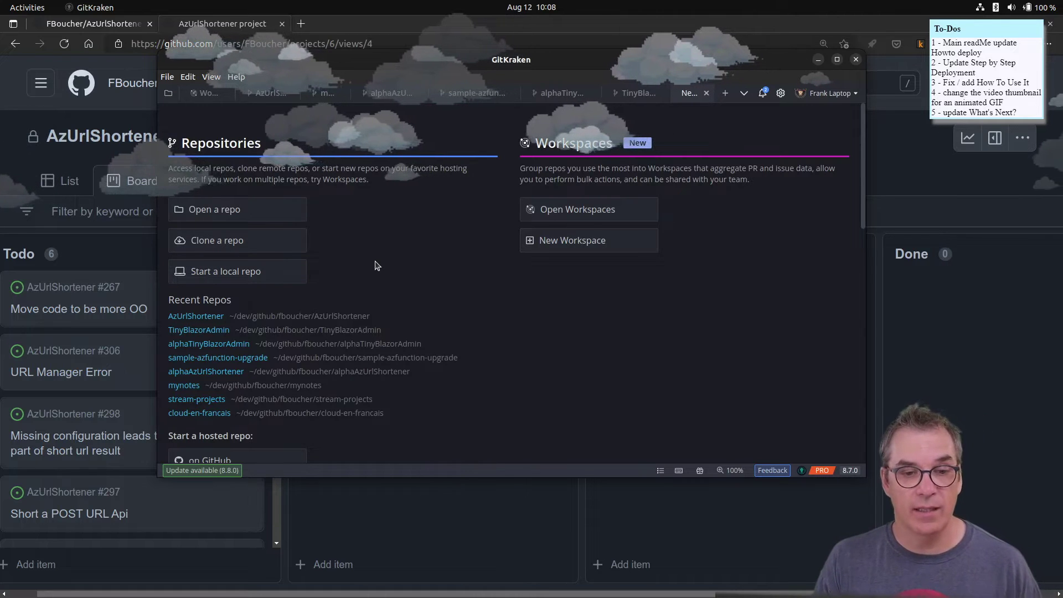
{"action": "scroll", "coordinate": [375, 266], "scroll_direction": "down", "scroll_amount": 5}
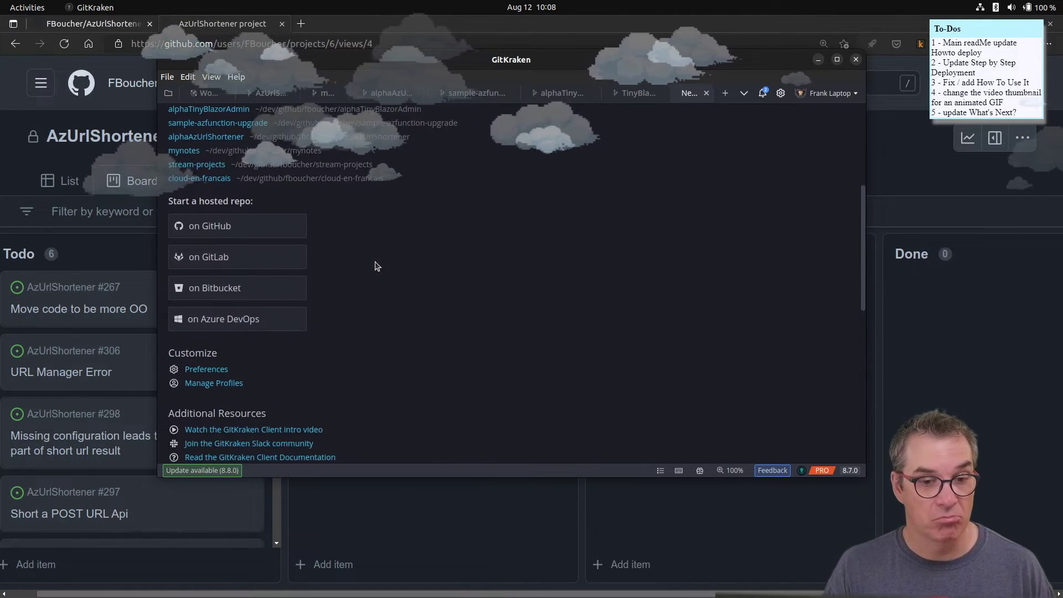
{"action": "scroll", "coordinate": [376, 266], "scroll_direction": "down", "scroll_amount": 1}
{"action": "scroll", "coordinate": [451, 321], "scroll_direction": "down", "scroll_amount": 4}
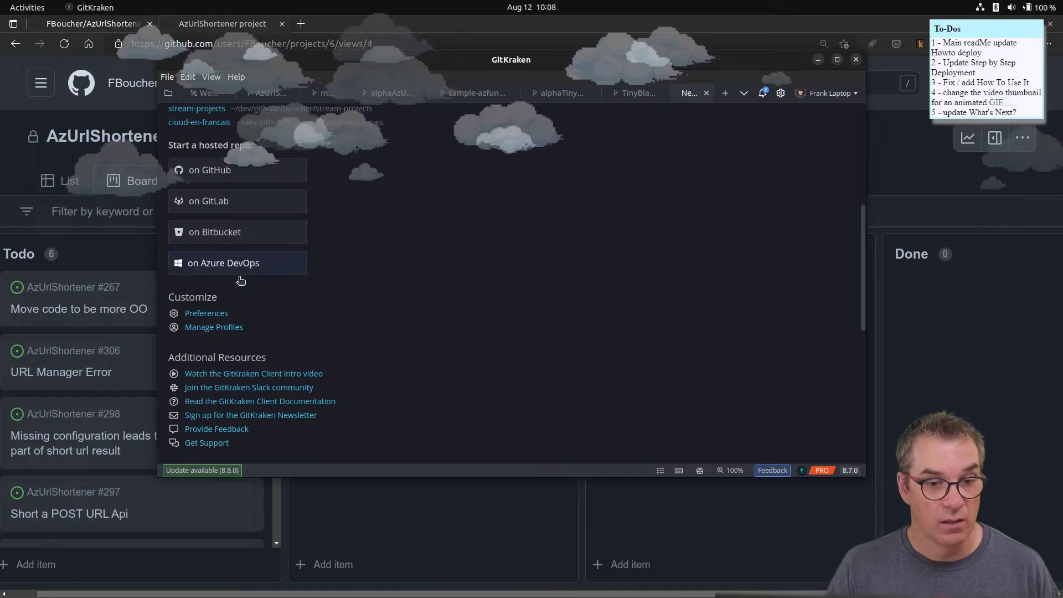
{"action": "scroll", "coordinate": [453, 321], "scroll_direction": "down", "scroll_amount": 4}
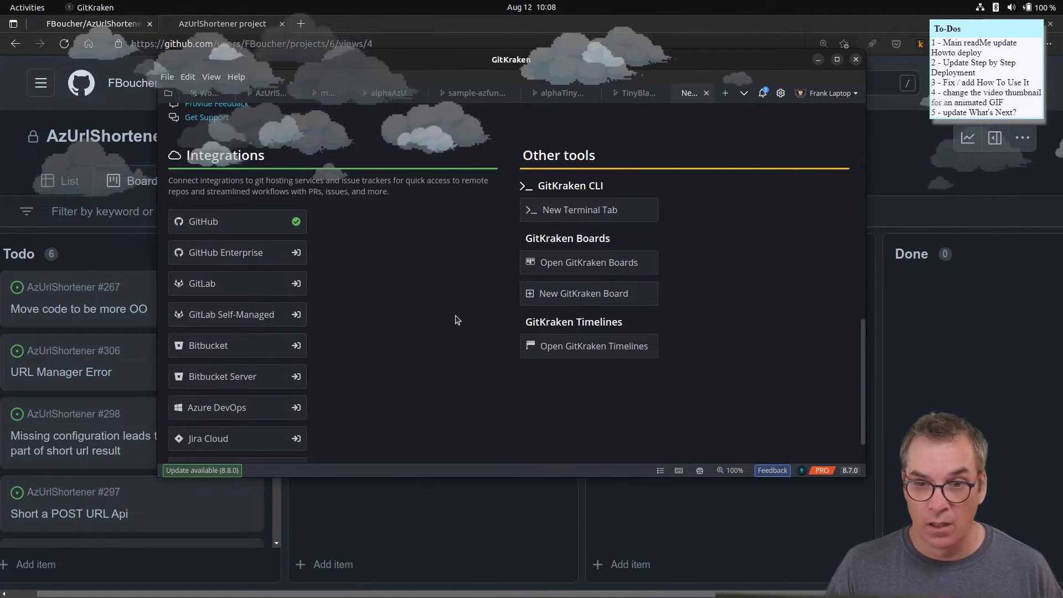
- Try GitKraken Boards, dismiss the failure notice, and return to the Edge project board
{"action": "left_click", "coordinate": [603, 265]}
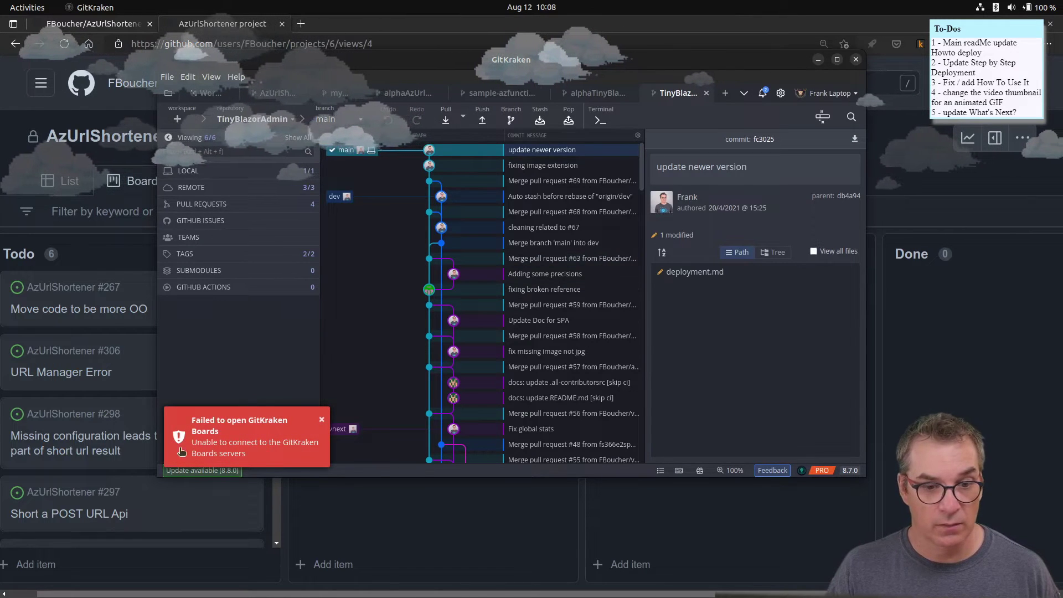
{"action": "left_click", "coordinate": [321, 422]}
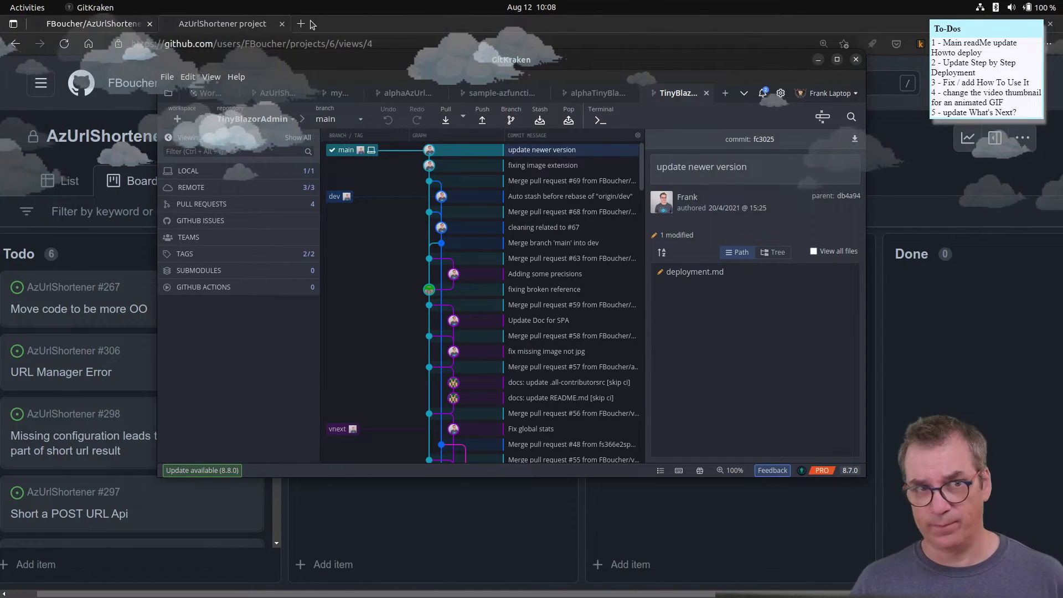
{"action": "left_click", "coordinate": [238, 25]}
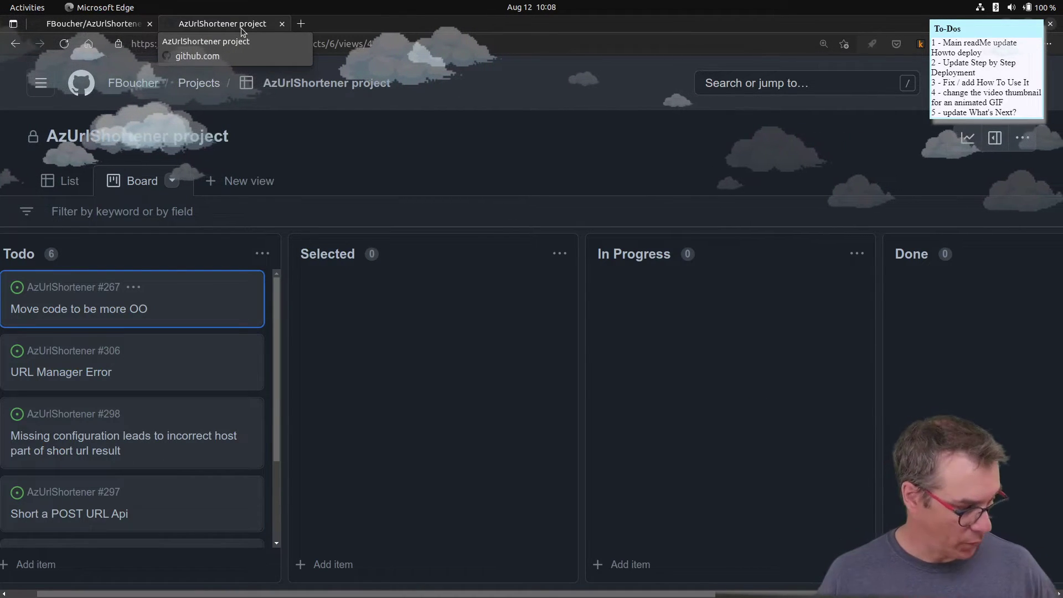
{"action": "left_click", "coordinate": [92, 26]}
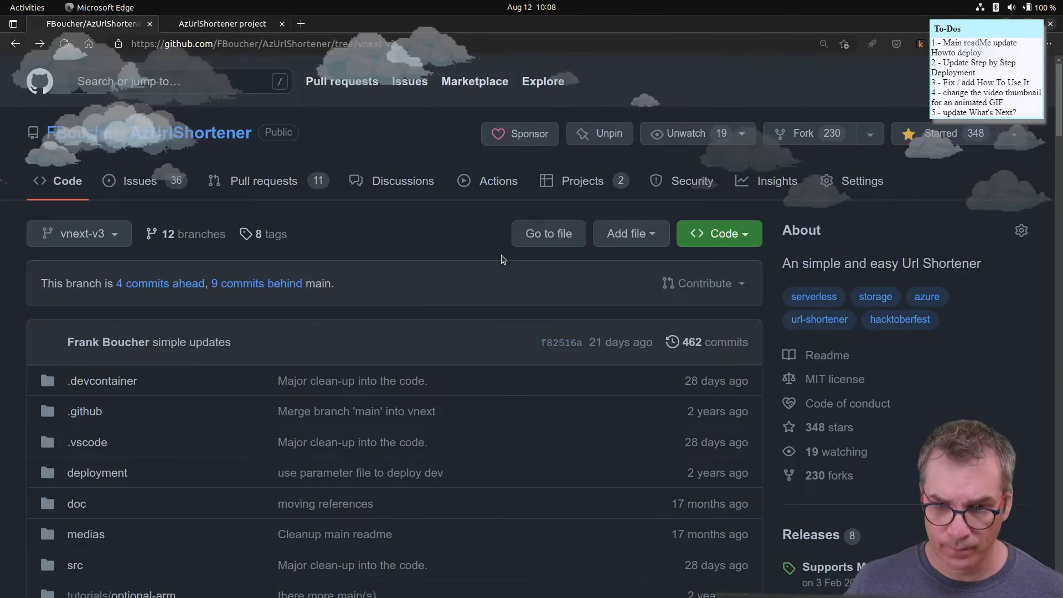
{"action": "scroll", "coordinate": [505, 259], "scroll_direction": "down", "scroll_amount": 15}
{"action": "scroll", "coordinate": [472, 287], "scroll_direction": "down", "scroll_amount": 20}
{"action": "scroll", "coordinate": [516, 389], "scroll_direction": "down", "scroll_amount": 3}
{"action": "middle_click", "coordinate": [384, 434]}
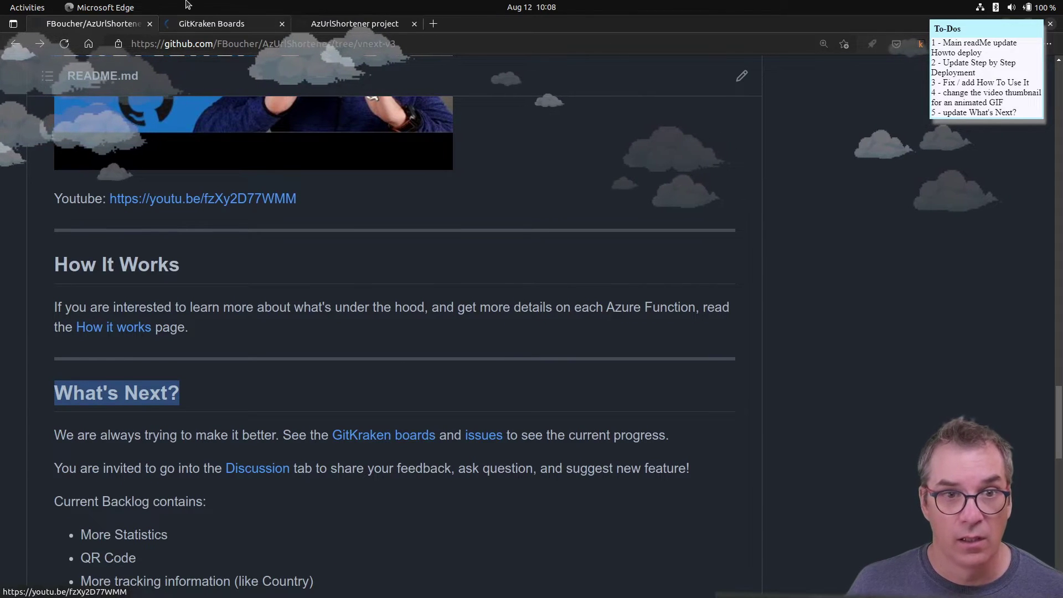
{"action": "left_click", "coordinate": [221, 23]}
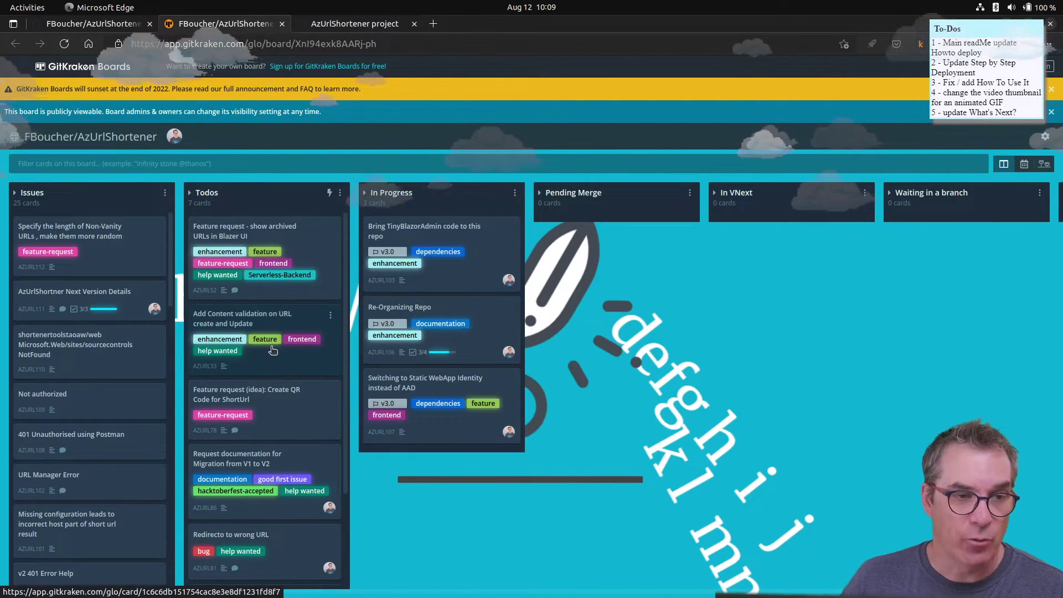
{"action": "left_click", "coordinate": [283, 24]}
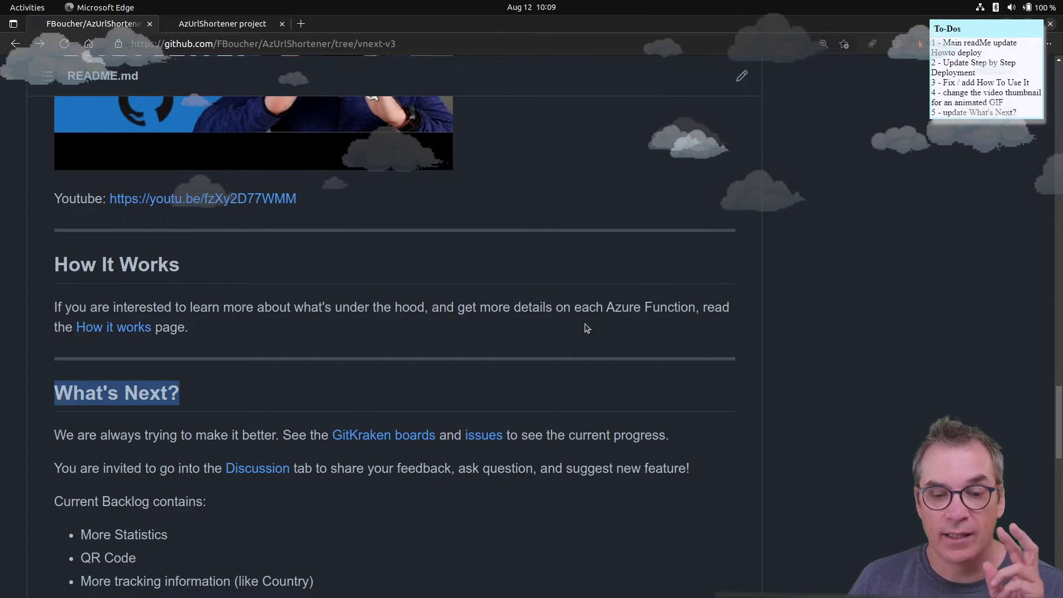
{"action": "scroll", "coordinate": [586, 328], "scroll_direction": "up", "scroll_amount": 8}
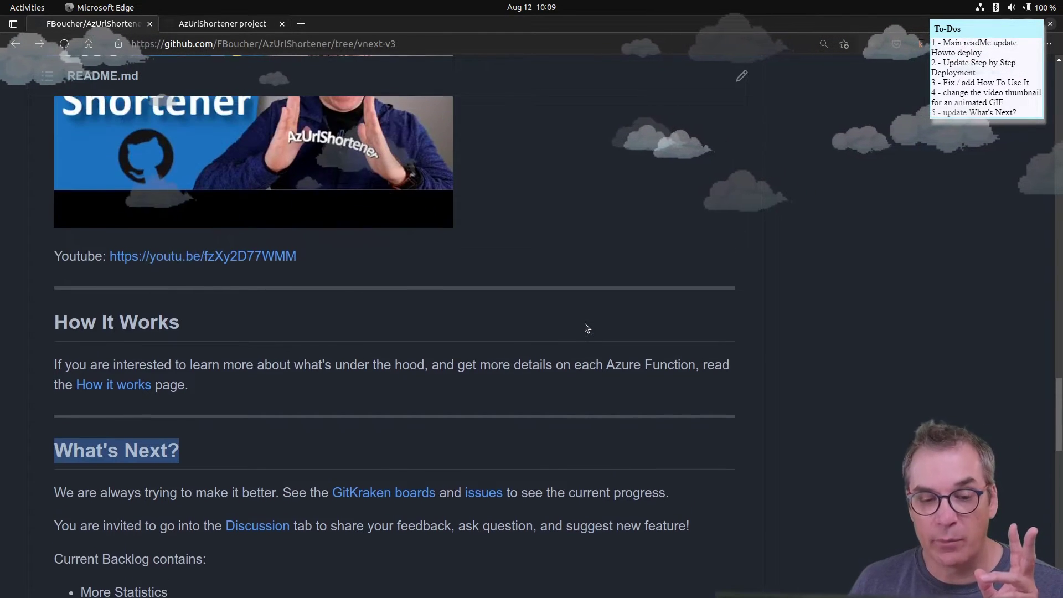
{"action": "scroll", "coordinate": [587, 333], "scroll_direction": "up", "scroll_amount": 6}
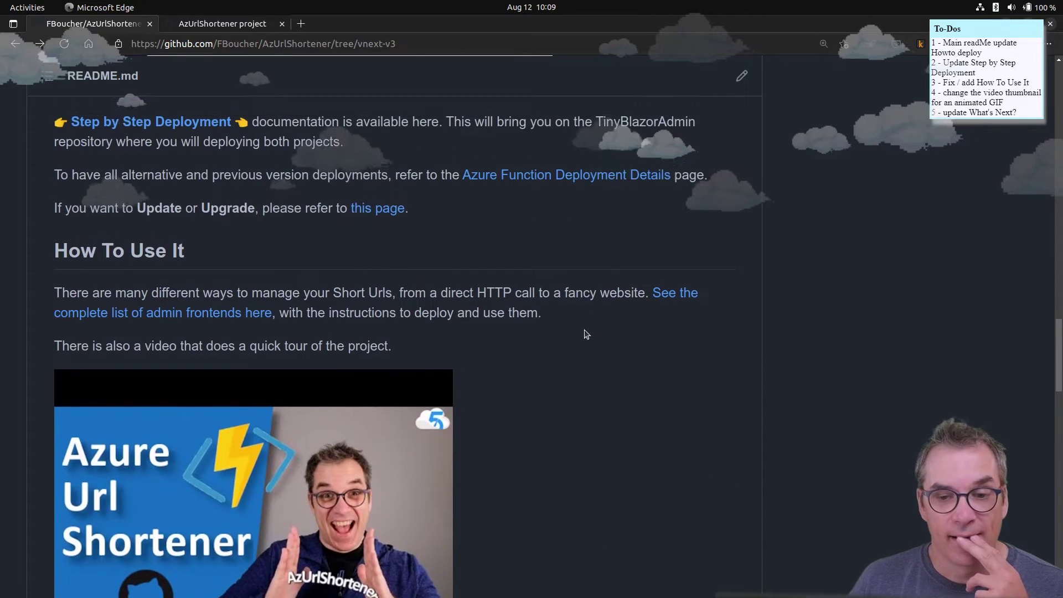
{"action": "scroll", "coordinate": [590, 322], "scroll_direction": "up", "scroll_amount": 3}
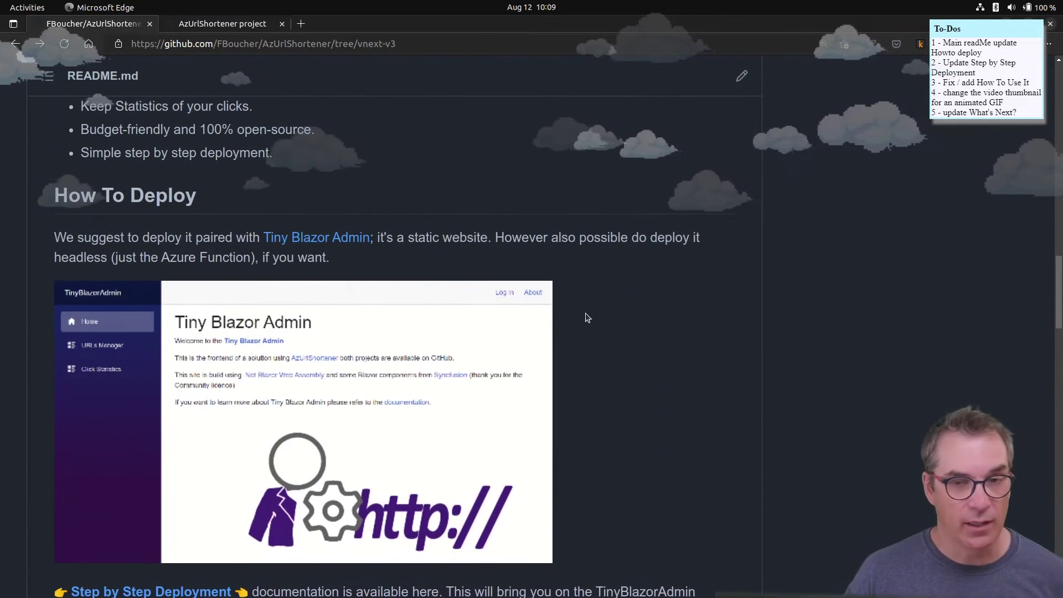
{"action": "left_click", "coordinate": [221, 23]}
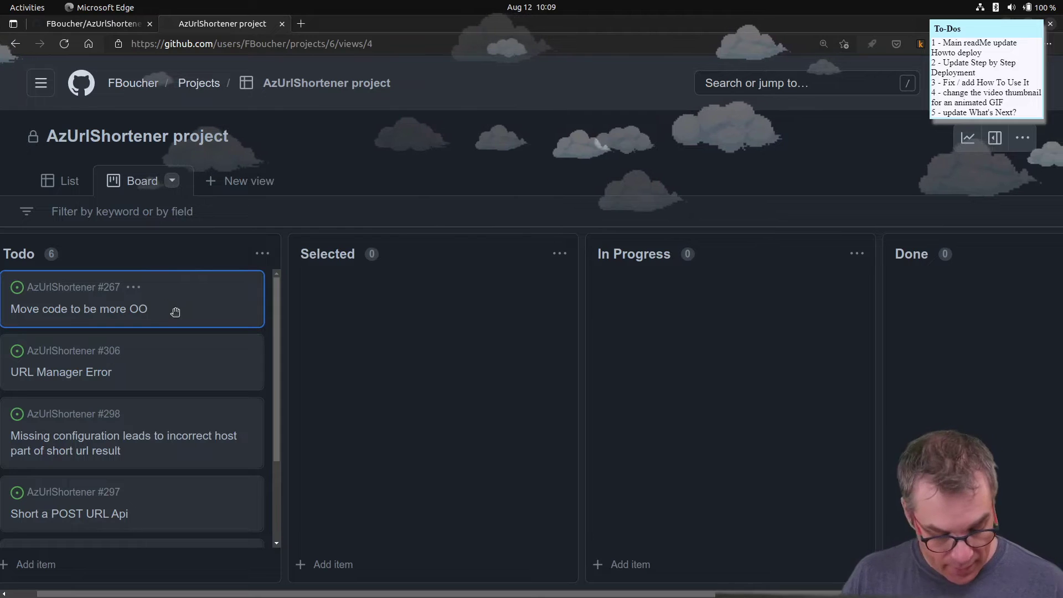
- Archive Todo cards #267, #306, #298, #297 and #295, confirming each
{"action": "key", "text": "e"}
{"action": "left_click", "coordinate": [613, 369]}
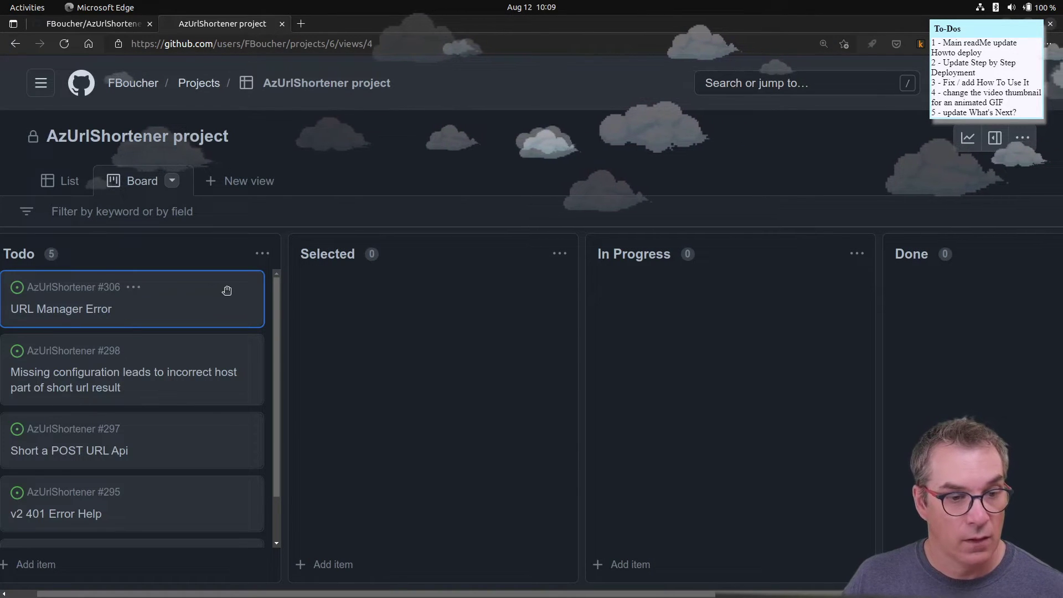
{"action": "key", "text": "e"}
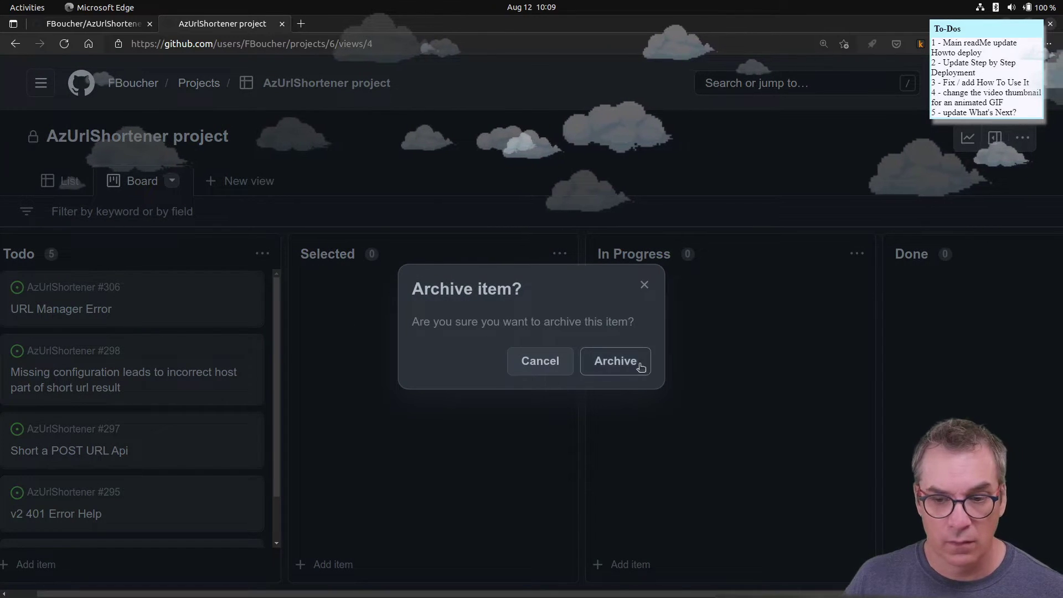
{"action": "left_click", "coordinate": [638, 363]}
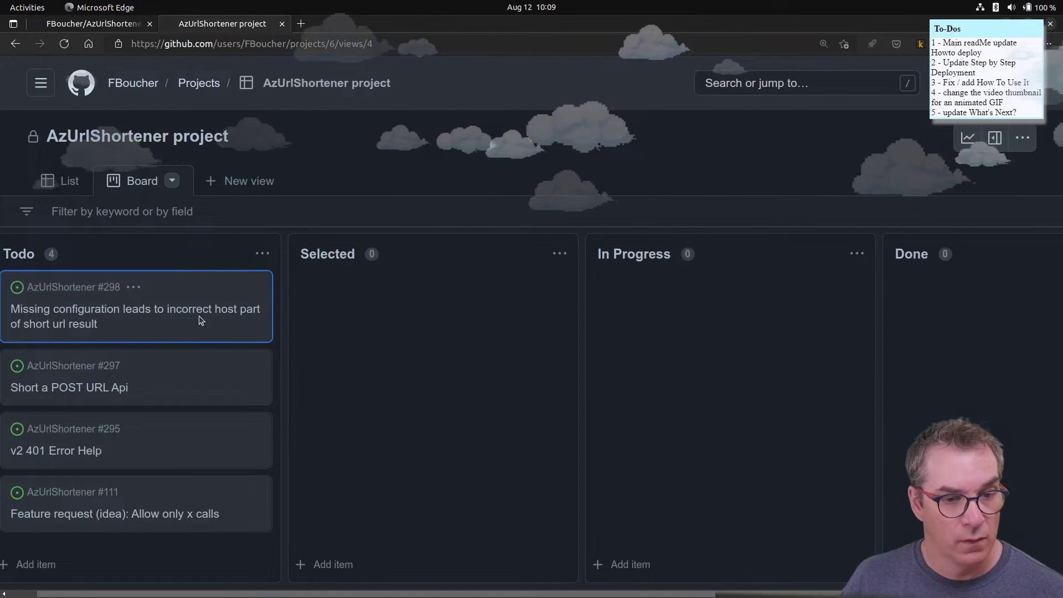
{"action": "key", "text": "e"}
{"action": "left_click", "coordinate": [621, 361]}
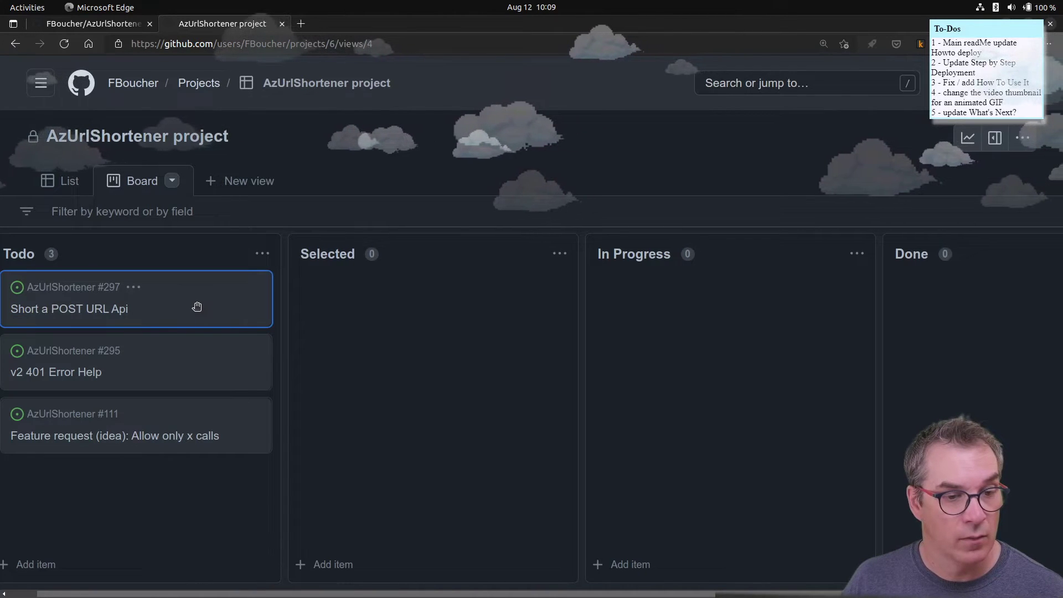
{"action": "key", "text": "e"}
{"action": "left_click", "coordinate": [610, 363]}
{"action": "left_click", "coordinate": [159, 322]}
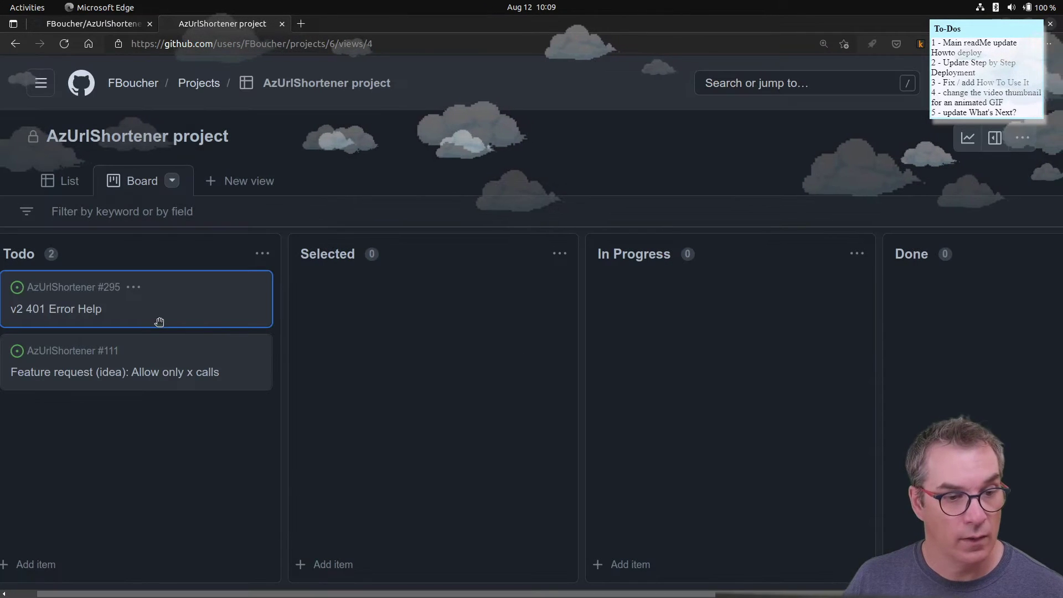
{"action": "key", "text": "e"}
{"action": "left_click", "coordinate": [612, 360]}
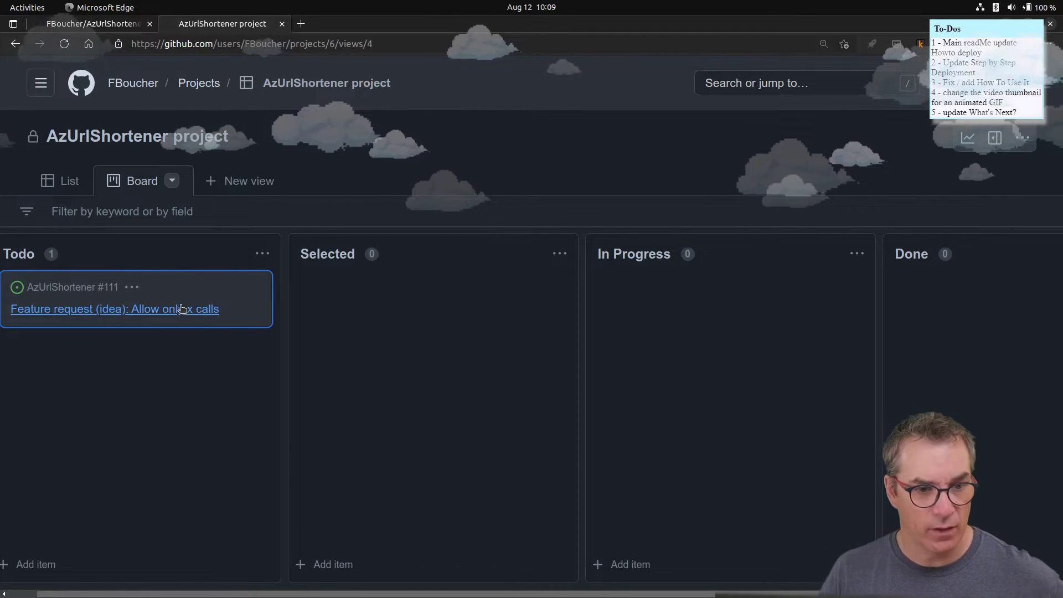
- Review the details of remaining issue #111, then close its side panel
{"action": "left_click", "coordinate": [176, 310]}
{"action": "scroll", "coordinate": [286, 309], "scroll_direction": "down", "scroll_amount": 3}
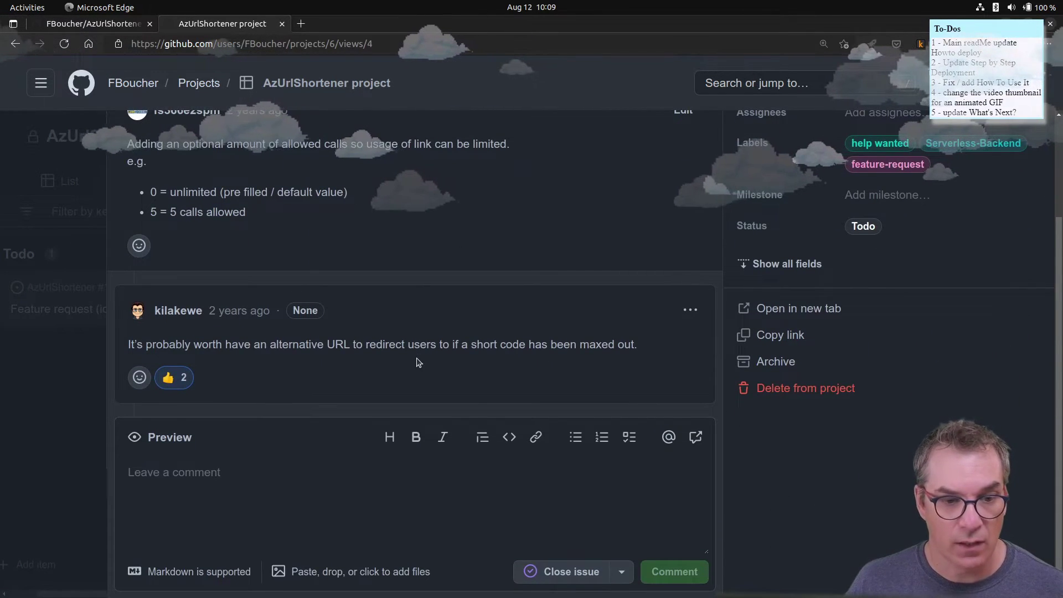
{"action": "scroll", "coordinate": [419, 363], "scroll_direction": "up", "scroll_amount": 3}
{"action": "left_click", "coordinate": [1019, 148]}
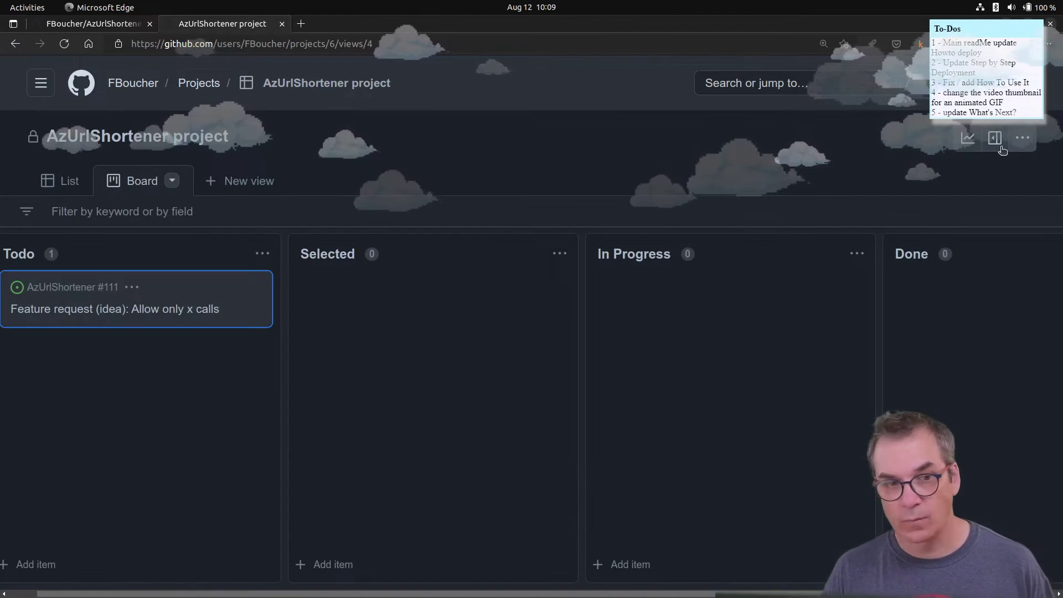
{"action": "mouse_move", "coordinate": [238, 596]}
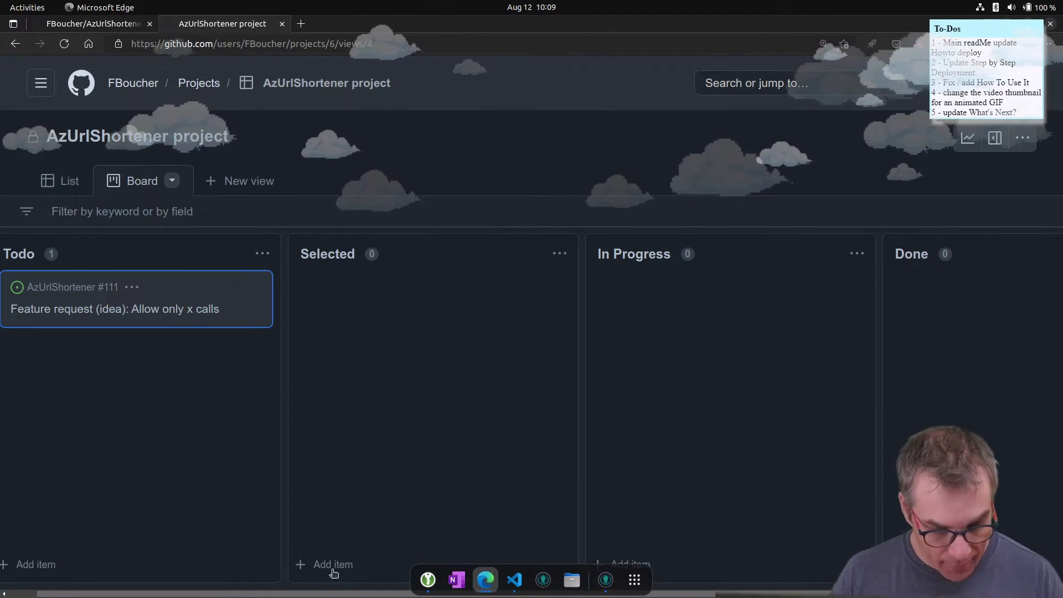
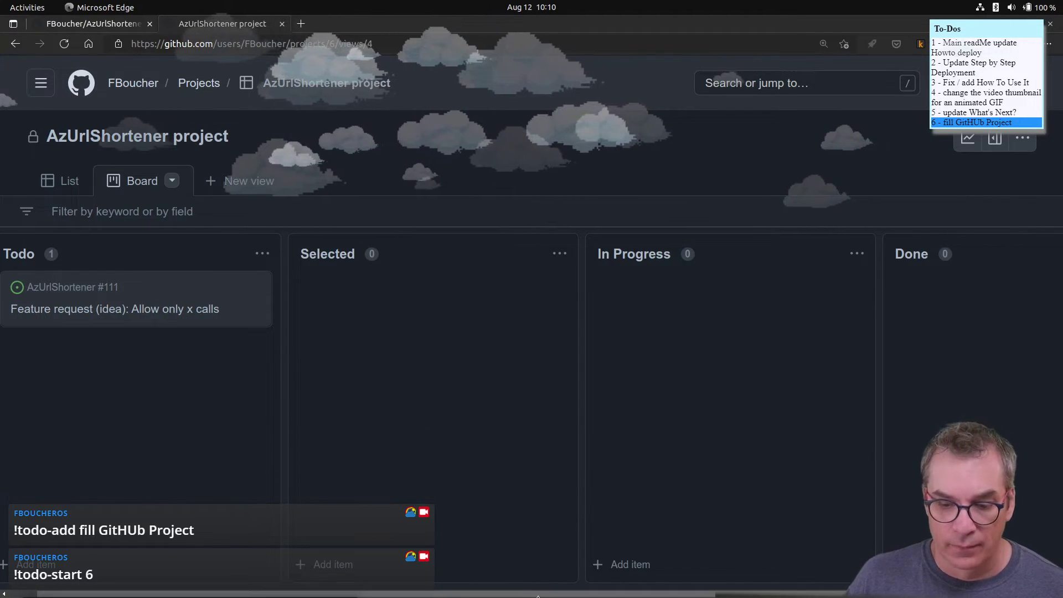
- Bring GitKraken forward, shift its window slightly left, then switch back to Visual Studio Code
{"action": "mouse_move", "coordinate": [534, 595]}
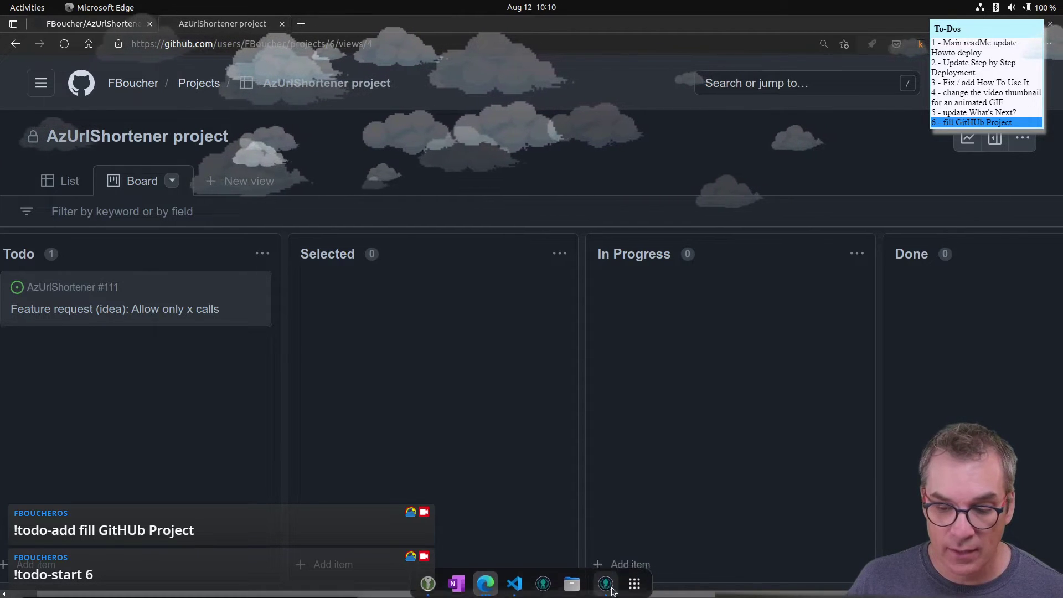
{"action": "left_click", "coordinate": [543, 591]}
{"action": "left_click_drag", "start_coordinate": [598, 59], "coordinate": [489, 50]}
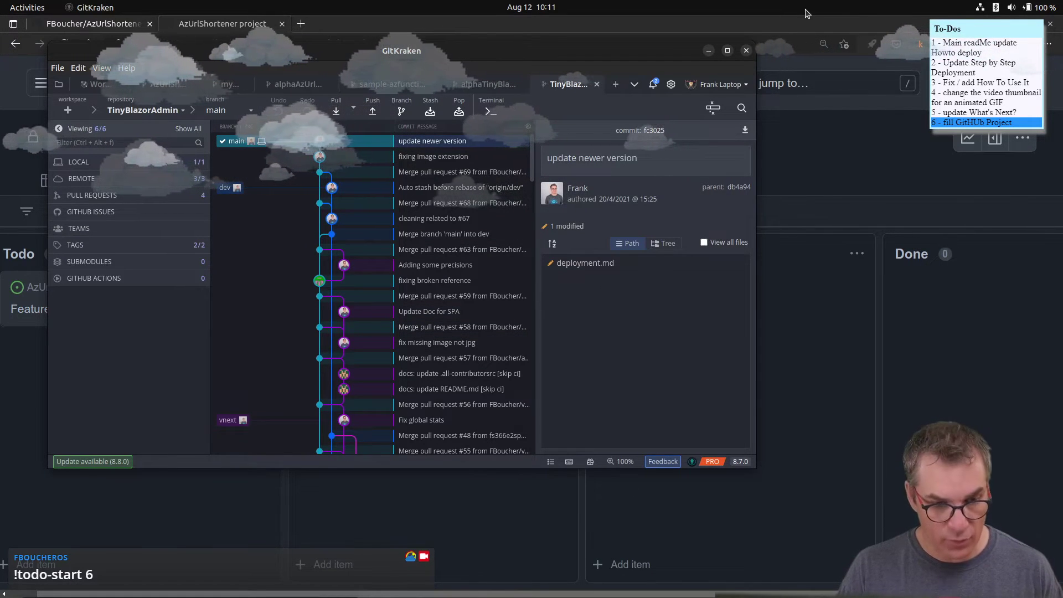
{"action": "key", "text": "alt+Tab"}
{"action": "key", "text": "alt+Tab"}
{"action": "key", "text": "alt+Tab"}
{"action": "key", "text": "alt+Tab"}
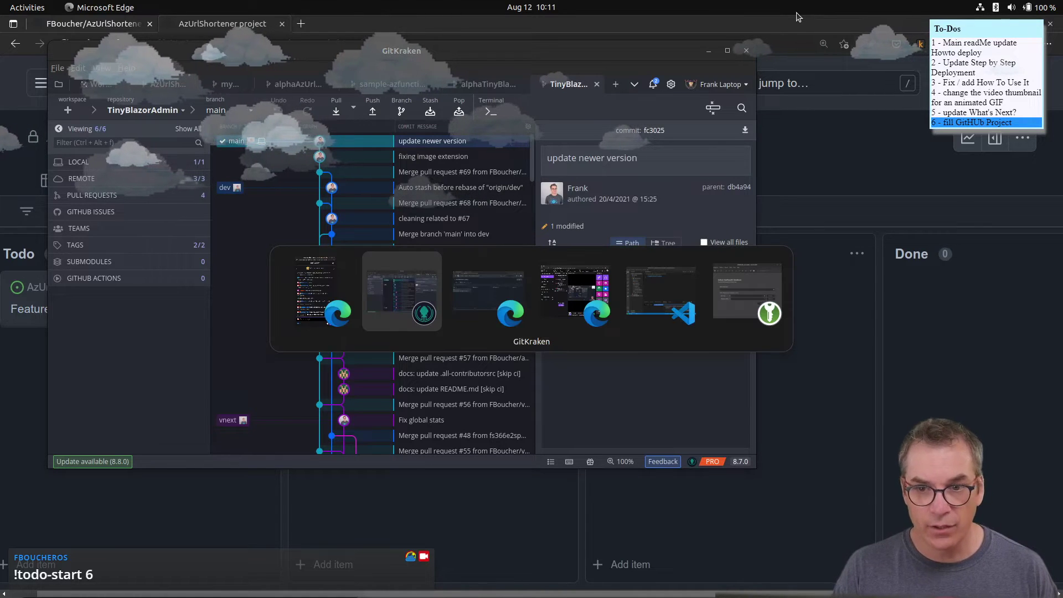
{"action": "key", "text": "alt+Tab"}
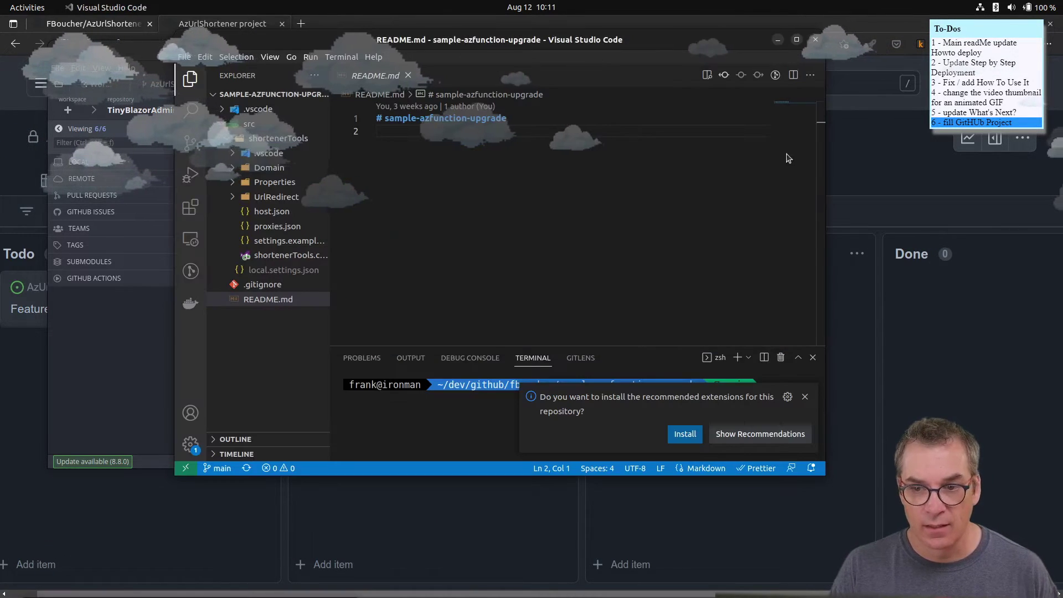
- Dismiss the extensions suggestion, open GitLens Home with a wider side panel, and maximize the window
{"action": "left_click", "coordinate": [804, 396]}
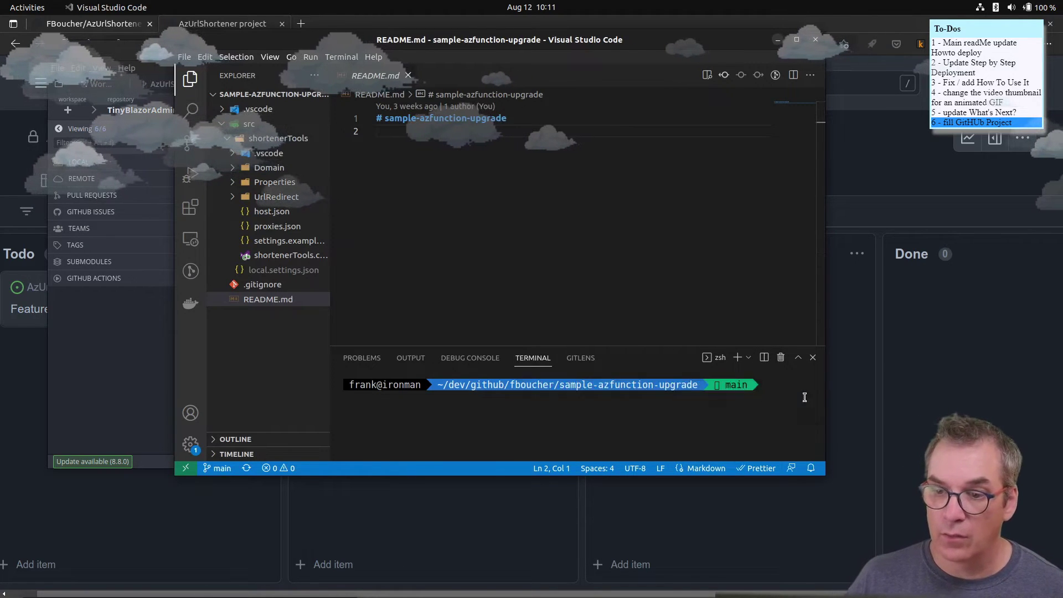
{"action": "left_click", "coordinate": [190, 275]}
{"action": "left_click_drag", "start_coordinate": [340, 260], "coordinate": [437, 260]}
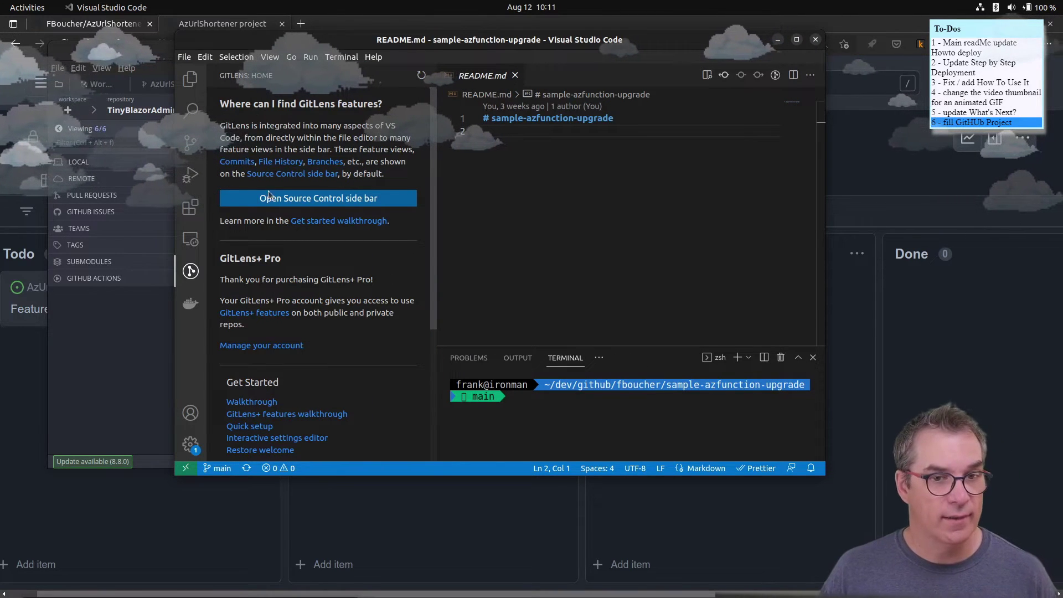
{"action": "double_click", "coordinate": [515, 40]}
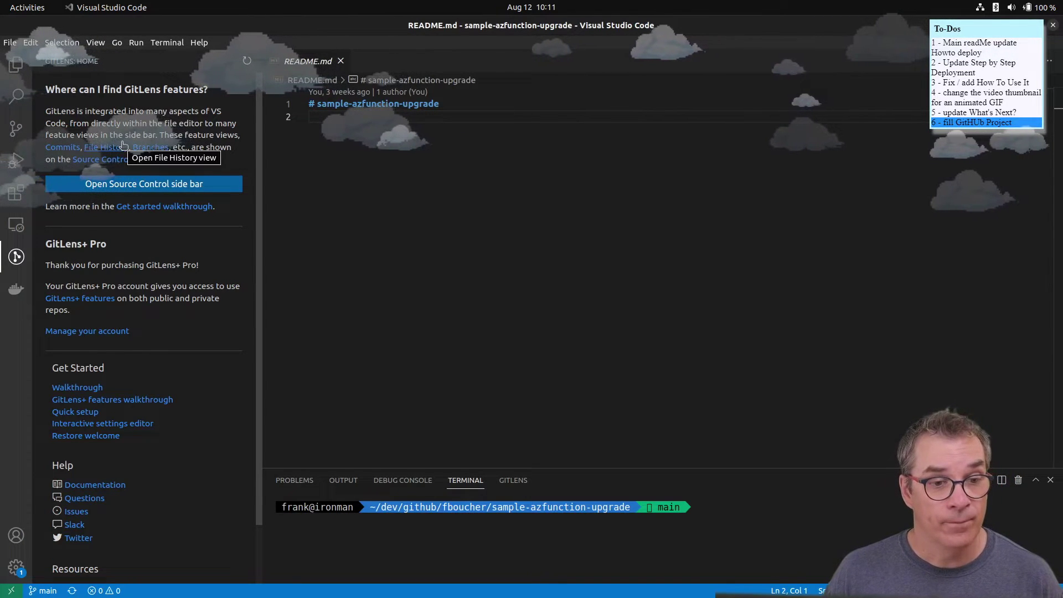
- Open the GitLens+ features walkthrough and close README.md
{"action": "left_click_drag", "start_coordinate": [46, 242], "coordinate": [122, 246]}
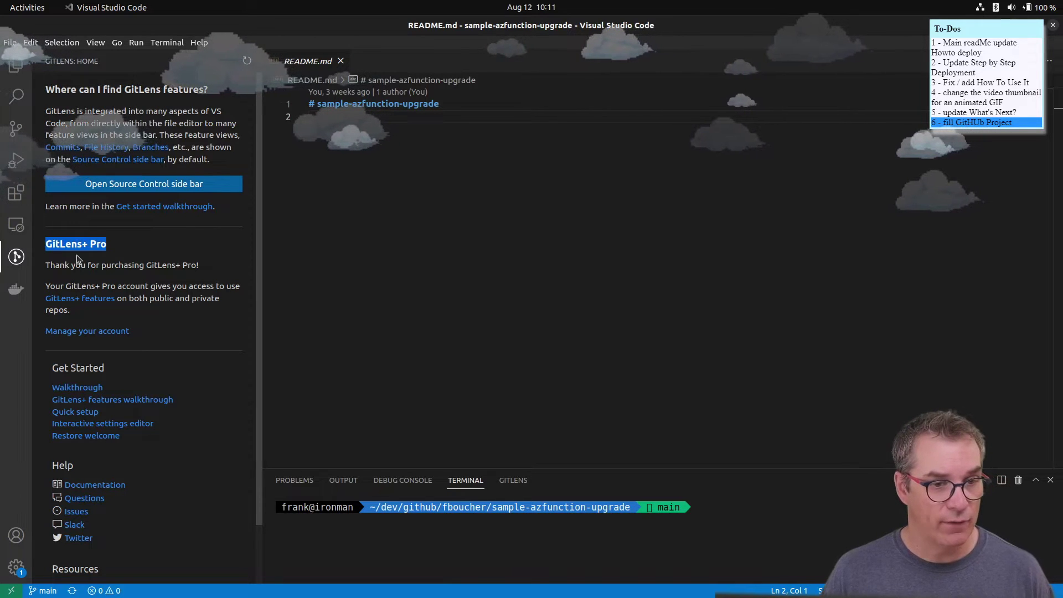
{"action": "scroll", "coordinate": [191, 301], "scroll_direction": "down", "scroll_amount": 2}
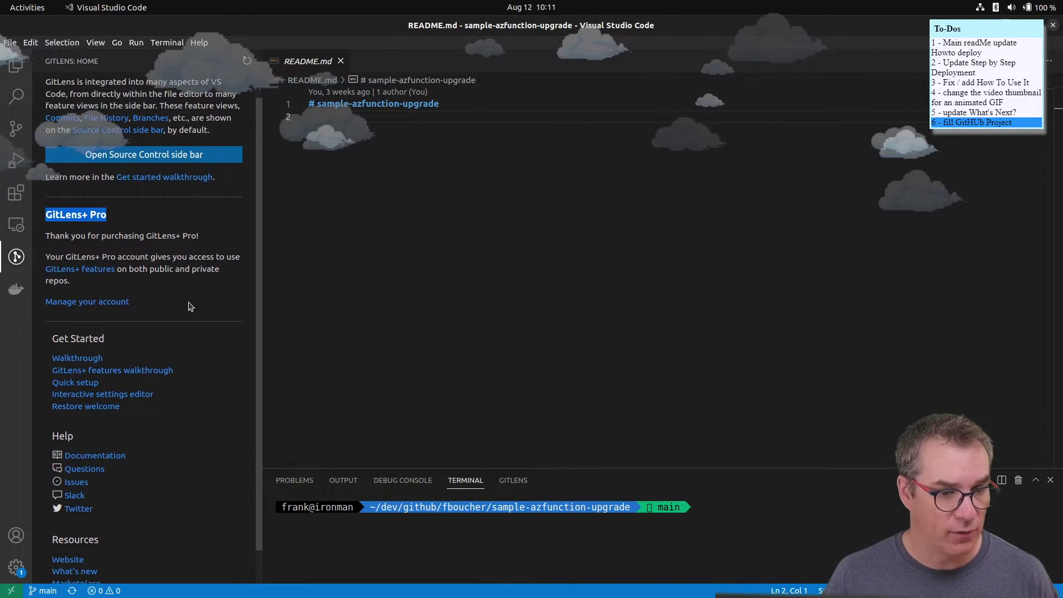
{"action": "scroll", "coordinate": [189, 308], "scroll_direction": "up", "scroll_amount": 2}
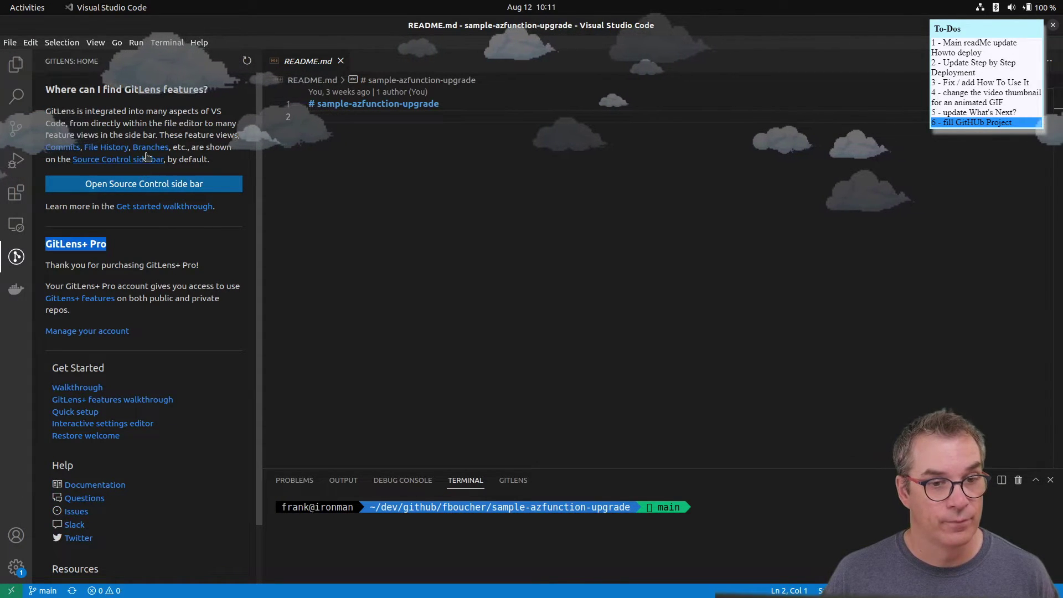
{"action": "left_click", "coordinate": [162, 406]}
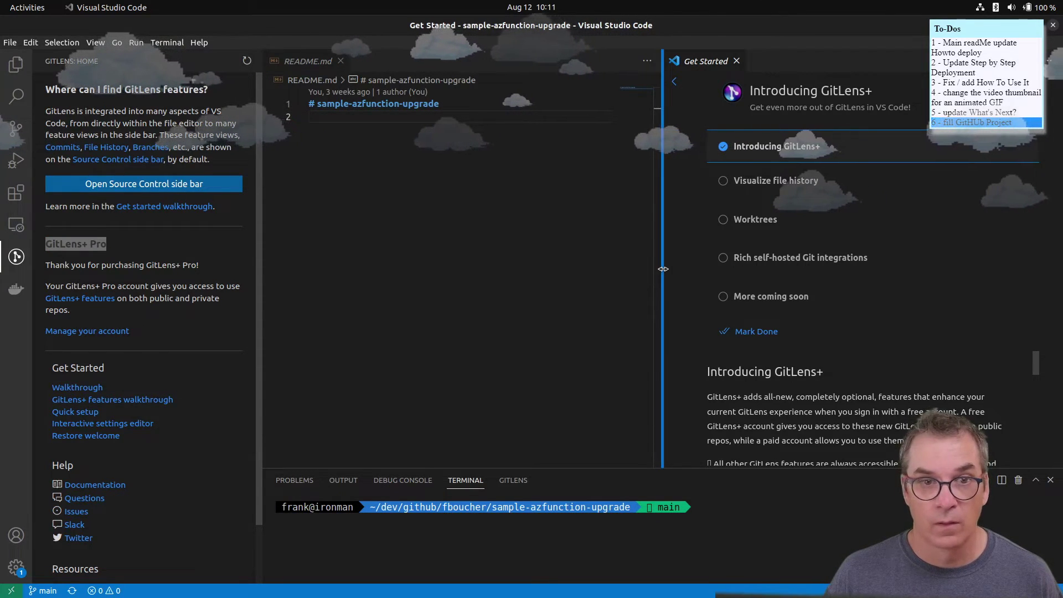
{"action": "left_click", "coordinate": [341, 61]}
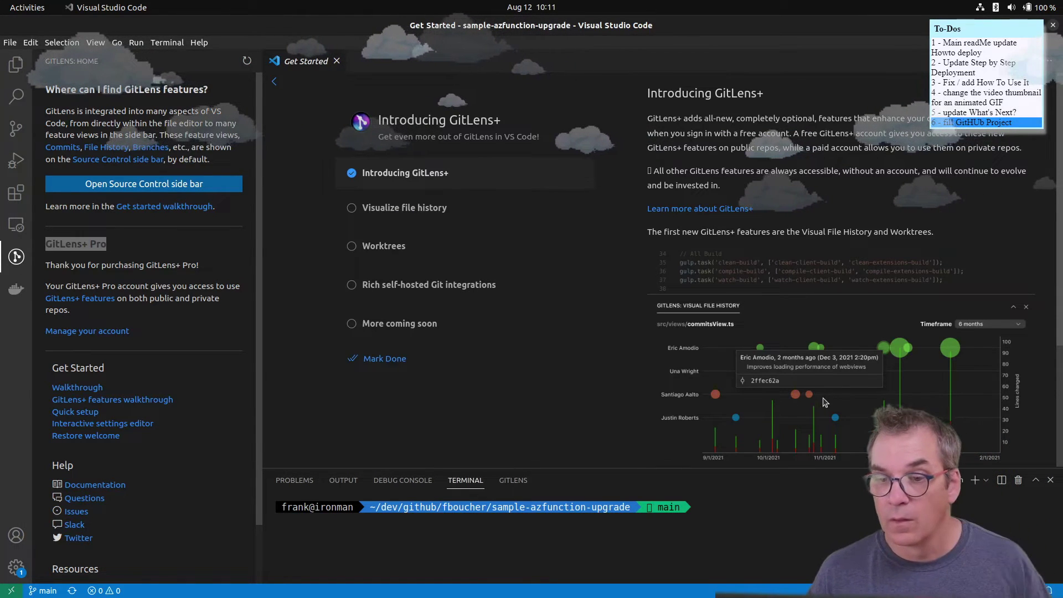
- Browse the walkthrough and the branch picker without switching branches, then bring GitKraken forward
{"action": "scroll", "coordinate": [812, 366], "scroll_direction": "down", "scroll_amount": 1}
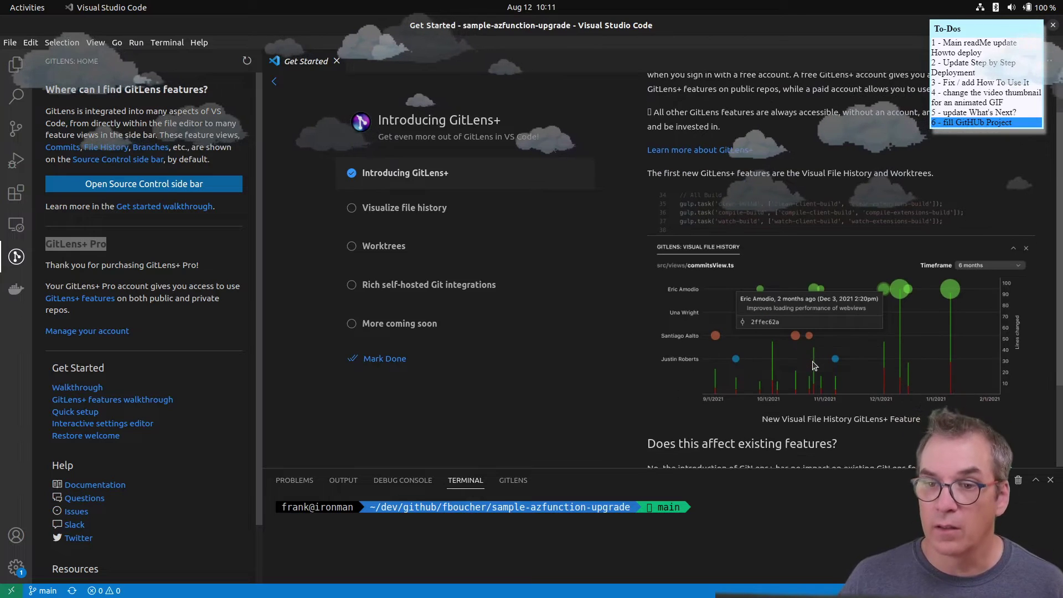
{"action": "scroll", "coordinate": [763, 436], "scroll_direction": "down", "scroll_amount": 1}
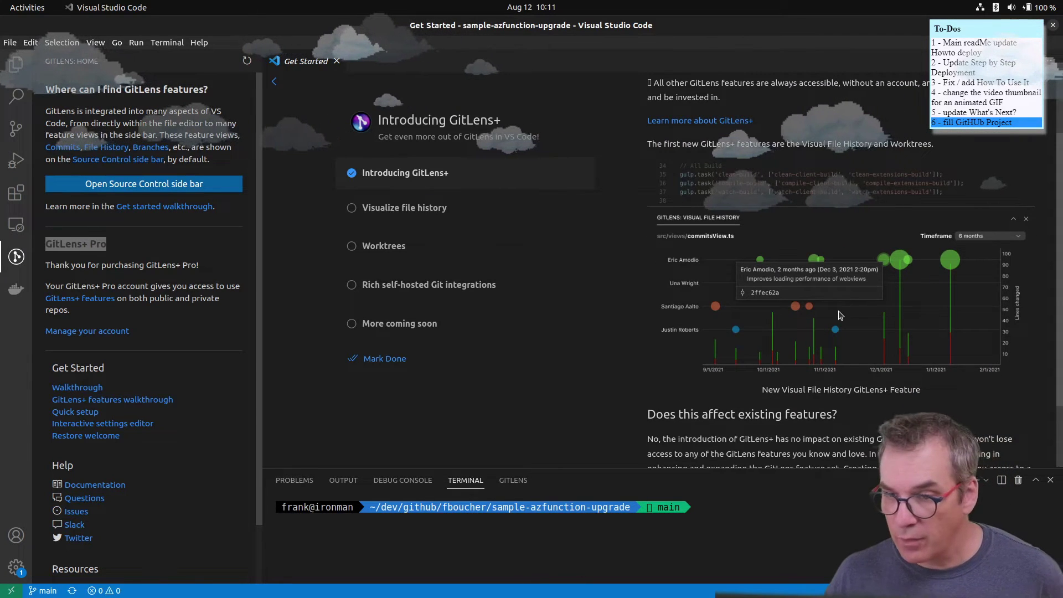
{"action": "scroll", "coordinate": [775, 399], "scroll_direction": "down", "scroll_amount": 3}
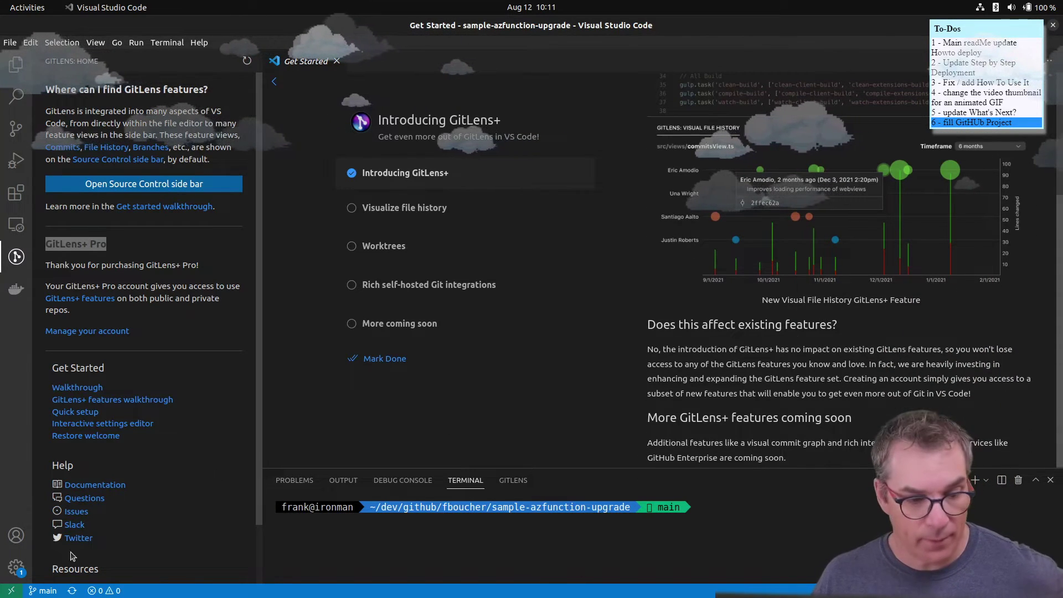
{"action": "left_click", "coordinate": [42, 590]}
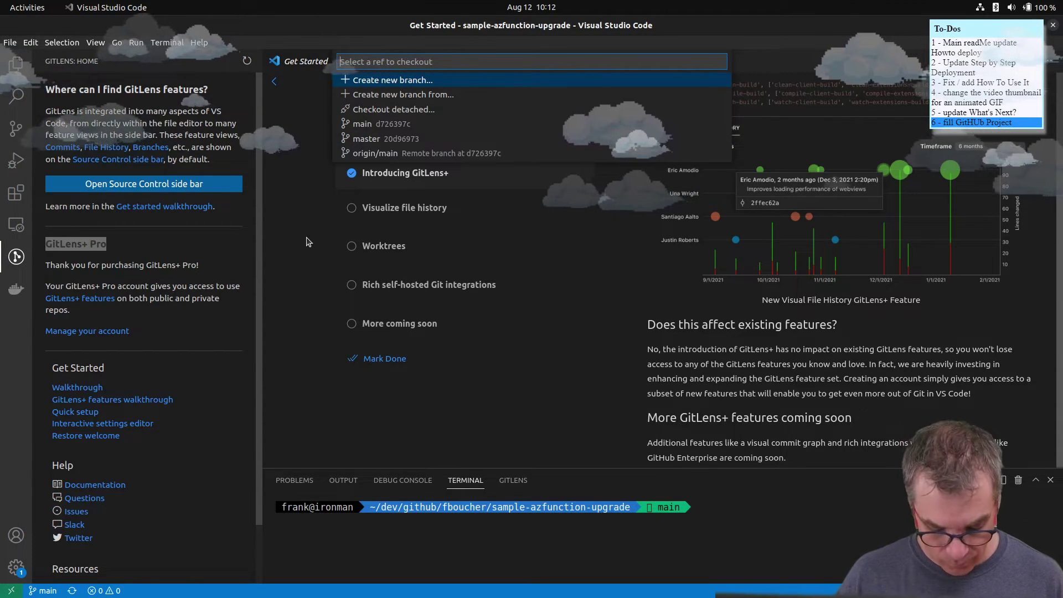
{"action": "type", "text": "o"}
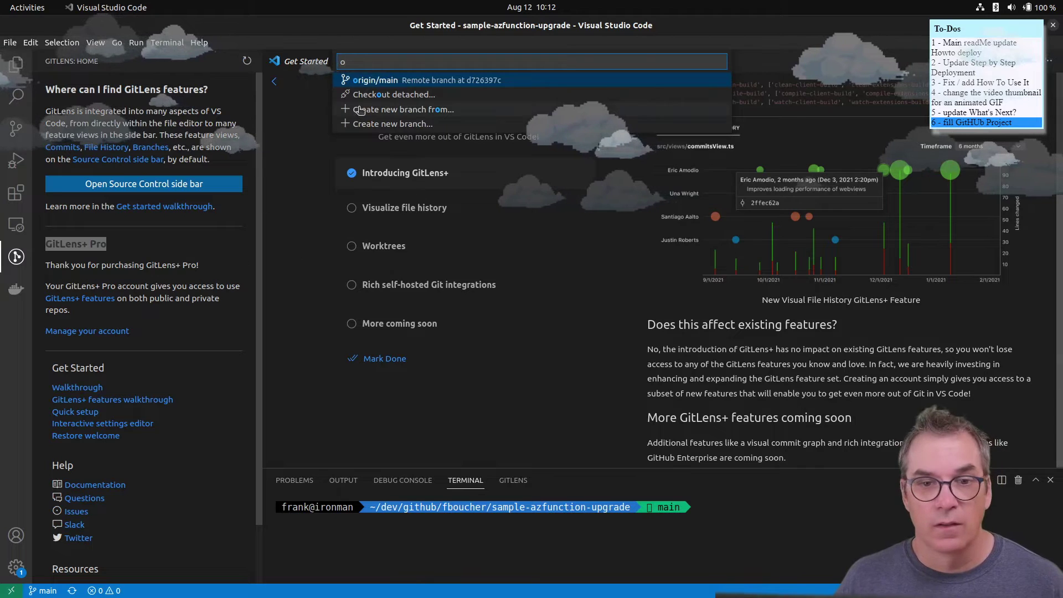
{"action": "key", "text": "Escape"}
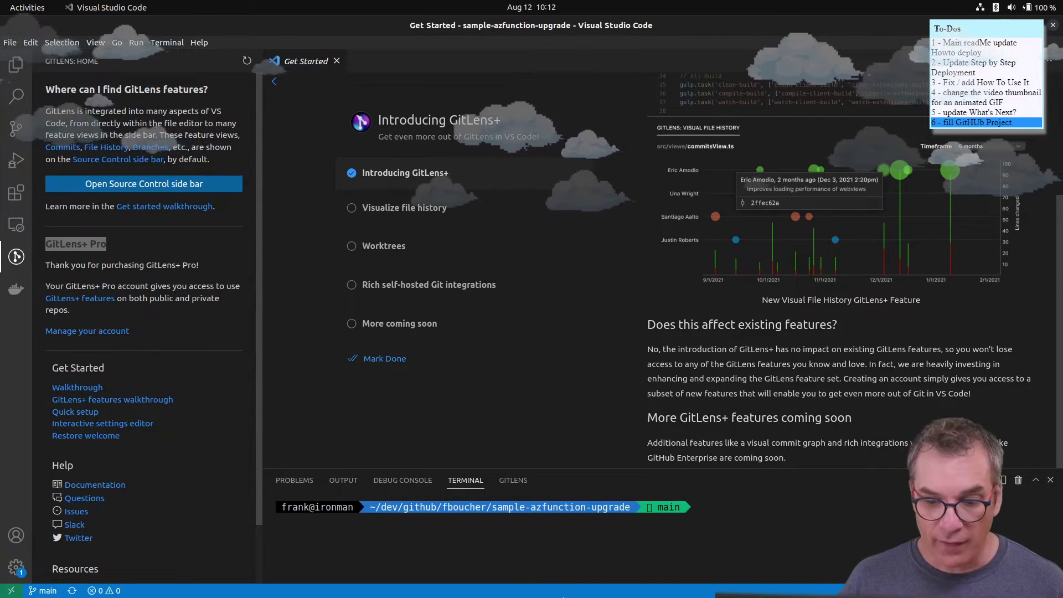
{"action": "left_click", "coordinate": [606, 579]}
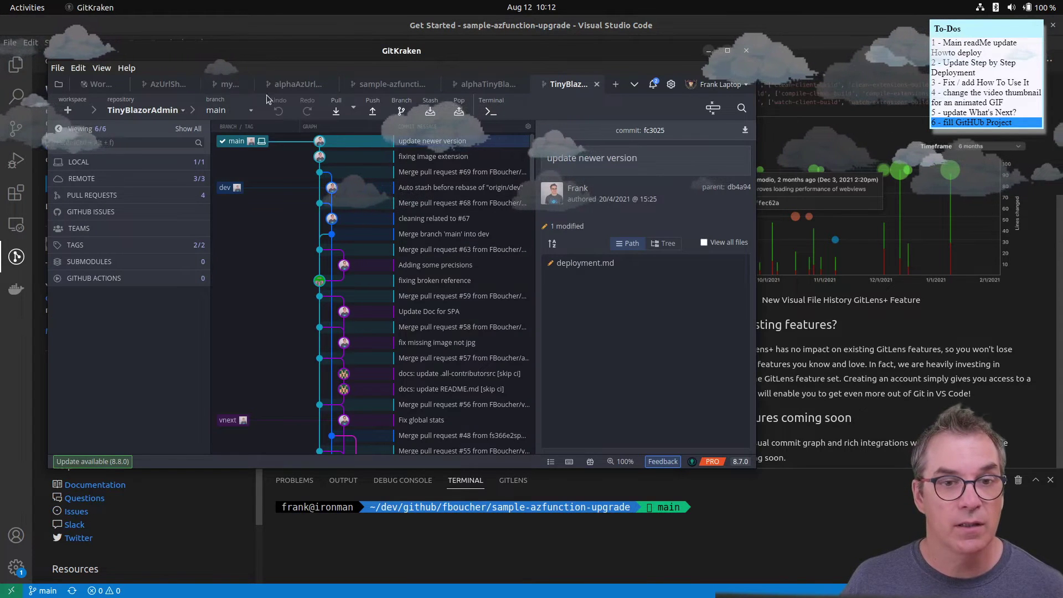
- Show AzUrlShortener's commit history in GitKraken, check VS Code's Explorer and File menu, then return to GitKraken
{"action": "left_click", "coordinate": [166, 83]}
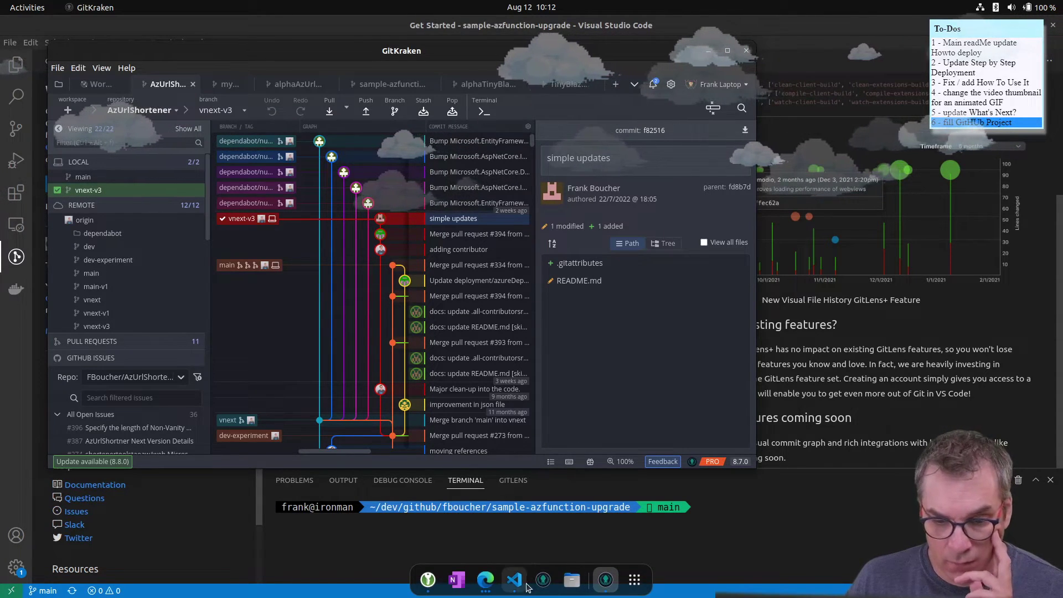
{"action": "left_click", "coordinate": [523, 582]}
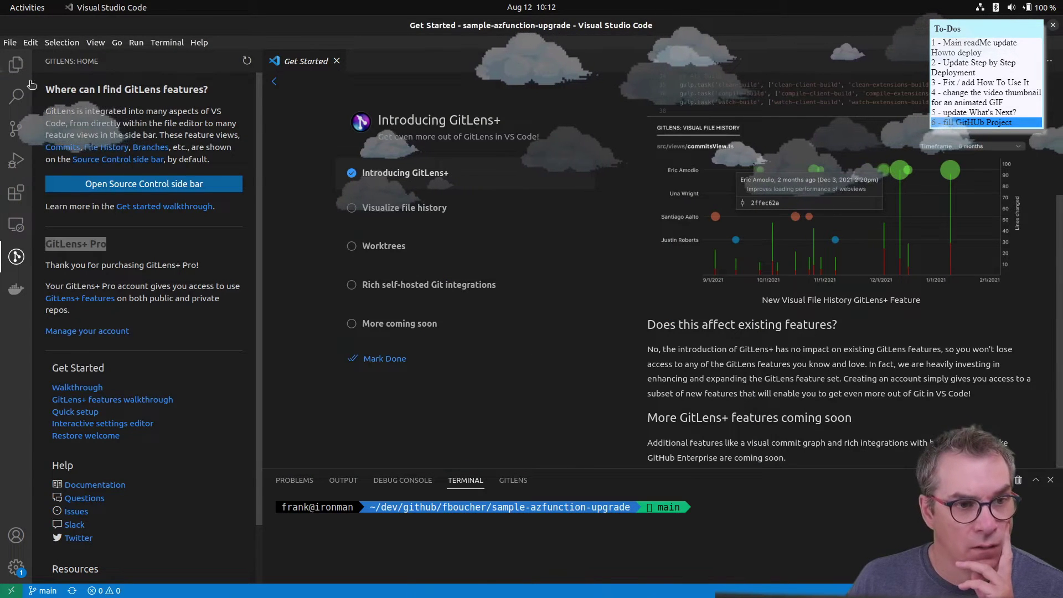
{"action": "left_click", "coordinate": [16, 64]}
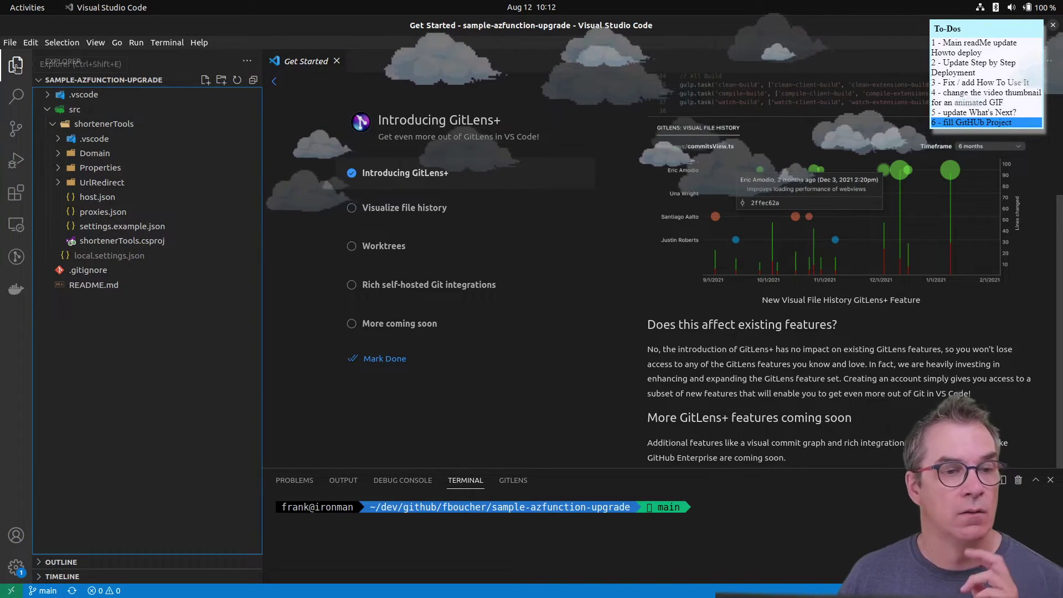
{"action": "left_click", "coordinate": [10, 44]}
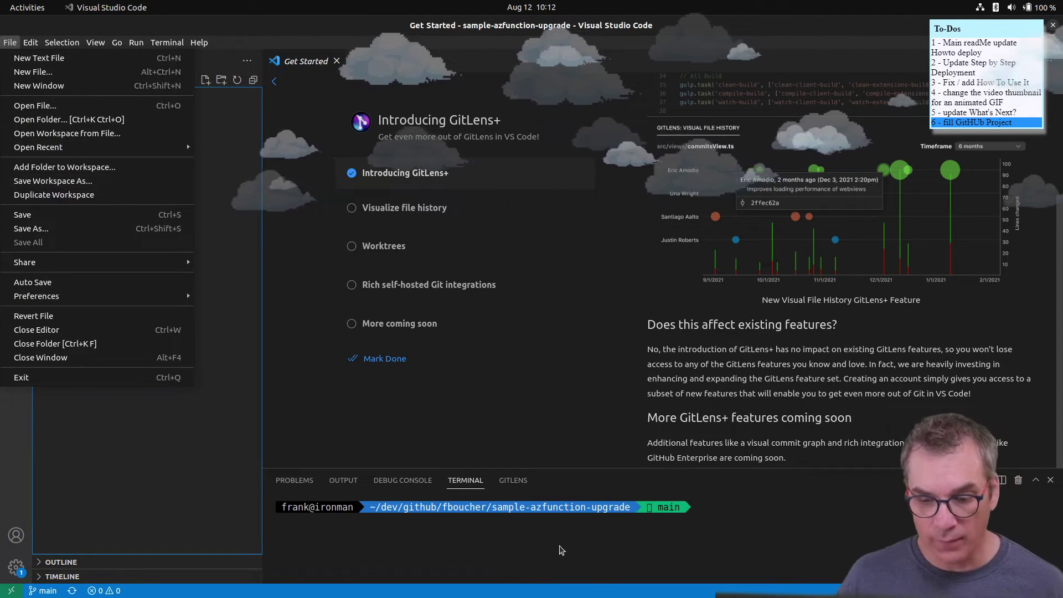
{"action": "left_click", "coordinate": [319, 546]}
{"action": "left_click", "coordinate": [545, 579]}
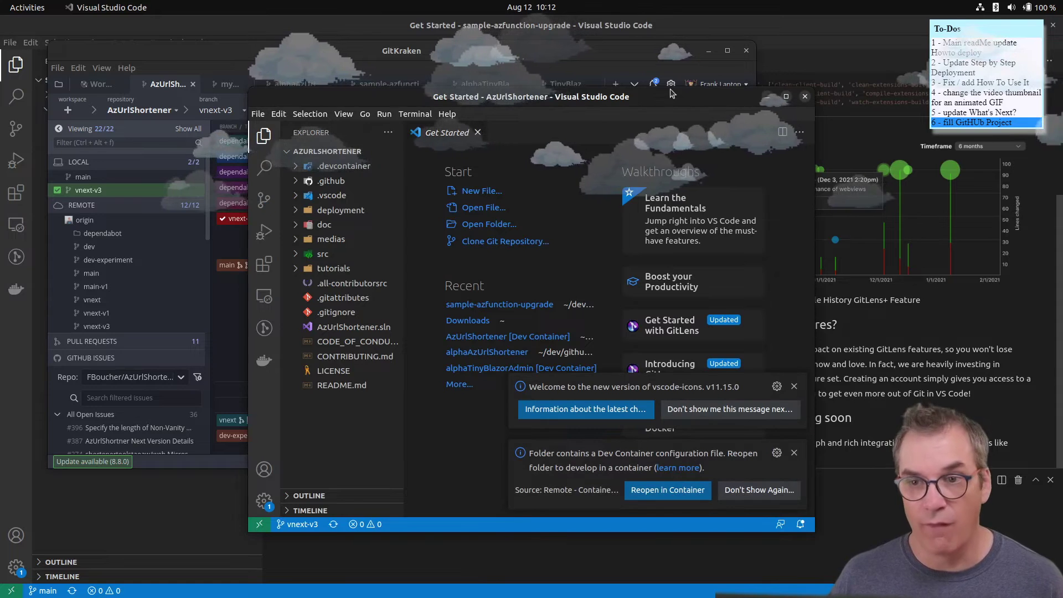
- Reposition the AzUrlShortener VS Code window and dismiss the container and extensions suggestions
{"action": "left_click_drag", "start_coordinate": [669, 96], "coordinate": [529, 40]}
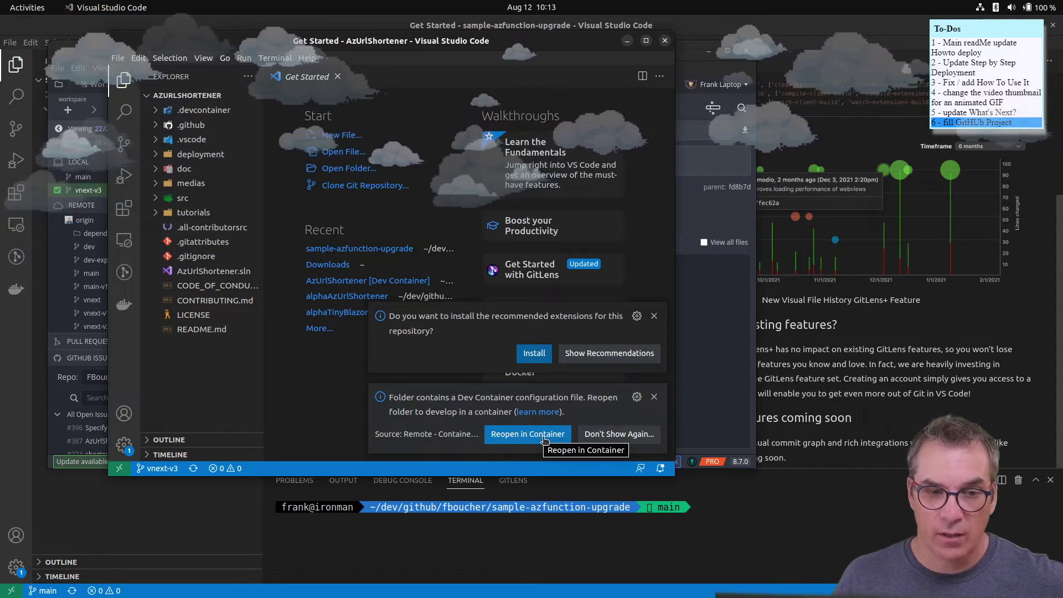
{"action": "left_click", "coordinate": [654, 396]}
{"action": "left_click", "coordinate": [654, 397]}
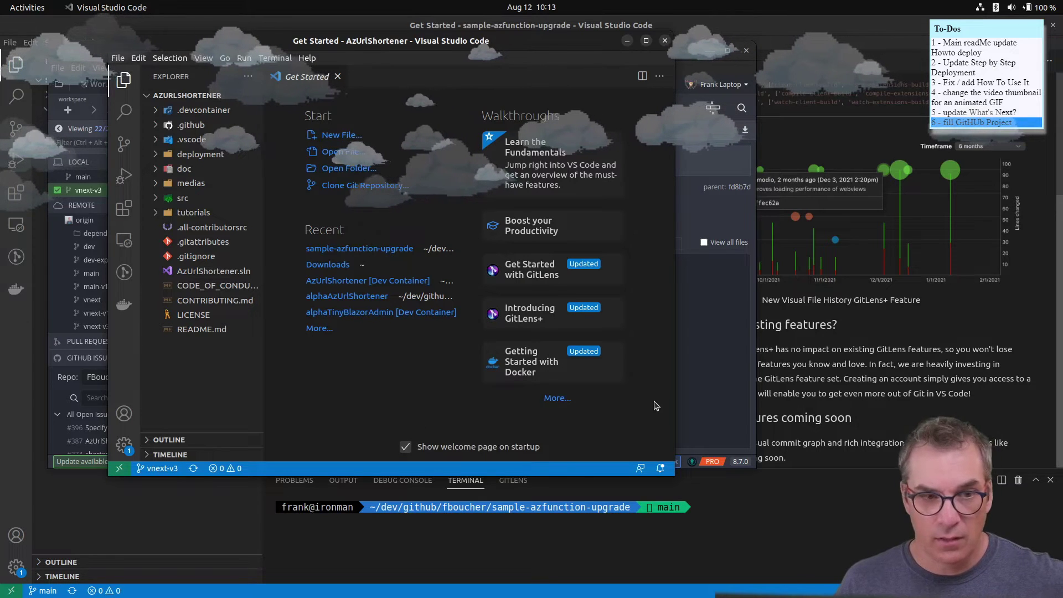
{"action": "left_click_drag", "start_coordinate": [586, 43], "coordinate": [536, 33]}
- Close the sample-azfunction-upgrade VS Code window
{"action": "mouse_move", "coordinate": [524, 596]}
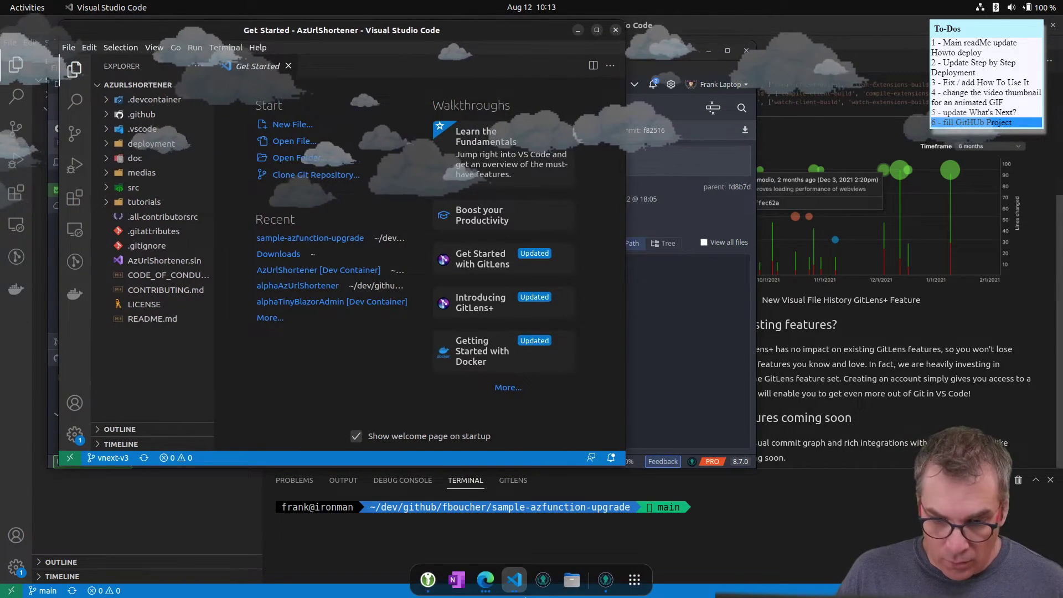
{"action": "left_click", "coordinate": [513, 580]}
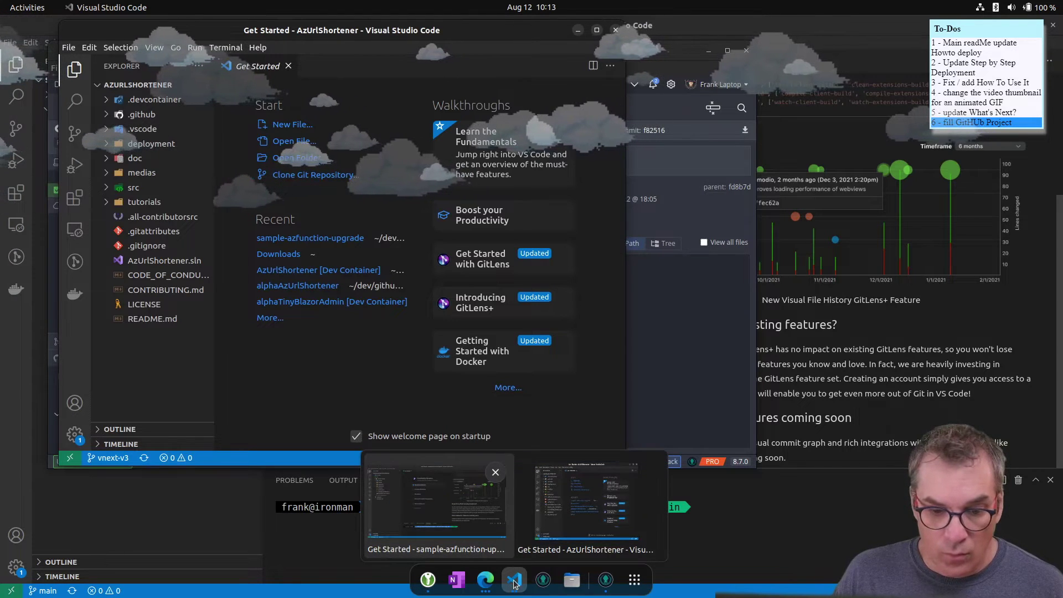
{"action": "left_click", "coordinate": [495, 474]}
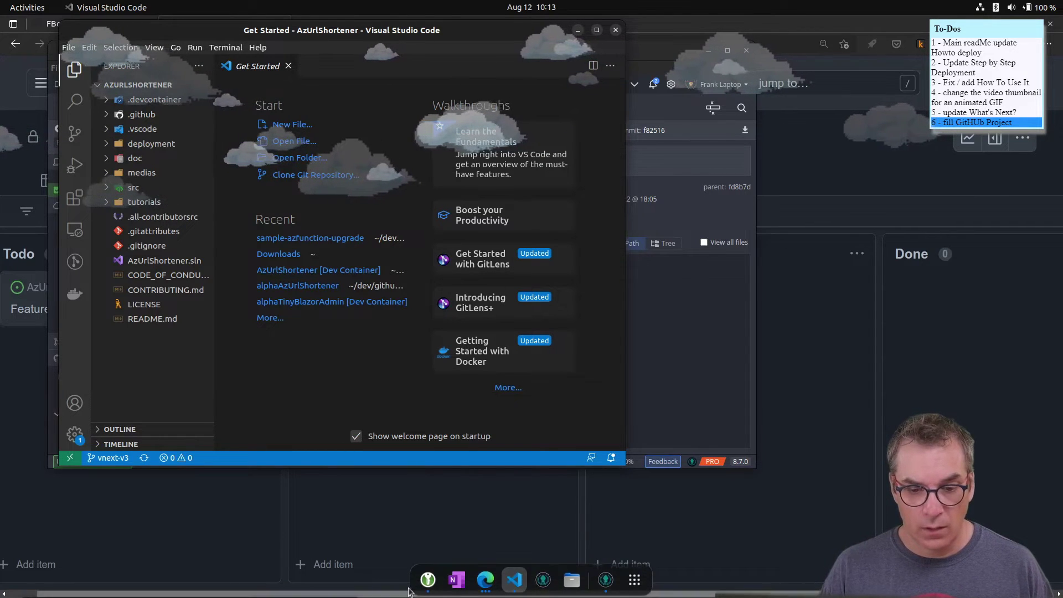
- Dismiss the locked KeePassXC database prompt, then switch to the AzUrlShortener project board
{"action": "left_click", "coordinate": [430, 581]}
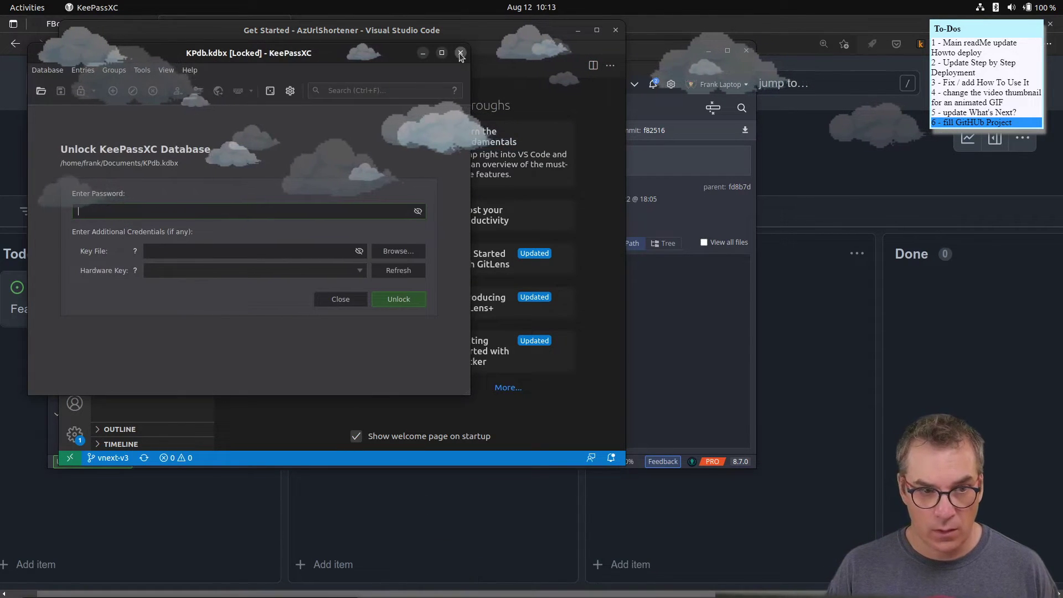
{"action": "left_click", "coordinate": [461, 54]}
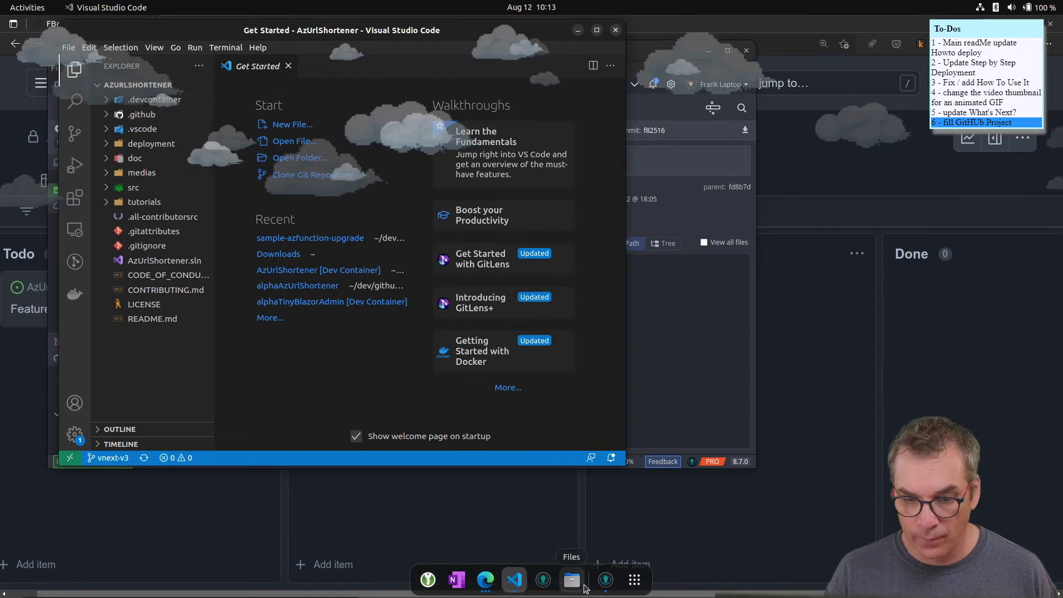
{"action": "left_click", "coordinate": [691, 359]}
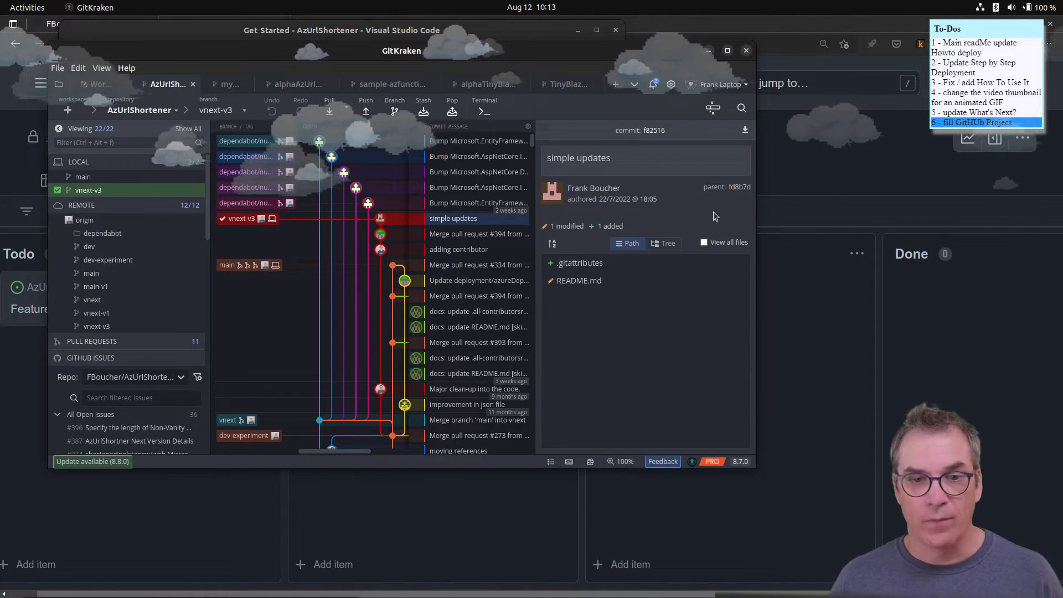
{"action": "mouse_move", "coordinate": [458, 593]}
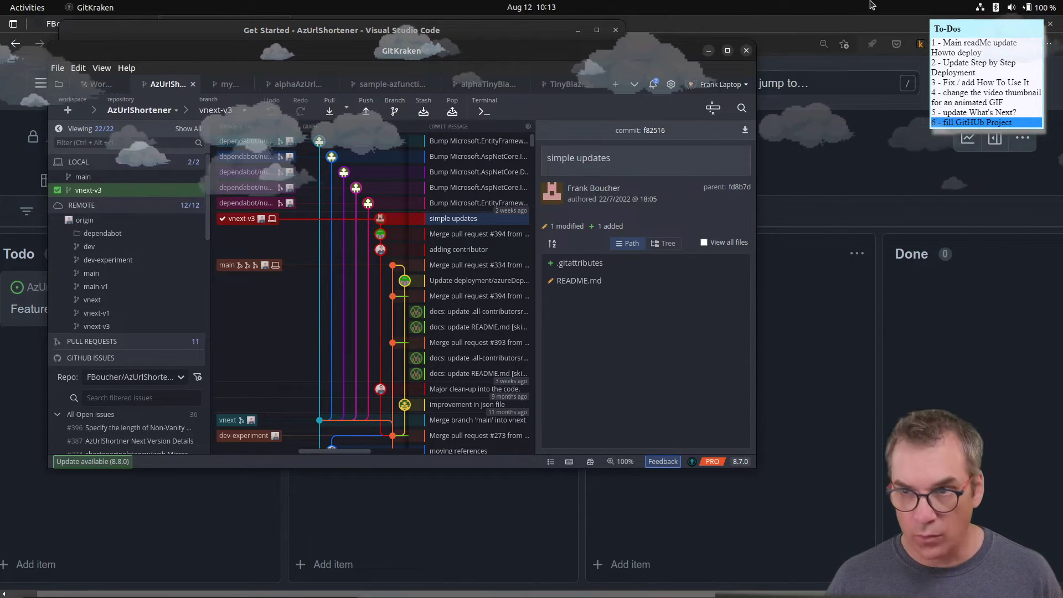
{"action": "left_click", "coordinate": [485, 579]}
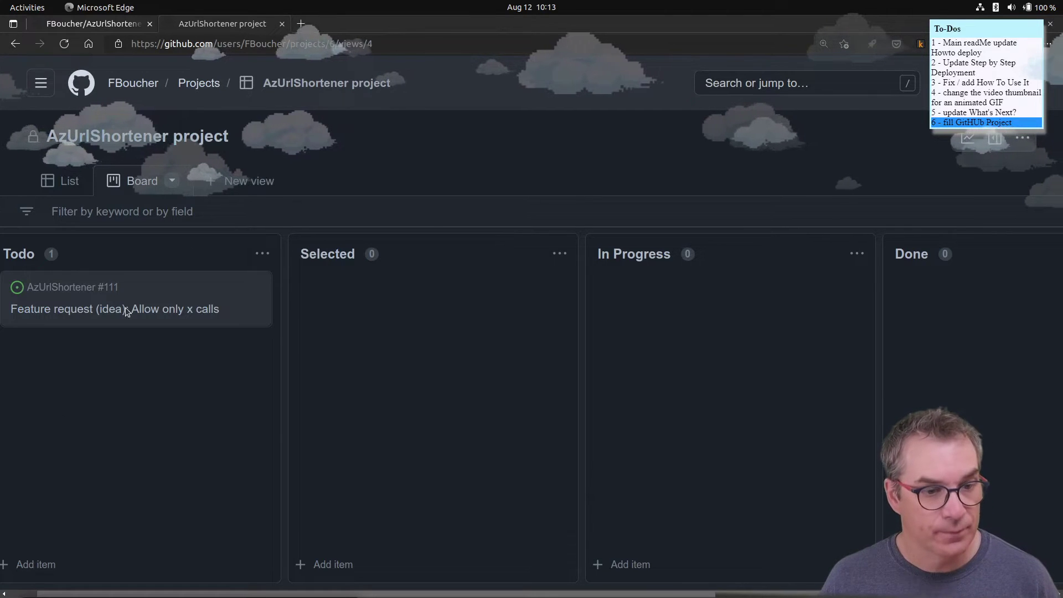
- Add draft cards 'Update What's Next?' and 'UPdate How to Use it section' to Todo
{"action": "left_click", "coordinate": [35, 564]}
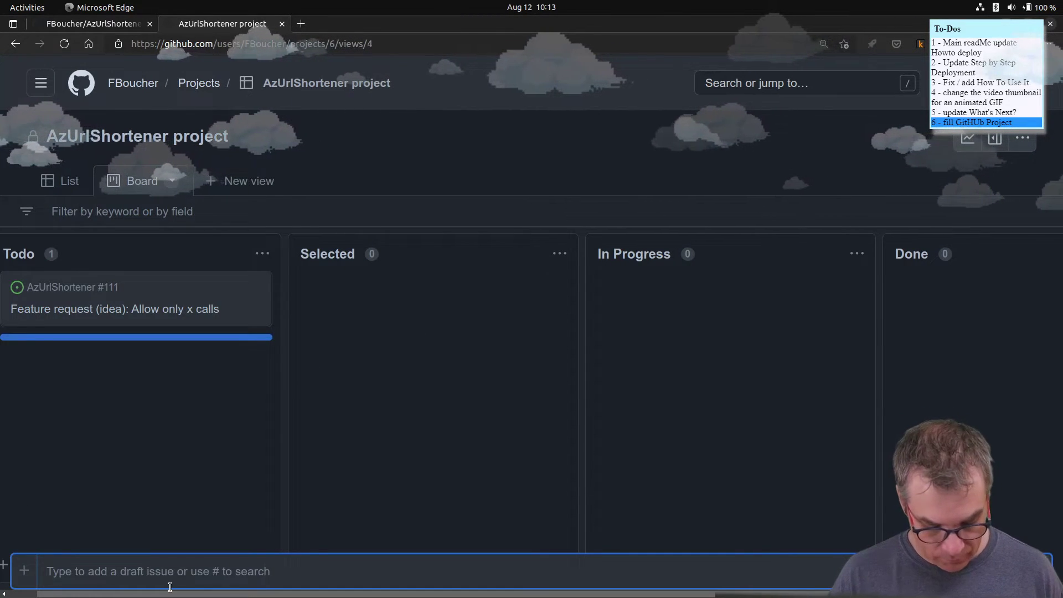
{"action": "type", "text": "update What's Next?"}
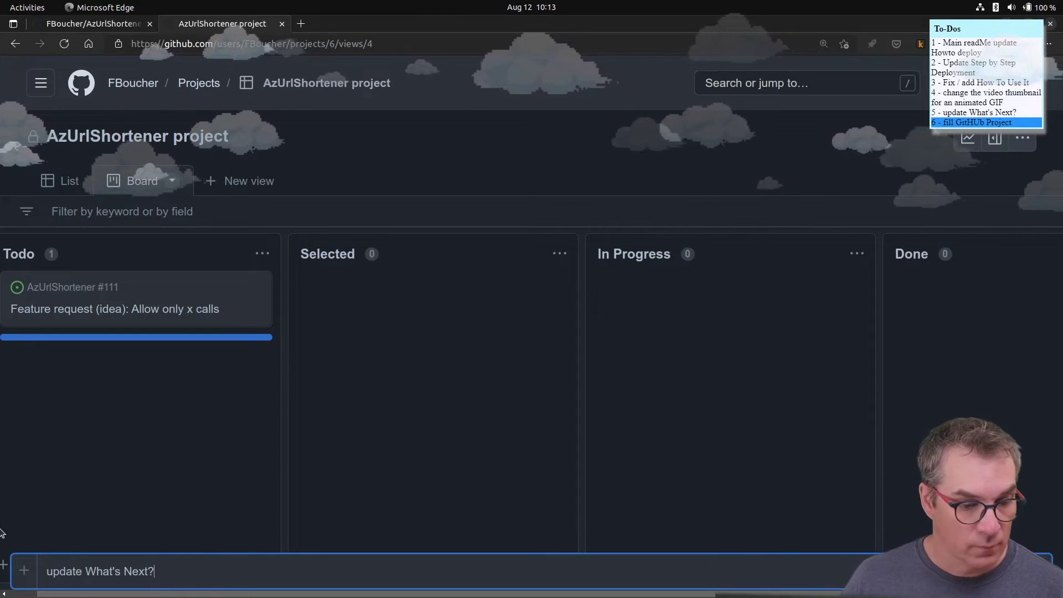
{"action": "left_click_drag", "start_coordinate": [51, 567], "coordinate": [26, 567]}
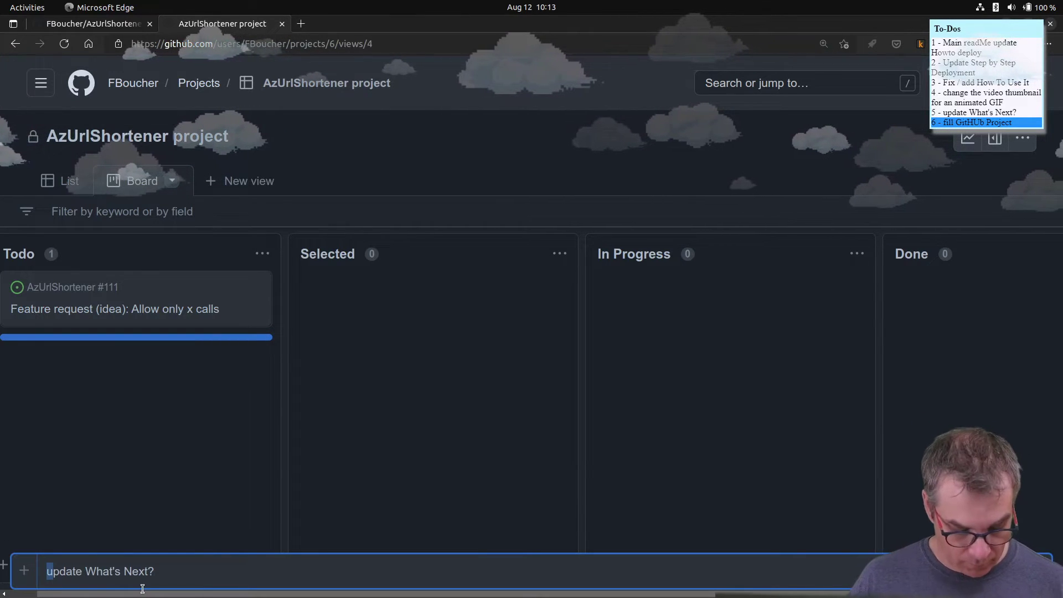
{"action": "type", "text": "U"}
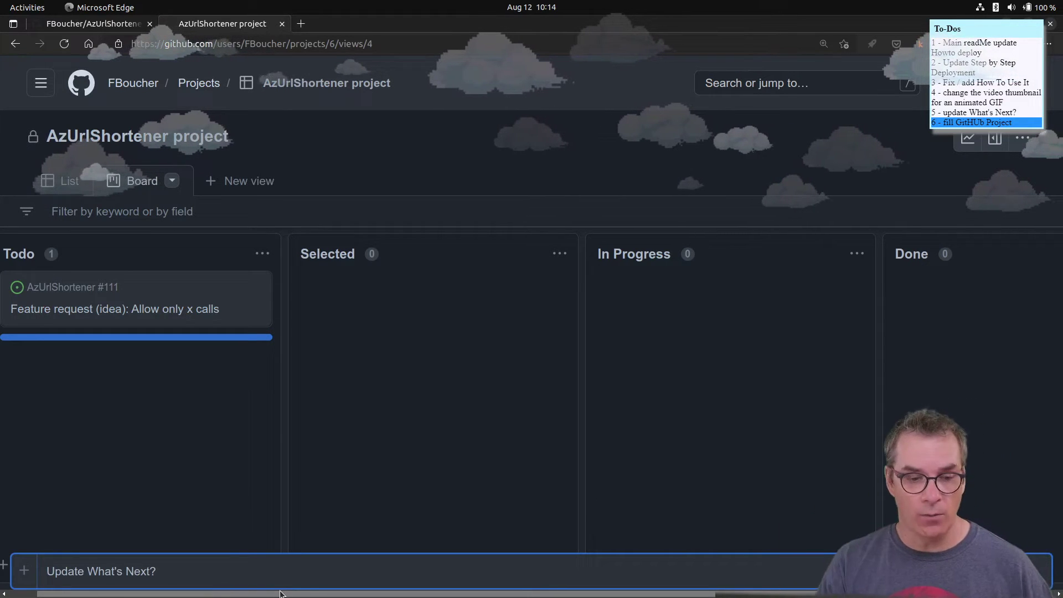
{"action": "key", "text": "Return"}
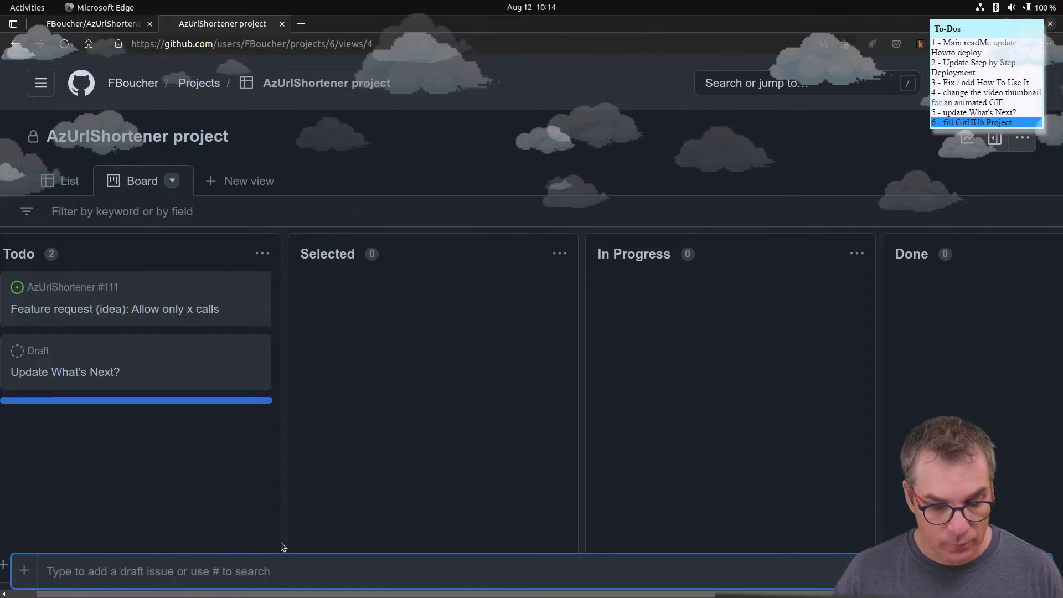
{"action": "type", "text": "UPdate"}
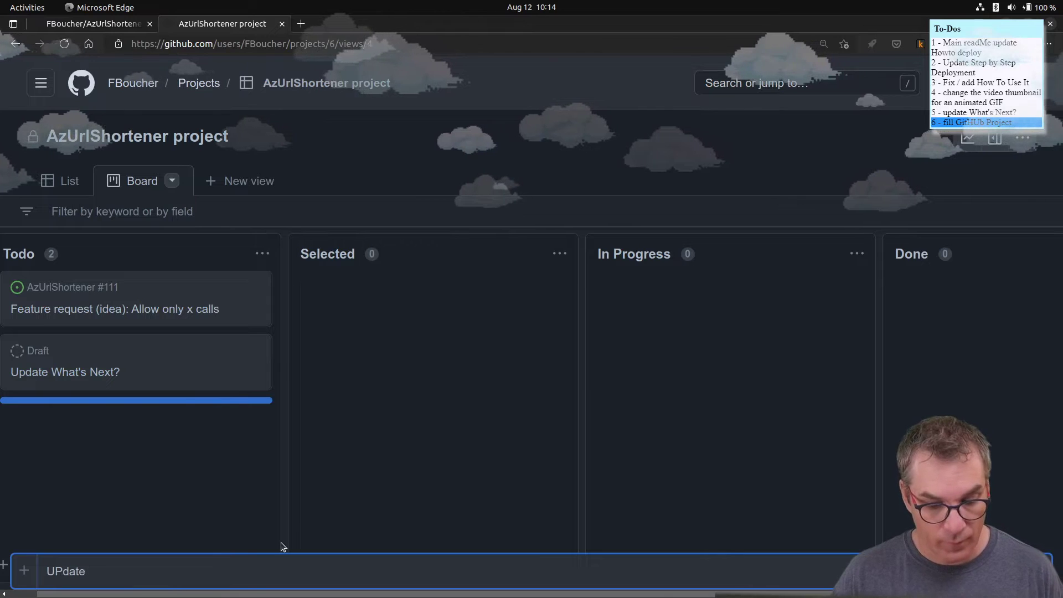
{"action": "type", "text": " How"}
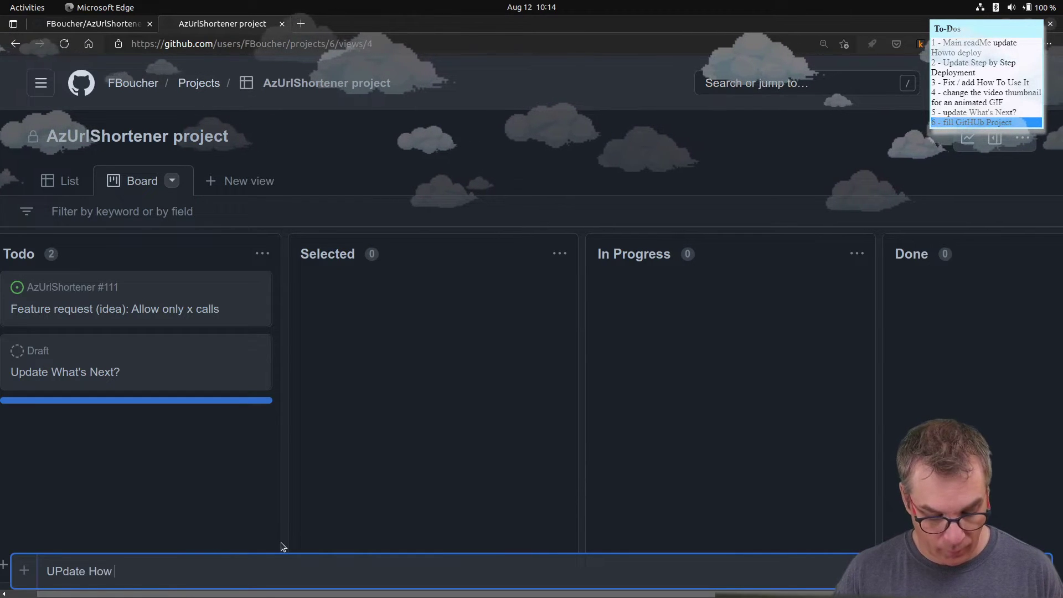
{"action": "type", "text": " to U"}
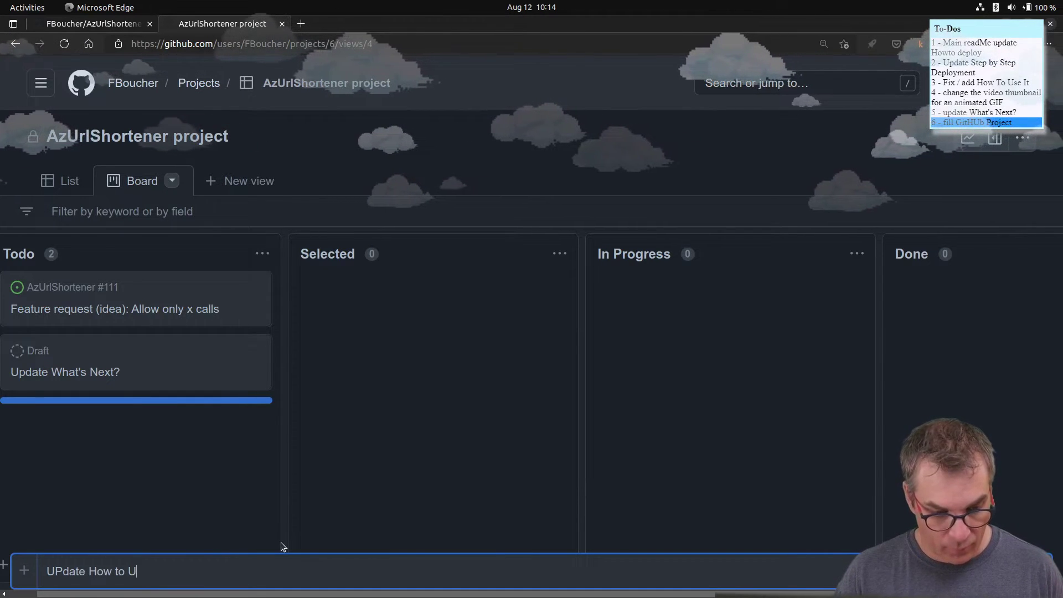
{"action": "type", "text": "se "}
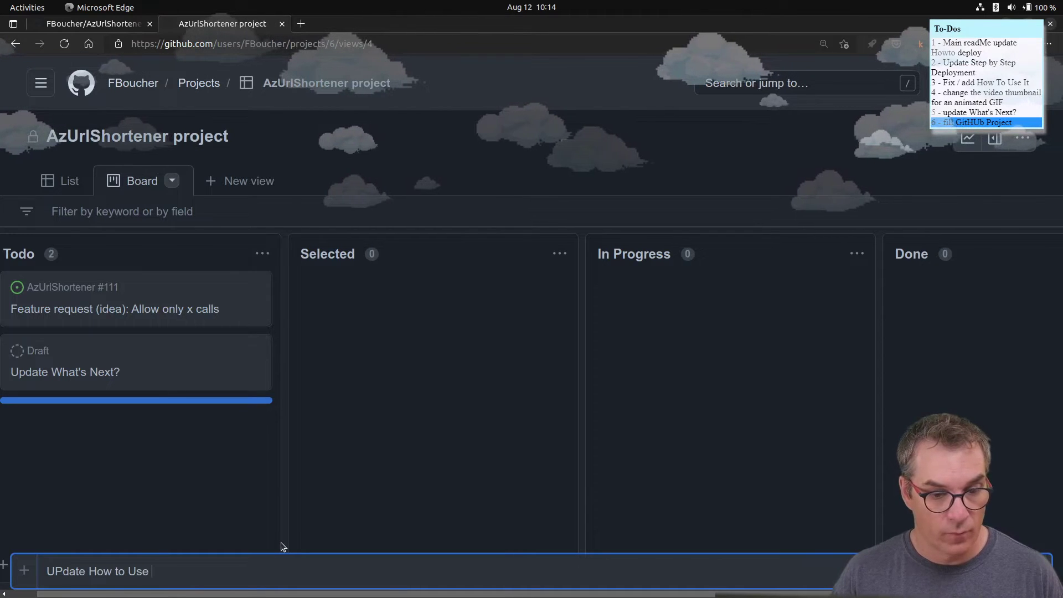
{"action": "type", "text": "it se"}
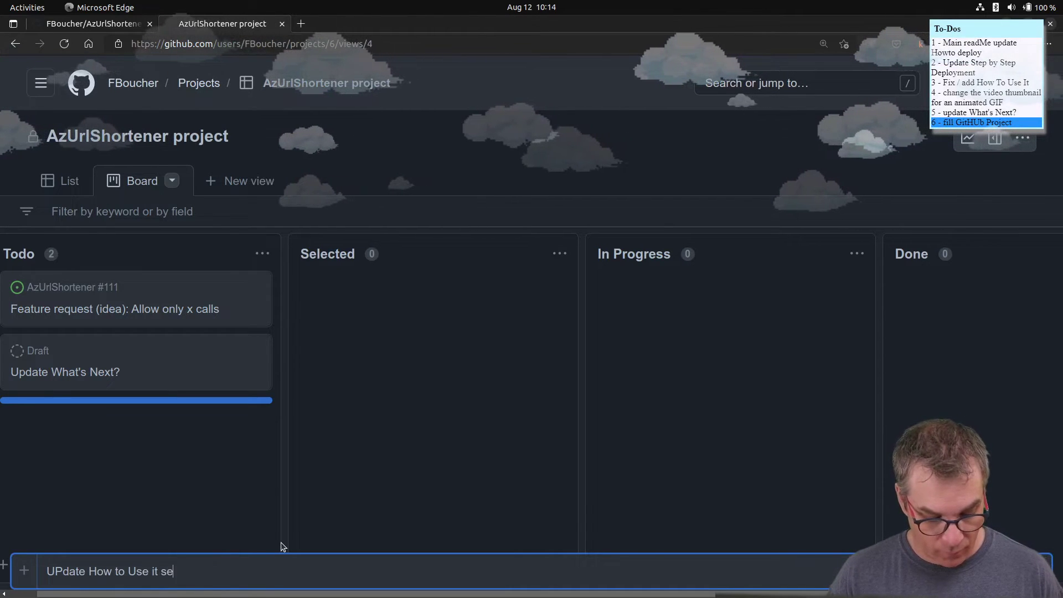
{"action": "type", "text": "ction"}
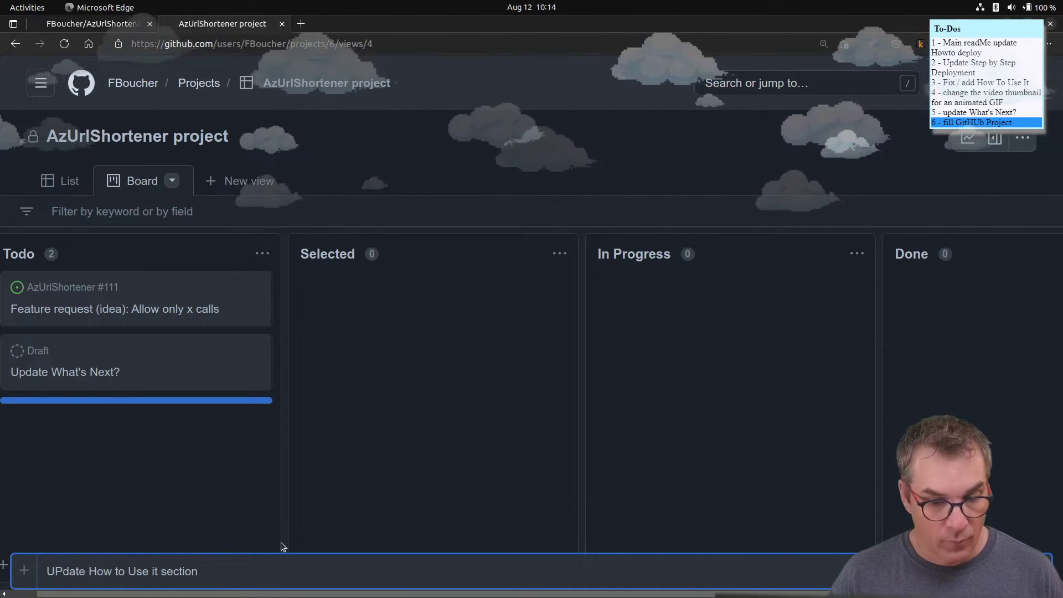
{"action": "key", "text": "Return"}
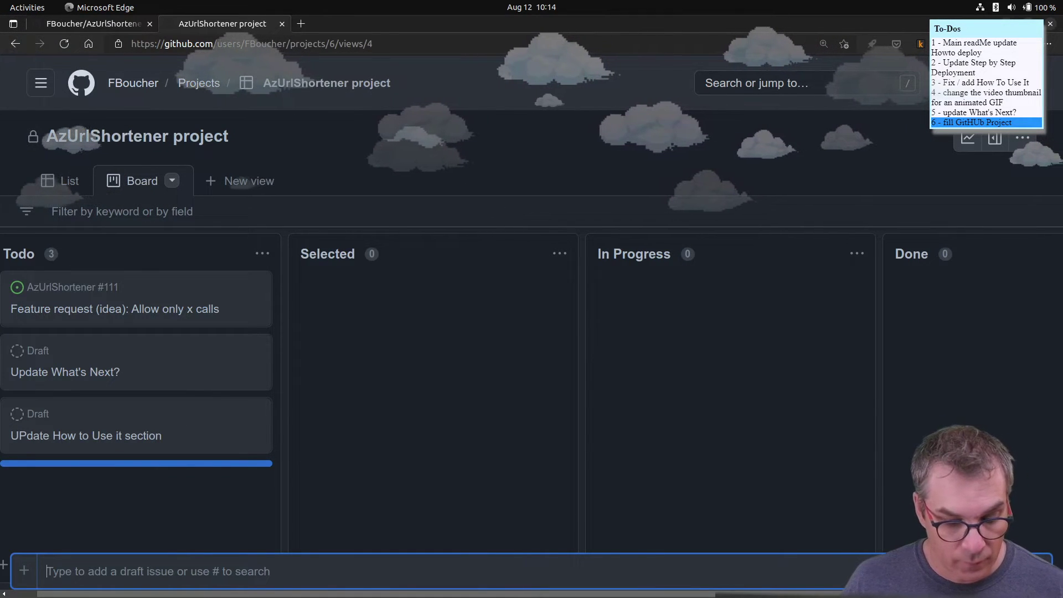
{"action": "key", "text": "Escape"}
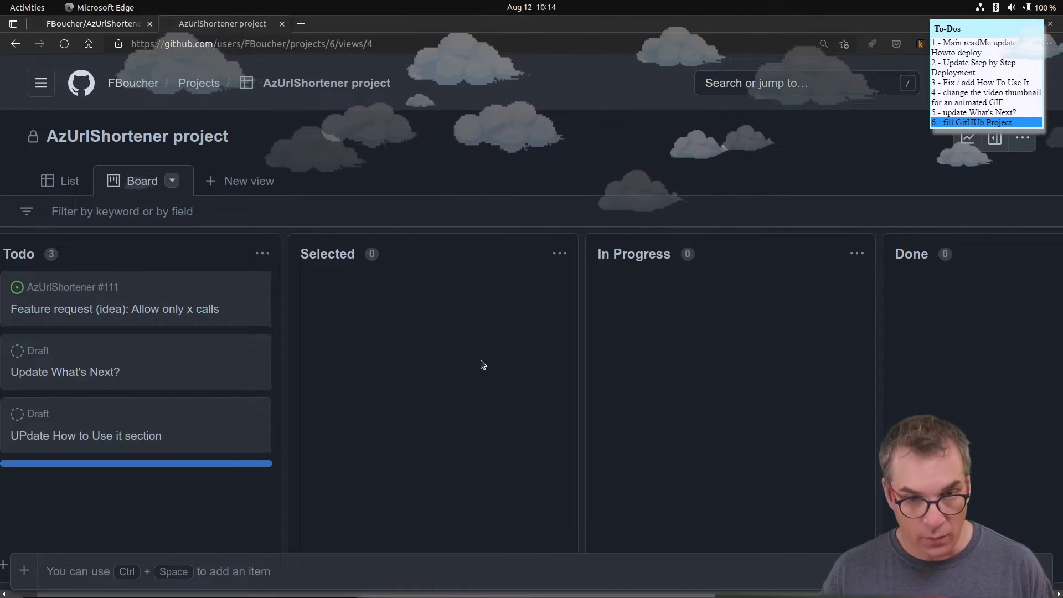
- Add the draft card 'Update Step by Step Deployment documentation'
{"action": "key", "text": "ctrl+space"}
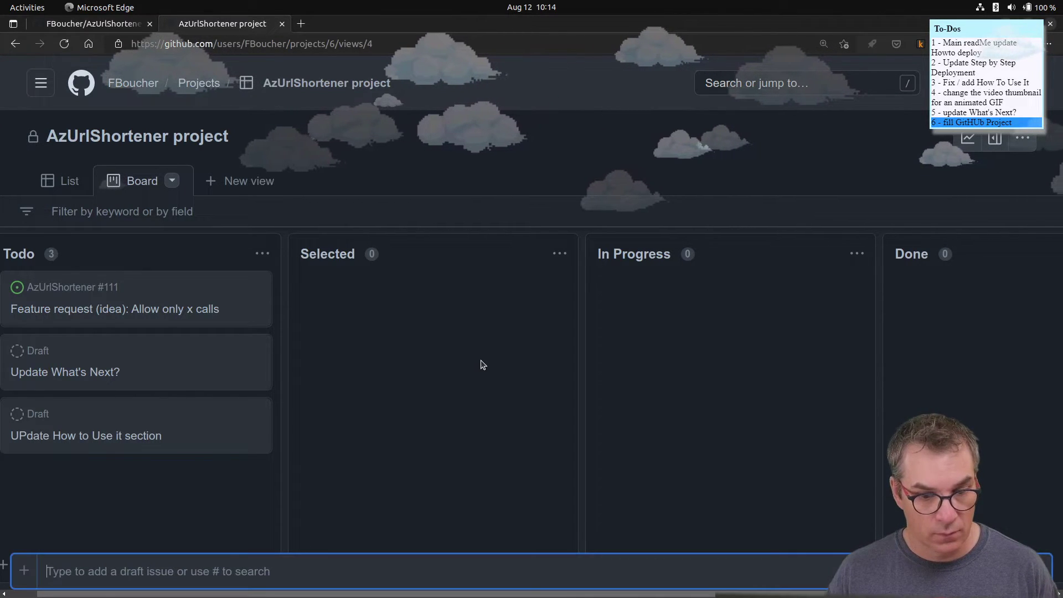
{"action": "type", "text": "pdate Step by Step Deployment"}
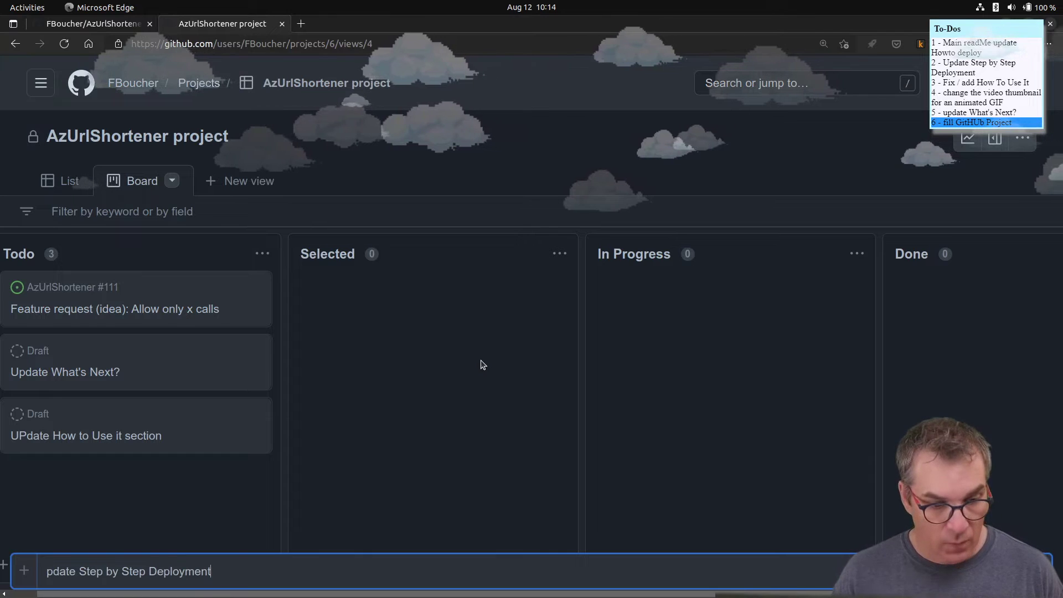
{"action": "left_click", "coordinate": [43, 570]}
{"action": "type", "text": "U"}
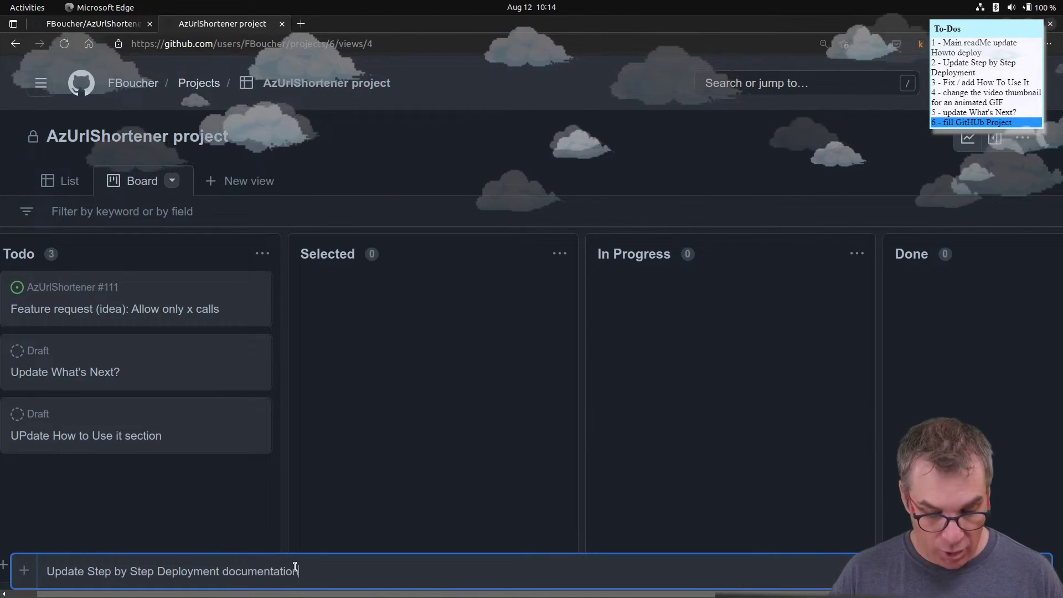
{"action": "type", "text": "documentation"}
{"action": "key", "text": "Return"}
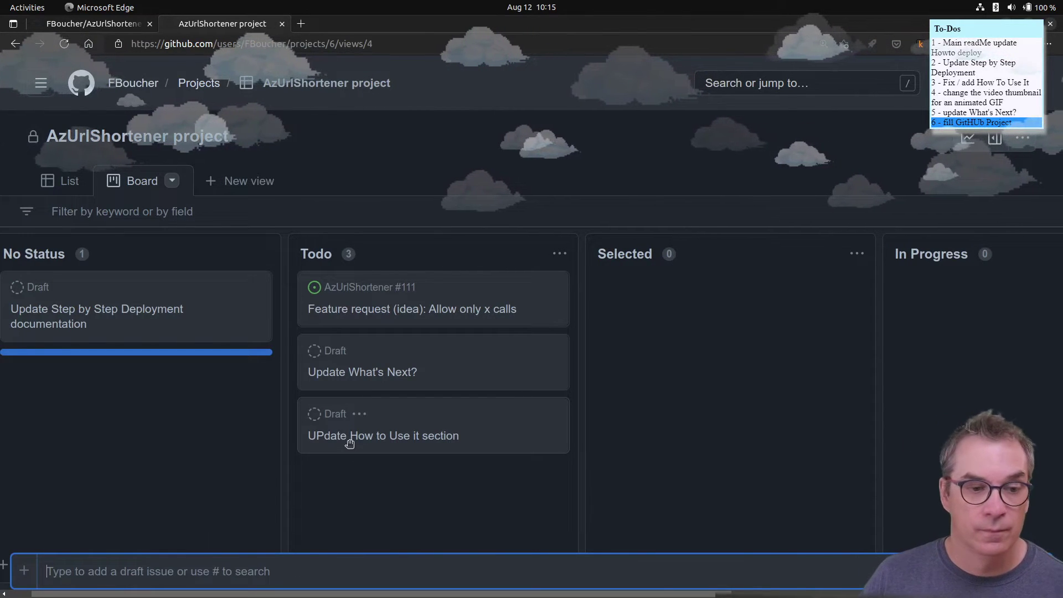
- Move the deployment documentation card into Todo and add a 'Change video thumbnail on main' draft
{"action": "left_click", "coordinate": [95, 287]}
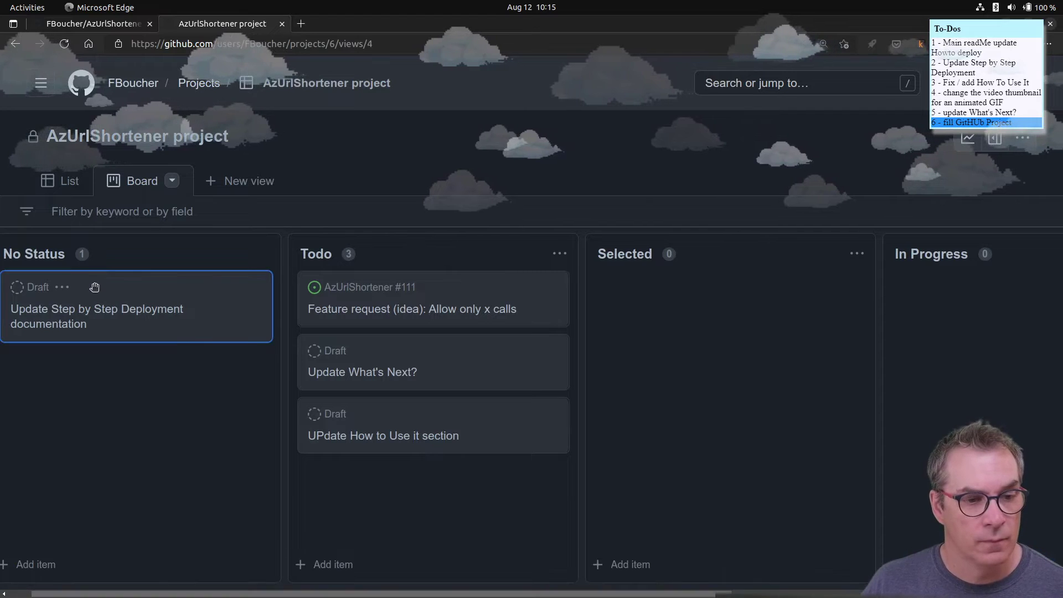
{"action": "left_click_drag", "start_coordinate": [95, 286], "coordinate": [469, 486]}
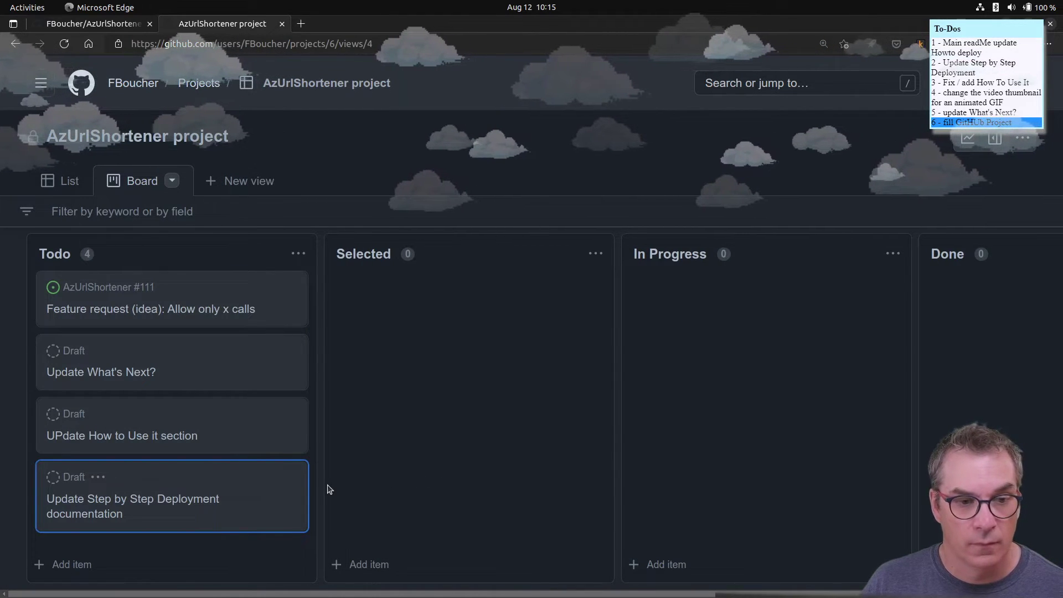
{"action": "key", "text": "ctrl+space"}
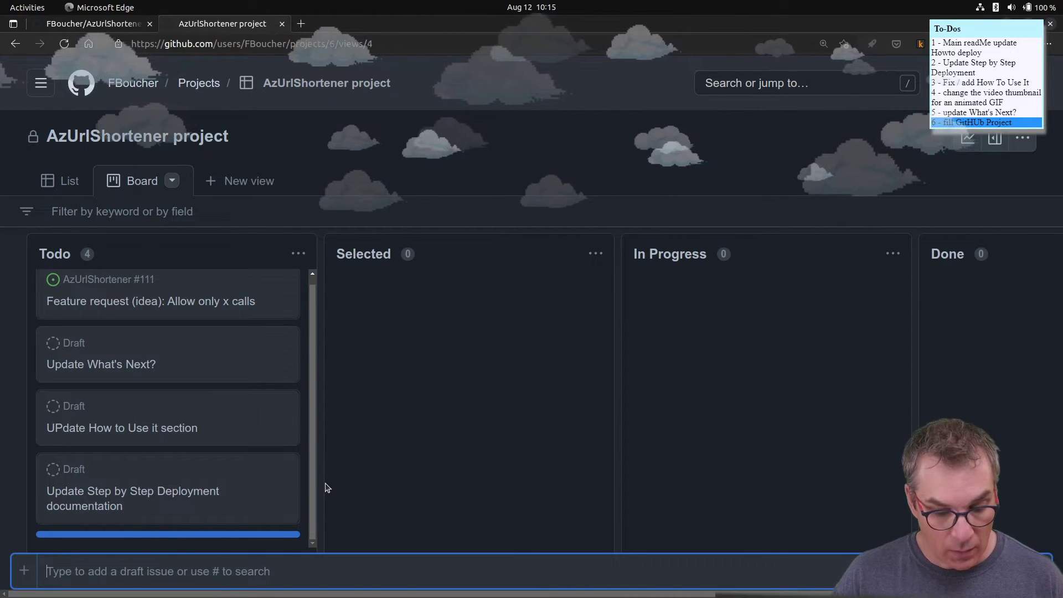
{"action": "type", "text": "C"}
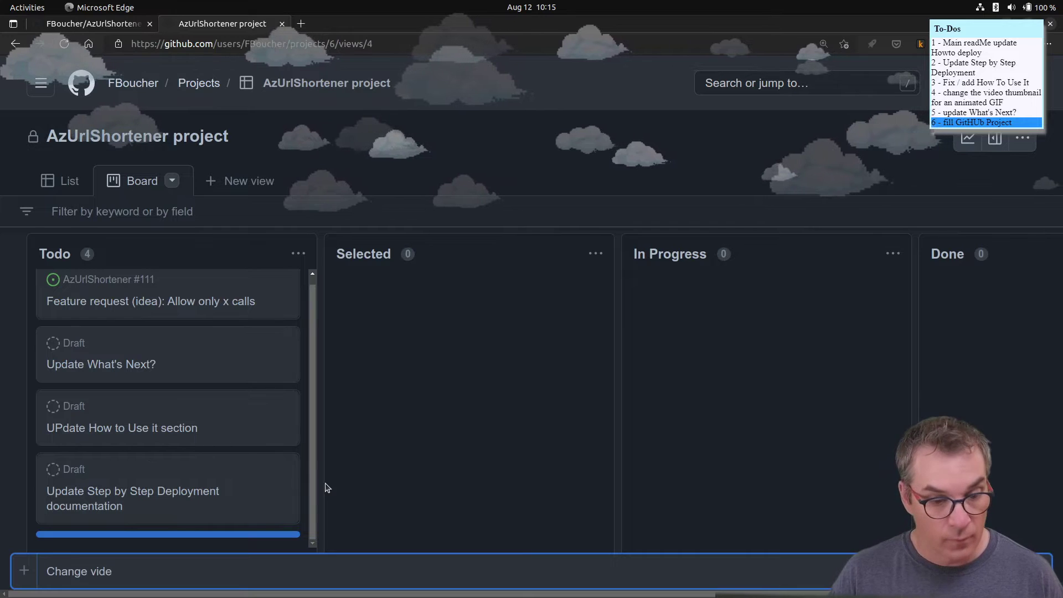
{"action": "type", "text": "hange video thumbnail for an"}
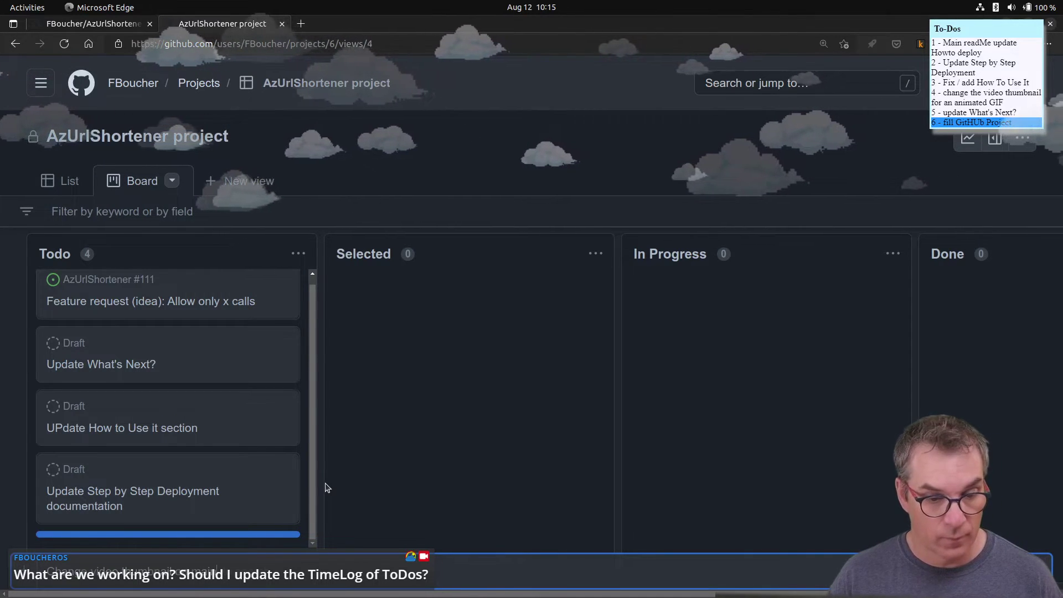
{"action": "key", "text": "Return"}
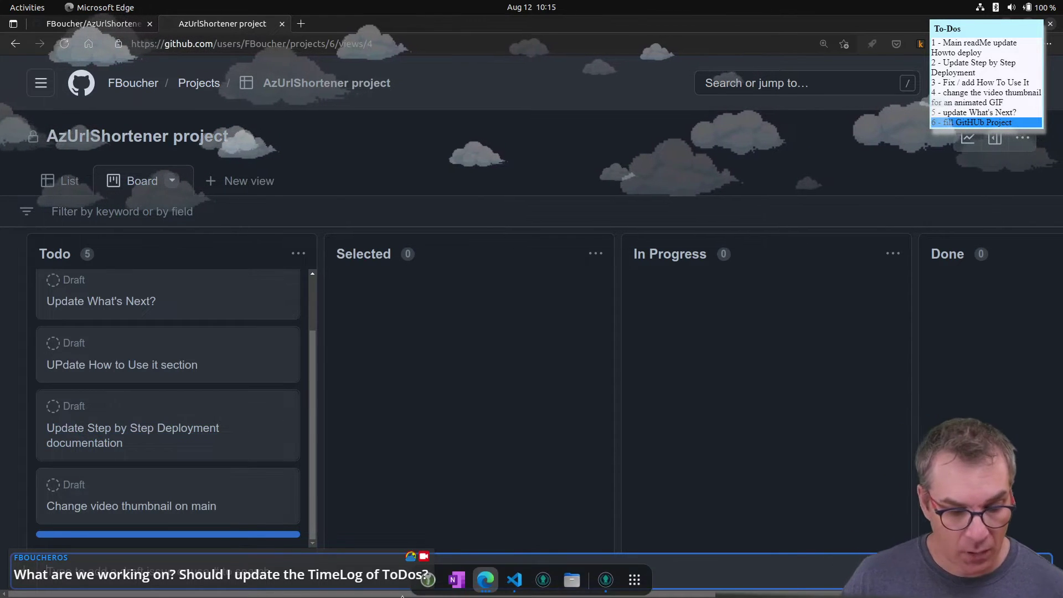
- Scroll the Todo column back to the top and select the 'Update What's Next?' card
{"action": "scroll", "coordinate": [172, 294], "scroll_direction": "up", "scroll_amount": 2}
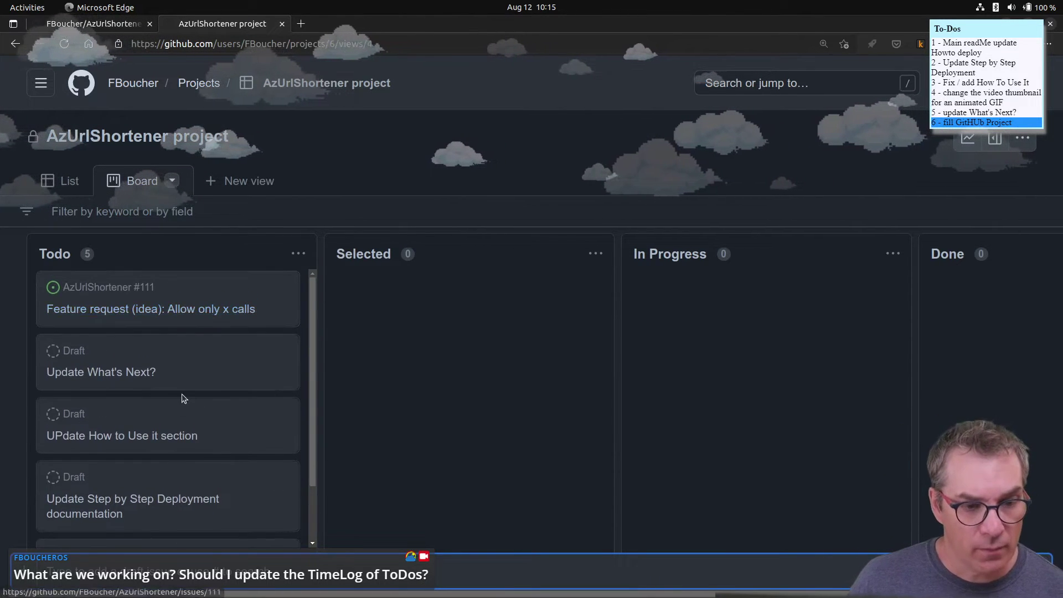
{"action": "scroll", "coordinate": [186, 368], "scroll_direction": "down", "scroll_amount": 2}
{"action": "scroll", "coordinate": [185, 368], "scroll_direction": "up", "scroll_amount": 2}
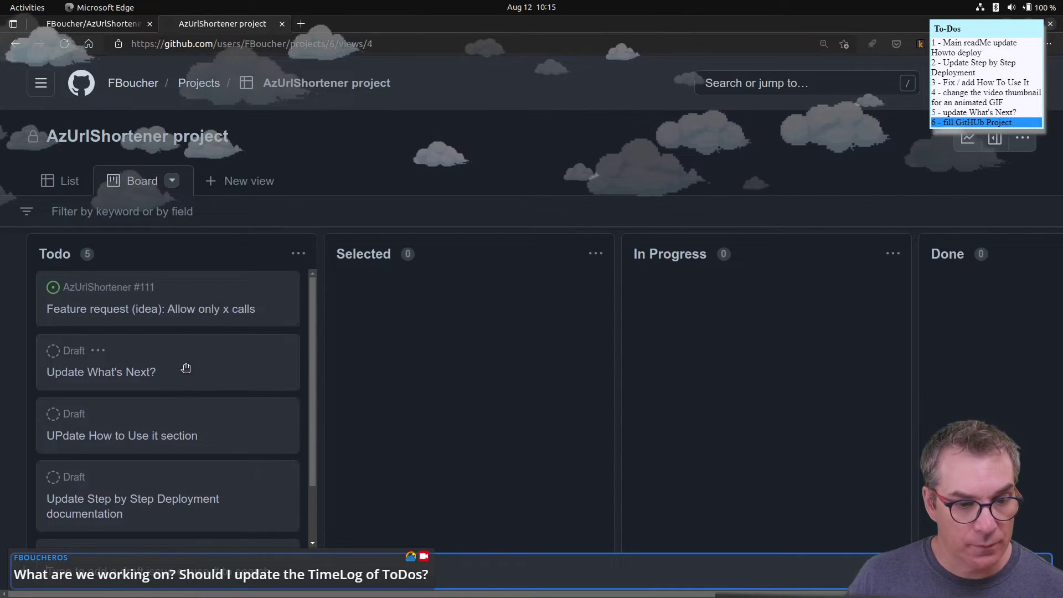
{"action": "scroll", "coordinate": [184, 368], "scroll_direction": "down", "scroll_amount": 3}
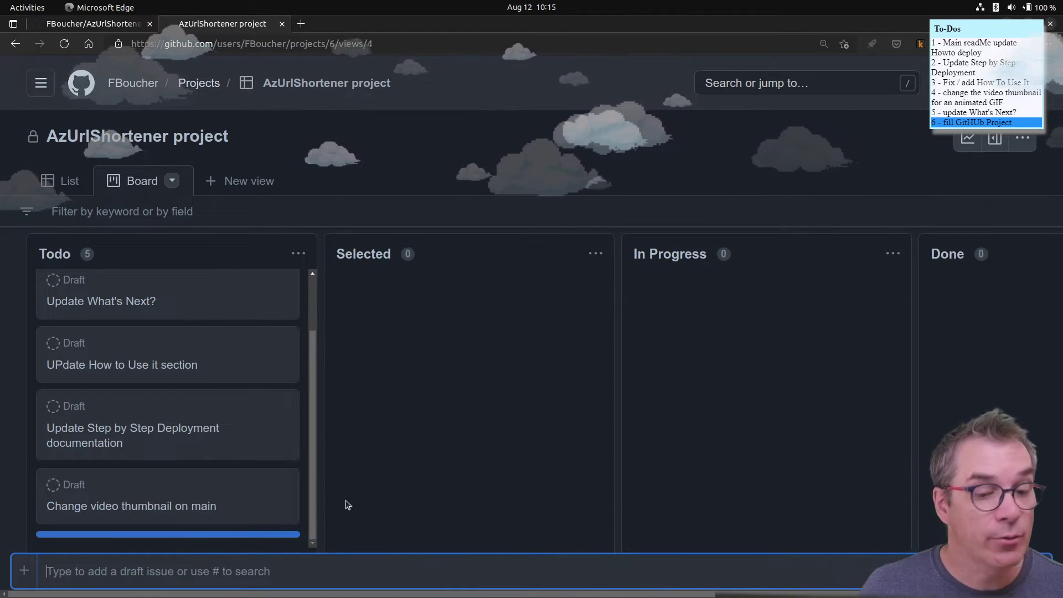
{"action": "scroll", "coordinate": [211, 471], "scroll_direction": "up", "scroll_amount": 1}
{"action": "scroll", "coordinate": [211, 471], "scroll_direction": "down", "scroll_amount": 1}
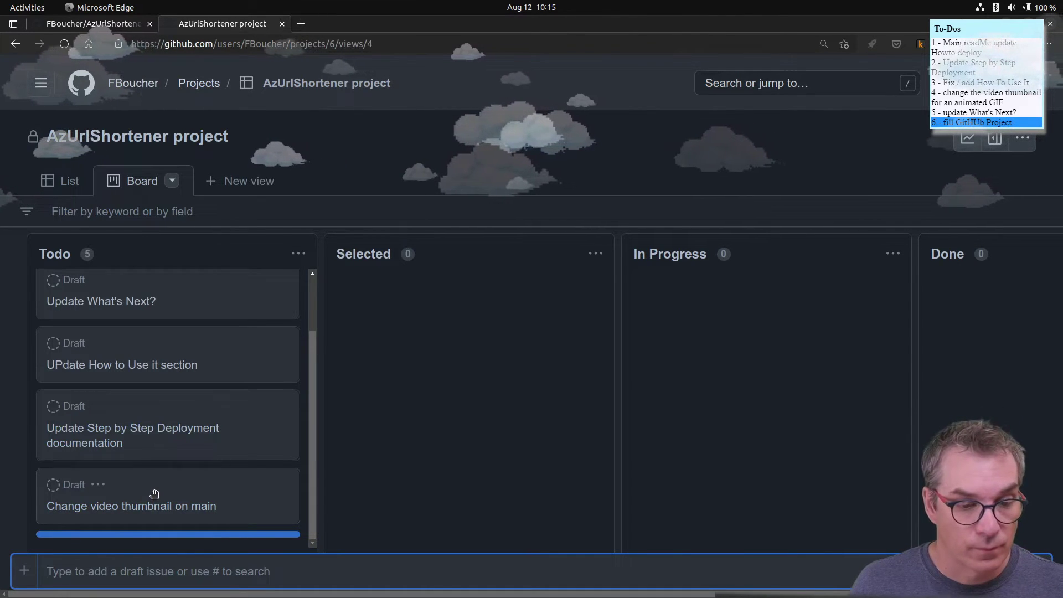
{"action": "scroll", "coordinate": [155, 494], "scroll_direction": "up", "scroll_amount": 1}
{"action": "scroll", "coordinate": [154, 494], "scroll_direction": "up", "scroll_amount": 1}
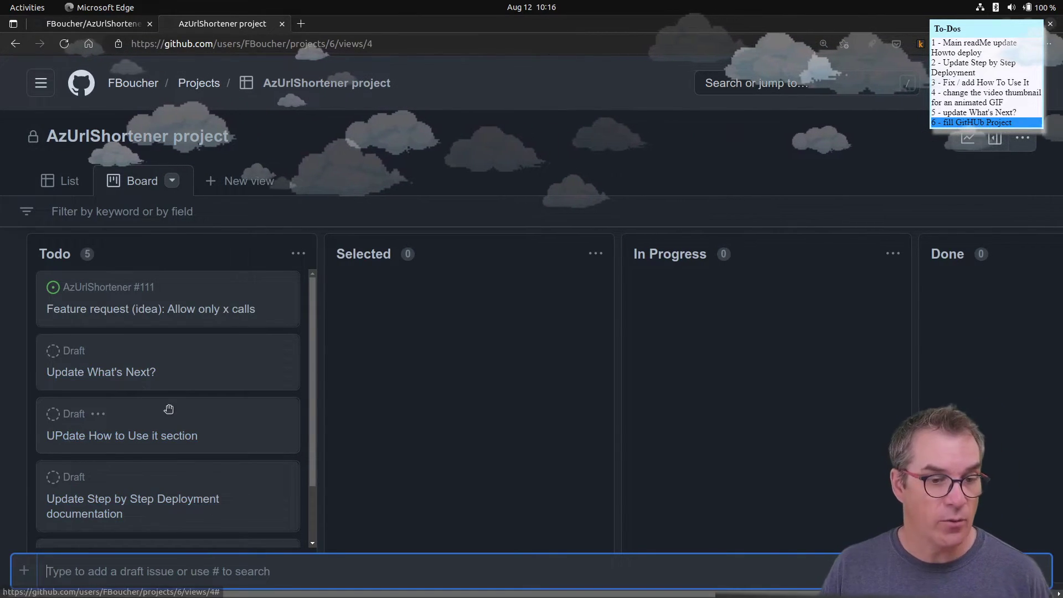
{"action": "left_click", "coordinate": [132, 373]}
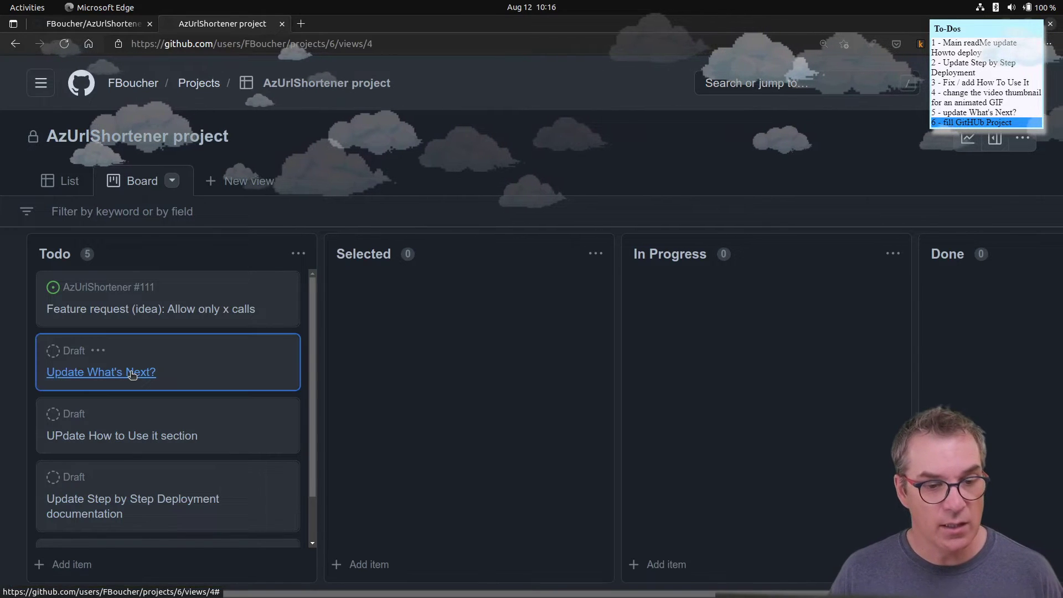
- Retitle the draft 'Update What's Next? section', save it, and start editing its description
{"action": "left_click", "coordinate": [131, 373]}
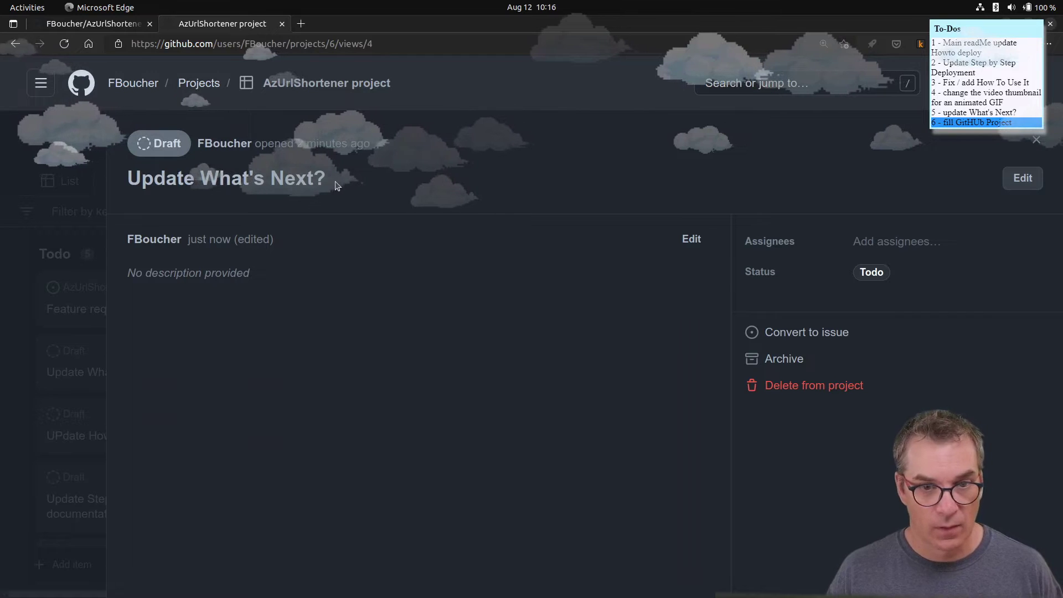
{"action": "left_click", "coordinate": [1022, 177]}
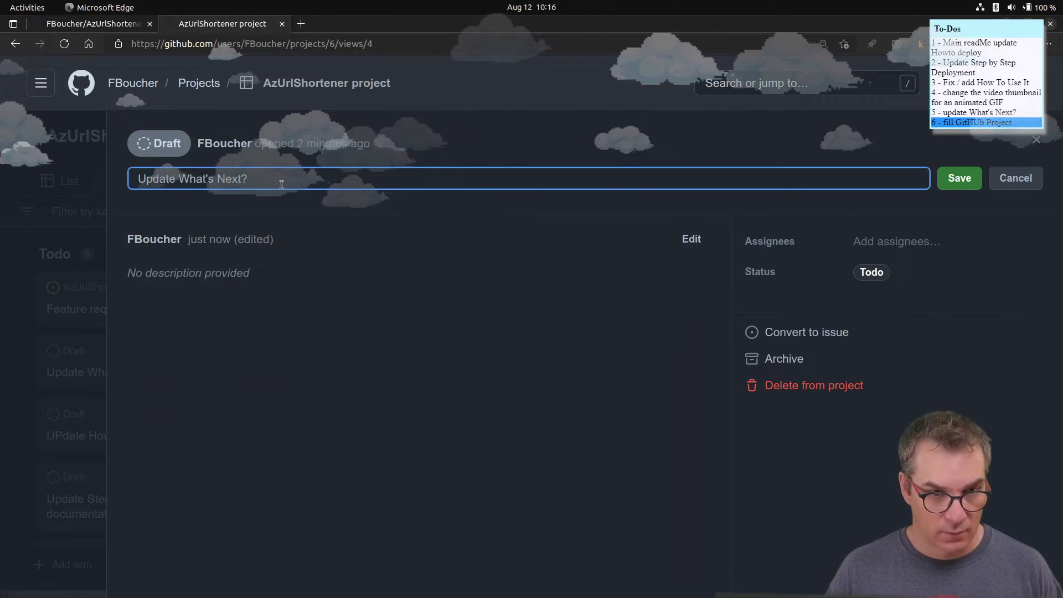
{"action": "type", "text": "se"}
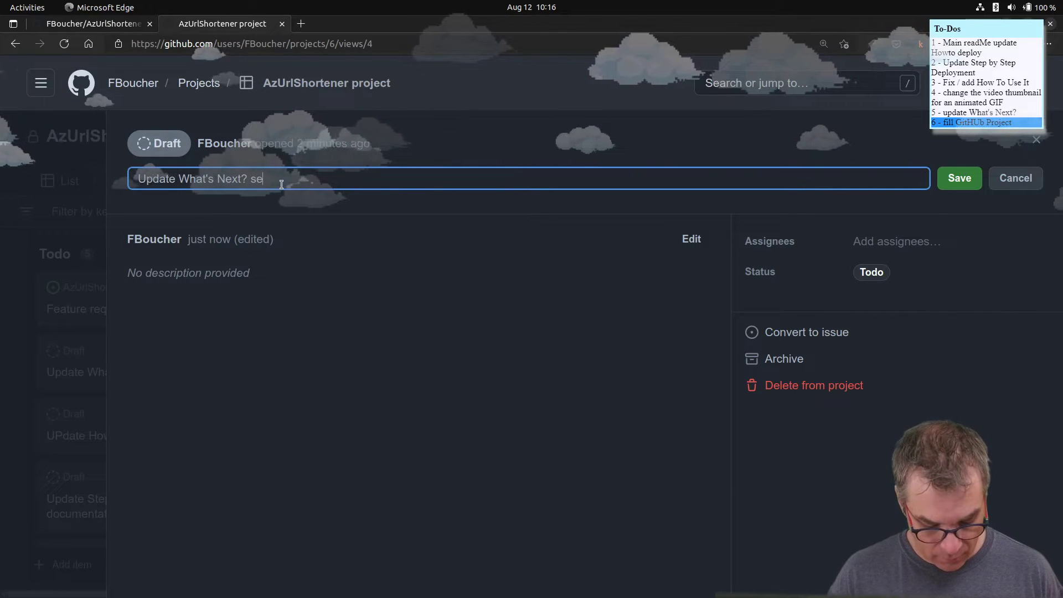
{"action": "type", "text": "ction"}
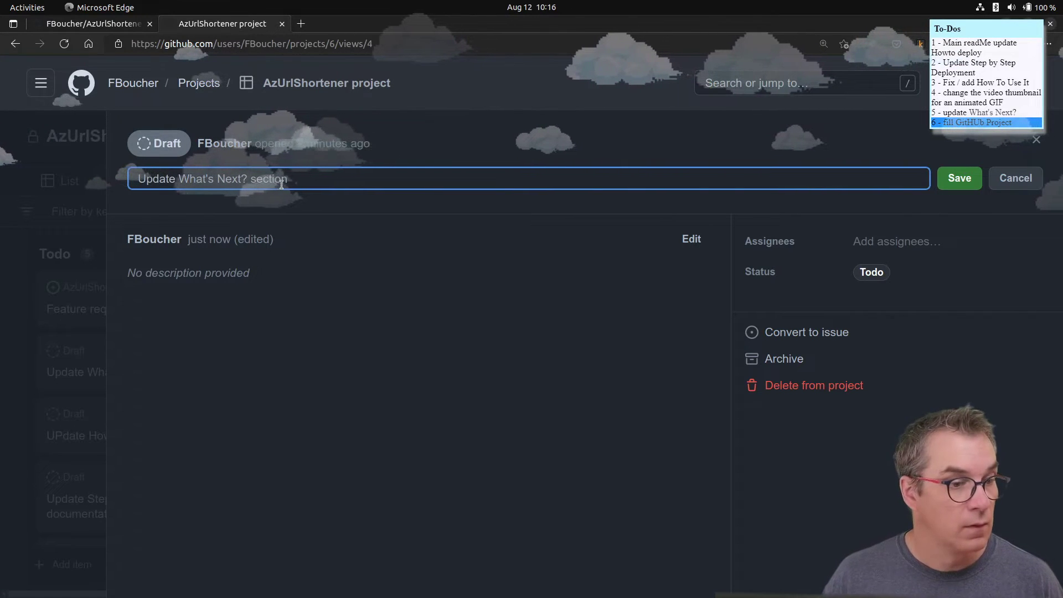
{"action": "left_click", "coordinate": [215, 275]}
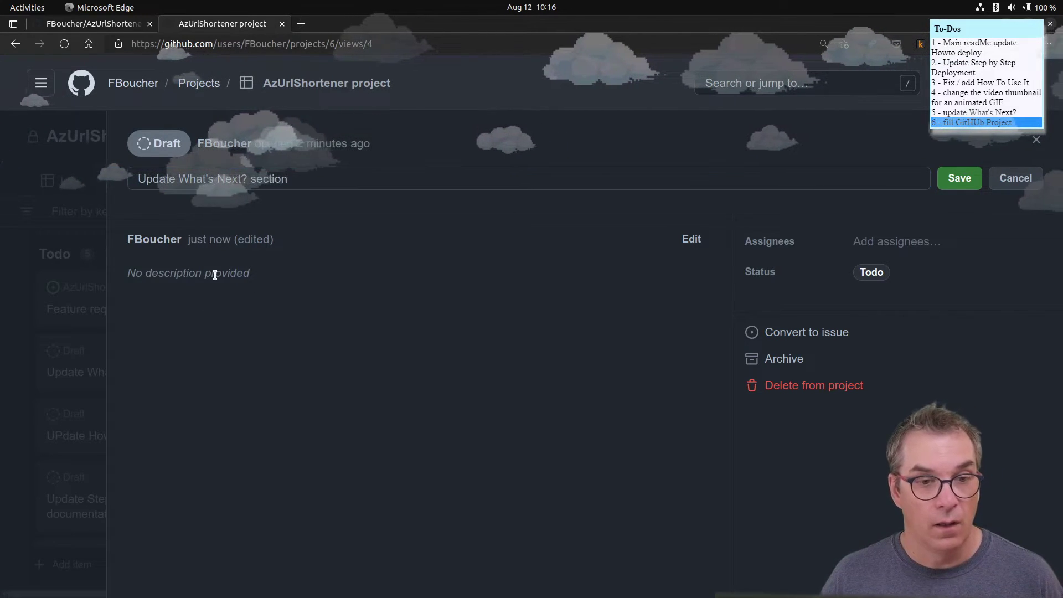
{"action": "double_click", "coordinate": [171, 273]}
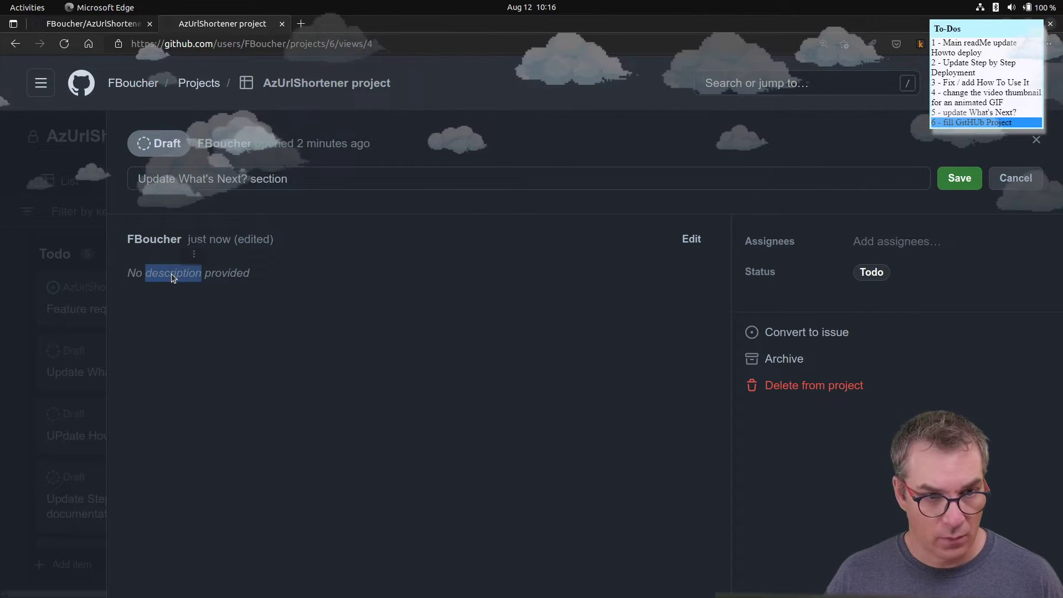
{"action": "left_click", "coordinate": [950, 180]}
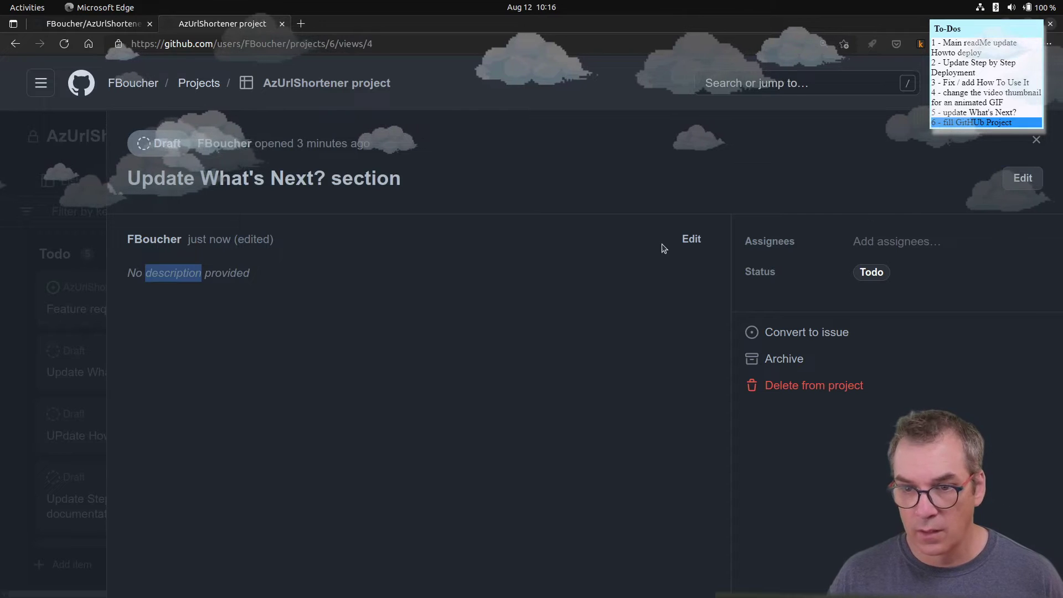
{"action": "left_click", "coordinate": [689, 239]}
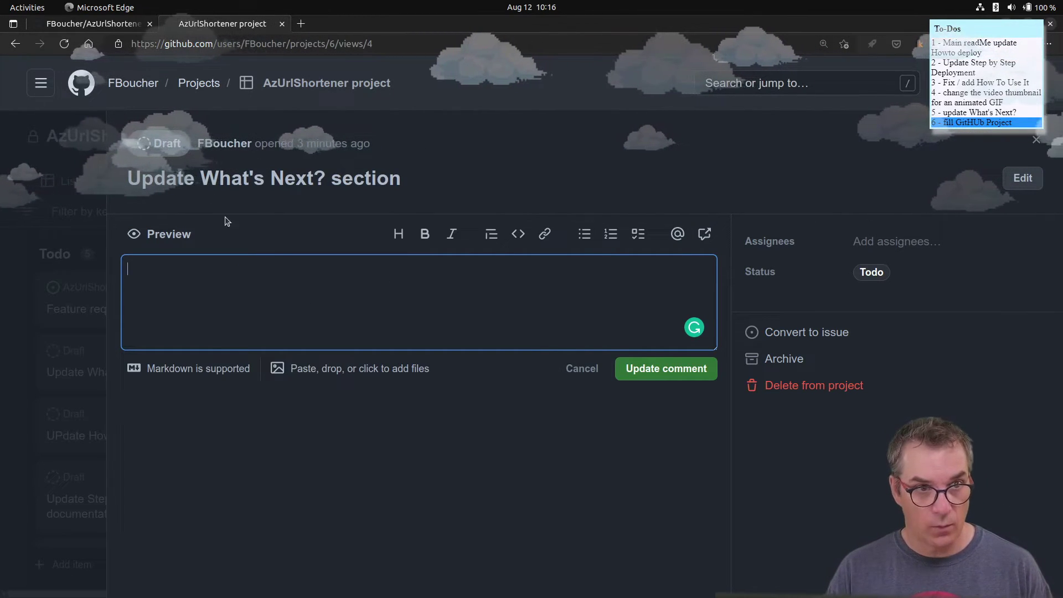
- Select the GitKraken boards link text in the README's What's Next? section, then return to the draft
{"action": "left_click", "coordinate": [122, 25]}
{"action": "scroll", "coordinate": [244, 250], "scroll_direction": "down", "scroll_amount": 7}
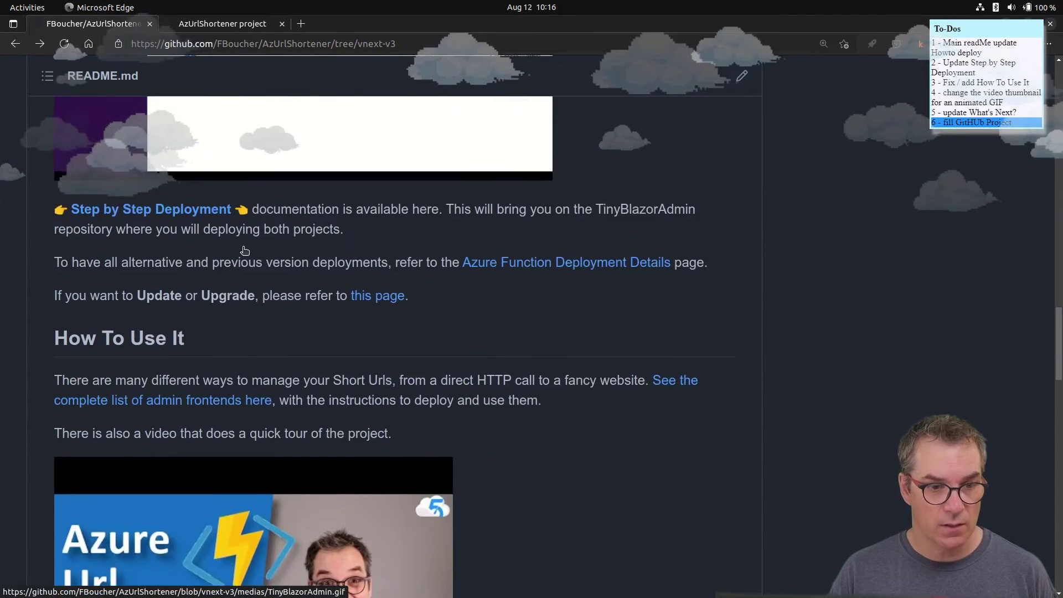
{"action": "scroll", "coordinate": [244, 250], "scroll_direction": "down", "scroll_amount": 10}
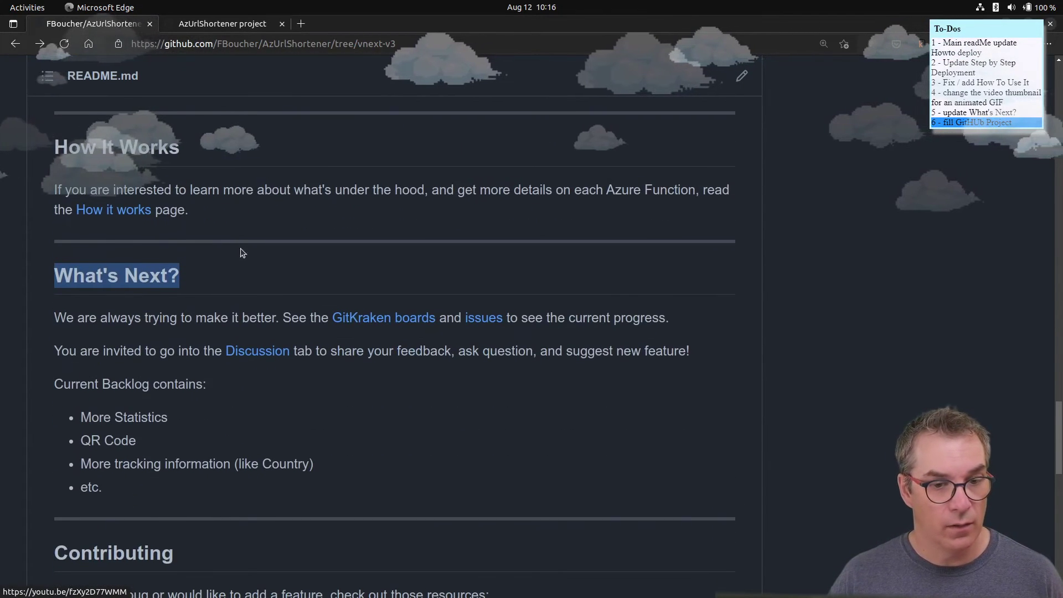
{"action": "left_click_drag", "start_coordinate": [331, 318], "coordinate": [435, 313]}
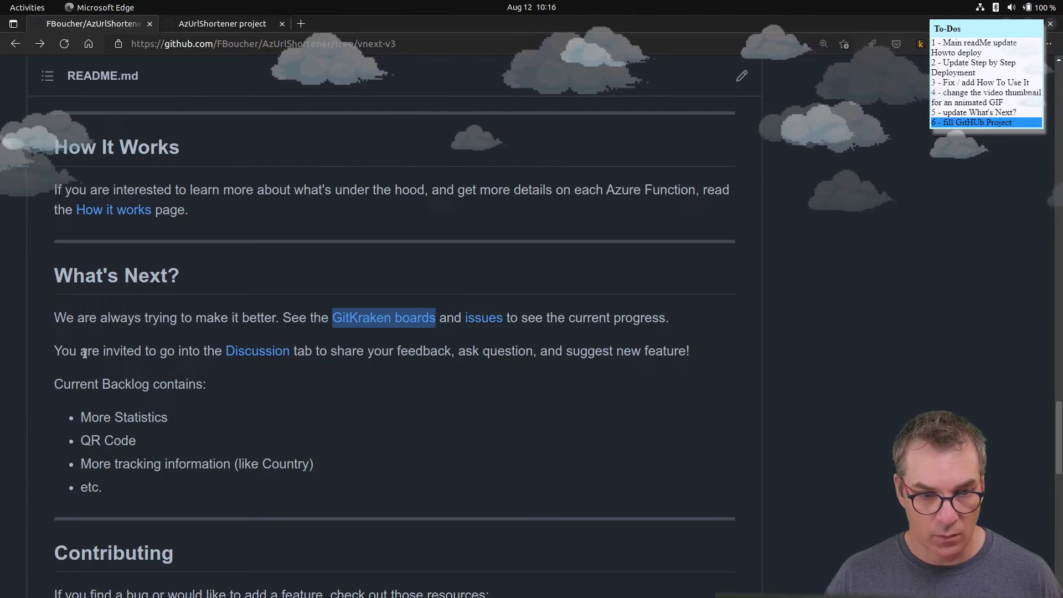
{"action": "scroll", "coordinate": [199, 399], "scroll_direction": "down", "scroll_amount": 5}
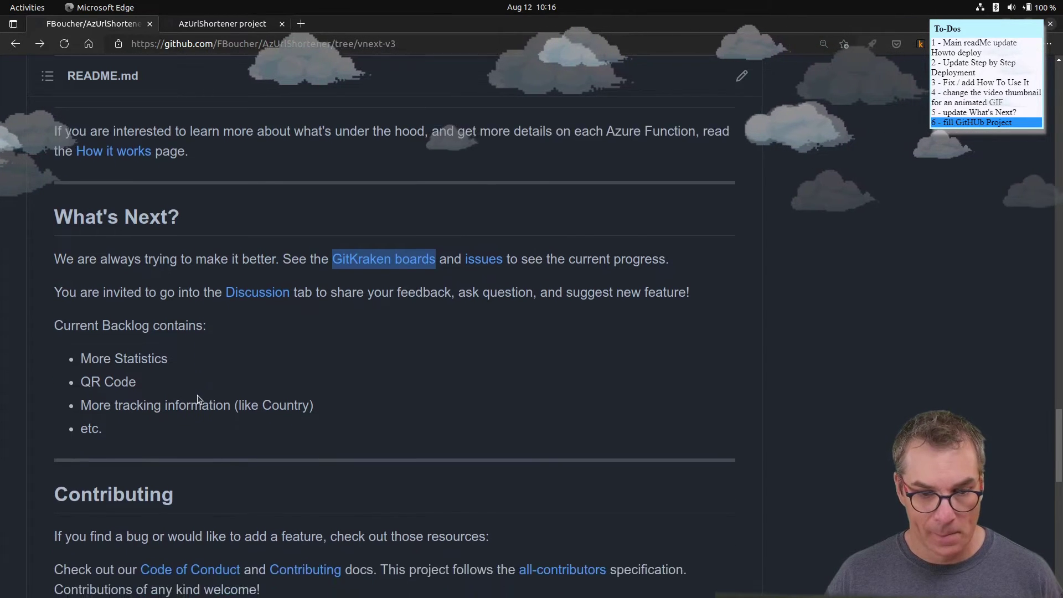
{"action": "scroll", "coordinate": [200, 399], "scroll_direction": "up", "scroll_amount": 4}
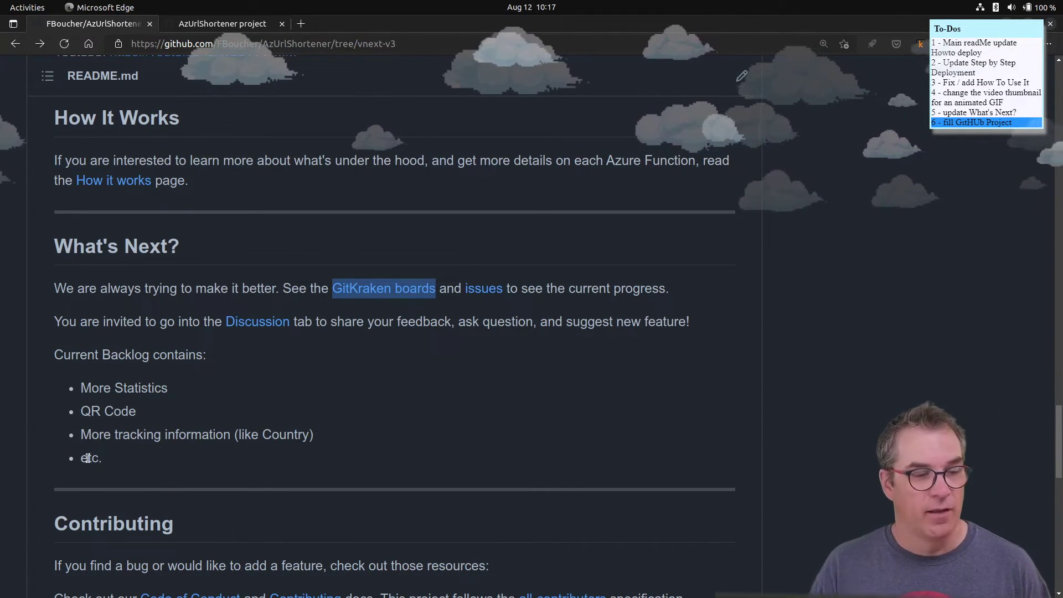
{"action": "left_click", "coordinate": [223, 23]}
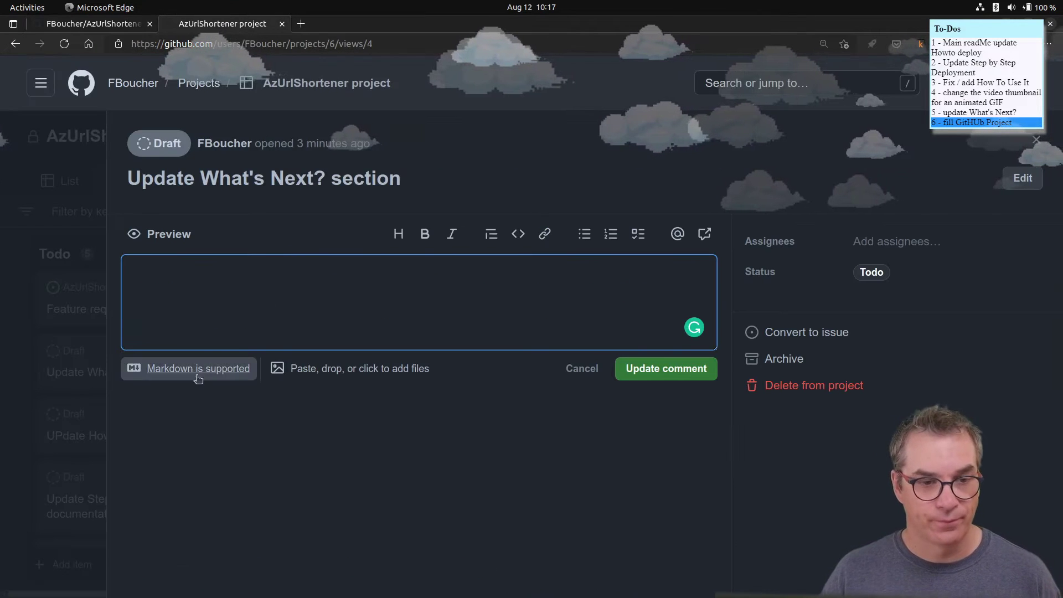
- Write the description bullet '- Remove GitKraken boards ref' from the pasted link, stripping its URL and brackets
{"action": "type", "text": "Remo"}
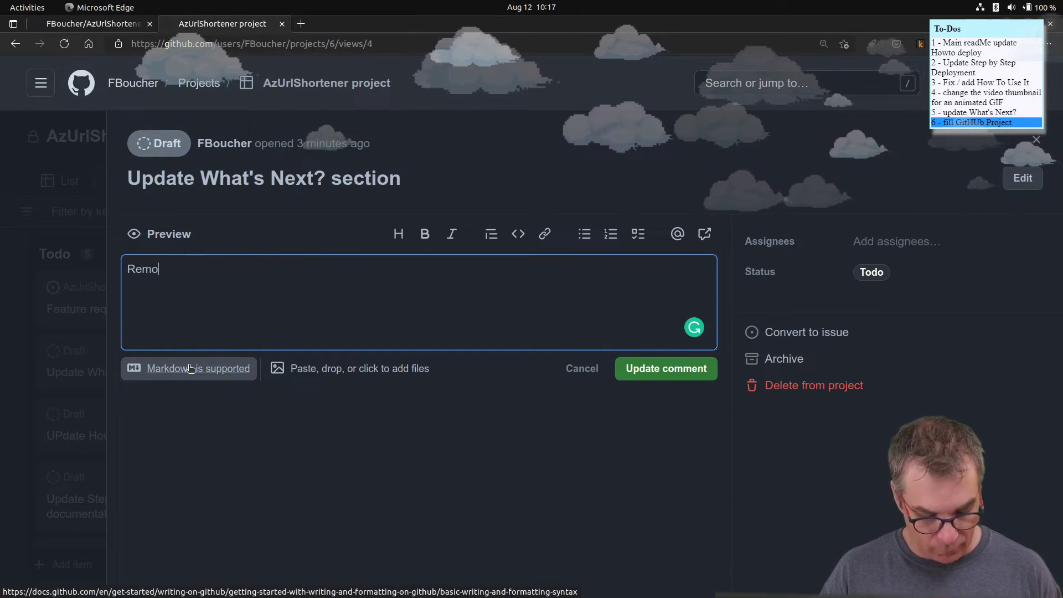
{"action": "type", "text": "ve"}
{"action": "type", "text": "[GitKraken boards](https://app.gitkraken.com/glo/board/XnI94exk8AARj-ph)"}
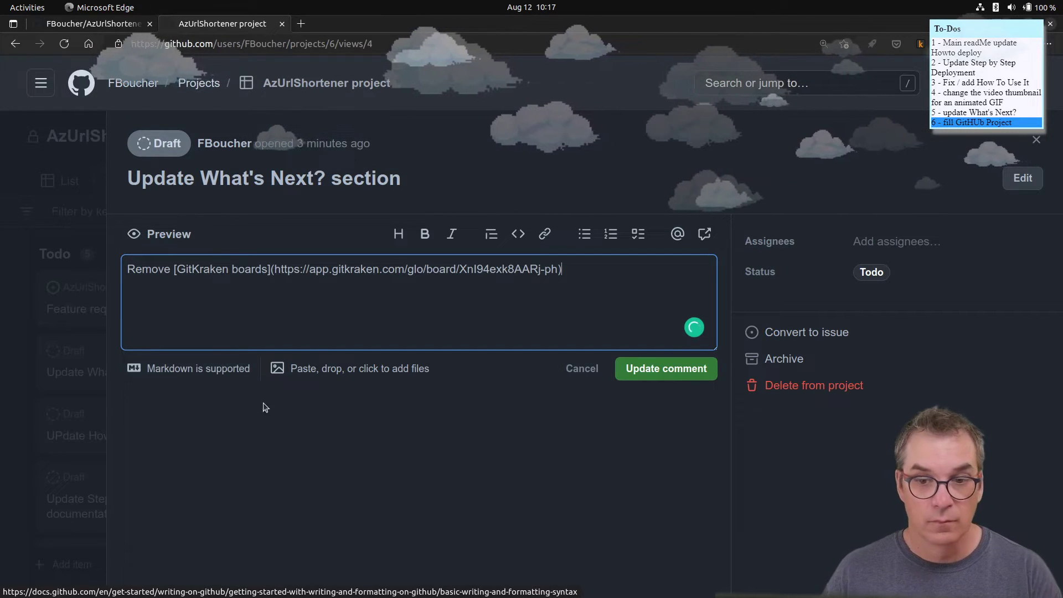
{"action": "left_click_drag", "start_coordinate": [271, 269], "coordinate": [628, 283]}
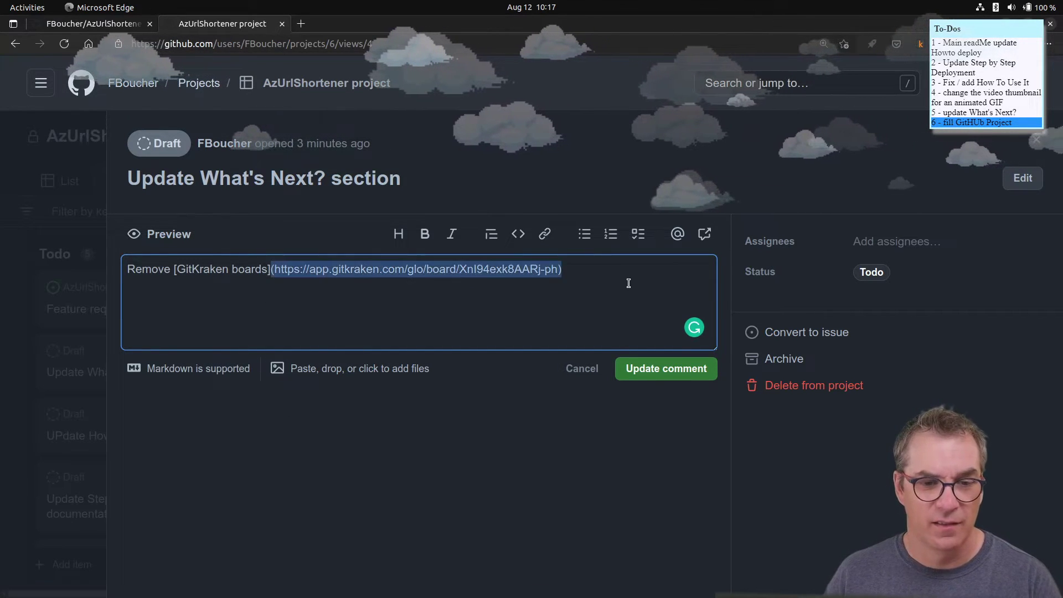
{"action": "key", "text": "BackSpace"}
{"action": "key", "text": "BackSpace"}
{"action": "left_click", "coordinate": [174, 269]}
{"action": "key", "text": "BackSpace"}
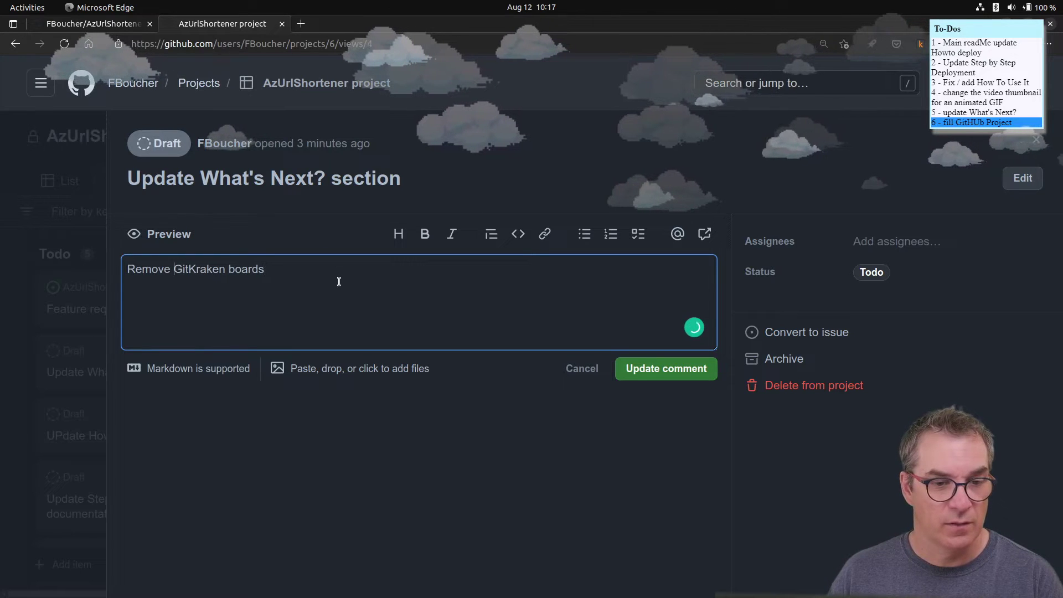
{"action": "left_click", "coordinate": [334, 271]}
{"action": "type", "text": "ref"}
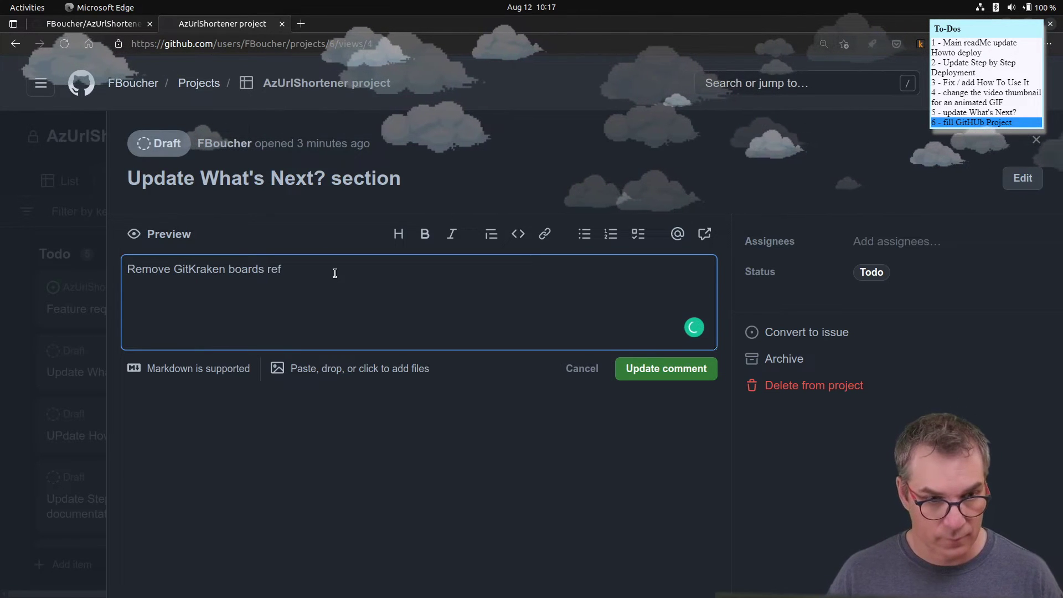
{"action": "left_click", "coordinate": [125, 268]}
{"action": "type", "text": "-"}
- Add and then delete a second 'release feature' bullet, leaving the single bullet
{"action": "key", "text": "End"}
{"action": "key", "text": "Return"}
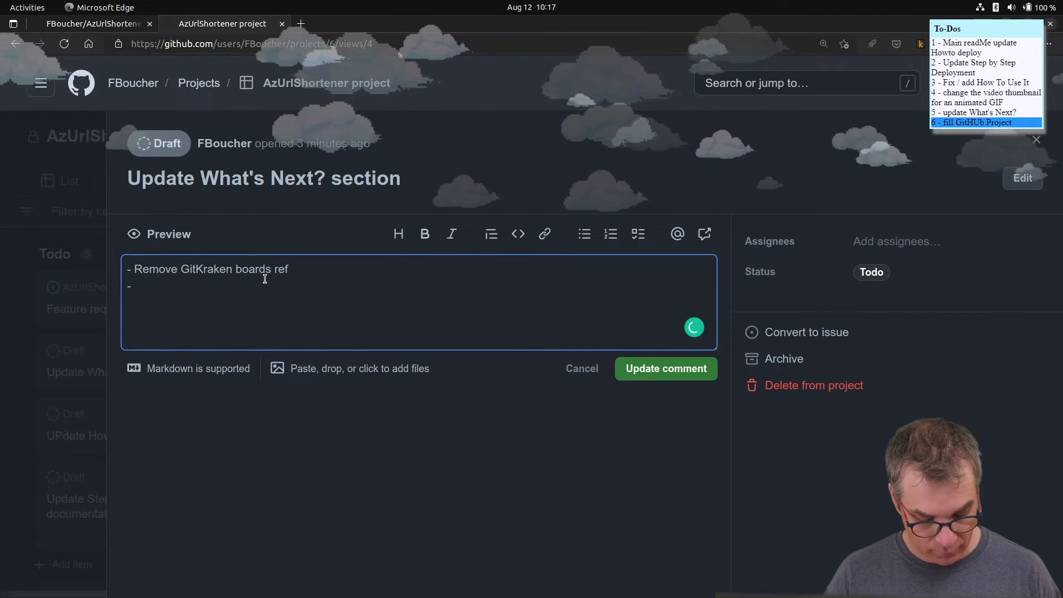
{"action": "type", "text": "release"}
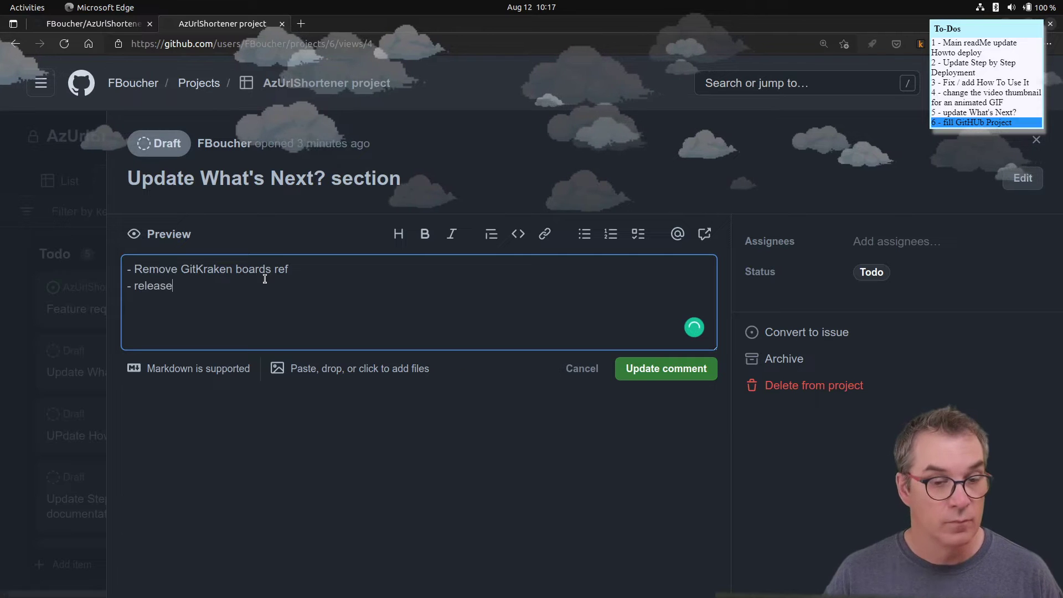
{"action": "type", "text": " feat"}
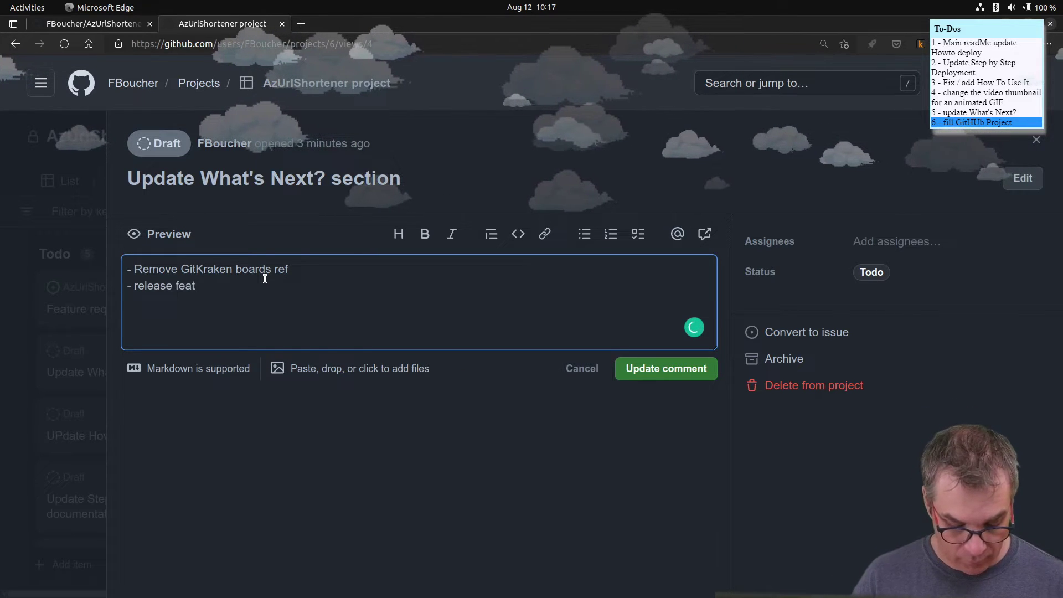
{"action": "type", "text": "ure"}
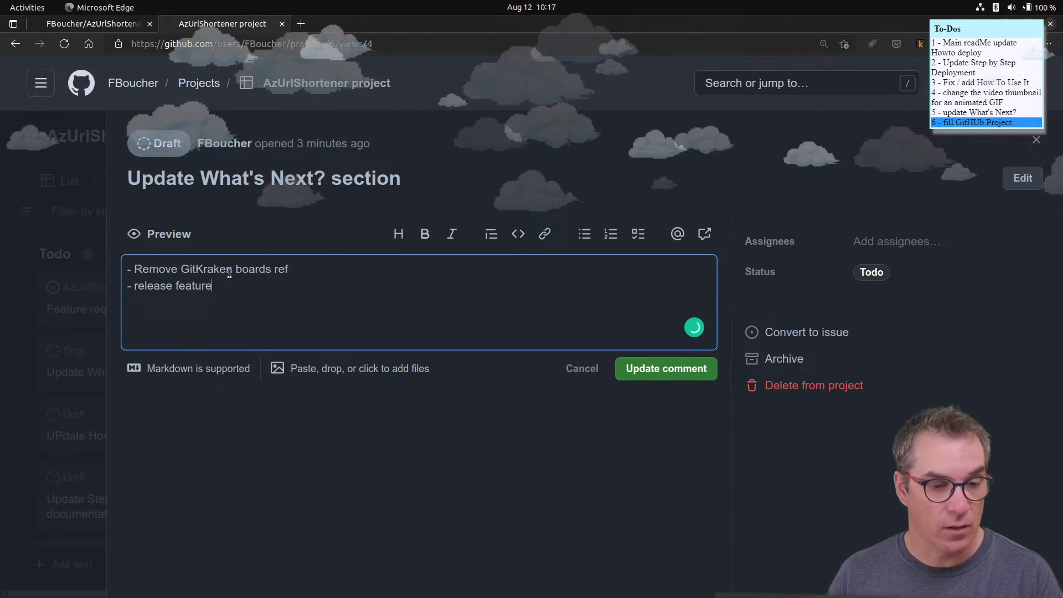
{"action": "left_click_drag", "start_coordinate": [282, 287], "coordinate": [111, 289]}
{"action": "key", "text": "BackSpace"}
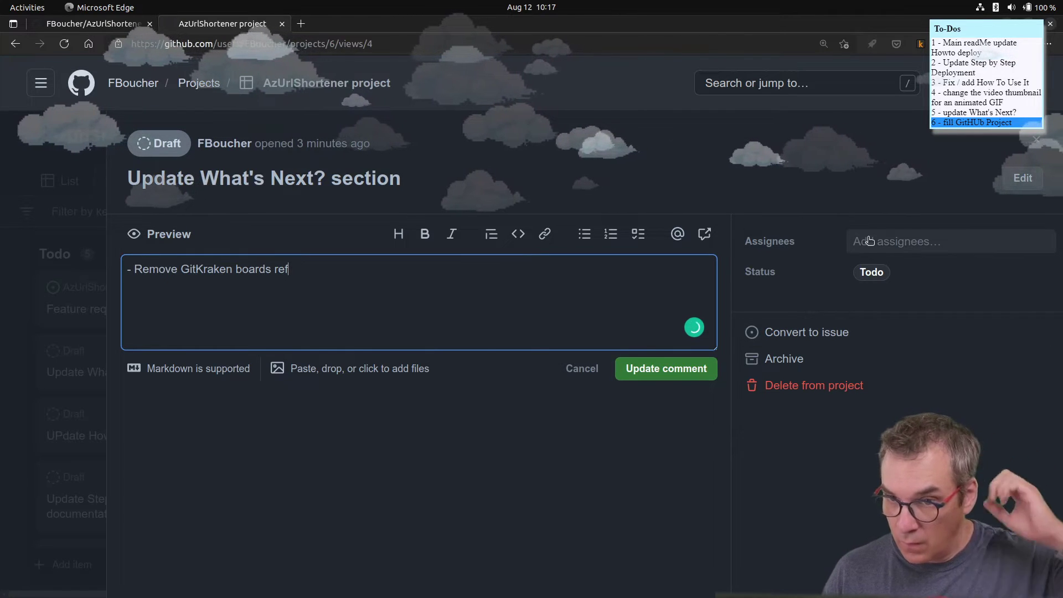
{"action": "left_click", "coordinate": [867, 281]}
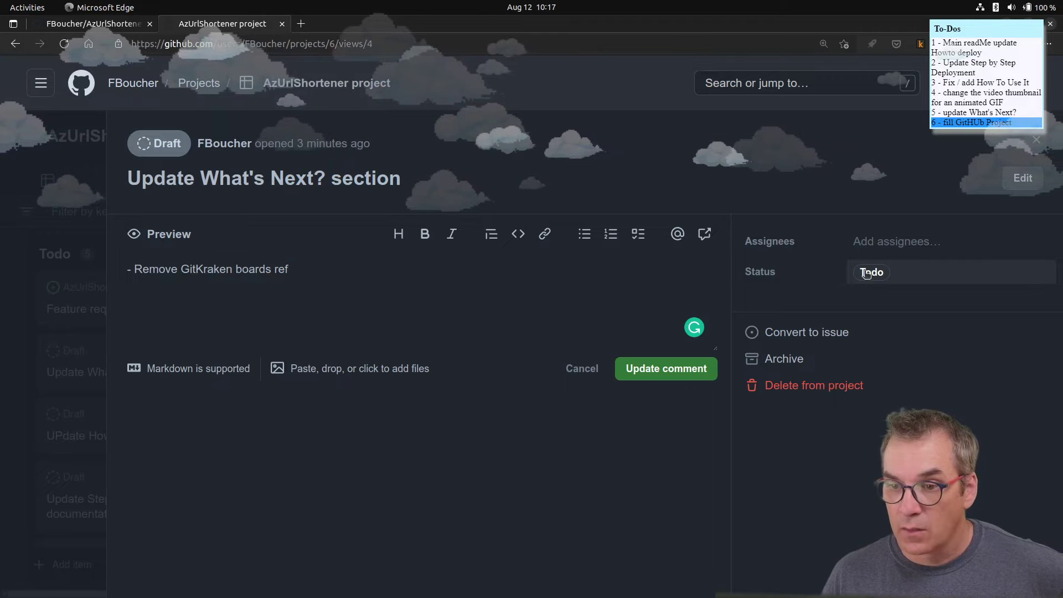
- Set the draft's status to Selected
{"action": "left_click", "coordinate": [880, 274]}
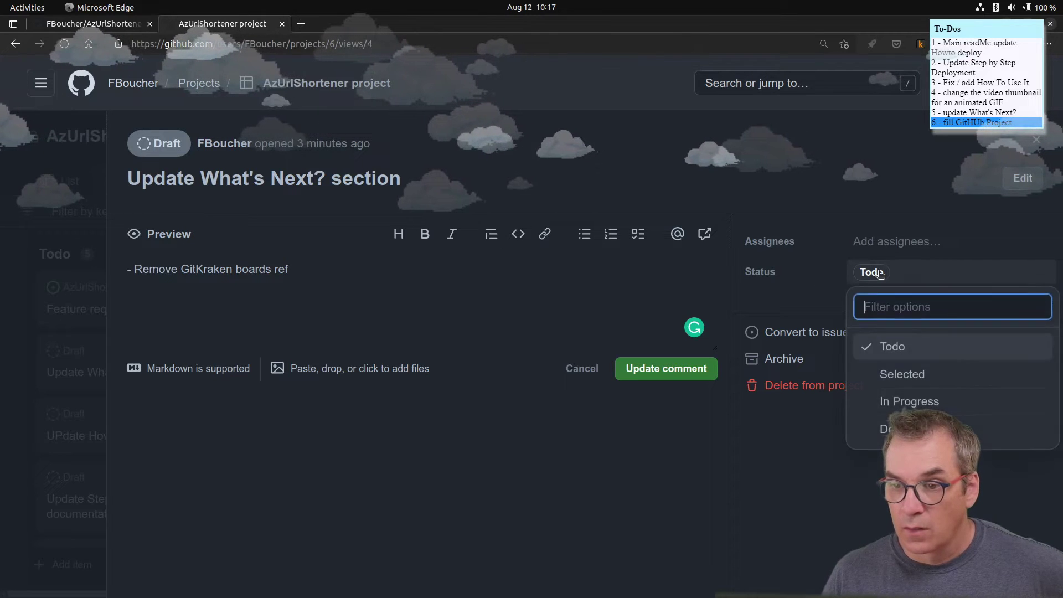
{"action": "left_click", "coordinate": [903, 377]}
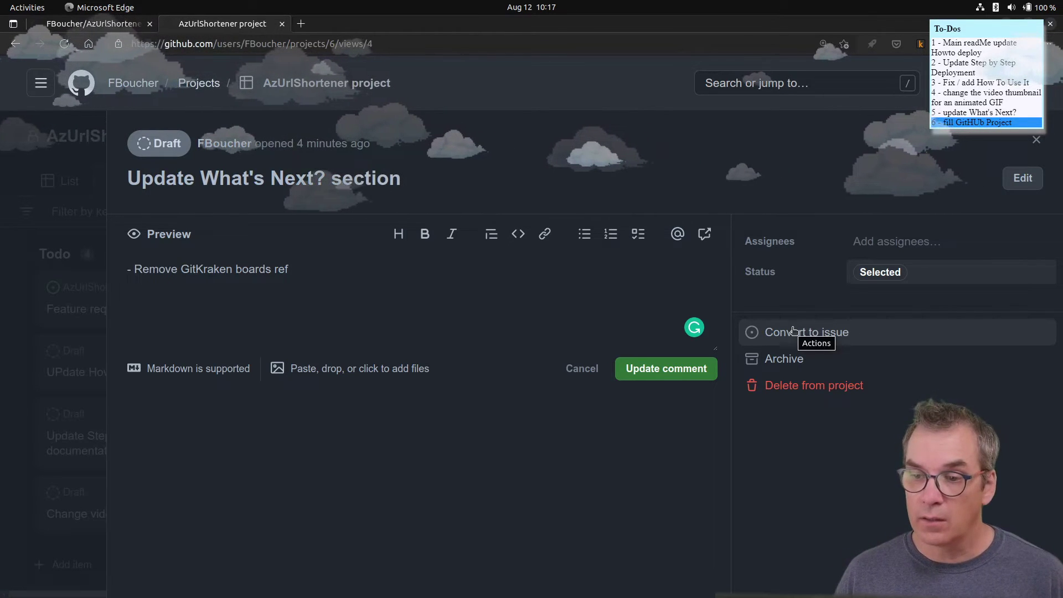
{"action": "left_click", "coordinate": [928, 278]}
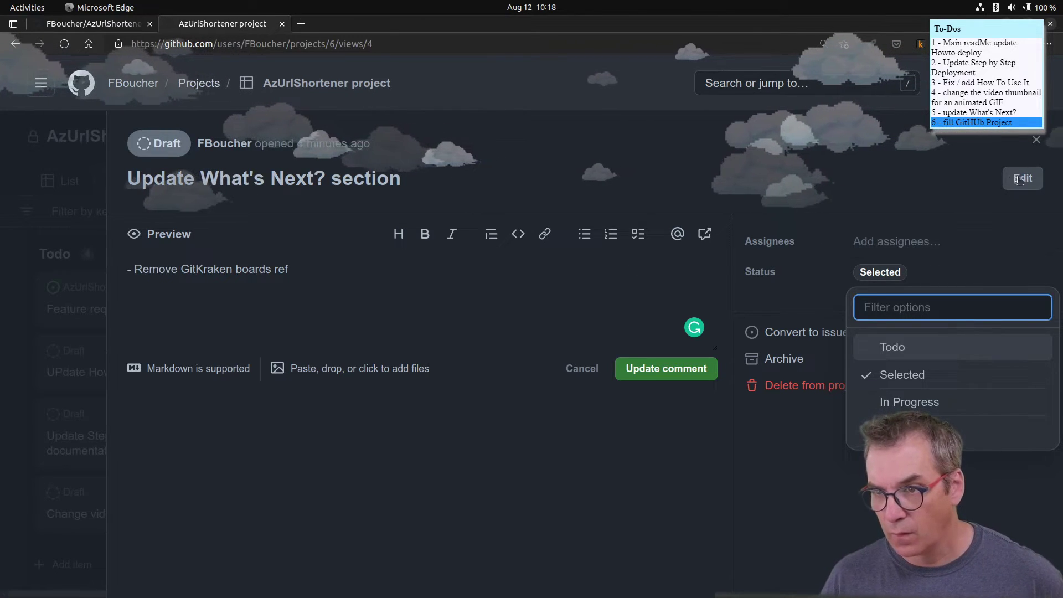
{"action": "left_click", "coordinate": [618, 365]}
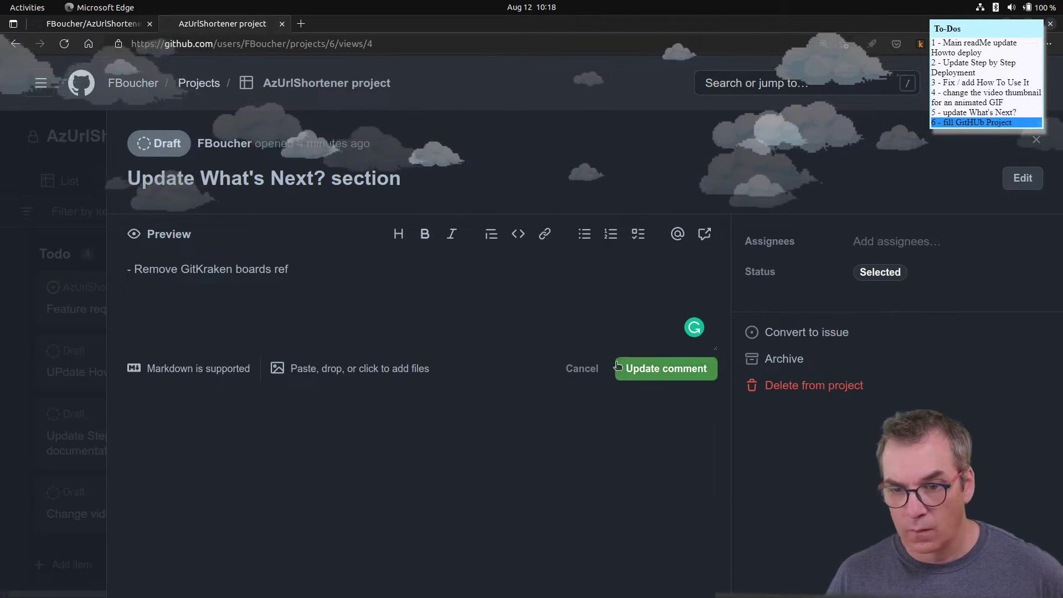
- Save the draft's description, leave the title unchanged, and close the draft panel
{"action": "left_click", "coordinate": [703, 370]}
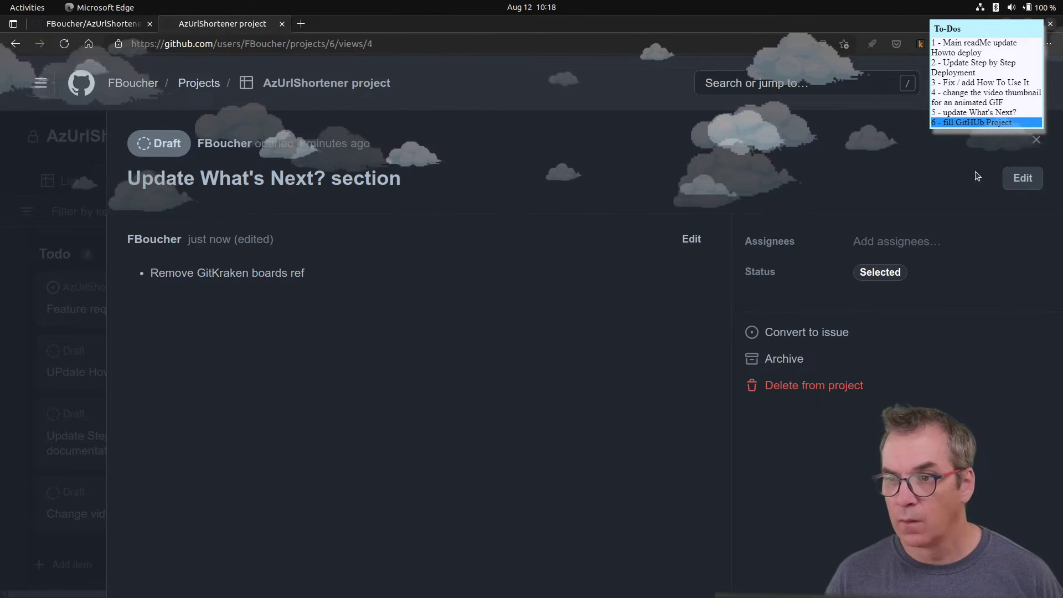
{"action": "left_click", "coordinate": [1033, 180]}
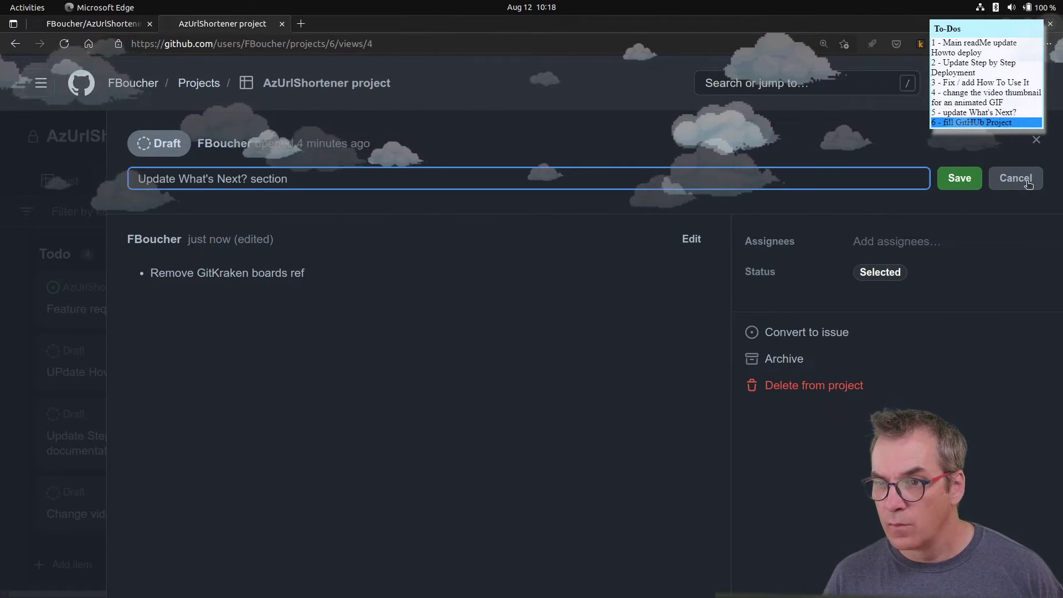
{"action": "left_click", "coordinate": [1005, 190]}
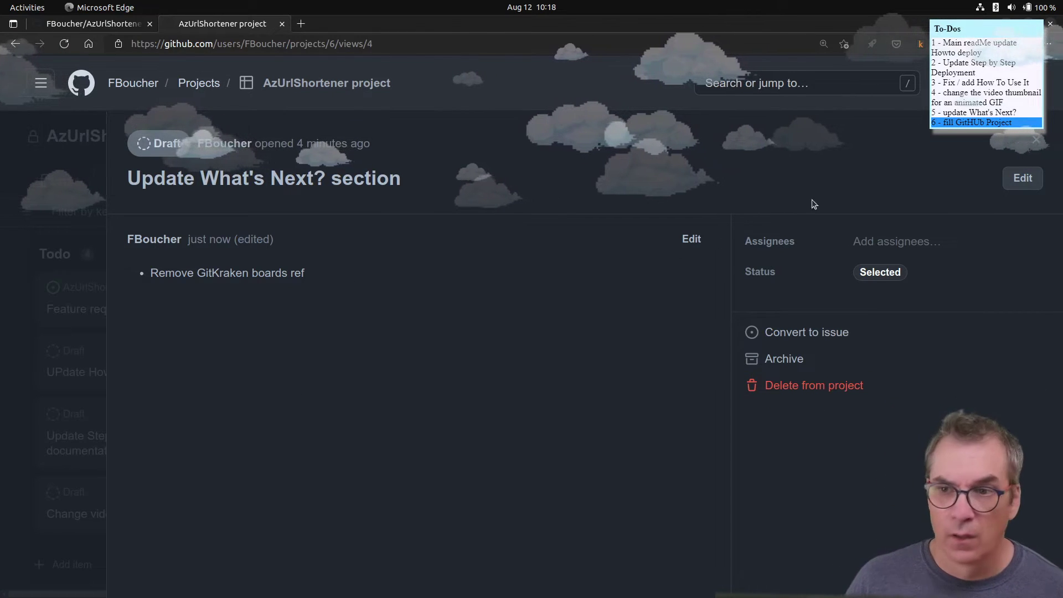
{"action": "left_click", "coordinate": [1034, 143]}
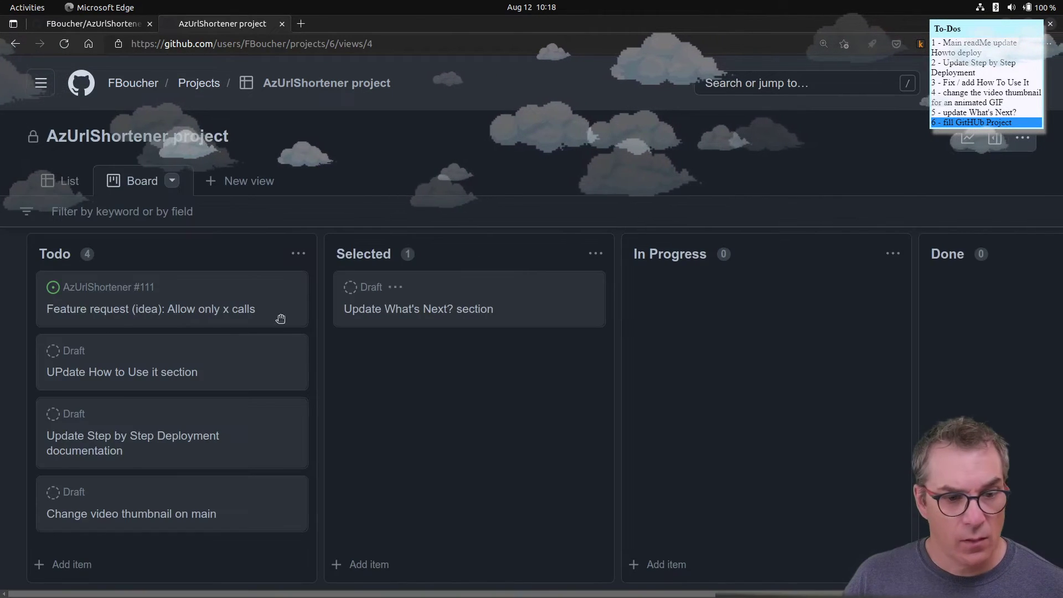
- Retitle the How to Use it draft to 'Update "How to Use it" section'
{"action": "left_click", "coordinate": [164, 378]}
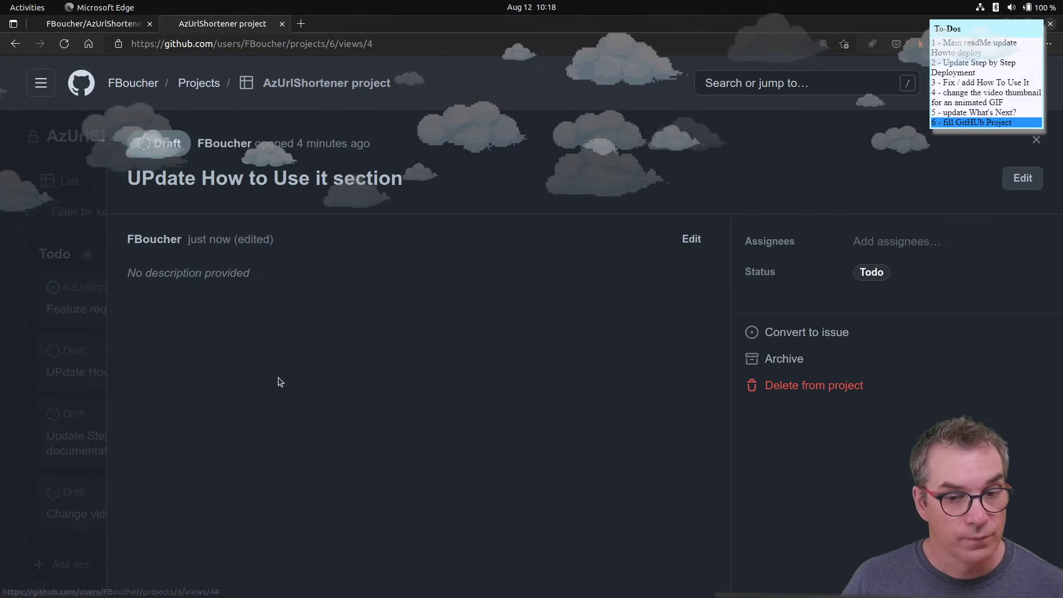
{"action": "left_click", "coordinate": [1022, 177]}
{"action": "right_click", "coordinate": [136, 181]}
{"action": "left_click", "coordinate": [145, 182]}
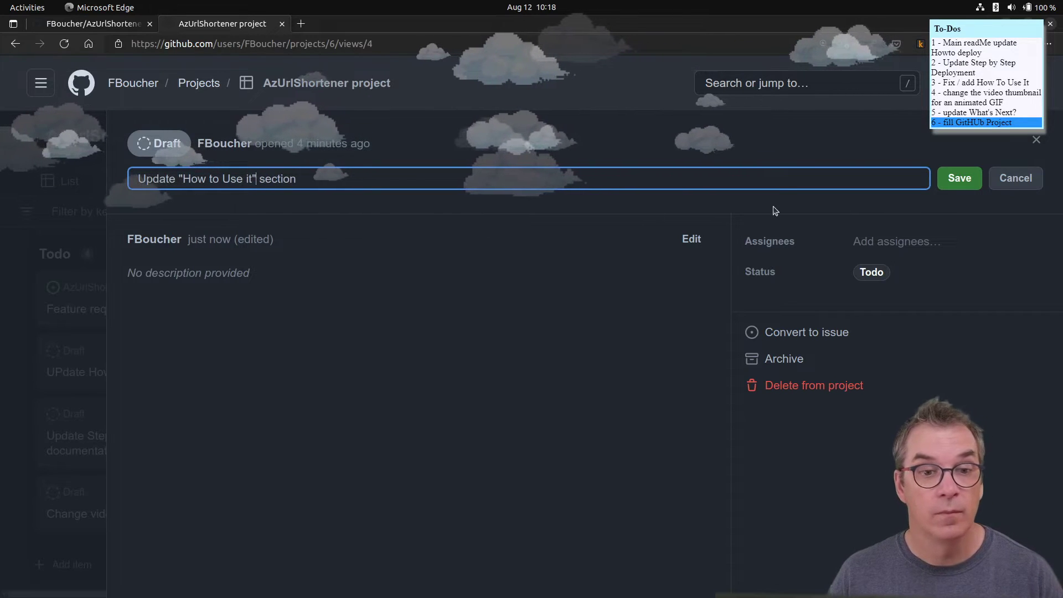
{"action": "left_click", "coordinate": [951, 180]}
- Set the draft's status to Selected and begin editing its description
{"action": "left_click", "coordinate": [876, 273]}
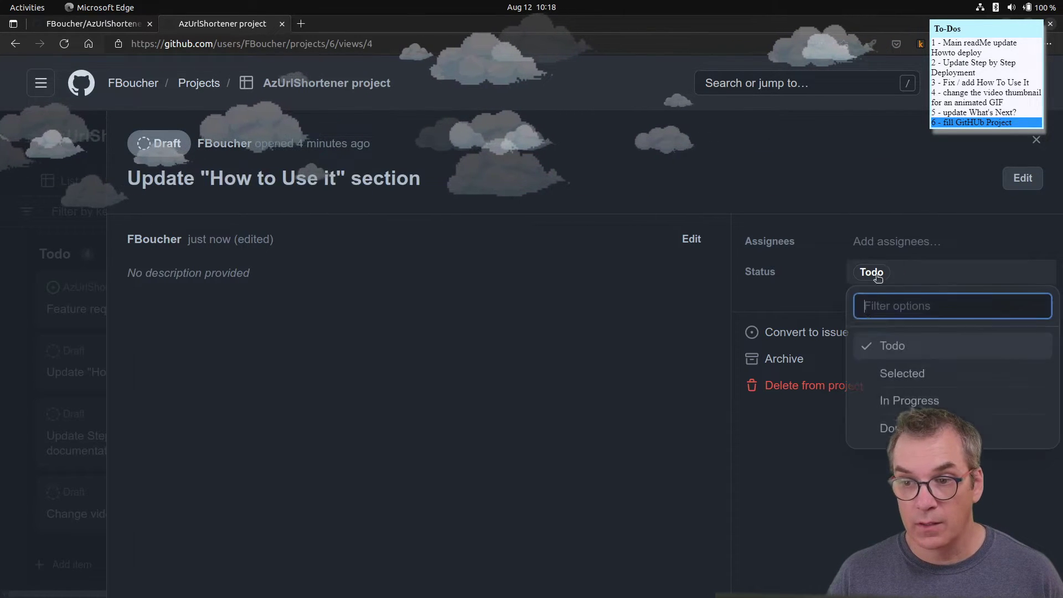
{"action": "left_click", "coordinate": [900, 371]}
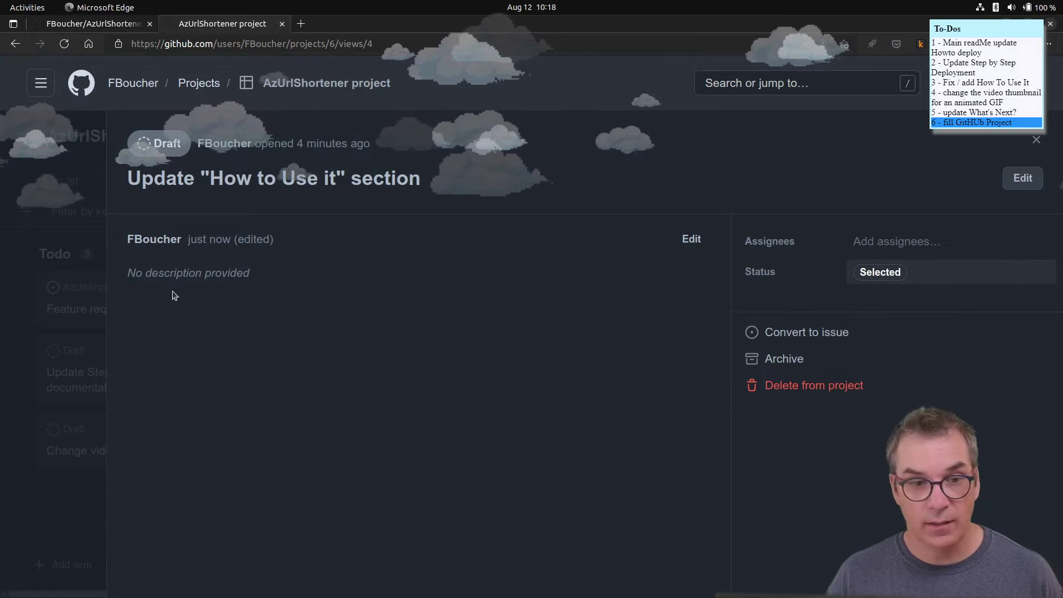
{"action": "left_click", "coordinate": [691, 239]}
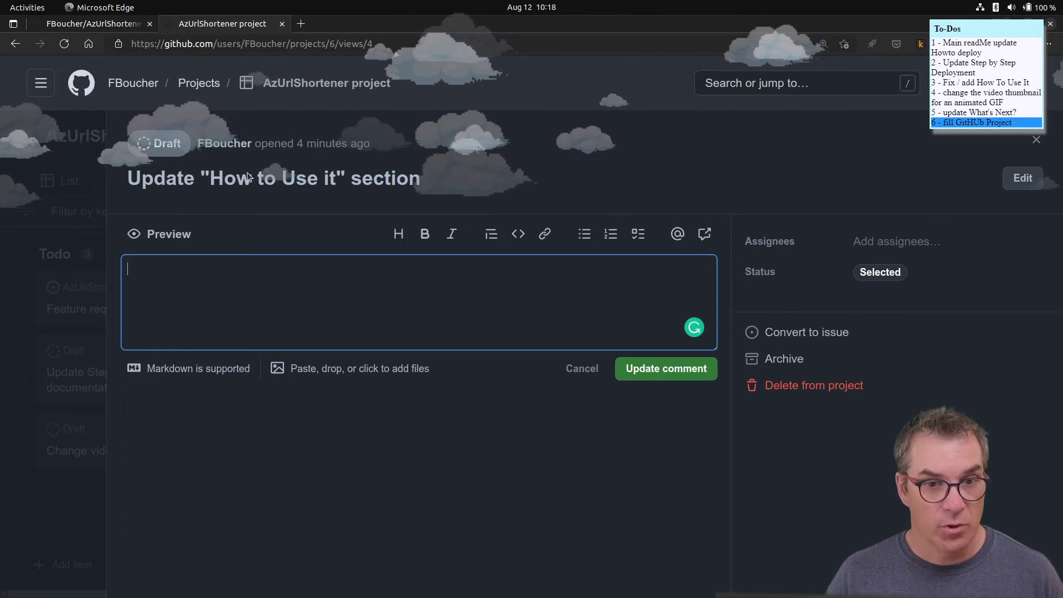
- Check the How To Use It section of the AzUrlShortener README, then go back to the project draft
{"action": "left_click", "coordinate": [84, 24]}
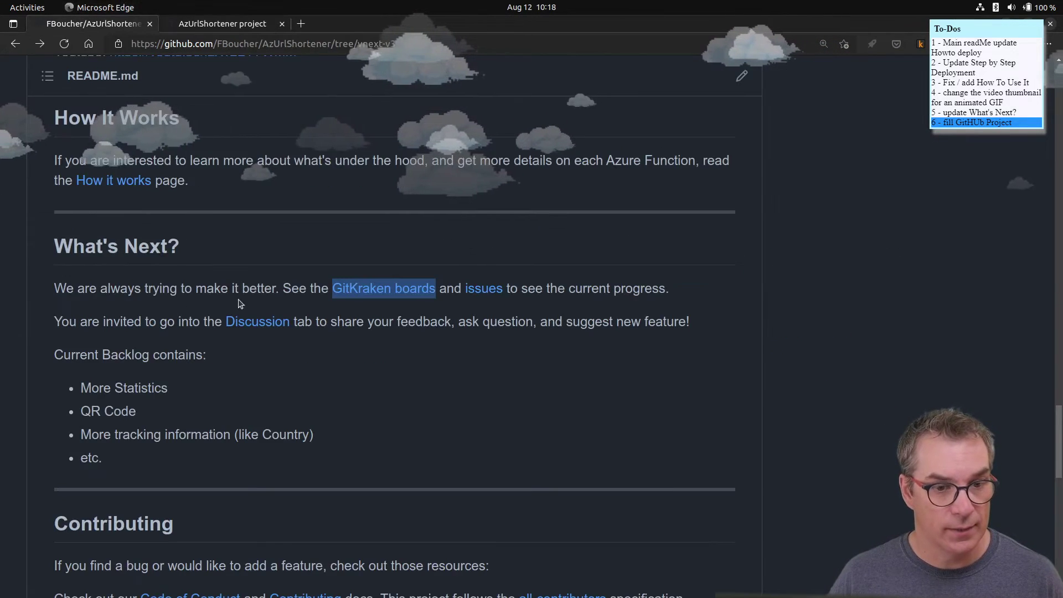
{"action": "scroll", "coordinate": [231, 352], "scroll_direction": "up", "scroll_amount": 2}
{"action": "scroll", "coordinate": [231, 352], "scroll_direction": "down", "scroll_amount": 10}
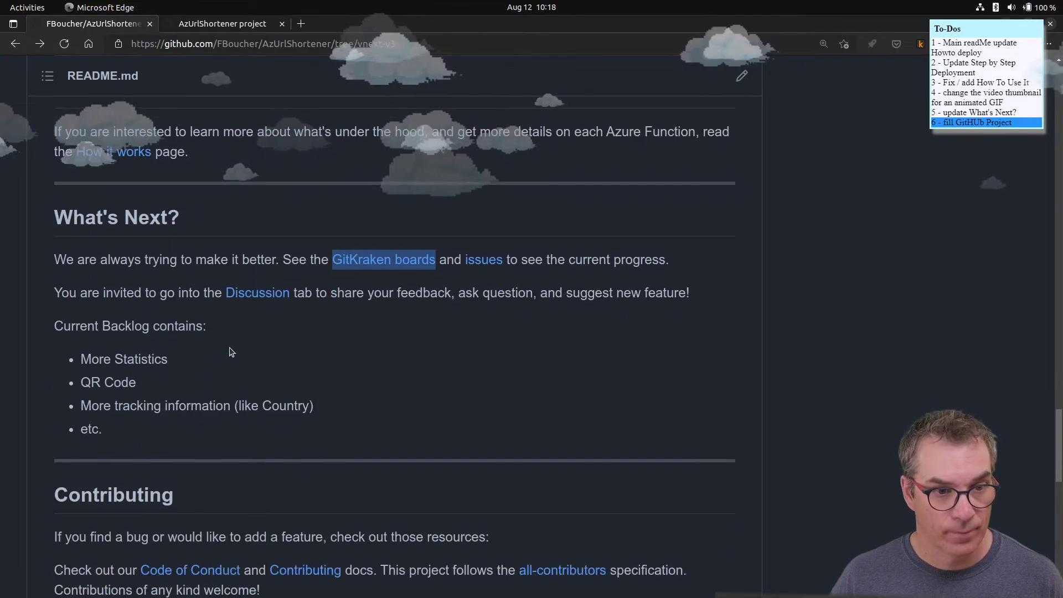
{"action": "scroll", "coordinate": [231, 347], "scroll_direction": "up", "scroll_amount": 12}
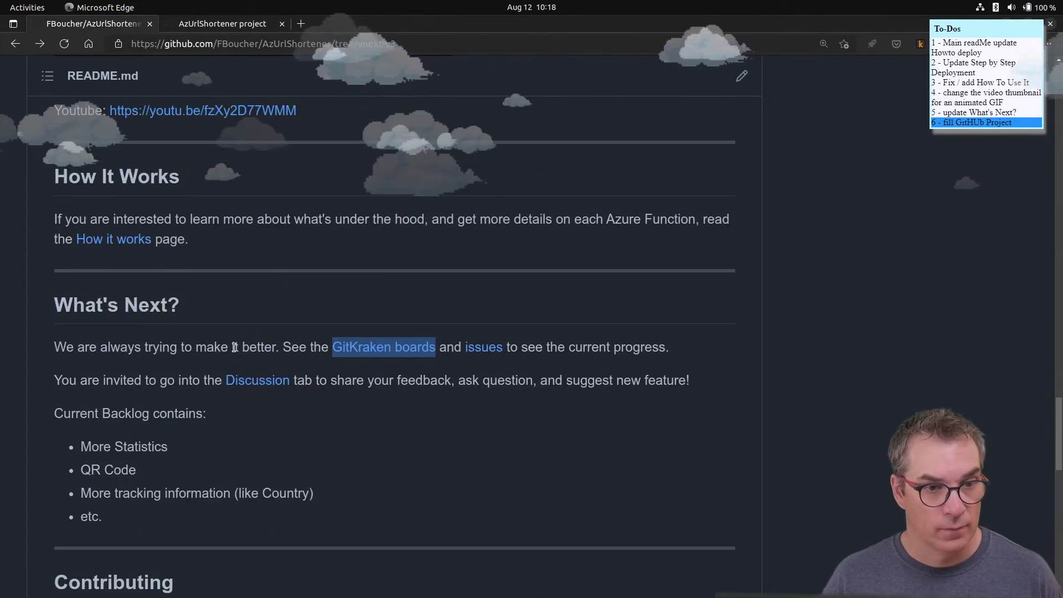
{"action": "scroll", "coordinate": [235, 347], "scroll_direction": "up", "scroll_amount": 4}
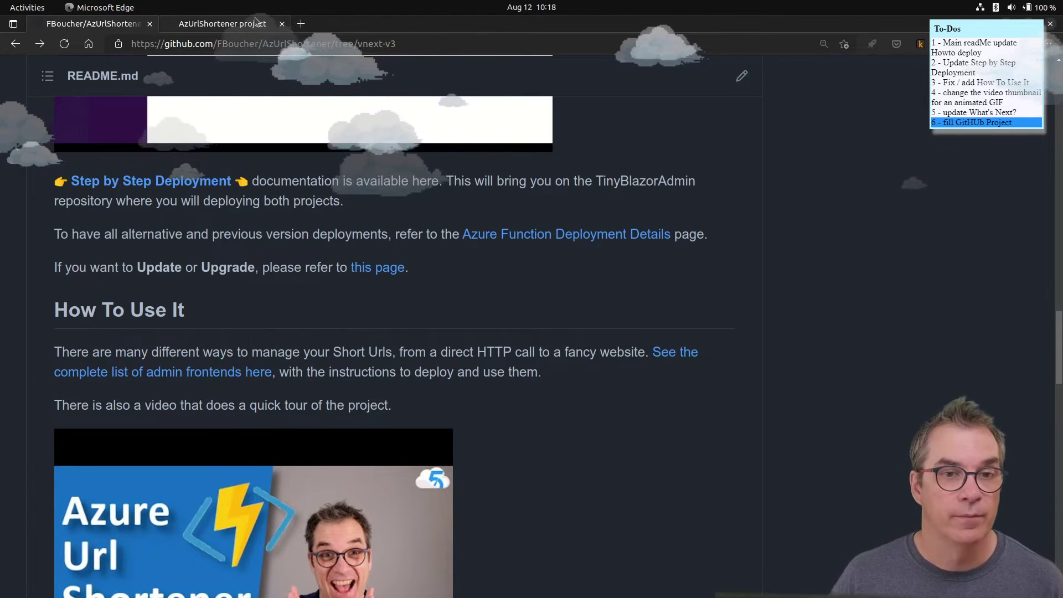
{"action": "left_click", "coordinate": [223, 24]}
- Write bullets 'Update docs to reflect the new version. (default without any frontend)' and 'suggest project TinyBlazor Admin.'
{"action": "type", "text": "Re"}
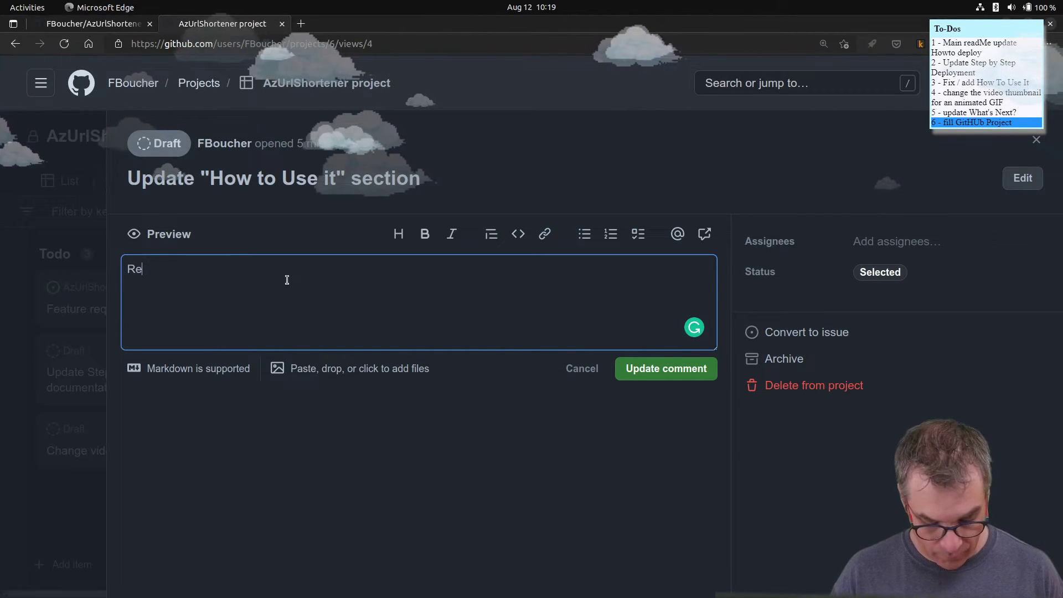
{"action": "key", "text": "BackSpace"}
{"action": "type", "text": "Upd"}
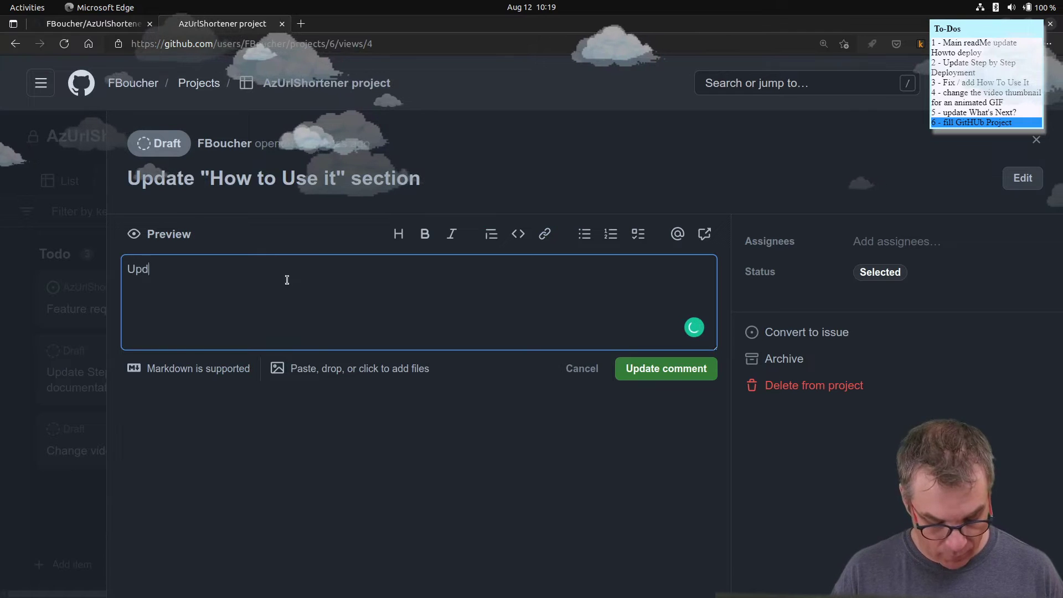
{"action": "type", "text": "ate doc"}
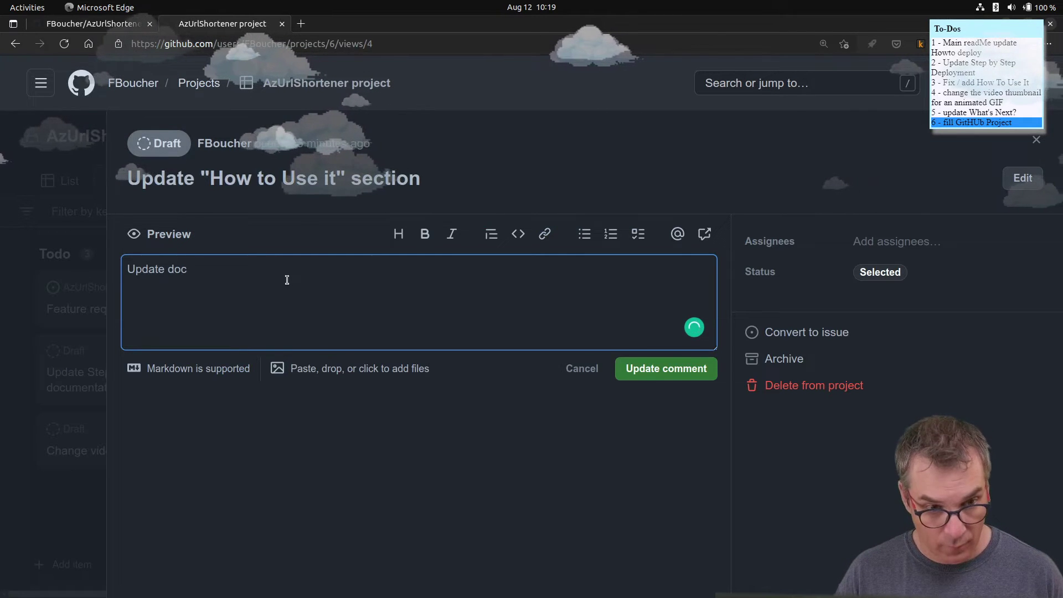
{"action": "type", "text": "s to re"}
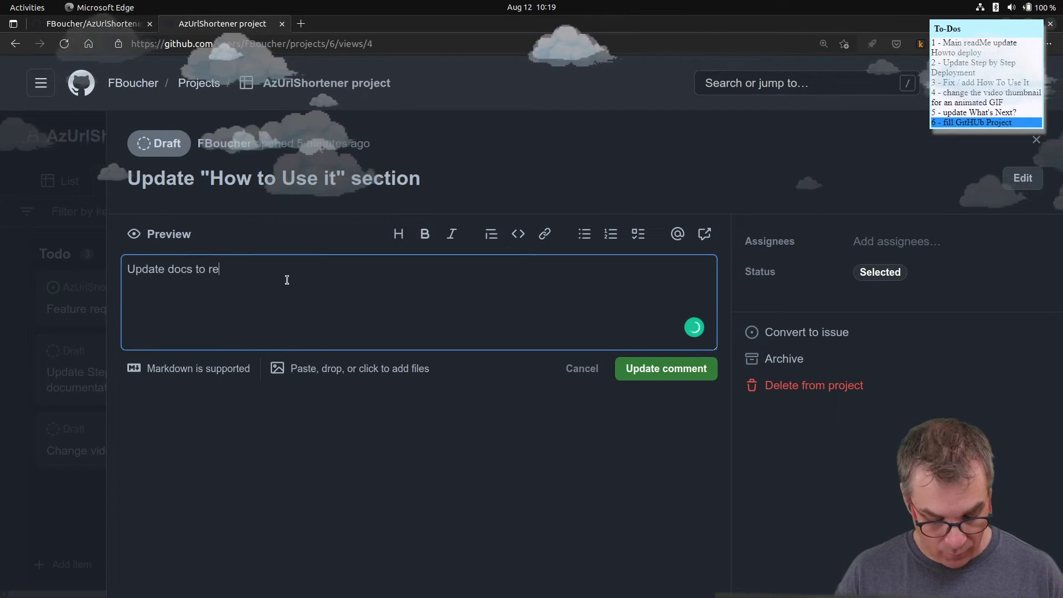
{"action": "type", "text": "flect t"}
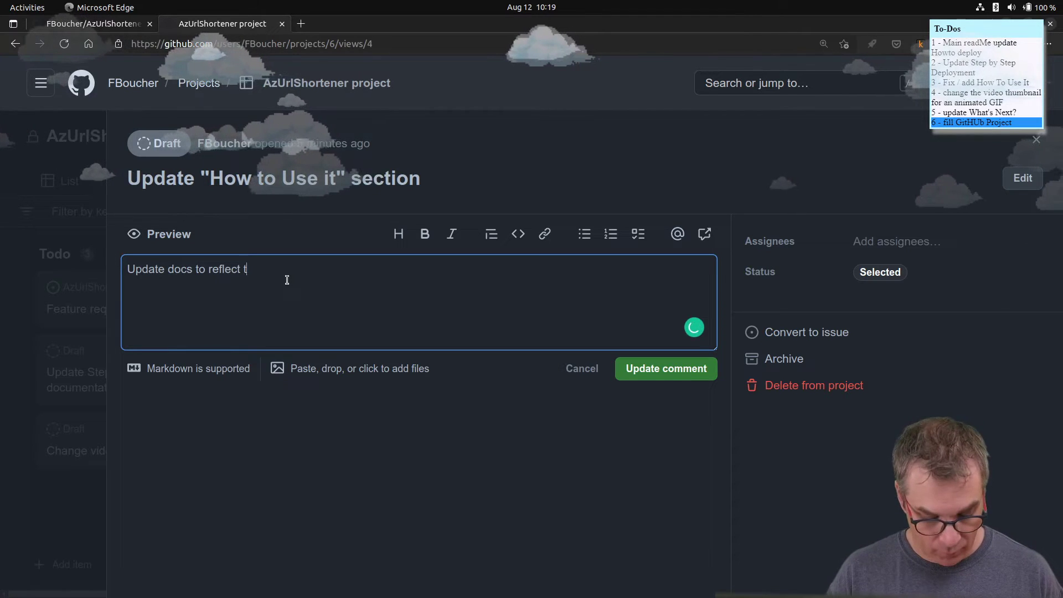
{"action": "type", "text": "he new versi"}
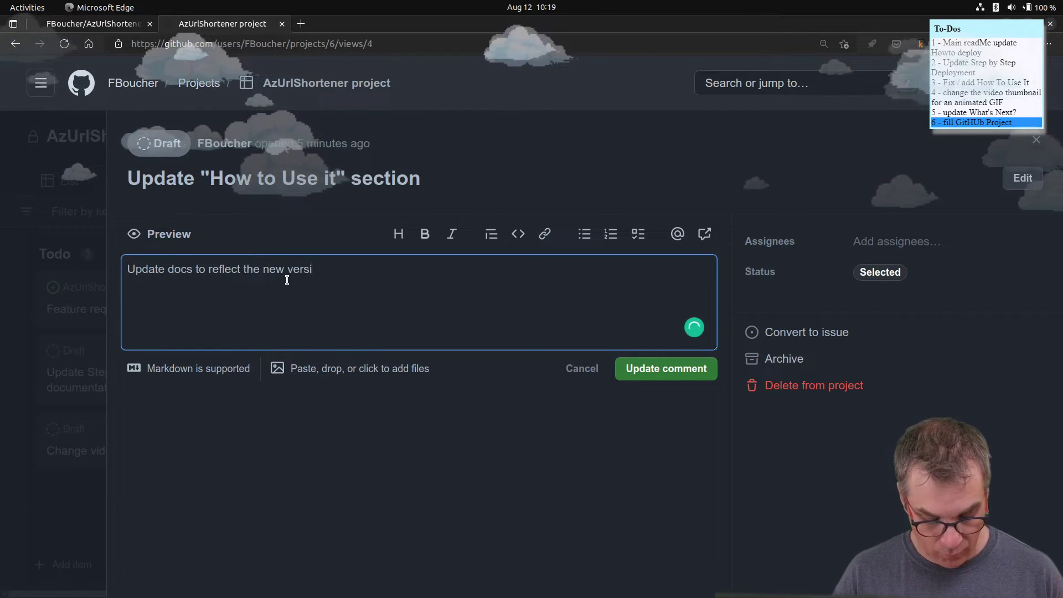
{"action": "type", "text": "on."}
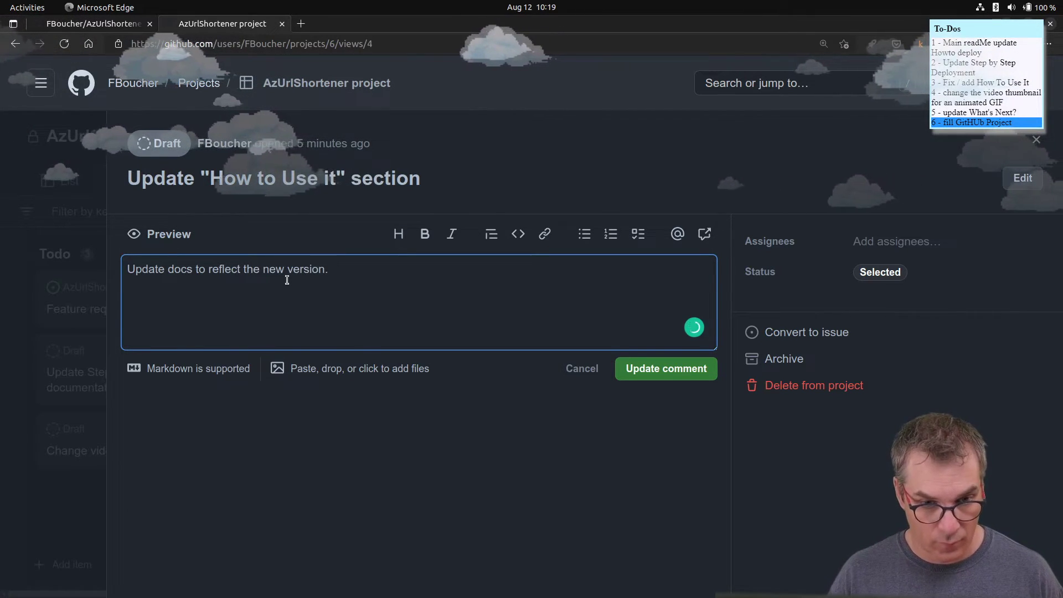
{"action": "key", "text": "BackSpace"}
{"action": "type", "text": " (de"}
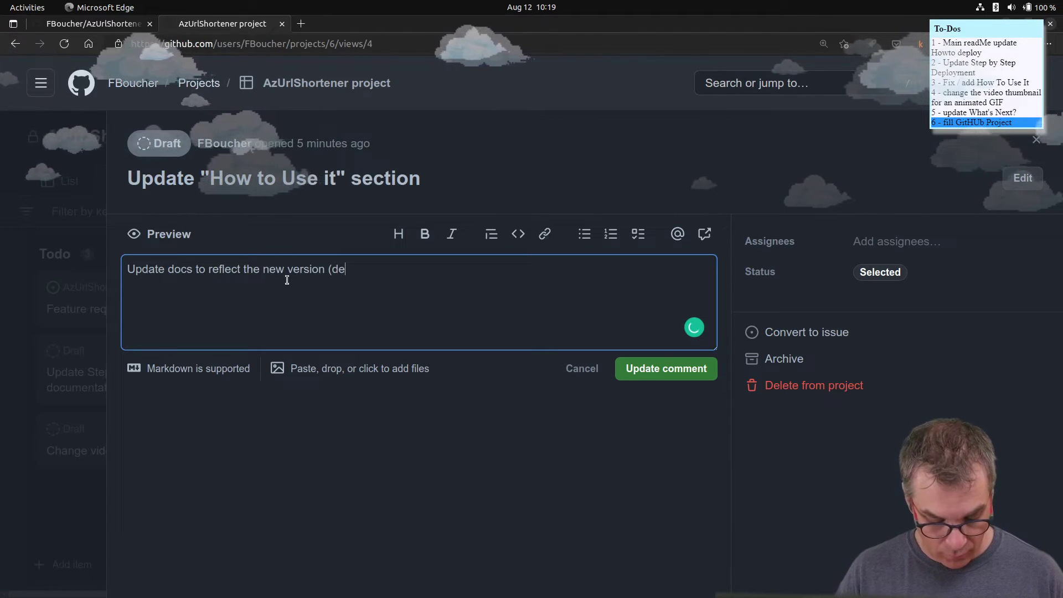
{"action": "type", "text": "fault "}
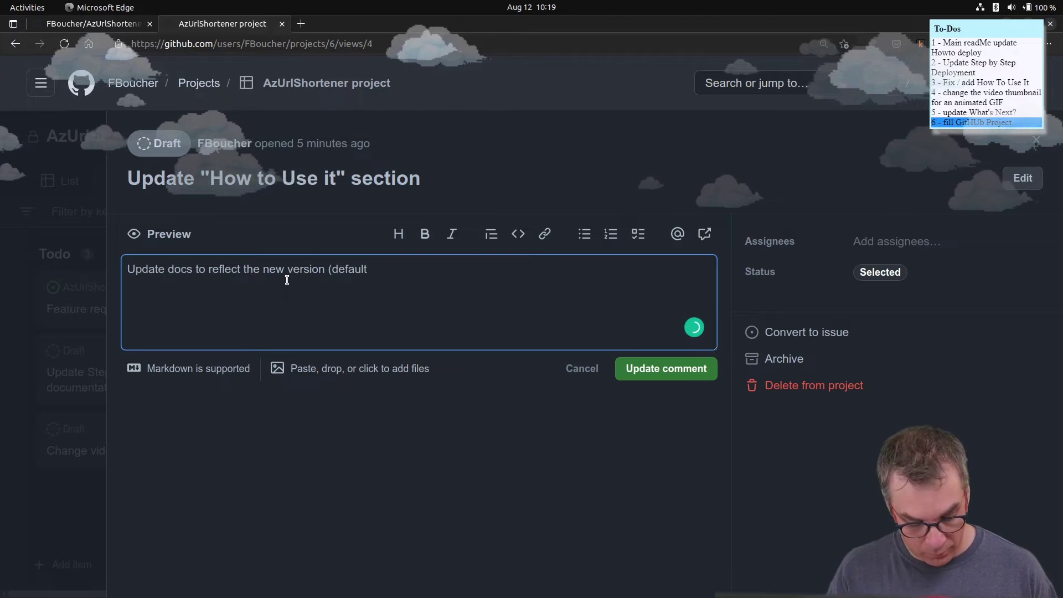
{"action": "type", "text": "with"}
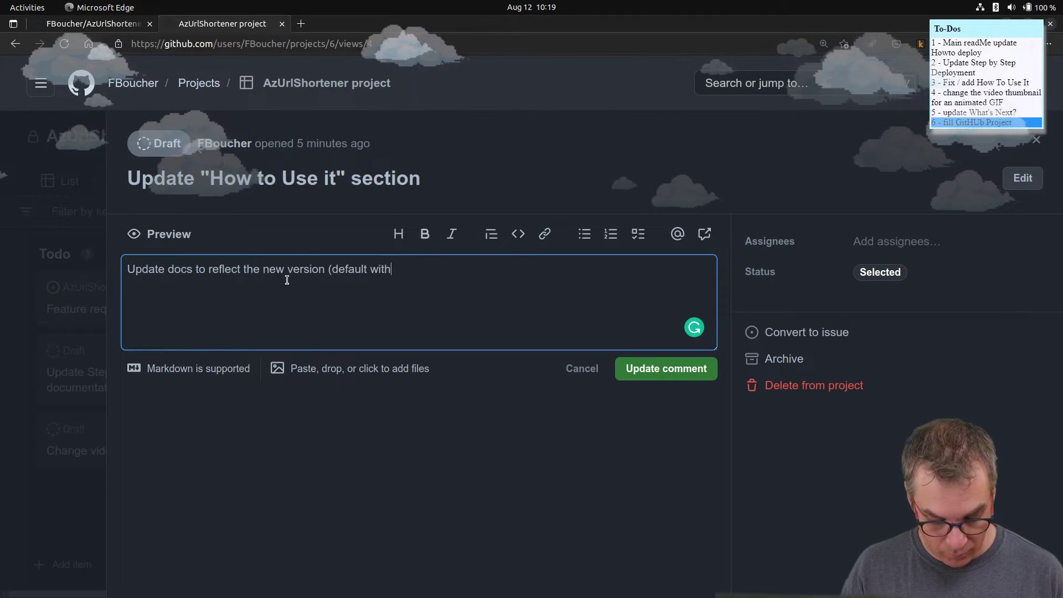
{"action": "type", "text": "out any "}
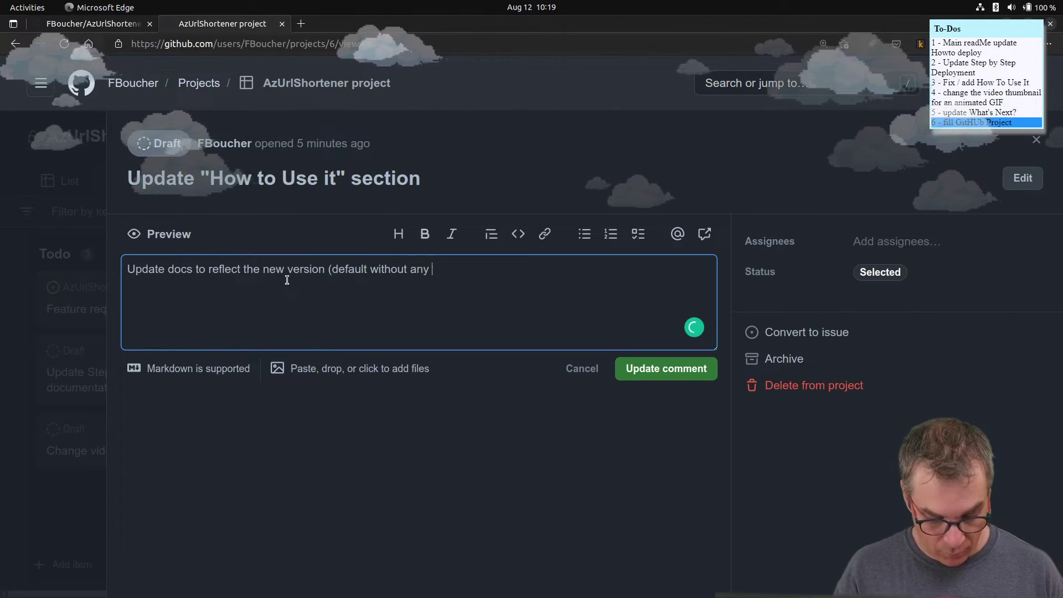
{"action": "type", "text": "fro"}
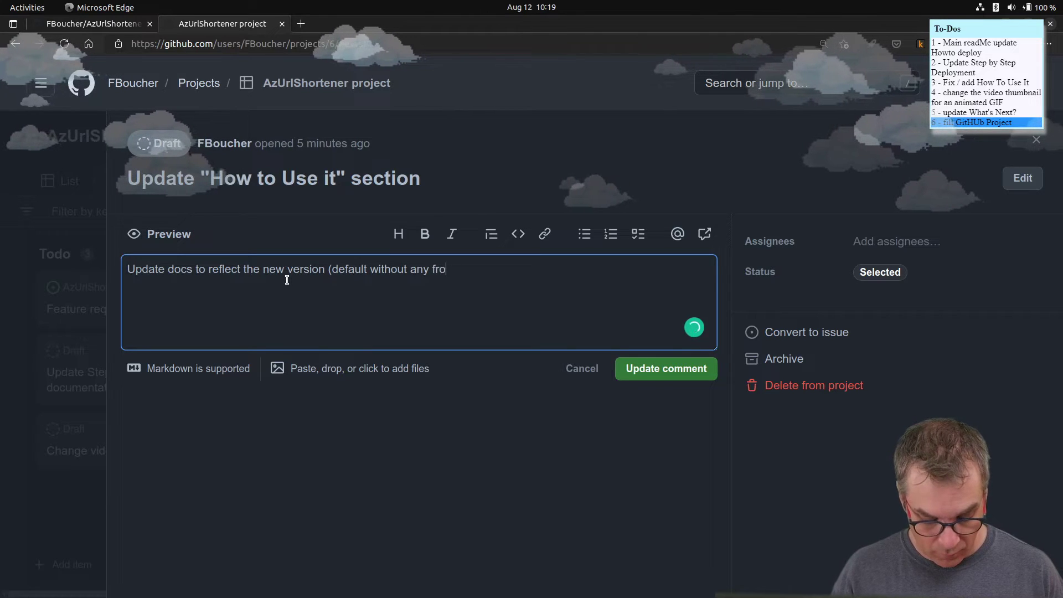
{"action": "type", "text": "ntend)"}
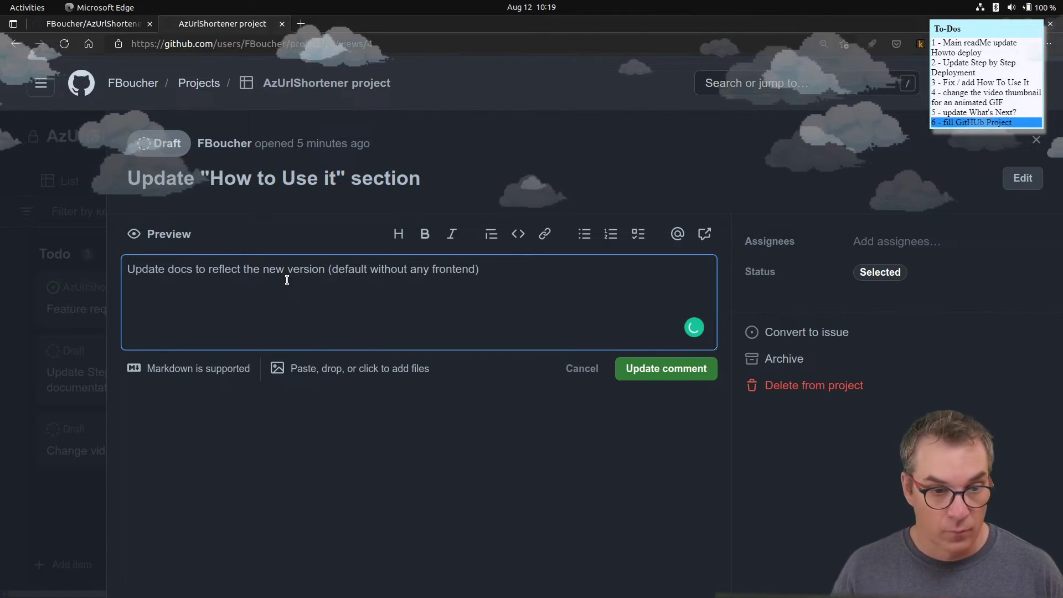
{"action": "key", "text": "Home"}
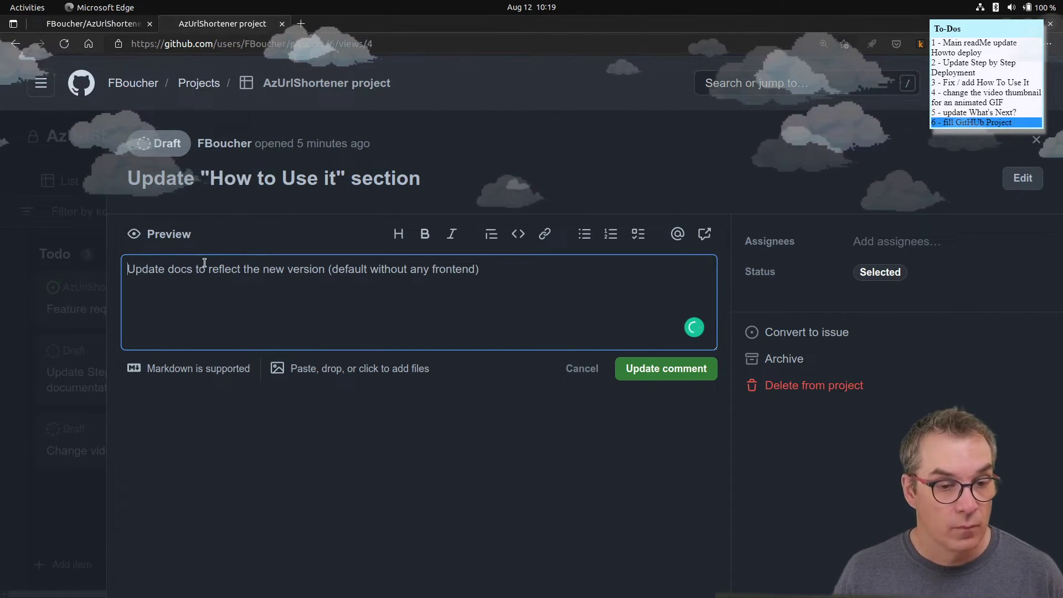
{"action": "type", "text": "-"}
{"action": "left_click", "coordinate": [528, 265]}
{"action": "key", "text": "Return"}
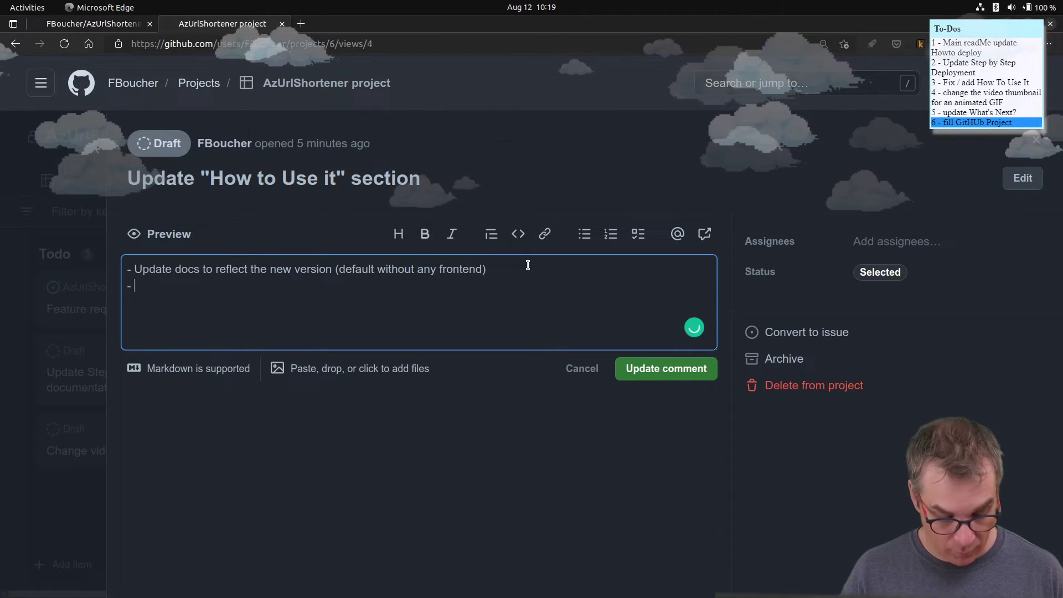
{"action": "type", "text": "s"}
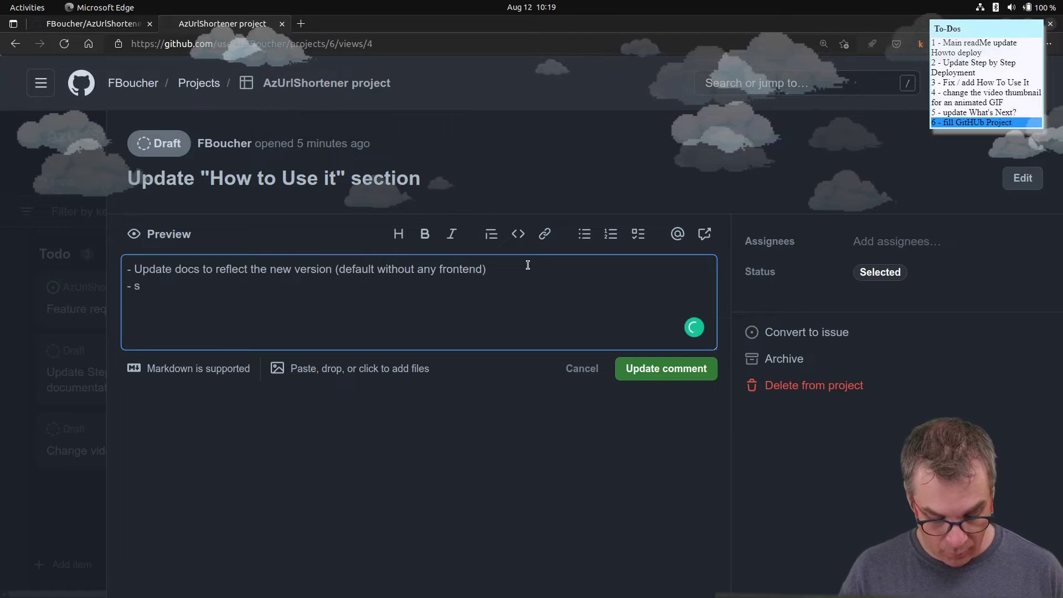
{"action": "type", "text": "uggest "}
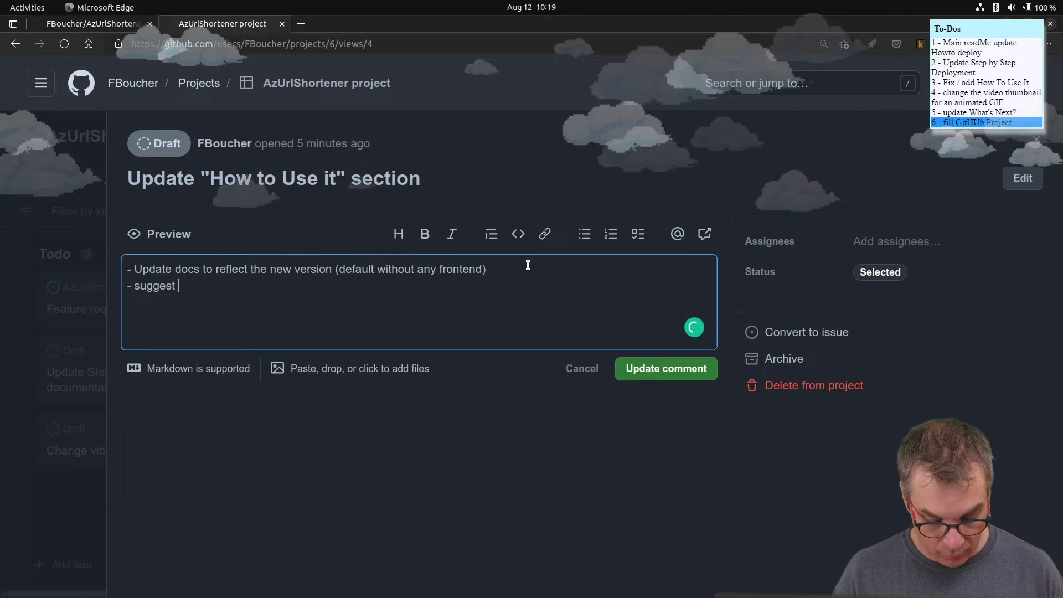
{"action": "type", "text": "project "}
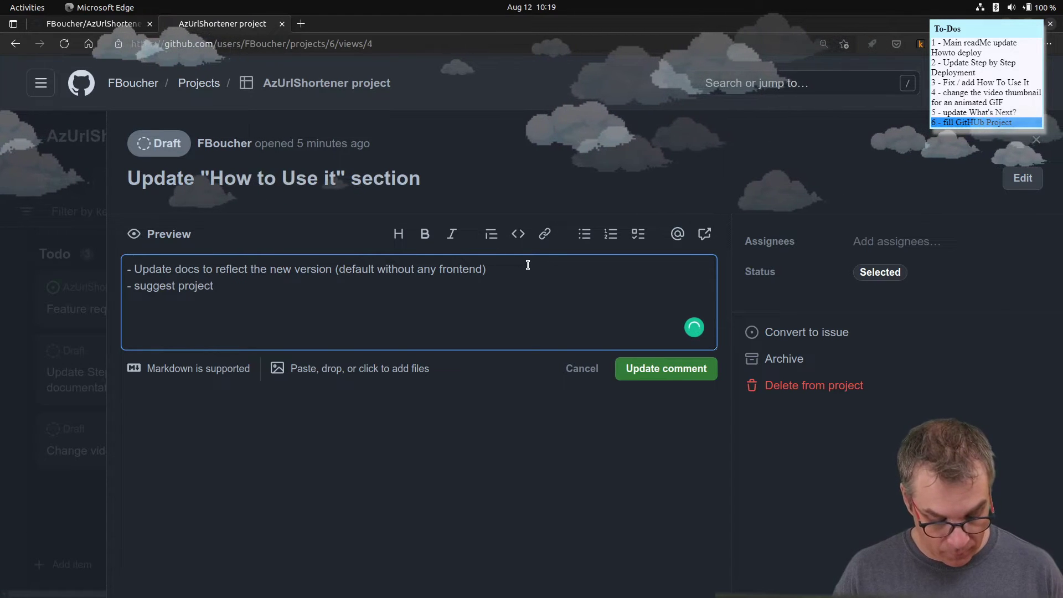
{"action": "type", "text": "Ti"}
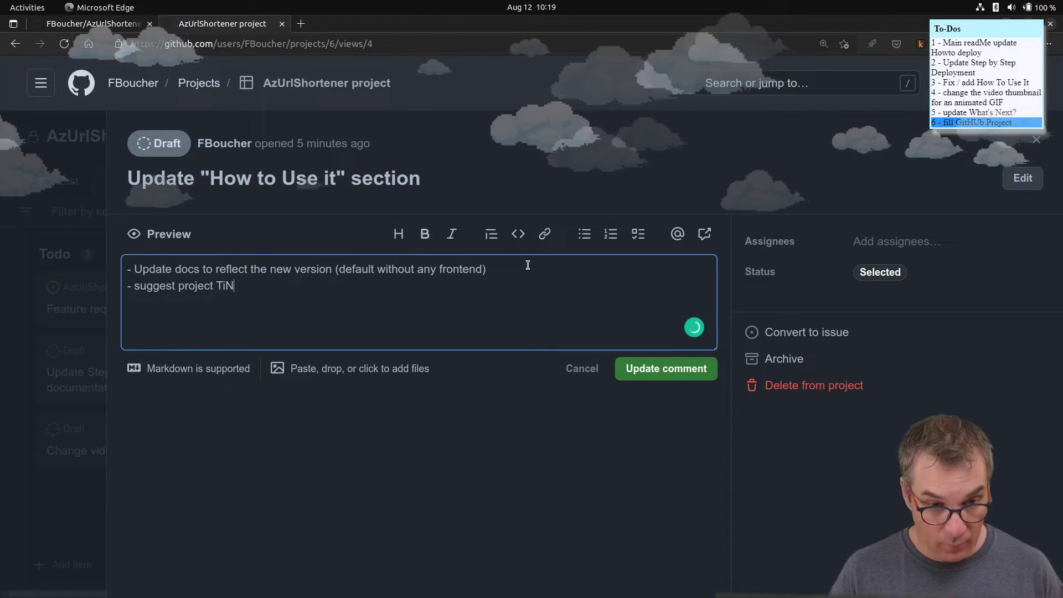
{"action": "type", "text": "nybla"}
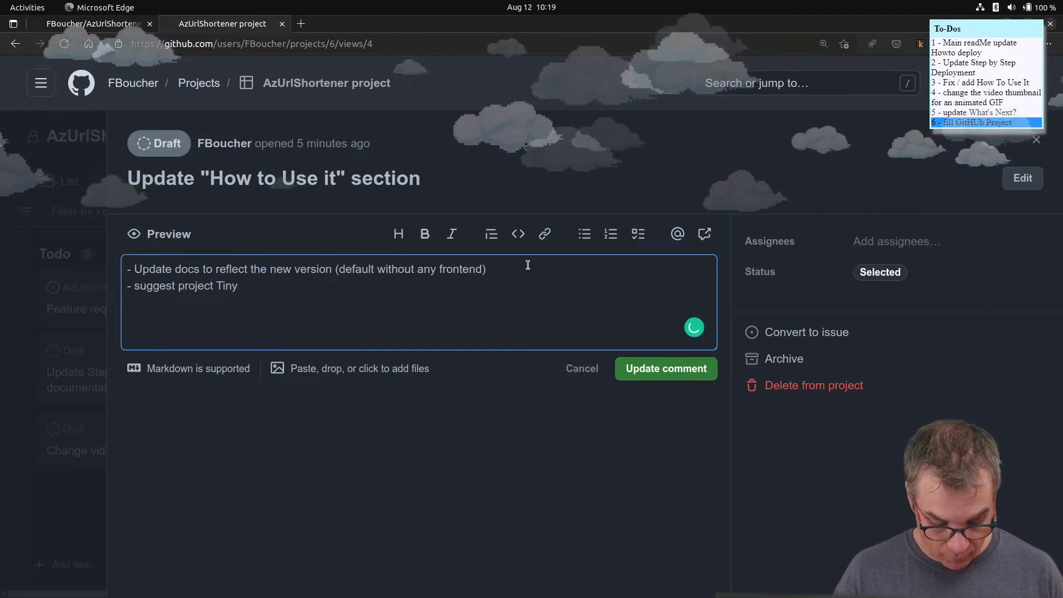
{"action": "key", "text": "BackSpace"}
{"action": "key", "text": "BackSpace"}
{"action": "key", "text": "BackSpace"}
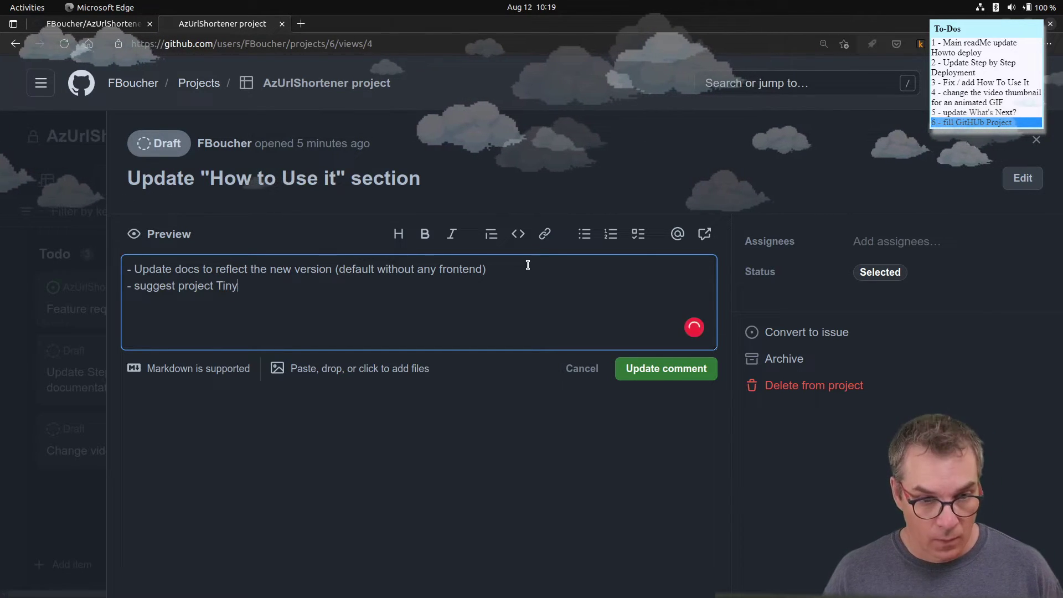
{"action": "type", "text": "Blazor "}
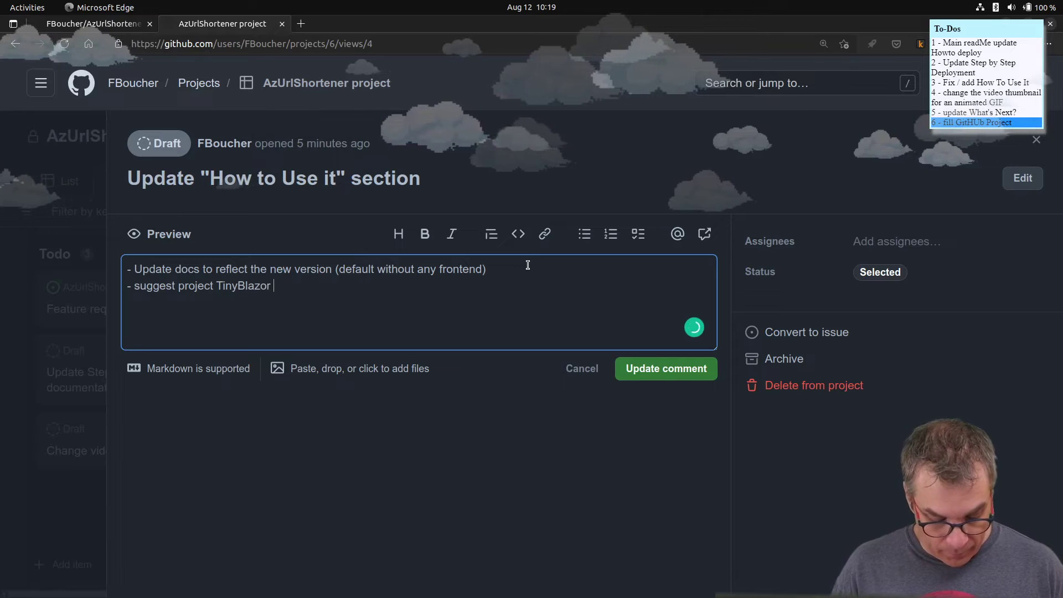
{"action": "type", "text": "Admin and display list of all"}
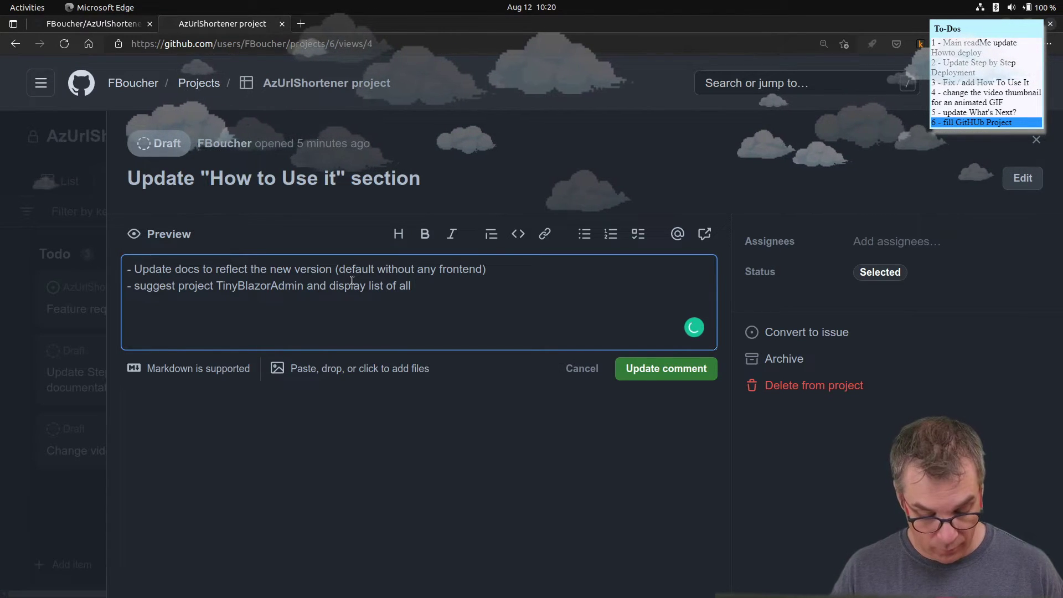
{"action": "type", "text": "."}
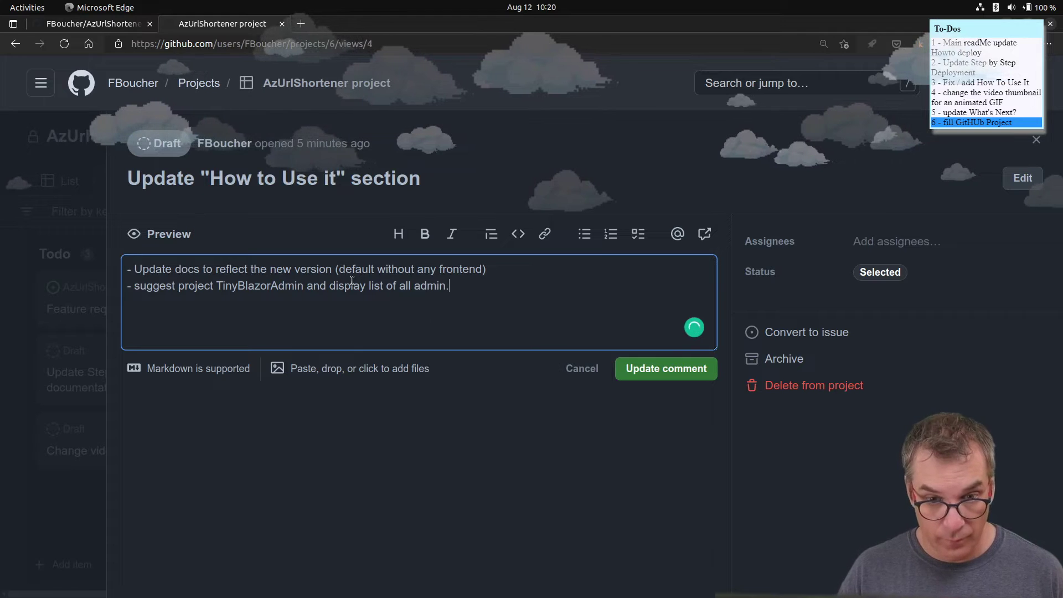
- Add a bullet stating the Default Admin is Azure Storage Explorer
{"action": "mouse_move", "coordinate": [377, 287]}
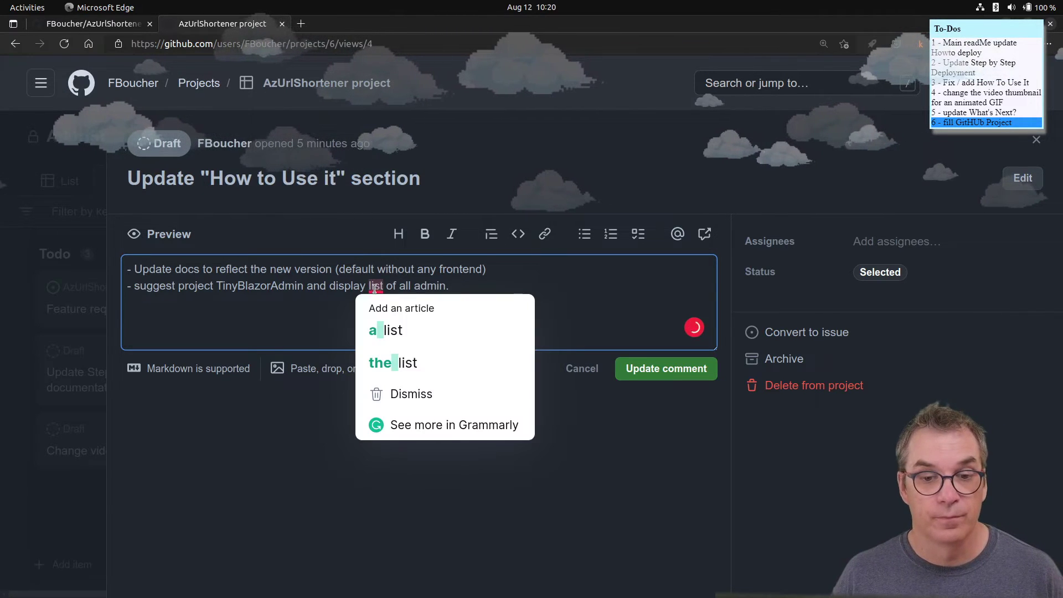
{"action": "left_click", "coordinate": [513, 261]}
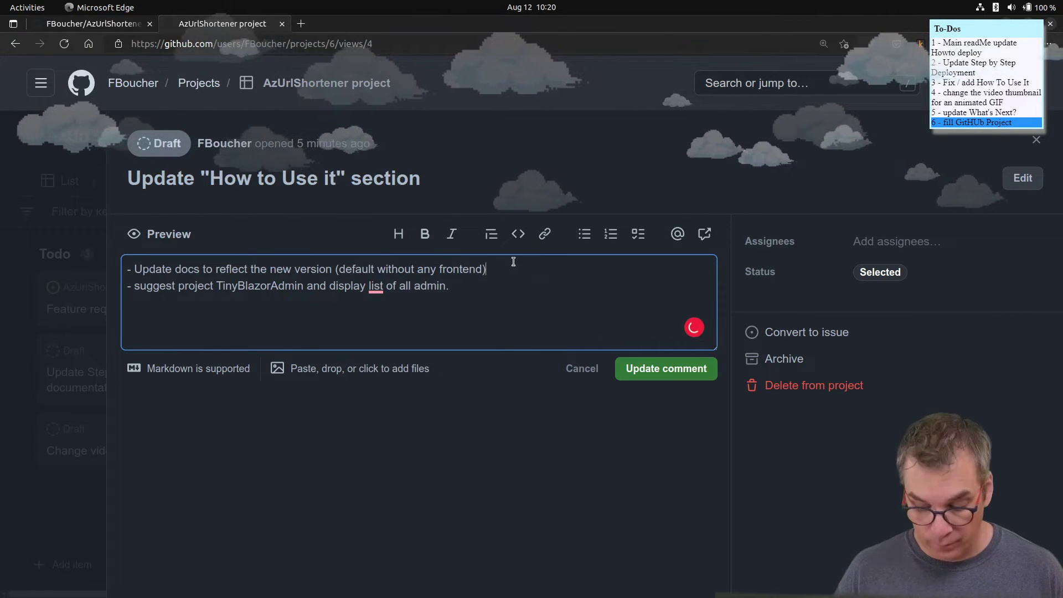
{"action": "key", "text": "Return"}
{"action": "key", "text": "ctrl+z"}
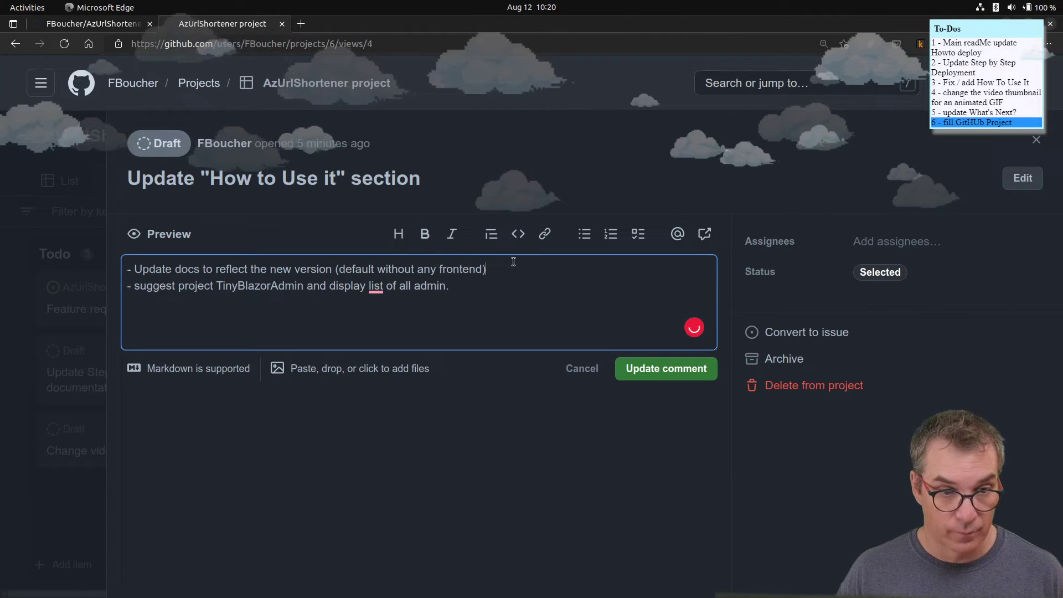
{"action": "left_click", "coordinate": [477, 287]}
{"action": "key", "text": "Return"}
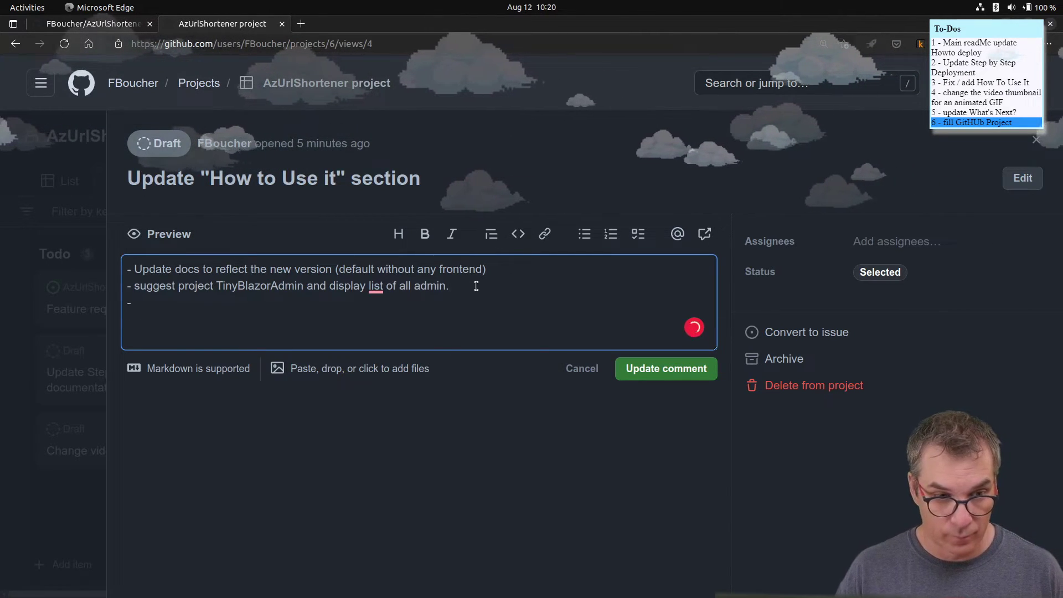
{"action": "key", "text": "BackSpace"}
{"action": "key", "text": "BackSpace"}
{"action": "left_click", "coordinate": [519, 267]}
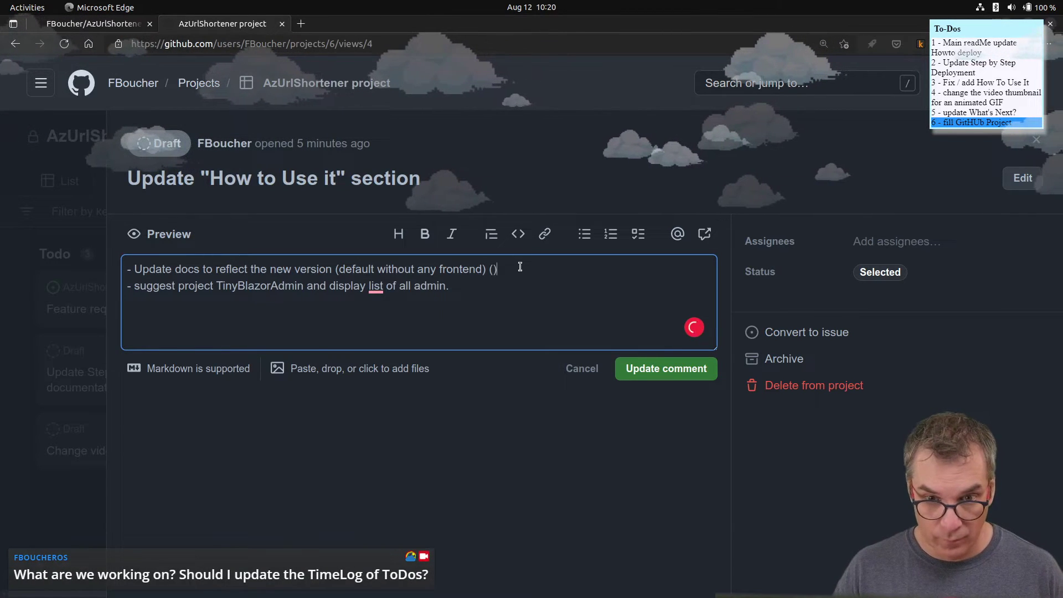
{"action": "type", "text": "admin === Azure Stora"}
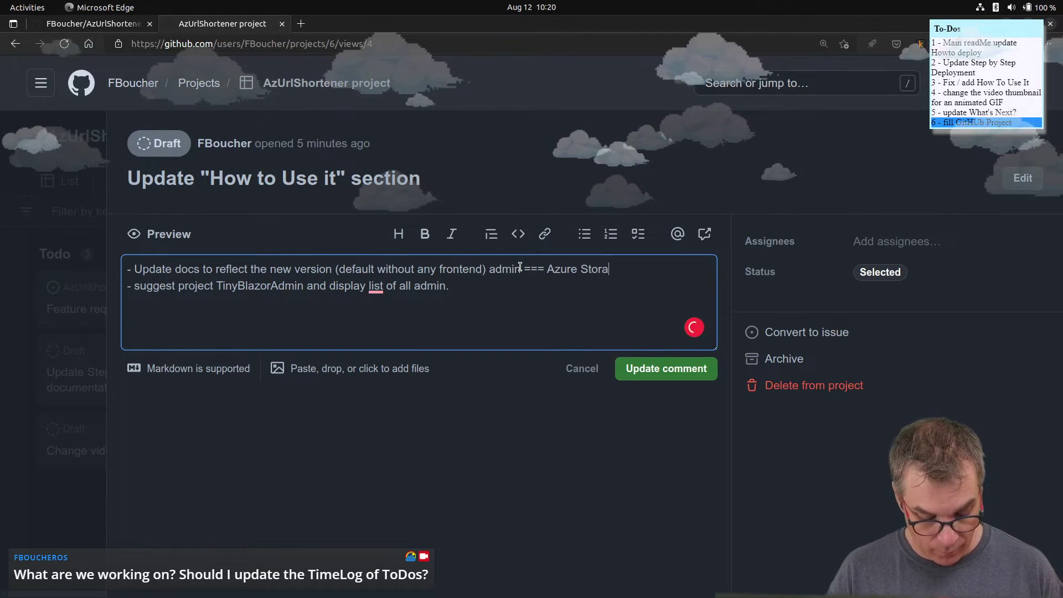
{"action": "type", "text": "ge Explorer"}
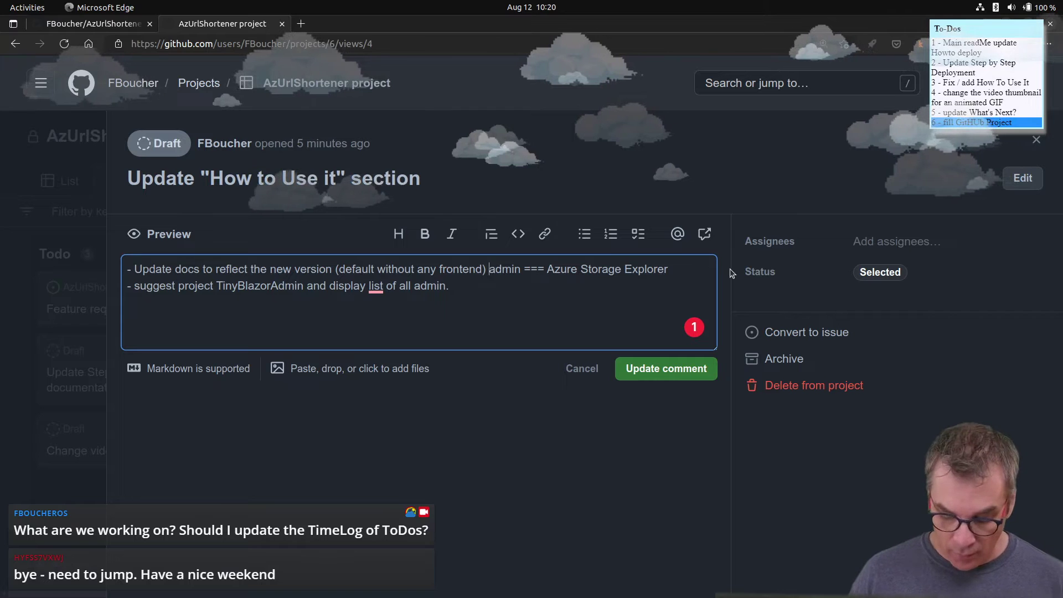
{"action": "key", "text": "Return"}
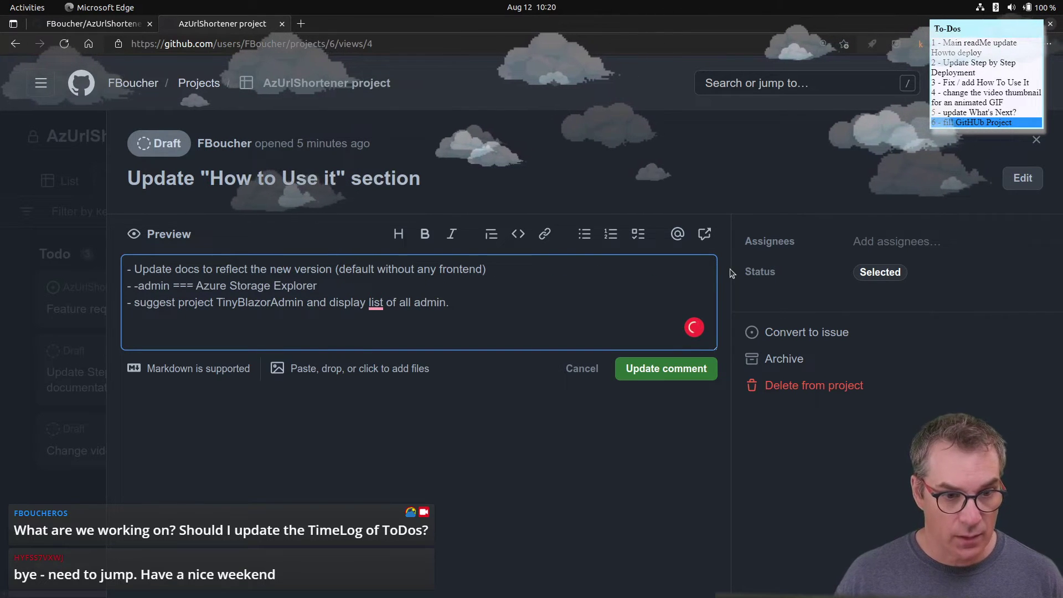
{"action": "key", "text": "BackSpace"}
{"action": "type", "text": "A"}
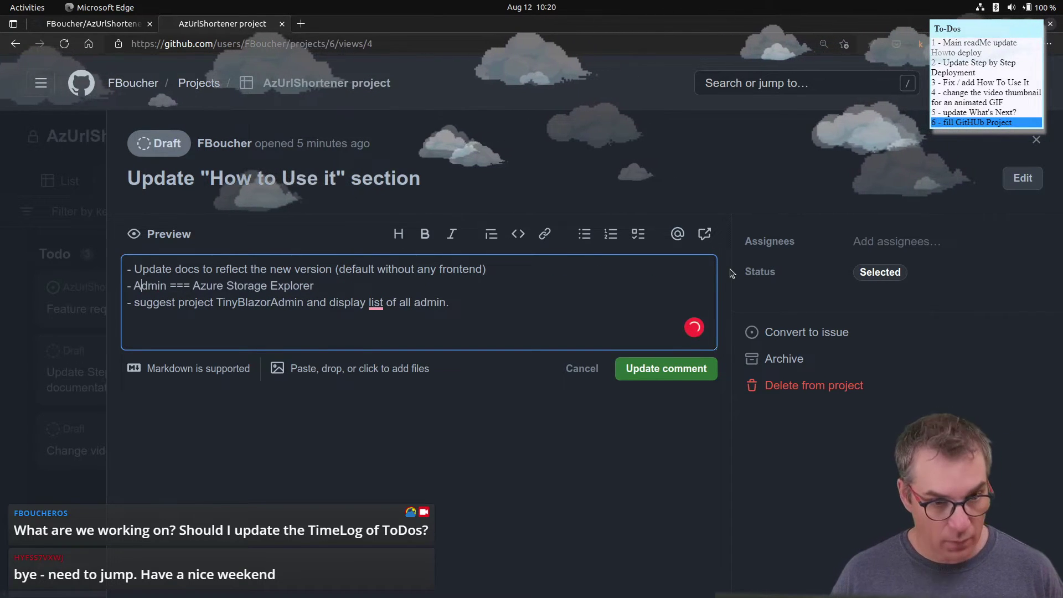
{"action": "type", "text": "Default"}
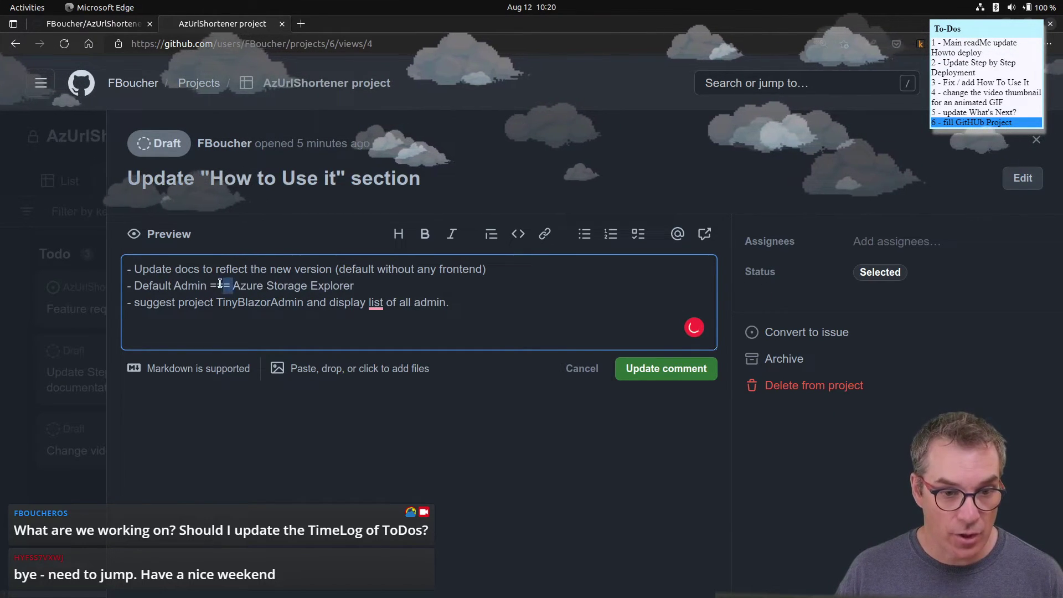
{"action": "key", "text": "BackSpace"}
{"action": "type", "text": "is"}
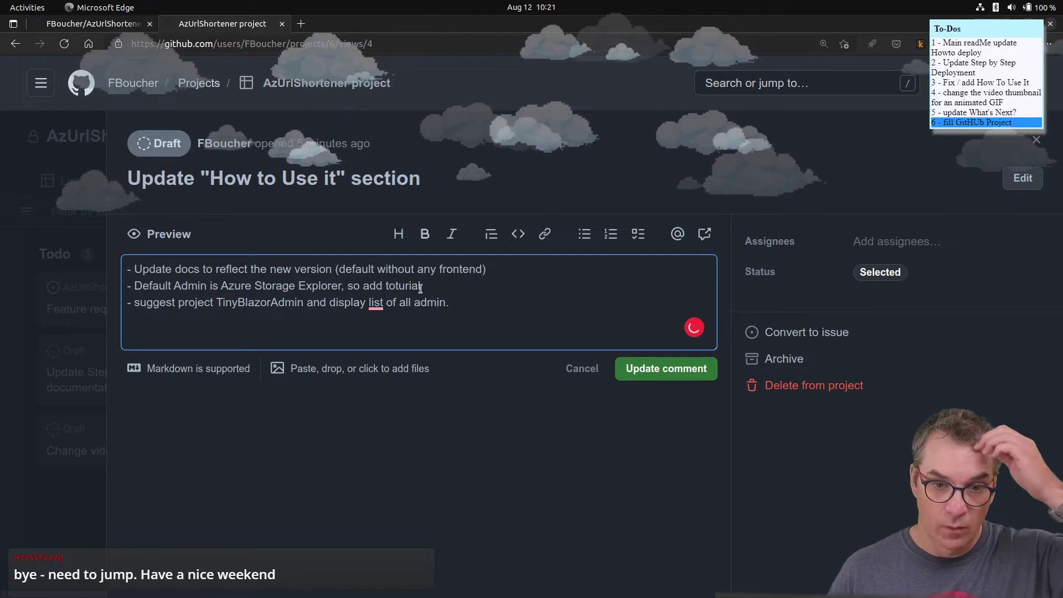
- Accept Grammarly's fixes adding 'a' before tutorial and list, then save the comment
{"action": "left_click_drag", "start_coordinate": [398, 283], "coordinate": [408, 283]}
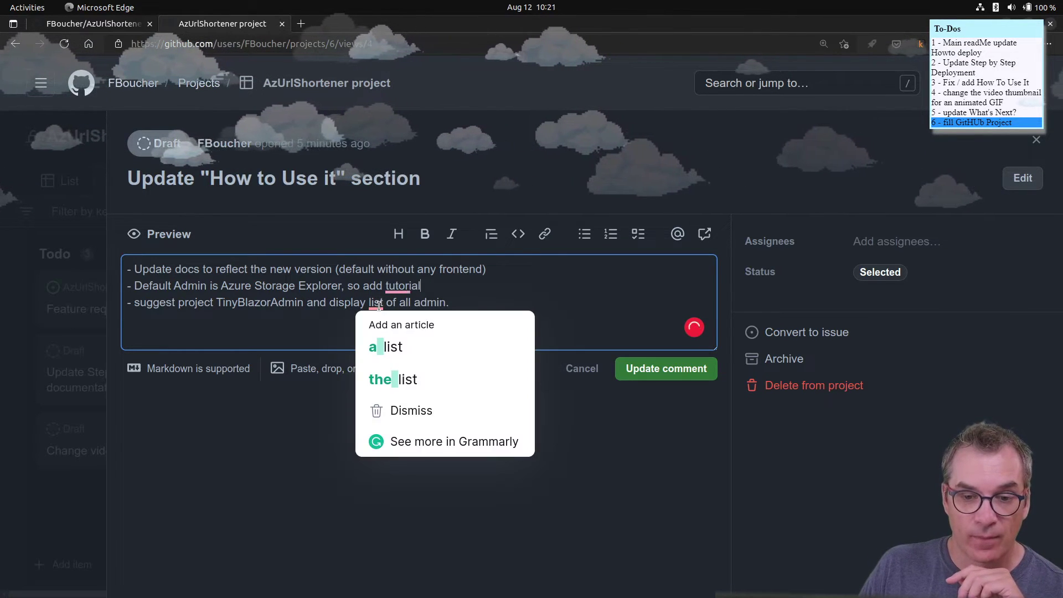
{"action": "mouse_move", "coordinate": [405, 286]}
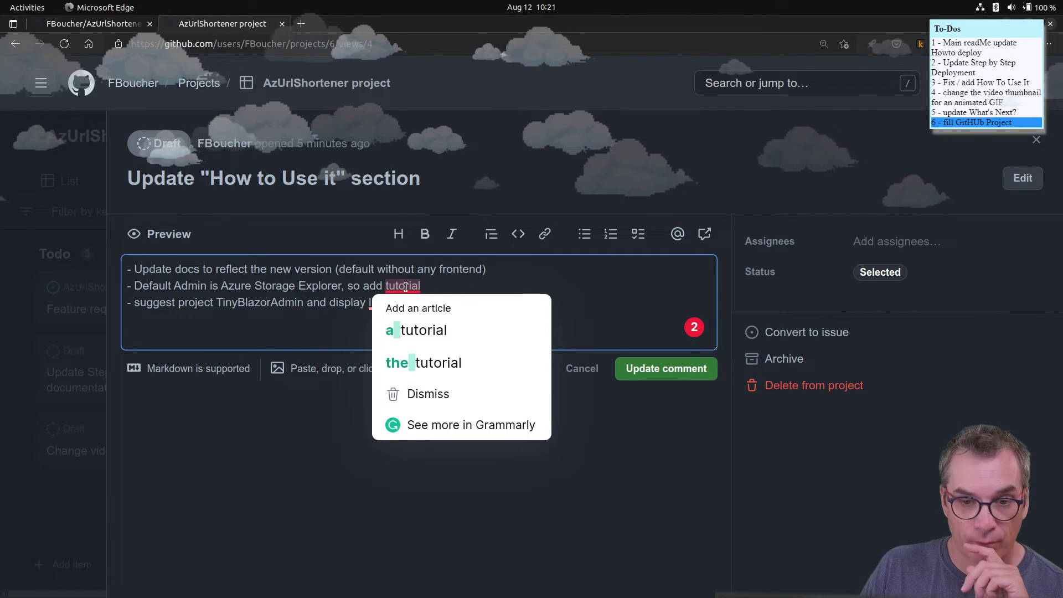
{"action": "left_click", "coordinate": [412, 331]}
{"action": "mouse_move", "coordinate": [375, 303]}
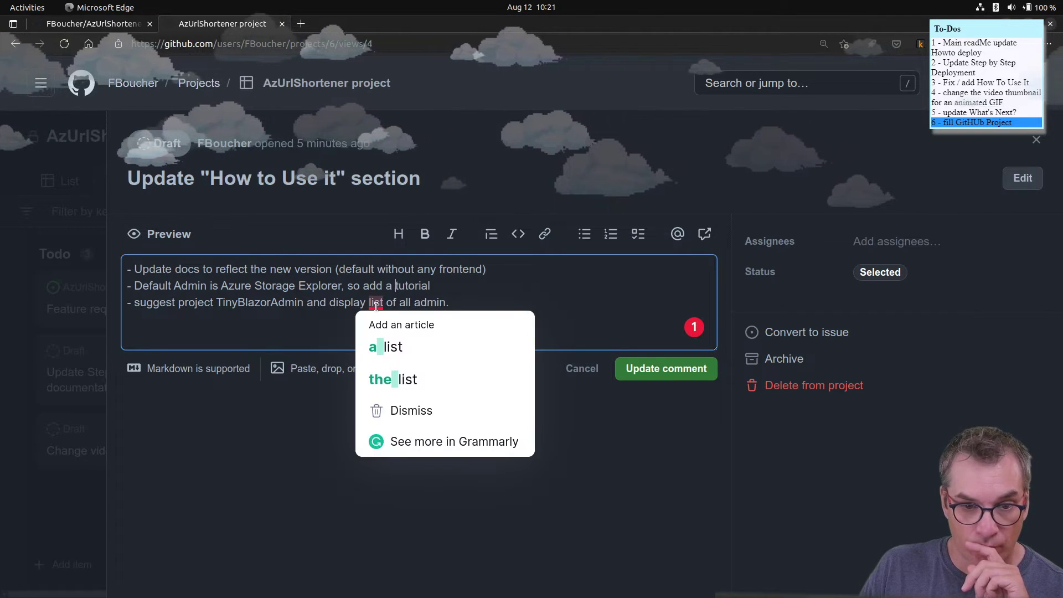
{"action": "left_click", "coordinate": [389, 347]}
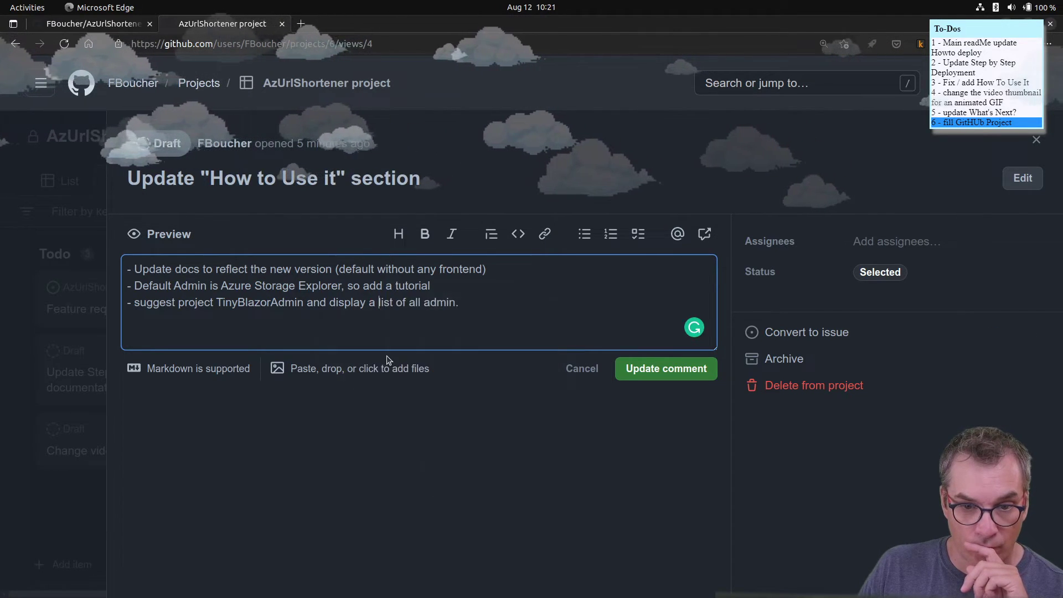
{"action": "left_click", "coordinate": [674, 377]}
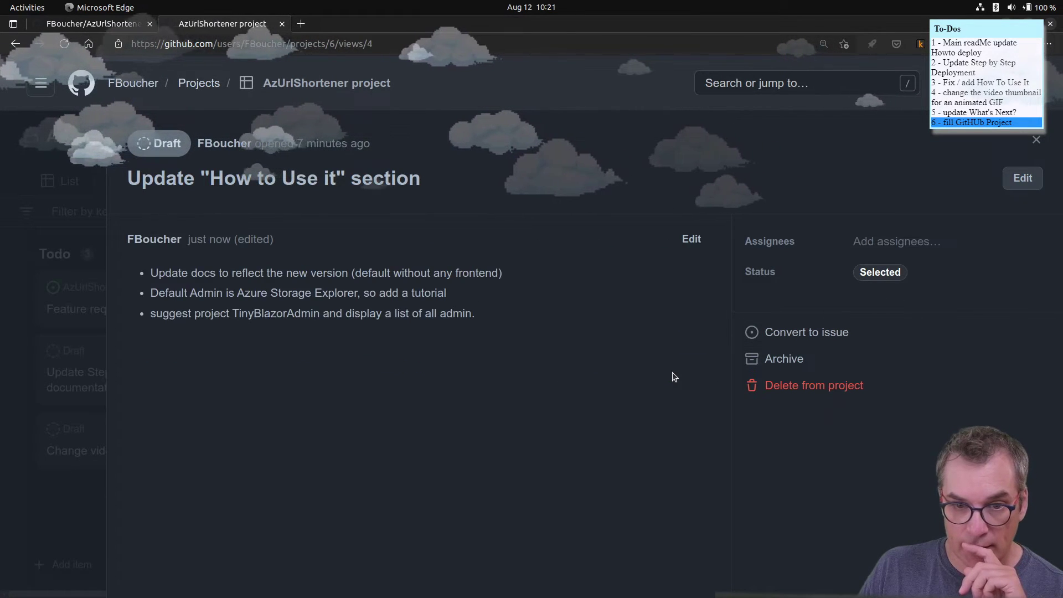
- Close the draft panel and open the Step by Step Deployment draft from the board
{"action": "left_click", "coordinate": [1033, 138]}
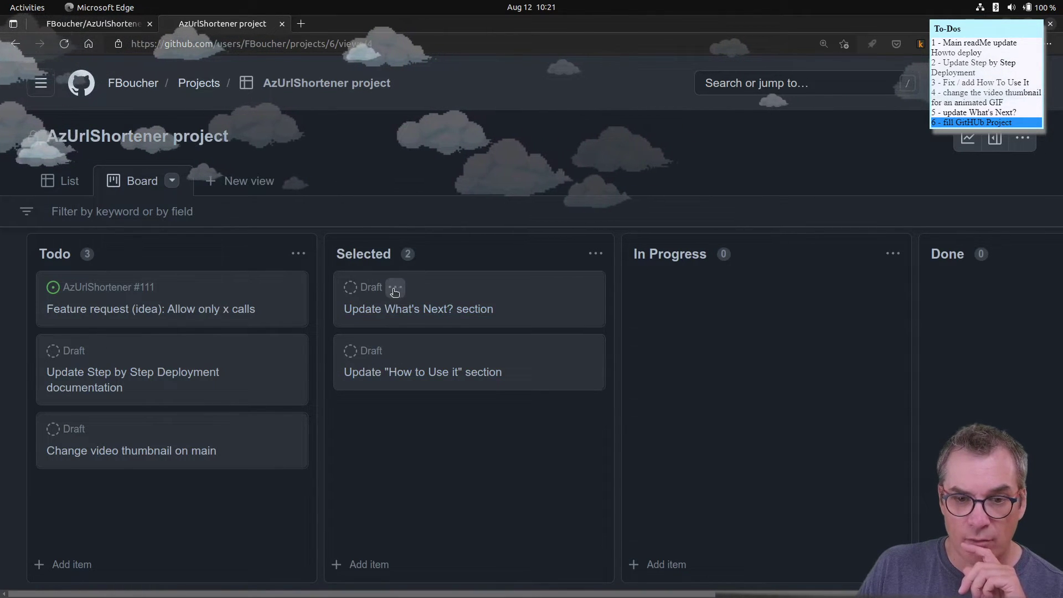
{"action": "left_click", "coordinate": [395, 287]}
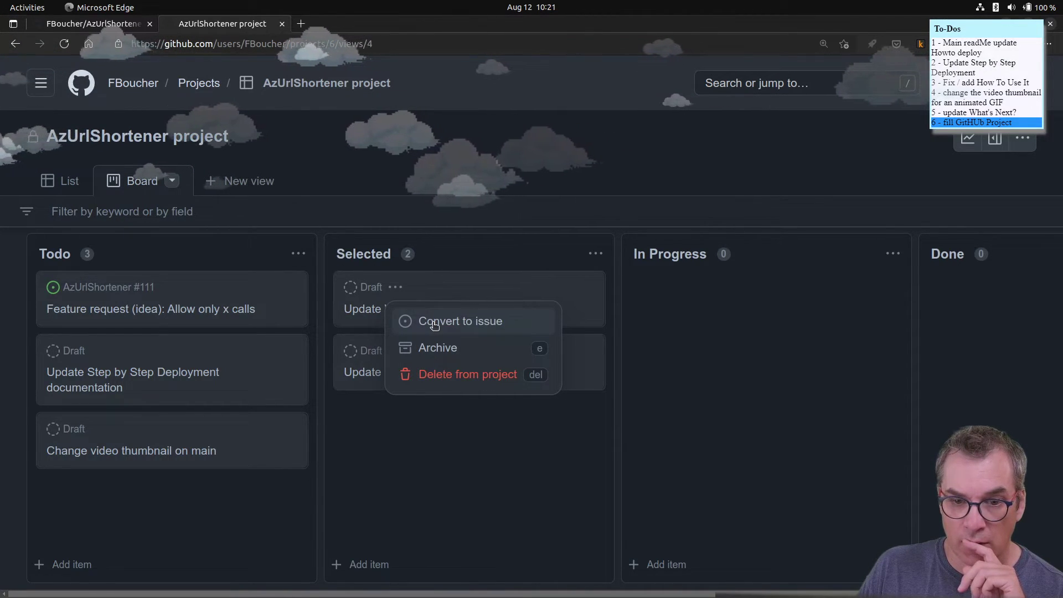
{"action": "left_click", "coordinate": [384, 479]}
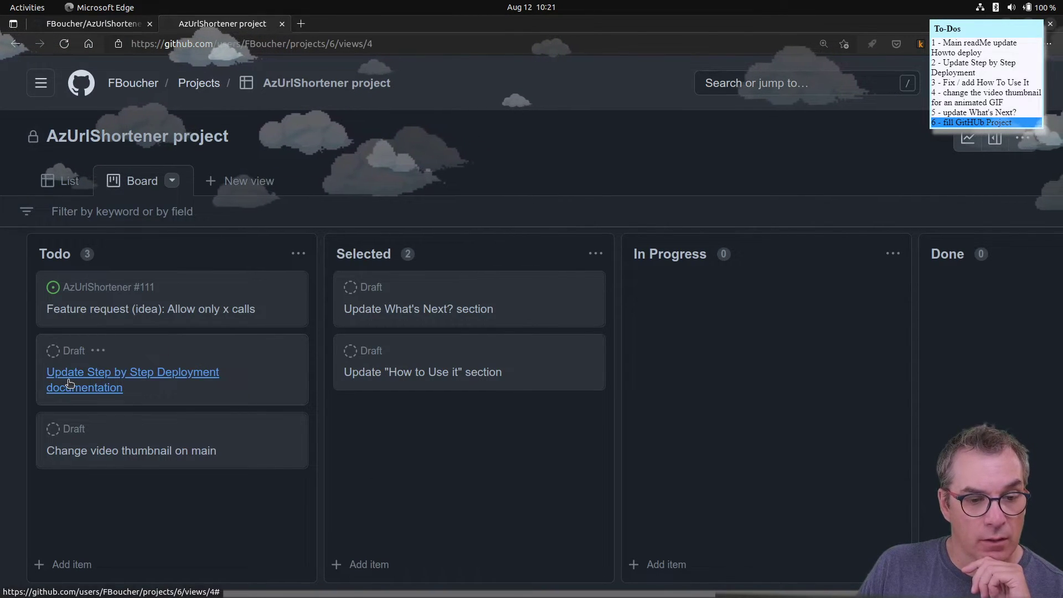
{"action": "left_click", "coordinate": [155, 379]}
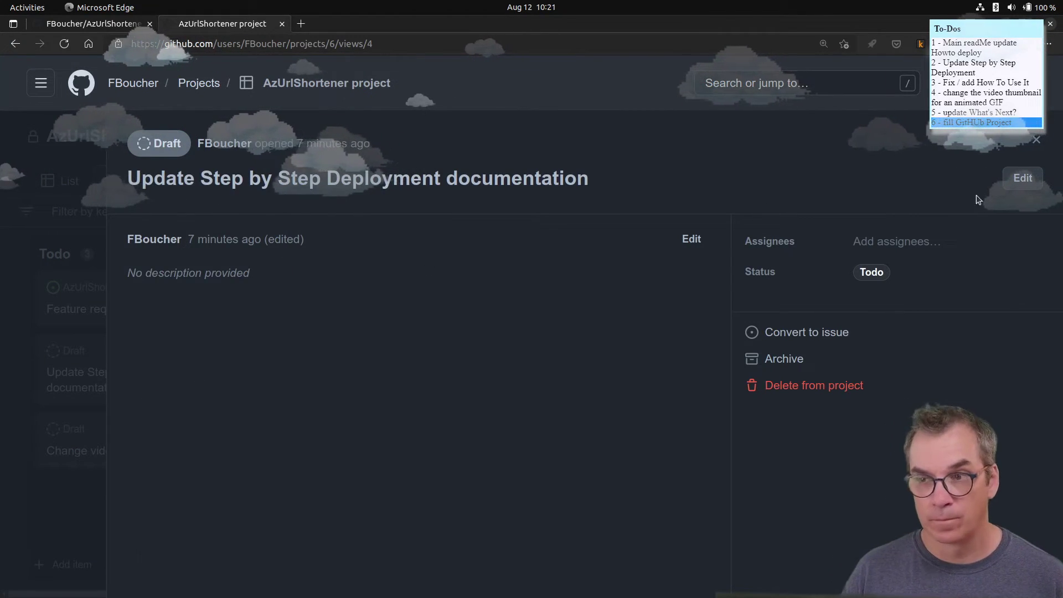
- Retitle the draft to 'Update "Step by Step Deployment" documentation' by adding quotes
{"action": "left_click", "coordinate": [1022, 177]}
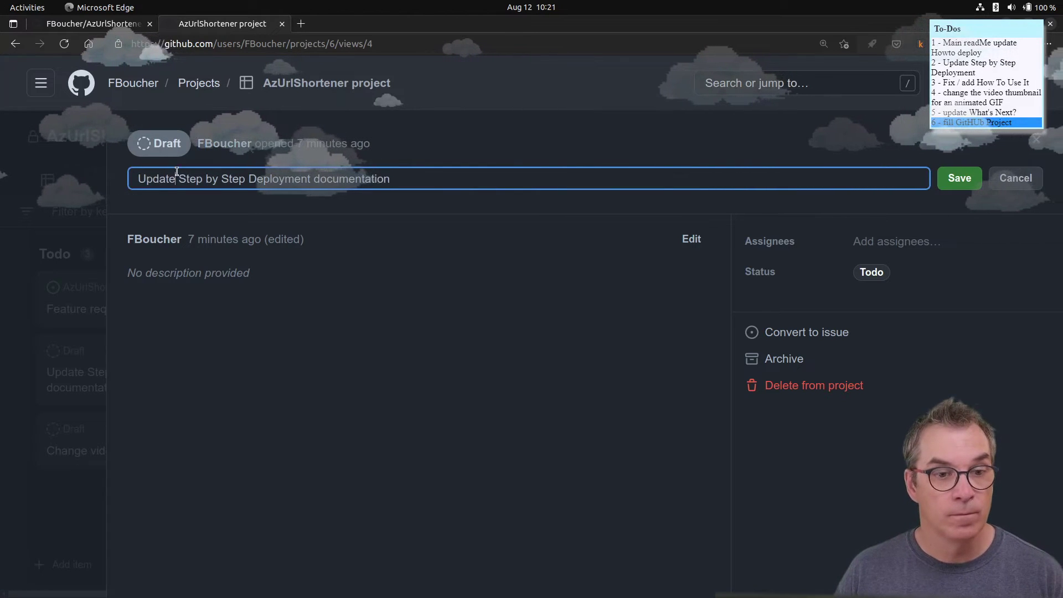
{"action": "left_click", "coordinate": [179, 178]}
{"action": "type", "text": "\""}
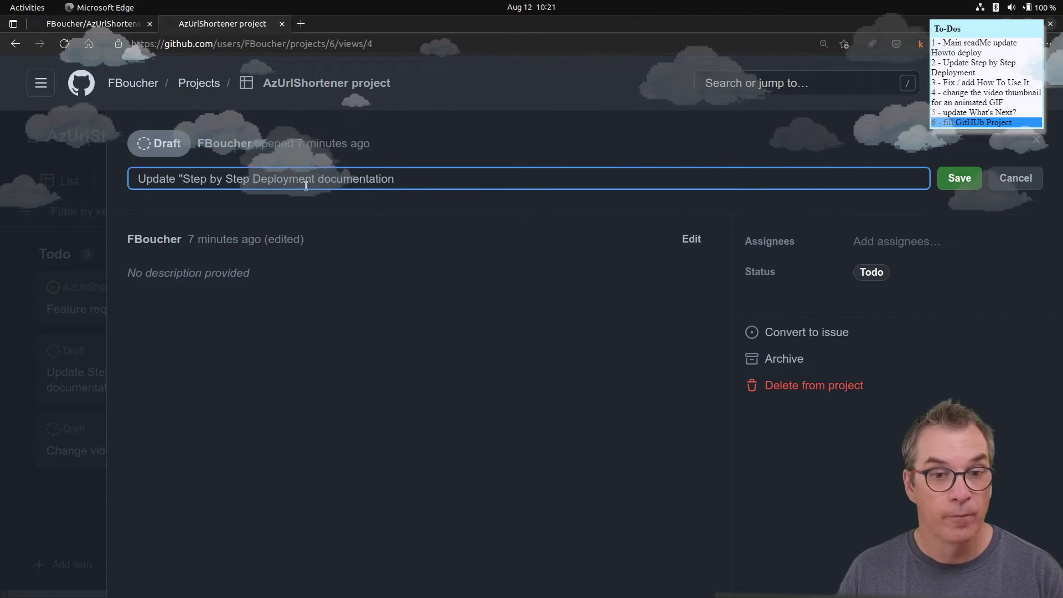
{"action": "left_click", "coordinate": [320, 178]}
{"action": "type", "text": "\""}
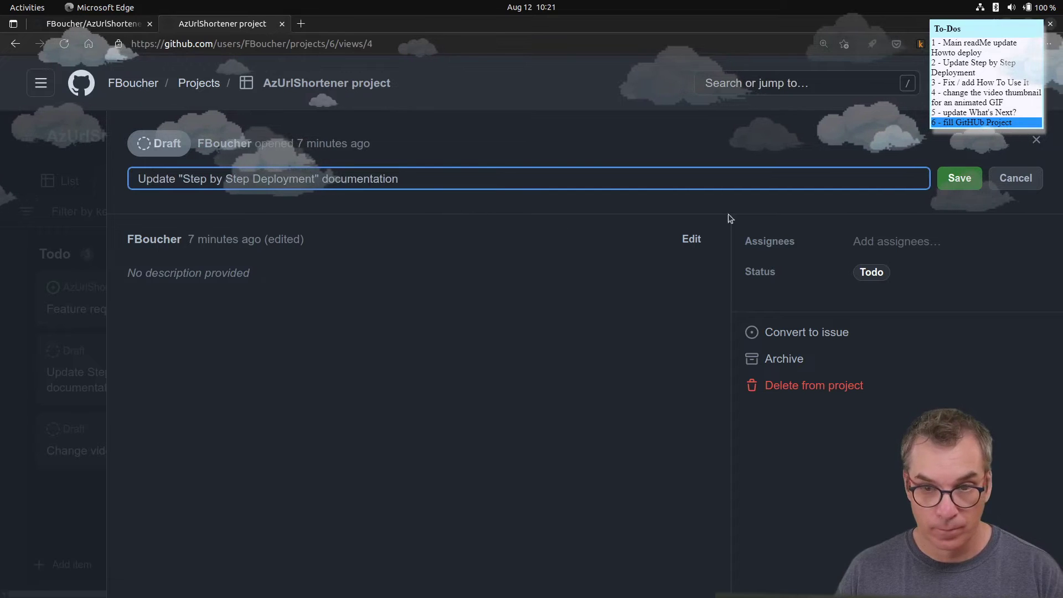
{"action": "left_click", "coordinate": [958, 180]}
- Set the draft's status to Selected and begin editing its description
{"action": "left_click", "coordinate": [881, 277]}
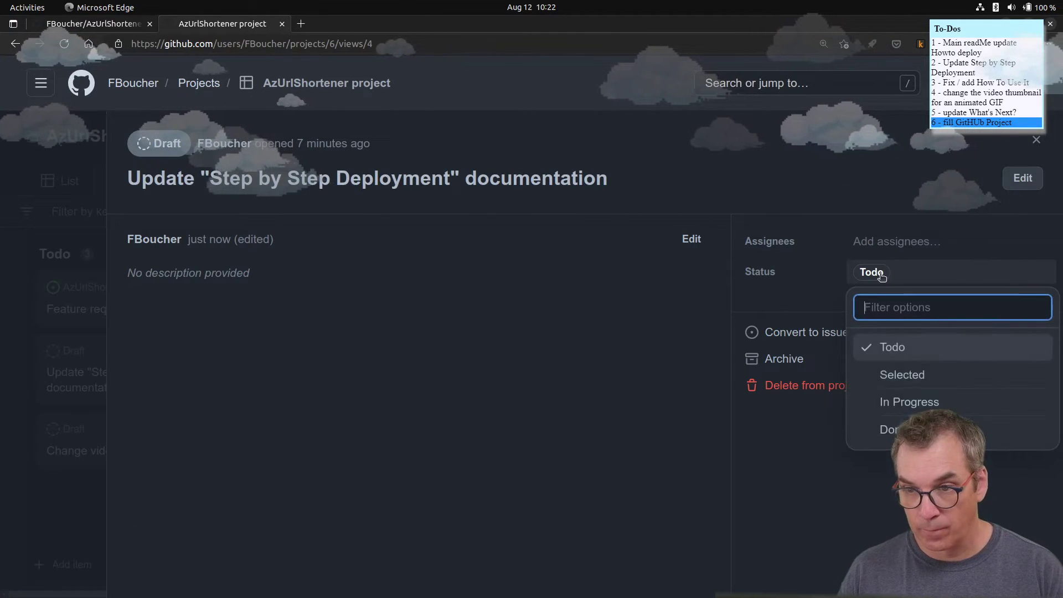
{"action": "left_click", "coordinate": [889, 377]}
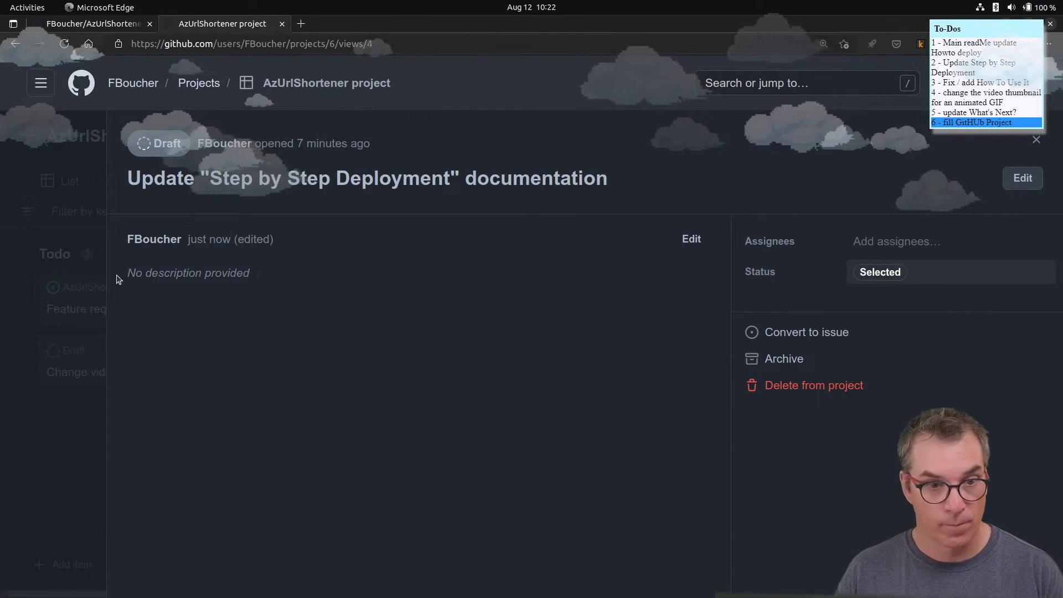
{"action": "left_click", "coordinate": [691, 238]}
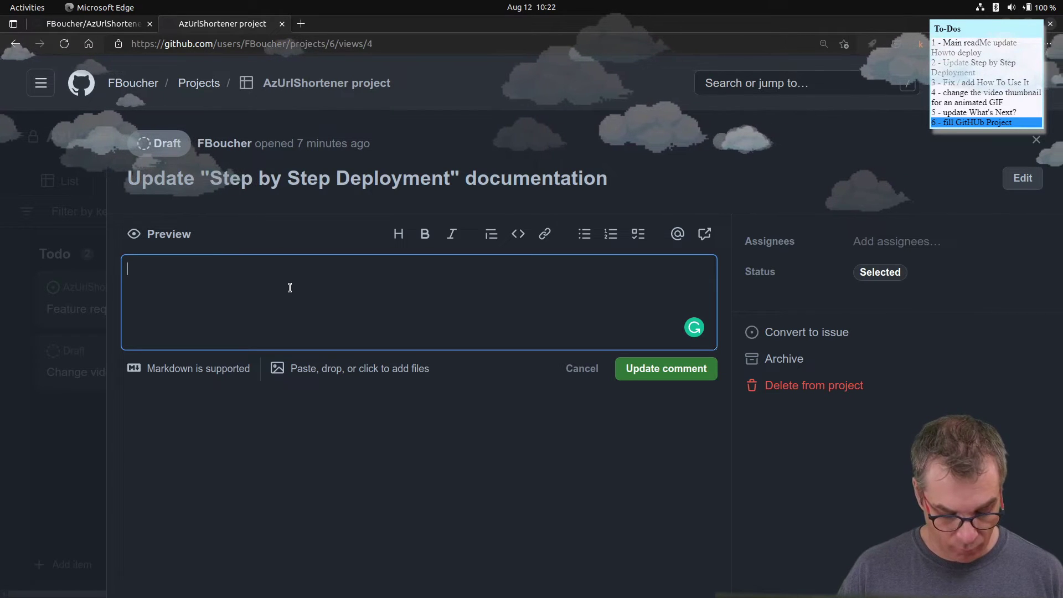
- Save bullets '- Update deployment process' and 'update the post-deployment process ( like Custom domain)'
{"action": "type", "text": "- Update"}
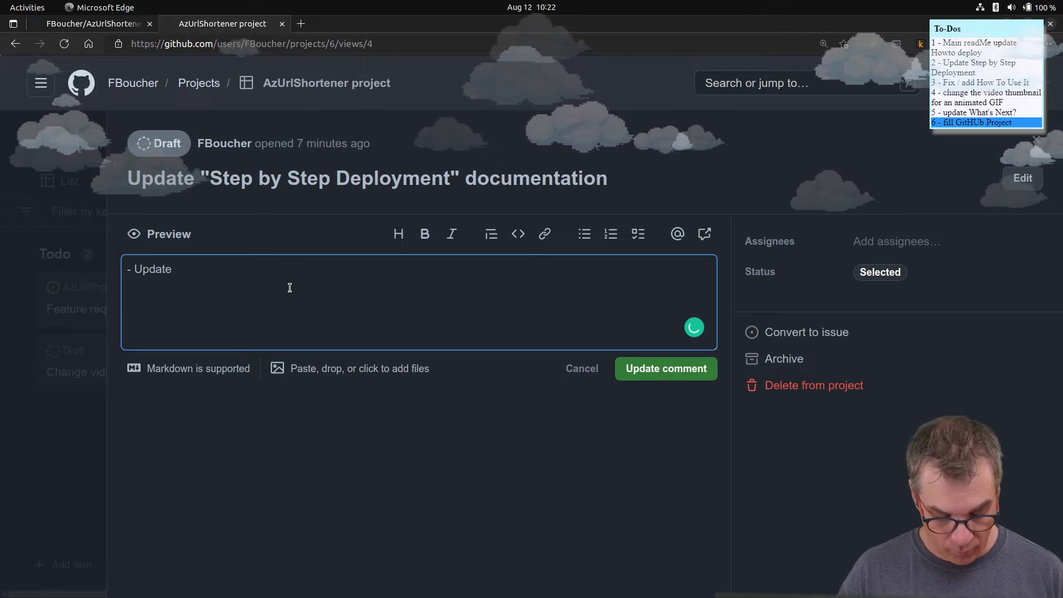
{"action": "type", "text": " deplo"}
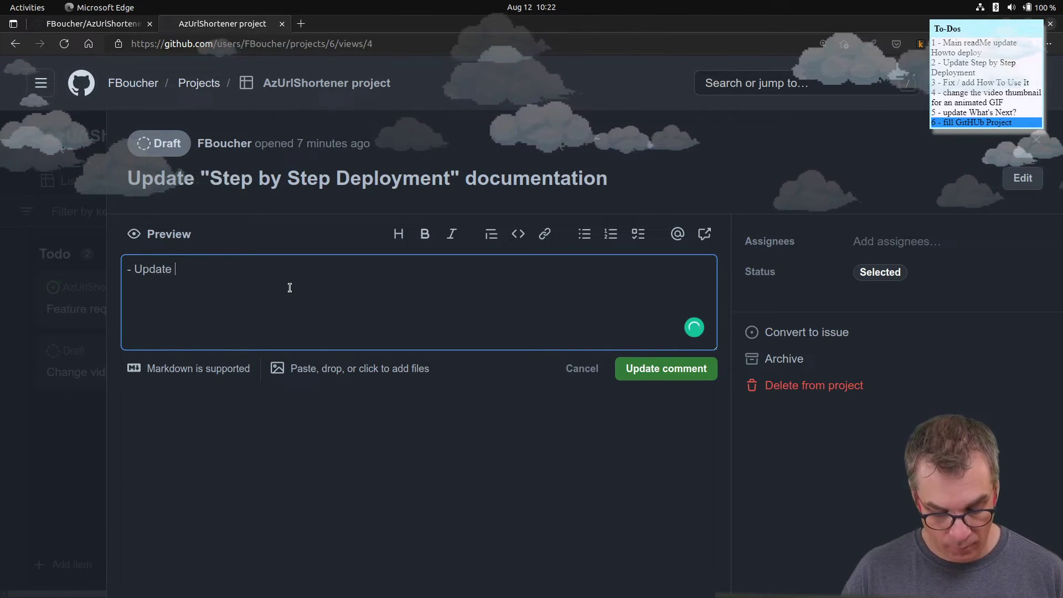
{"action": "type", "text": "yment p"}
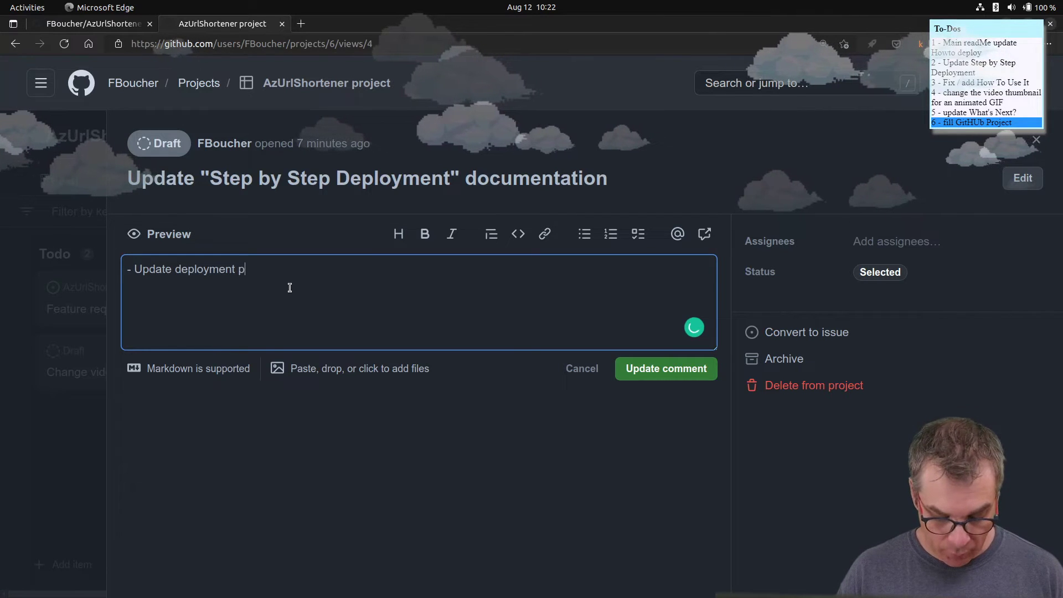
{"action": "type", "text": "rocess"}
{"action": "key", "text": "Return"}
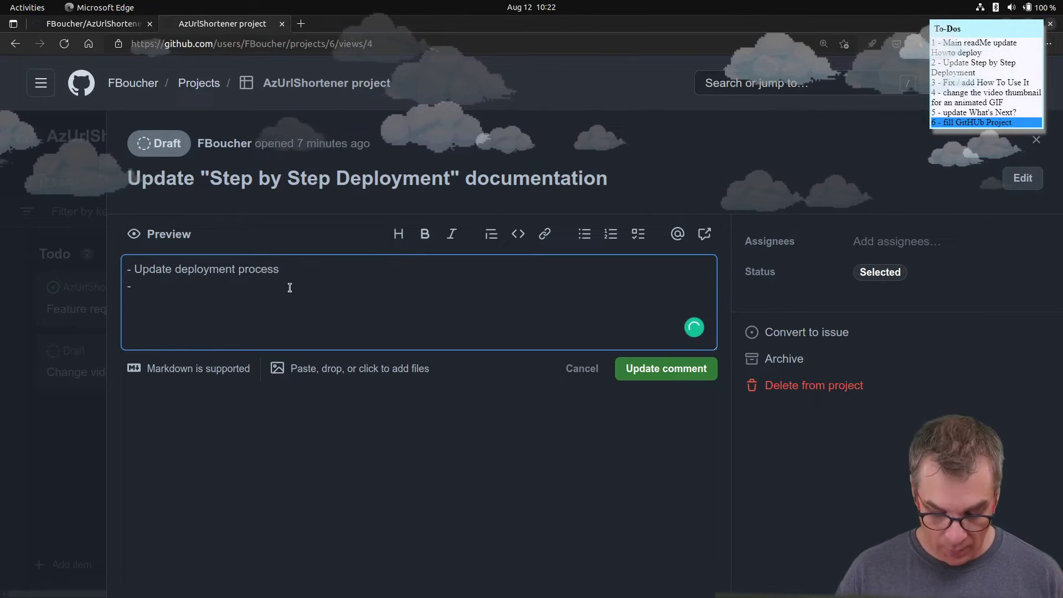
{"action": "type", "text": "update the "}
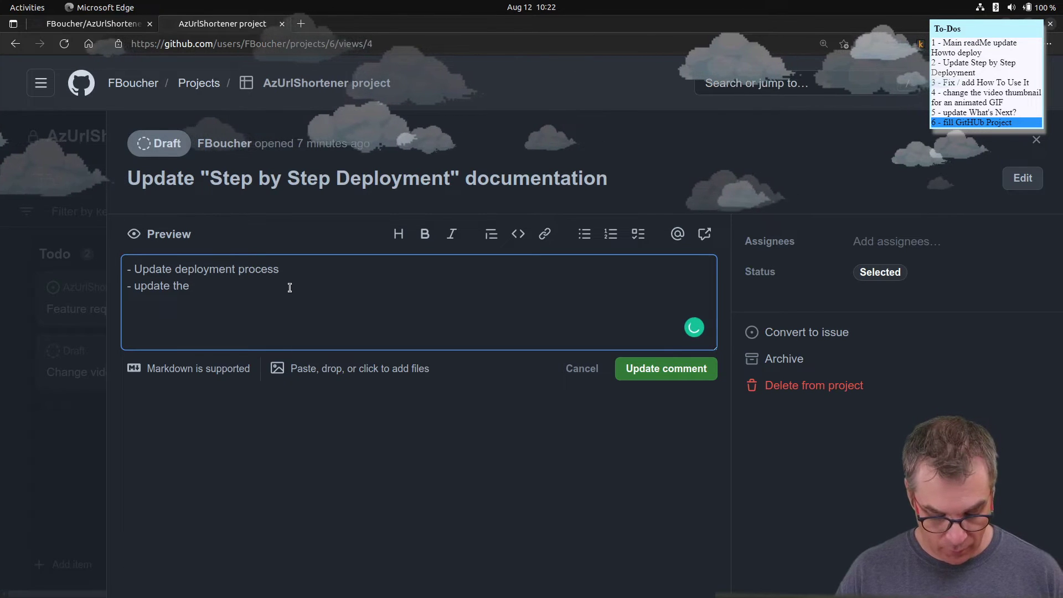
{"action": "type", "text": "p[ost"}
{"action": "key", "text": "BackSpace"}
{"action": "key", "text": "BackSpace"}
{"action": "key", "text": "BackSpace"}
{"action": "key", "text": "BackSpace"}
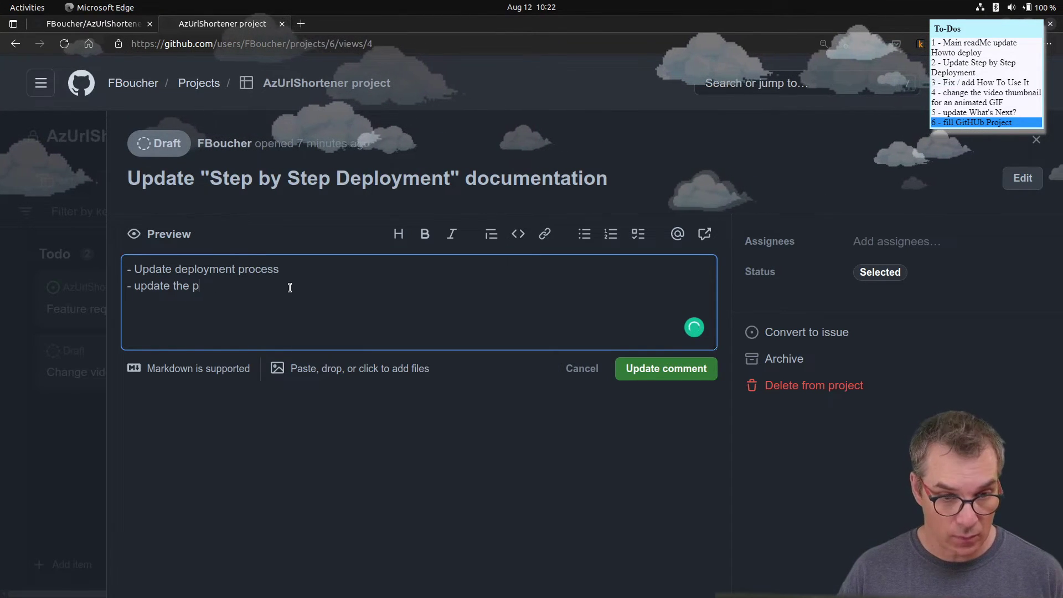
{"action": "type", "text": "ost"}
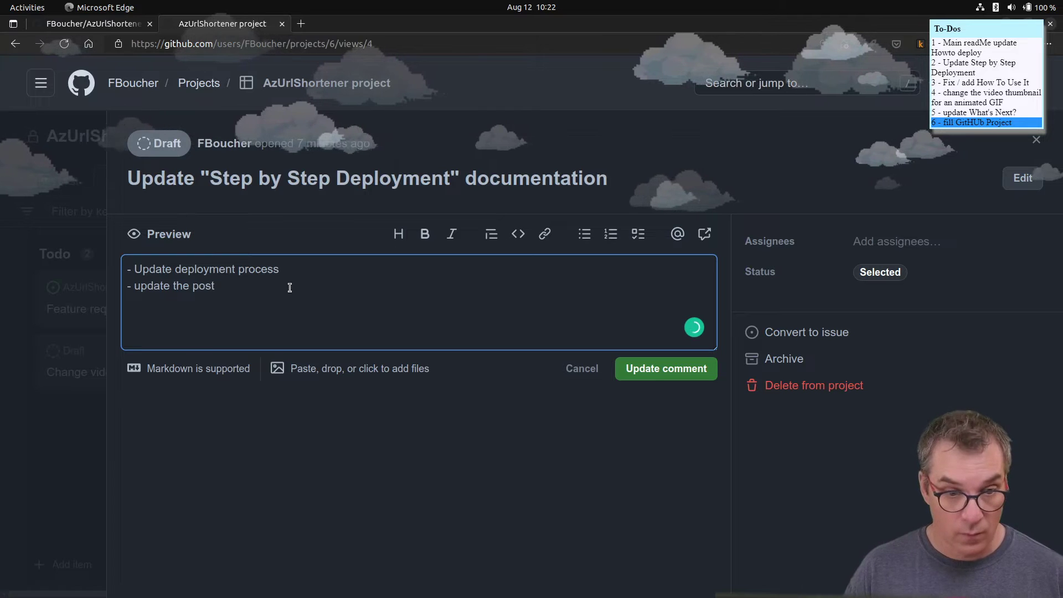
{"action": "type", "text": "-deploym"}
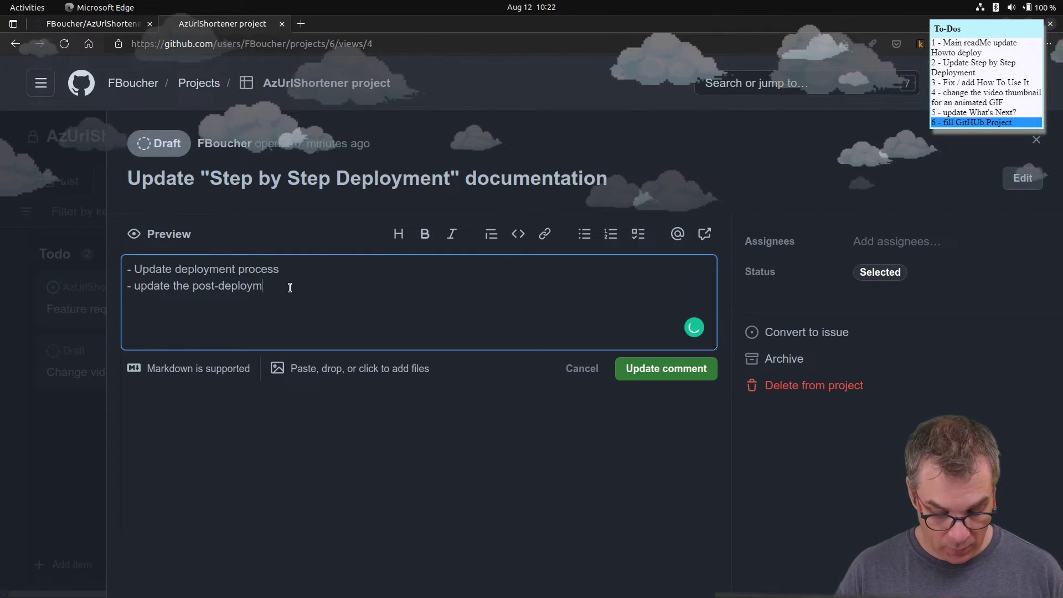
{"action": "type", "text": "ent pr"}
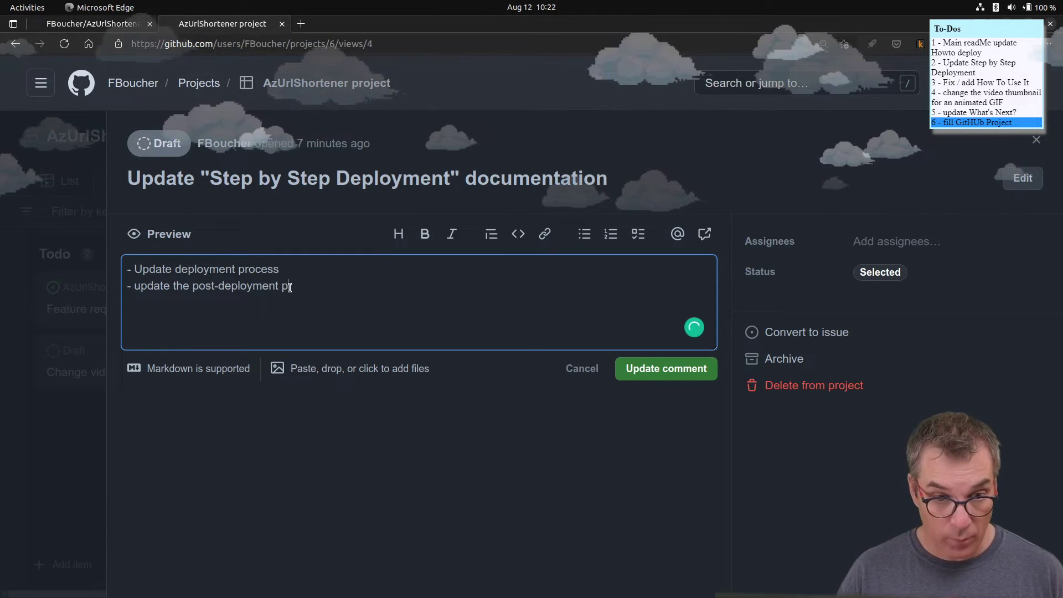
{"action": "type", "text": "ocess "}
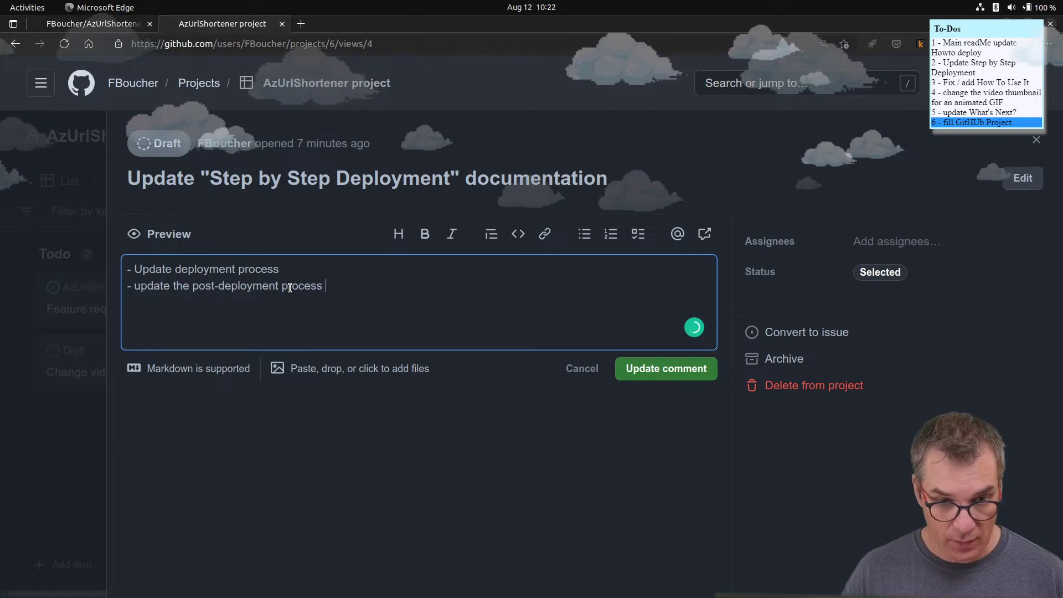
{"action": "type", "text": "( like "}
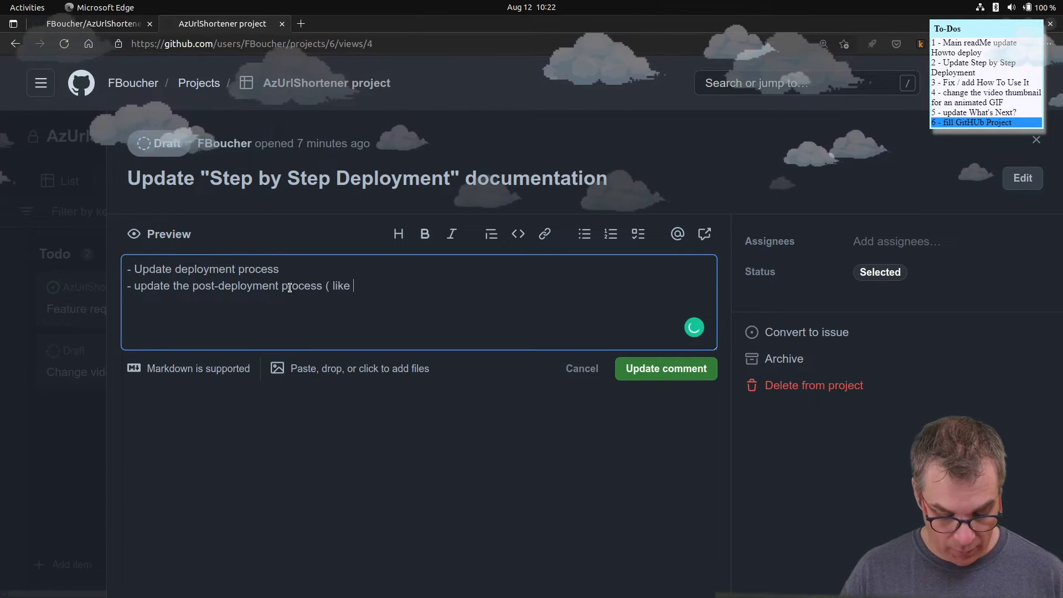
{"action": "type", "text": "Custom d"}
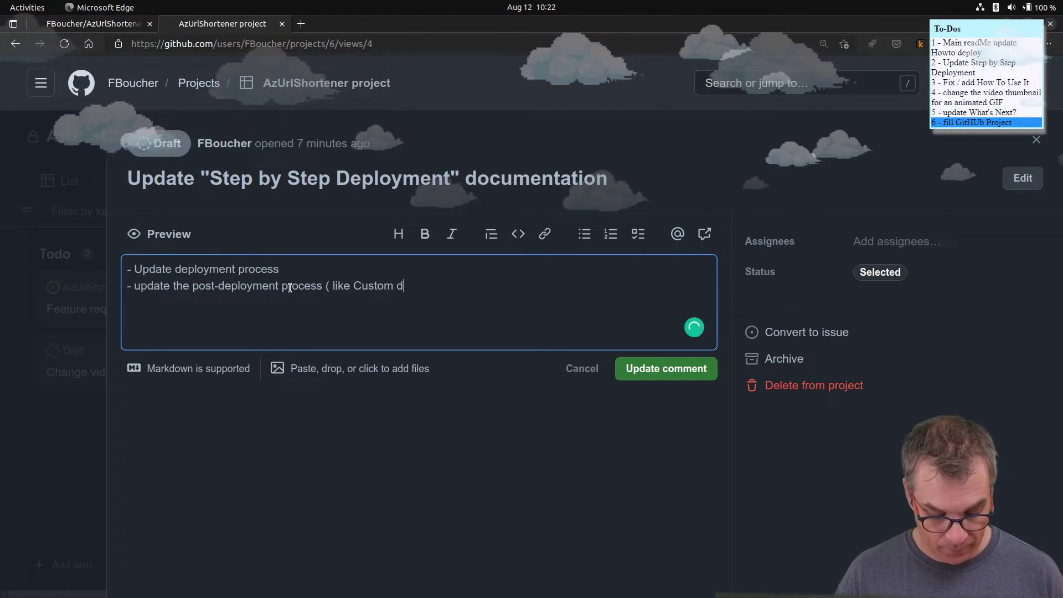
{"action": "type", "text": "omain)"}
{"action": "key", "text": "Return"}
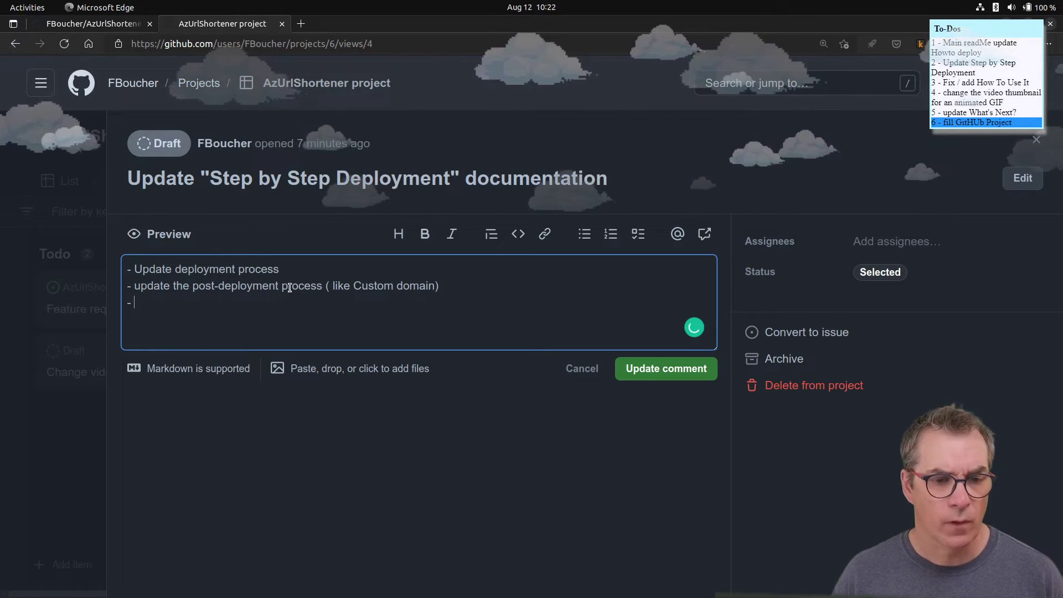
{"action": "key", "text": "BackSpace"}
{"action": "key", "text": "BackSpace"}
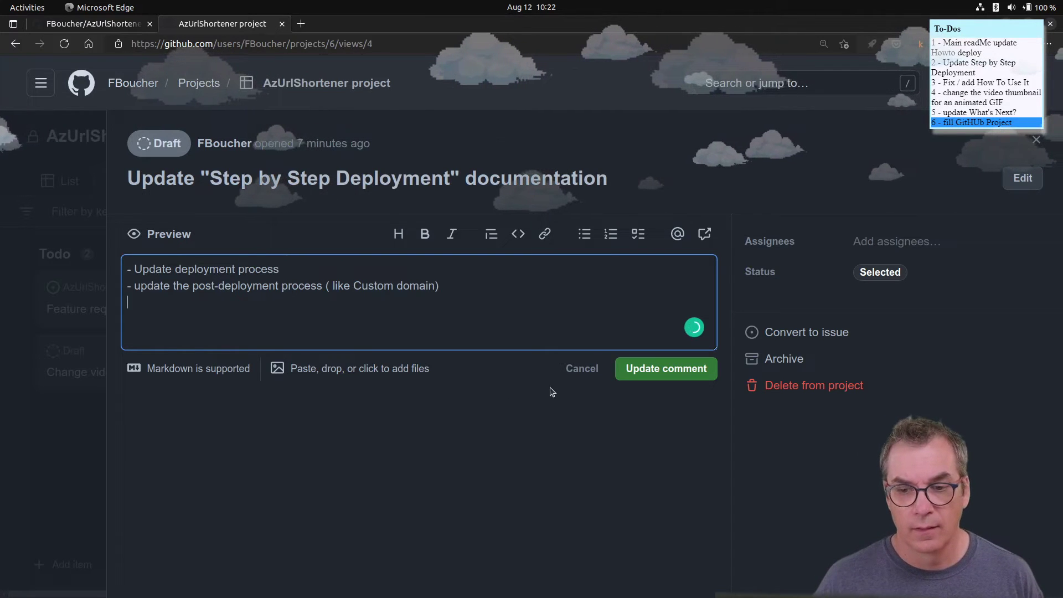
{"action": "left_click", "coordinate": [698, 371]}
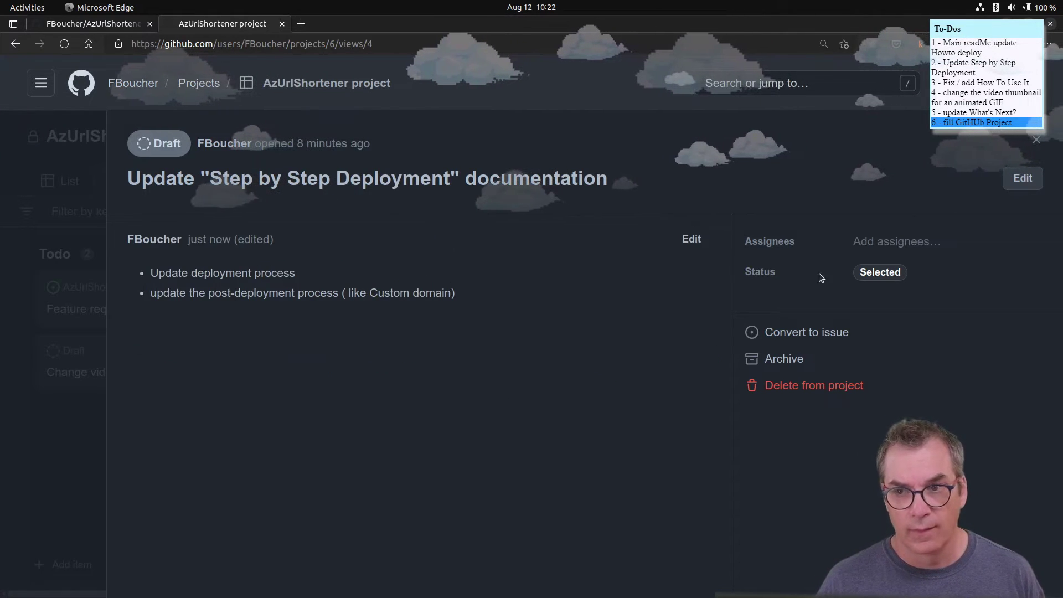
- Open the Change video thumbnail on main draft, then load frankysnotes.com in a new tab
{"action": "left_click", "coordinate": [1038, 141]}
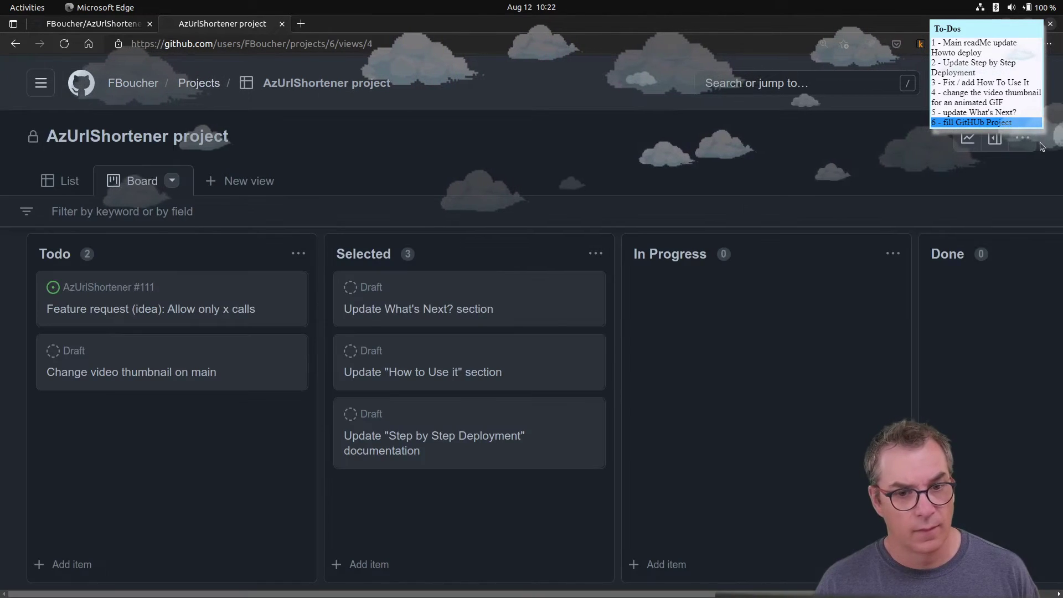
{"action": "left_click", "coordinate": [106, 372]}
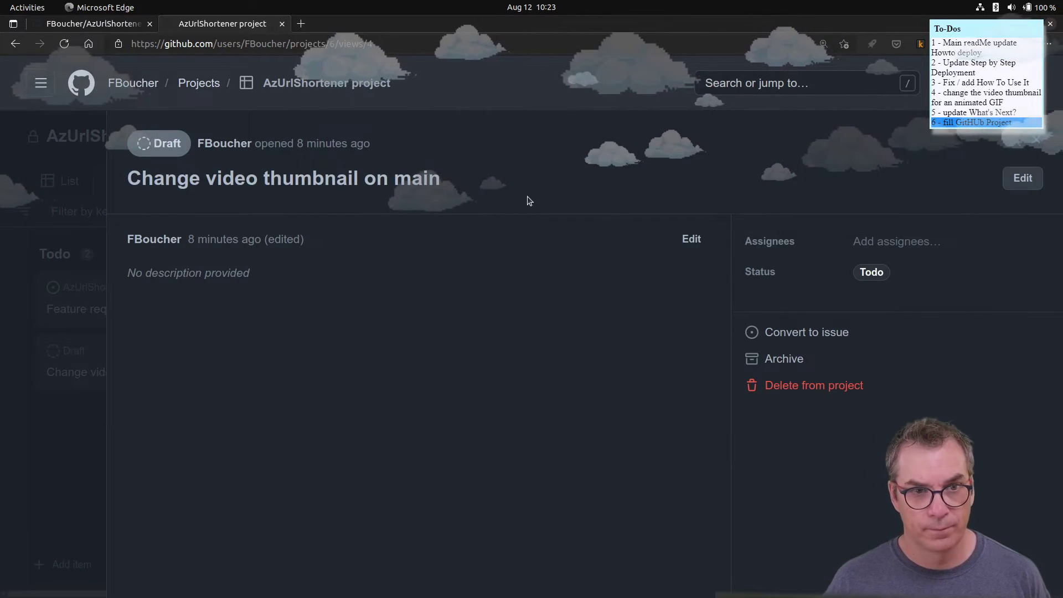
{"action": "left_click", "coordinate": [301, 23]}
{"action": "type", "text": "frank"}
{"action": "key", "text": "Return"}
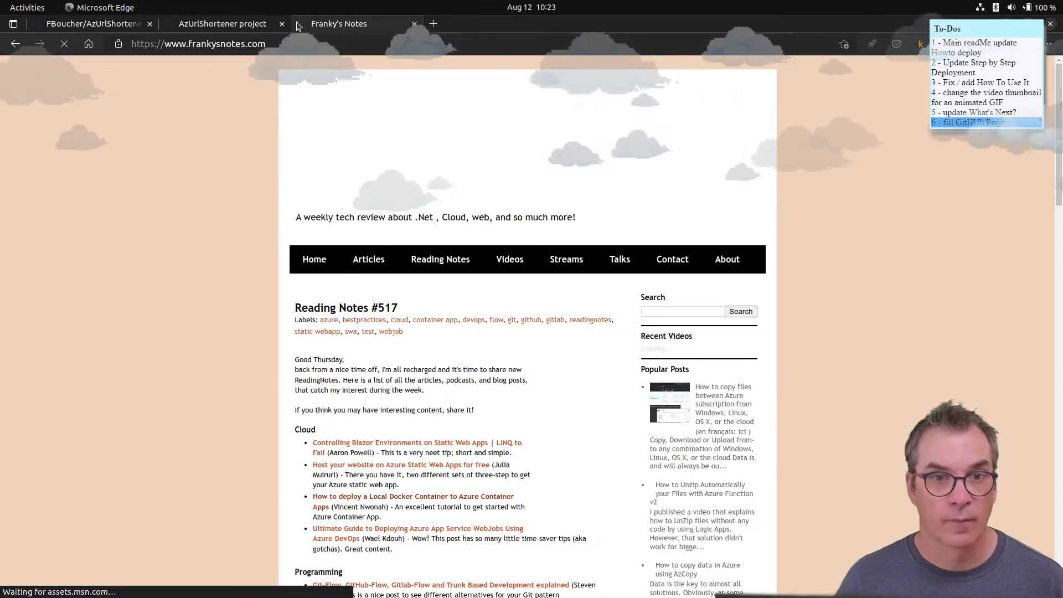
- Page back through several pages of older Franky's Notes blog posts
{"action": "scroll", "coordinate": [417, 424], "scroll_direction": "down", "scroll_amount": 20}
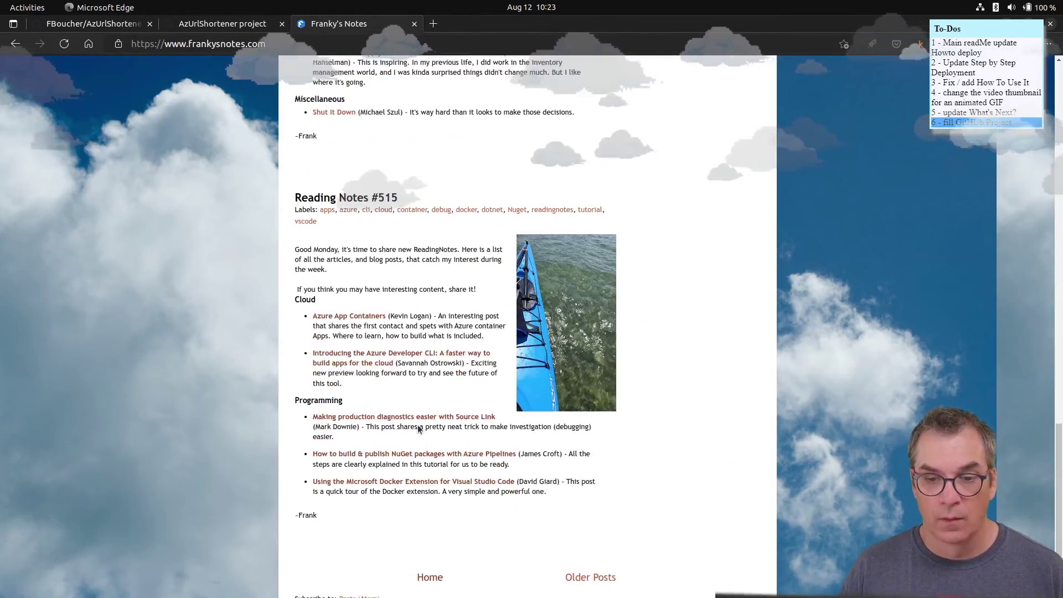
{"action": "scroll", "coordinate": [417, 424], "scroll_direction": "down", "scroll_amount": 2}
{"action": "scroll", "coordinate": [417, 424], "scroll_direction": "up", "scroll_amount": 8}
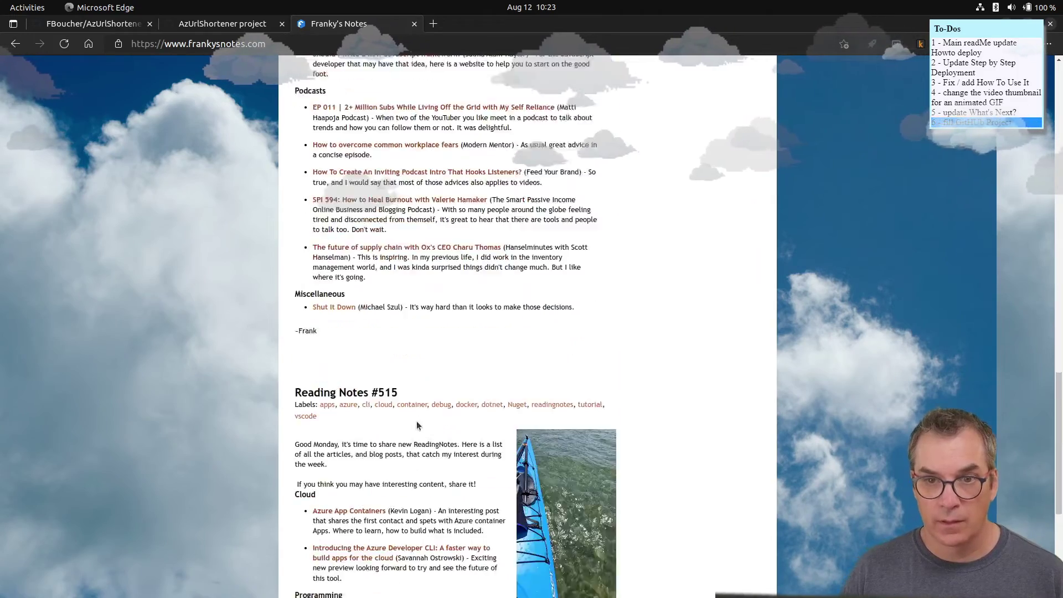
{"action": "scroll", "coordinate": [417, 420], "scroll_direction": "down", "scroll_amount": 7}
{"action": "left_click", "coordinate": [590, 485]}
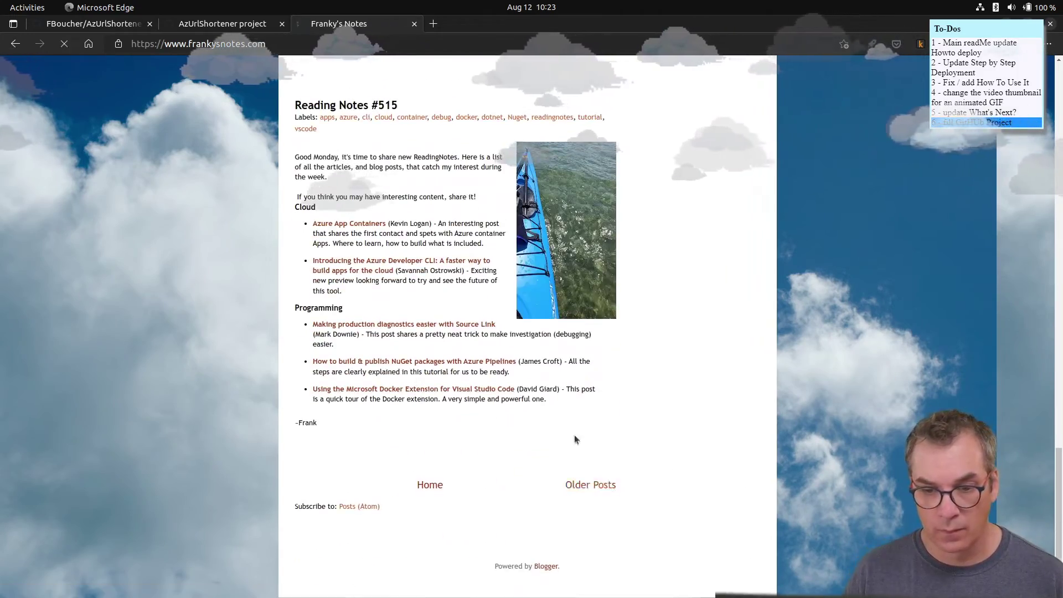
{"action": "scroll", "coordinate": [463, 365], "scroll_direction": "down", "scroll_amount": 20}
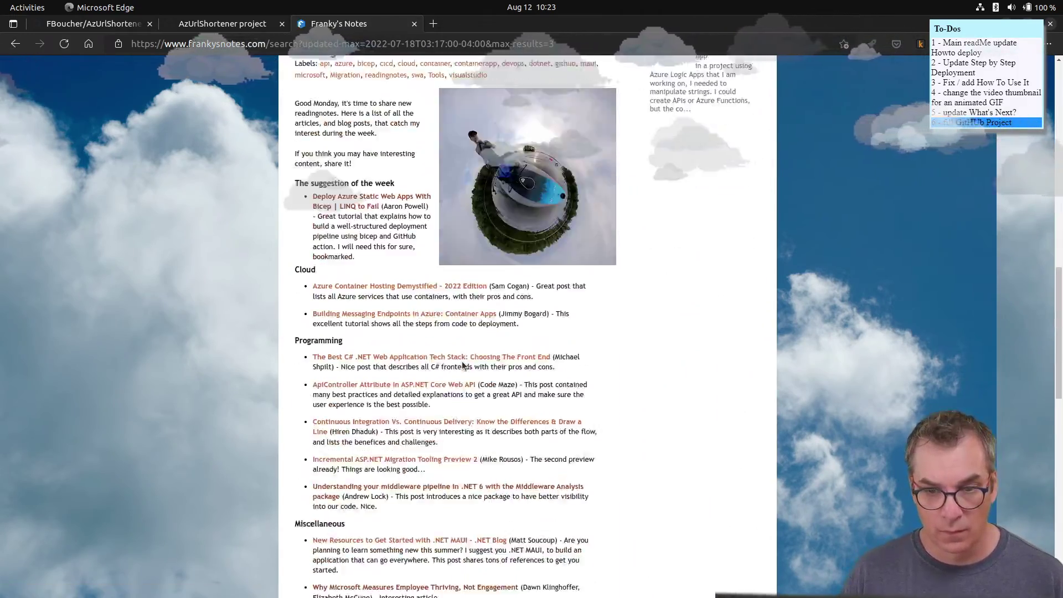
{"action": "scroll", "coordinate": [462, 365], "scroll_direction": "down", "scroll_amount": 20}
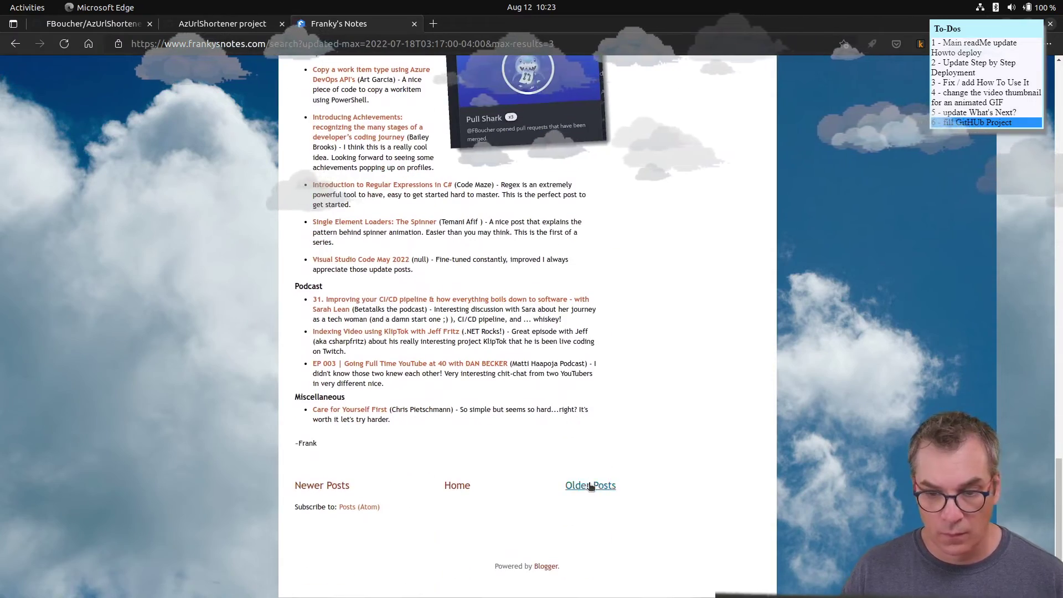
{"action": "left_click", "coordinate": [590, 484]}
{"action": "scroll", "coordinate": [409, 299], "scroll_direction": "down", "scroll_amount": 4}
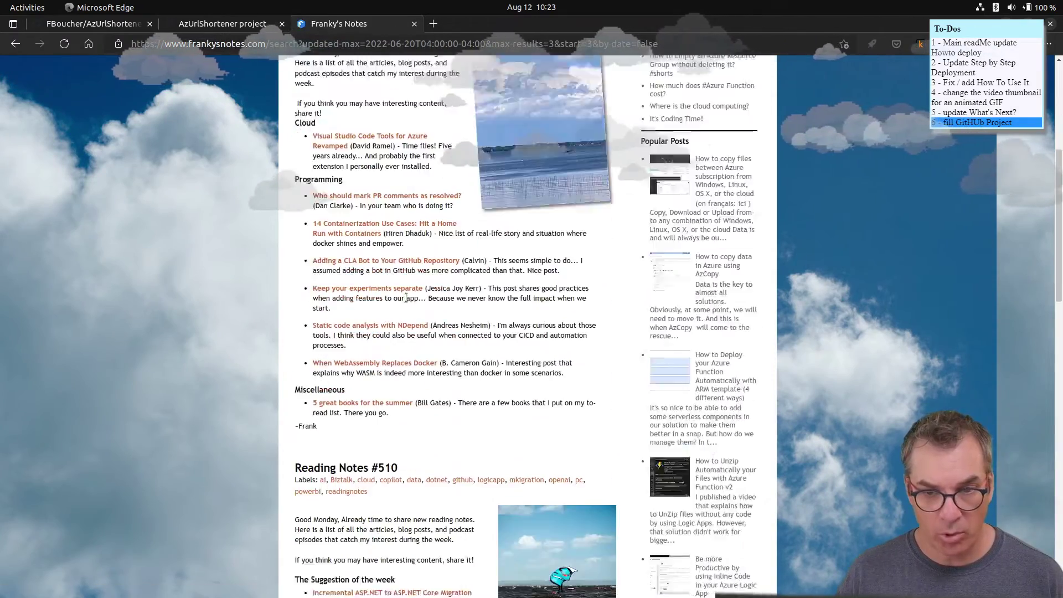
{"action": "scroll", "coordinate": [405, 297], "scroll_direction": "down", "scroll_amount": 20}
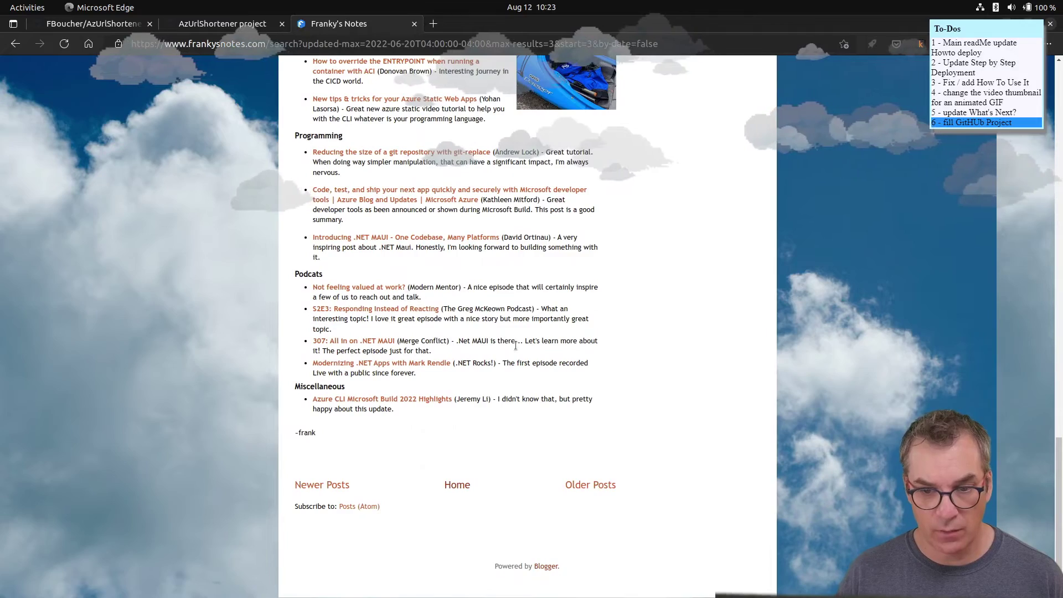
{"action": "left_click", "coordinate": [604, 483]}
{"action": "scroll", "coordinate": [444, 290], "scroll_direction": "down", "scroll_amount": 5}
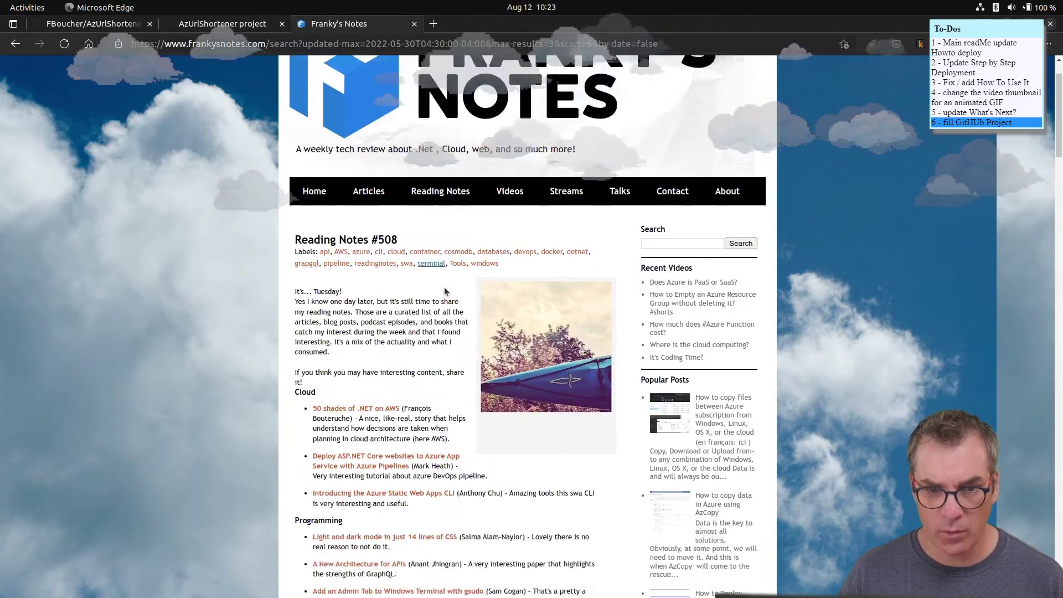
{"action": "scroll", "coordinate": [444, 290], "scroll_direction": "down", "scroll_amount": 20}
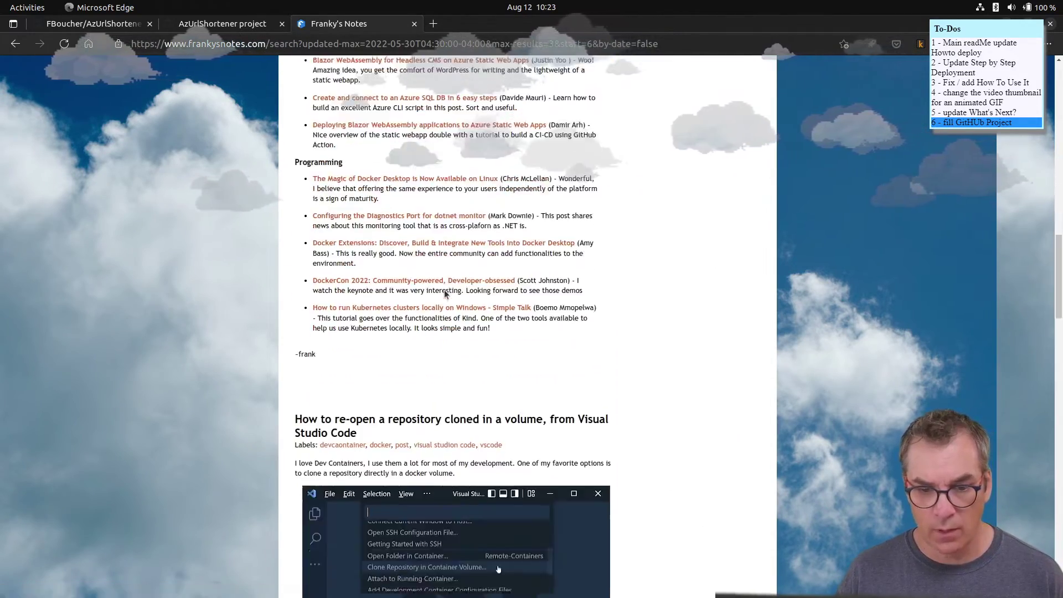
{"action": "scroll", "coordinate": [445, 293], "scroll_direction": "down", "scroll_amount": 15}
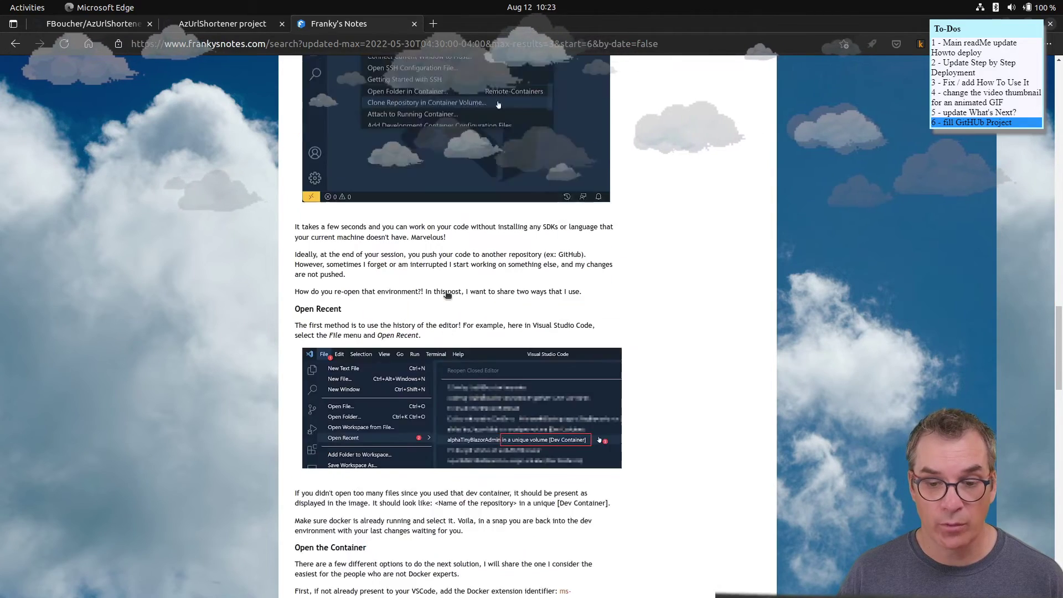
{"action": "scroll", "coordinate": [564, 359], "scroll_direction": "down", "scroll_amount": 12}
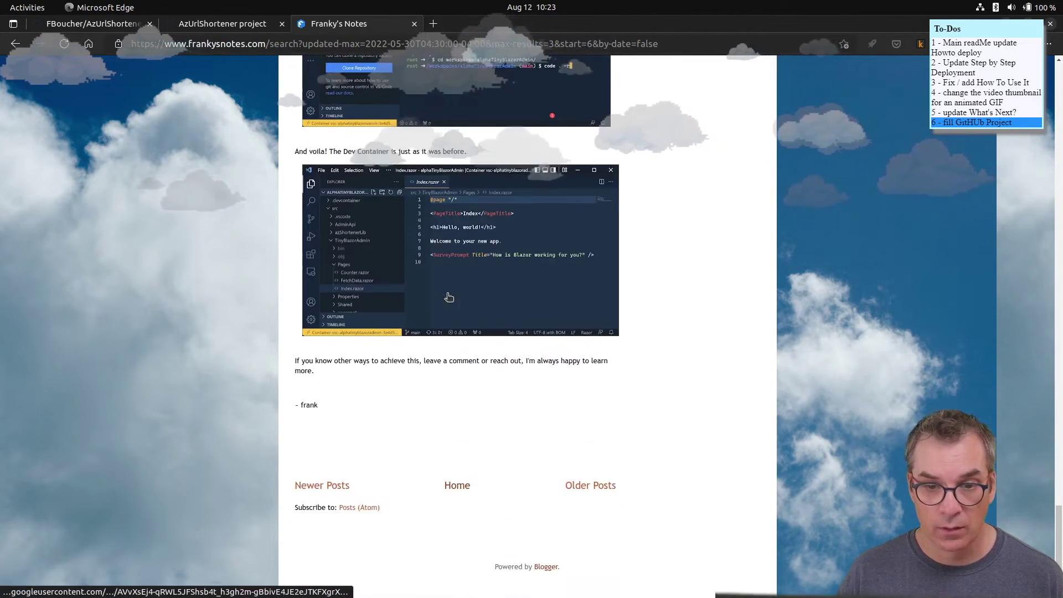
{"action": "scroll", "coordinate": [495, 358], "scroll_direction": "down", "scroll_amount": 10}
{"action": "scroll", "coordinate": [496, 358], "scroll_direction": "down", "scroll_amount": 15}
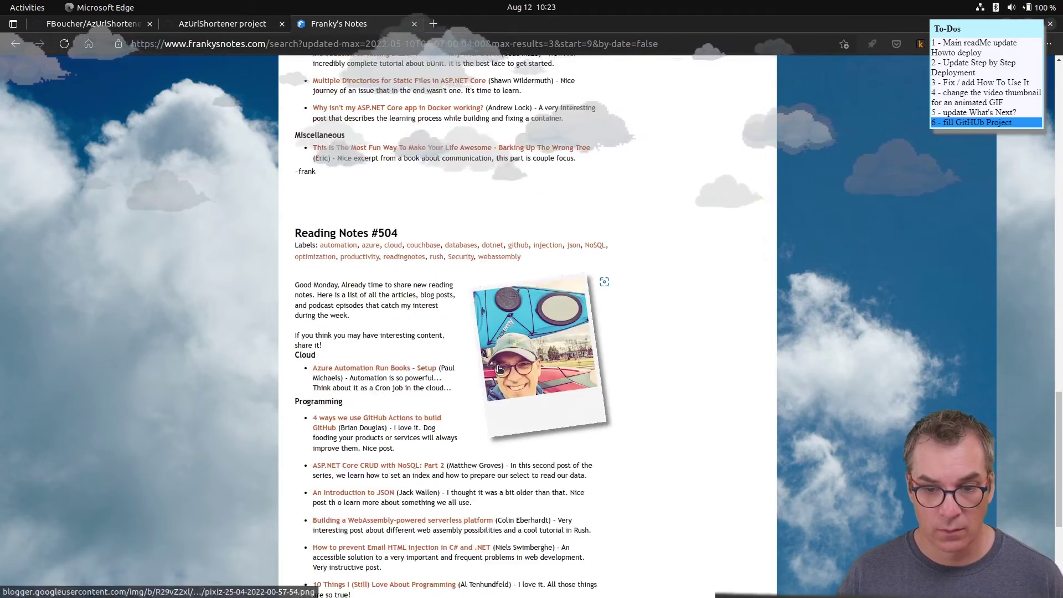
{"action": "left_click", "coordinate": [594, 485]}
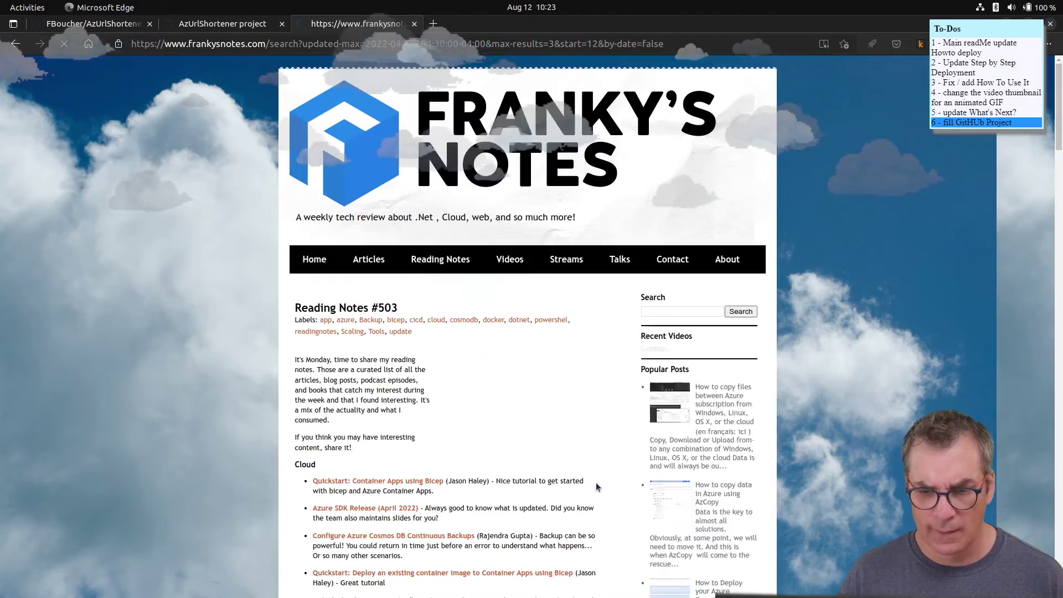
- Open the 'How to simplify a Docker run command' post and select its URL
{"action": "scroll", "coordinate": [486, 409], "scroll_direction": "down", "scroll_amount": 3}
{"action": "scroll", "coordinate": [486, 408], "scroll_direction": "down", "scroll_amount": 10}
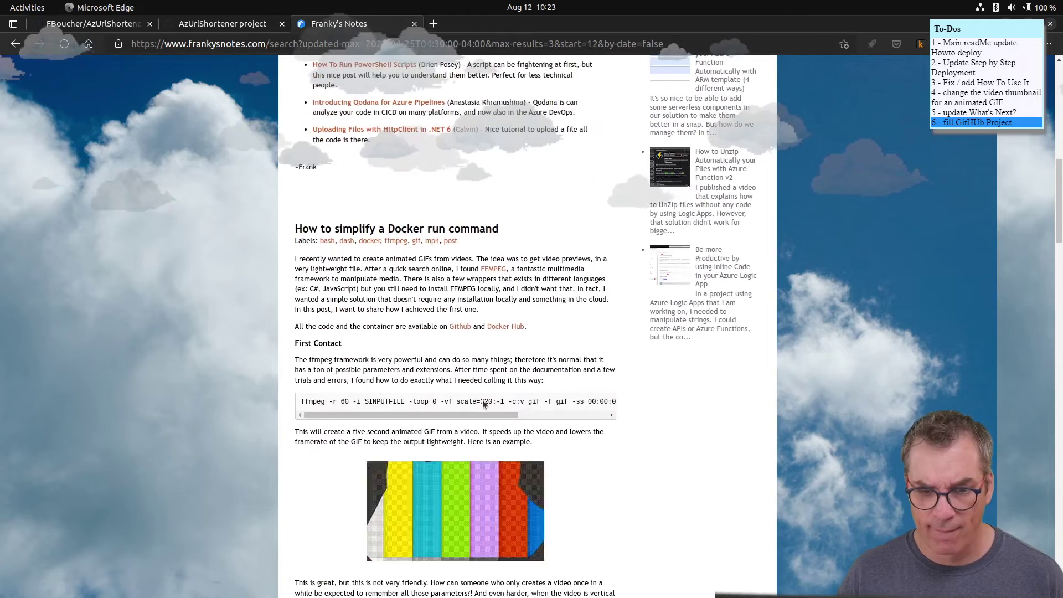
{"action": "scroll", "coordinate": [482, 401], "scroll_direction": "down", "scroll_amount": 3}
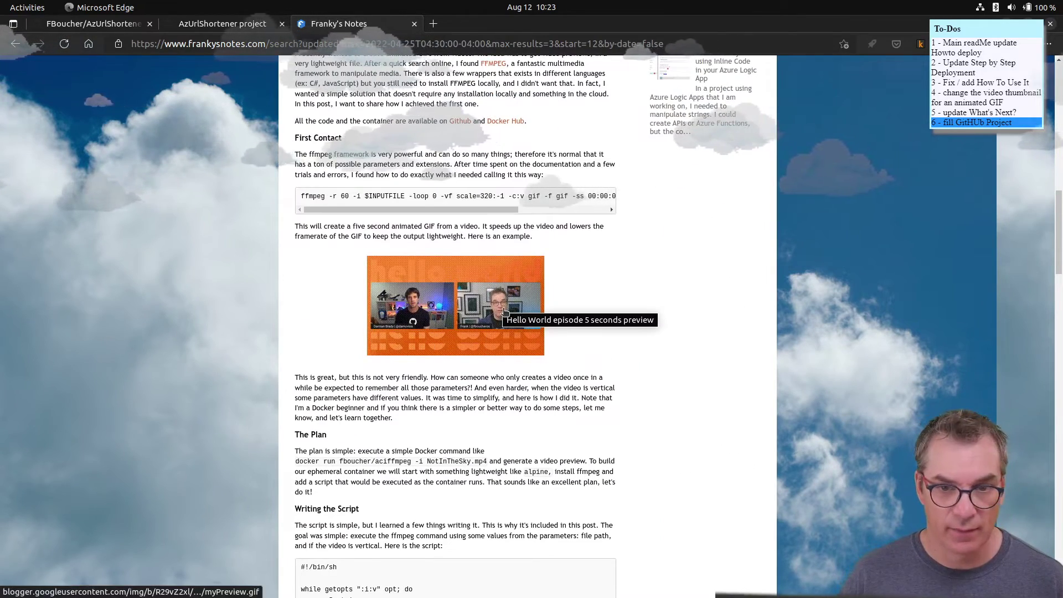
{"action": "scroll", "coordinate": [503, 312], "scroll_direction": "up", "scroll_amount": 5}
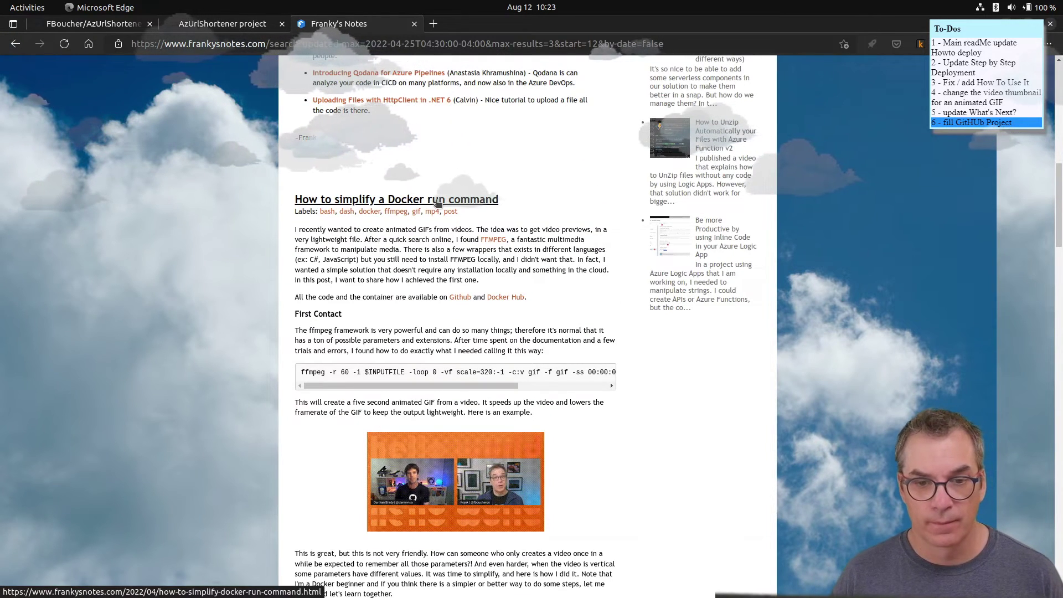
{"action": "left_click", "coordinate": [438, 200]}
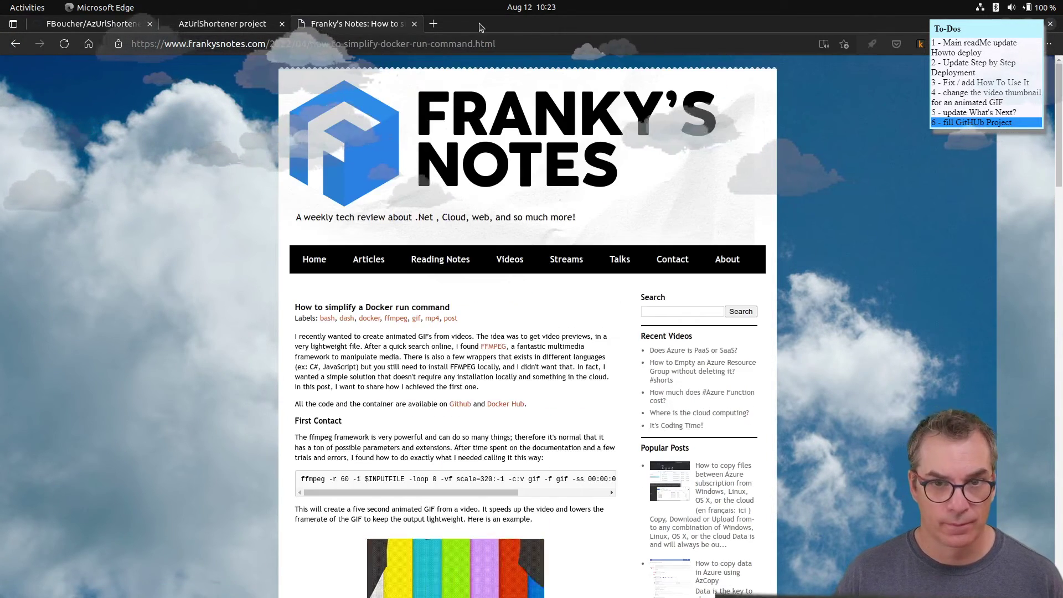
{"action": "key", "text": "ctrl+l"}
{"action": "key", "text": "ctrl+c"}
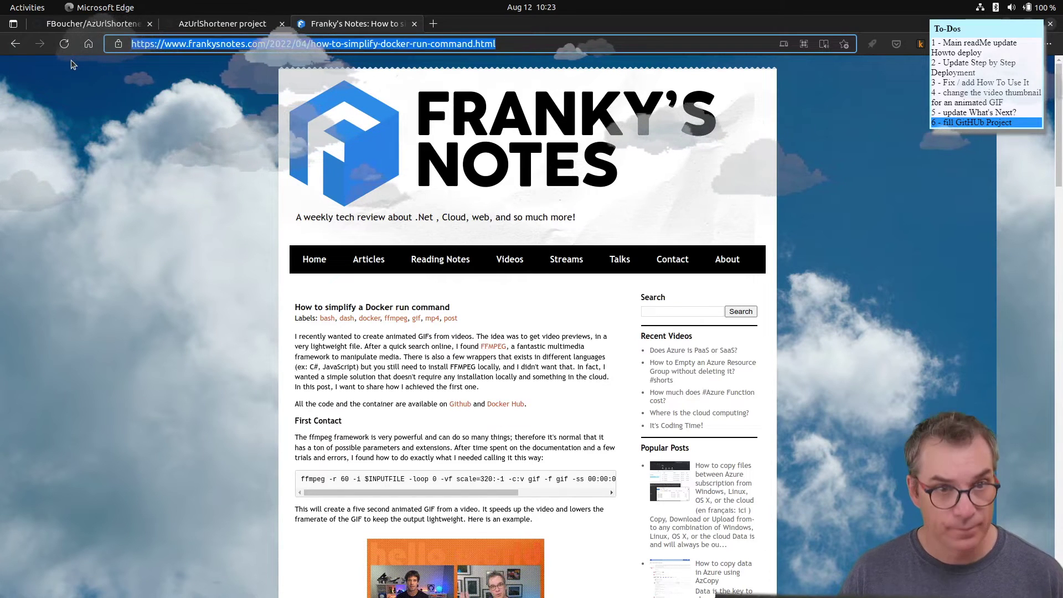
- Type the animated GIF suggestion in the thumbnail draft's description and paste the post URL
{"action": "left_click", "coordinate": [258, 24]}
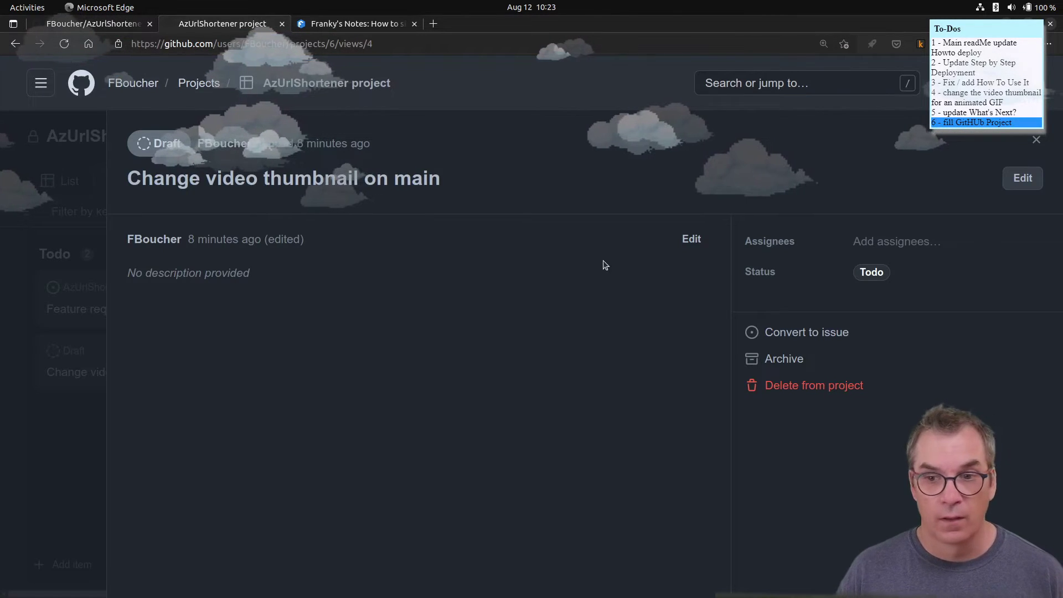
{"action": "left_click", "coordinate": [690, 240]}
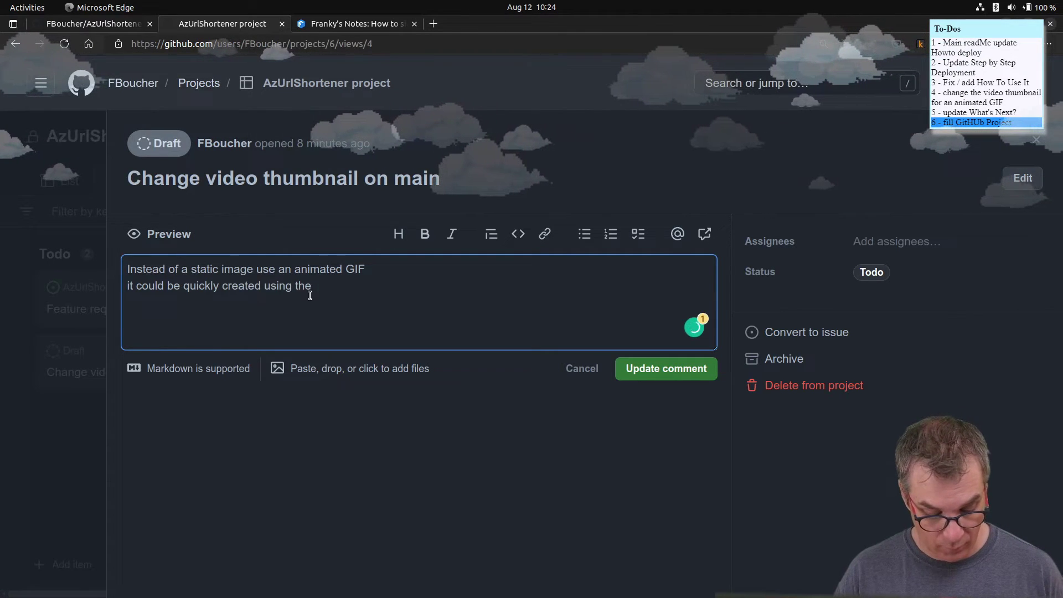
{"action": "type", "text": "iner tool as shows in this post"}
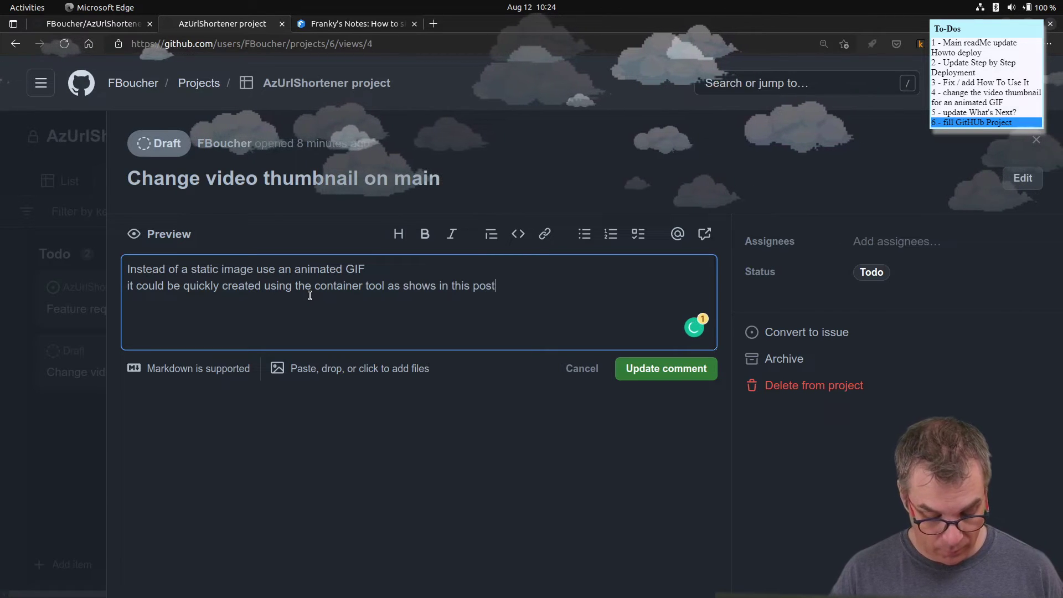
{"action": "key", "text": "Return"}
{"action": "key", "text": "ctrl+v"}
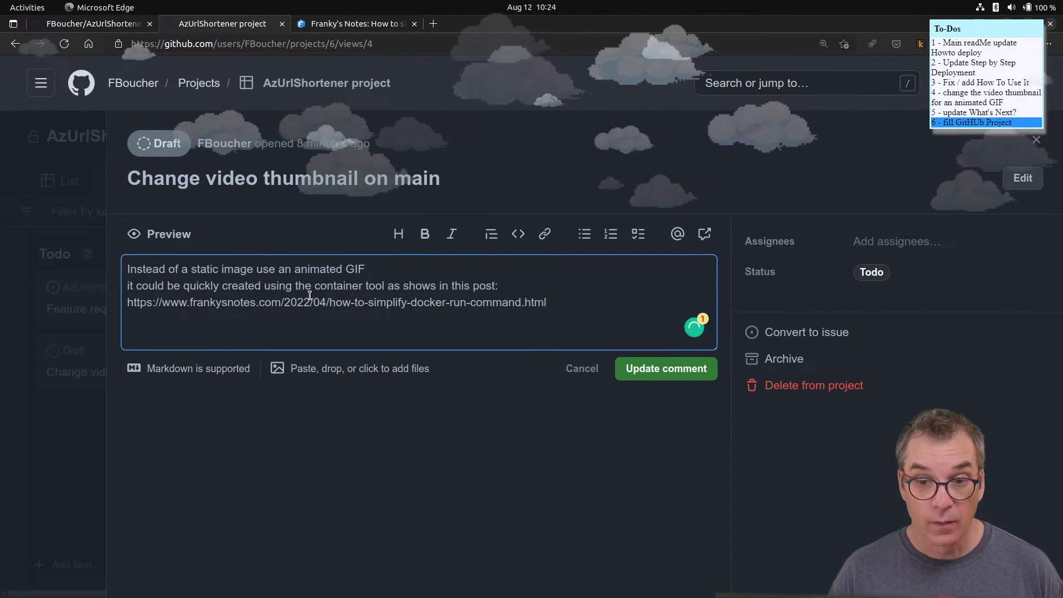
- Format the pasted URL as a Markdown [link](url), preview it, and save the description
{"action": "left_click", "coordinate": [129, 303]}
{"action": "type", "text": "["}
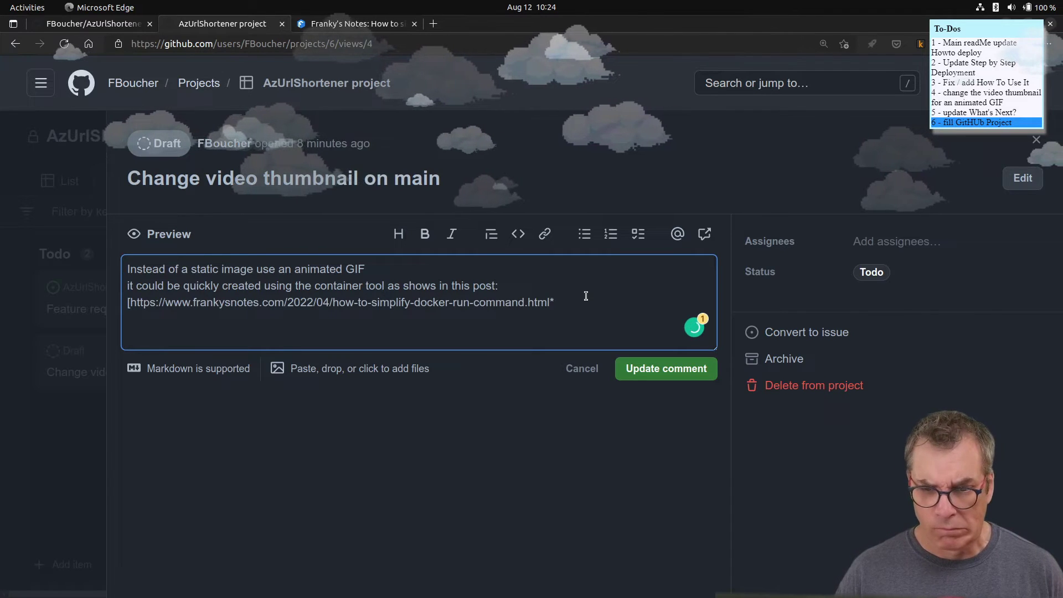
{"action": "key", "text": "BackSpace"}
{"action": "type", "text": "]("}
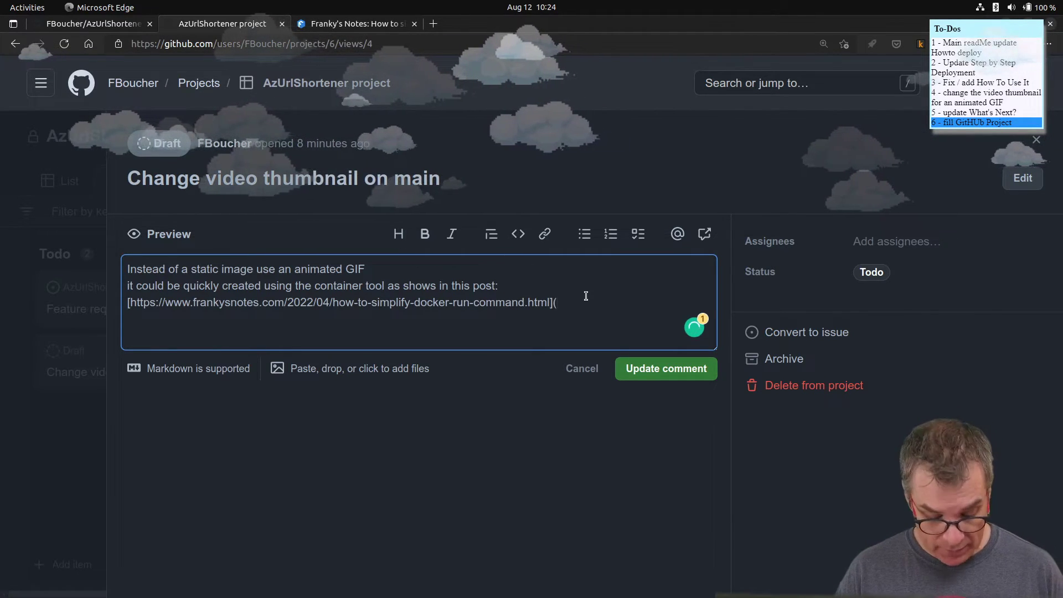
{"action": "key", "text": "Return"}
{"action": "type", "text": "("}
{"action": "key", "text": "ctrl+v"}
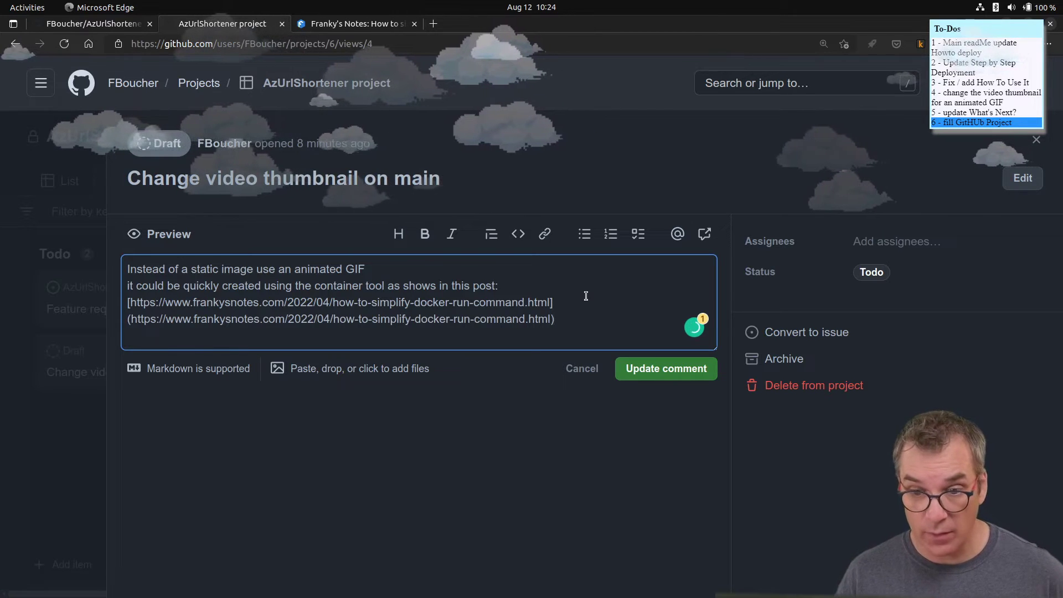
{"action": "type", "text": ")"}
{"action": "left_click", "coordinate": [169, 234]}
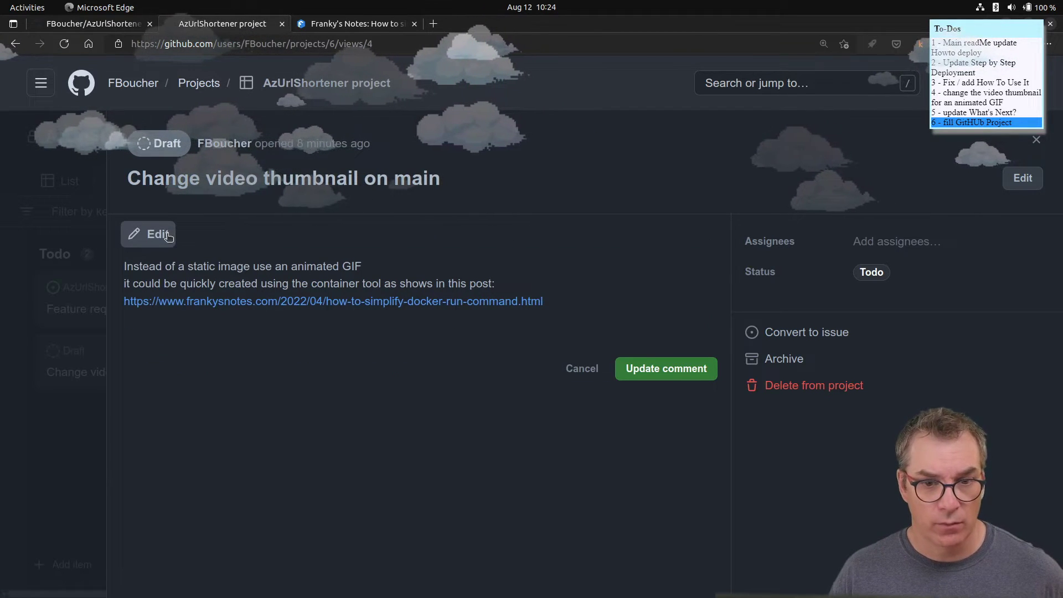
{"action": "left_click", "coordinate": [178, 238]}
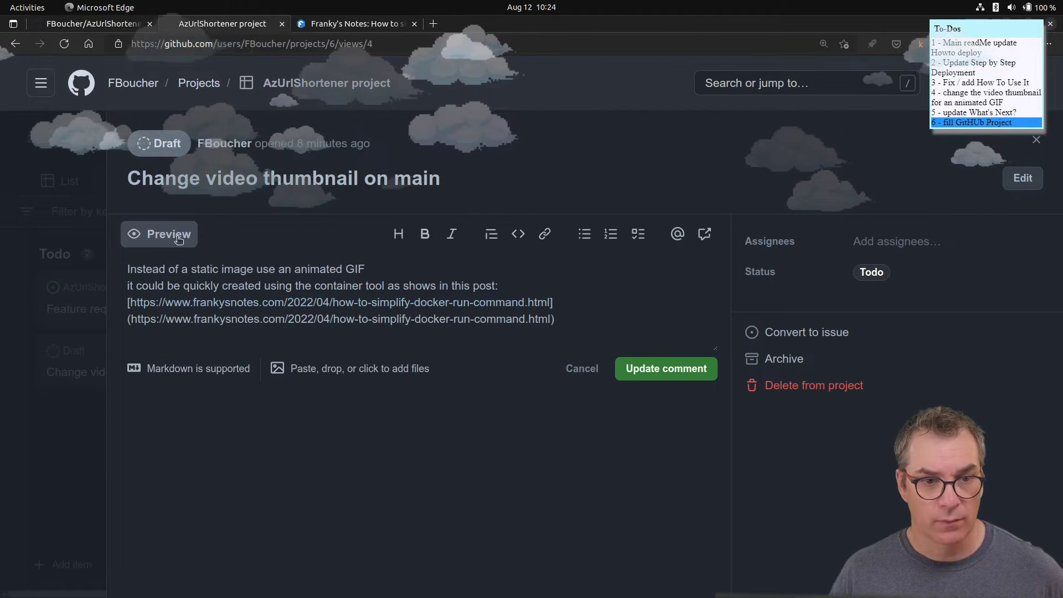
{"action": "left_click", "coordinate": [644, 370]}
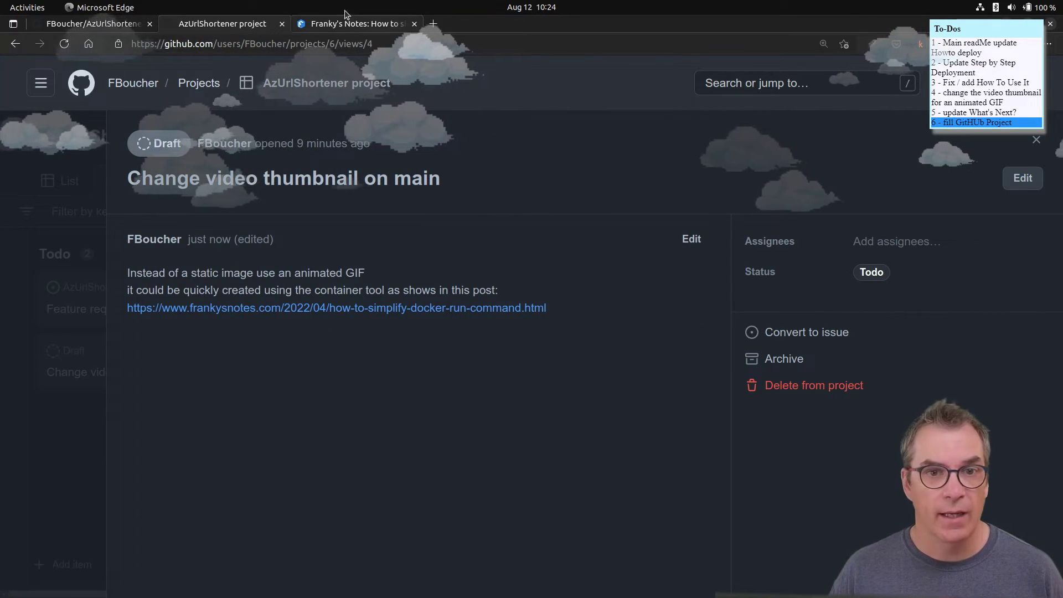
{"action": "left_click", "coordinate": [350, 22]}
- Read through the Docker run command post, viewing the hello-world GIF enlarged
{"action": "scroll", "coordinate": [426, 345], "scroll_direction": "down", "scroll_amount": 4}
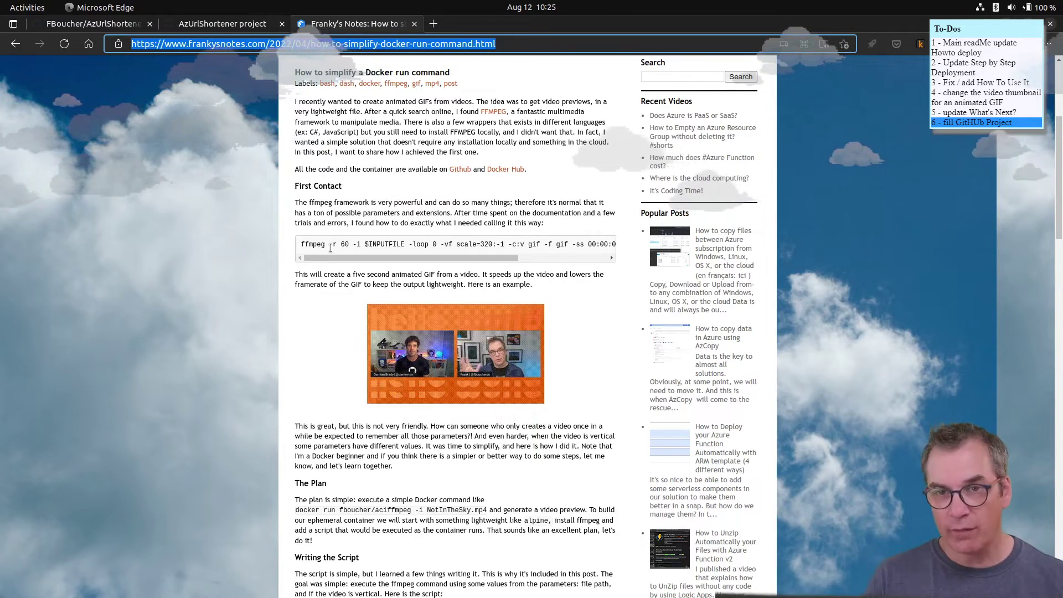
{"action": "scroll", "coordinate": [322, 222], "scroll_direction": "down", "scroll_amount": 10}
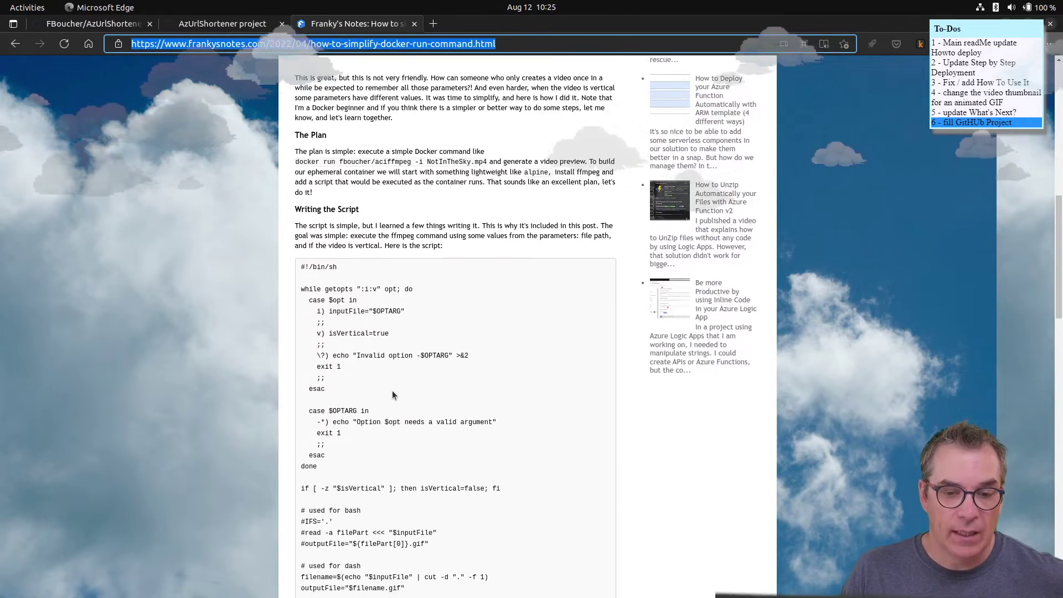
{"action": "scroll", "coordinate": [392, 394], "scroll_direction": "down", "scroll_amount": 3}
{"action": "scroll", "coordinate": [386, 390], "scroll_direction": "down", "scroll_amount": 7}
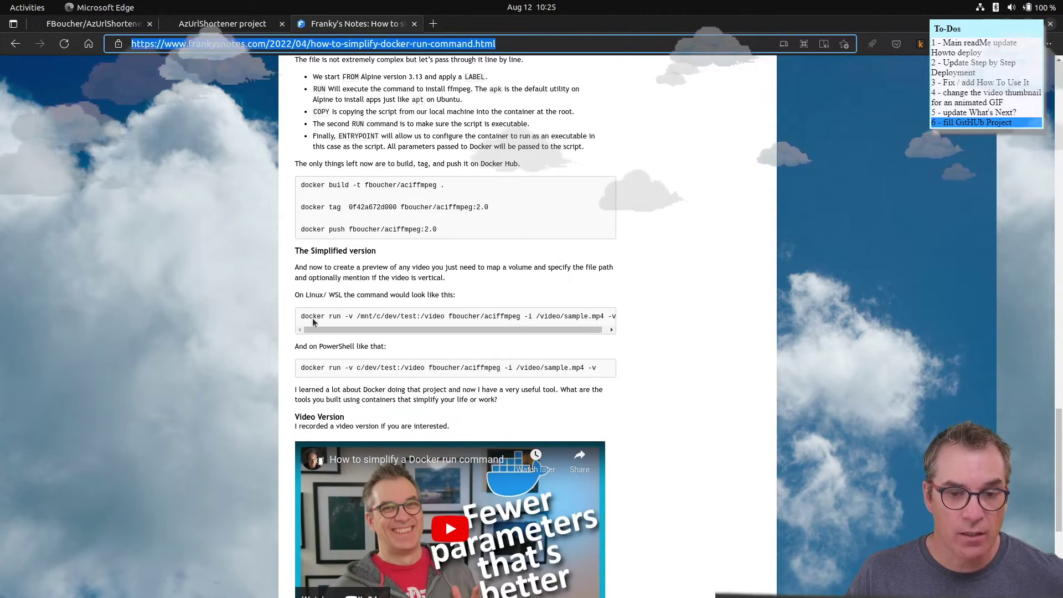
{"action": "left_click_drag", "start_coordinate": [301, 316], "coordinate": [444, 316]}
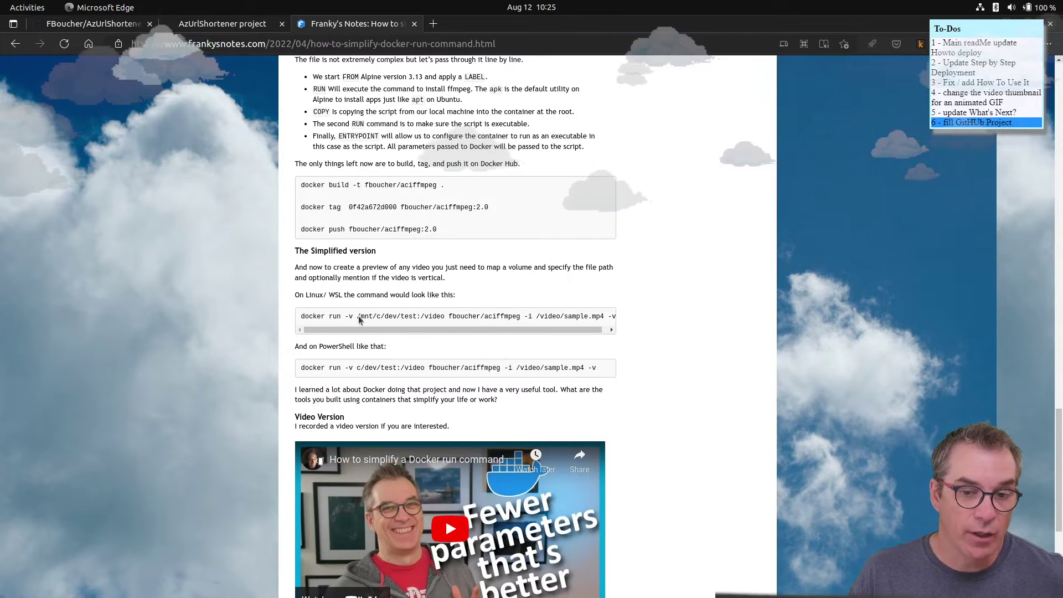
{"action": "key", "text": "ctrl+plus"}
{"action": "key", "text": "ctrl+plus"}
{"action": "key", "text": "ctrl+plus"}
{"action": "key", "text": "ctrl+plus"}
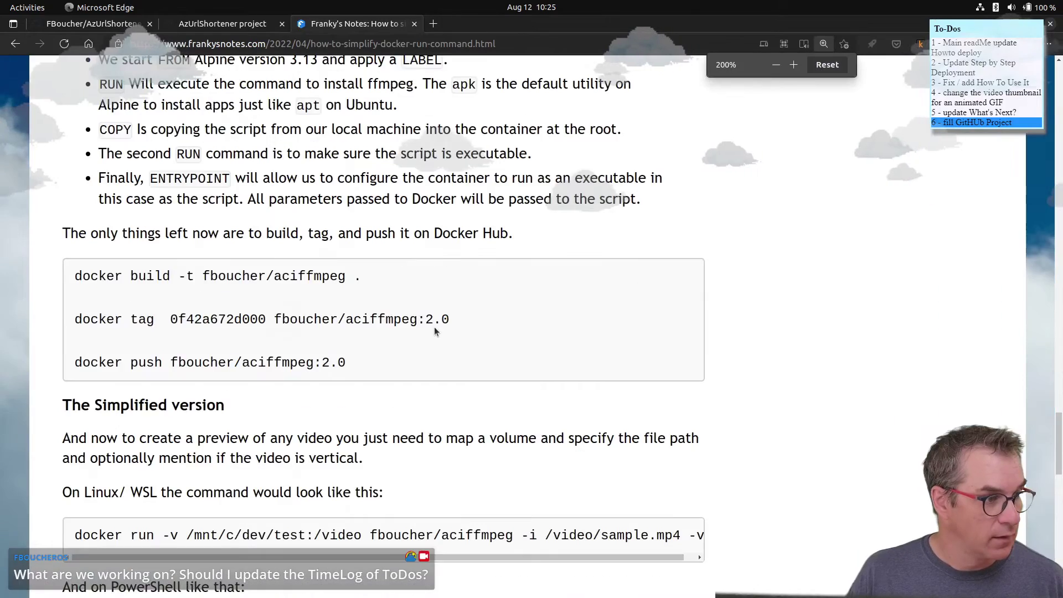
{"action": "scroll", "coordinate": [434, 330], "scroll_direction": "down", "scroll_amount": 3}
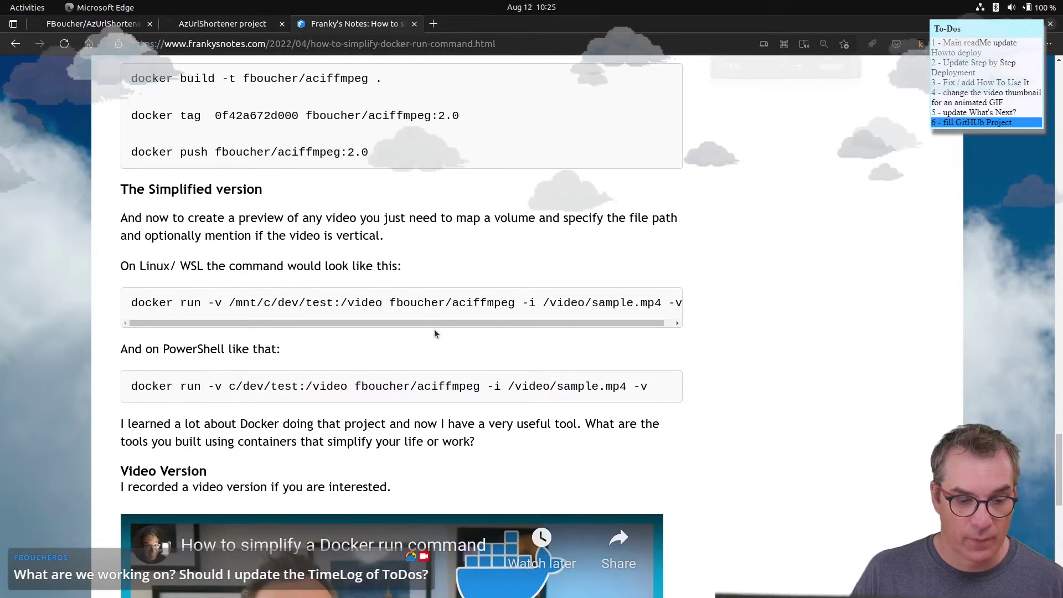
{"action": "key", "text": "ctrl+minus"}
{"action": "key", "text": "ctrl+minus"}
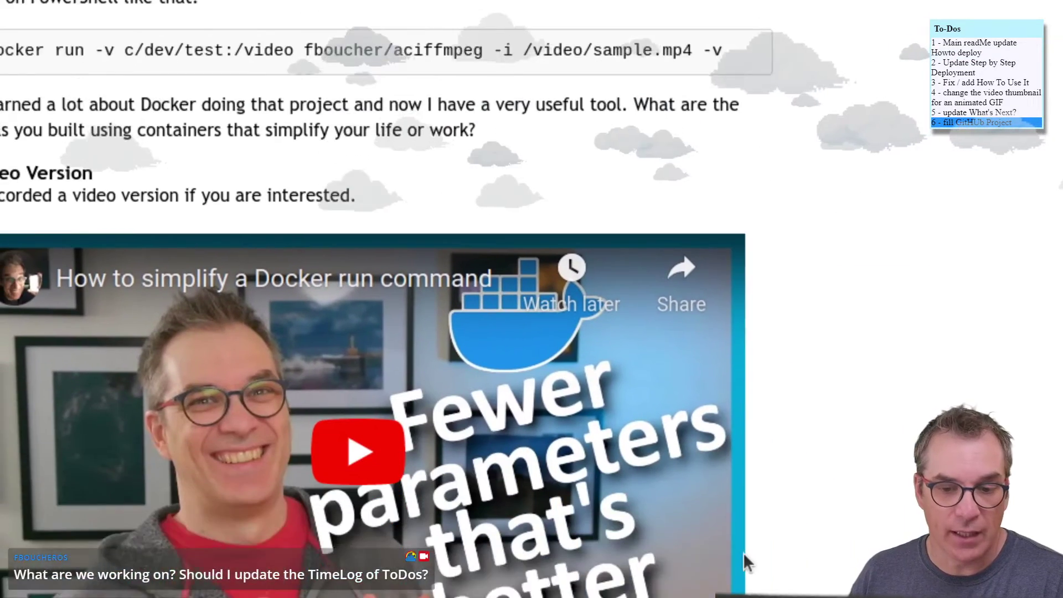
{"action": "scroll", "coordinate": [742, 553], "scroll_direction": "down", "scroll_amount": 1}
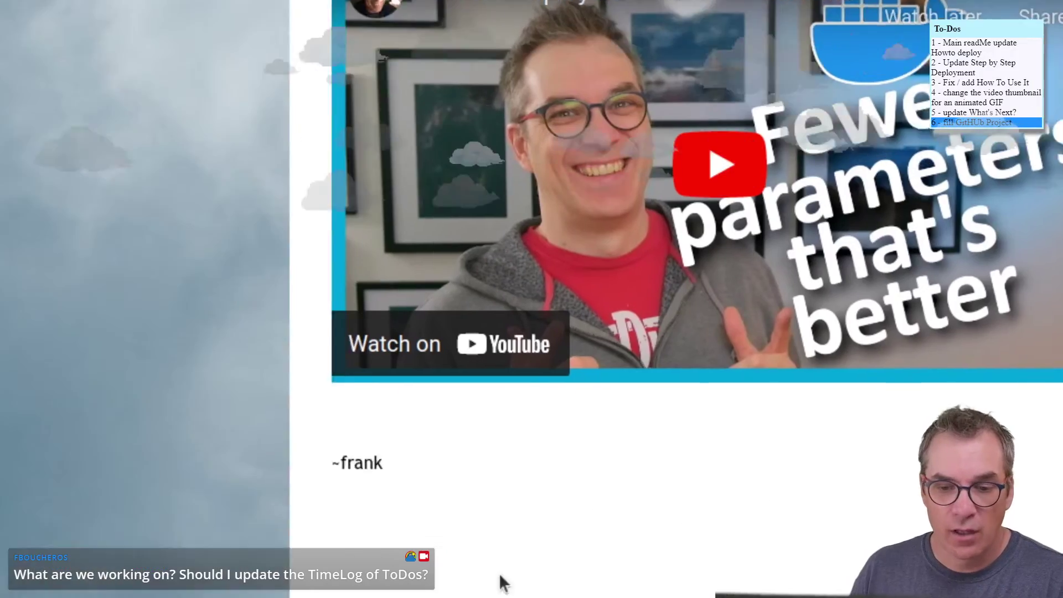
{"action": "scroll", "coordinate": [782, 595], "scroll_direction": "up", "scroll_amount": 15}
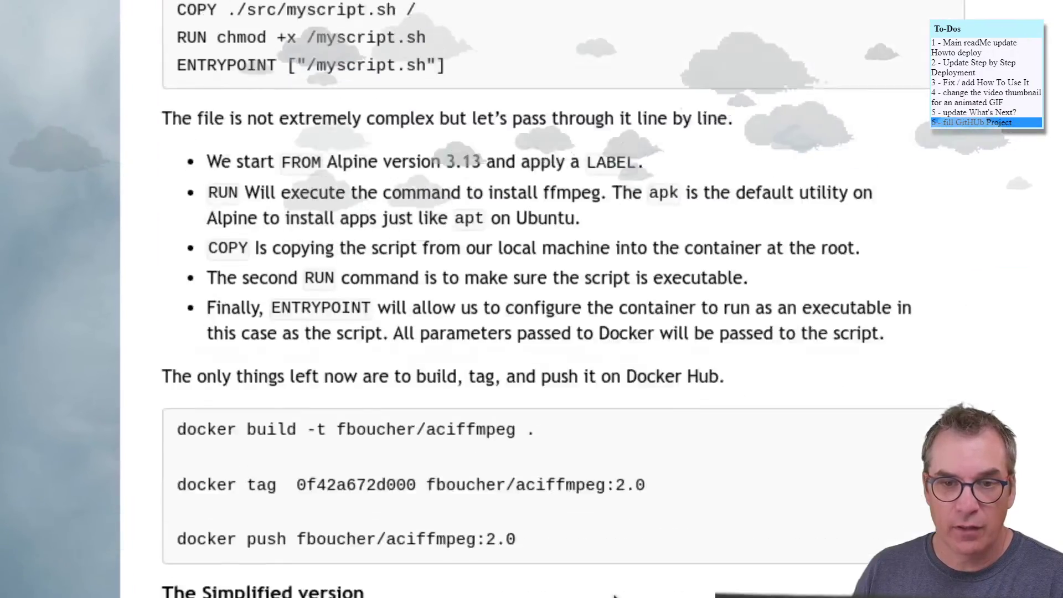
{"action": "scroll", "coordinate": [614, 596], "scroll_direction": "up", "scroll_amount": 15}
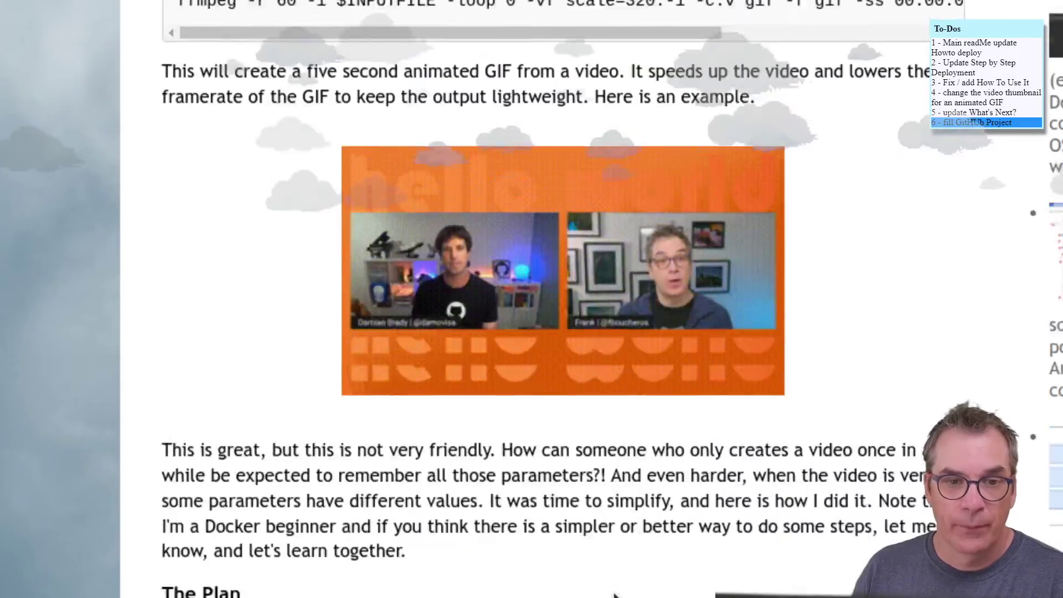
{"action": "scroll", "coordinate": [614, 596], "scroll_direction": "up", "scroll_amount": 3}
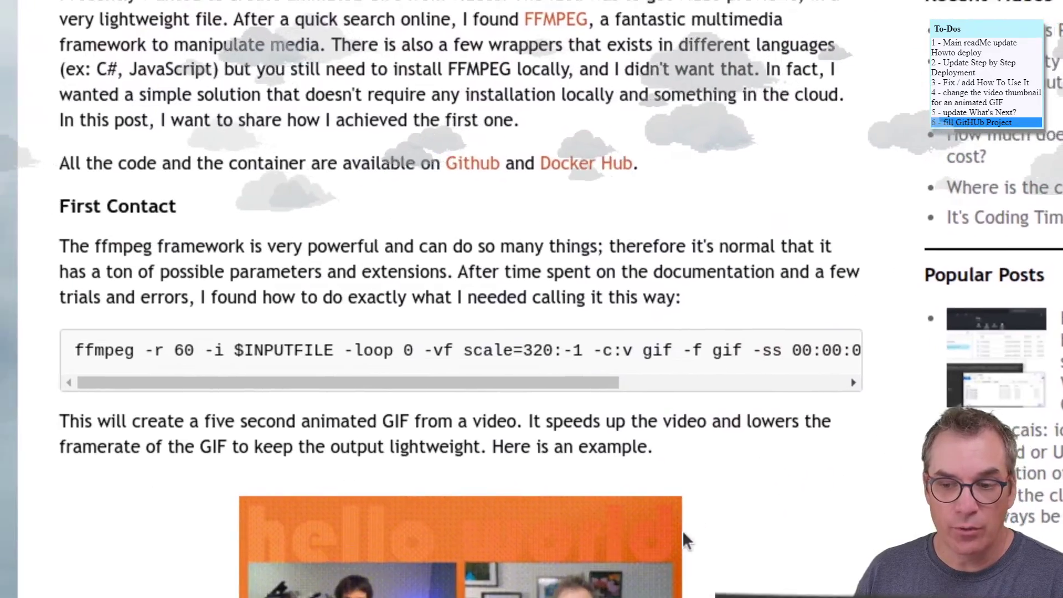
{"action": "left_click", "coordinate": [700, 534]}
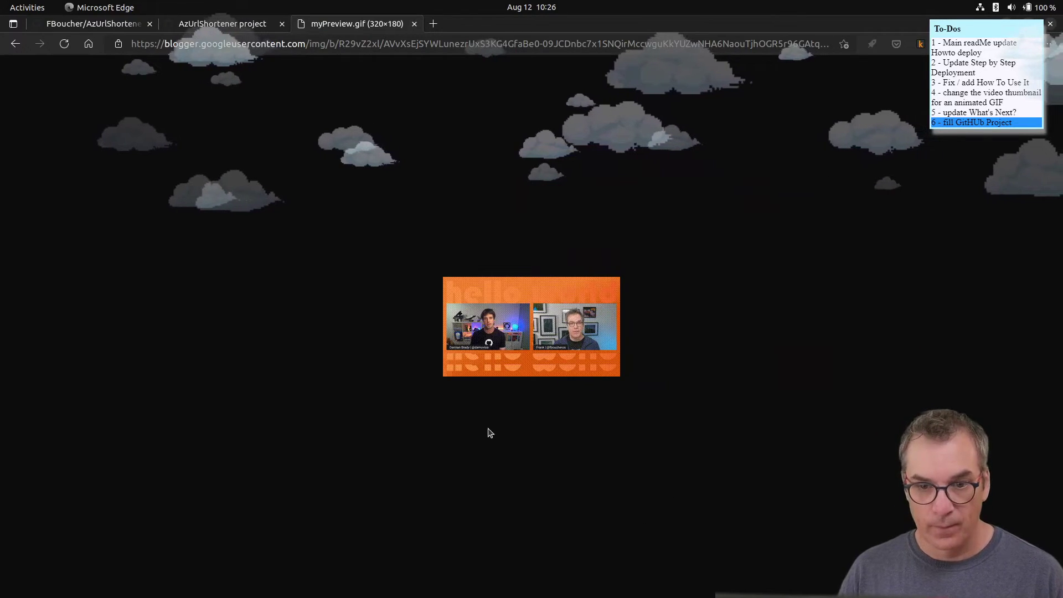
{"action": "key", "text": "alt+Left"}
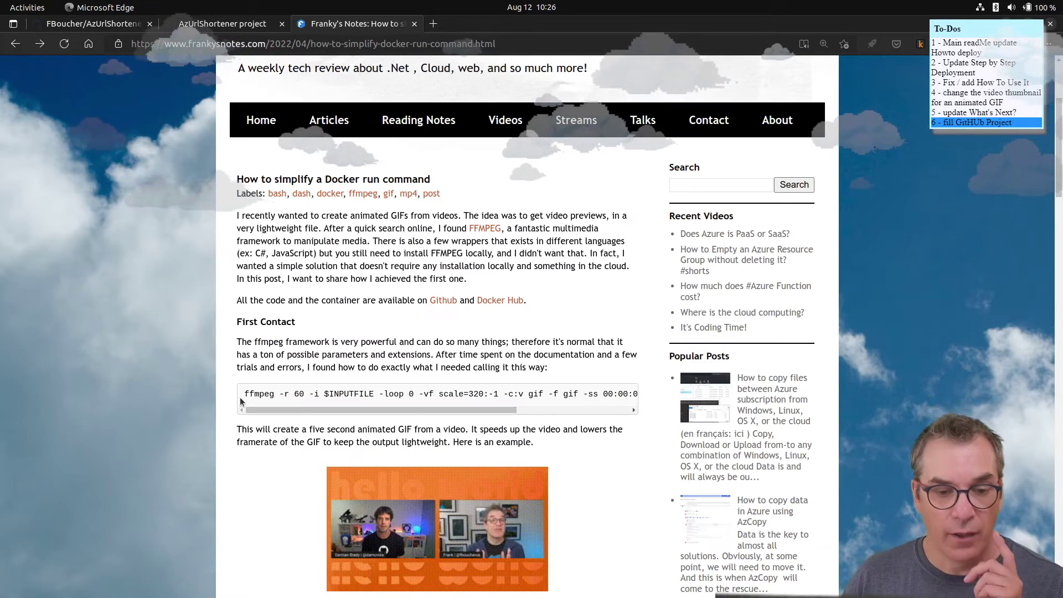
- Select the ffmpeg command, copy the article's URL, and close the blog tab
{"action": "left_click_drag", "start_coordinate": [244, 394], "coordinate": [676, 393]}
{"action": "left_click_drag", "start_coordinate": [570, 414], "coordinate": [573, 413]}
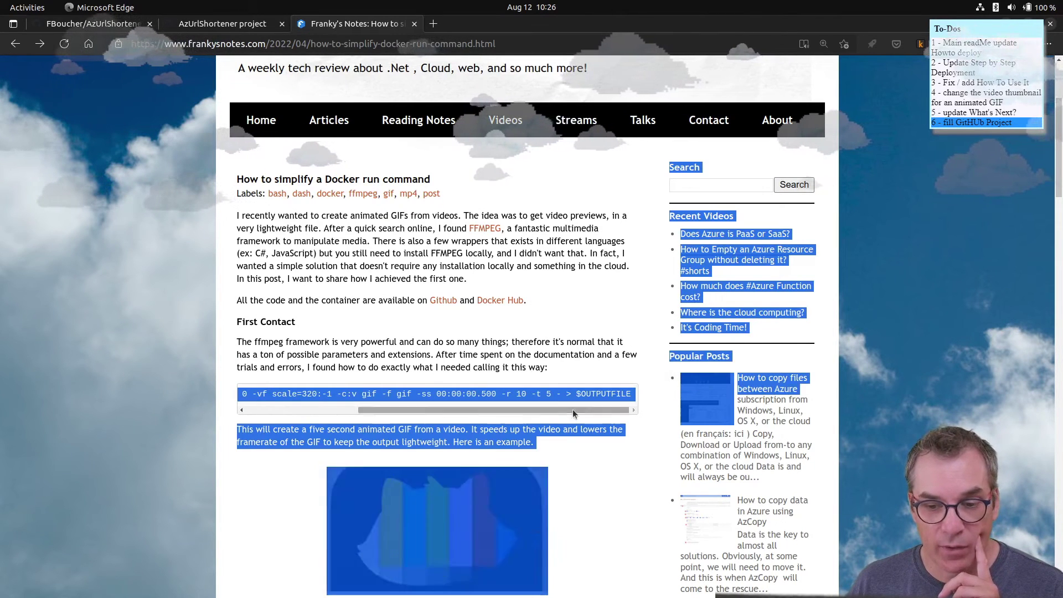
{"action": "left_click", "coordinate": [461, 410]}
{"action": "left_click_drag", "start_coordinate": [458, 411], "coordinate": [567, 424]}
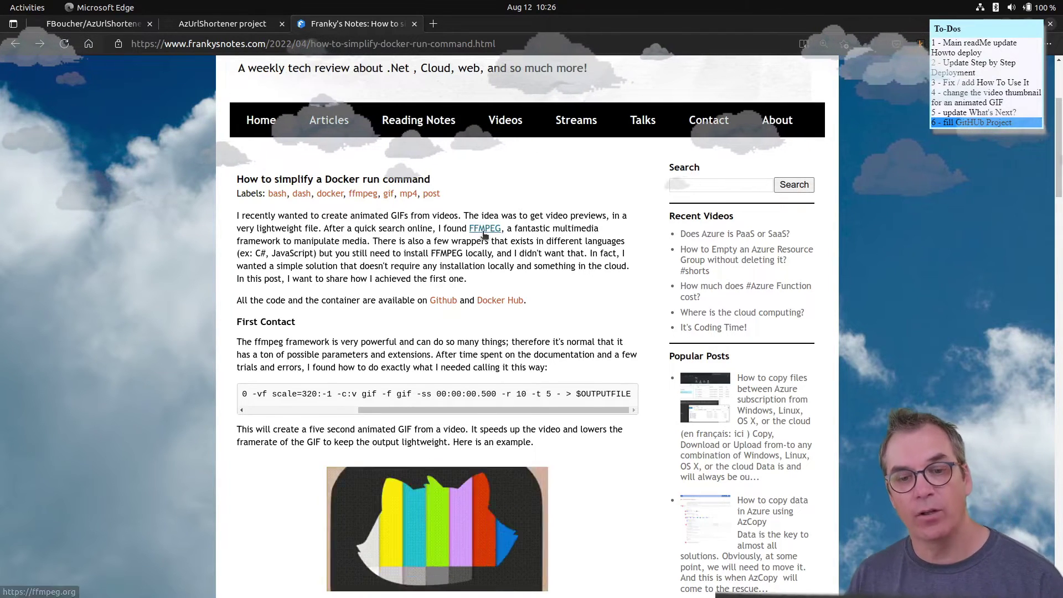
{"action": "scroll", "coordinate": [466, 314], "scroll_direction": "down", "scroll_amount": 10}
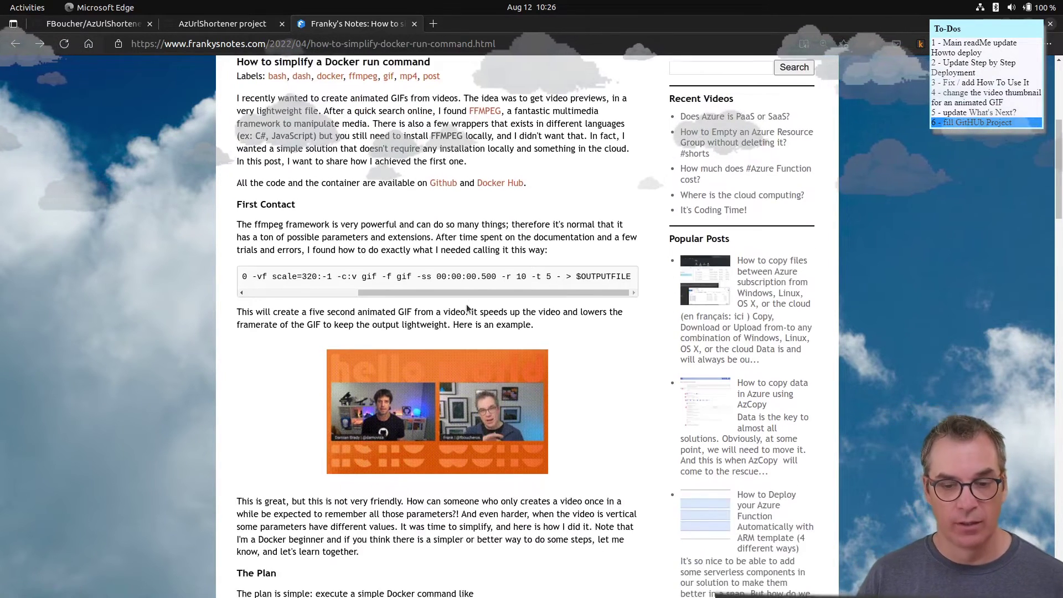
{"action": "scroll", "coordinate": [471, 301], "scroll_direction": "down", "scroll_amount": 10}
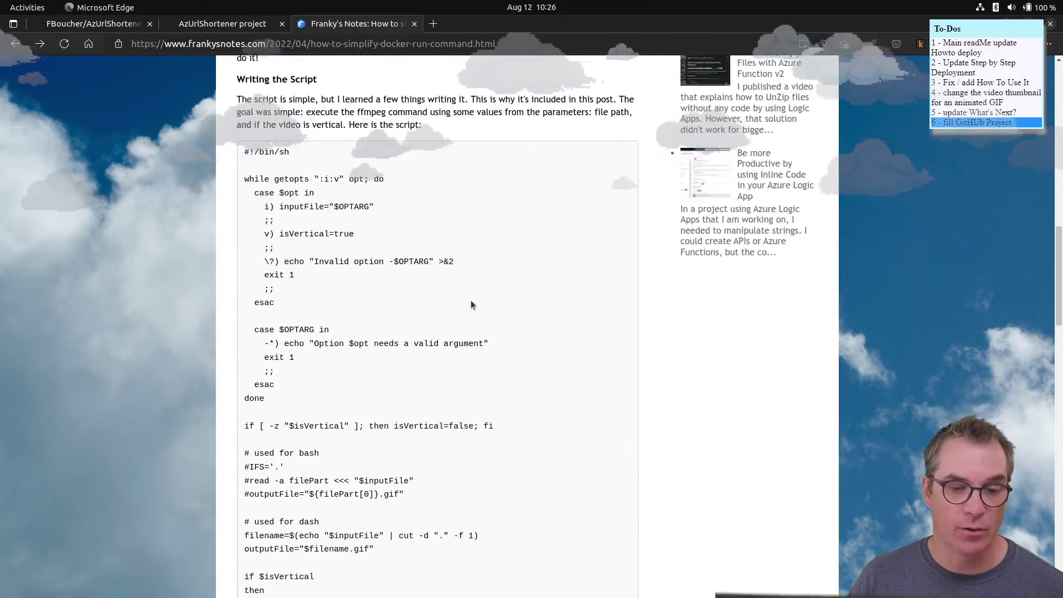
{"action": "scroll", "coordinate": [471, 312], "scroll_direction": "down", "scroll_amount": 10}
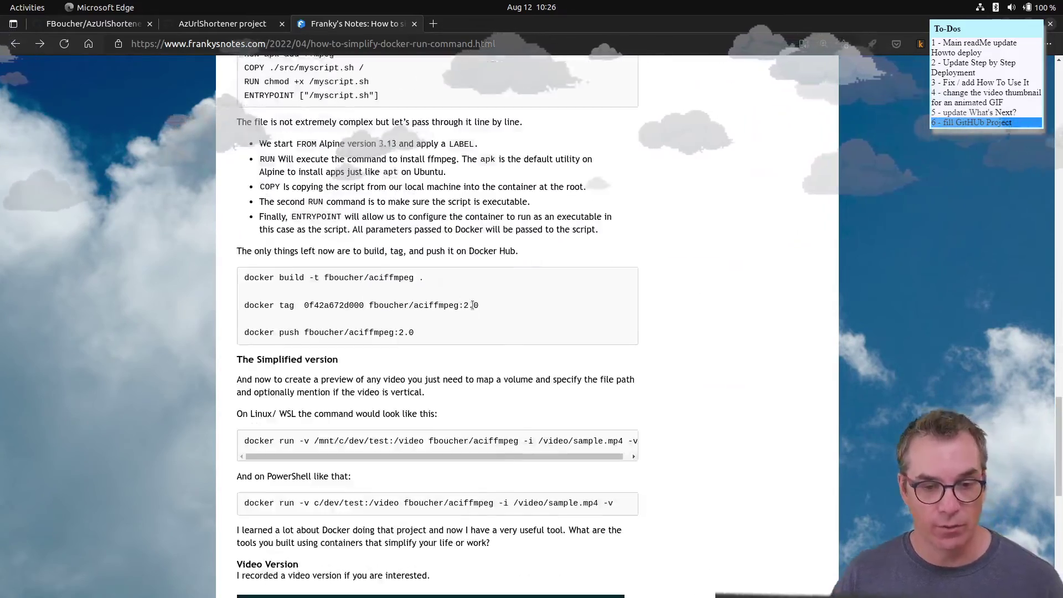
{"action": "scroll", "coordinate": [475, 300], "scroll_direction": "up", "scroll_amount": 10}
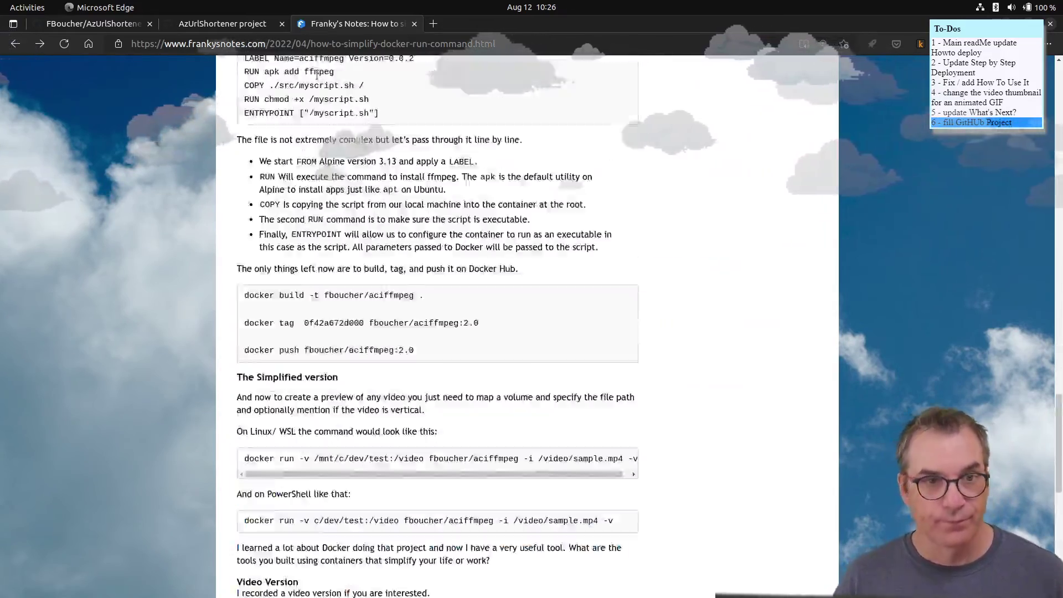
{"action": "left_click", "coordinate": [518, 44]}
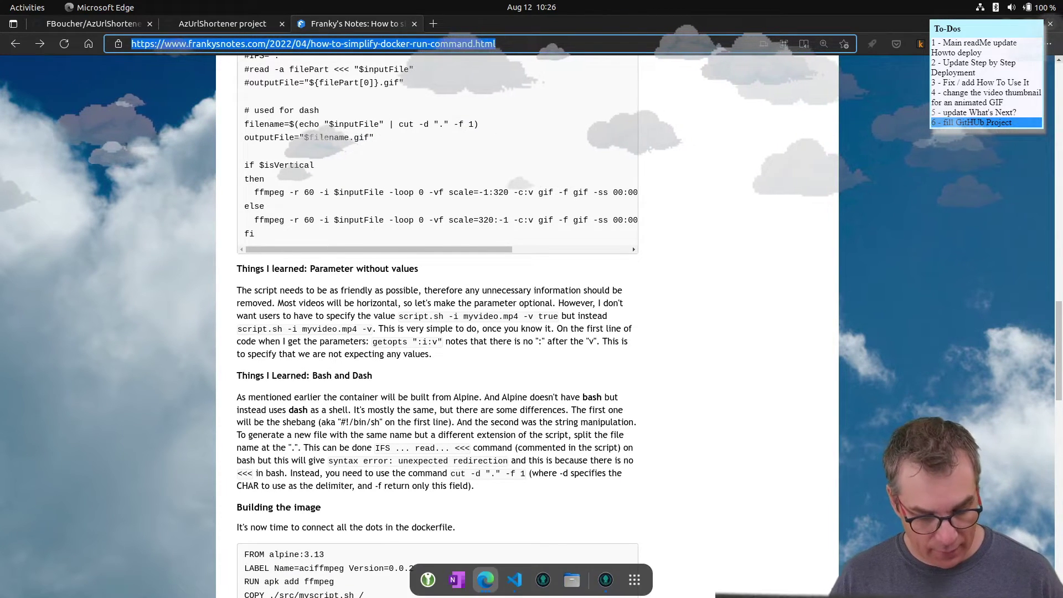
{"action": "key", "text": "Escape"}
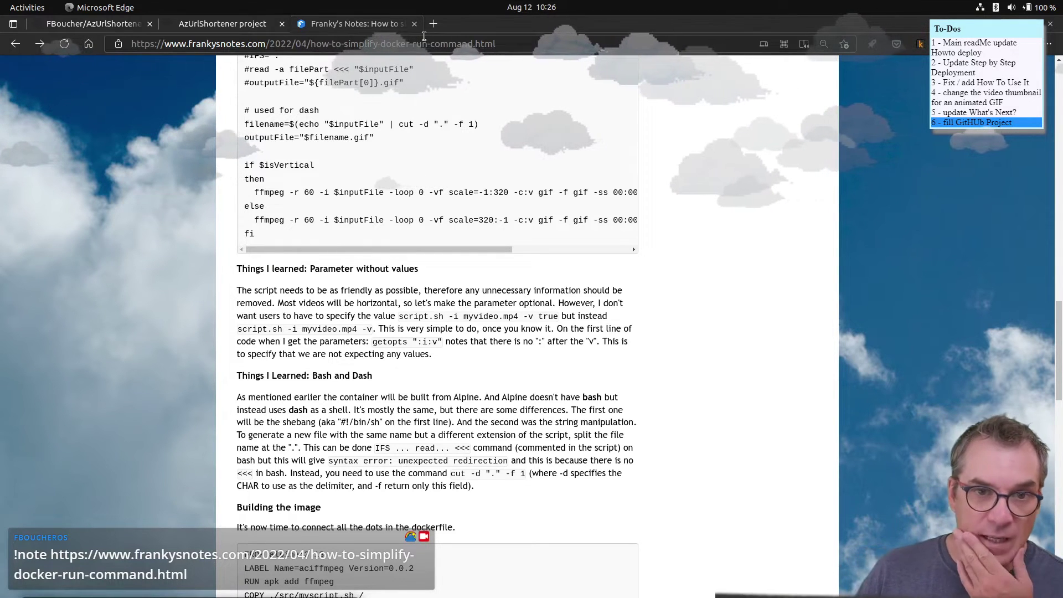
{"action": "left_click", "coordinate": [414, 23]}
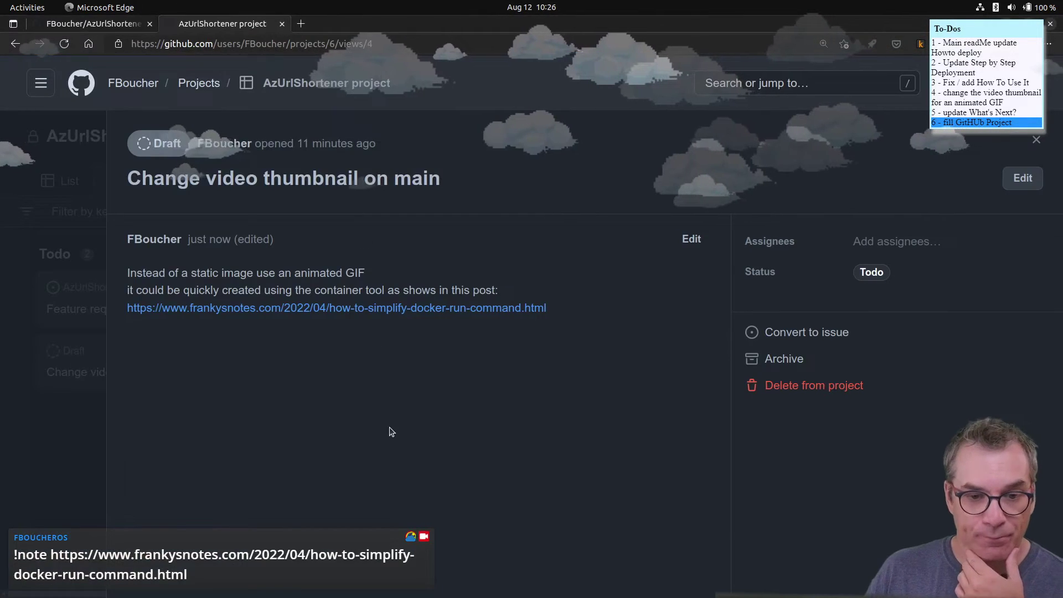
- Drag the 'Change video thumbnail on main' card from Todo into Selected, then return to the README
{"action": "left_click", "coordinate": [1035, 141]}
{"action": "left_click_drag", "start_coordinate": [128, 350], "coordinate": [444, 501]}
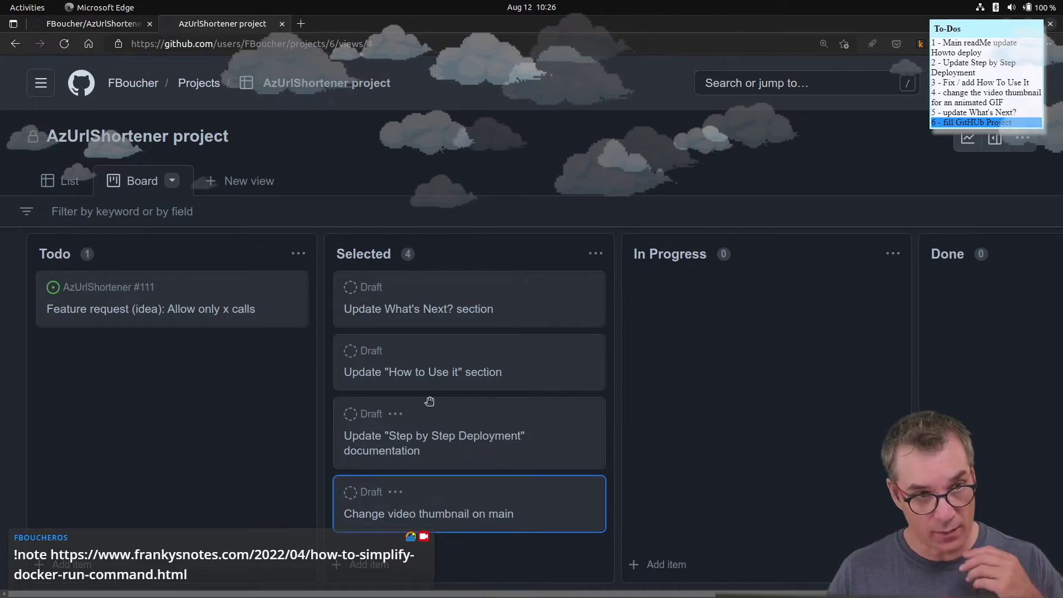
{"action": "left_click", "coordinate": [92, 24]}
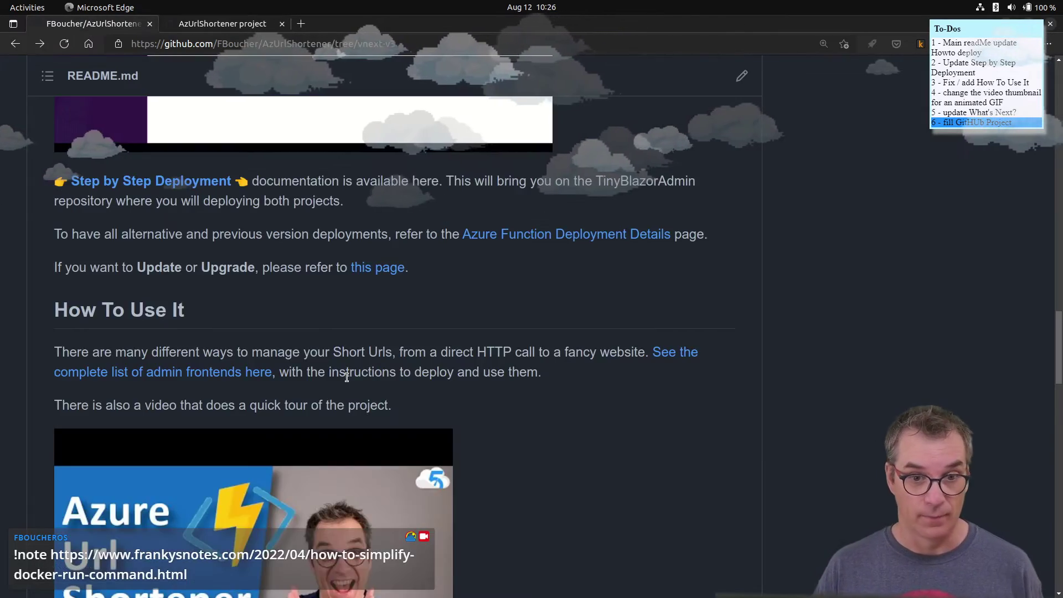
- Scroll through the AzUrlShortener README on GitHub, then return to the project board tab
{"action": "scroll", "coordinate": [347, 378], "scroll_direction": "up", "scroll_amount": 20}
{"action": "scroll", "coordinate": [335, 333], "scroll_direction": "down", "scroll_amount": 10}
{"action": "scroll", "coordinate": [337, 339], "scroll_direction": "down", "scroll_amount": 20}
{"action": "scroll", "coordinate": [337, 355], "scroll_direction": "down", "scroll_amount": 12}
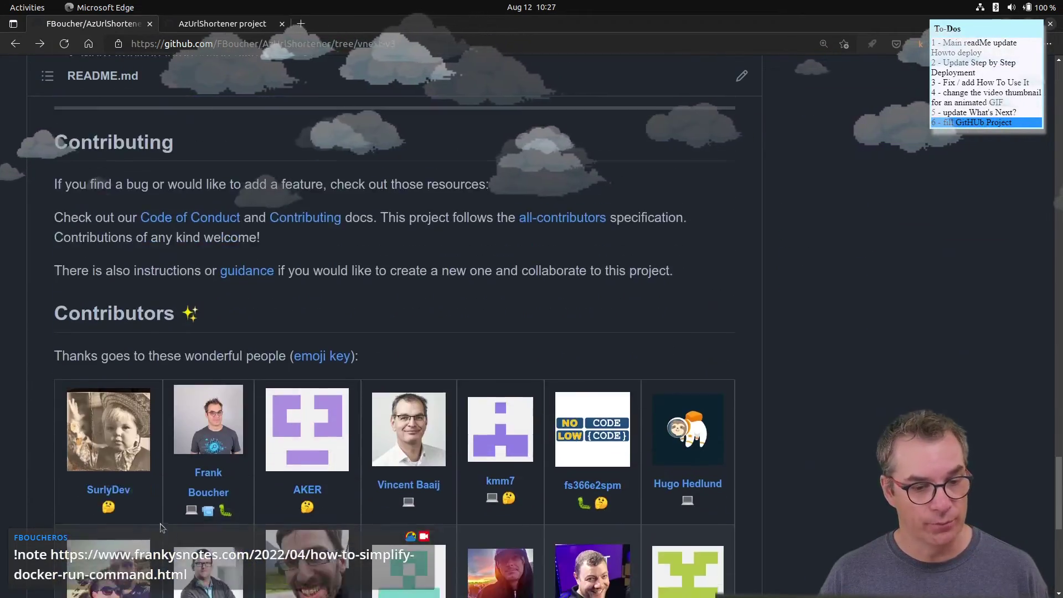
{"action": "scroll", "coordinate": [161, 526], "scroll_direction": "down", "scroll_amount": 5}
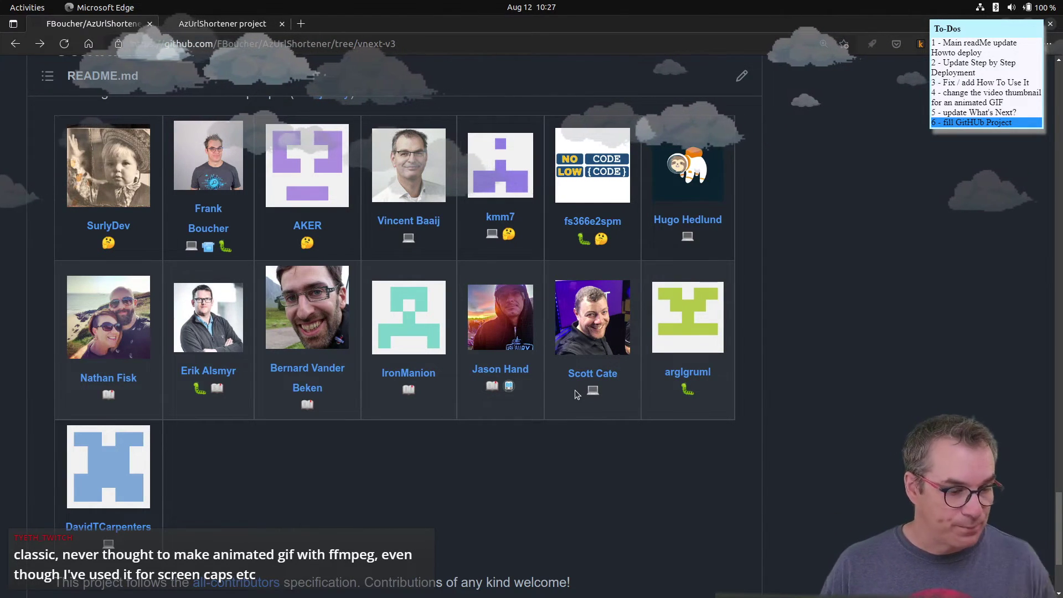
{"action": "scroll", "coordinate": [592, 366], "scroll_direction": "up", "scroll_amount": 10}
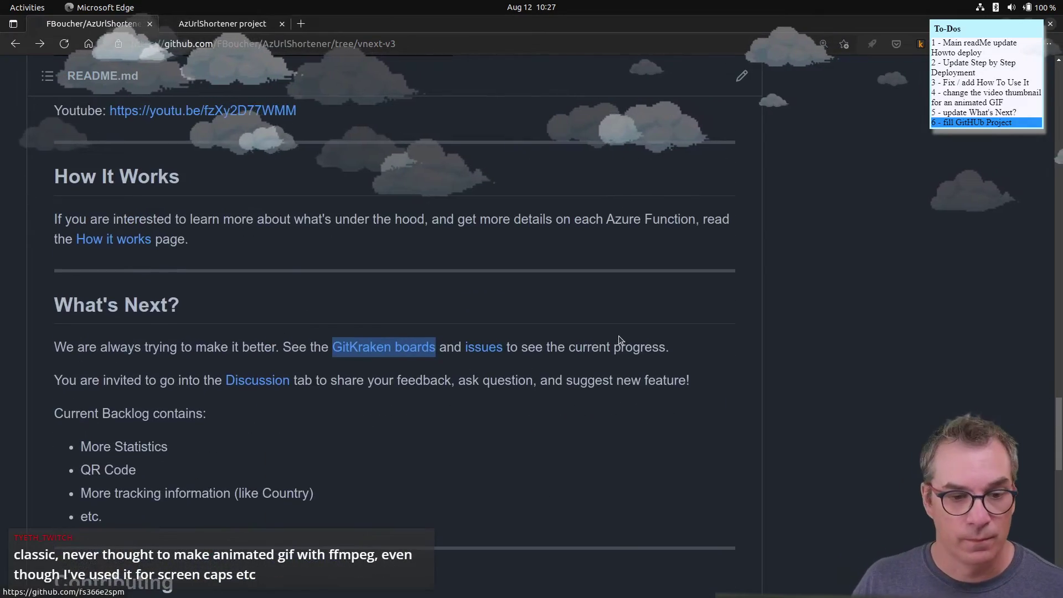
{"action": "scroll", "coordinate": [619, 335], "scroll_direction": "up", "scroll_amount": 15}
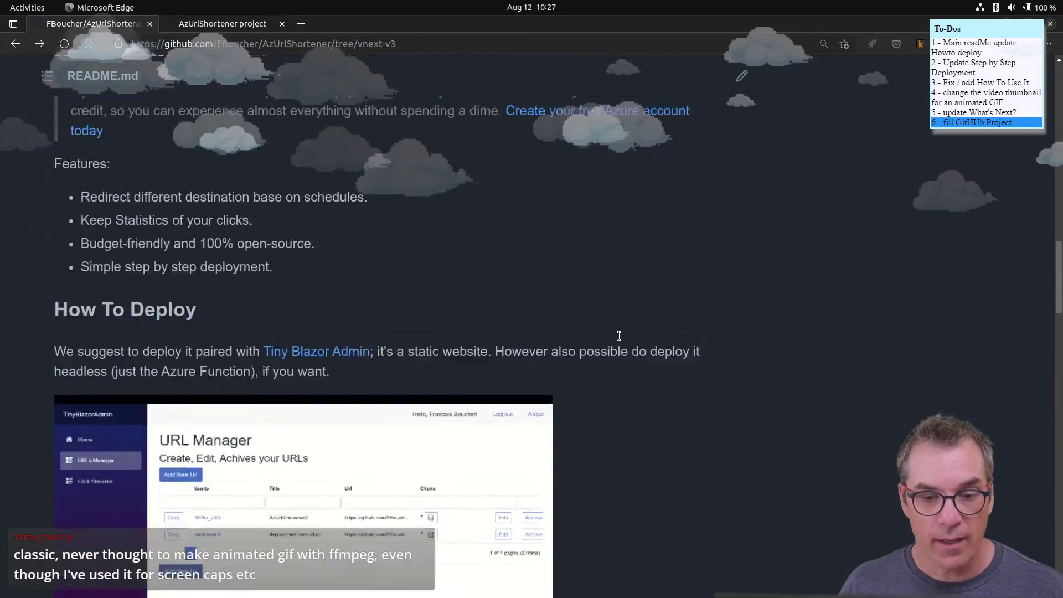
{"action": "scroll", "coordinate": [619, 336], "scroll_direction": "up", "scroll_amount": 10}
{"action": "scroll", "coordinate": [619, 336], "scroll_direction": "down", "scroll_amount": 8}
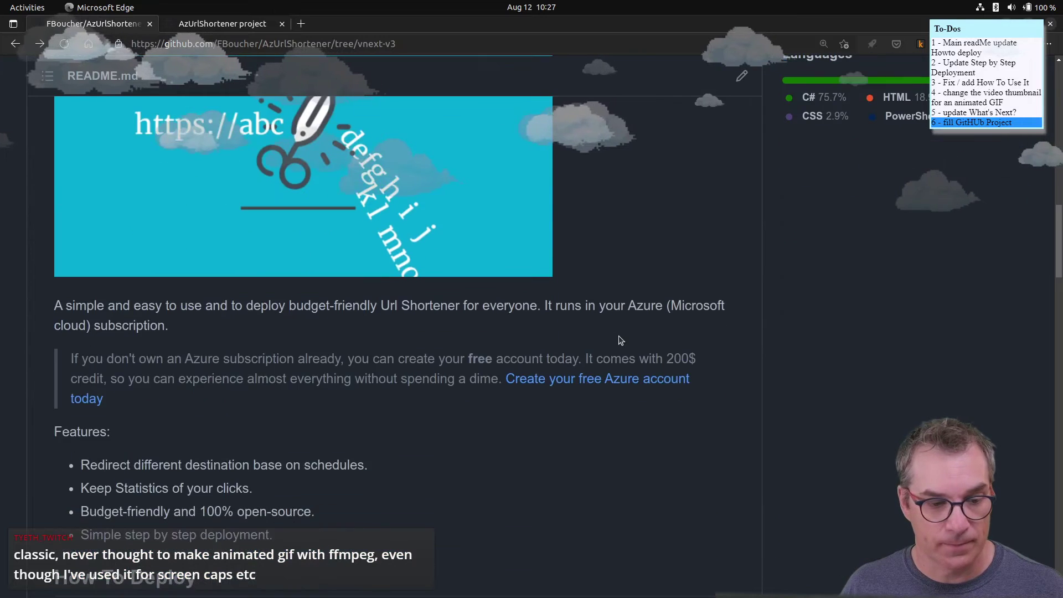
{"action": "scroll", "coordinate": [620, 340], "scroll_direction": "down", "scroll_amount": 4}
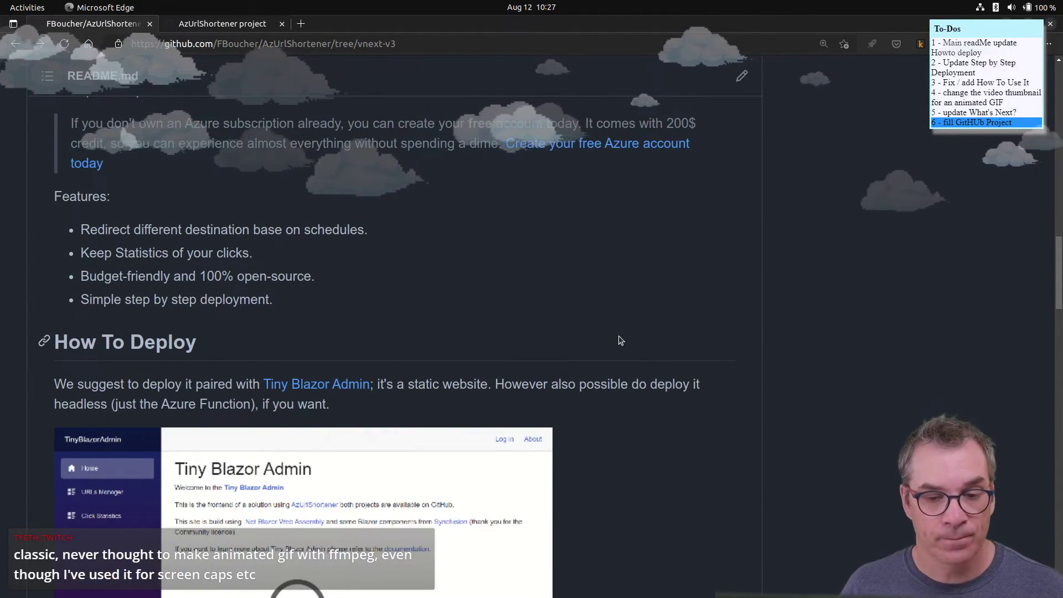
{"action": "scroll", "coordinate": [620, 340], "scroll_direction": "down", "scroll_amount": 5}
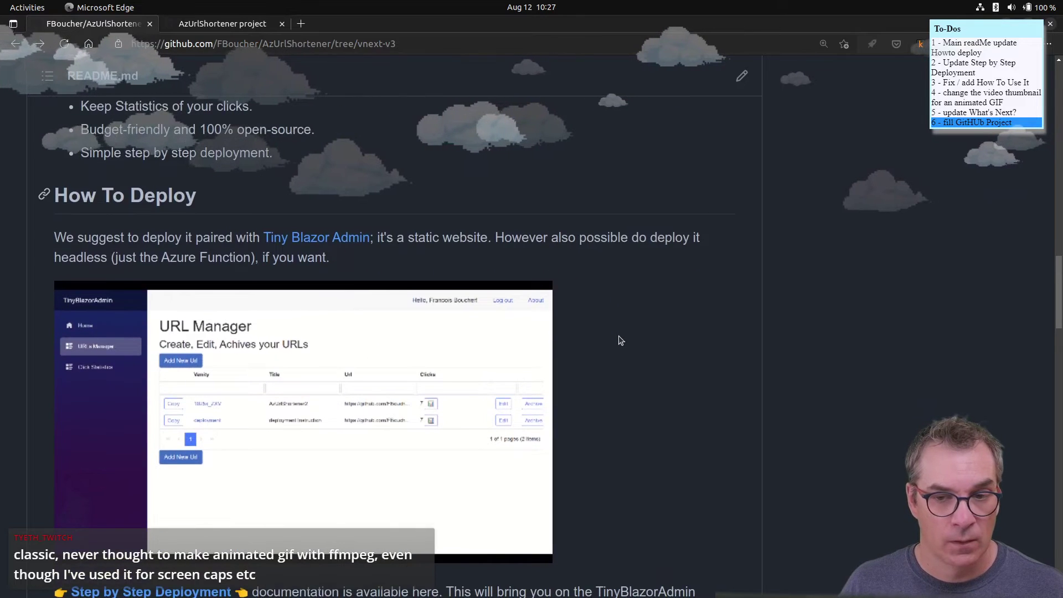
{"action": "scroll", "coordinate": [621, 340], "scroll_direction": "down", "scroll_amount": 1}
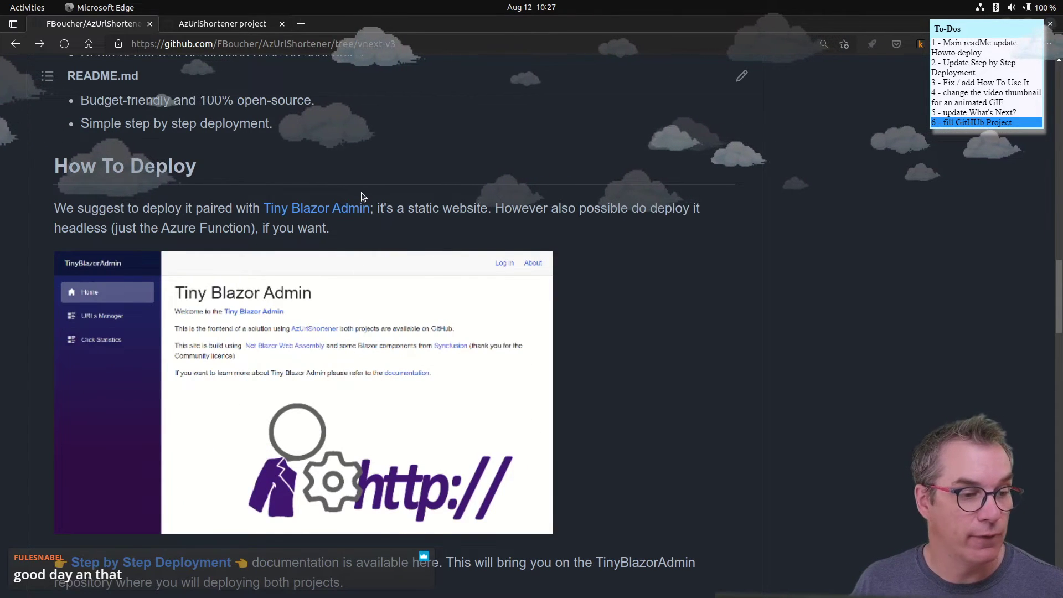
{"action": "scroll", "coordinate": [525, 282], "scroll_direction": "up", "scroll_amount": 5}
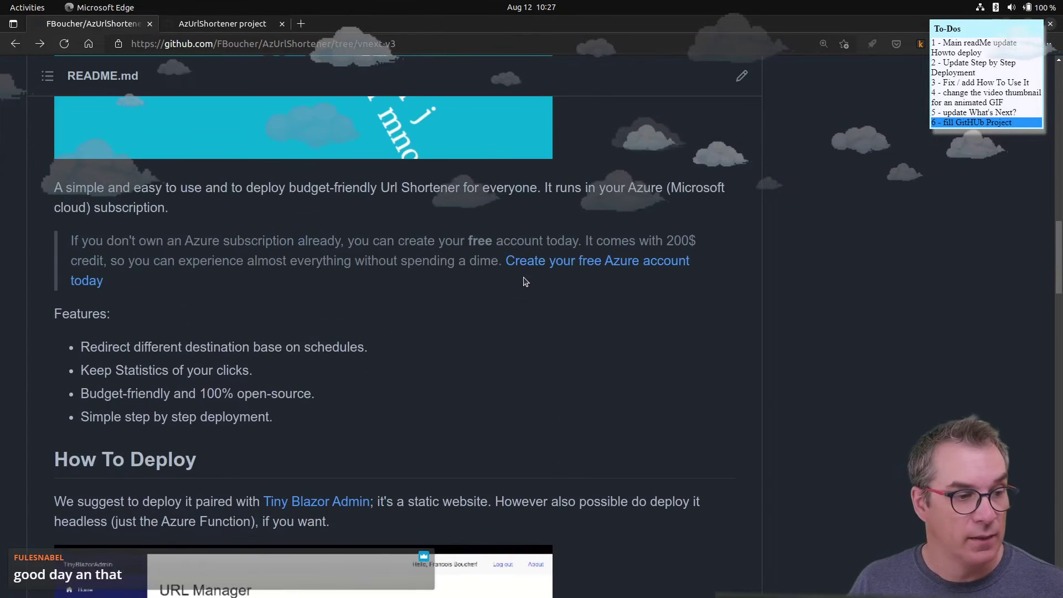
{"action": "scroll", "coordinate": [525, 282], "scroll_direction": "up", "scroll_amount": 10}
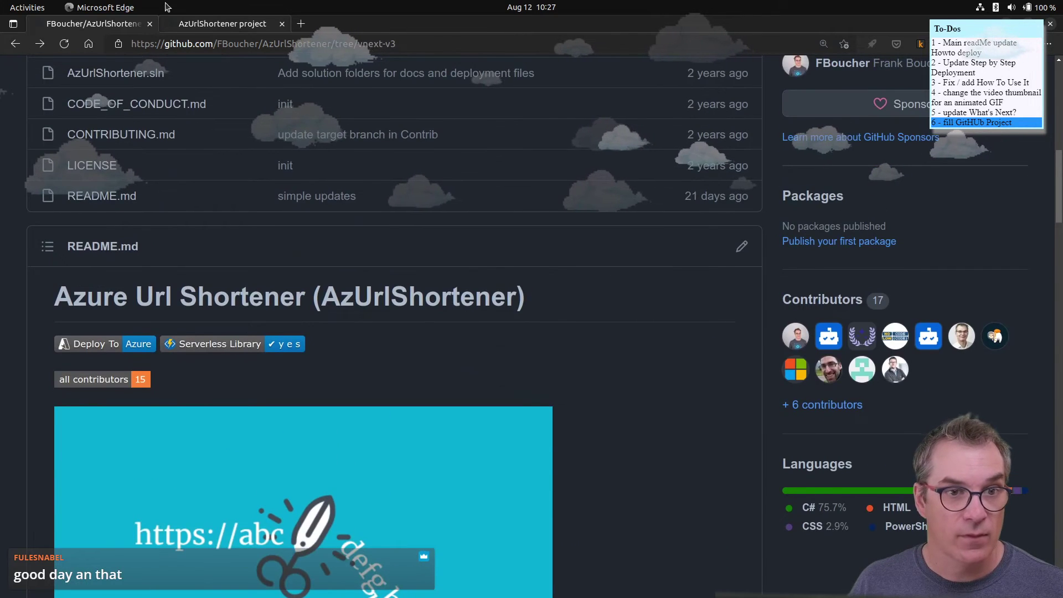
{"action": "left_click", "coordinate": [226, 23]}
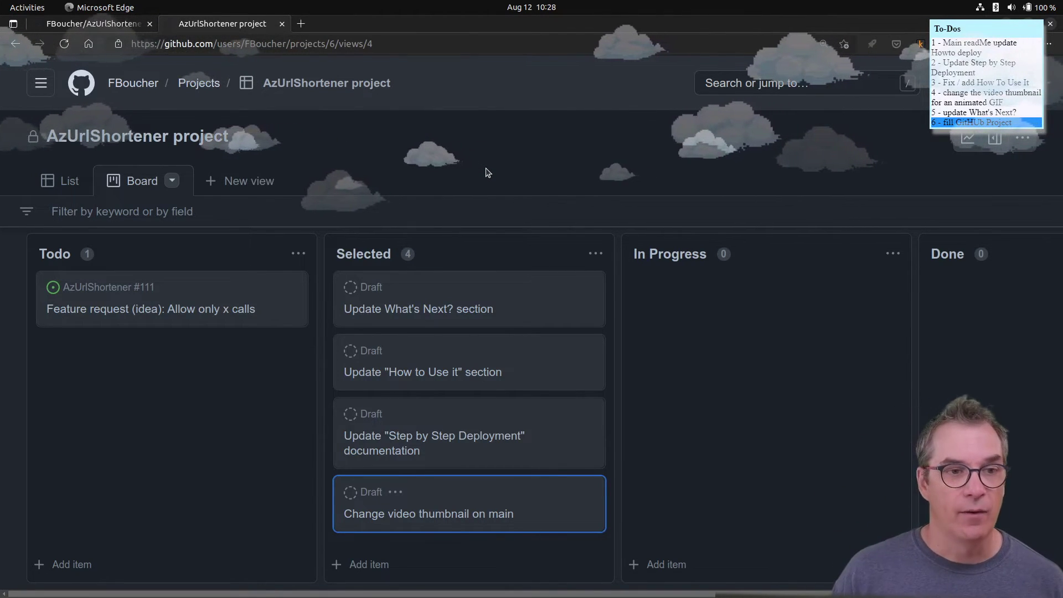
{"action": "left_click", "coordinate": [127, 21]}
{"action": "scroll", "coordinate": [432, 404], "scroll_direction": "down", "scroll_amount": 10}
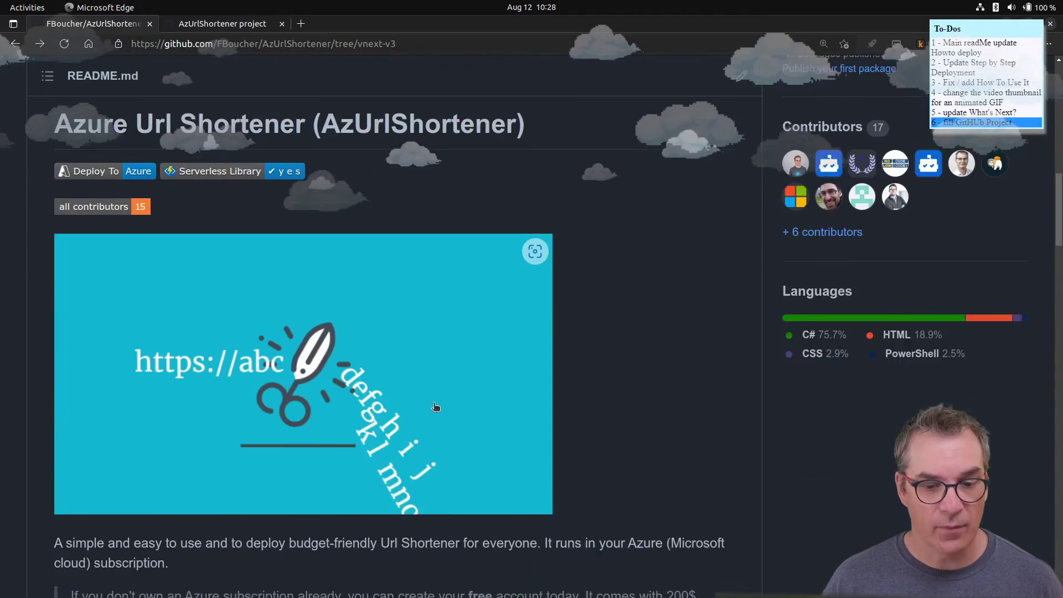
{"action": "scroll", "coordinate": [434, 409], "scroll_direction": "down", "scroll_amount": 10}
{"action": "scroll", "coordinate": [433, 404], "scroll_direction": "up", "scroll_amount": 8}
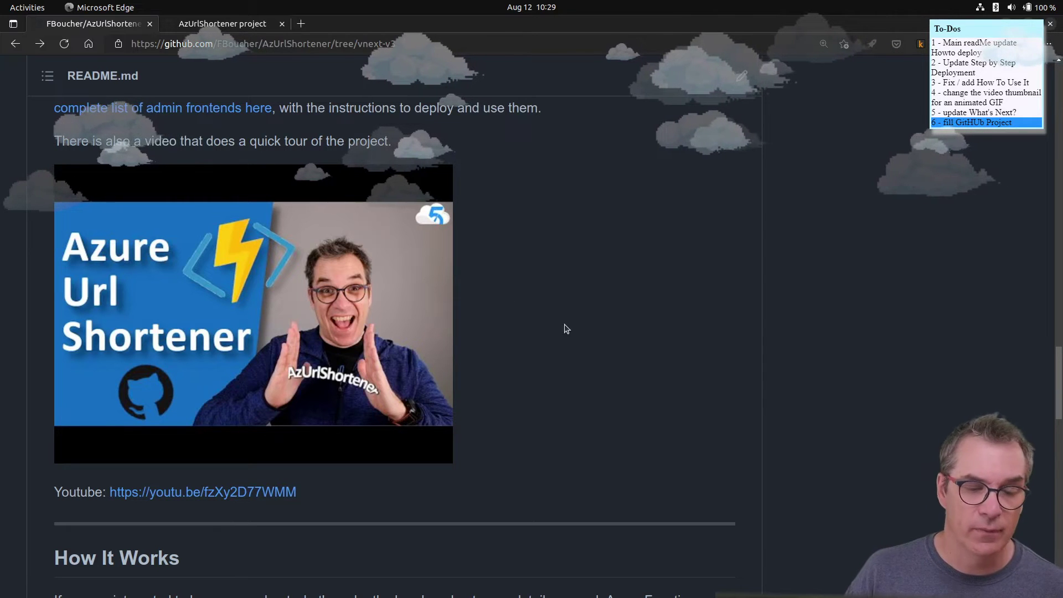
{"action": "left_click", "coordinate": [255, 27]}
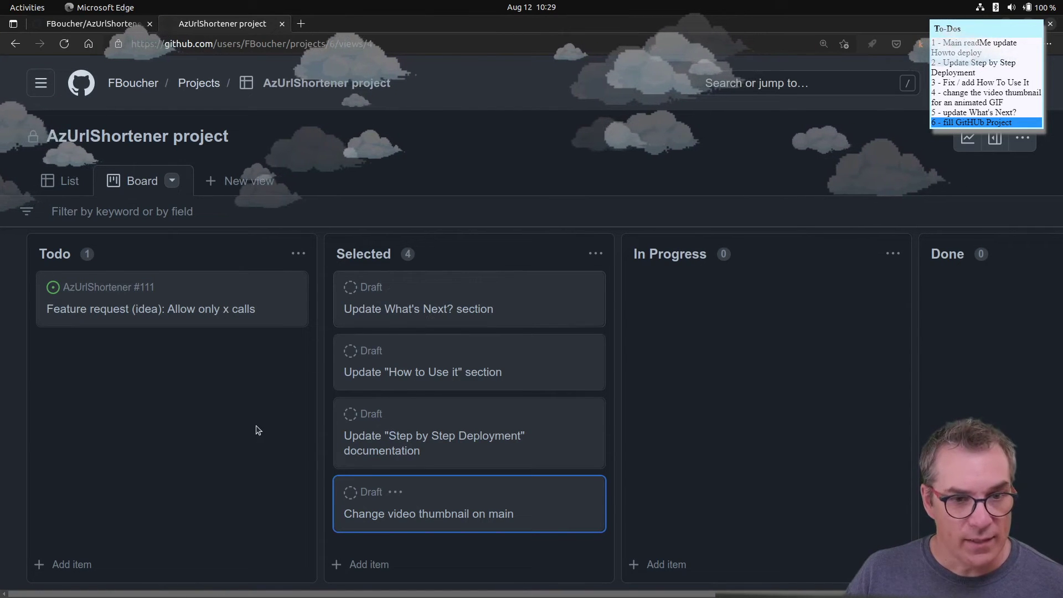
- Switch the AzUrlShortener project from list to board layout, briefly viewing the details panel
{"action": "left_click", "coordinate": [66, 182]}
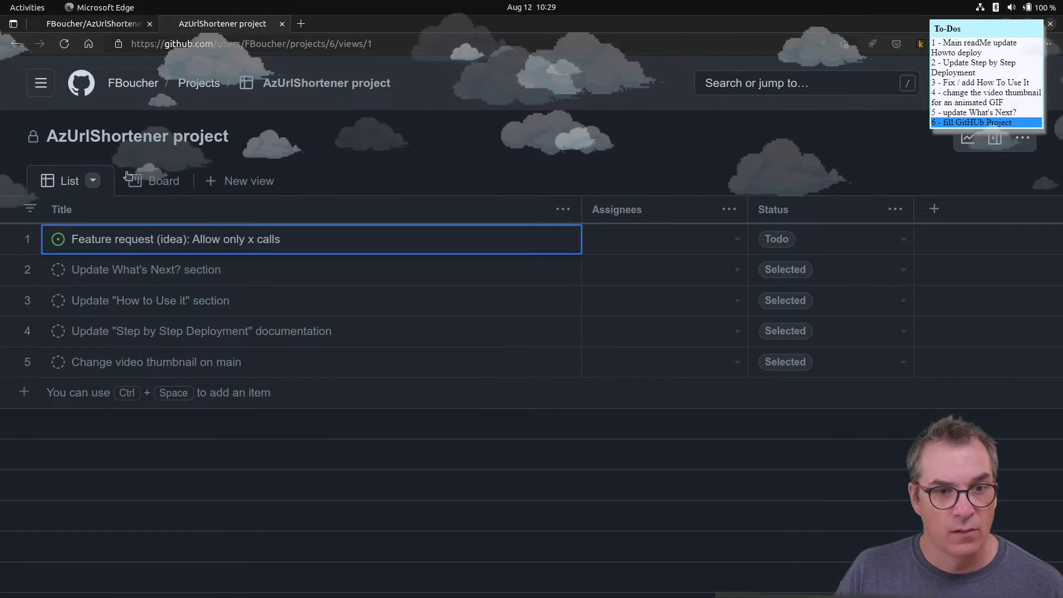
{"action": "left_click", "coordinate": [143, 181]}
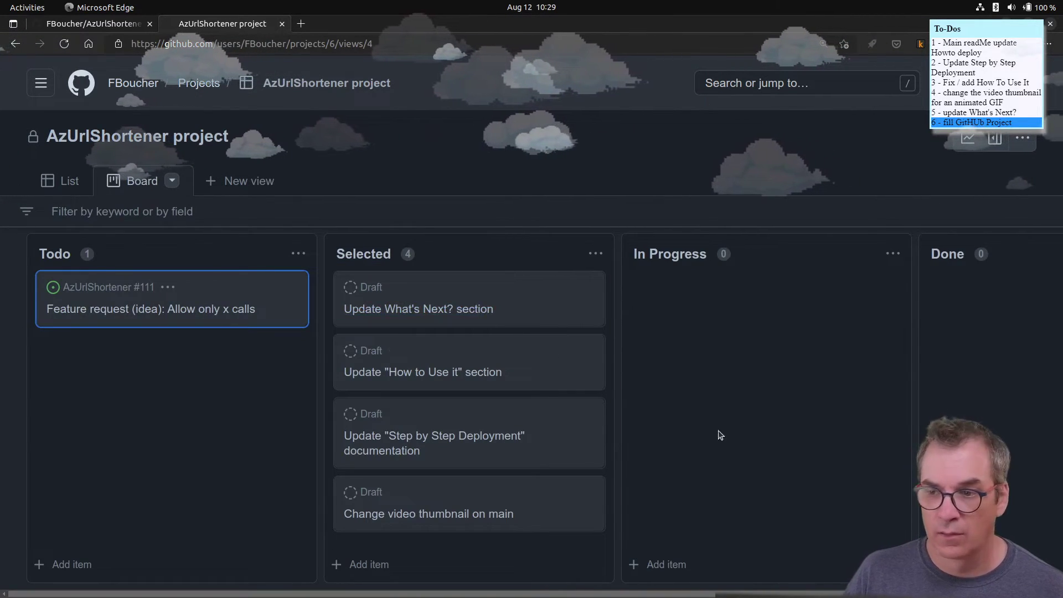
{"action": "left_click", "coordinate": [995, 139]}
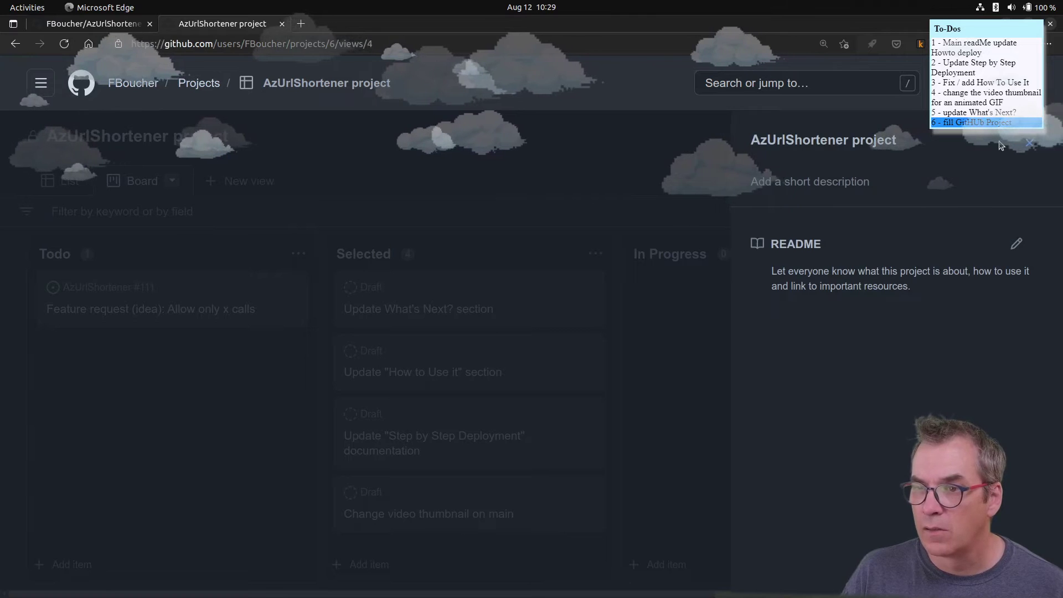
{"action": "left_click", "coordinate": [1027, 146]}
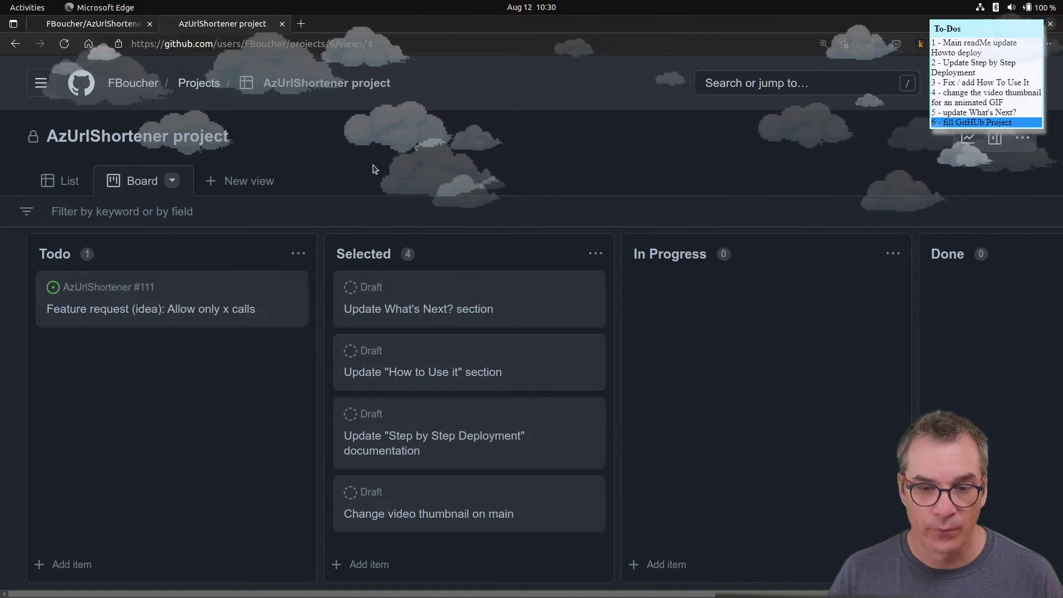
- Move the 'How to Use it' card to In Progress, convert it to AzUrlShortener issue #403, and open it
{"action": "left_click_drag", "start_coordinate": [422, 348], "coordinate": [762, 301]}
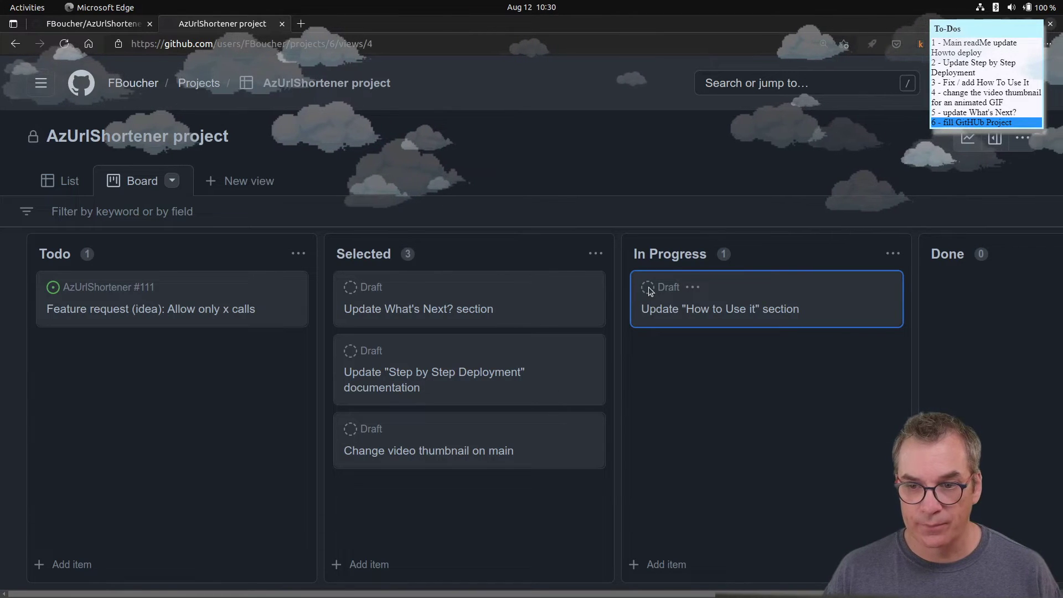
{"action": "left_click", "coordinate": [691, 288]}
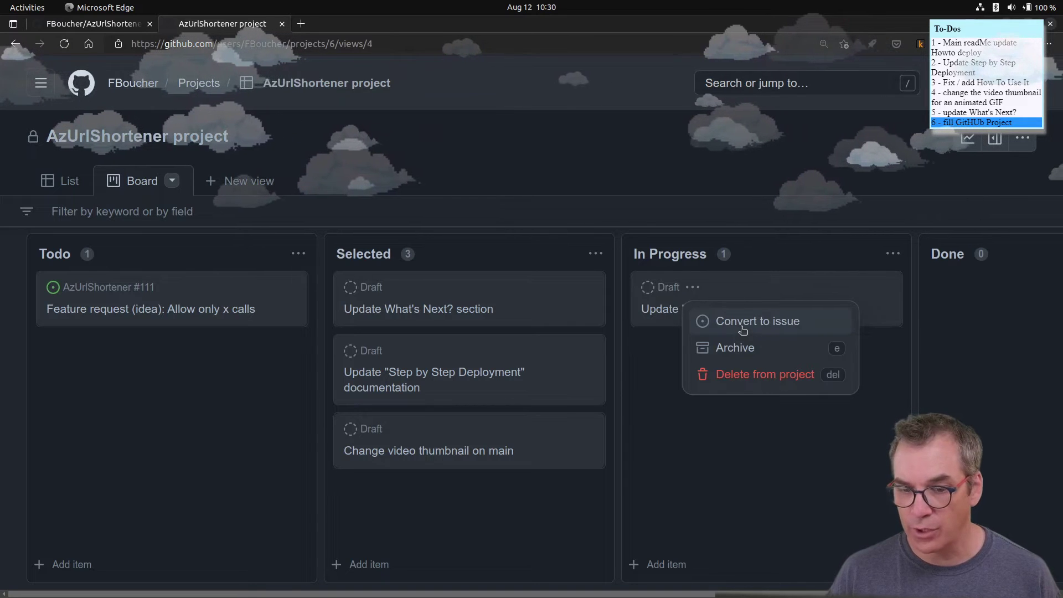
{"action": "left_click", "coordinate": [743, 330]}
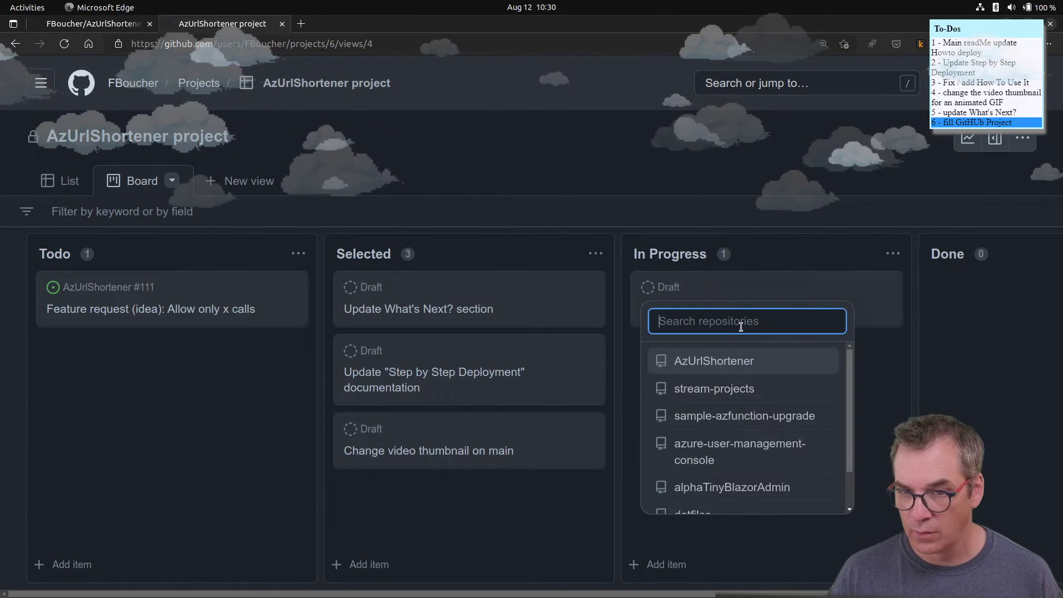
{"action": "left_click", "coordinate": [712, 361]}
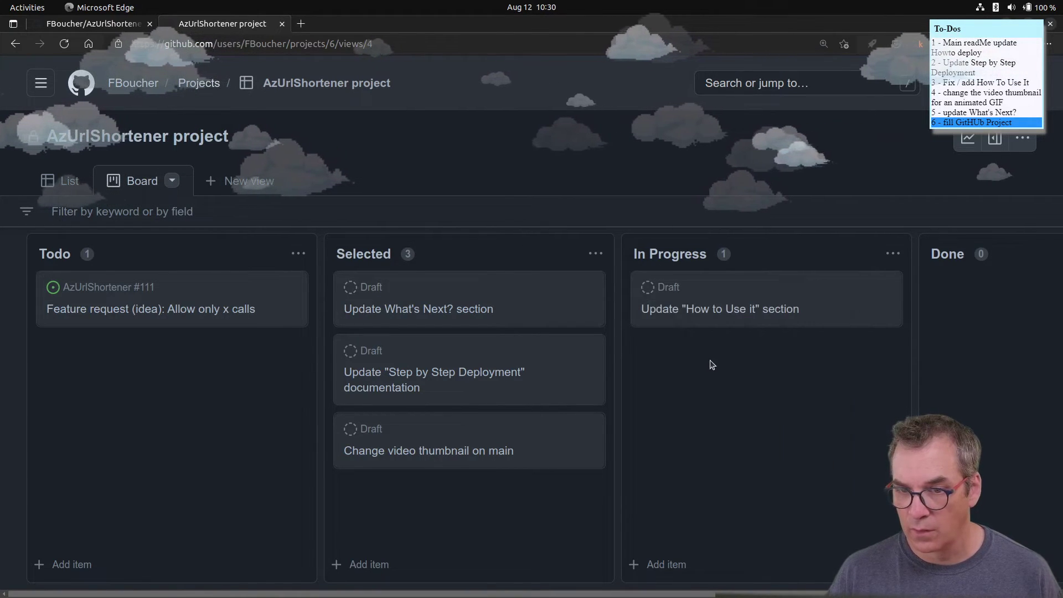
{"action": "left_click", "coordinate": [712, 309]}
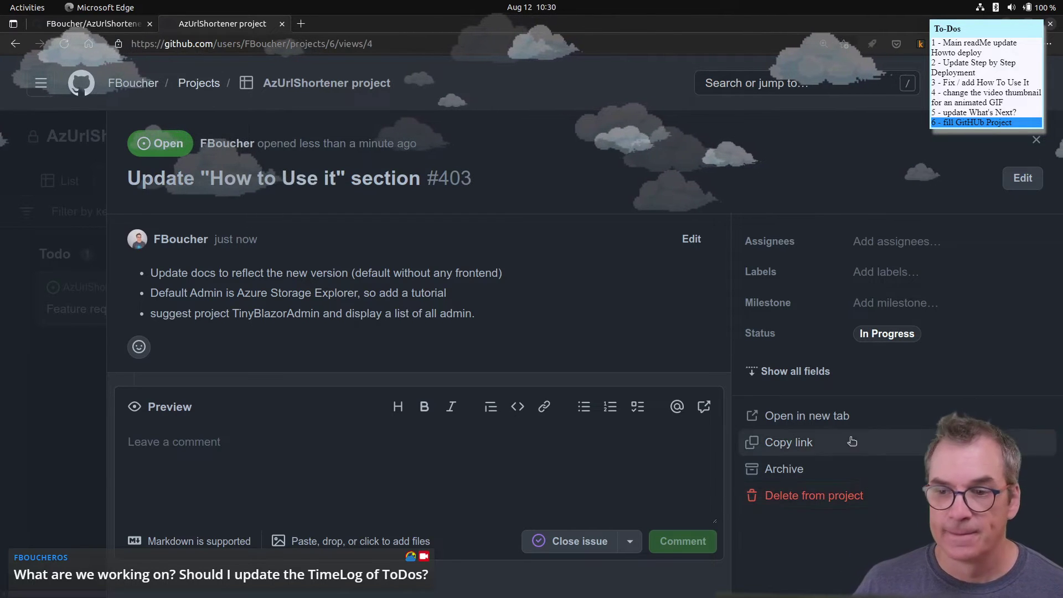
- Assign issue #403 to the suggested user
{"action": "left_click", "coordinate": [896, 248]}
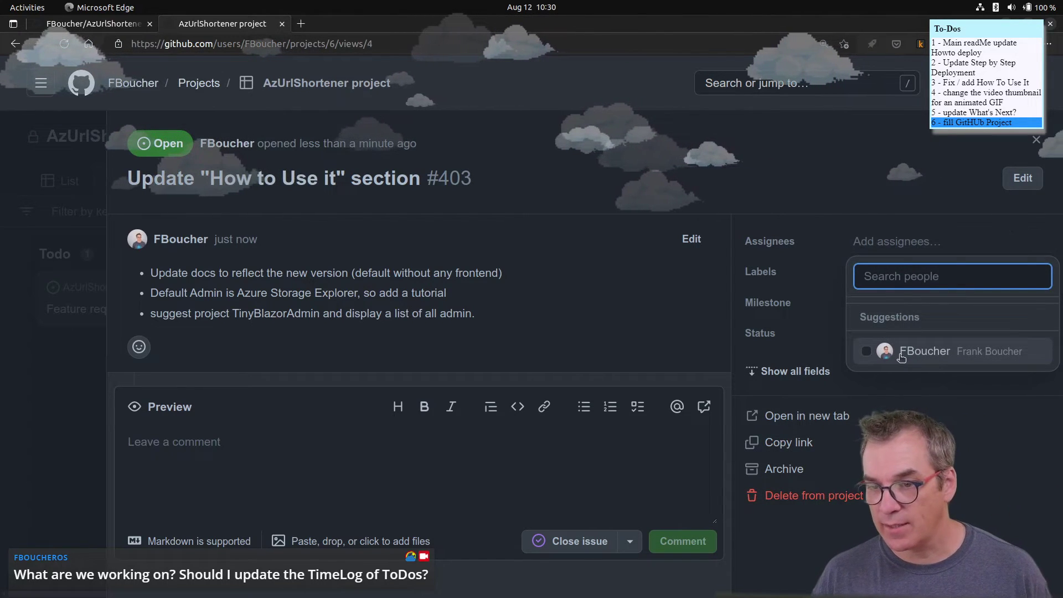
{"action": "left_click", "coordinate": [865, 357]}
{"action": "left_click", "coordinate": [761, 277]}
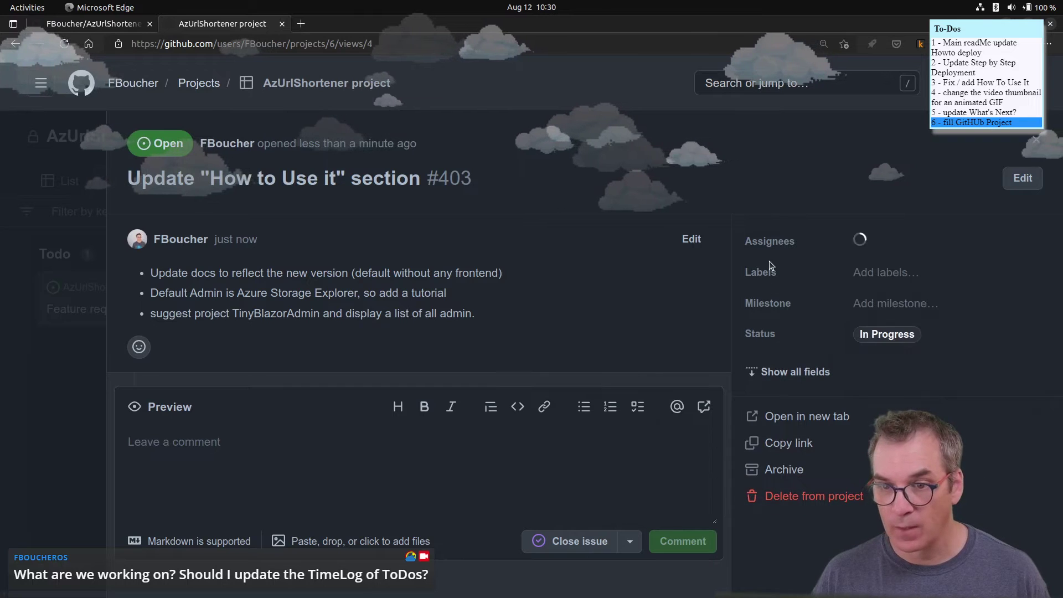
- Add the documentation label to issue #403
{"action": "left_click", "coordinate": [940, 275]}
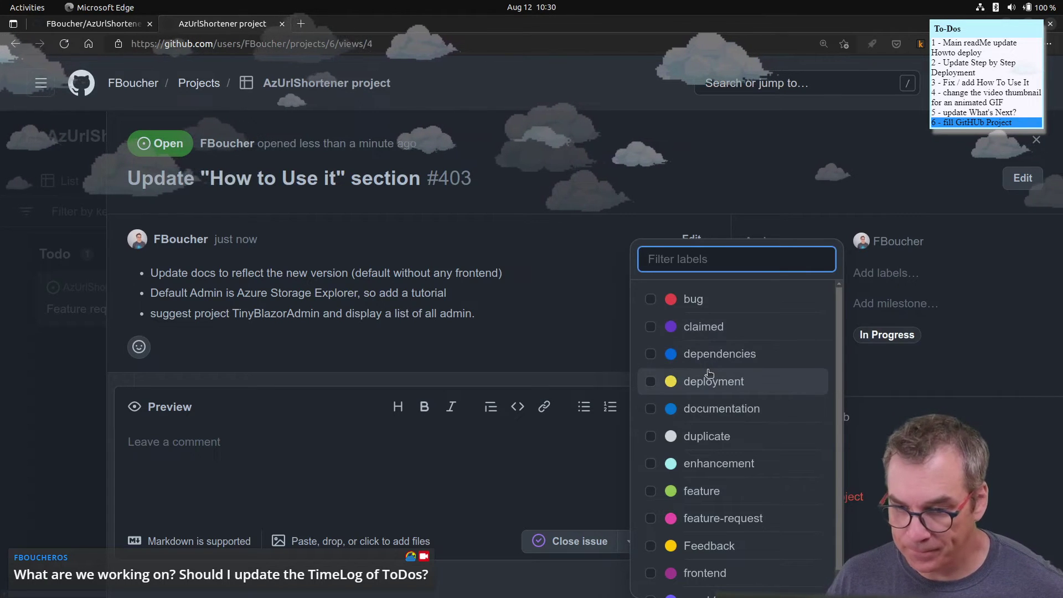
{"action": "left_click", "coordinate": [650, 408]}
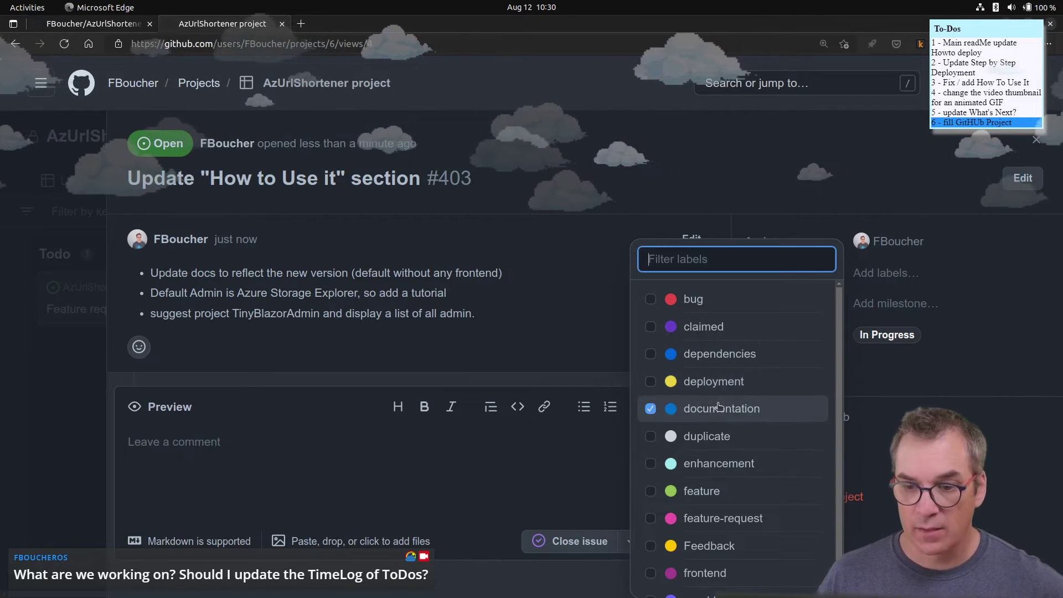
{"action": "scroll", "coordinate": [751, 427], "scroll_direction": "down", "scroll_amount": 1}
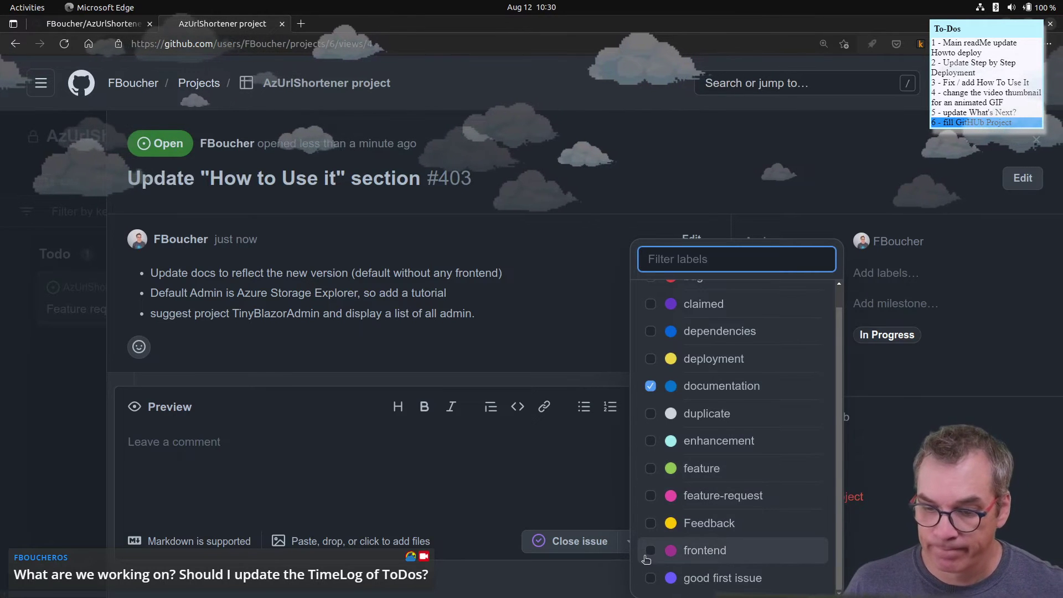
{"action": "scroll", "coordinate": [825, 515], "scroll_direction": "up", "scroll_amount": 1}
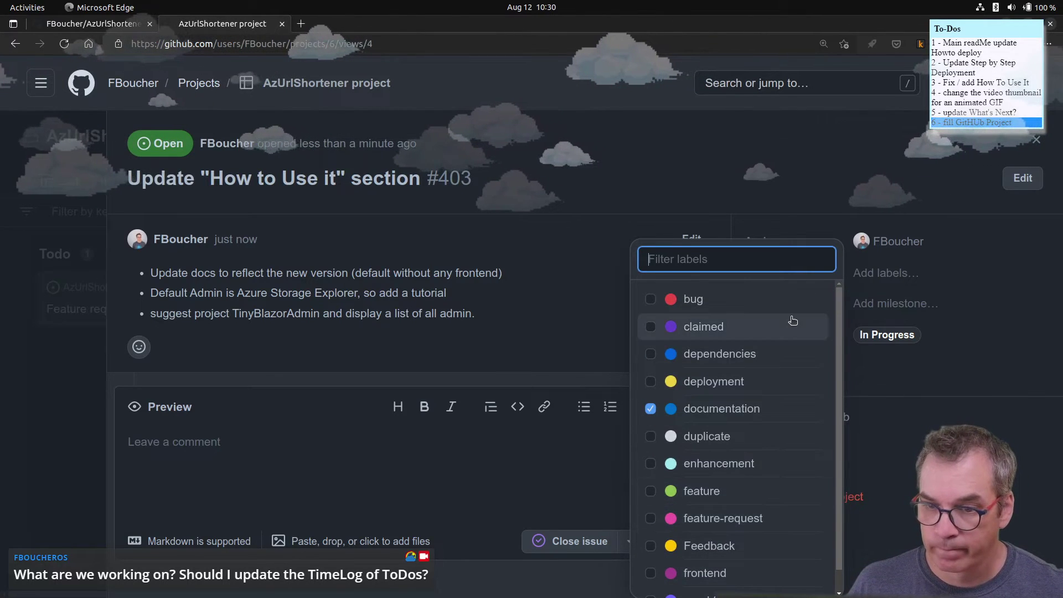
{"action": "scroll", "coordinate": [794, 321], "scroll_direction": "down", "scroll_amount": 1}
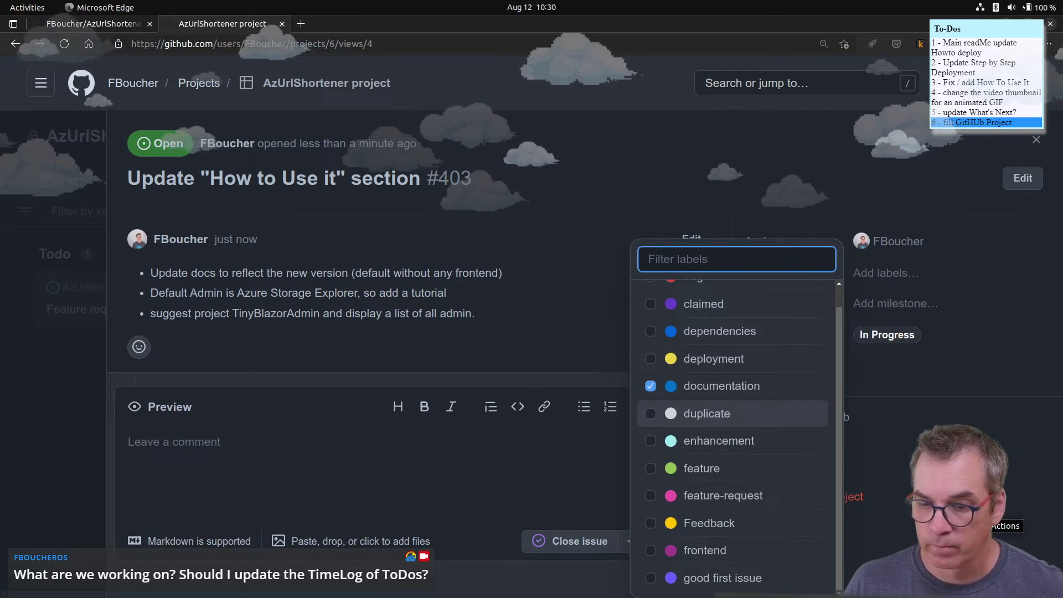
{"action": "left_click", "coordinate": [873, 390]}
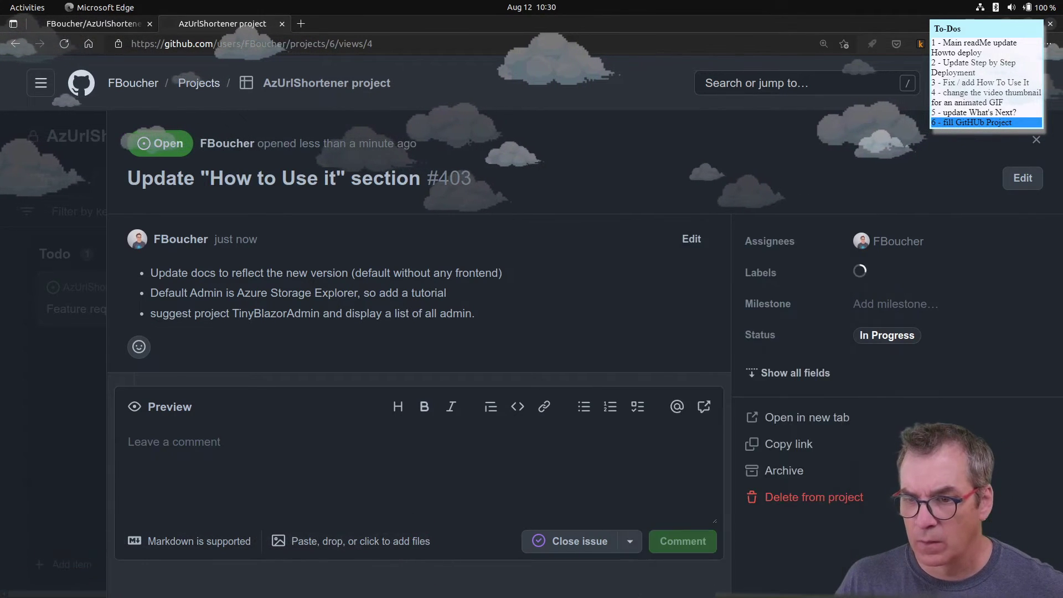
- Set the issue's milestone to v3.0 and briefly expand the extra fields
{"action": "left_click", "coordinate": [885, 304]}
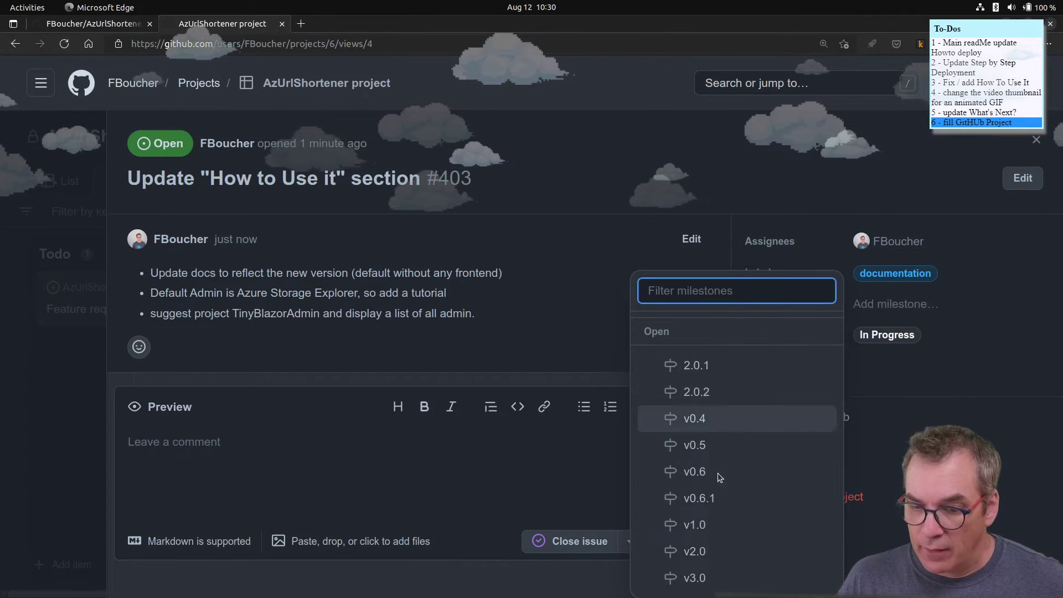
{"action": "left_click", "coordinate": [694, 577]}
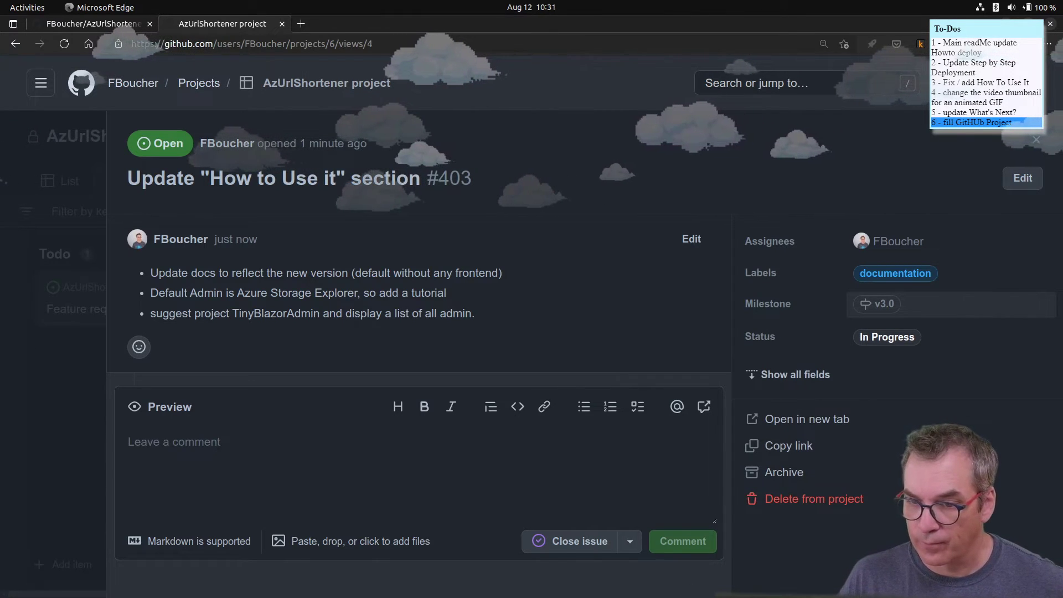
{"action": "left_click", "coordinate": [786, 385]}
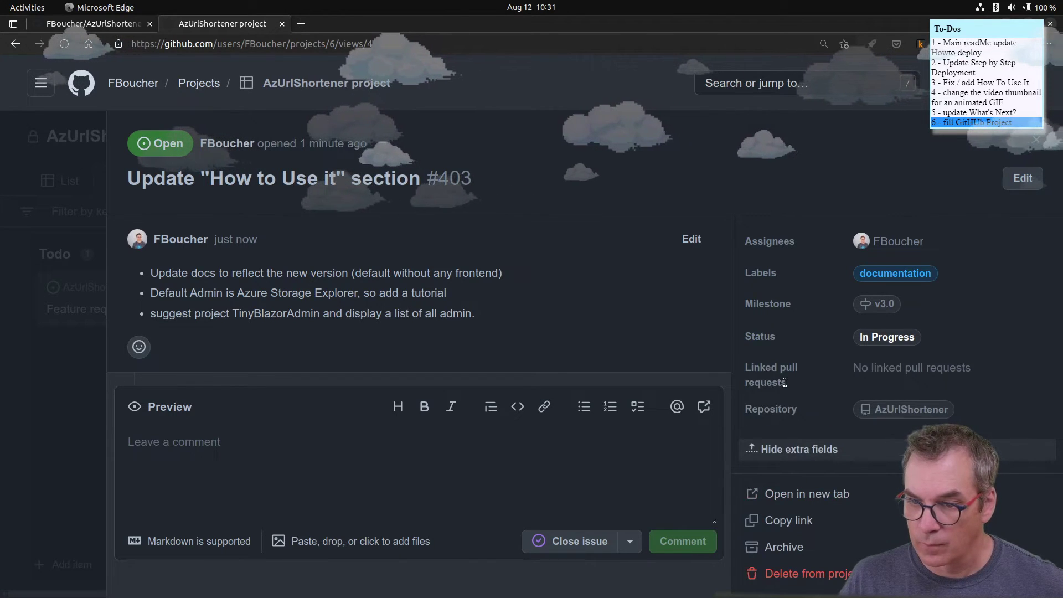
{"action": "left_click", "coordinate": [772, 451]}
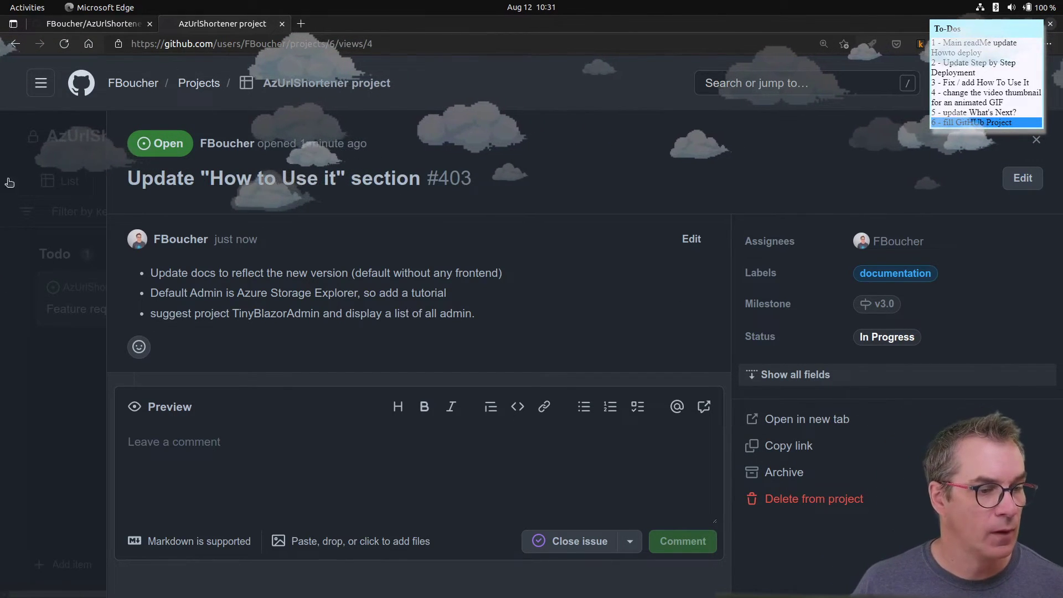
{"action": "mouse_move", "coordinate": [293, 596]}
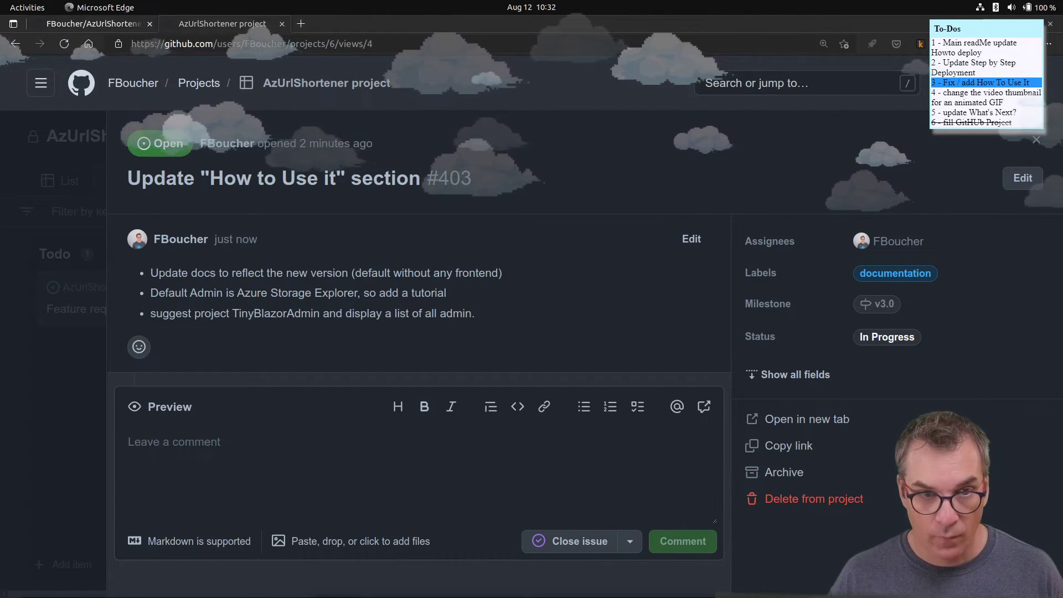
- In a new tab, play the '3 YouTube Trends that Died in 2022' video past the ad, then close it
{"action": "left_click", "coordinate": [300, 22]}
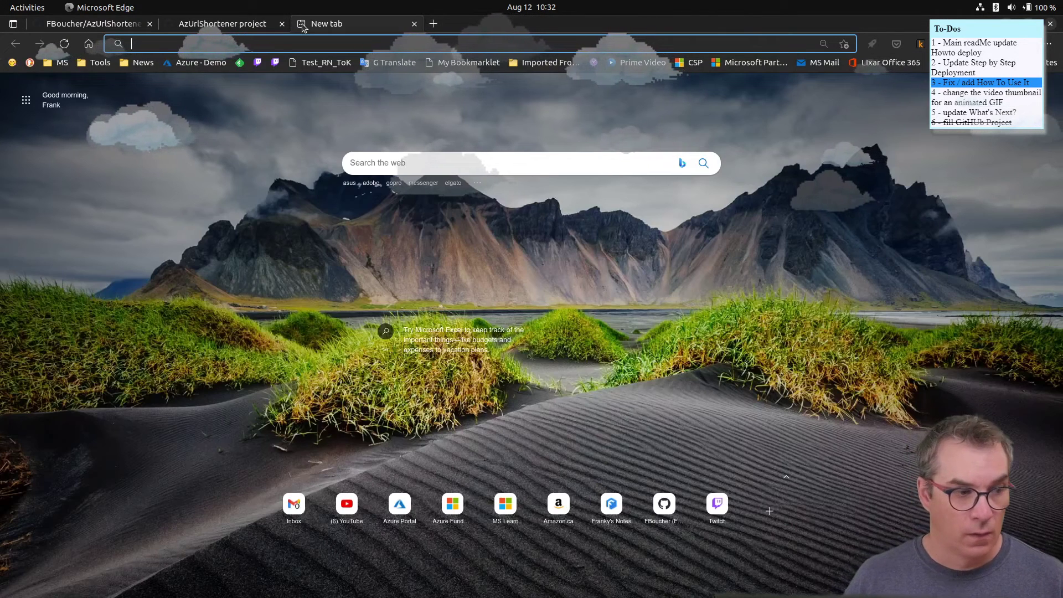
{"action": "type", "text": "youtube.com"}
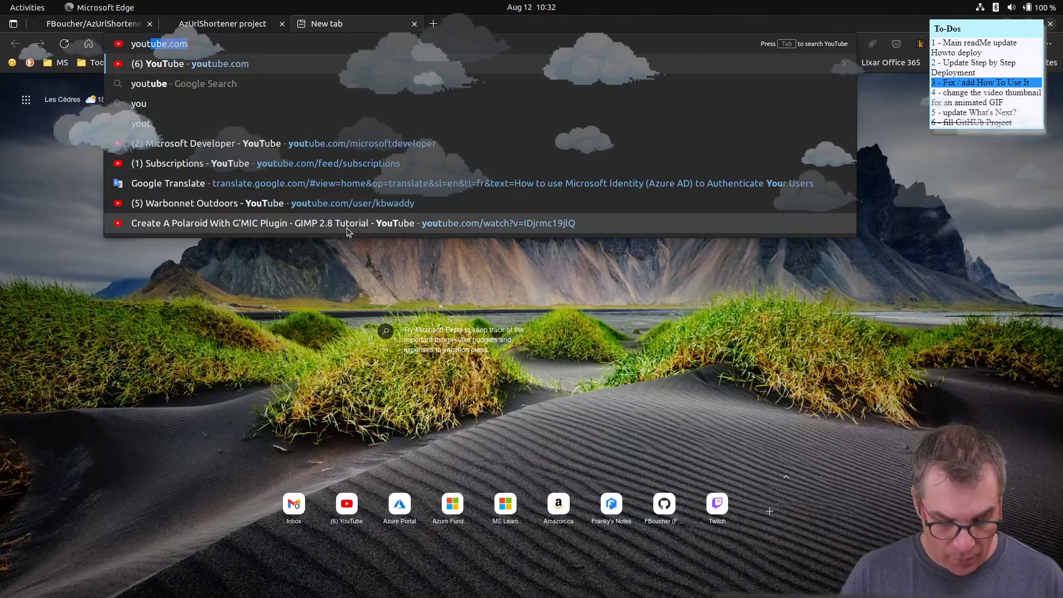
{"action": "key", "text": "Return"}
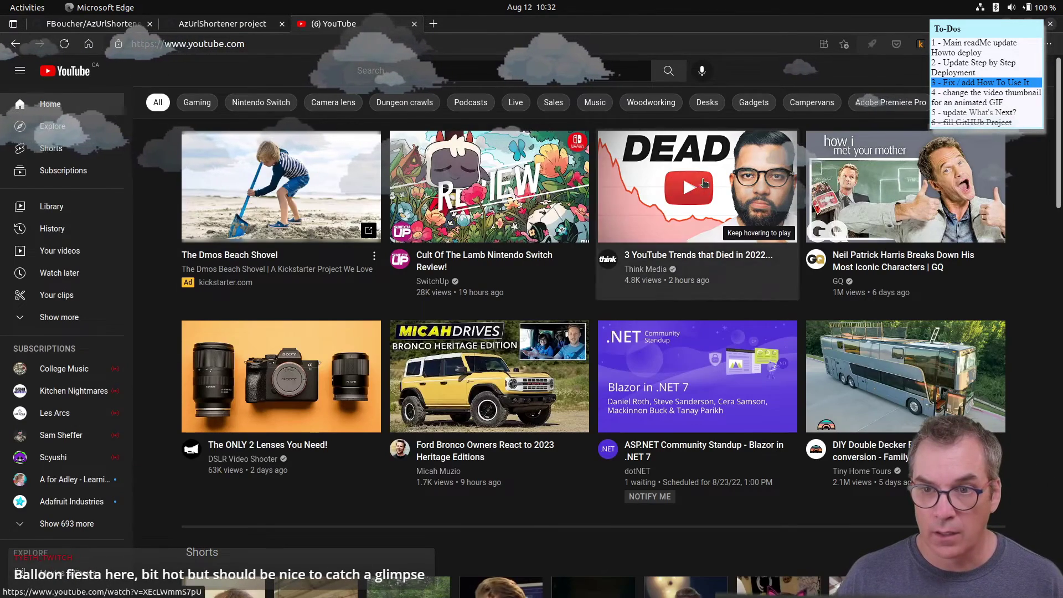
{"action": "left_click", "coordinate": [697, 188]}
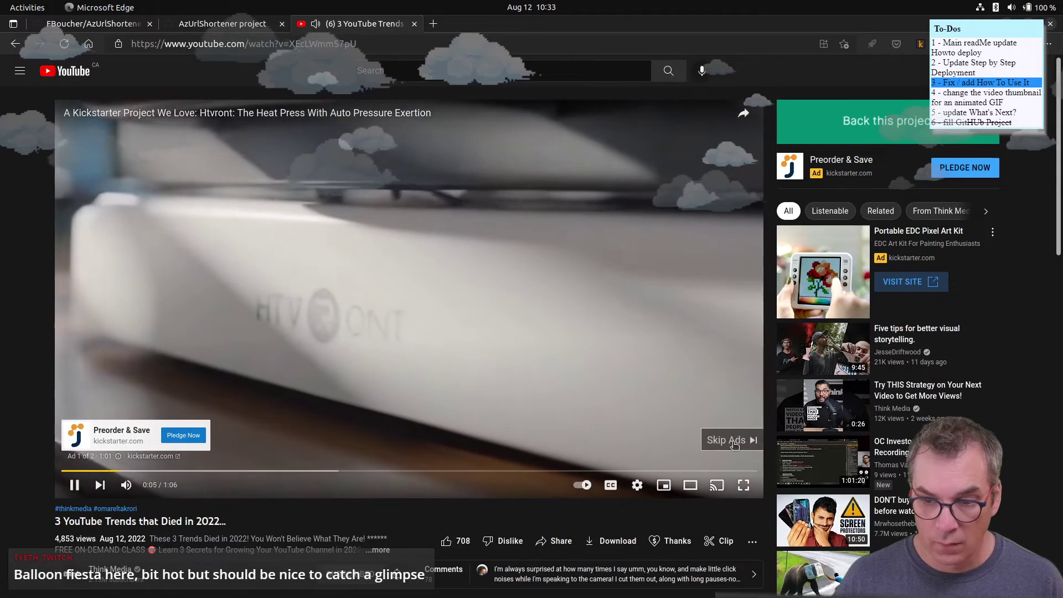
{"action": "left_click", "coordinate": [732, 441]}
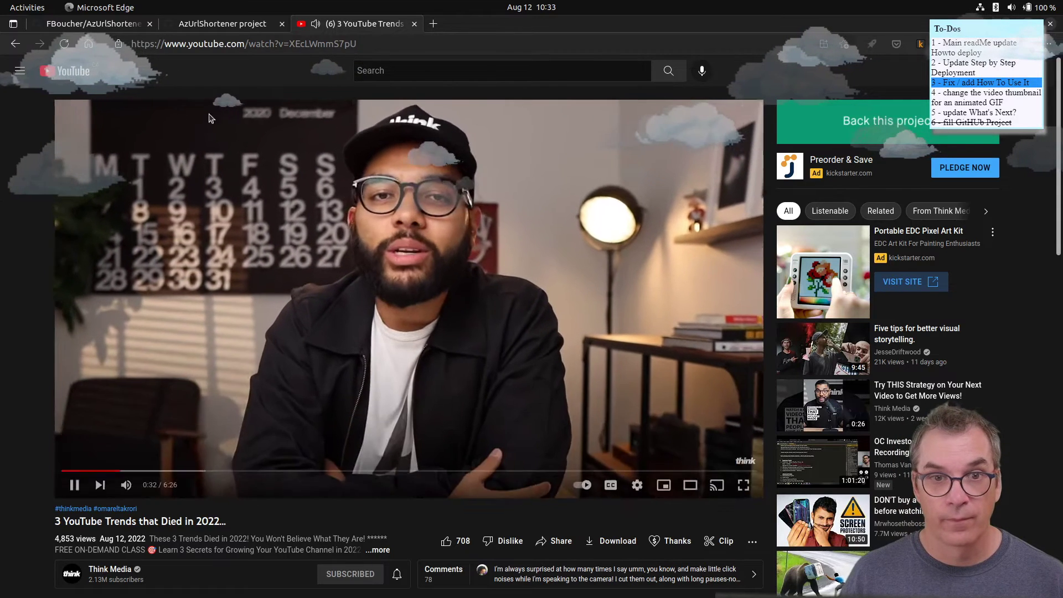
{"action": "left_click", "coordinate": [414, 24]}
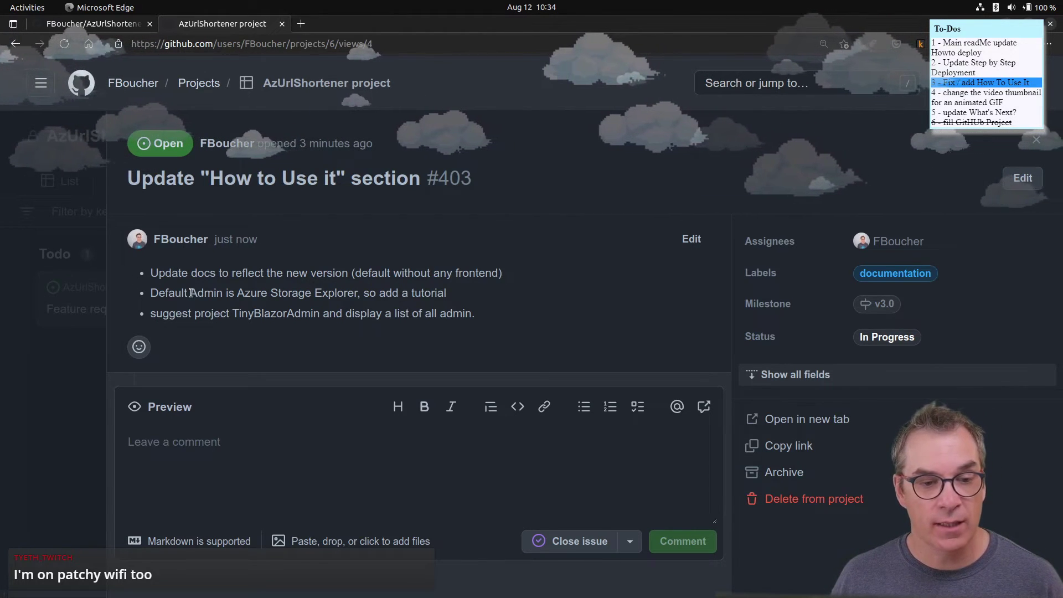
- Return to the AzUrlShortener README tab, then switch toward the Visual Studio Code window
{"action": "left_click", "coordinate": [101, 23]}
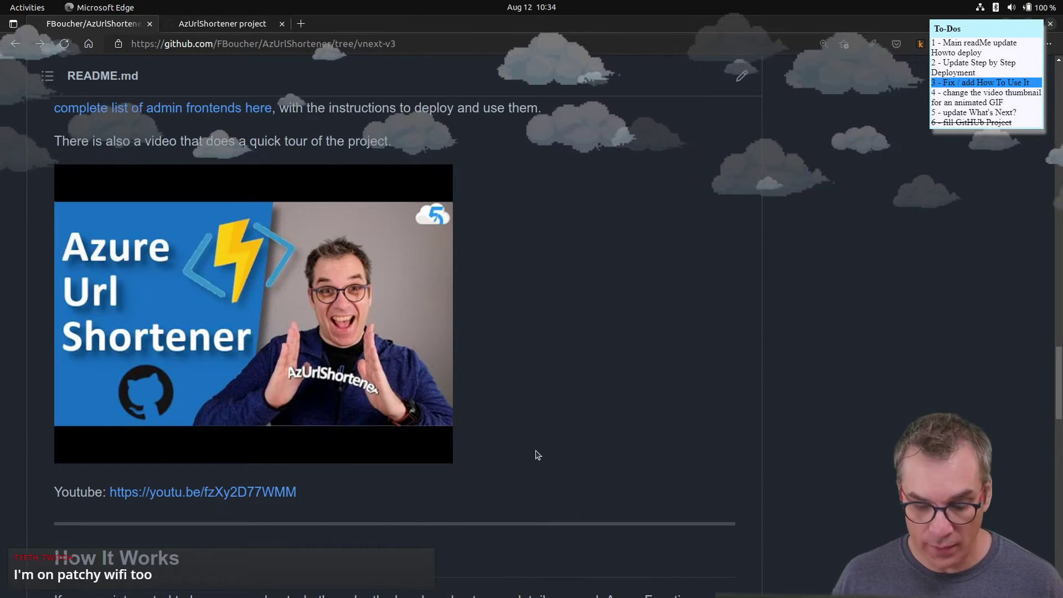
{"action": "key", "text": "alt+Tab"}
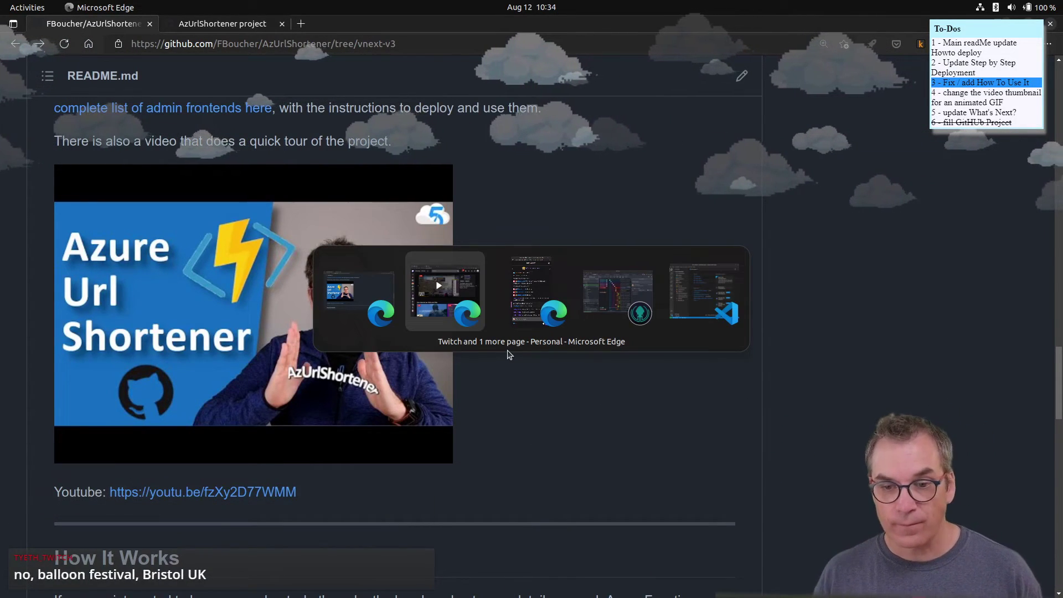
{"action": "key", "text": "alt+Tab"}
{"action": "key", "text": "alt+Tab"}
{"action": "key", "text": "alt+Tab"}
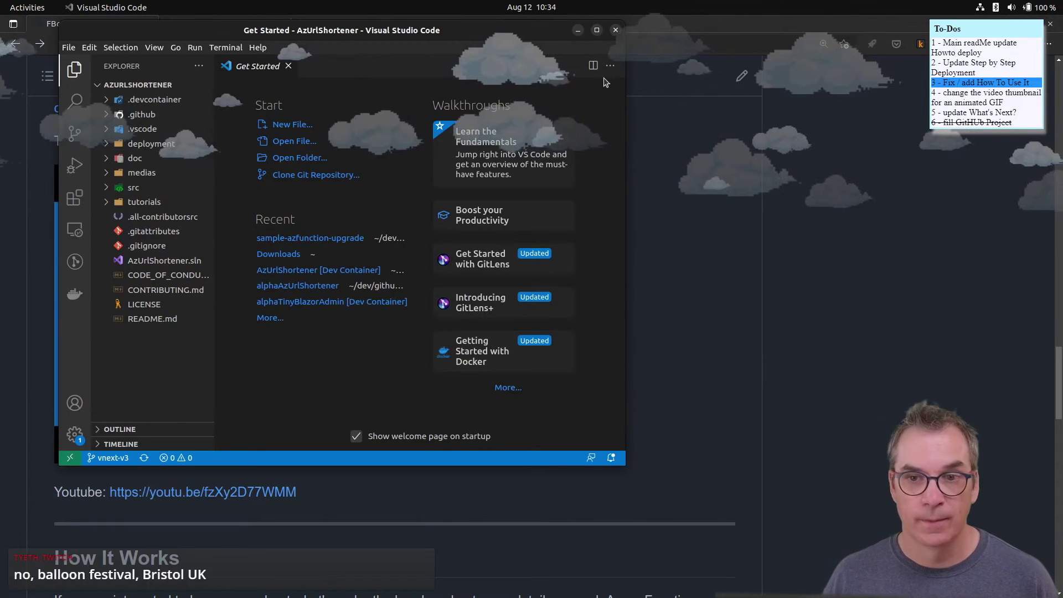
- Maximize VS Code and open README.md, scrolling down to the How To Use It section
{"action": "left_click", "coordinate": [596, 30]}
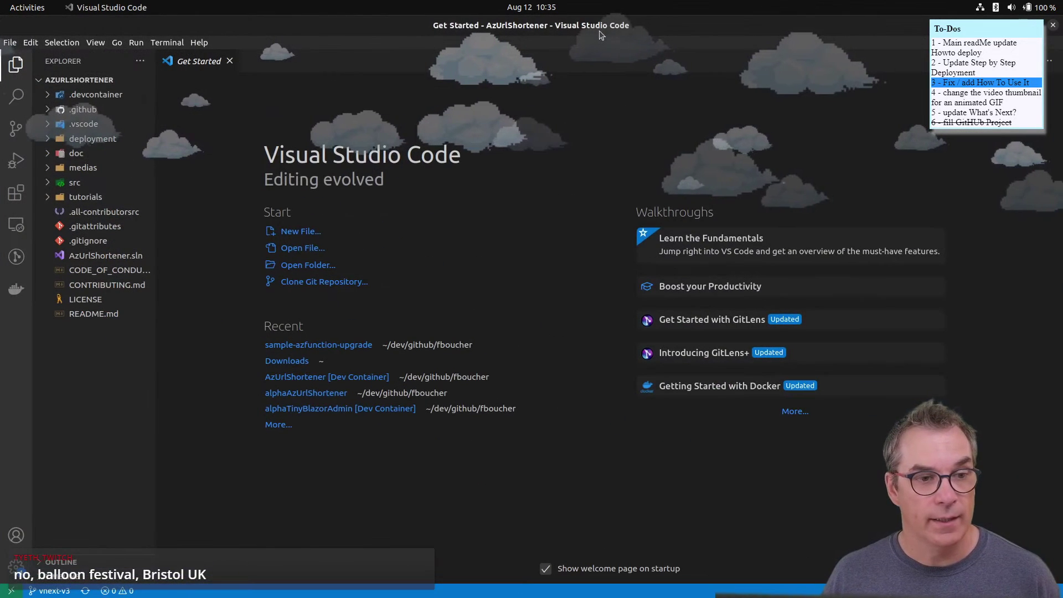
{"action": "left_click", "coordinate": [94, 314]}
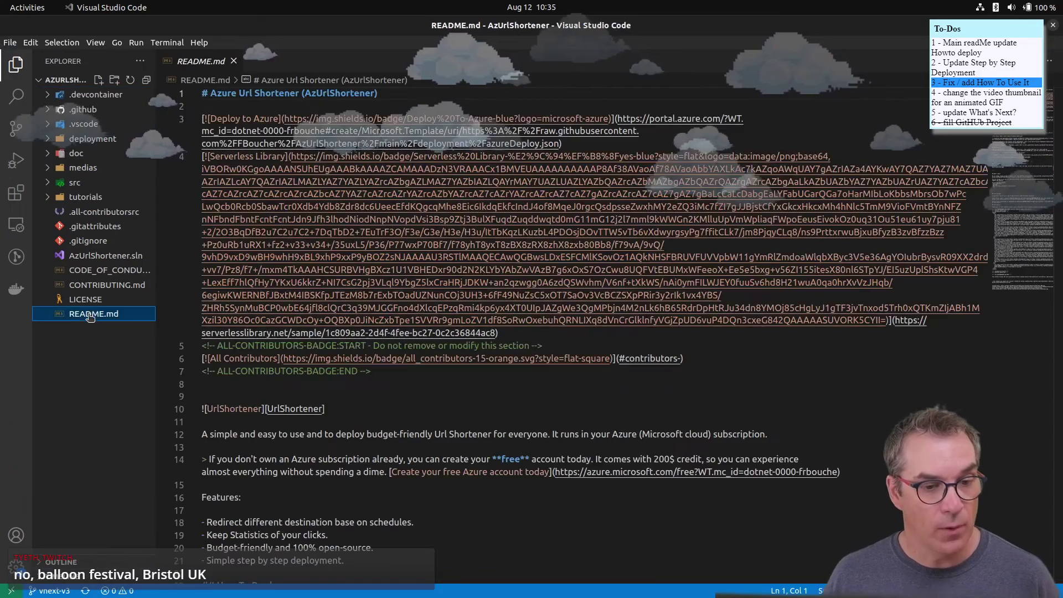
{"action": "scroll", "coordinate": [523, 320], "scroll_direction": "down", "scroll_amount": 8}
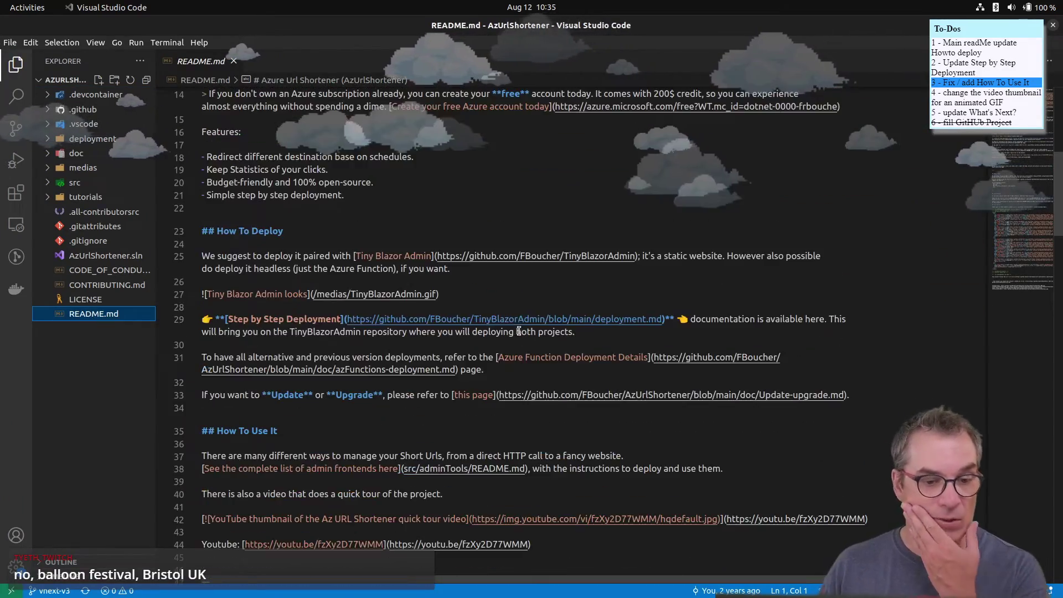
{"action": "scroll", "coordinate": [510, 320], "scroll_direction": "down", "scroll_amount": 5}
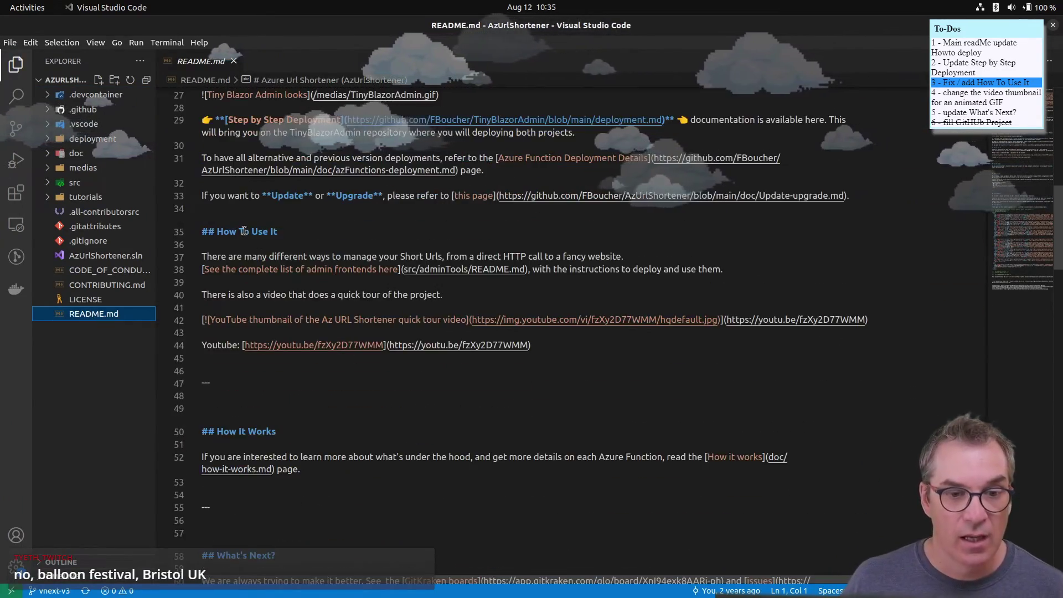
- Insert a blank line below the '## How To Use It' heading
{"action": "left_click_drag", "start_coordinate": [278, 231], "coordinate": [219, 232]}
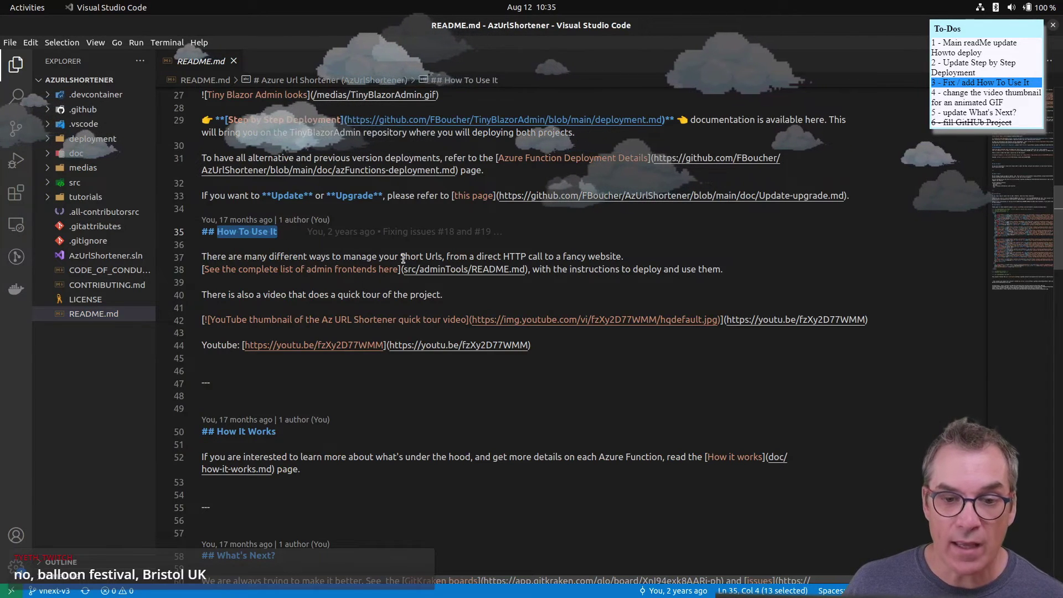
{"action": "left_click_drag", "start_coordinate": [403, 258], "coordinate": [417, 260]}
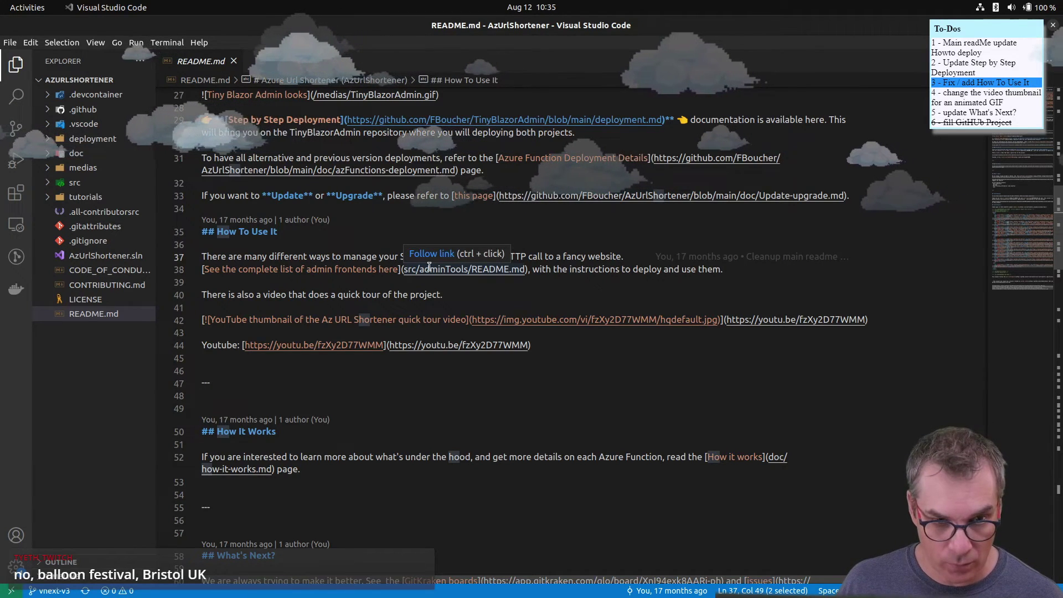
{"action": "left_click", "coordinate": [340, 235]}
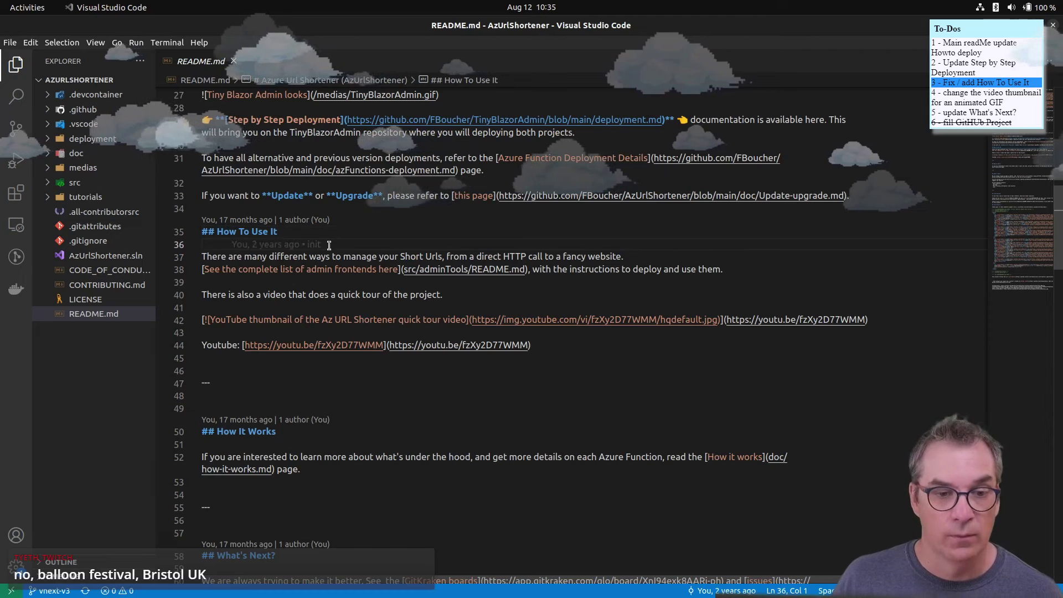
{"action": "left_click", "coordinate": [329, 244]}
{"action": "key", "text": "Return"}
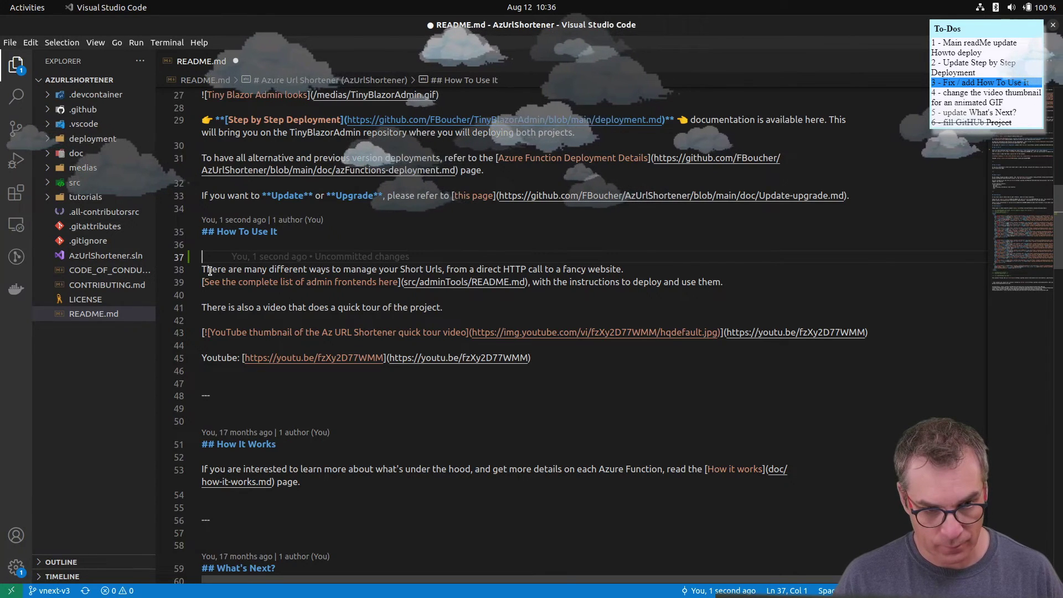
- Zoom the editor and type 'AzUrlShortener is an API that doesn't have any admin UI by default'
{"action": "type", "text": "T"}
{"action": "type", "text": "AzUrl"}
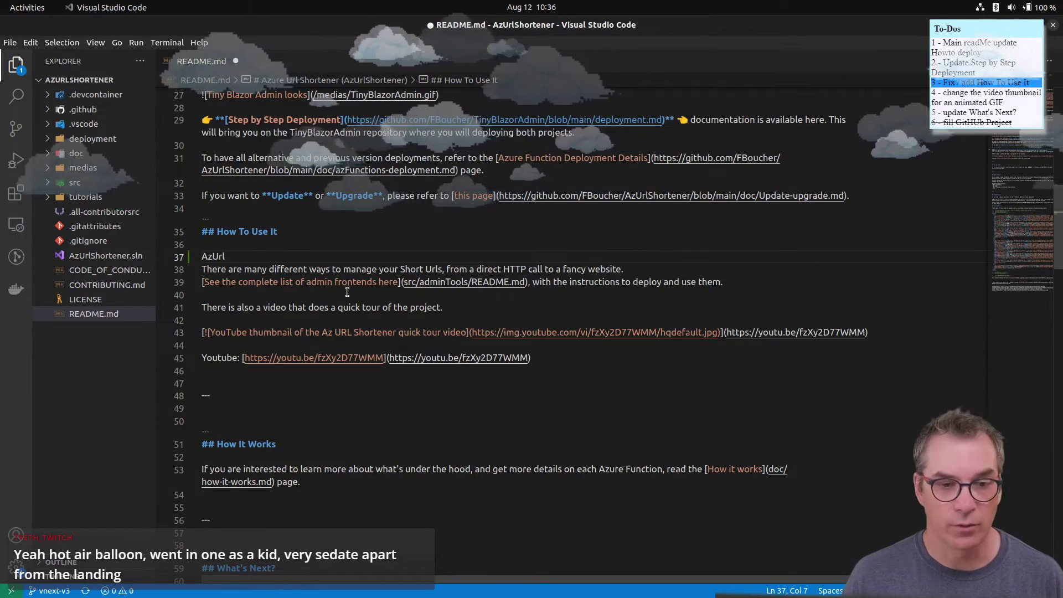
{"action": "scroll", "coordinate": [347, 294], "scroll_direction": "up", "scroll_amount": 4}
{"action": "scroll", "coordinate": [331, 316], "scroll_direction": "down", "scroll_amount": 2}
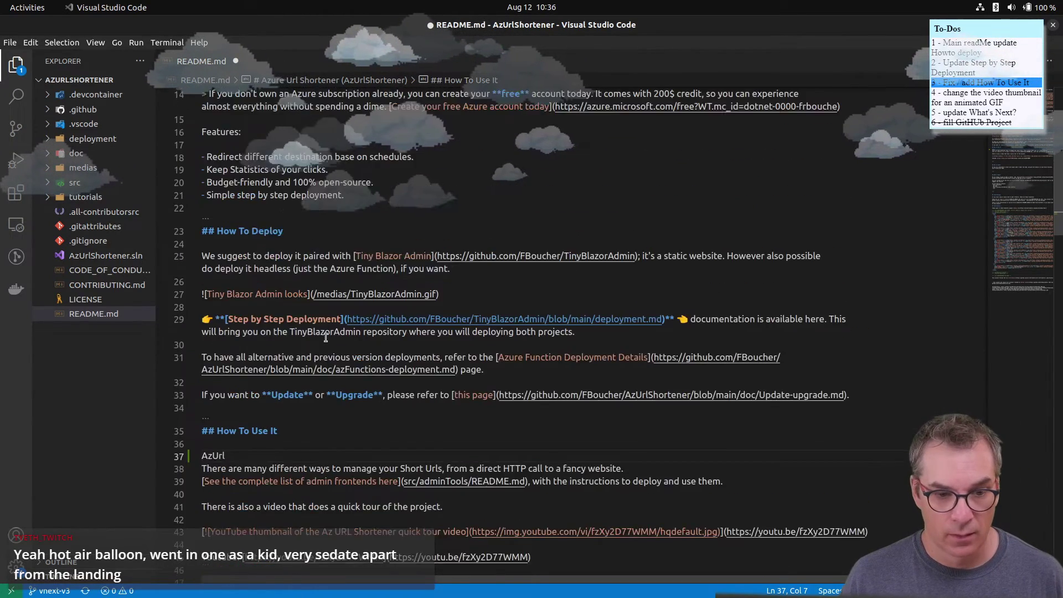
{"action": "key", "text": "ctrl+equal"}
{"action": "key", "text": "ctrl+equal"}
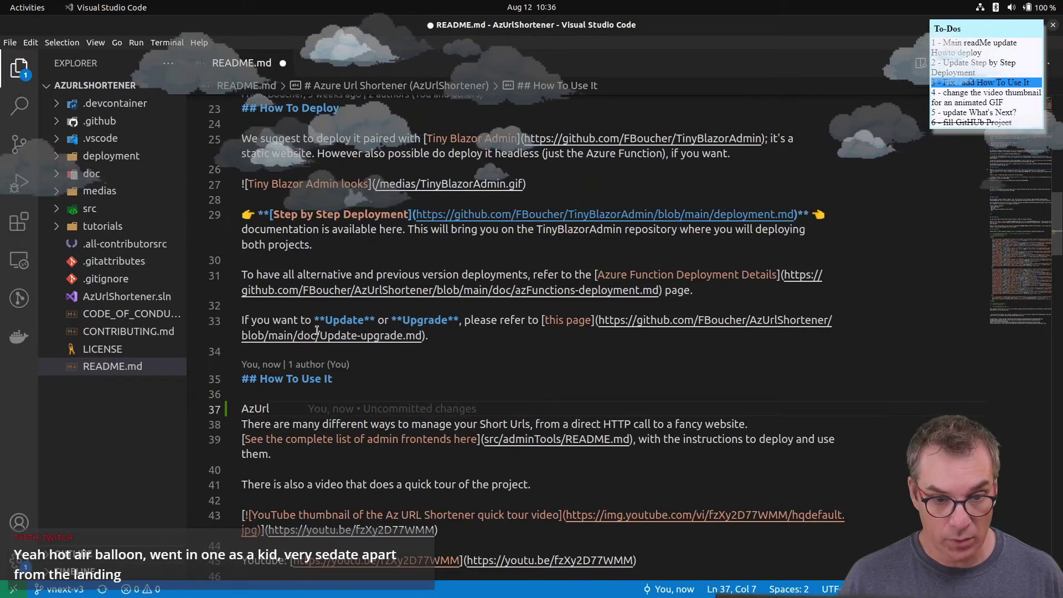
{"action": "scroll", "coordinate": [410, 383], "scroll_direction": "down", "scroll_amount": 4}
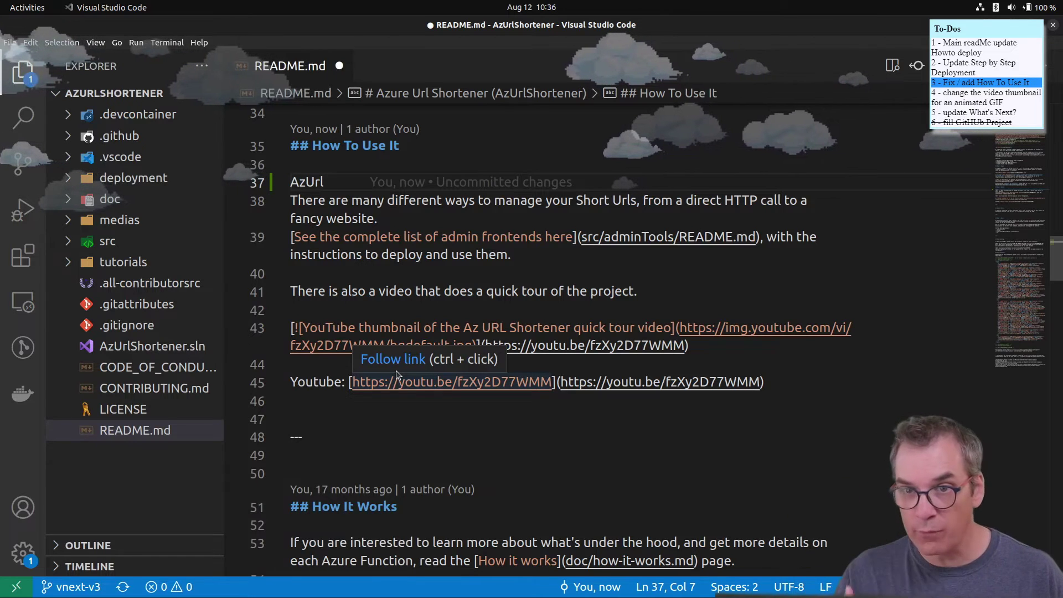
{"action": "key", "text": "BackSpace"}
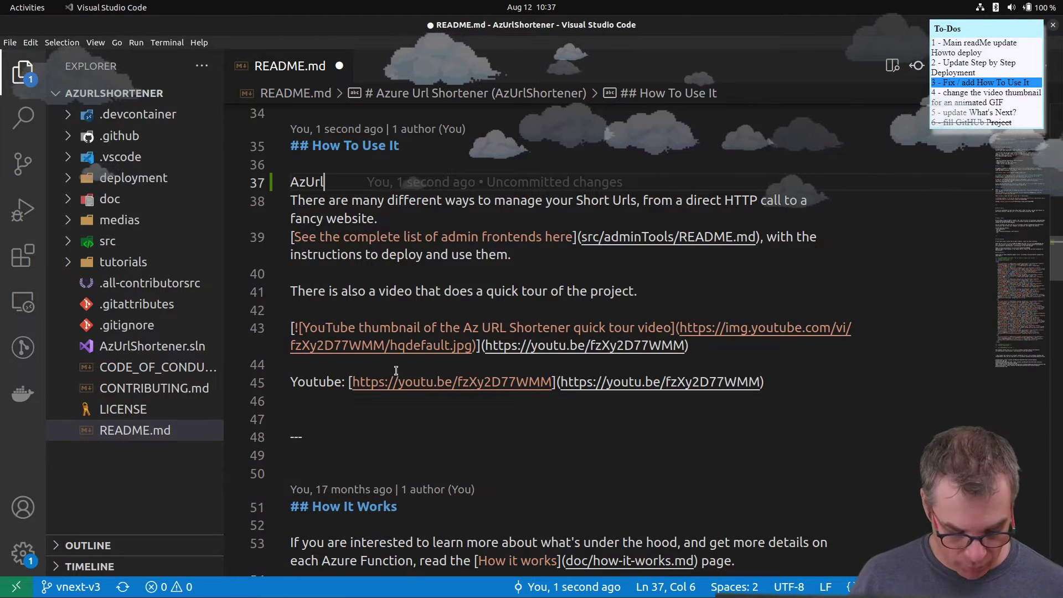
{"action": "type", "text": "Shorte"}
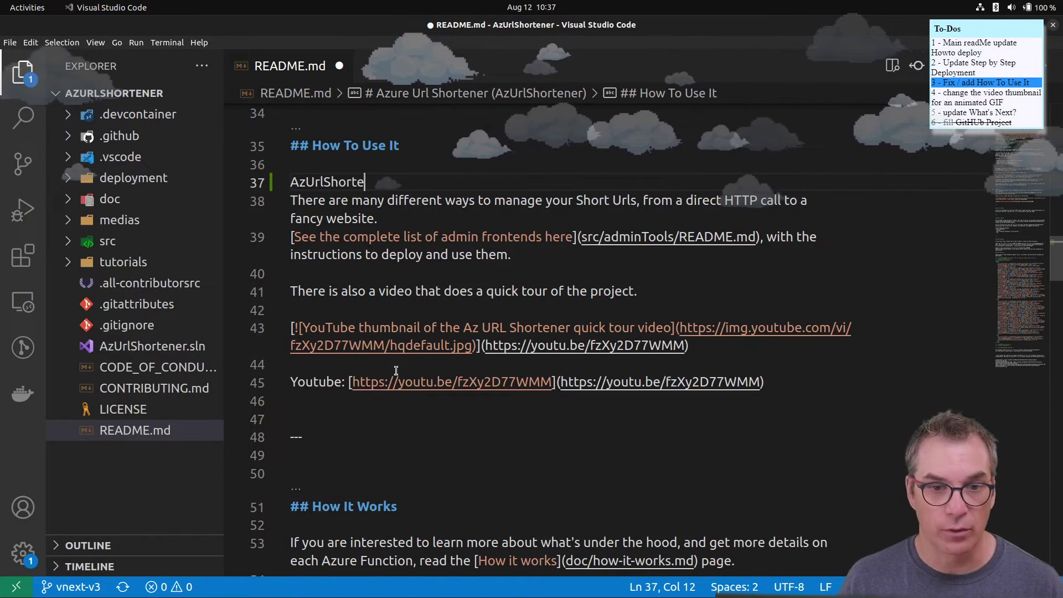
{"action": "type", "text": "ner "}
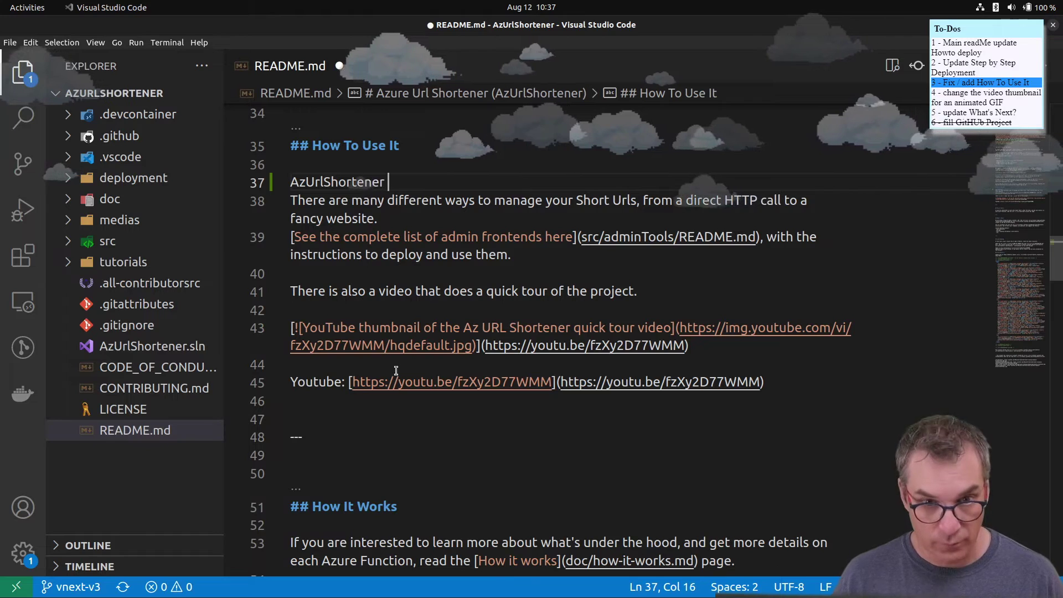
{"action": "type", "text": "is a service"}
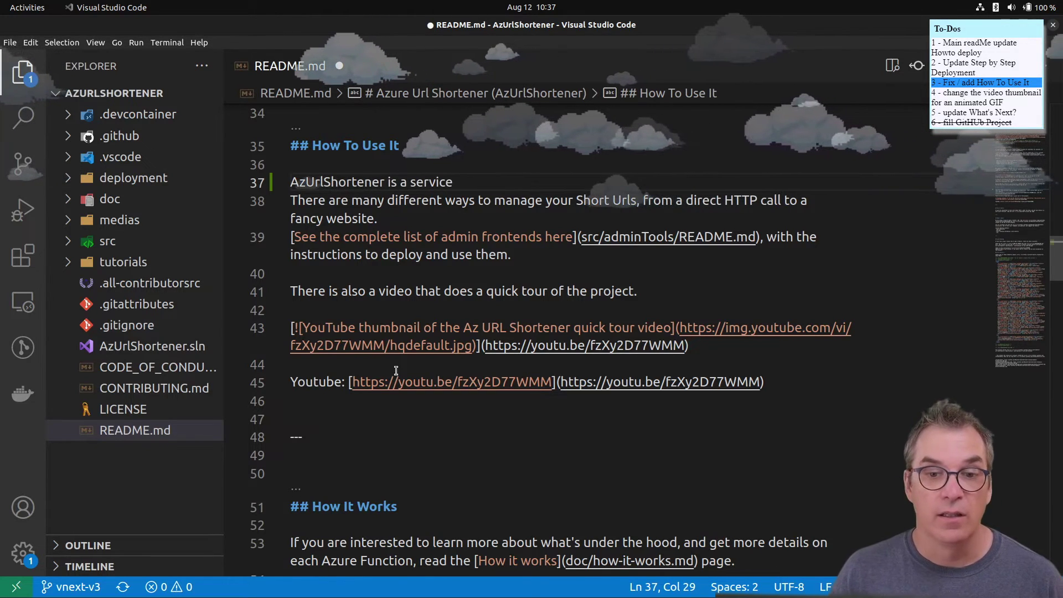
{"action": "key", "text": "BackSpace"}
{"action": "key", "text": "BackSpace"}
{"action": "key", "text": "BackSpace"}
{"action": "key", "text": "BackSpace"}
{"action": "key", "text": "BackSpace"}
{"action": "key", "text": "BackSpace"}
{"action": "key", "text": "BackSpace"}
{"action": "key", "text": "BackSpace"}
{"action": "key", "text": "BackSpace"}
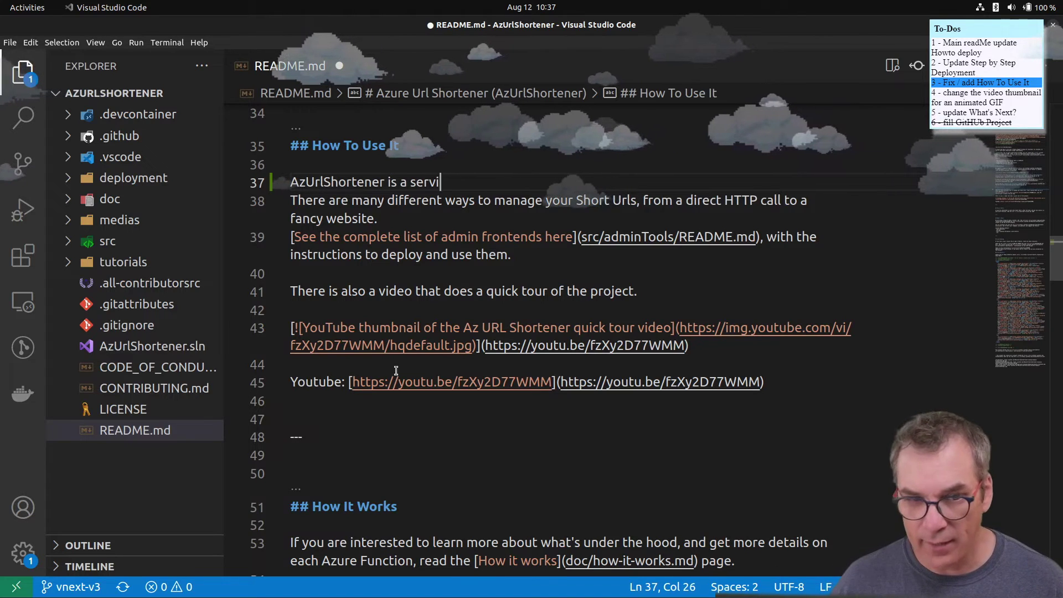
{"action": "type", "text": "n API "}
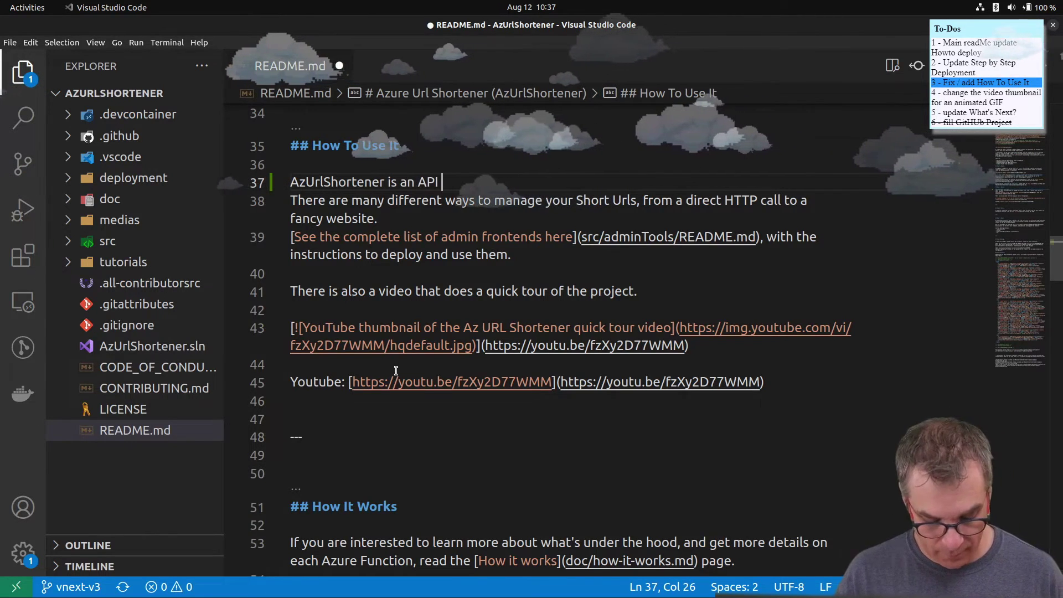
{"action": "type", "text": "that do"}
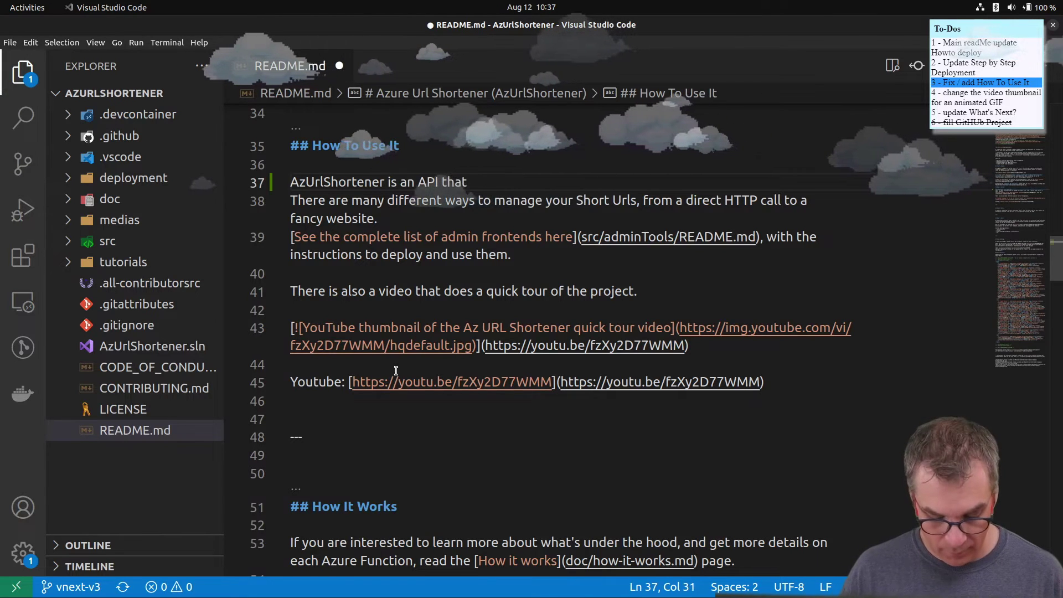
{"action": "type", "text": "esn't "}
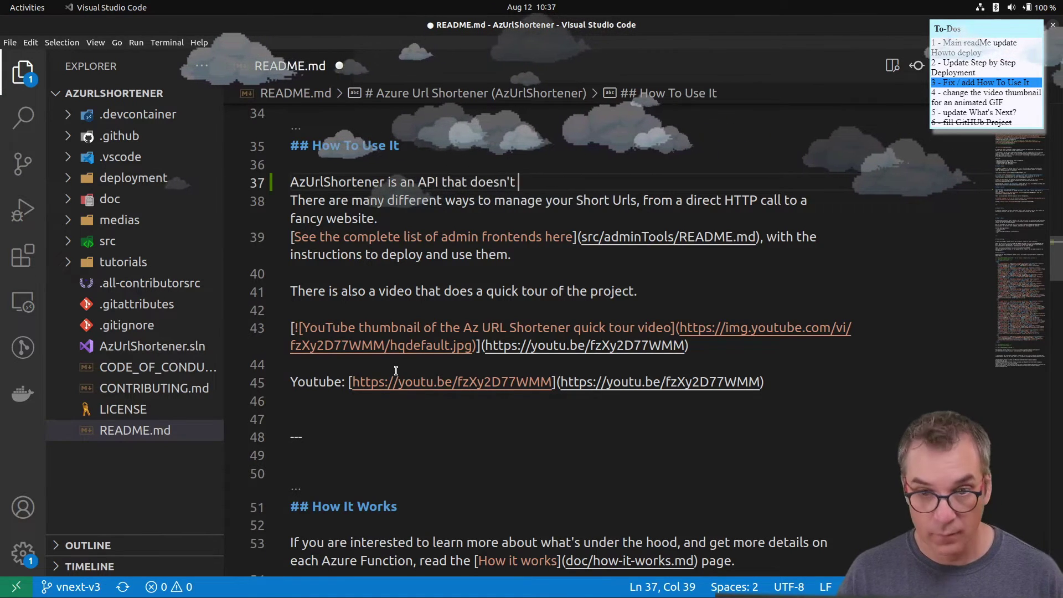
{"action": "type", "text": "have"}
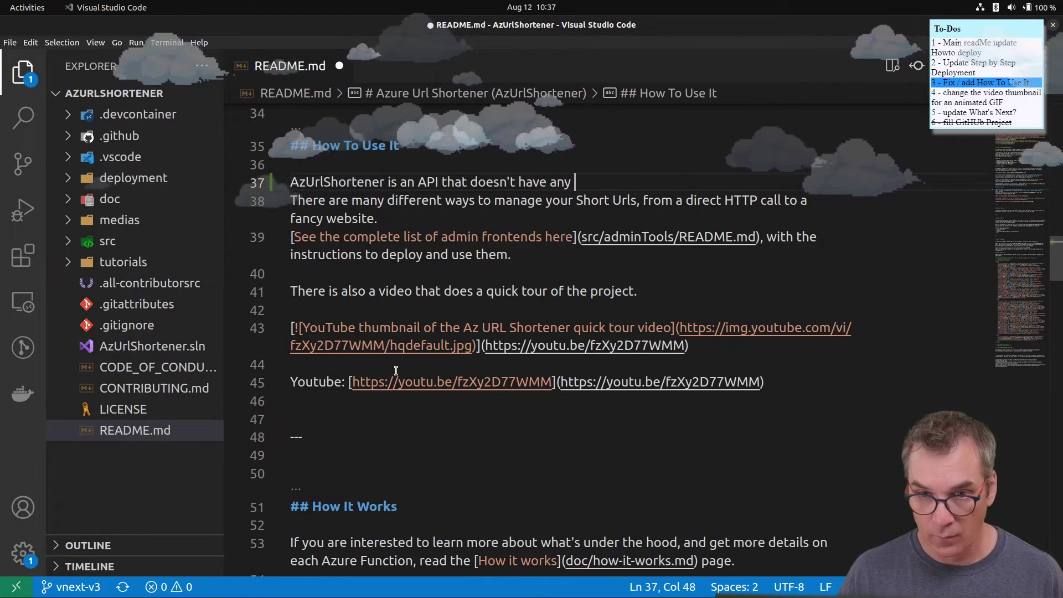
{"action": "type", "text": "any admin"}
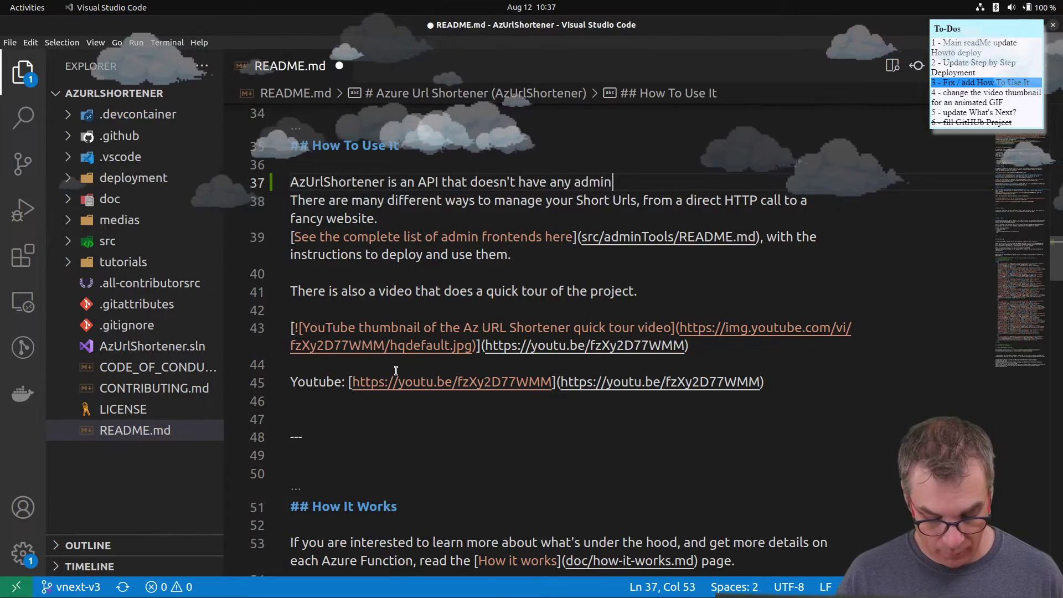
{"action": "type", "text": " UI by "}
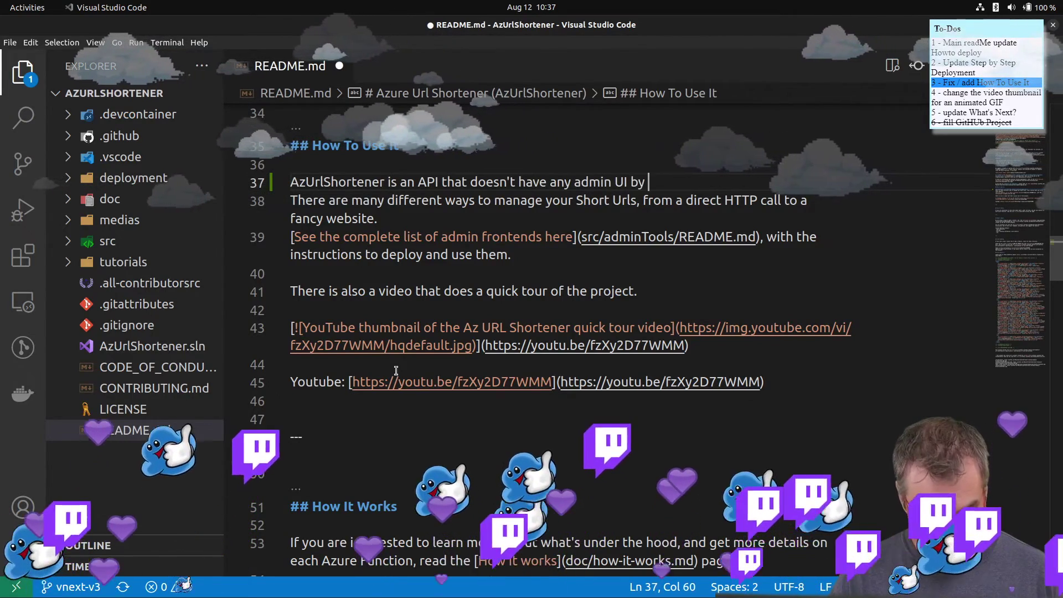
{"action": "type", "text": "defaul"}
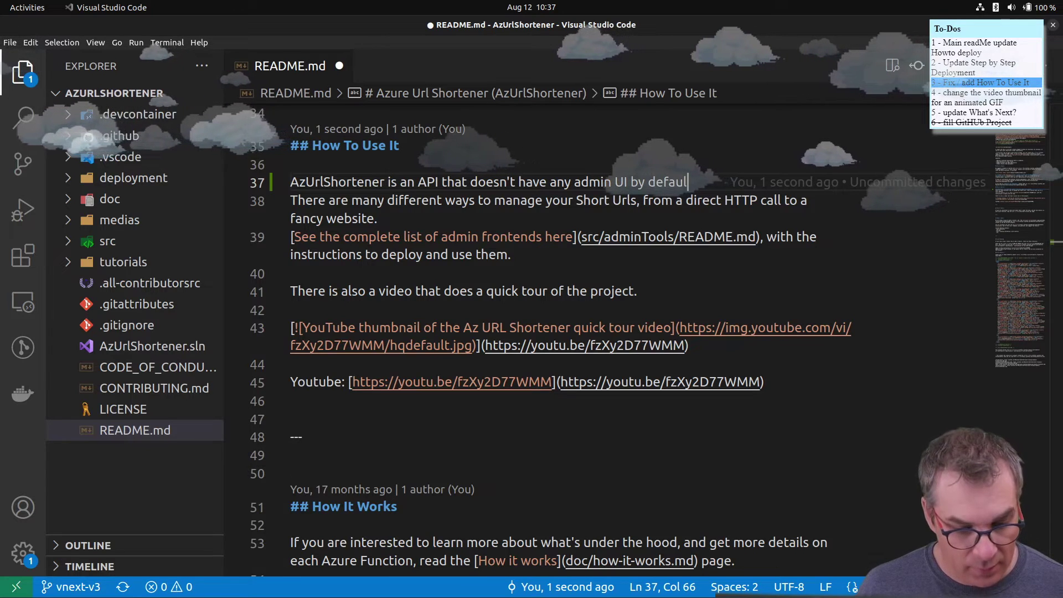
{"action": "left_click", "coordinate": [789, 587]}
{"action": "key", "text": "alt+Tab"}
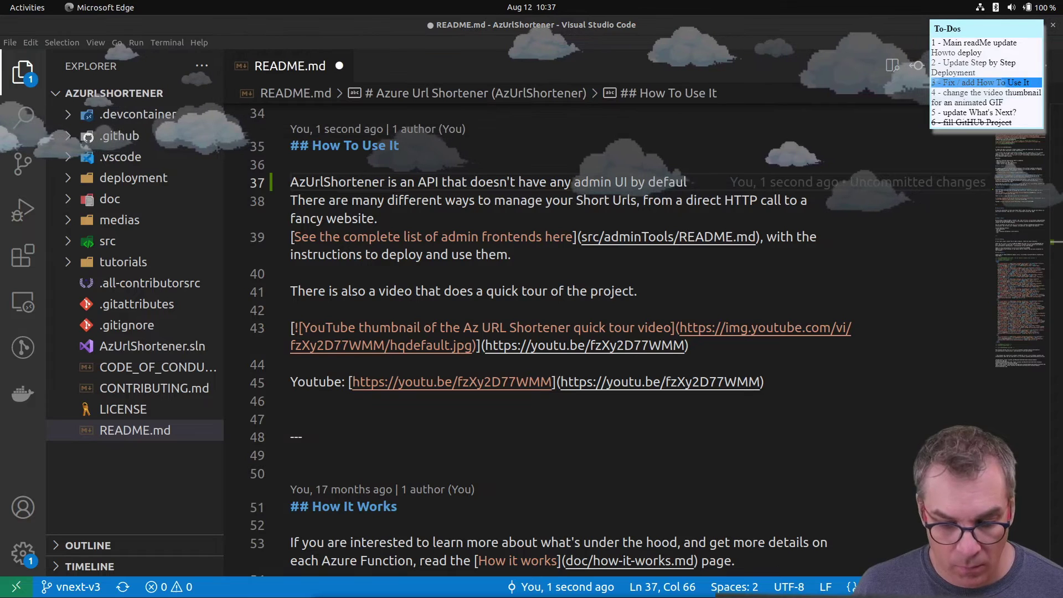
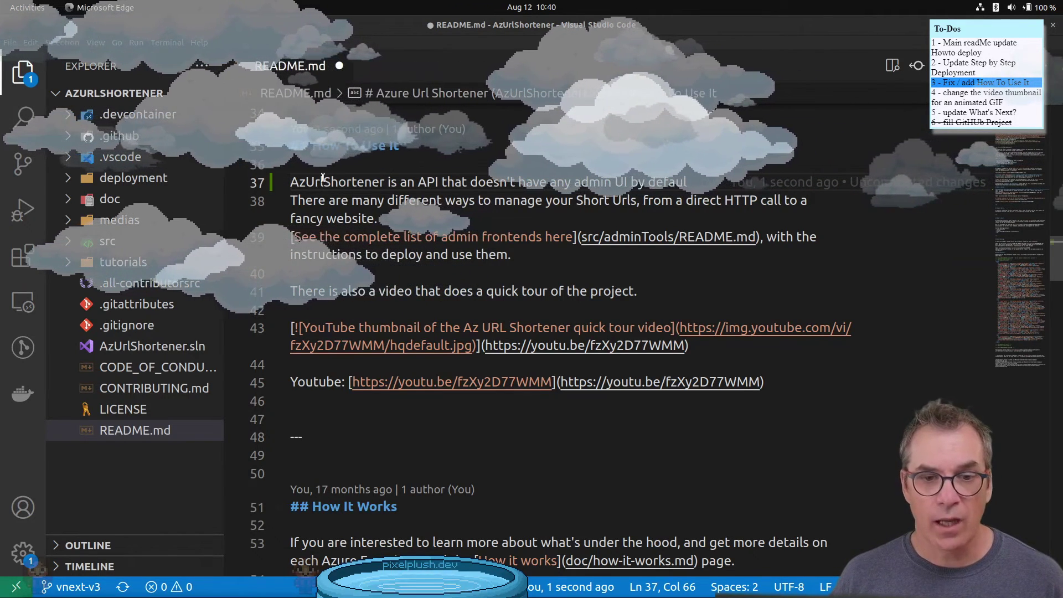
- Bold AzUrlShortener on line 37 and open a rendered Markdown preview of the README
{"action": "left_click_drag", "start_coordinate": [292, 186], "coordinate": [384, 175]}
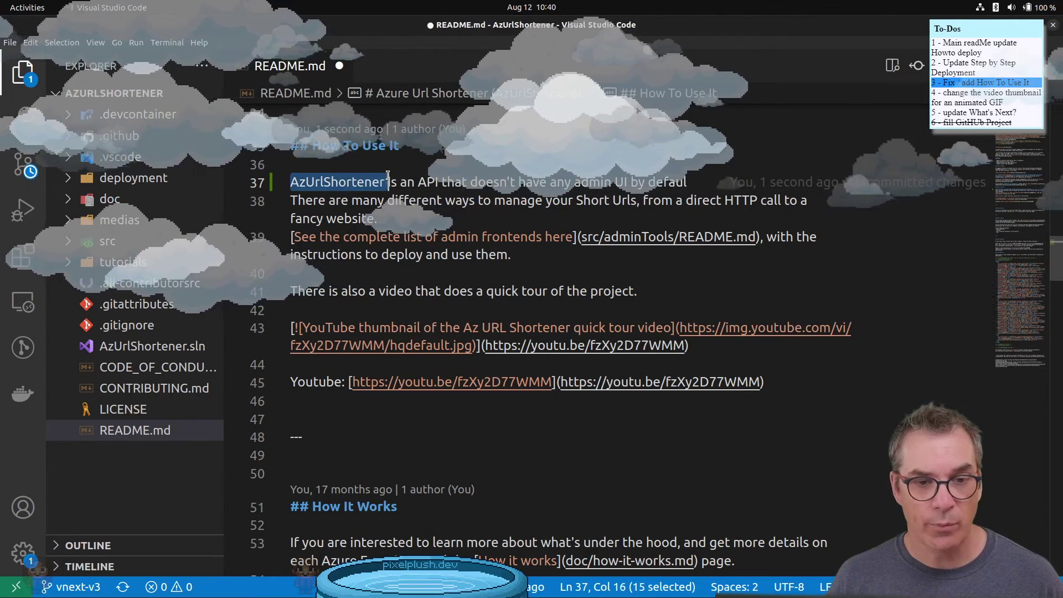
{"action": "key", "text": "ctrl+b"}
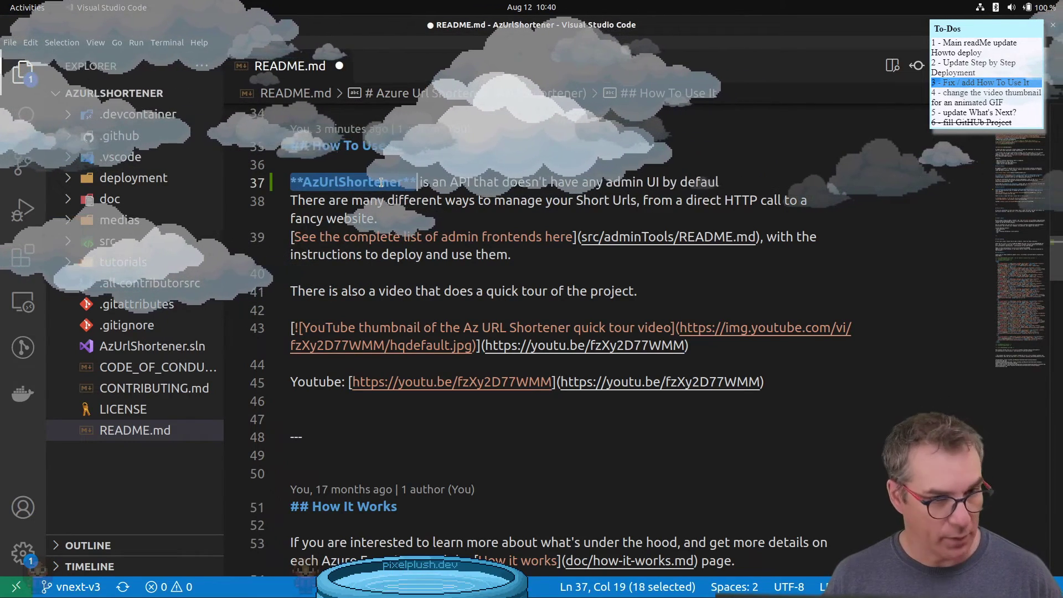
{"action": "key", "text": "ctrl+shift+v"}
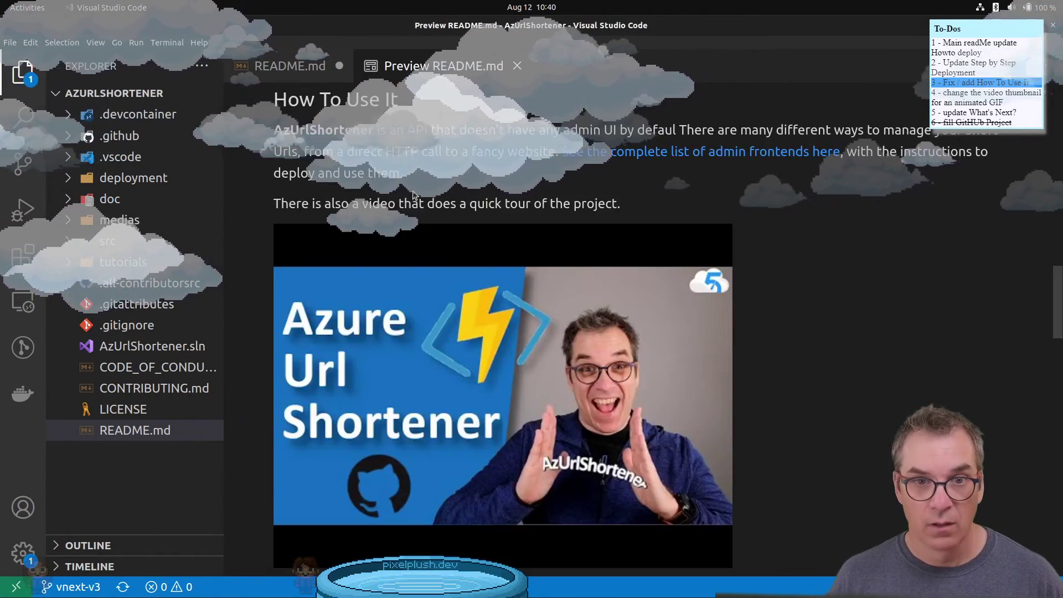
{"action": "scroll", "coordinate": [397, 231], "scroll_direction": "up", "scroll_amount": 1}
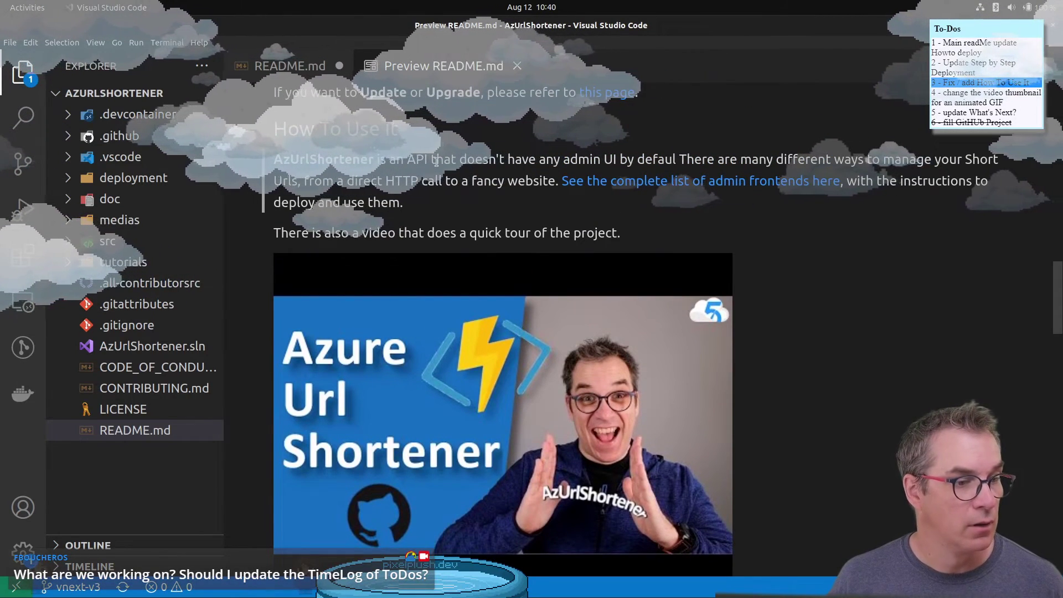
{"action": "scroll", "coordinate": [324, 206], "scroll_direction": "up", "scroll_amount": 1}
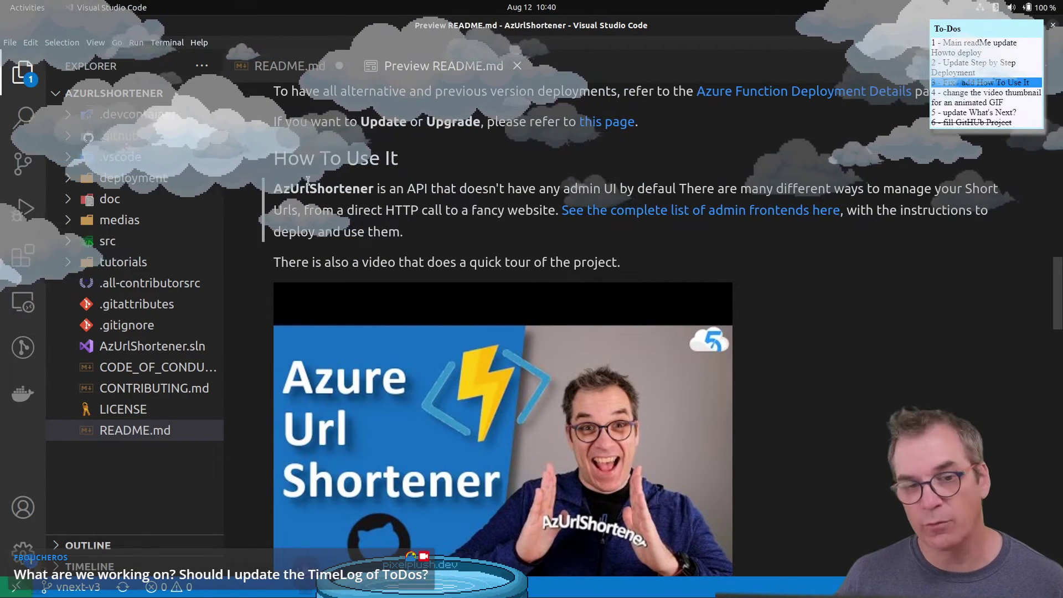
- Back in README.md, remove the bold from AzUrlShortener and place the cursor at the intro sentence's end
{"action": "left_click", "coordinate": [299, 69]}
{"action": "key", "text": "ctrl+b"}
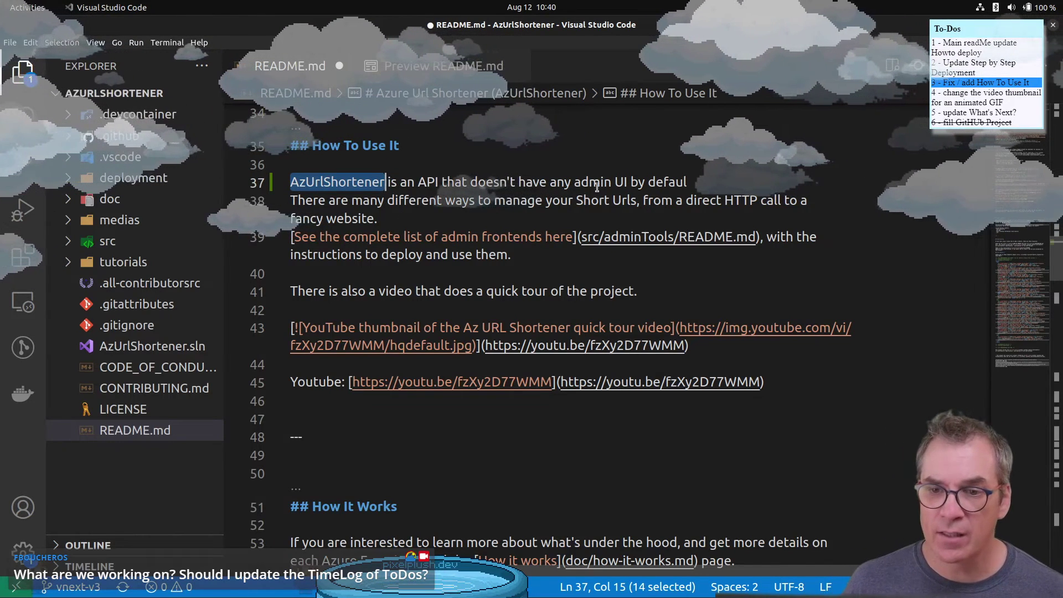
{"action": "left_click", "coordinate": [686, 181]}
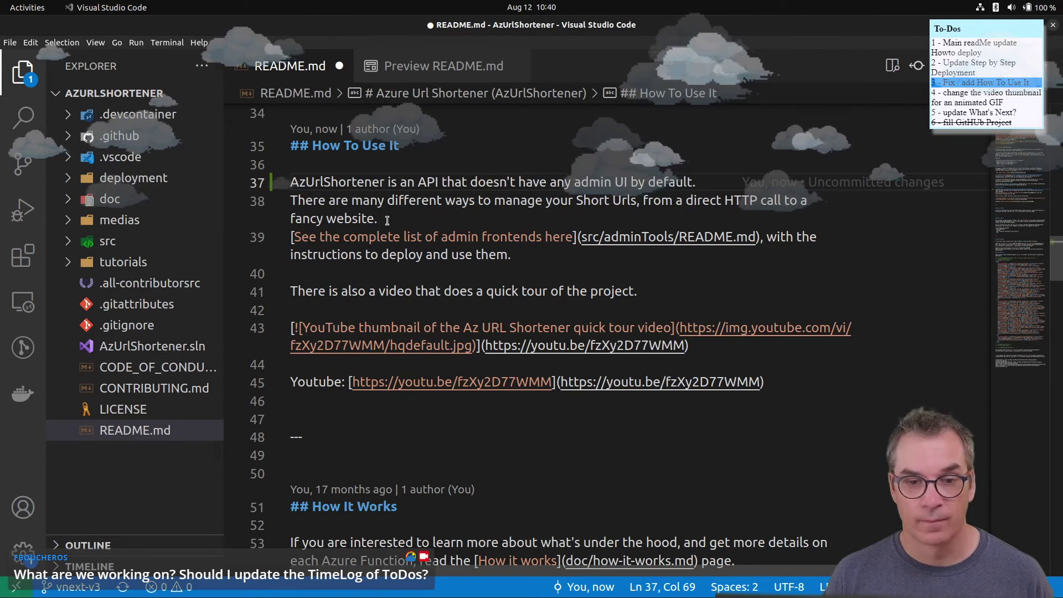
- Join line 38 onto line 37, then select the Tiny Blazor Admin suggestion and image lines
{"action": "mouse_move", "coordinate": [721, 183]}
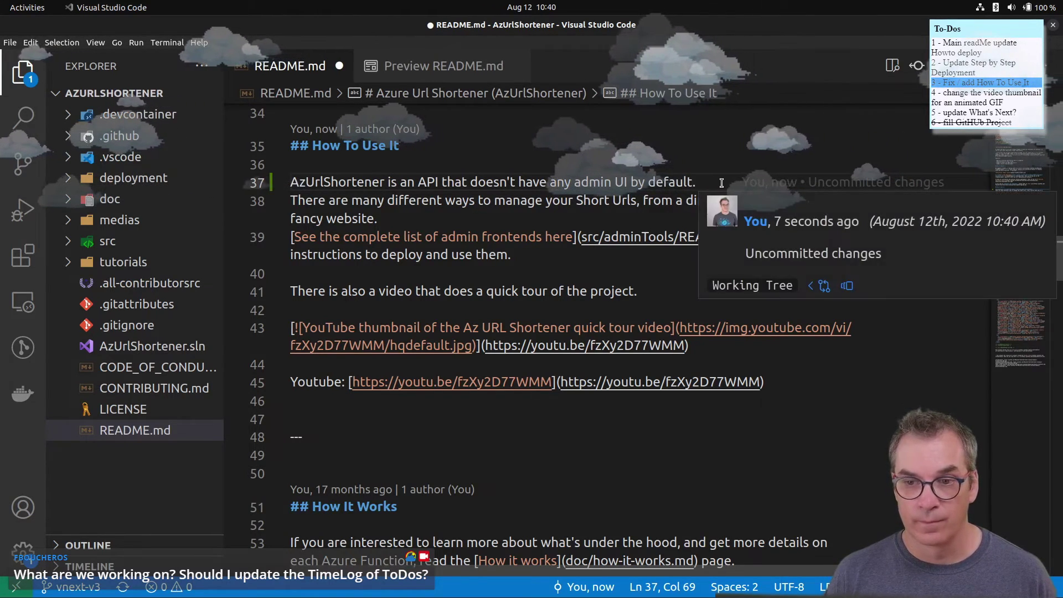
{"action": "key", "text": "Delete"}
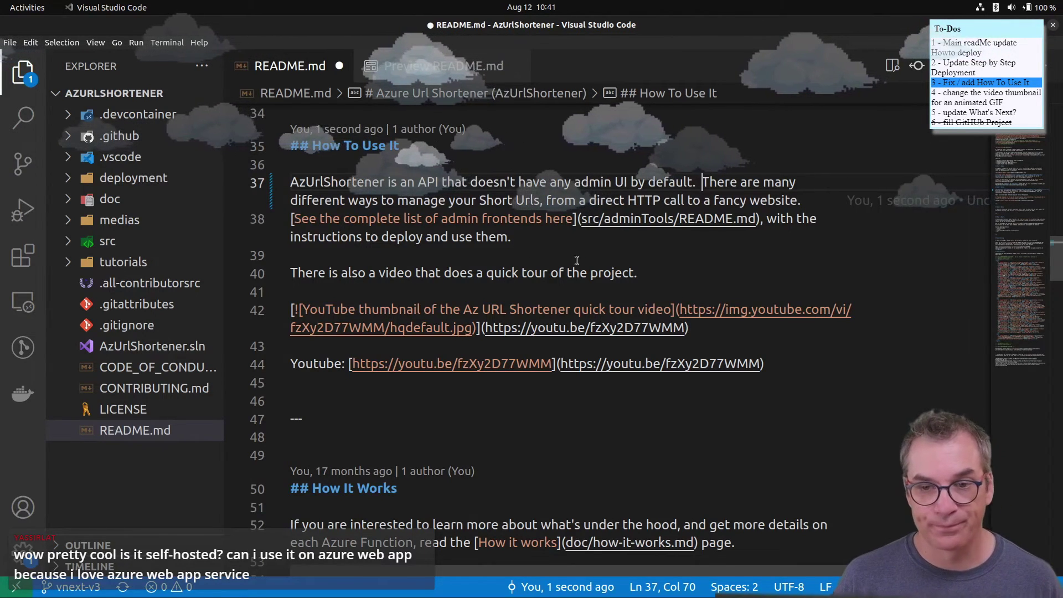
{"action": "scroll", "coordinate": [554, 275], "scroll_direction": "up", "scroll_amount": 4}
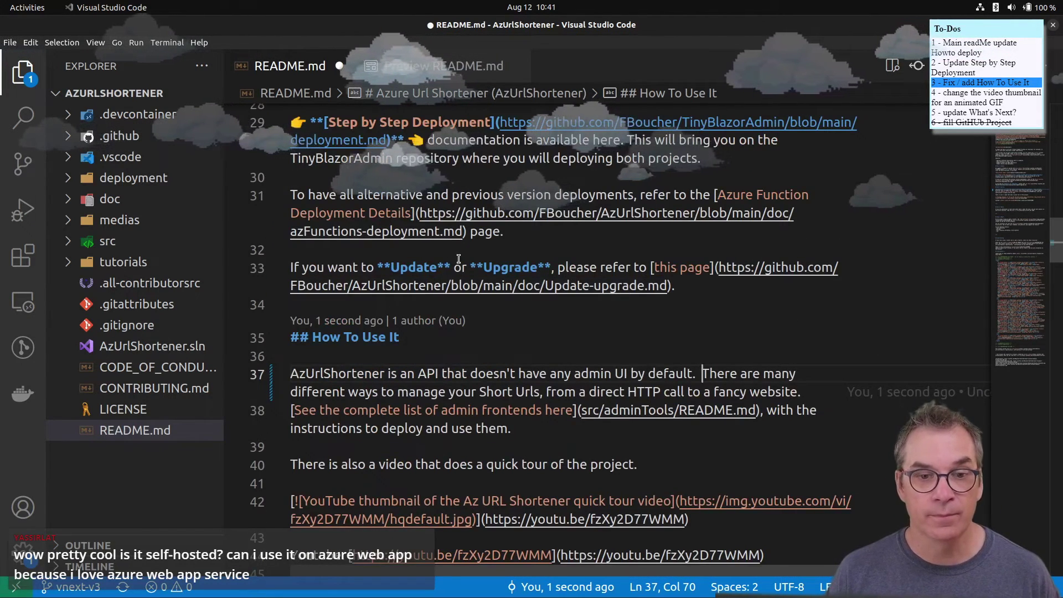
{"action": "scroll", "coordinate": [504, 230], "scroll_direction": "up", "scroll_amount": 1}
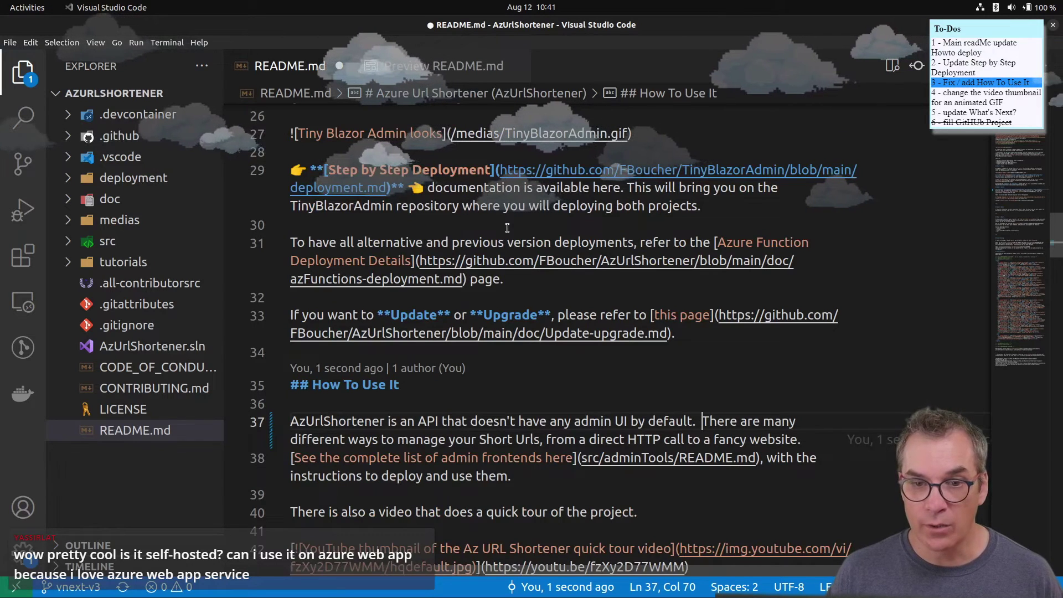
{"action": "scroll", "coordinate": [598, 297], "scroll_direction": "up", "scroll_amount": 3}
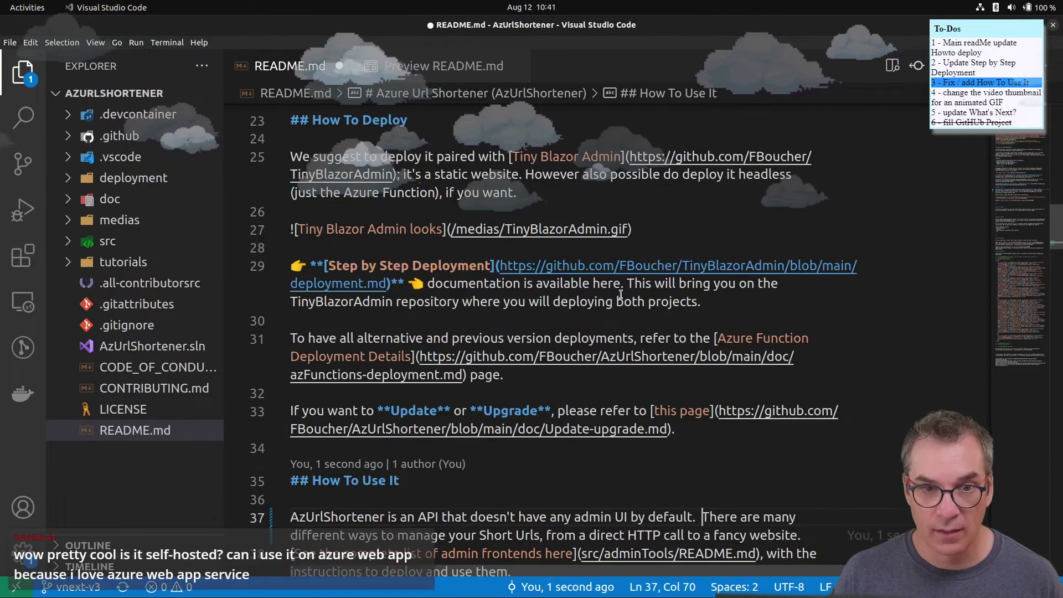
{"action": "left_click_drag", "start_coordinate": [640, 281], "coordinate": [238, 204]}
{"action": "key", "text": "ctrl+c"}
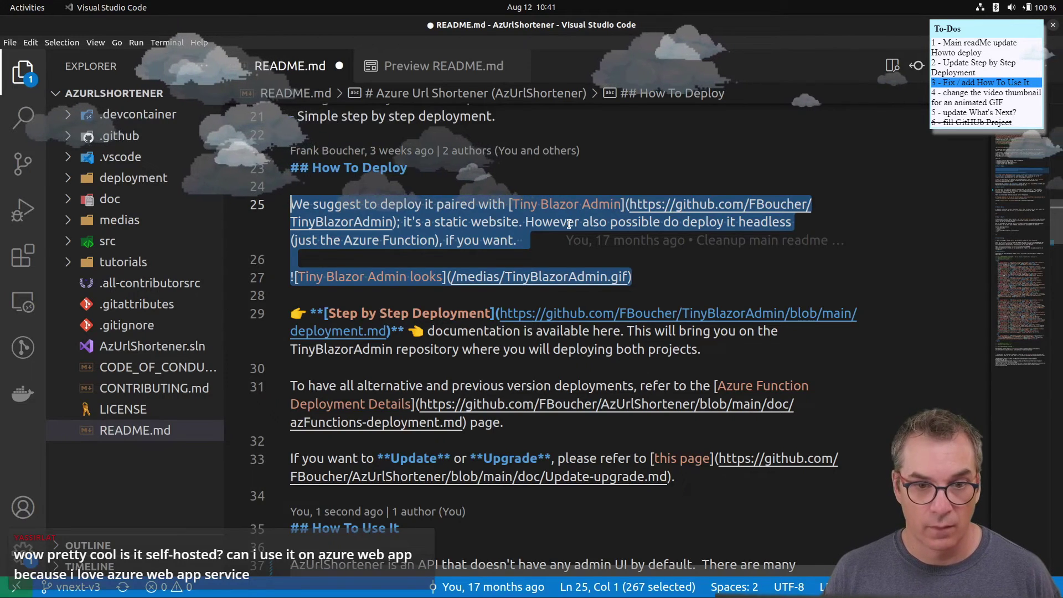
- Paste the Tiny Blazor Admin paragraph and image below the admin frontends paragraph
{"action": "scroll", "coordinate": [569, 223], "scroll_direction": "down", "scroll_amount": 6}
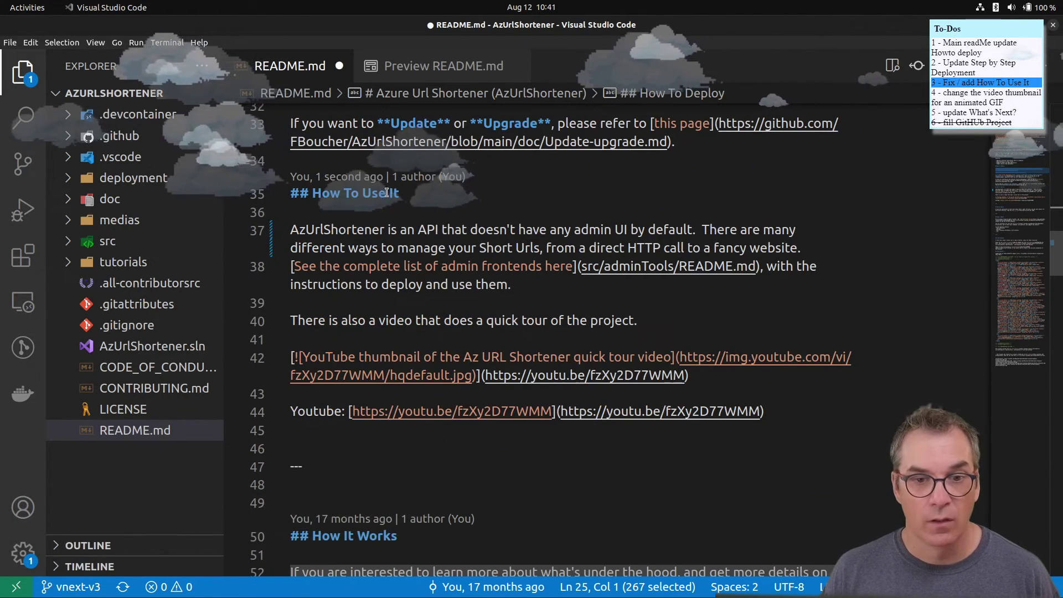
{"action": "left_click", "coordinate": [540, 286]}
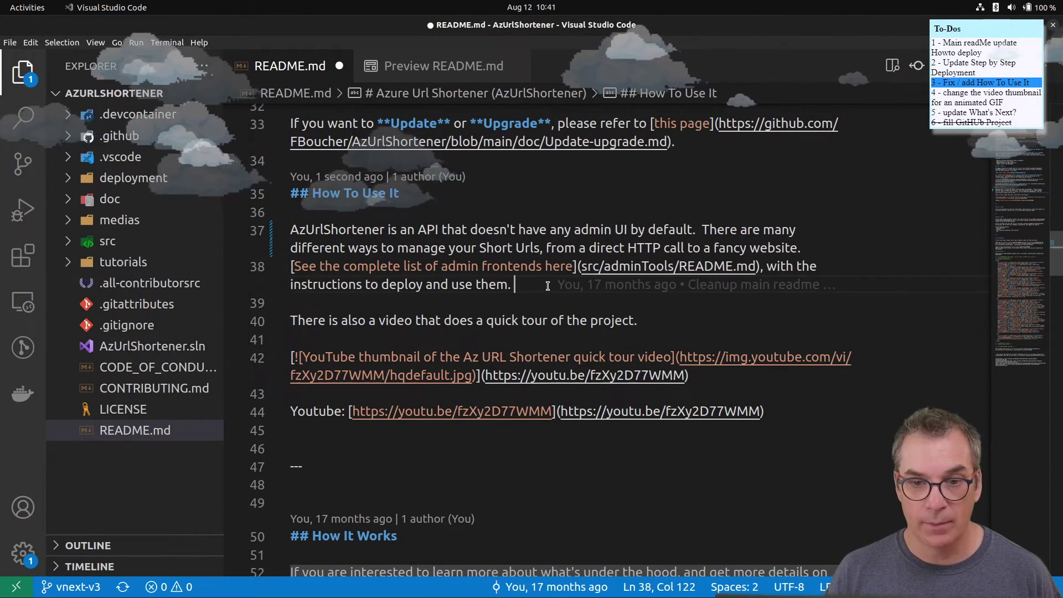
{"action": "mouse_move", "coordinate": [553, 284]}
{"action": "key", "text": "Return"}
{"action": "key", "text": "Return"}
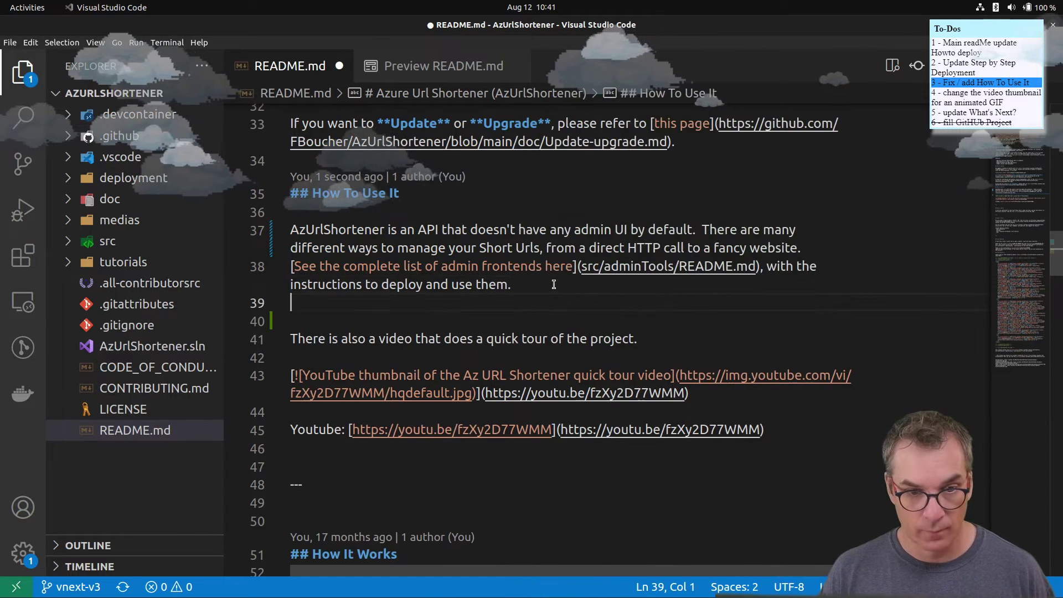
{"action": "key", "text": "ctrl+v"}
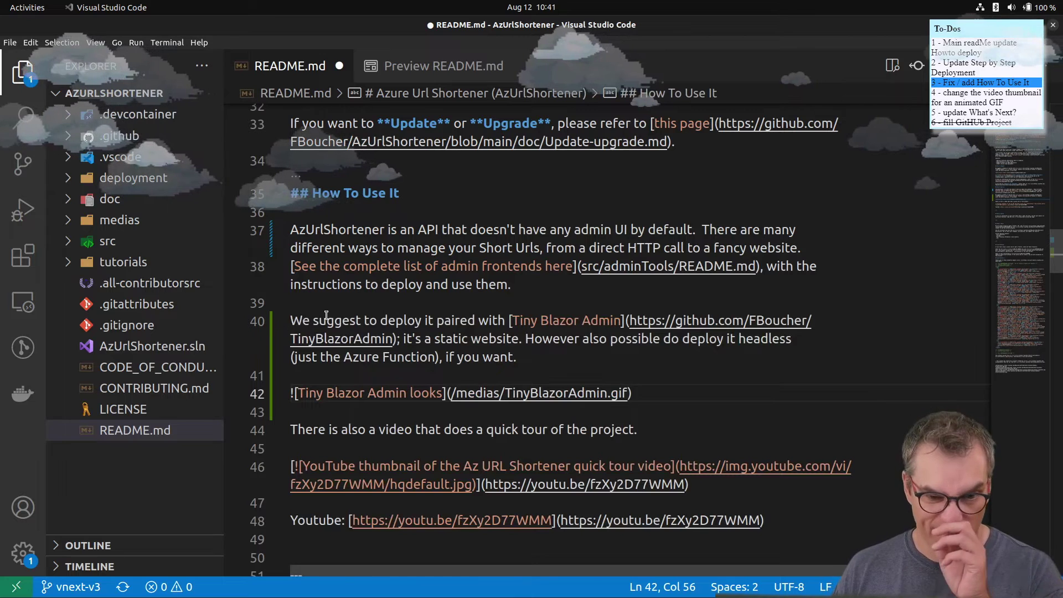
- Delete 'deploy it' and 'to paired with' so the line begins 'We suggest'
{"action": "left_click_drag", "start_coordinate": [380, 320], "coordinate": [427, 313]}
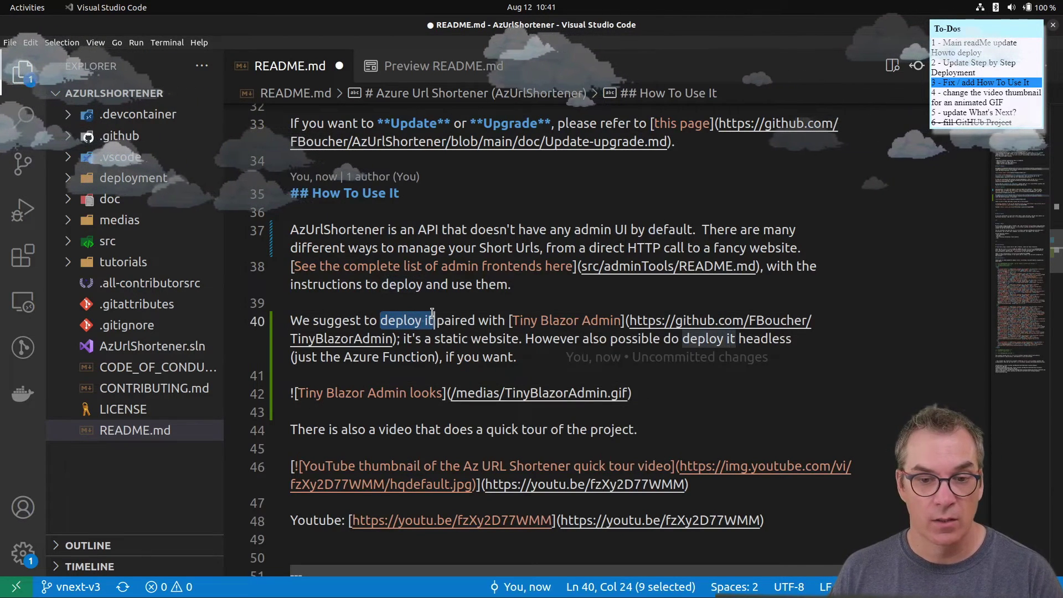
{"action": "key", "text": "BackSpace"}
{"action": "key", "text": "BackSpace"}
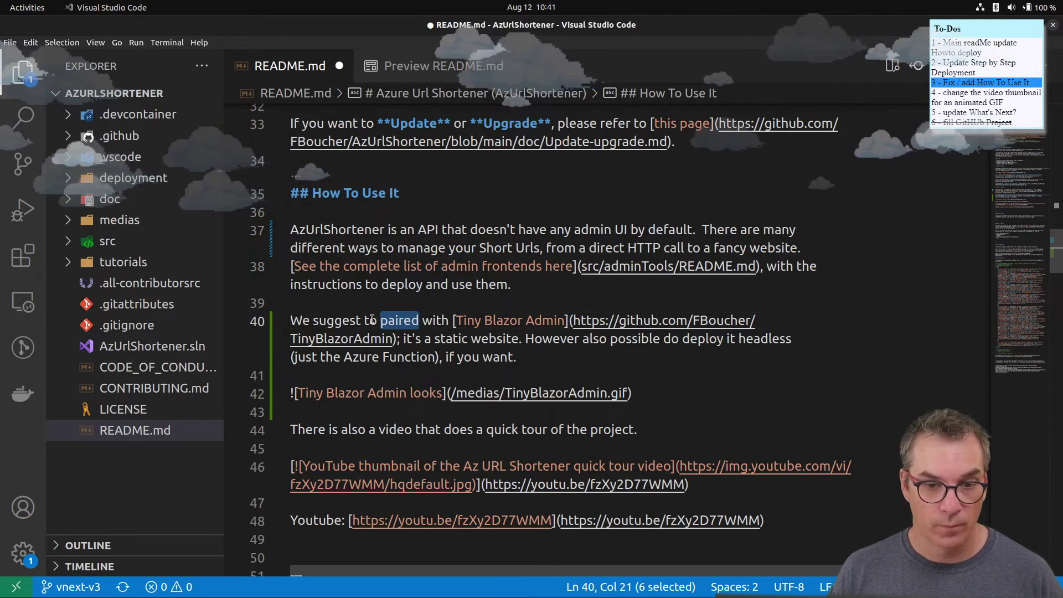
{"action": "left_click_drag", "start_coordinate": [361, 318], "coordinate": [435, 317]}
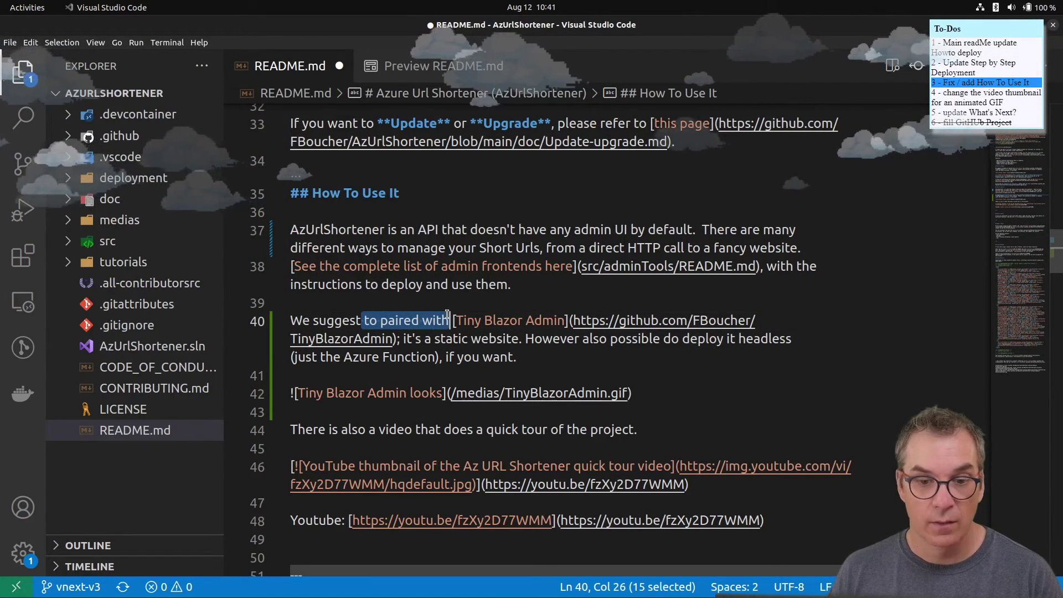
{"action": "key", "text": "BackSpace"}
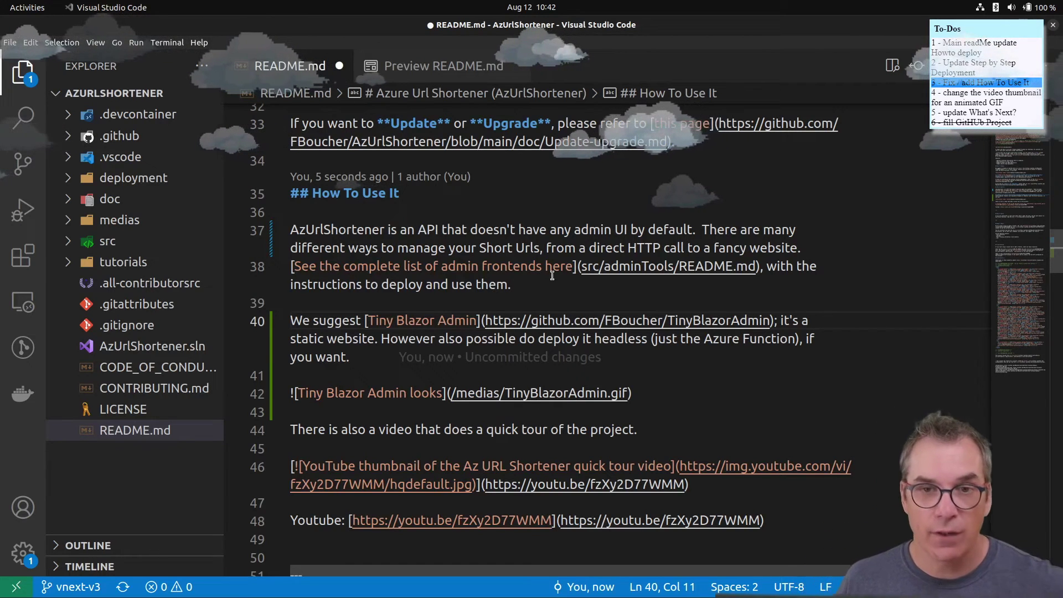
- Review the edited README sections and bring up the Alt+Tab window switcher
{"action": "scroll", "coordinate": [556, 258], "scroll_direction": "down", "scroll_amount": 1}
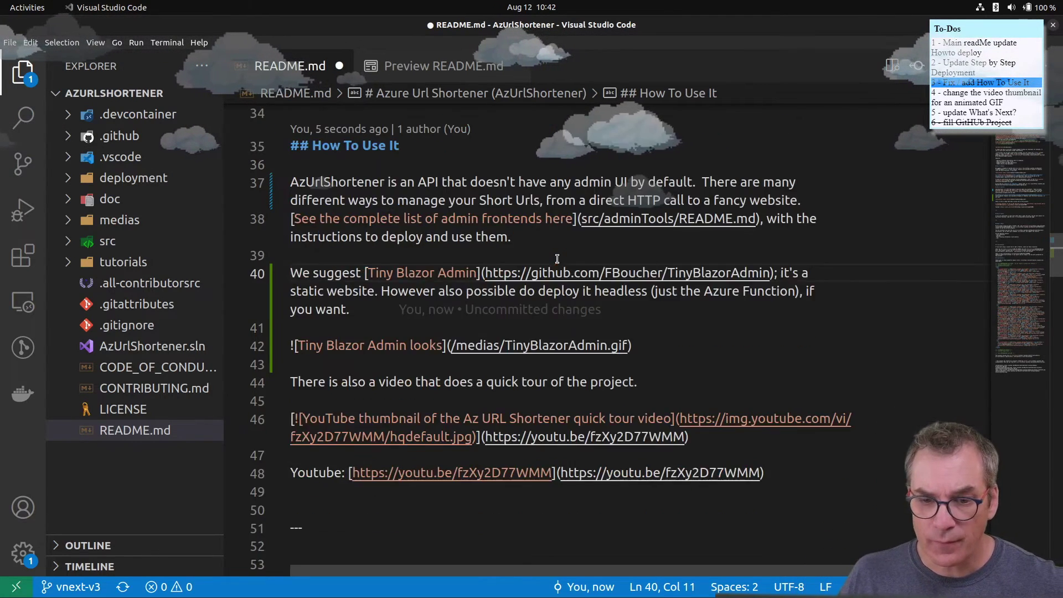
{"action": "scroll", "coordinate": [557, 259], "scroll_direction": "down", "scroll_amount": 1}
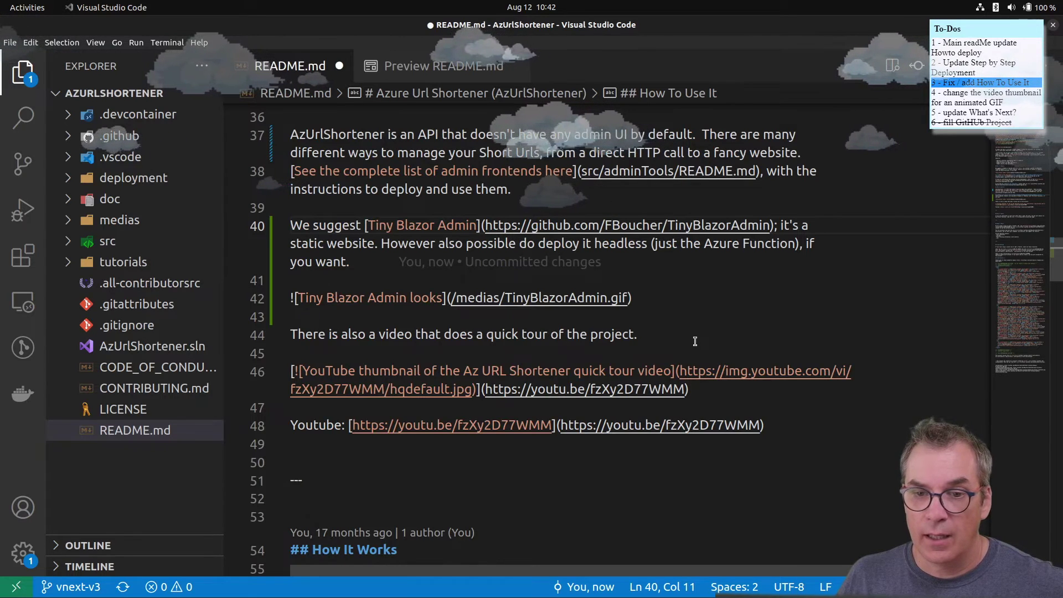
{"action": "scroll", "coordinate": [694, 341], "scroll_direction": "up", "scroll_amount": 1}
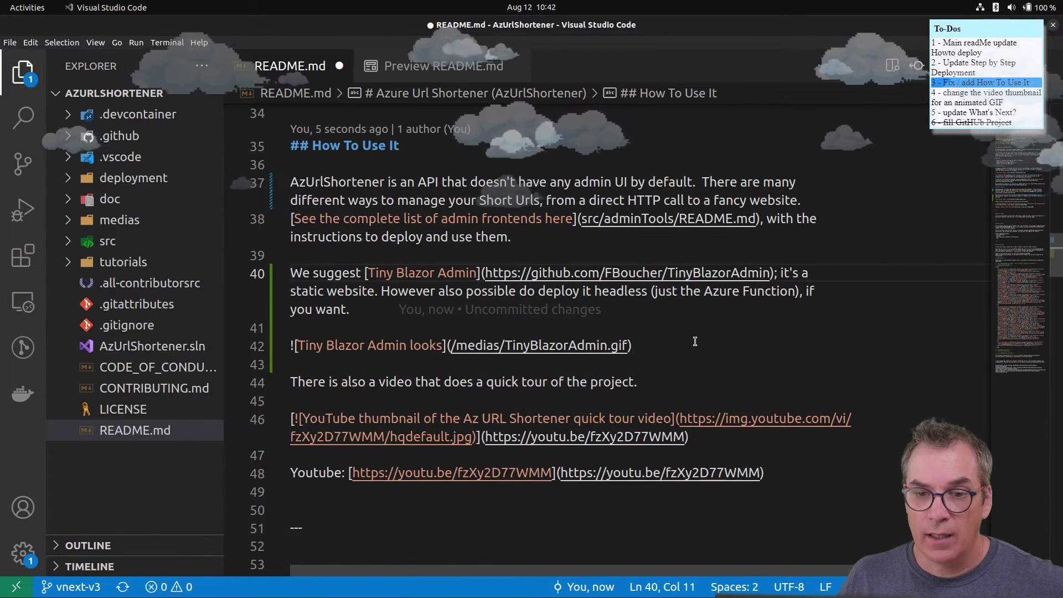
{"action": "scroll", "coordinate": [694, 341], "scroll_direction": "up", "scroll_amount": 2}
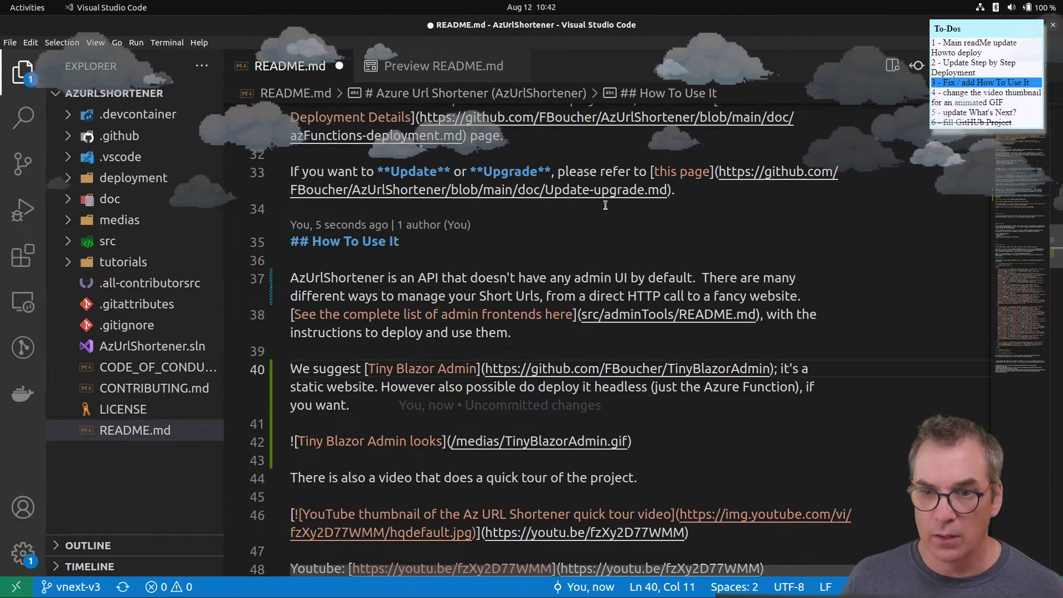
{"action": "scroll", "coordinate": [604, 204], "scroll_direction": "up", "scroll_amount": 5}
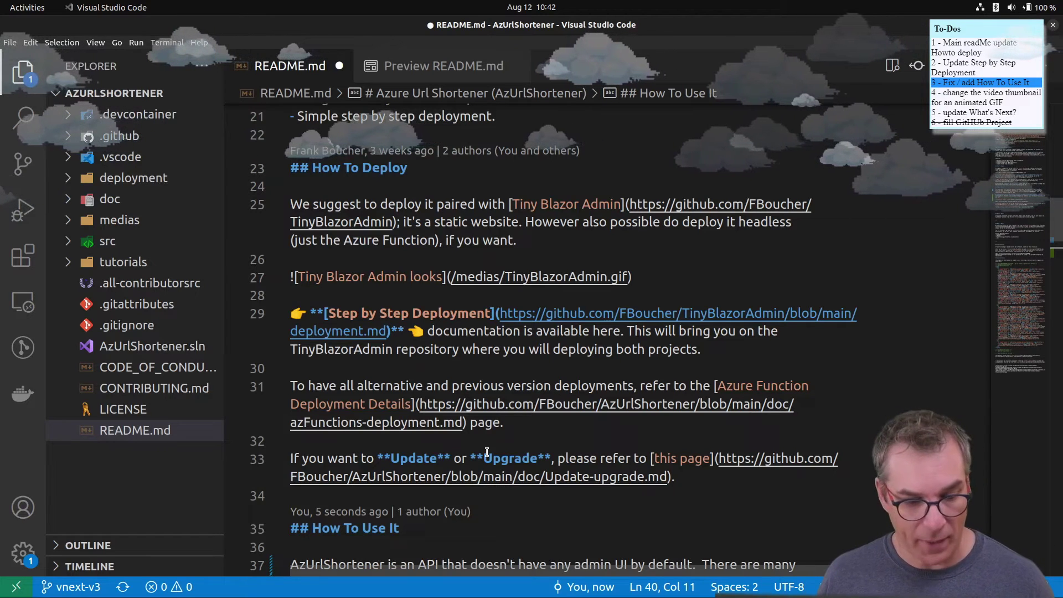
{"action": "key", "text": "alt+Tab"}
- In the browser, switch the AzUrlShortener repository view to the main branch
{"action": "key", "text": "alt+Tab"}
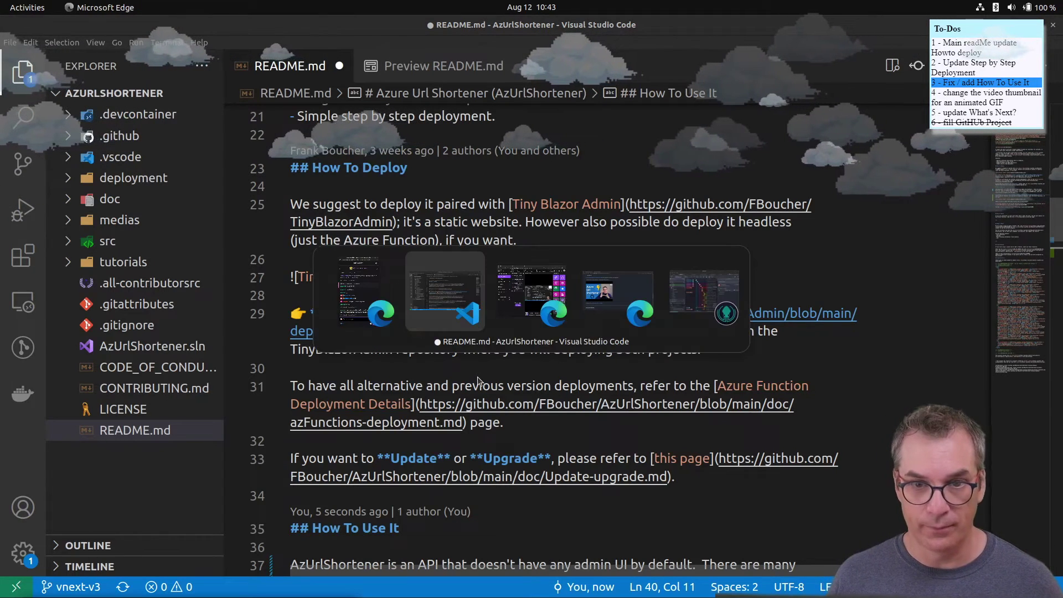
{"action": "key", "text": "alt+Tab"}
{"action": "key", "text": "alt+Tab"}
{"action": "scroll", "coordinate": [477, 380], "scroll_direction": "up", "scroll_amount": 5}
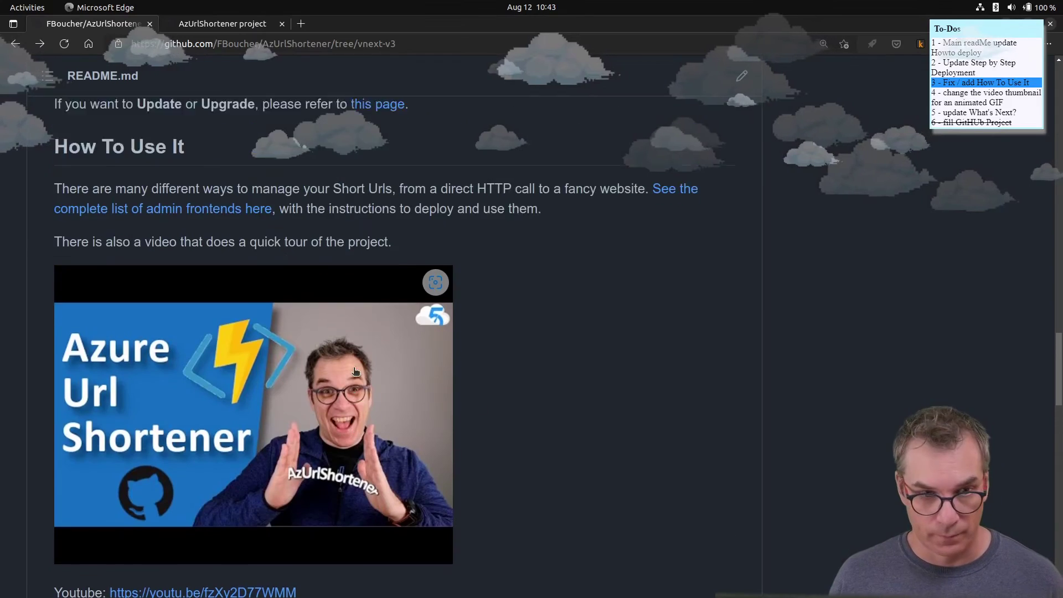
{"action": "scroll", "coordinate": [350, 347], "scroll_direction": "up", "scroll_amount": 15}
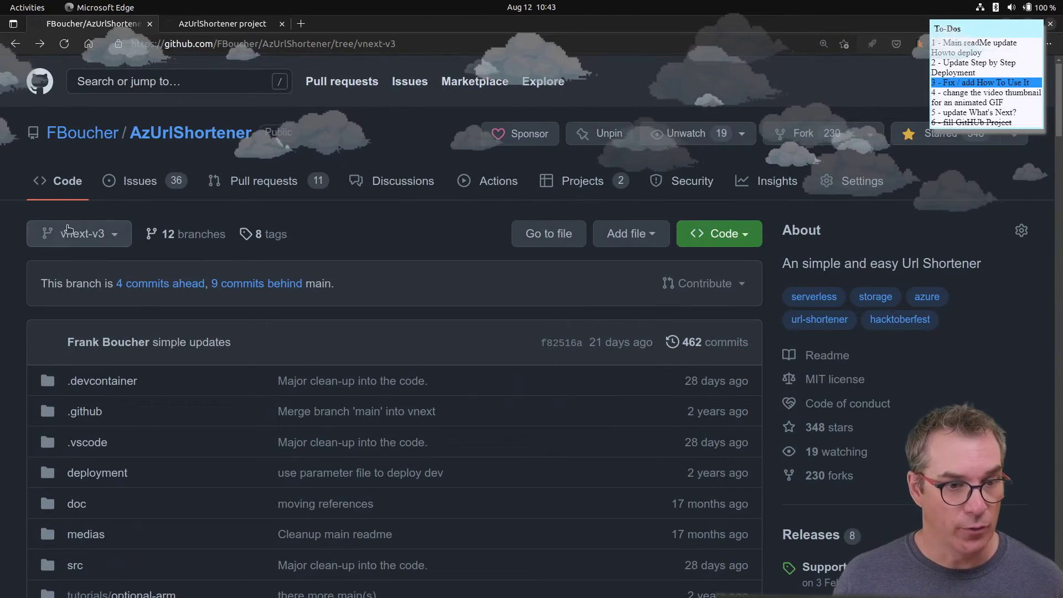
{"action": "left_click", "coordinate": [86, 231]}
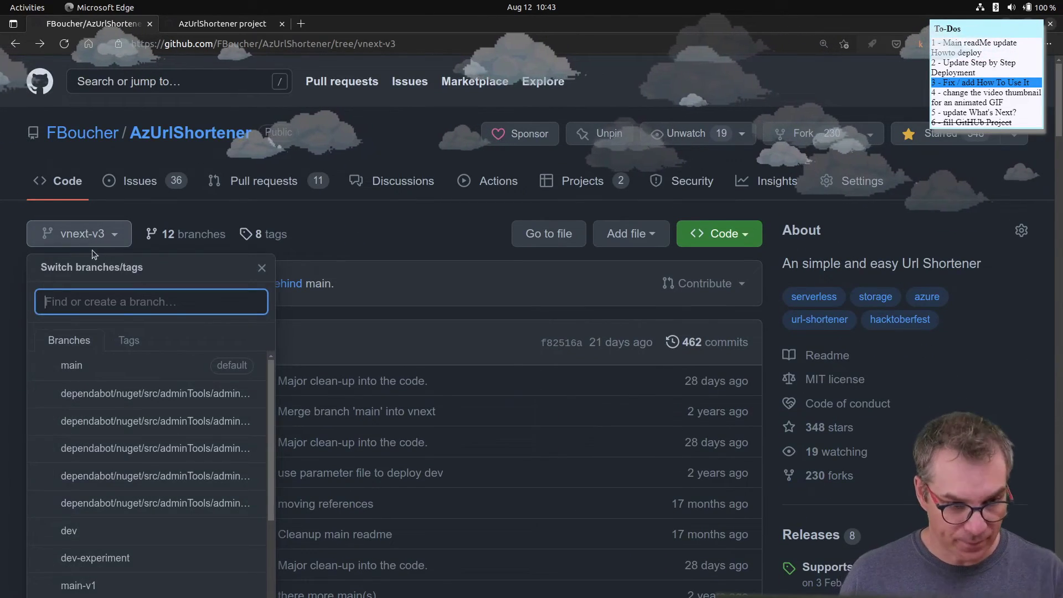
{"action": "left_click", "coordinate": [142, 366]}
- Read the repository README down to the feature list and Tiny Blazor Admin GIF
{"action": "scroll", "coordinate": [453, 408], "scroll_direction": "down", "scroll_amount": 5}
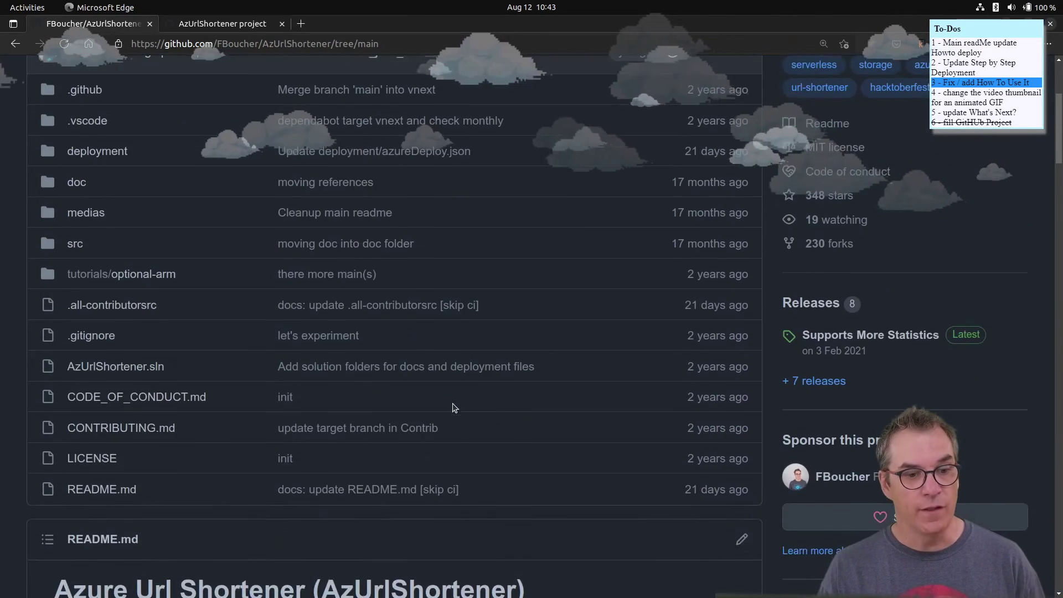
{"action": "scroll", "coordinate": [454, 408], "scroll_direction": "down", "scroll_amount": 5}
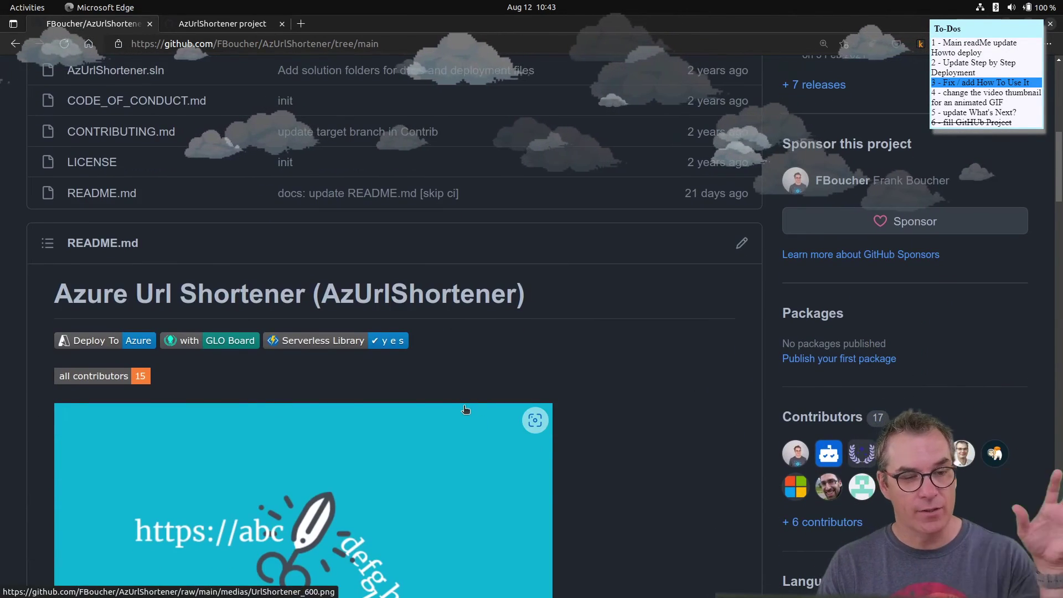
{"action": "scroll", "coordinate": [474, 406], "scroll_direction": "down", "scroll_amount": 3}
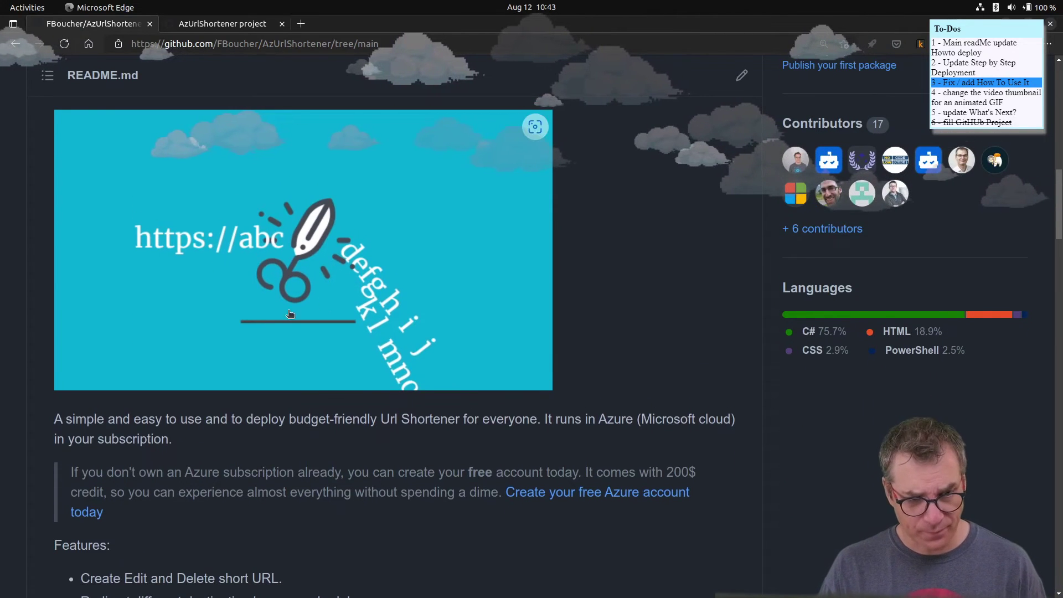
{"action": "scroll", "coordinate": [332, 403], "scroll_direction": "down", "scroll_amount": 7}
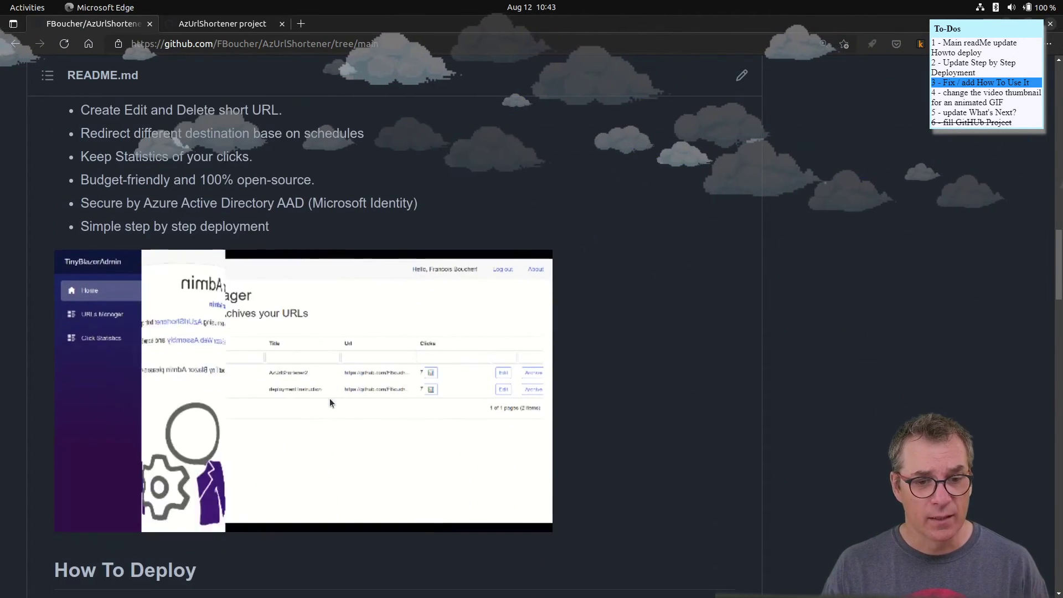
{"action": "scroll", "coordinate": [185, 333], "scroll_direction": "down", "scroll_amount": 1}
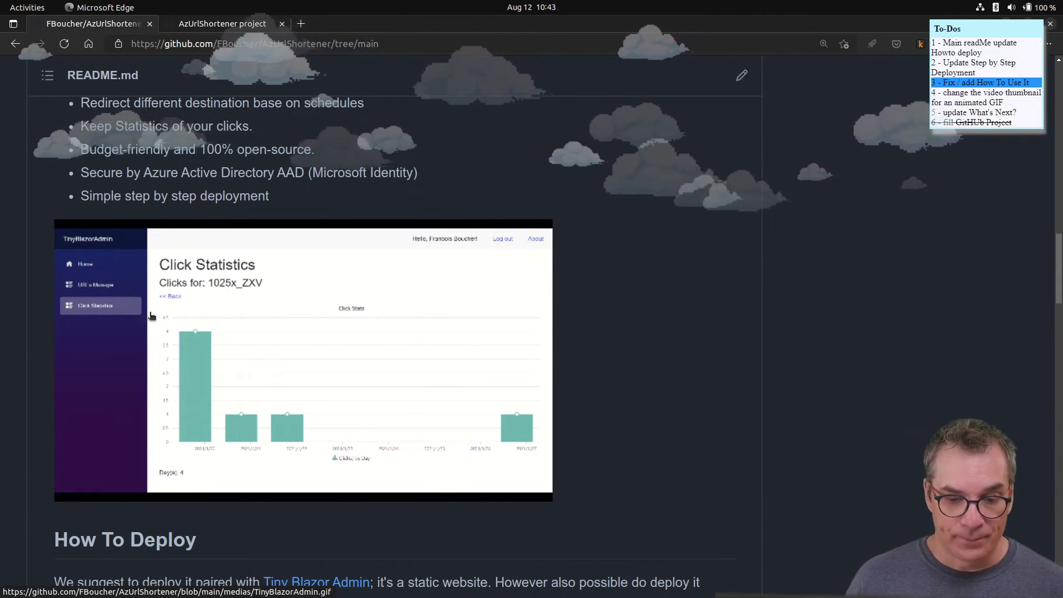
{"action": "scroll", "coordinate": [711, 374], "scroll_direction": "up", "scroll_amount": 3}
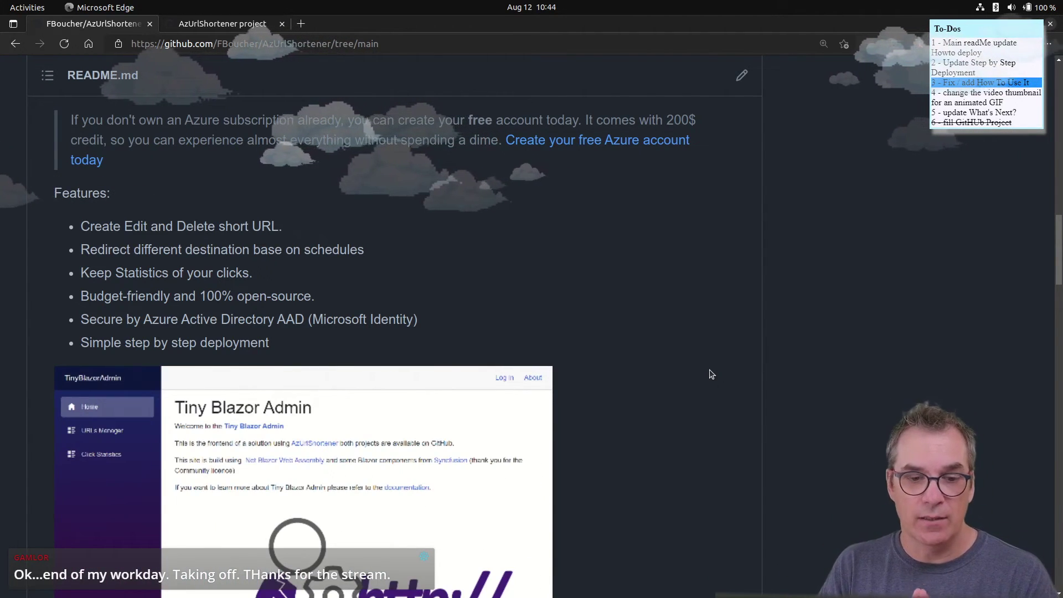
{"action": "scroll", "coordinate": [140, 422], "scroll_direction": "down", "scroll_amount": 2}
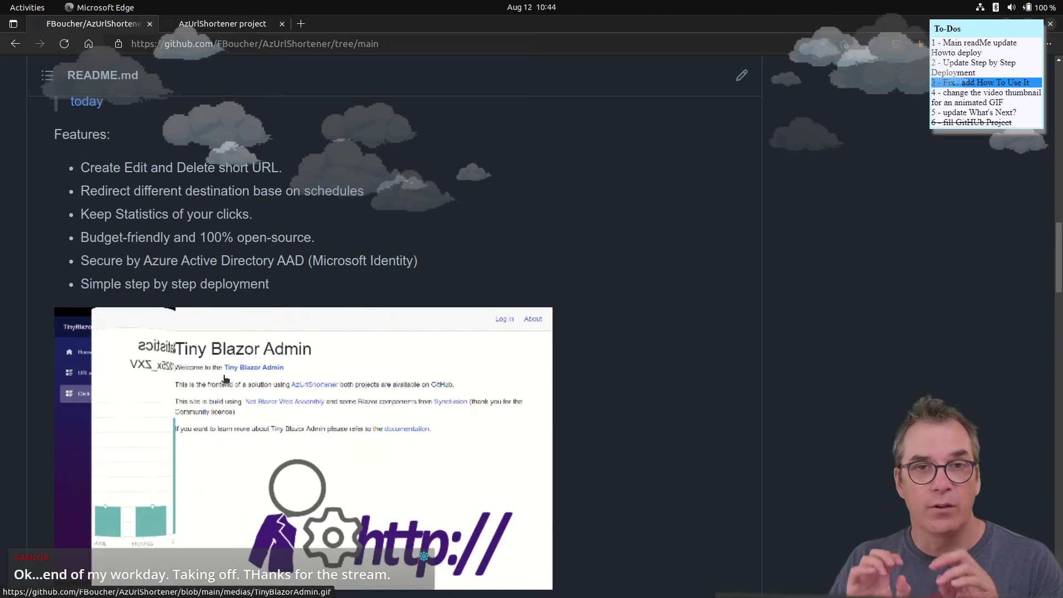
{"action": "scroll", "coordinate": [357, 374], "scroll_direction": "down", "scroll_amount": 2}
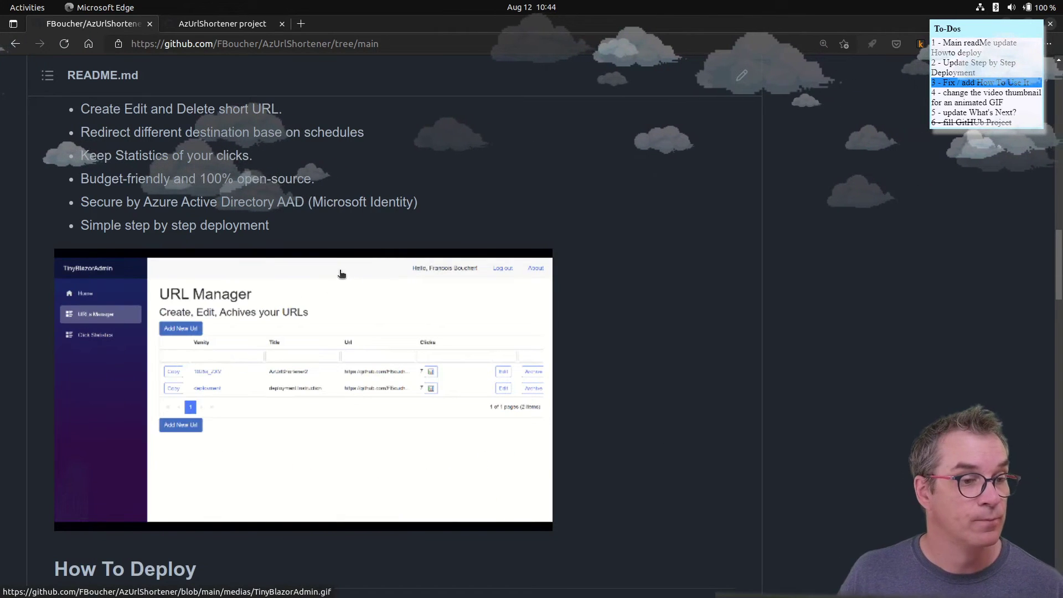
- Load admin.c5m.ca in a new Edge tab
{"action": "left_click", "coordinate": [301, 24]}
{"action": "type", "text": "admin"}
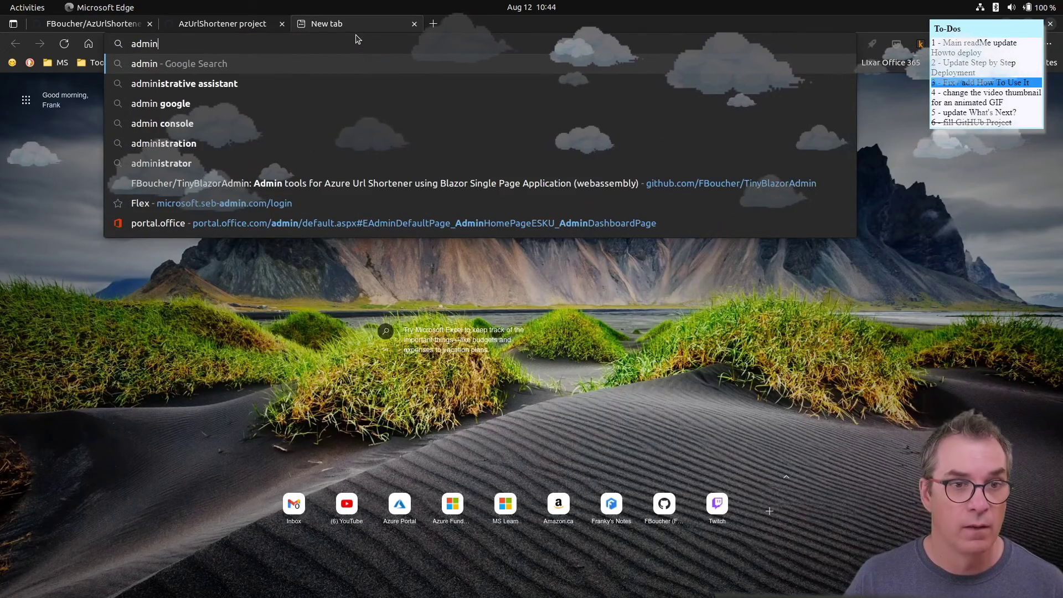
{"action": "type", "text": ".c5"}
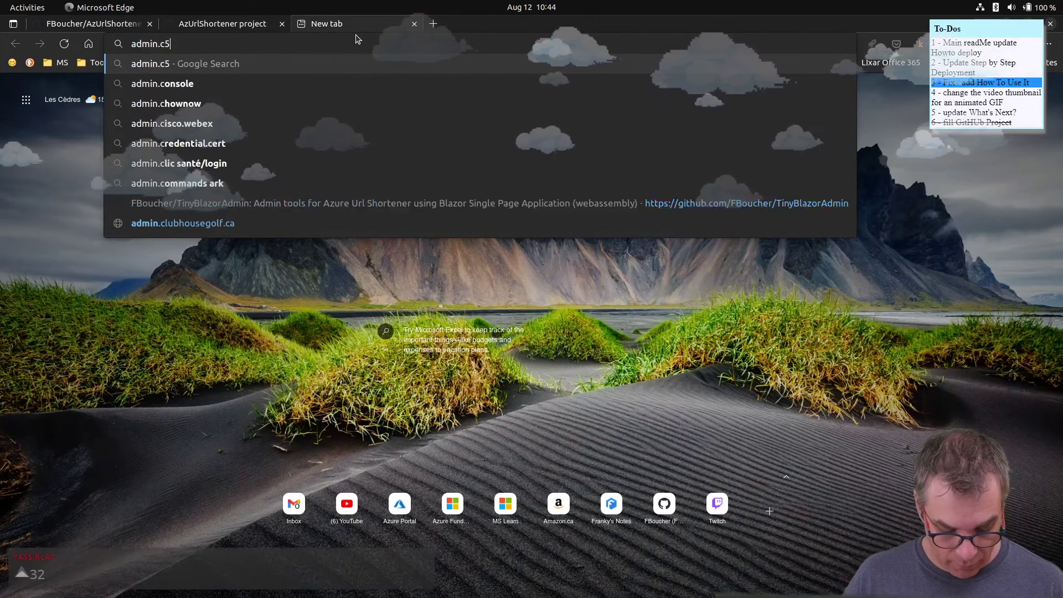
{"action": "type", "text": "m.ca"}
{"action": "key", "text": "Return"}
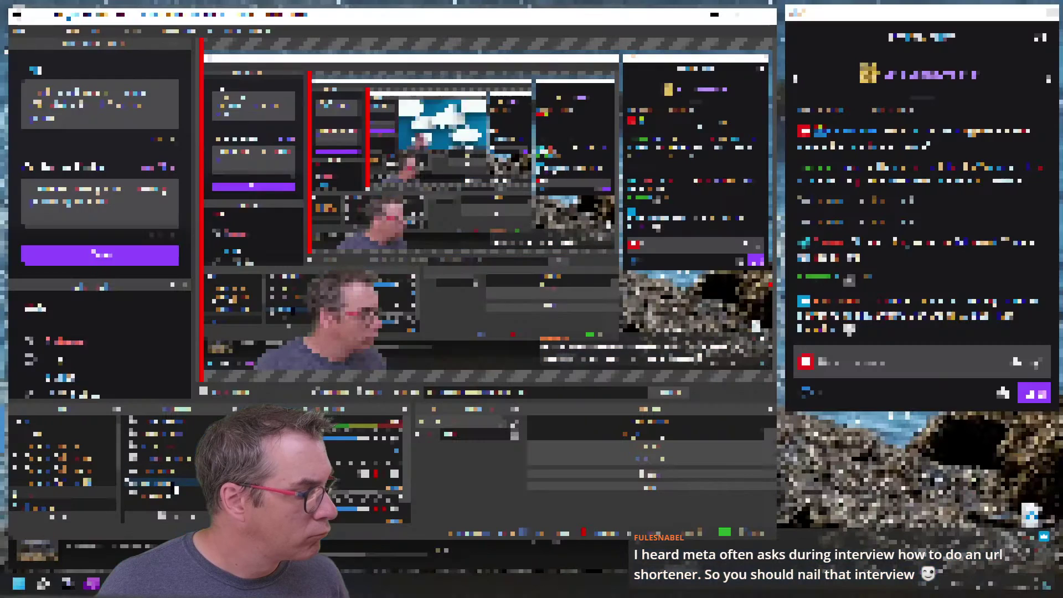
- Open a scene source's properties in OBS and choose a different option from its top list
{"action": "left_click", "coordinate": [161, 462]}
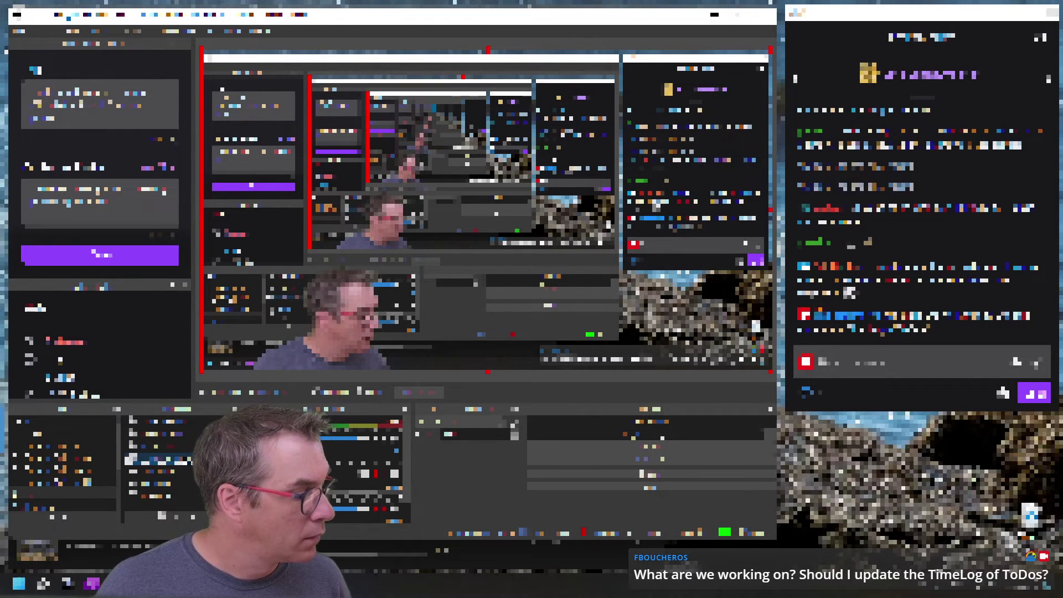
{"action": "double_click", "coordinate": [132, 458]}
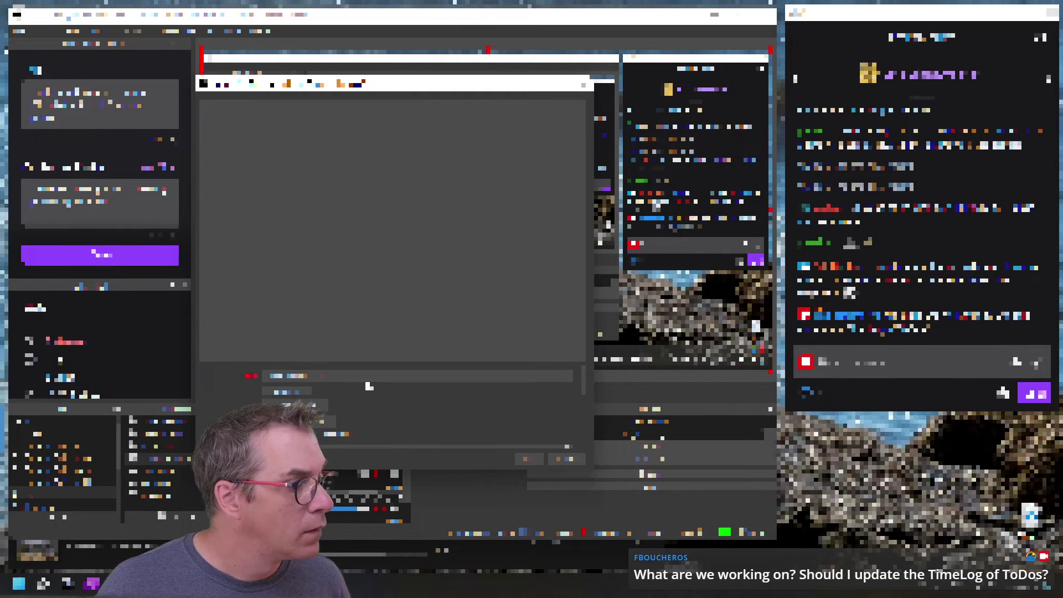
{"action": "left_click", "coordinate": [368, 378]}
{"action": "left_click", "coordinate": [363, 393]}
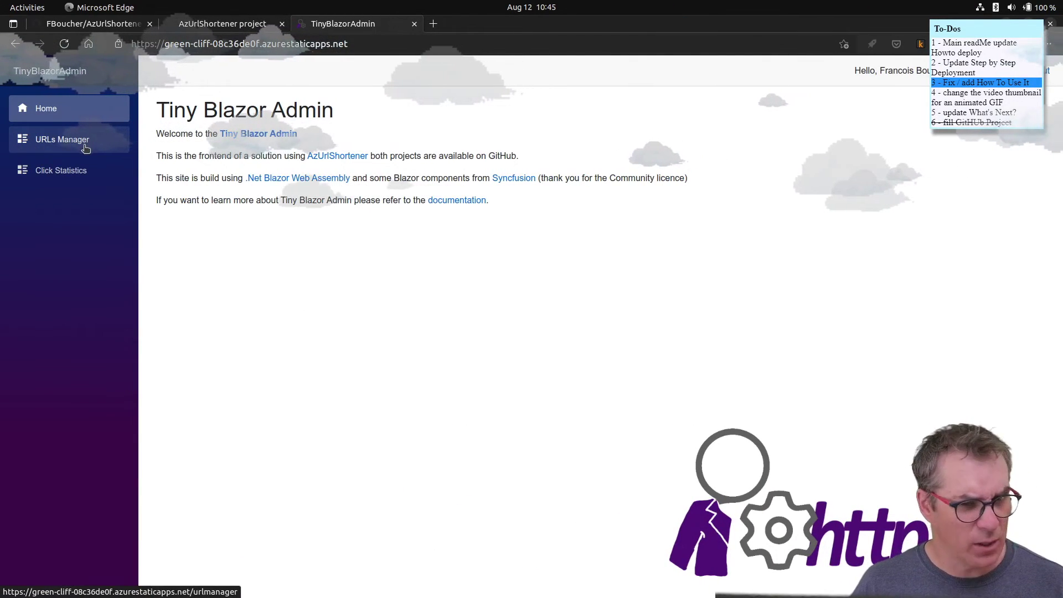
- Zoom Tiny Blazor Admin to 125% and open the URLs Manager page
{"action": "key", "text": "ctrl+plus"}
{"action": "key", "text": "ctrl+plus"}
{"action": "key", "text": "ctrl+plus"}
{"action": "key", "text": "ctrl+minus"}
{"action": "key", "text": "ctrl+minus"}
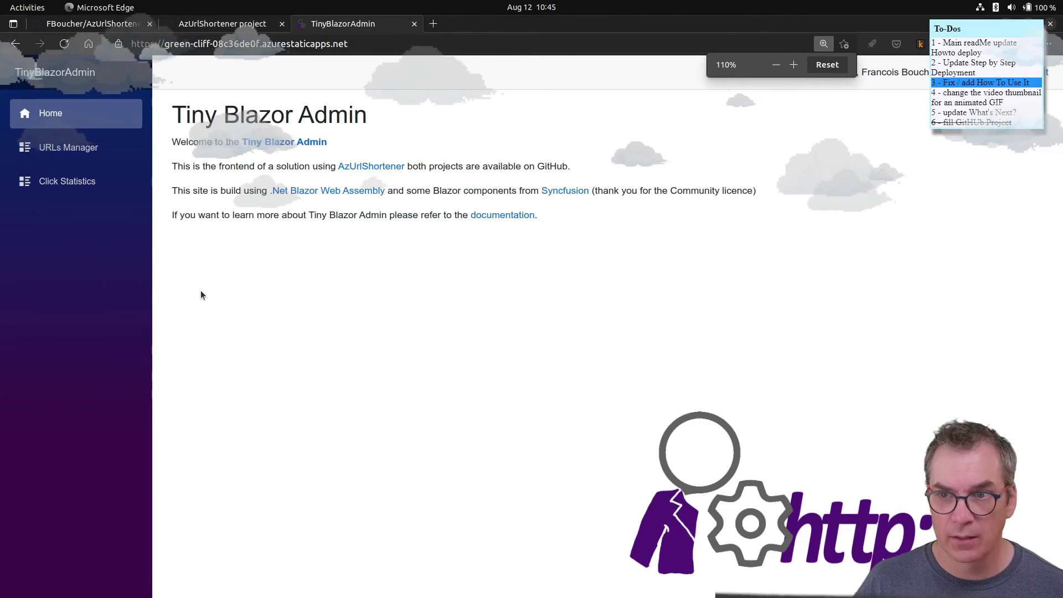
{"action": "key", "text": "ctrl+plus"}
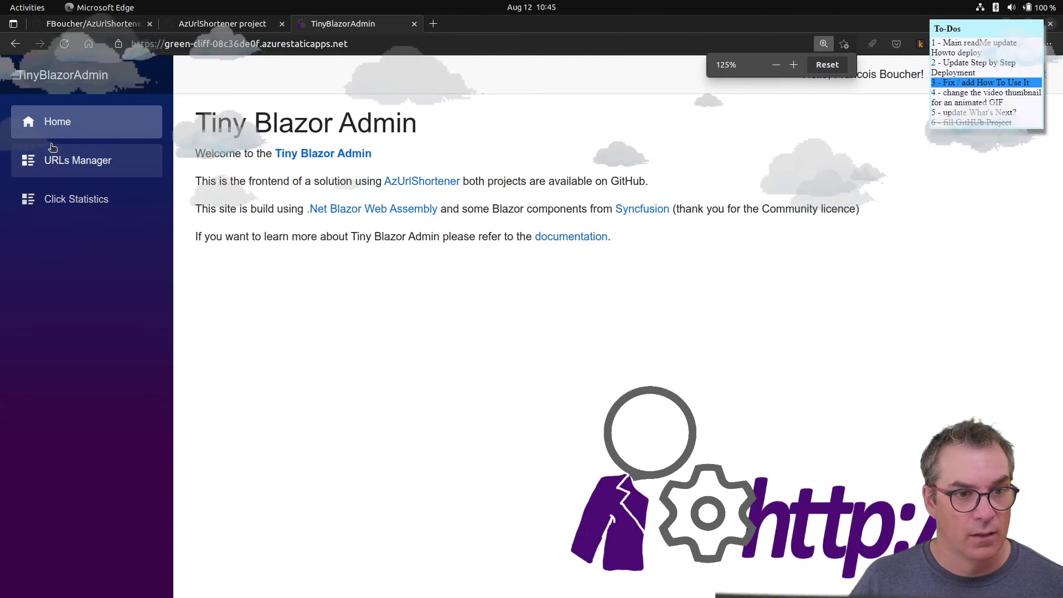
{"action": "left_click", "coordinate": [108, 163]}
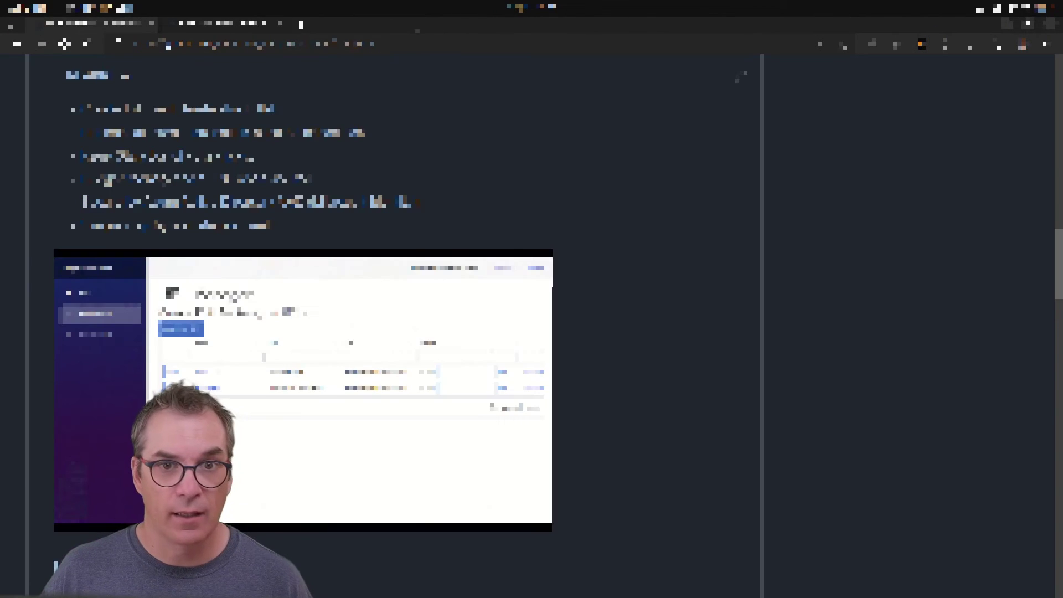
- Open the other Tiny Blazor Admin site from the address suggestions in a new tab
{"action": "key", "text": "ctrl+t"}
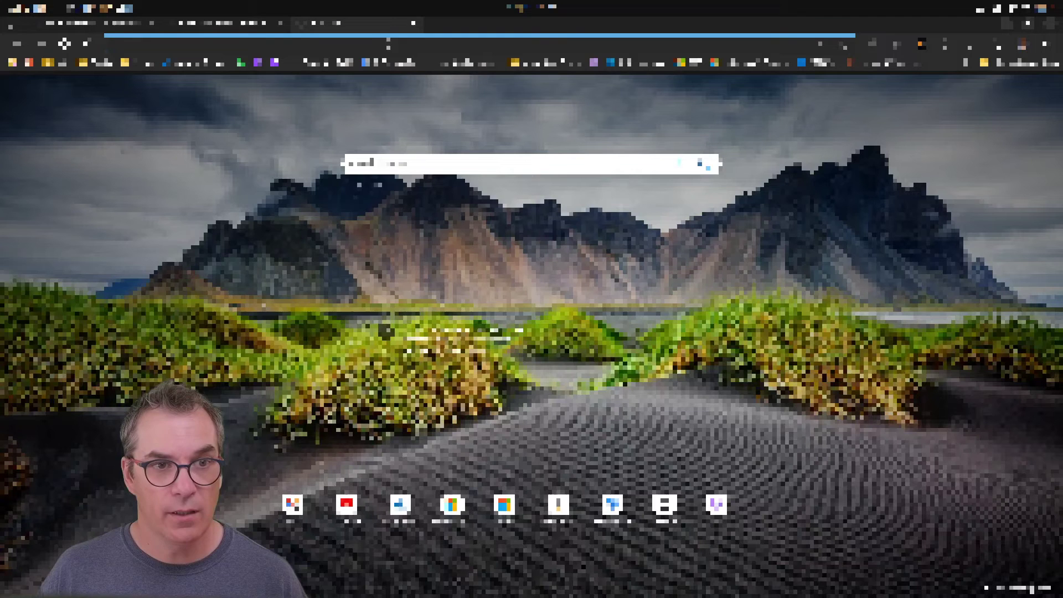
{"action": "type", "text": "you"}
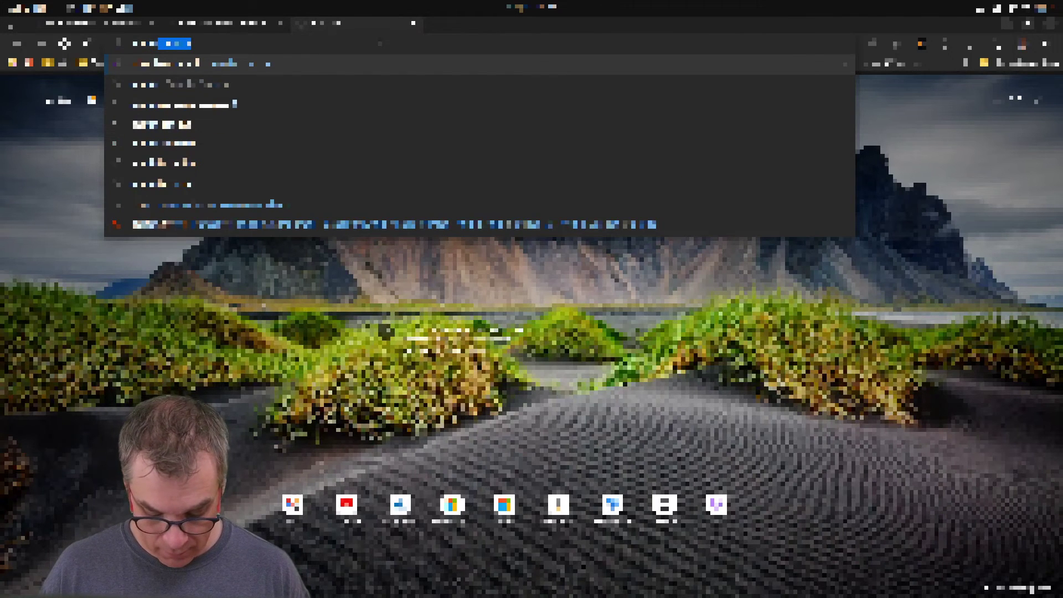
{"action": "type", "text": "t"}
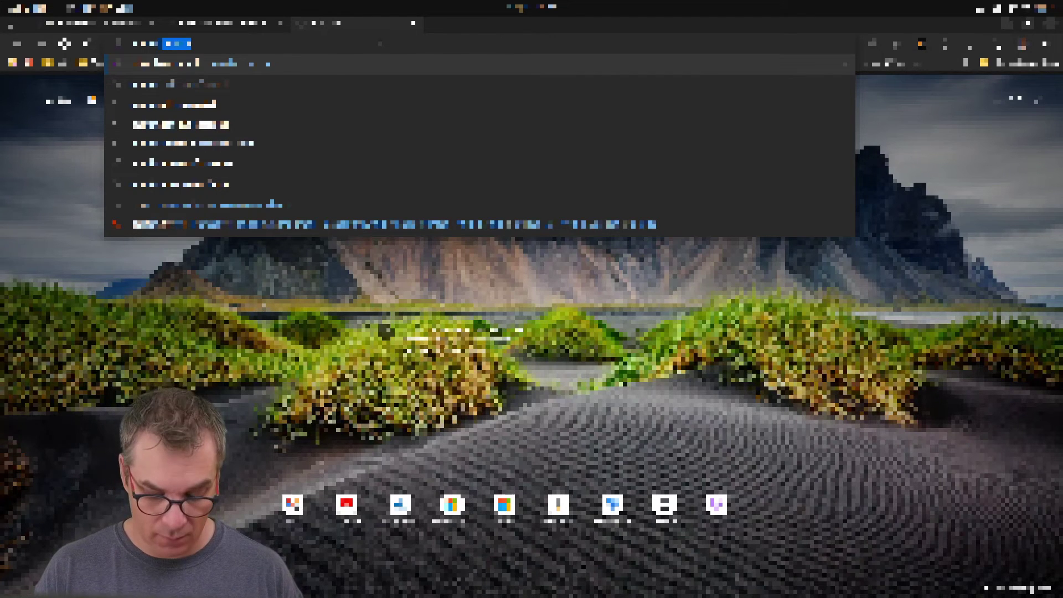
{"action": "type", "text": "er"}
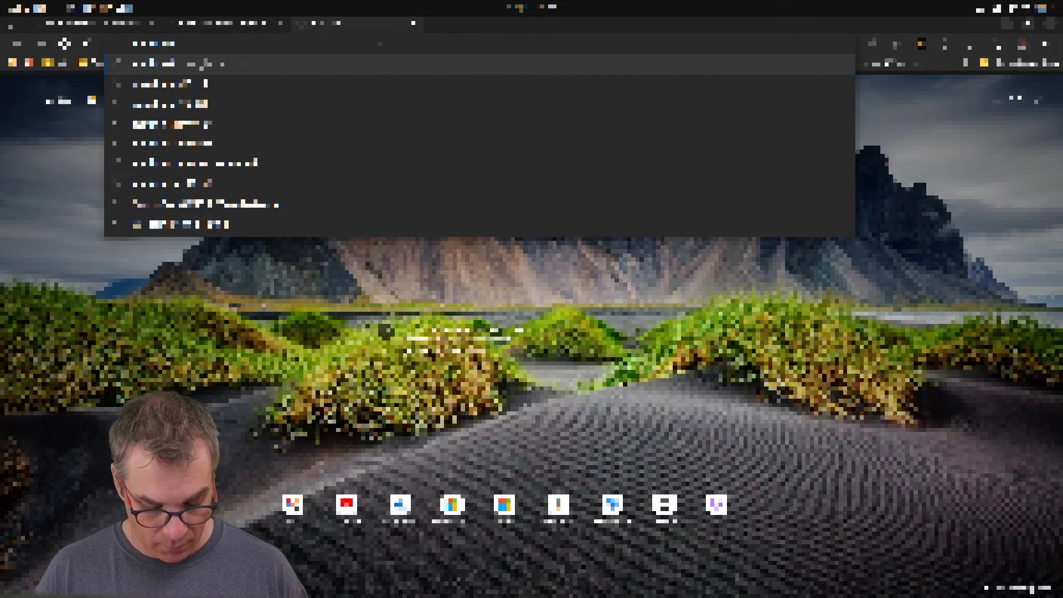
{"action": "type", "text": "s"}
{"action": "key", "text": "Return"}
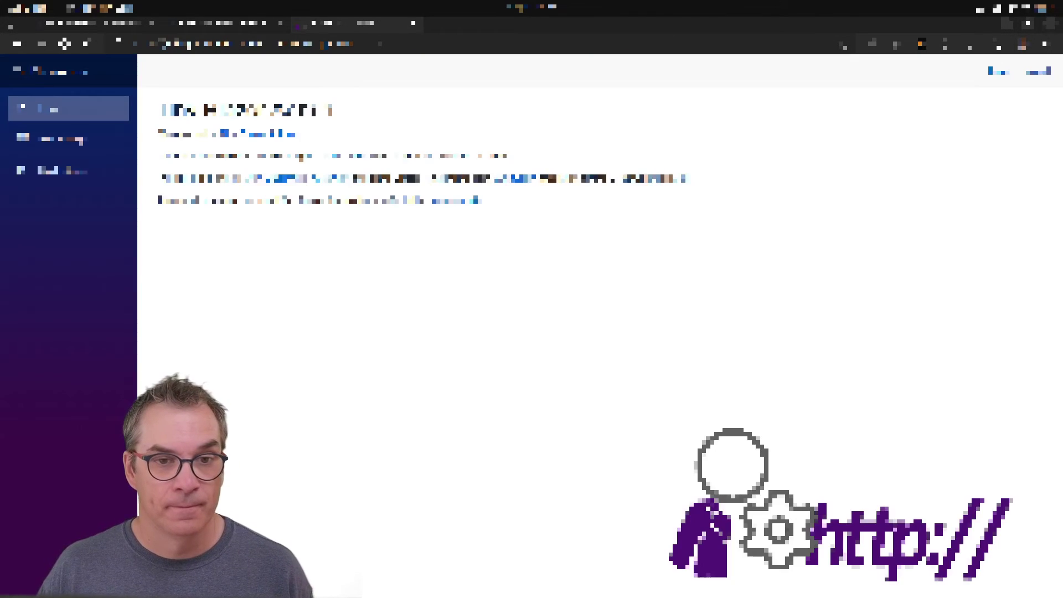
- Log in, open URLs Manager, and zoom the page to 125%
{"action": "left_click", "coordinate": [1001, 73]}
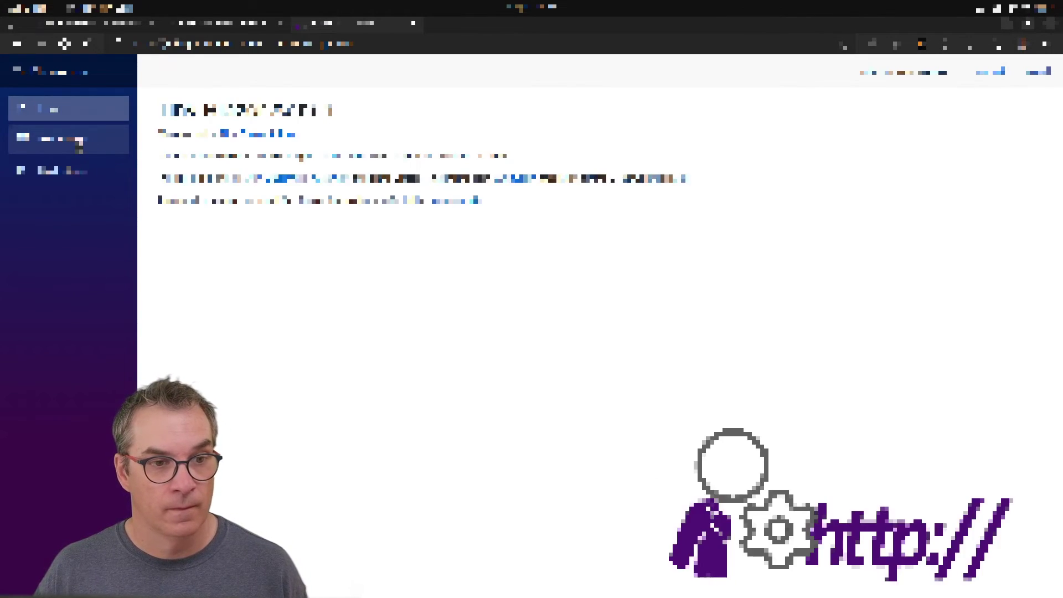
{"action": "left_click", "coordinate": [78, 142]}
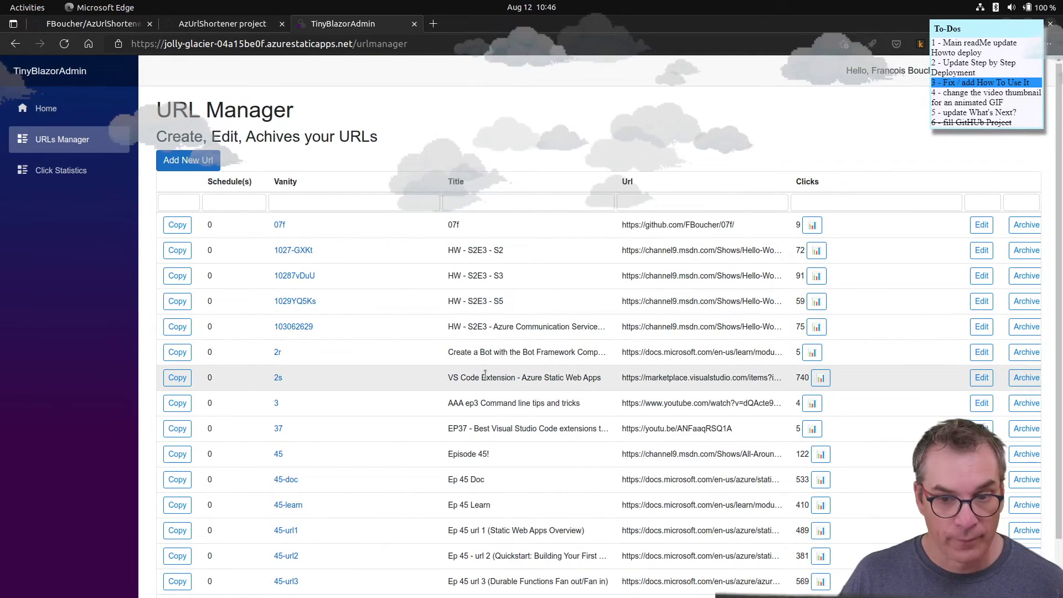
{"action": "key", "text": "ctrl+plus"}
{"action": "key", "text": "ctrl+plus"}
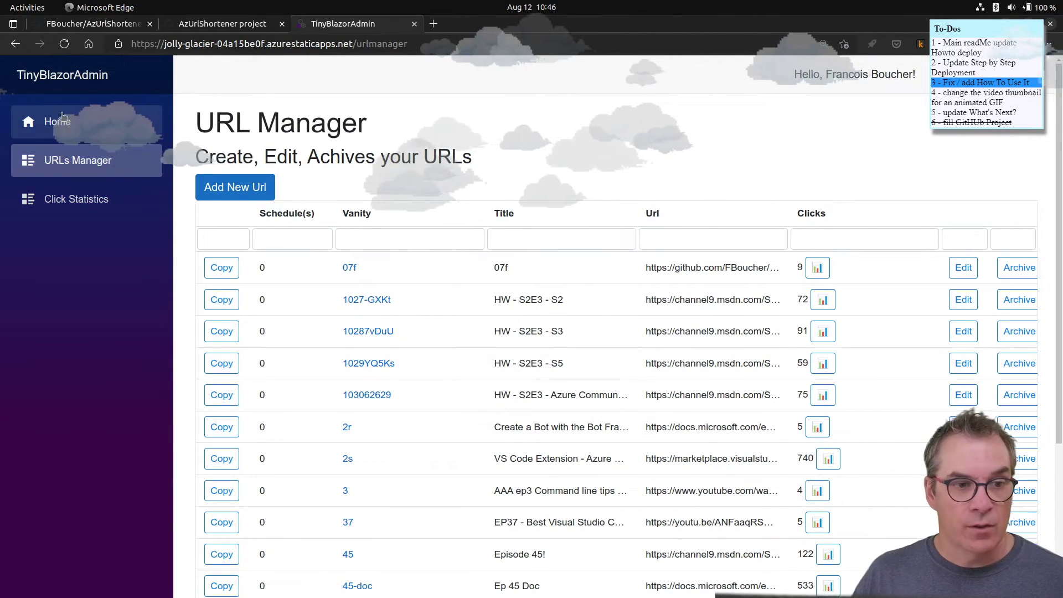
- Reopen the URL Manager list and view the click statistics for 1027-GXKt
{"action": "left_click", "coordinate": [72, 126]}
{"action": "left_click", "coordinate": [81, 164]}
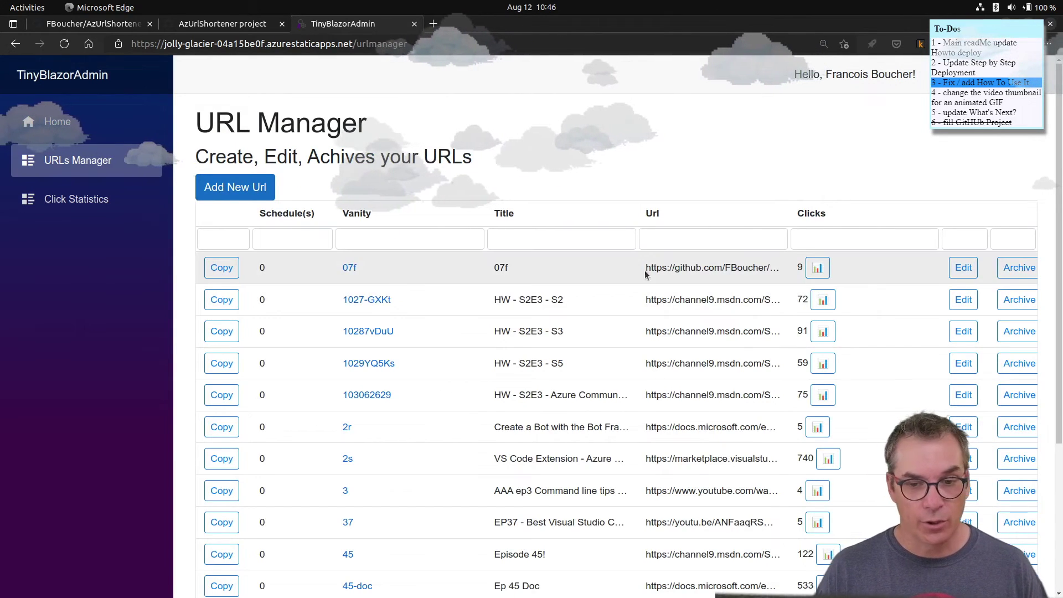
{"action": "scroll", "coordinate": [866, 351], "scroll_direction": "down", "scroll_amount": 2}
{"action": "scroll", "coordinate": [852, 180], "scroll_direction": "up", "scroll_amount": 1}
{"action": "left_click", "coordinate": [819, 215]}
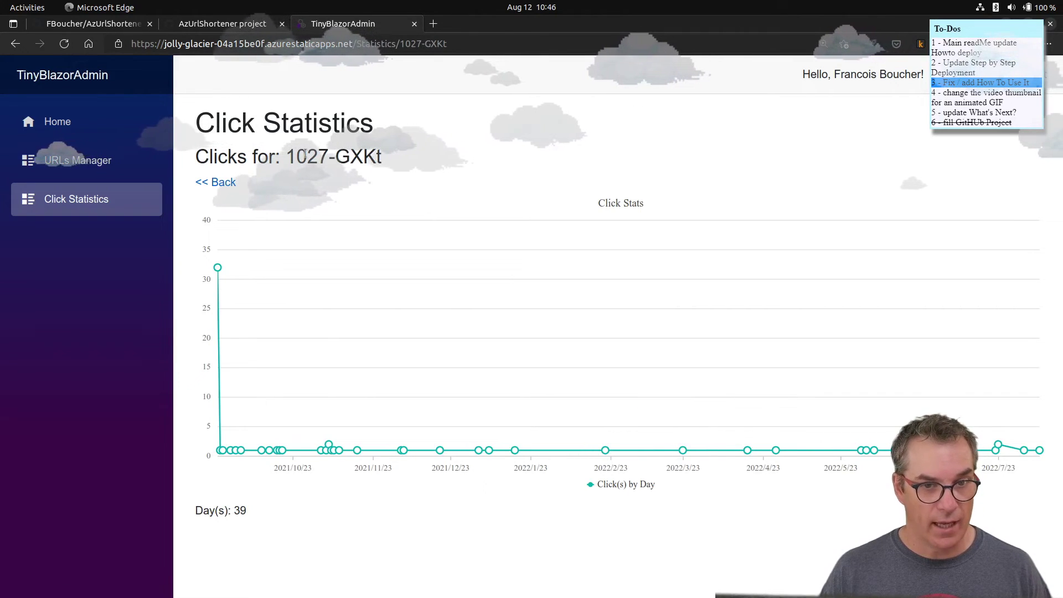
{"action": "left_click_drag", "start_coordinate": [303, 155], "coordinate": [393, 155]}
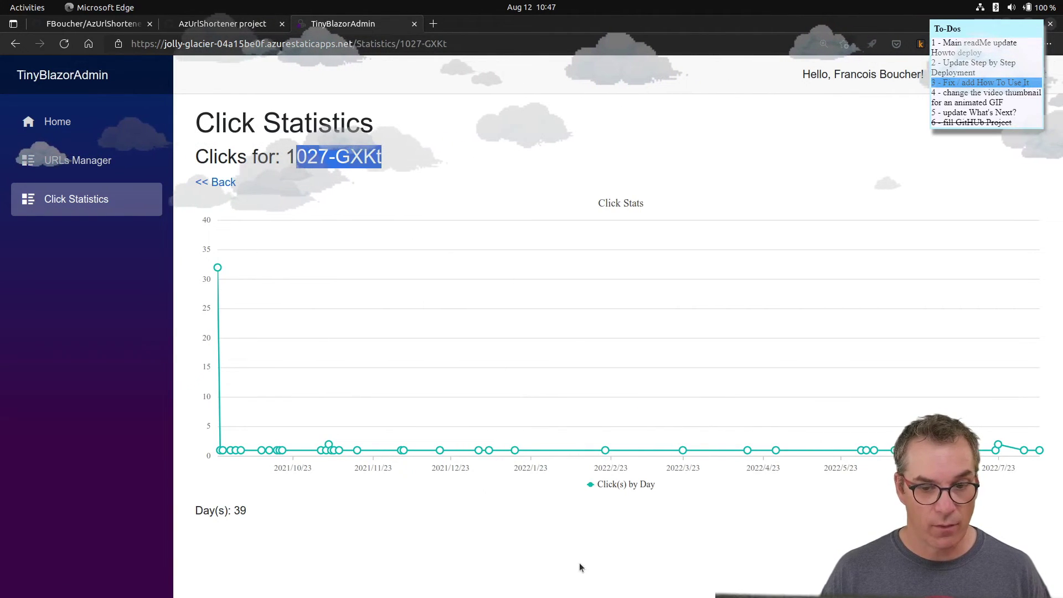
- Return to the list, copy the 07f short URL, and start editing HW - S2E3 - S2
{"action": "left_click", "coordinate": [216, 183]}
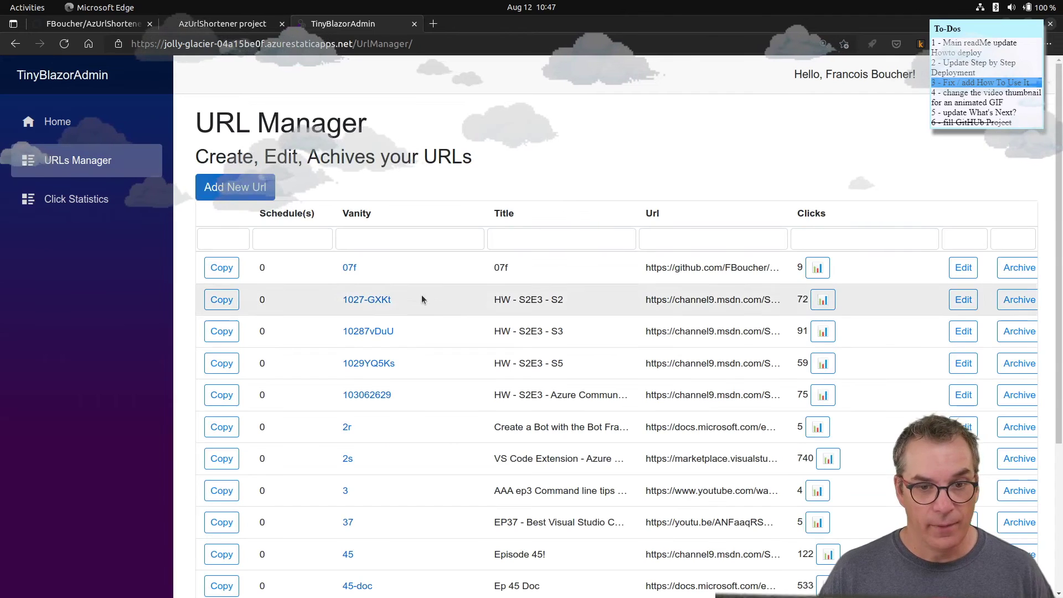
{"action": "left_click", "coordinate": [236, 272]}
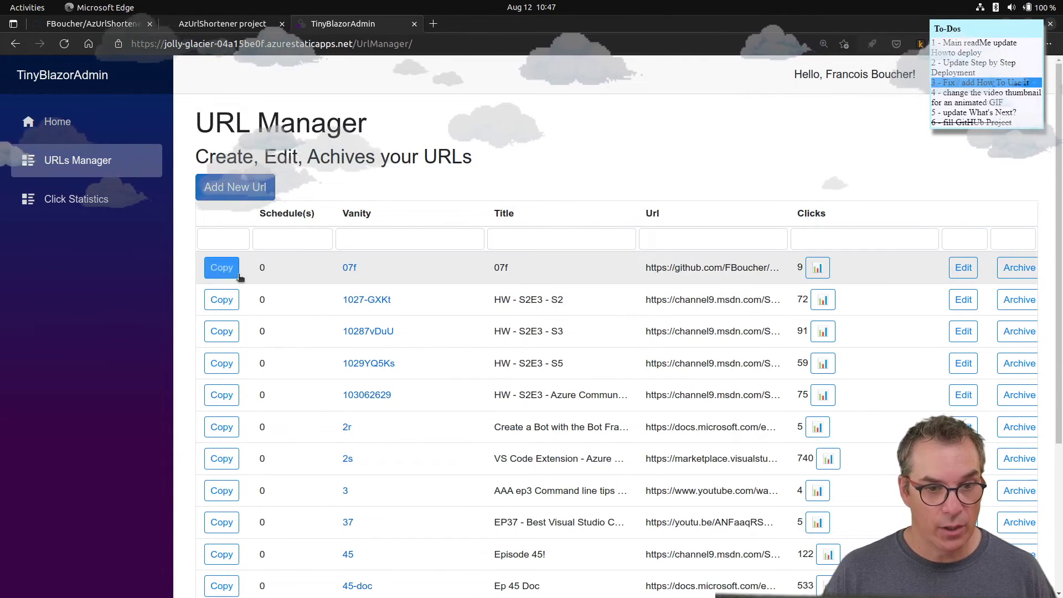
{"action": "left_click", "coordinate": [963, 302]}
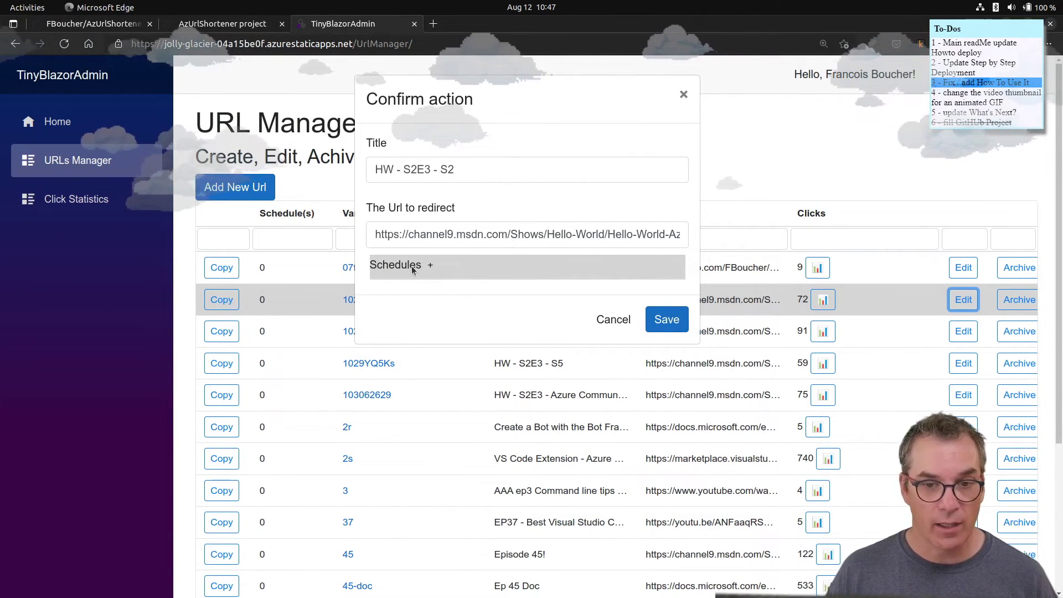
{"action": "left_click", "coordinate": [612, 320]}
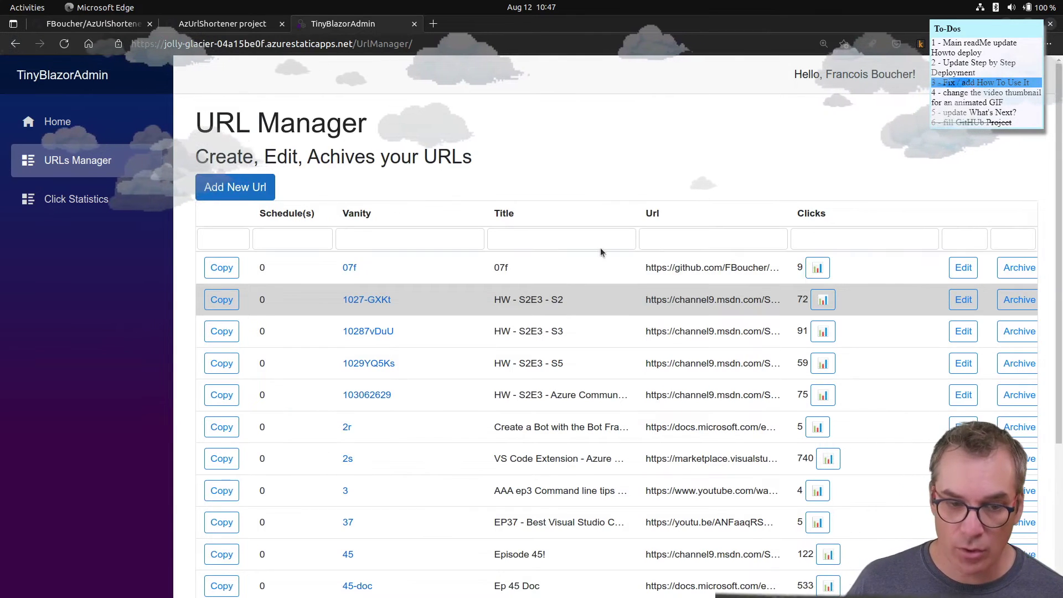
- Scroll the URL Manager table and copy the 2r entry's short URL
{"action": "scroll", "coordinate": [602, 250], "scroll_direction": "down", "scroll_amount": 2}
{"action": "scroll", "coordinate": [597, 258], "scroll_direction": "down", "scroll_amount": 2}
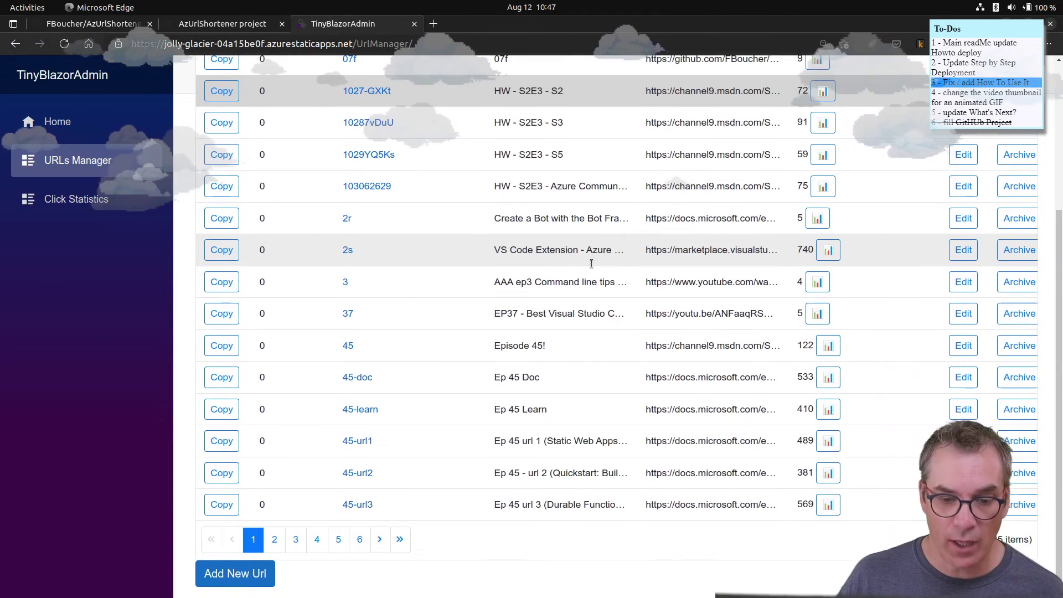
{"action": "scroll", "coordinate": [566, 255], "scroll_direction": "up", "scroll_amount": 4}
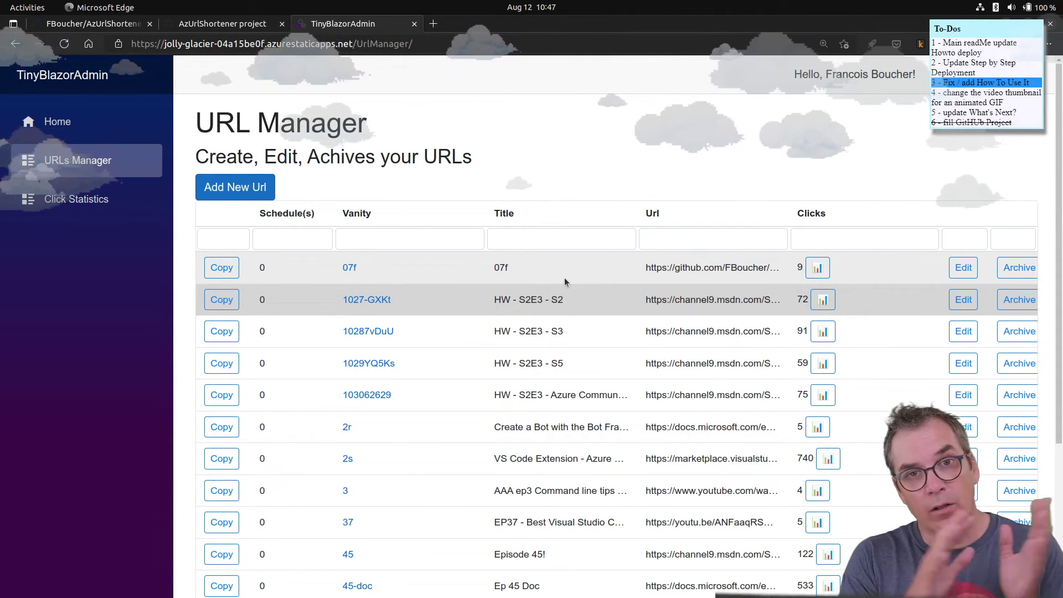
{"action": "scroll", "coordinate": [563, 278], "scroll_direction": "down", "scroll_amount": 3}
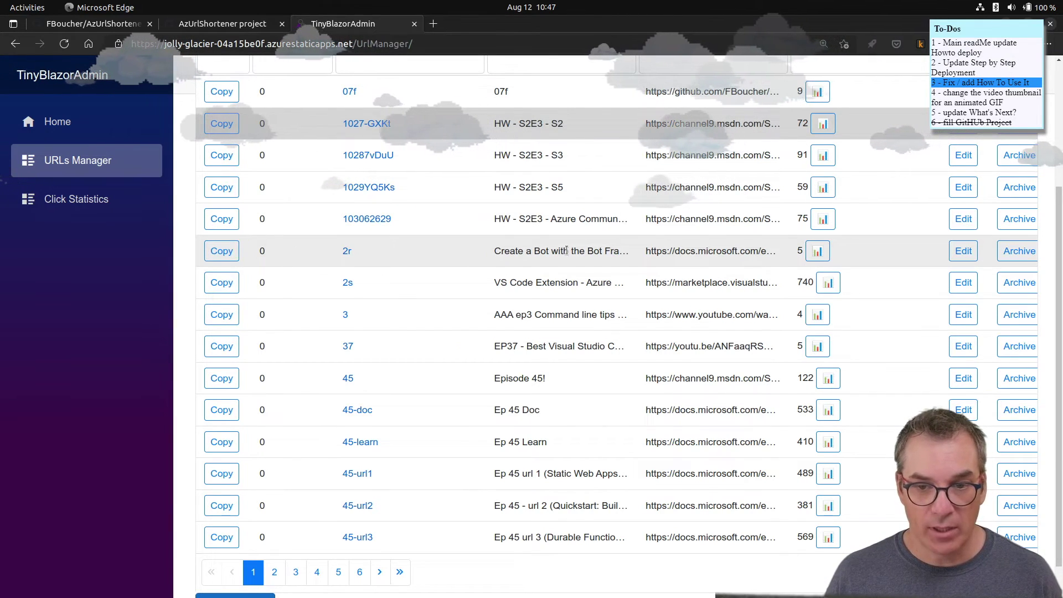
{"action": "left_click", "coordinate": [220, 258]}
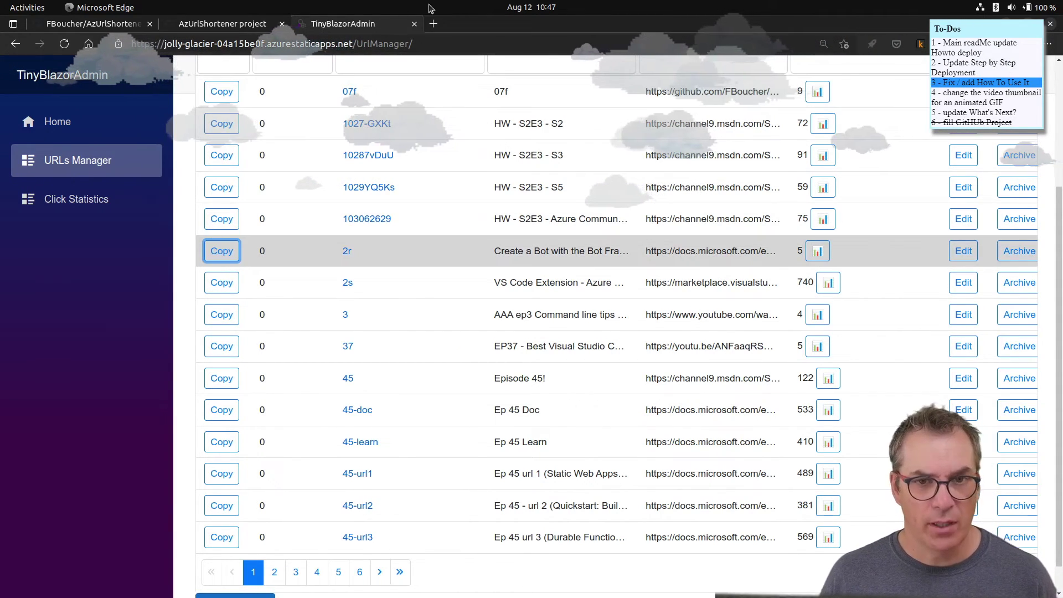
- Paste the 2r short link into a new tab, discard it, and open Click Statistics
{"action": "left_click", "coordinate": [432, 25]}
{"action": "key", "text": "ctrl+v"}
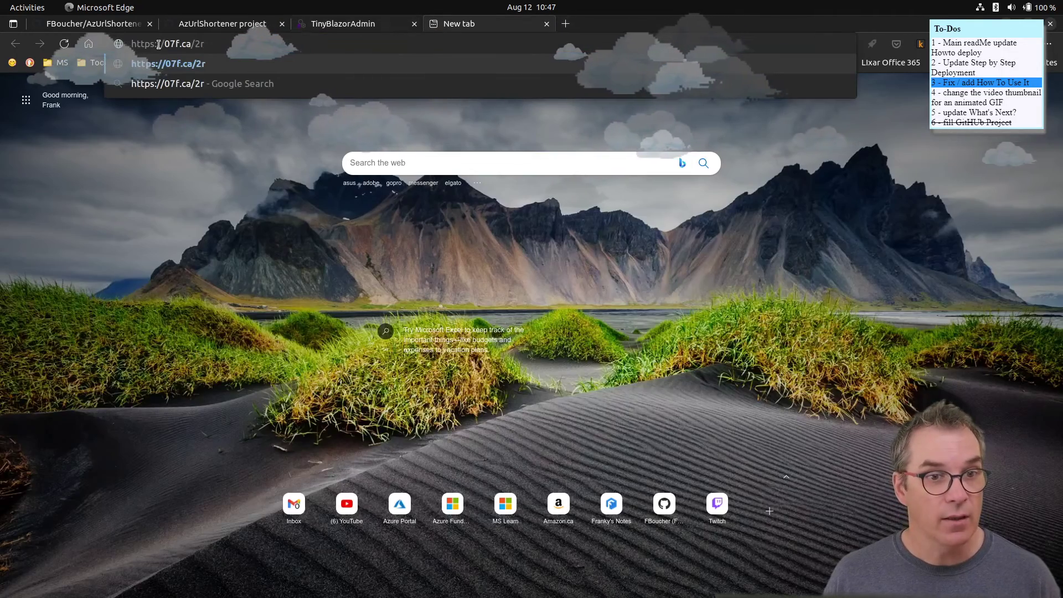
{"action": "key", "text": "BackSpace"}
{"action": "key", "text": "BackSpace"}
{"action": "key", "text": "BackSpace"}
{"action": "key", "text": "BackSpace"}
{"action": "key", "text": "BackSpace"}
{"action": "key", "text": "BackSpace"}
{"action": "key", "text": "BackSpace"}
{"action": "key", "text": "BackSpace"}
{"action": "key", "text": "BackSpace"}
{"action": "key", "text": "BackSpace"}
{"action": "key", "text": "BackSpace"}
{"action": "key", "text": "BackSpace"}
{"action": "key", "text": "BackSpace"}
{"action": "key", "text": "BackSpace"}
{"action": "key", "text": "BackSpace"}
{"action": "key", "text": "BackSpace"}
{"action": "key", "text": "BackSpace"}
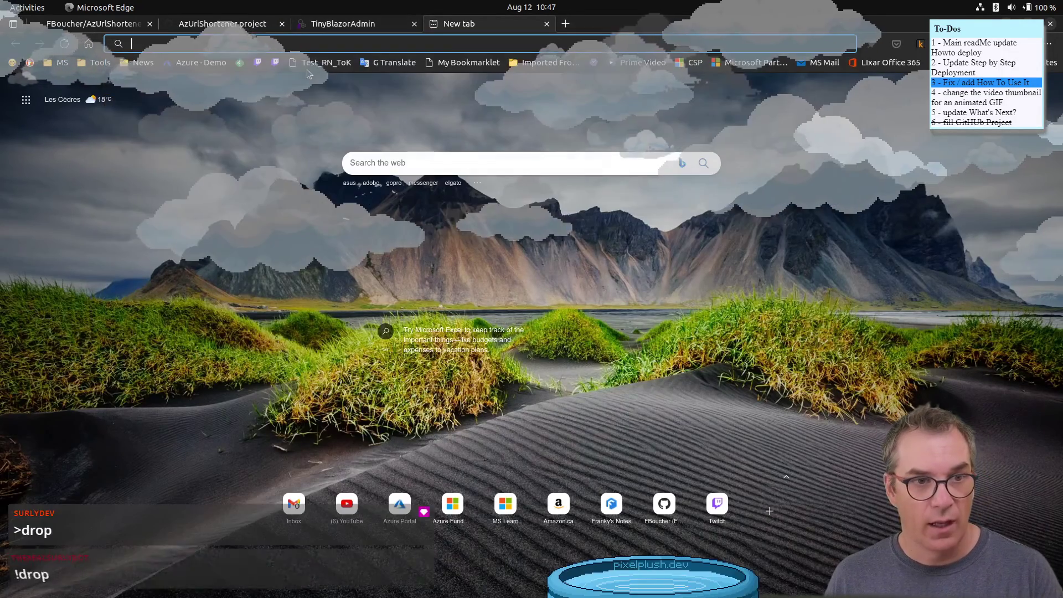
{"action": "key", "text": "ctrl+w"}
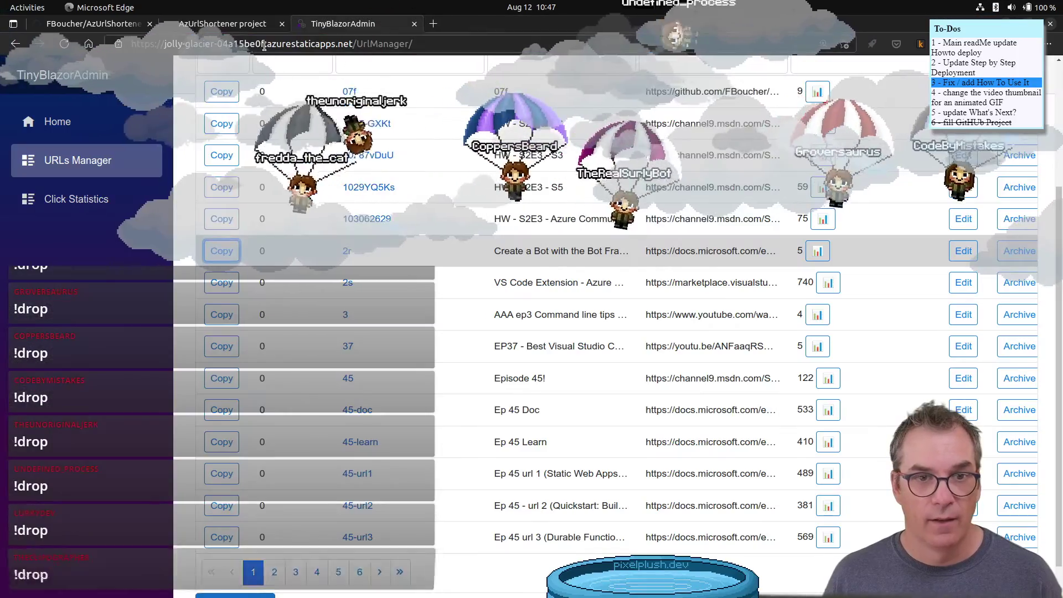
{"action": "left_click", "coordinate": [76, 199]}
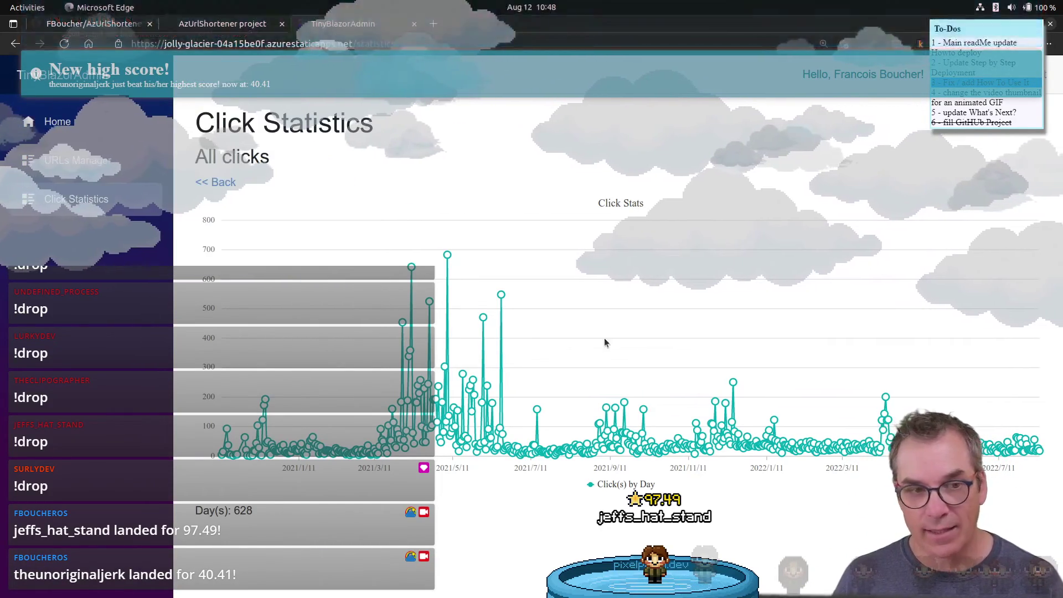
- Go to the admin Home page, then close the TinyBlazorAdmin tab to reveal issue #403
{"action": "left_click", "coordinate": [150, 122]}
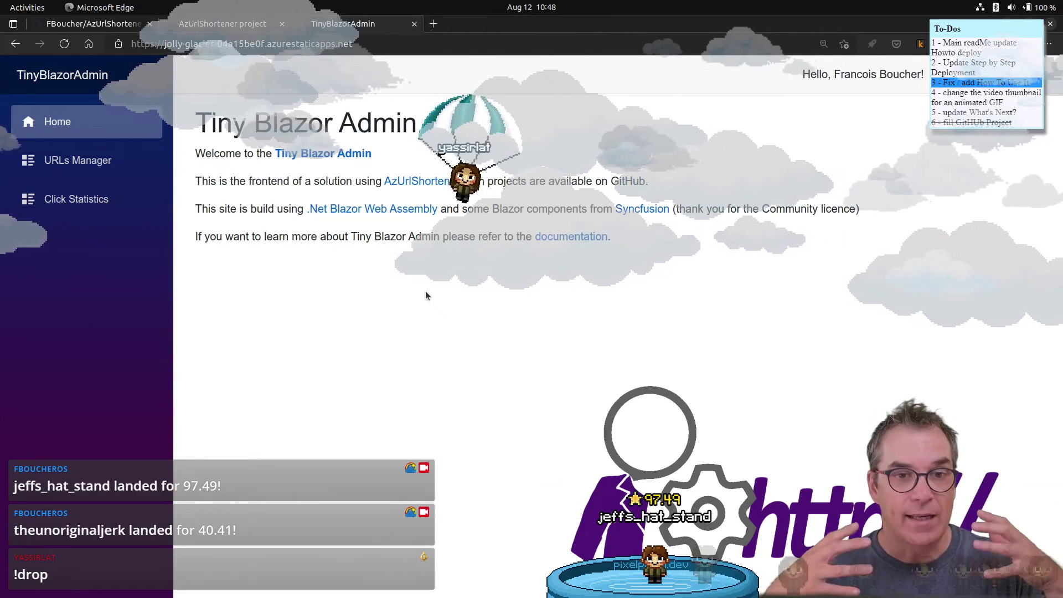
{"action": "left_click", "coordinate": [414, 23]}
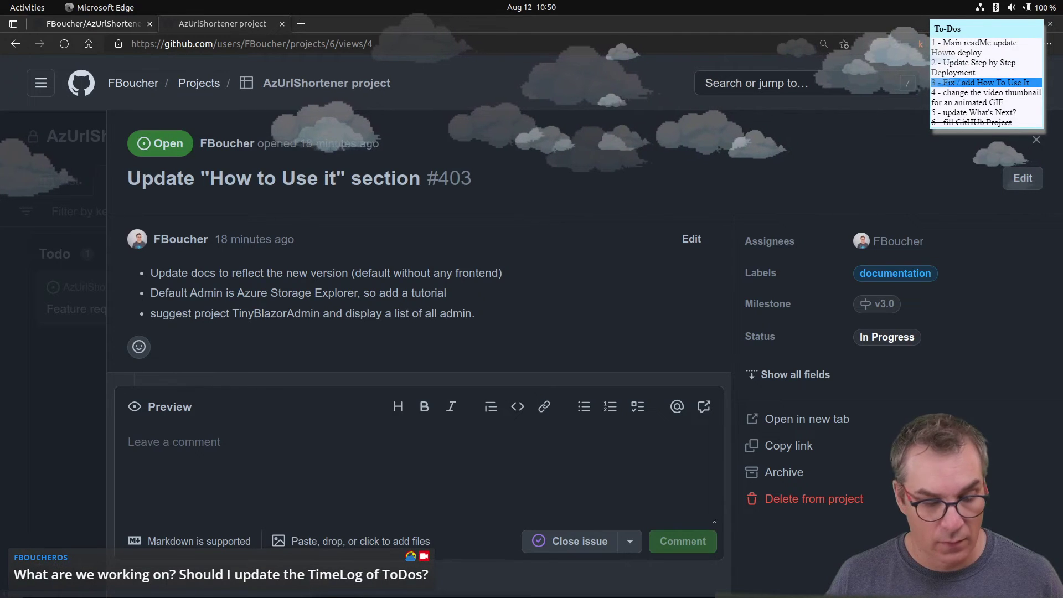
{"action": "mouse_move", "coordinate": [494, 574]}
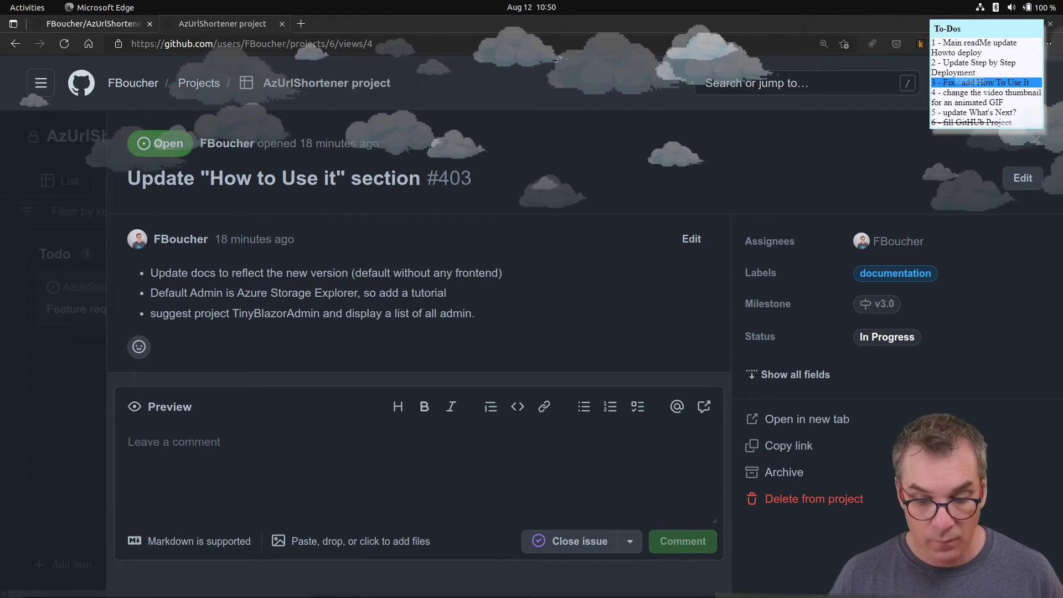
{"action": "mouse_move", "coordinate": [697, 583]}
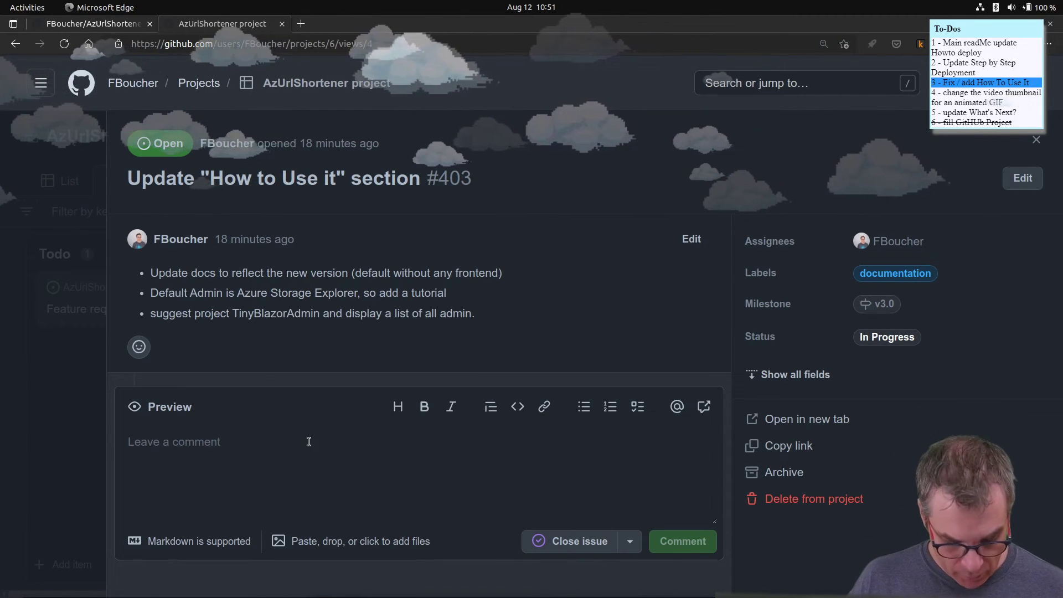
- Close issue #403's side panel and switch to README.md in Visual Studio Code
{"action": "left_click", "coordinate": [61, 480]}
{"action": "key", "text": "alt+Tab"}
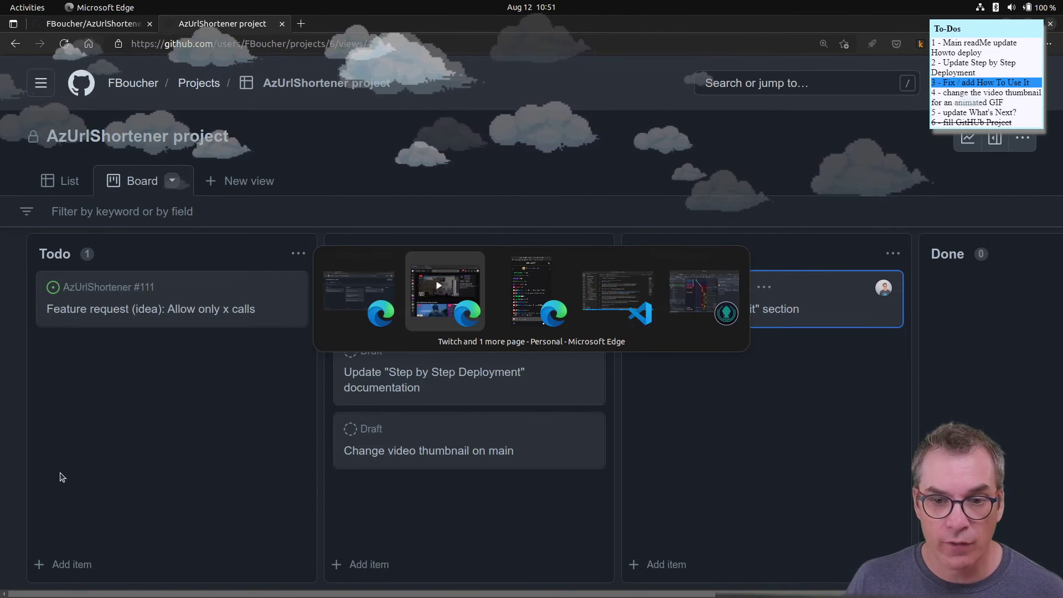
{"action": "key", "text": "alt+Tab"}
{"action": "key", "text": "alt+Tab"}
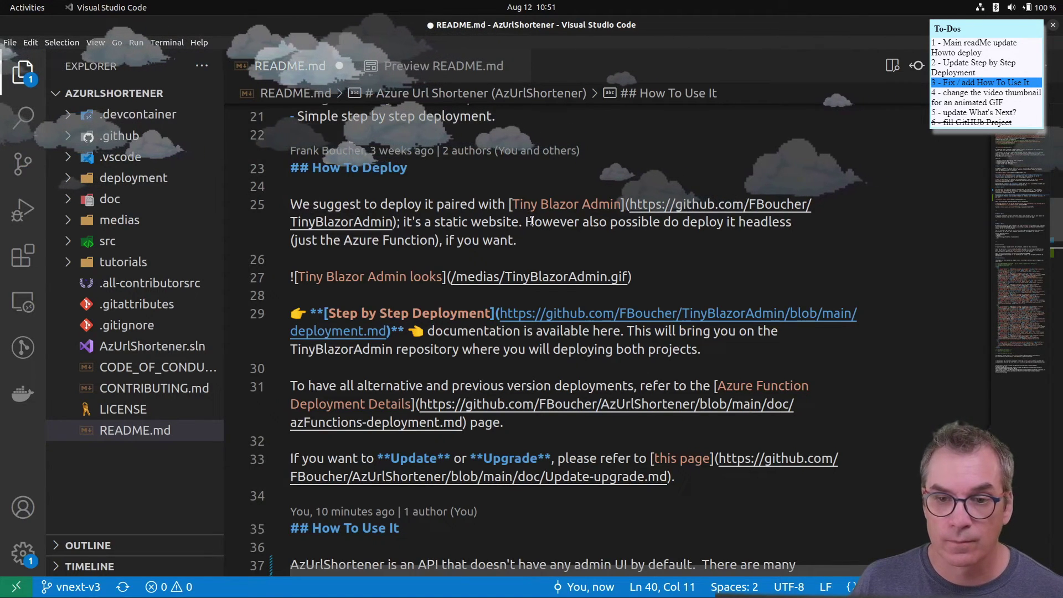
{"action": "left_click", "coordinate": [528, 222]}
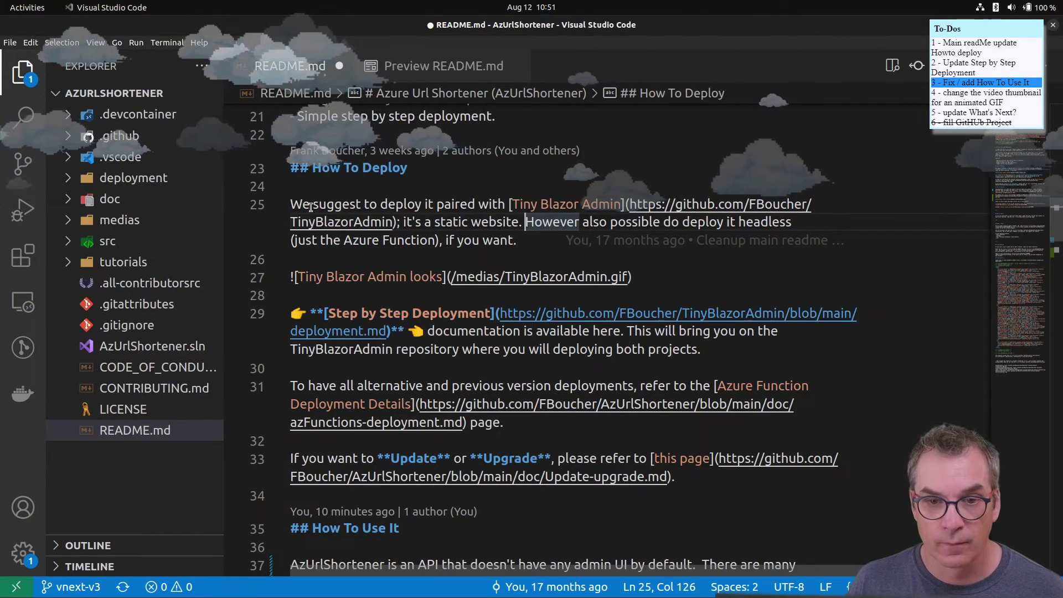
{"action": "scroll", "coordinate": [310, 207], "scroll_direction": "up", "scroll_amount": 3}
{"action": "scroll", "coordinate": [311, 207], "scroll_direction": "down", "scroll_amount": 5}
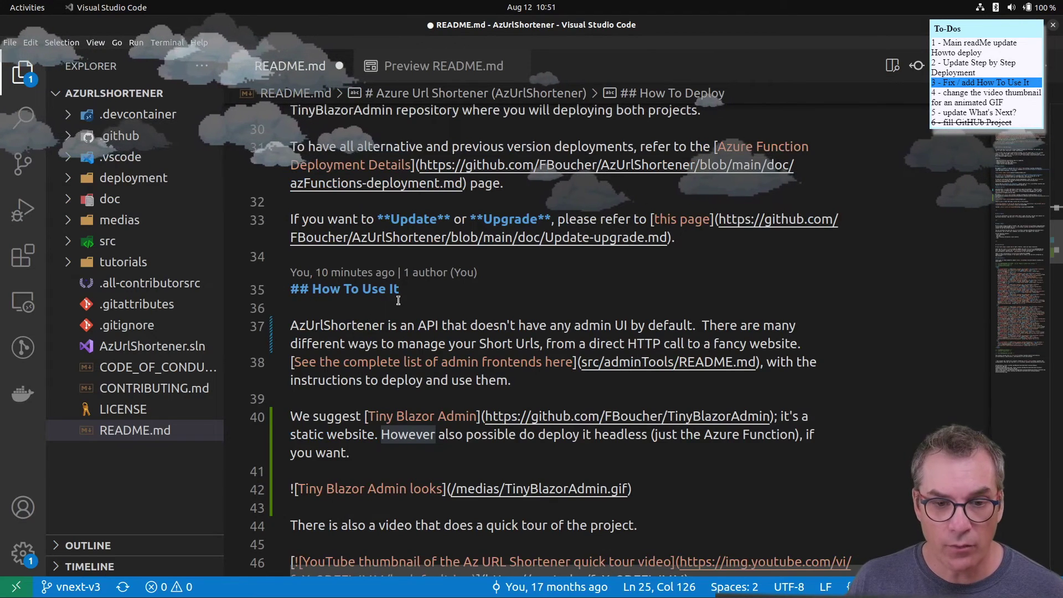
{"action": "scroll", "coordinate": [355, 304], "scroll_direction": "down", "scroll_amount": 1}
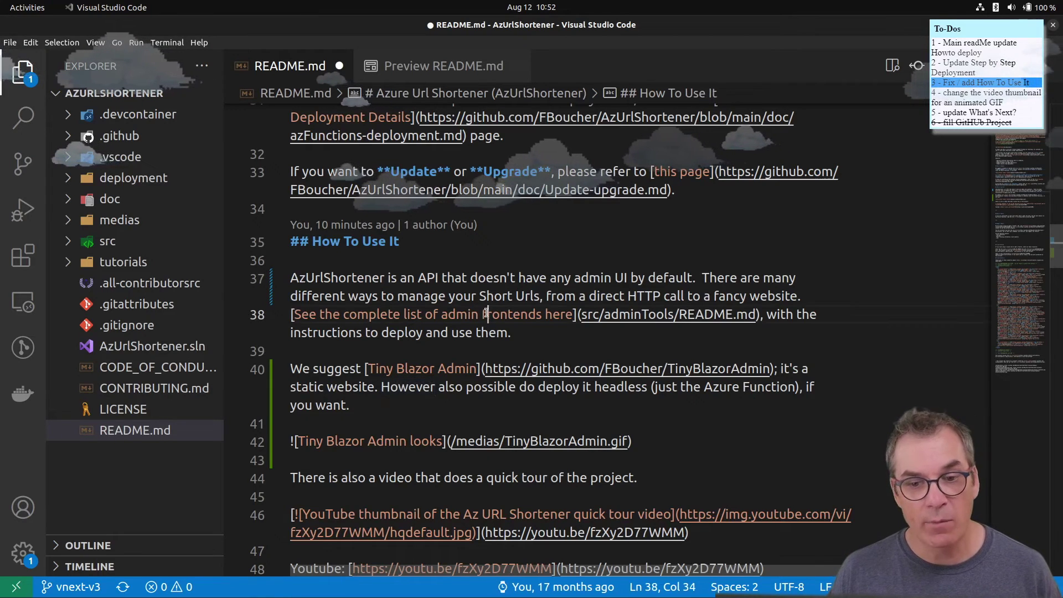
- Change 'frontends' to 'tools' in the line 38 link text, then select part of line 40
{"action": "left_click_drag", "start_coordinate": [485, 314], "coordinate": [574, 314]}
{"action": "key", "text": "BackSpace"}
{"action": "key", "text": "BackSpace"}
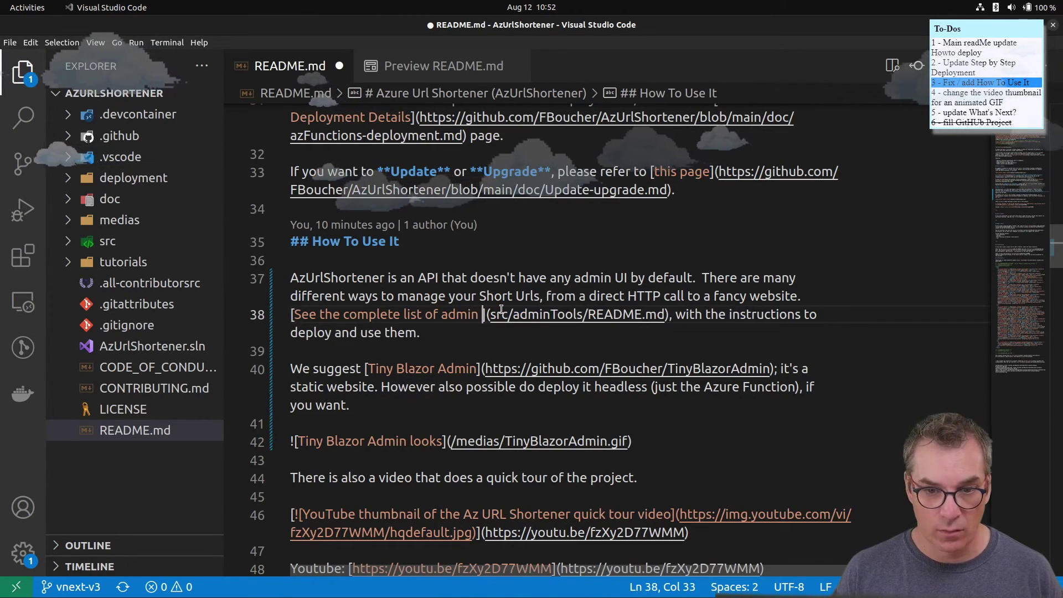
{"action": "key", "text": "ctrl+z"}
{"action": "key", "text": "ctrl+z"}
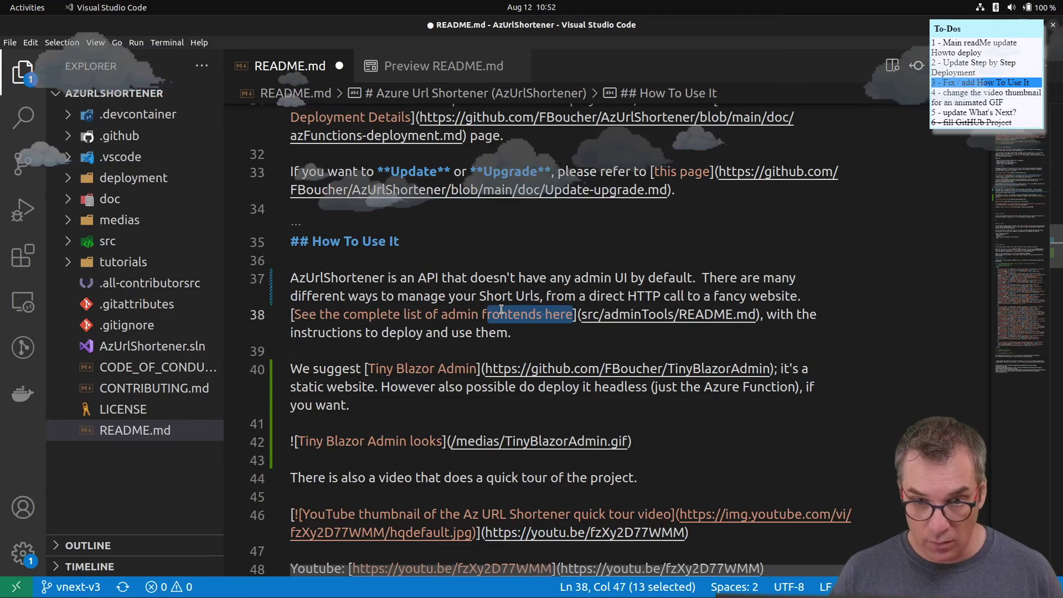
{"action": "double_click", "coordinate": [512, 314]}
{"action": "type", "text": "tools"}
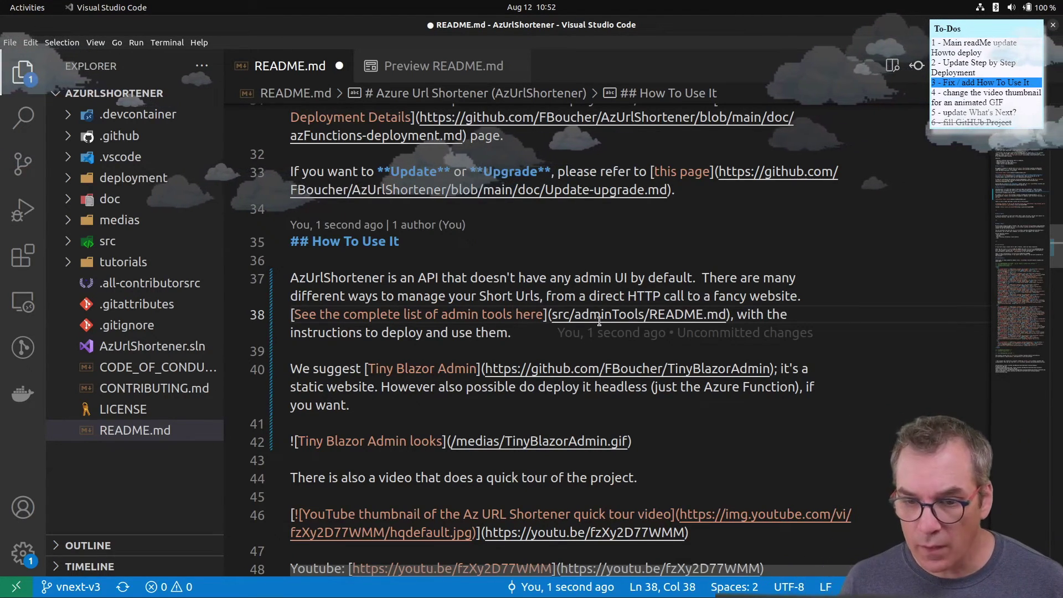
{"action": "left_click_drag", "start_coordinate": [558, 314], "coordinate": [730, 325]}
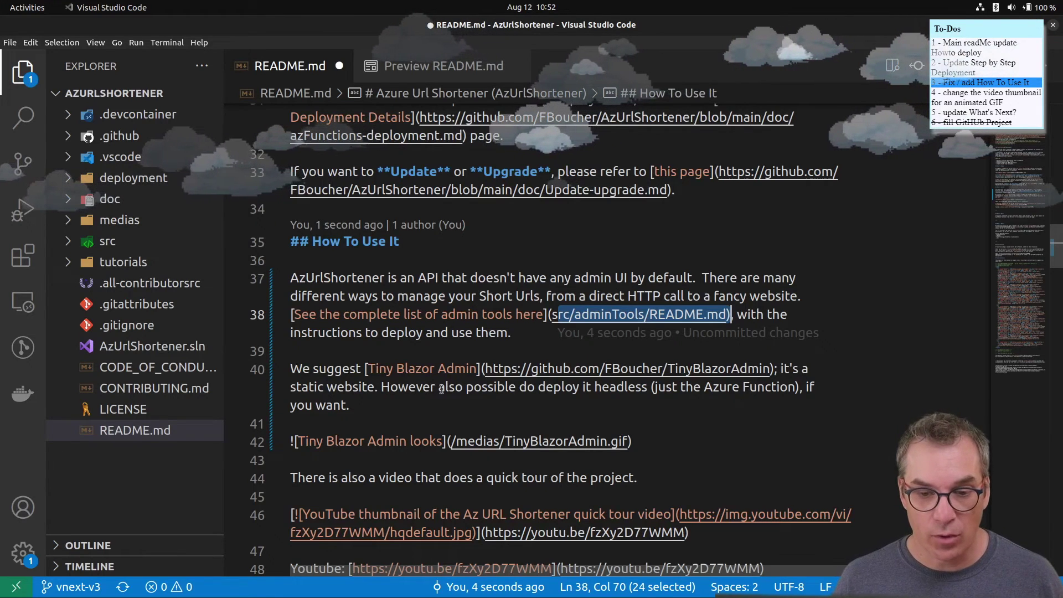
{"action": "left_click", "coordinate": [521, 388]}
{"action": "left_click_drag", "start_coordinate": [520, 387], "coordinate": [851, 382]}
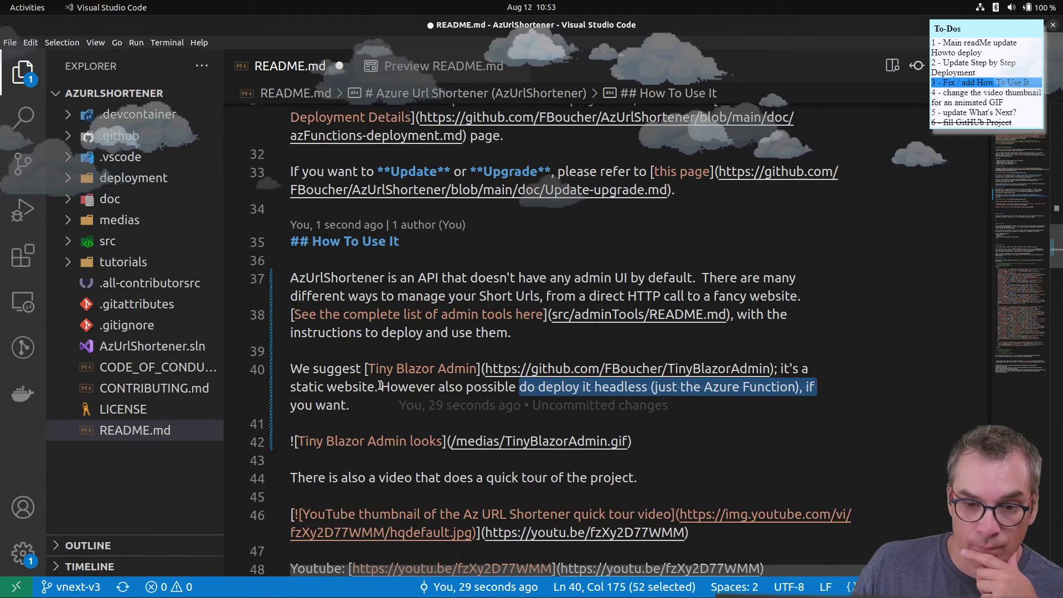
{"action": "left_click_drag", "start_coordinate": [407, 386], "coordinate": [408, 406]}
{"action": "key", "text": "BackSpace"}
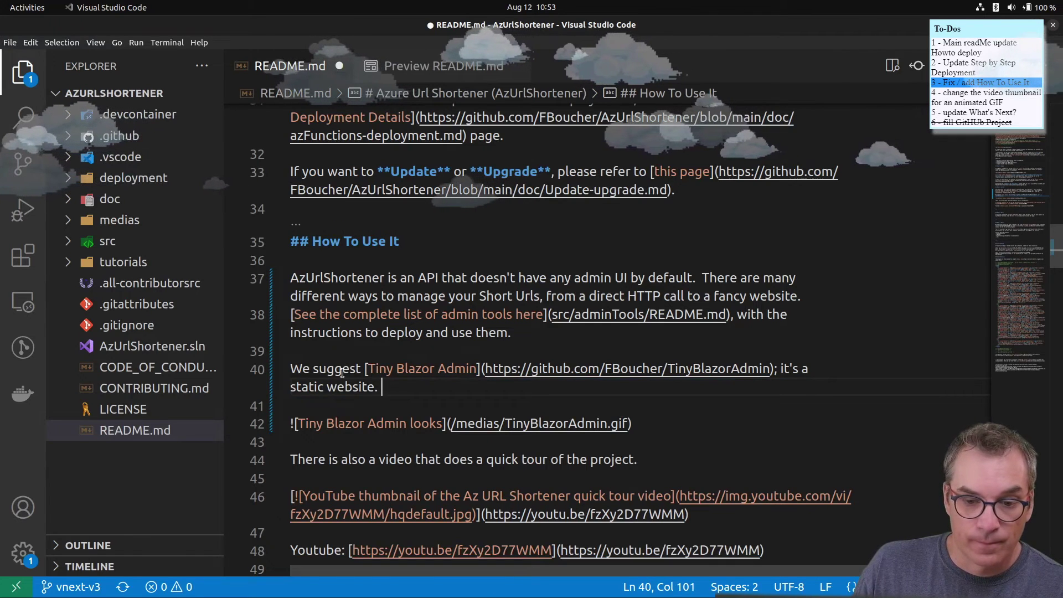
{"action": "scroll", "coordinate": [382, 446], "scroll_direction": "up", "scroll_amount": 1}
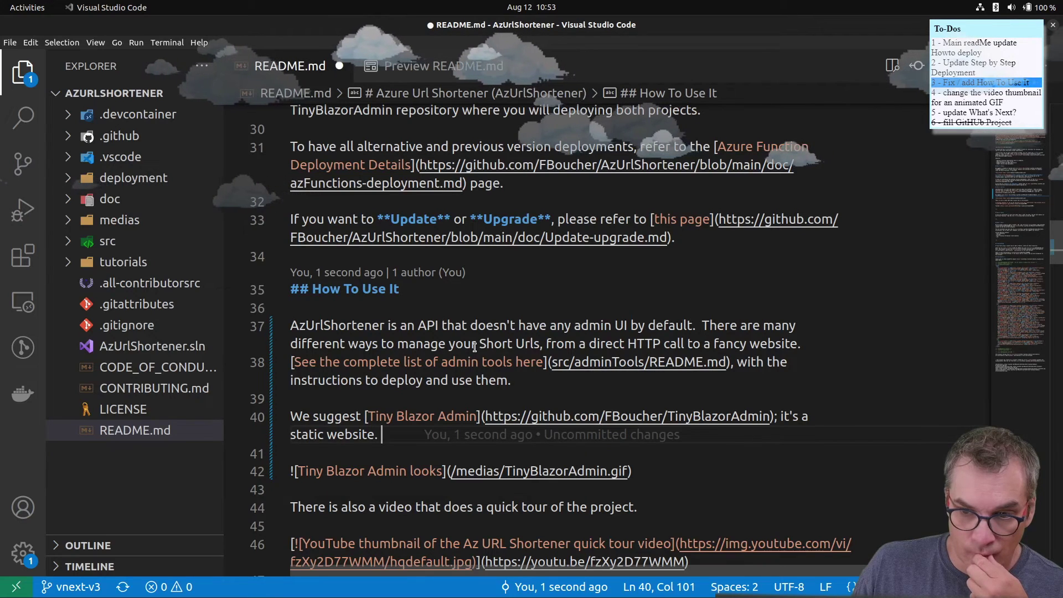
{"action": "left_click_drag", "start_coordinate": [697, 326], "coordinate": [701, 325]}
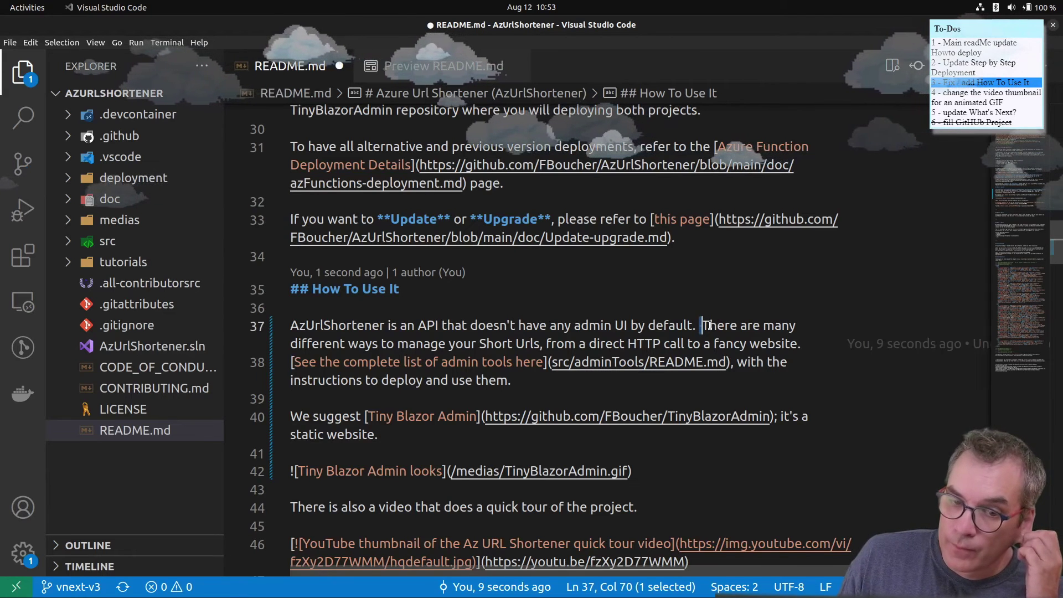
{"action": "left_click", "coordinate": [665, 468]}
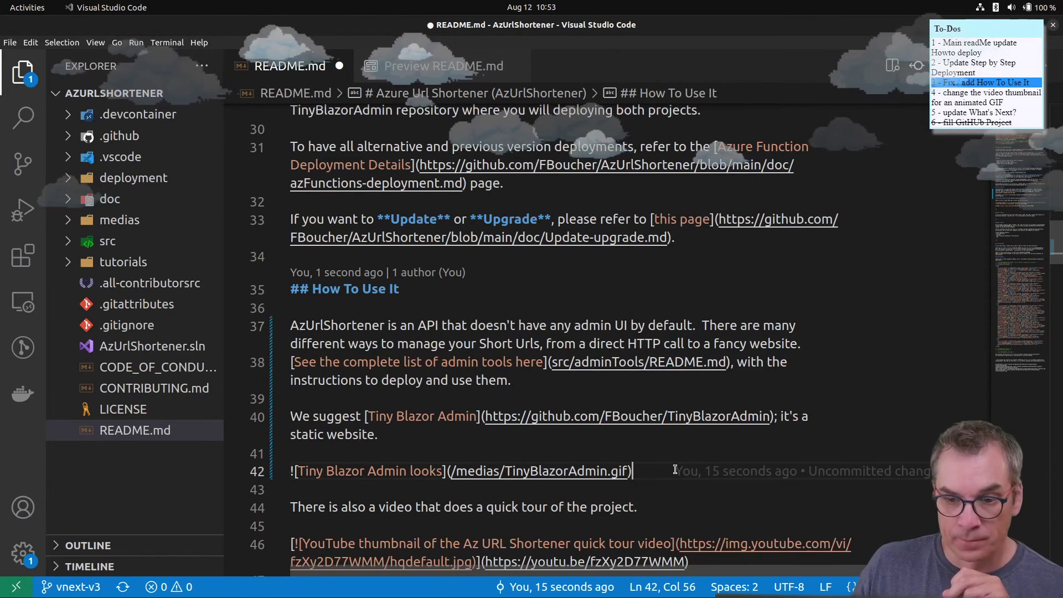
- On new line 44, write 'without any specific Admin tool, we recommand Azure Storage Explorer.'
{"action": "key", "text": "Return"}
{"action": "key", "text": "Return"}
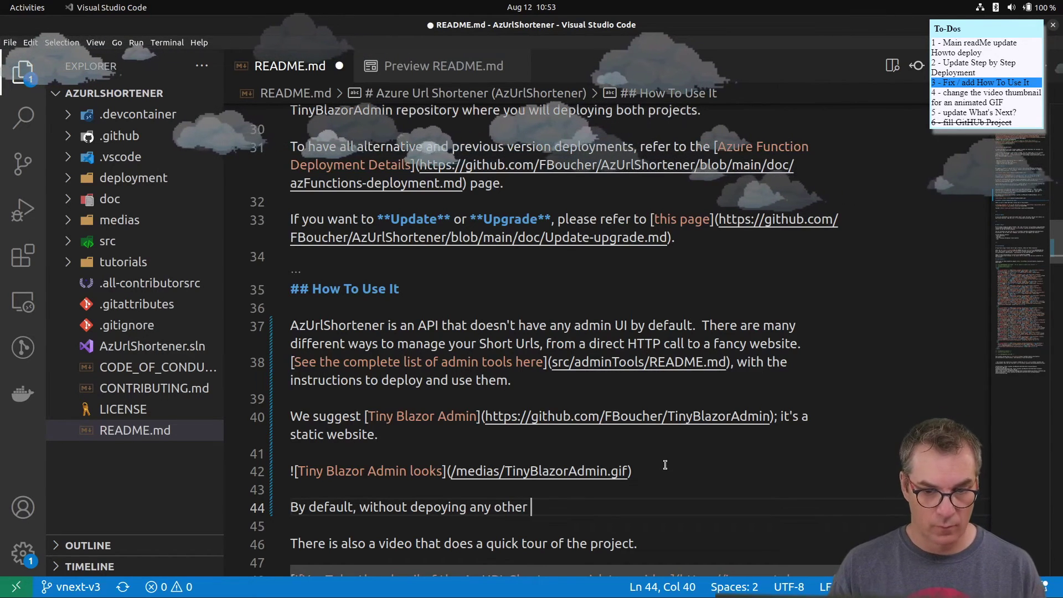
{"action": "key", "text": "BackSpace"}
{"action": "key", "text": "BackSpace"}
{"action": "key", "text": "BackSpace"}
{"action": "key", "text": "BackSpace"}
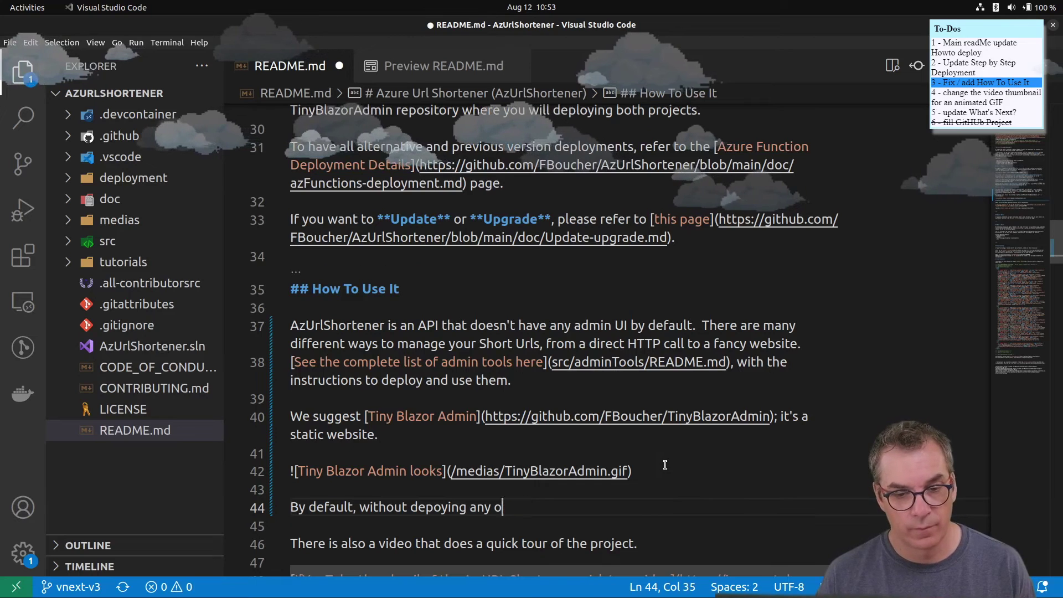
{"action": "key", "text": "BackSpace"}
{"action": "key", "text": "BackSpace"}
{"action": "key", "text": "BackSpace"}
{"action": "key", "text": "BackSpace"}
{"action": "key", "text": "BackSpace"}
{"action": "key", "text": "BackSpace"}
{"action": "key", "text": "BackSpace"}
{"action": "key", "text": "BackSpace"}
{"action": "key", "text": "BackSpace"}
{"action": "key", "text": "BackSpace"}
{"action": "key", "text": "BackSpace"}
{"action": "key", "text": "BackSpace"}
{"action": "key", "text": "BackSpace"}
{"action": "key", "text": "BackSpace"}
{"action": "key", "text": "BackSpace"}
{"action": "key", "text": "BackSpace"}
{"action": "key", "text": "BackSpace"}
{"action": "key", "text": "BackSpace"}
{"action": "key", "text": "BackSpace"}
{"action": "key", "text": "BackSpace"}
{"action": "key", "text": "BackSpace"}
{"action": "key", "text": "BackSpace"}
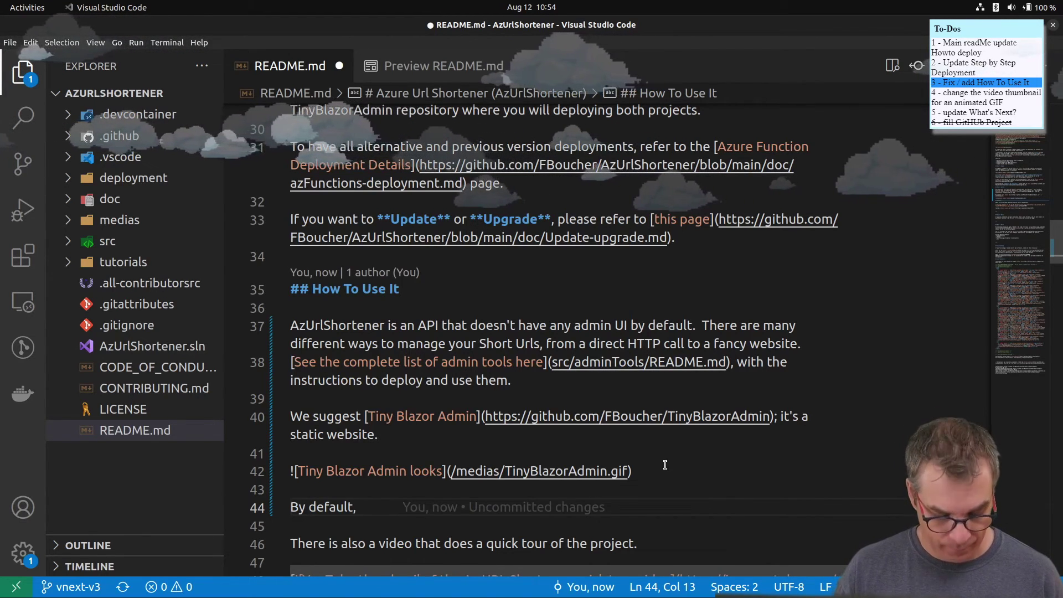
{"action": "type", "text": "withou"}
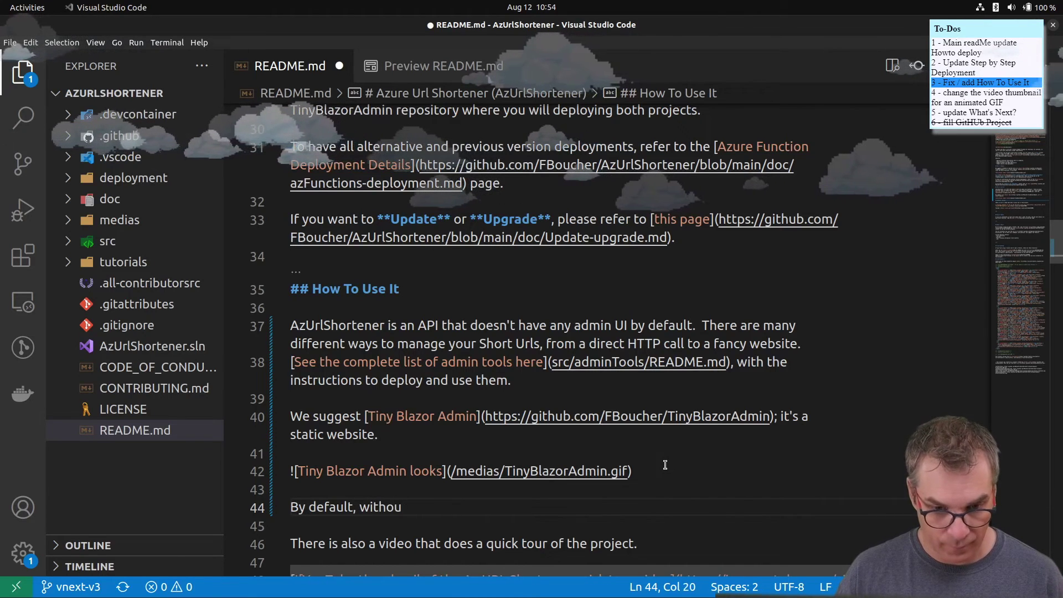
{"action": "type", "text": "t any "}
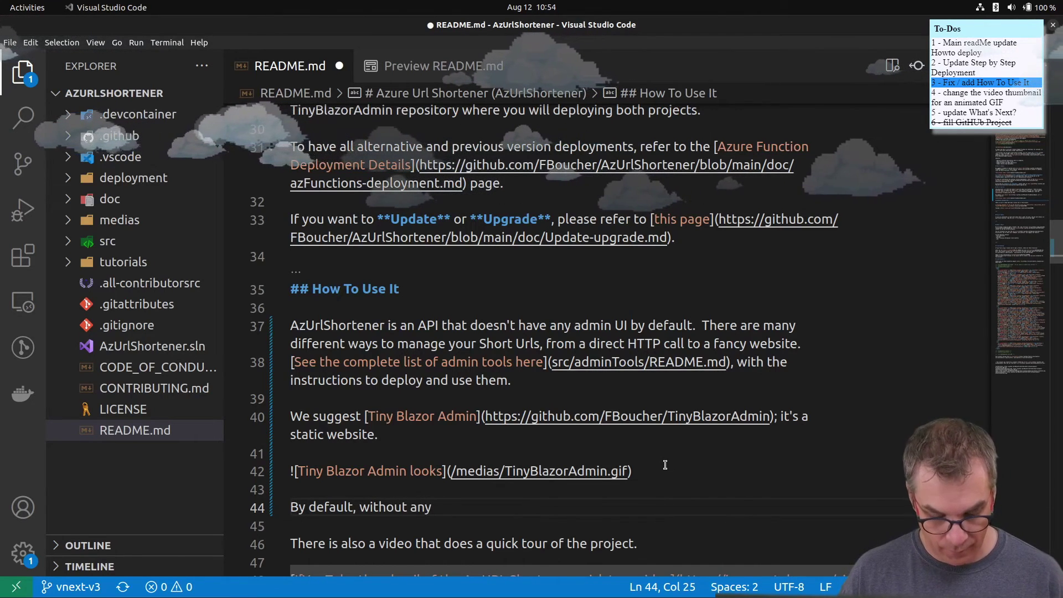
{"action": "type", "text": "specio"}
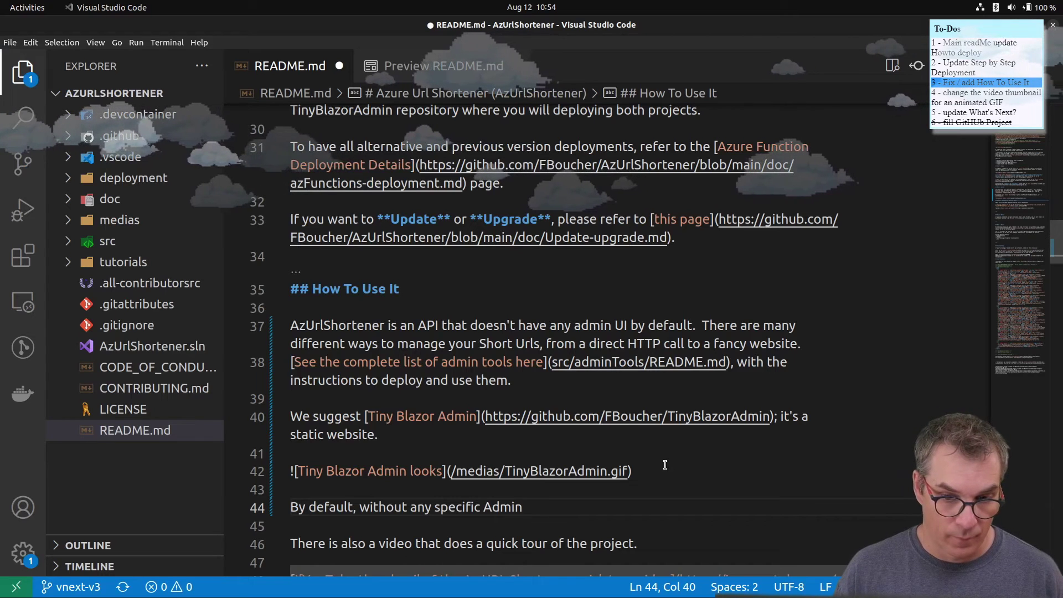
{"action": "type", "text": "ic Admin "}
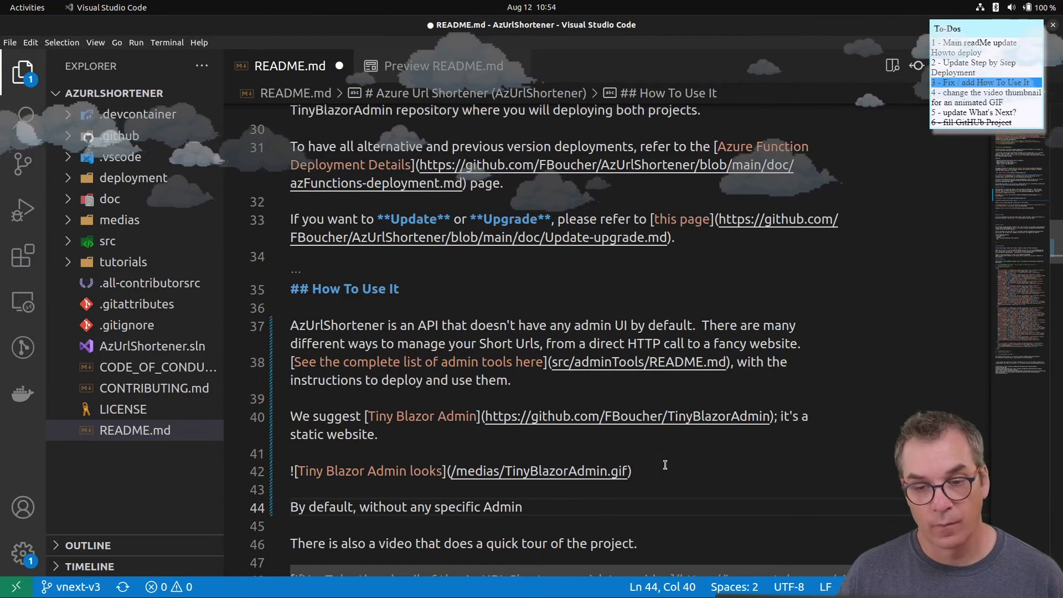
{"action": "type", "text": "tools"}
{"action": "key", "text": "BackSpace"}
{"action": "type", "text": ", you can use"}
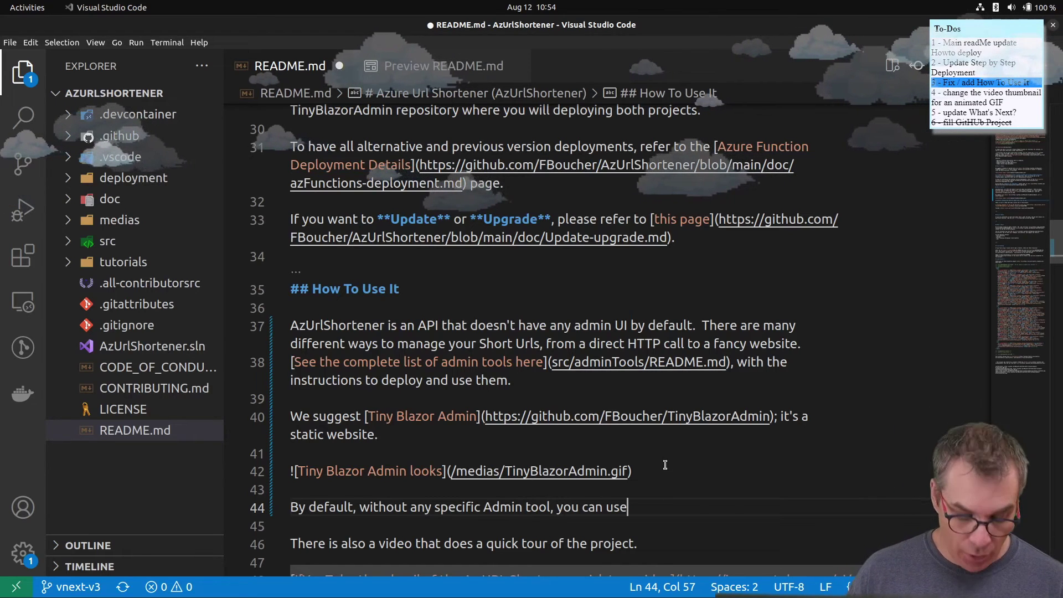
{"action": "key", "text": "BackSpace"}
{"action": "key", "text": "BackSpace"}
{"action": "key", "text": "BackSpace"}
{"action": "key", "text": "BackSpace"}
{"action": "key", "text": "BackSpace"}
{"action": "key", "text": "BackSpace"}
{"action": "key", "text": "BackSpace"}
{"action": "key", "text": "BackSpace"}
{"action": "key", "text": "BackSpace"}
{"action": "key", "text": "BackSpace"}
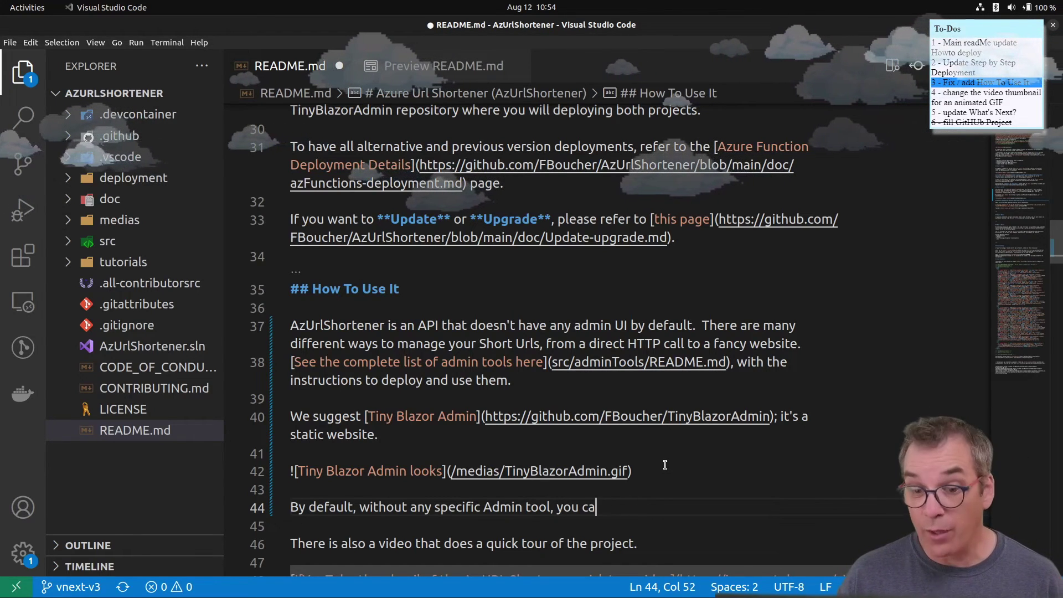
{"action": "key", "text": "BackSpace"}
{"action": "type", "text": "we "}
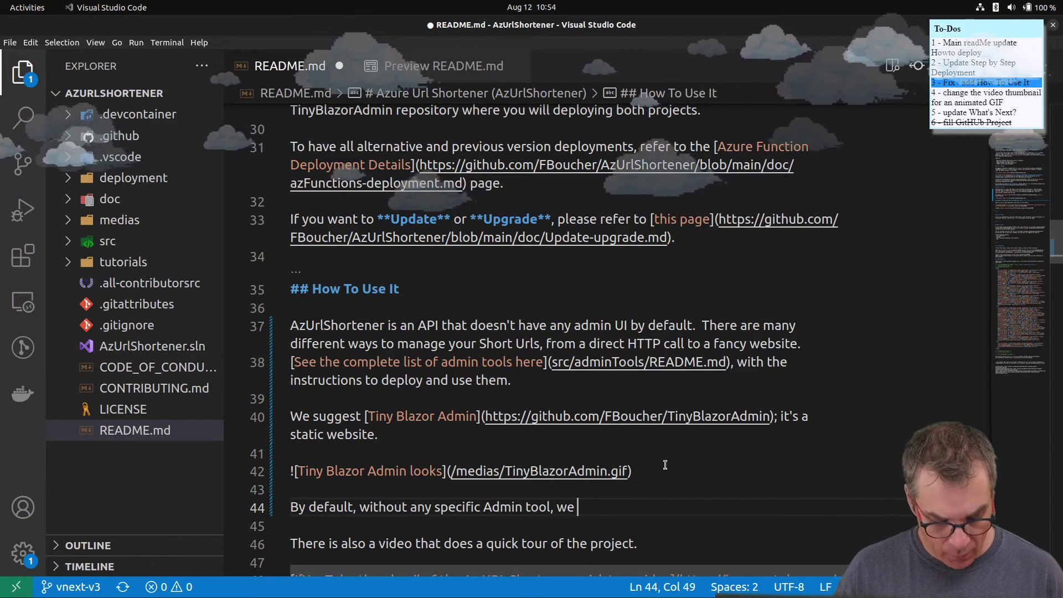
{"action": "type", "text": "recommand"}
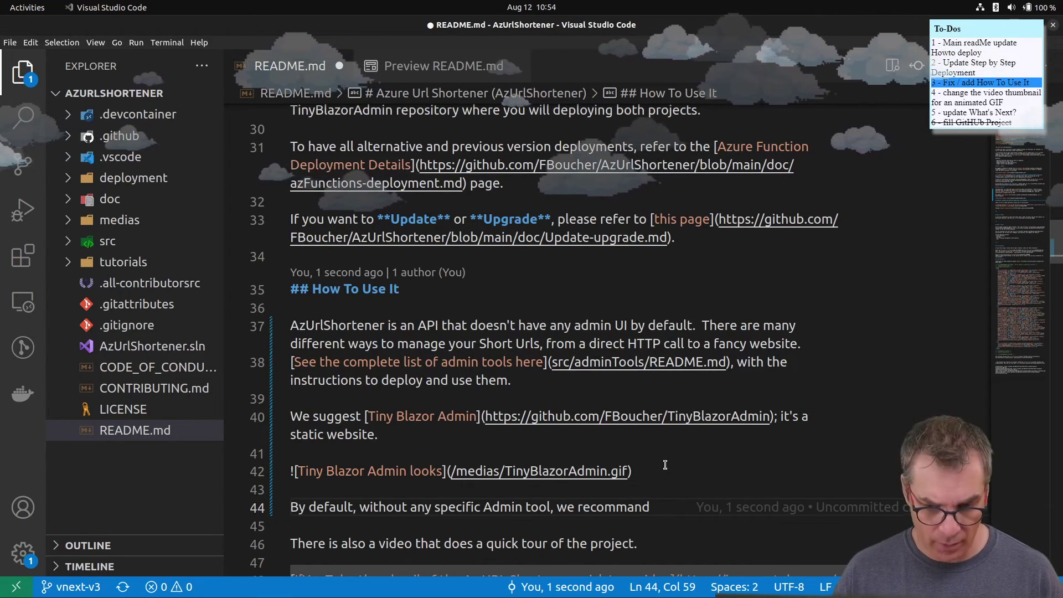
{"action": "type", "text": "Azure "}
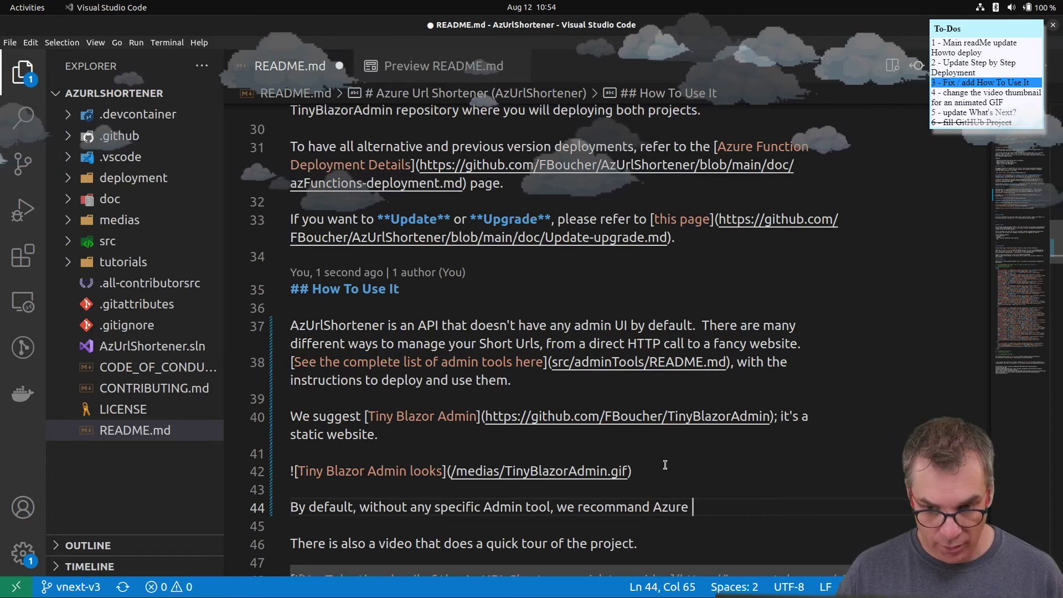
{"action": "type", "text": "S"}
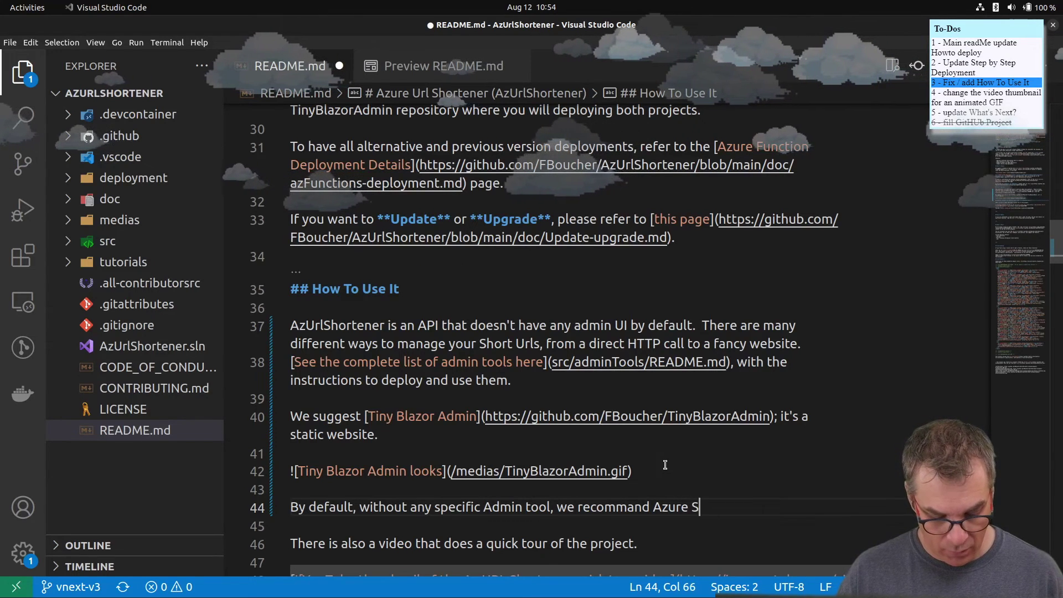
{"action": "type", "text": "torage "}
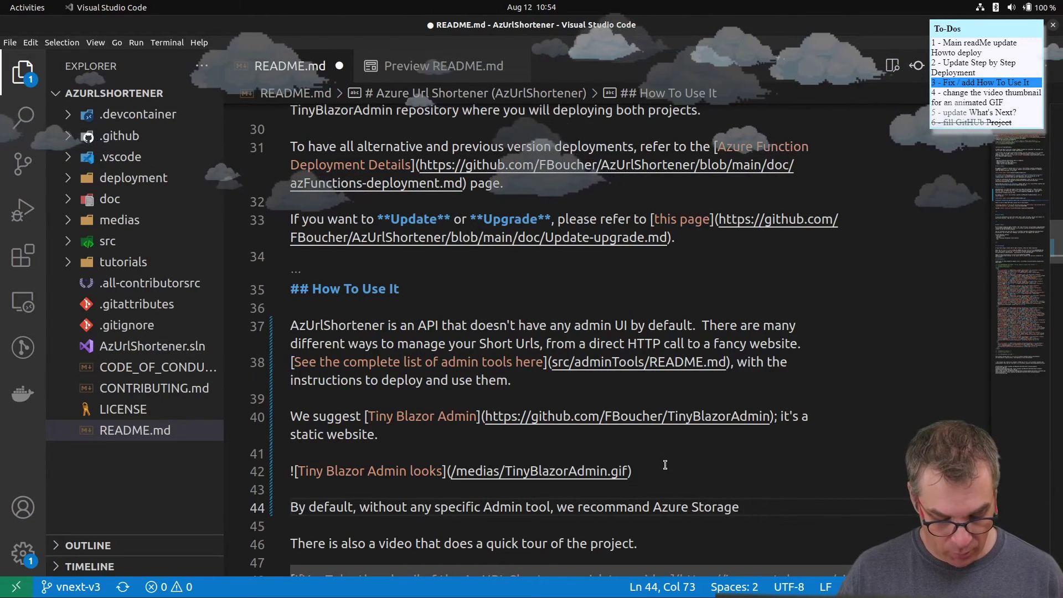
{"action": "type", "text": "Explorer"}
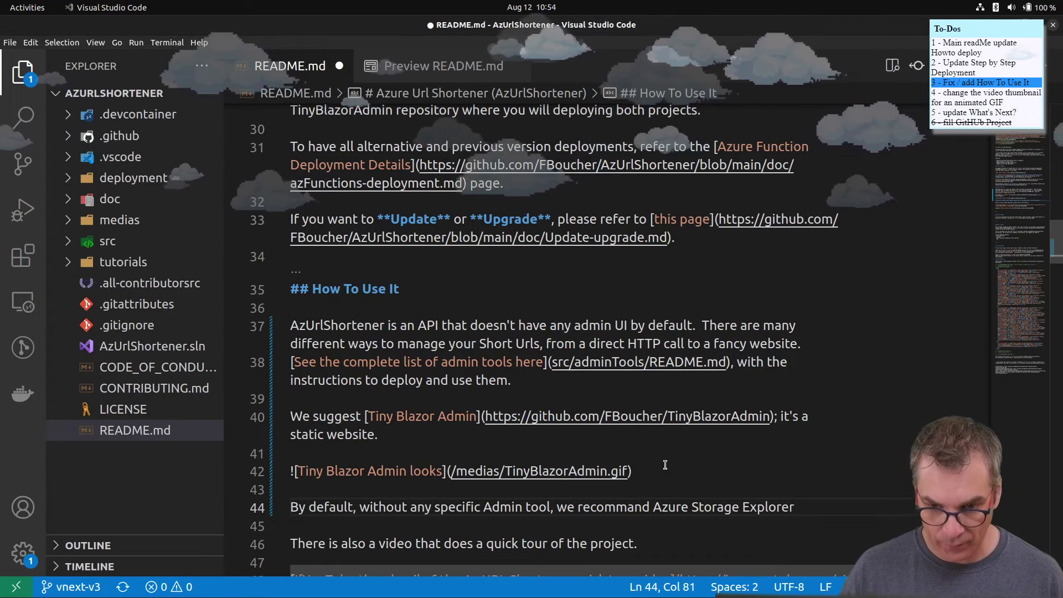
{"action": "type", "text": "."}
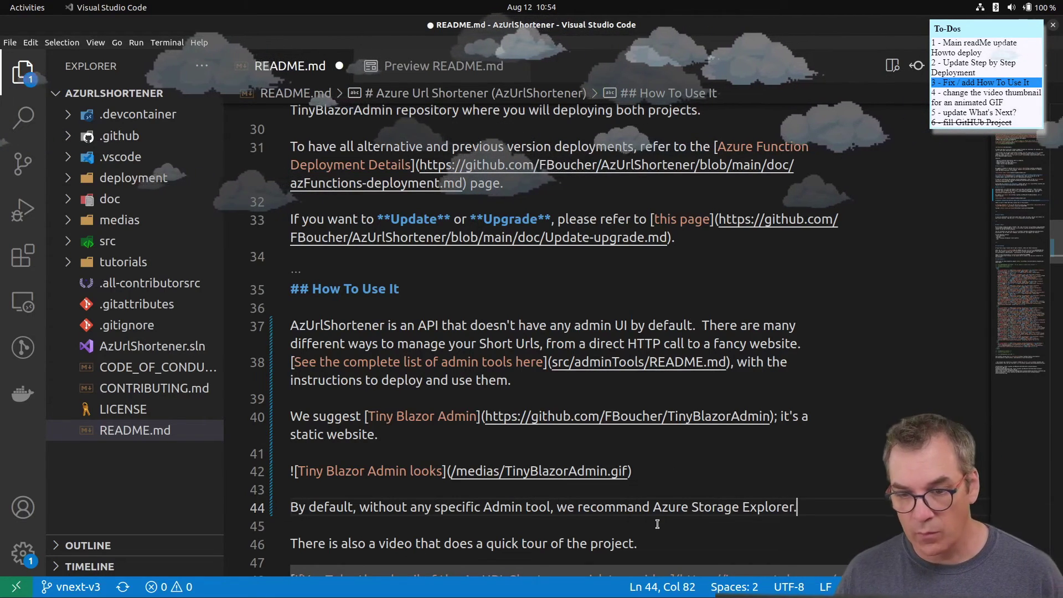
- Turn 'Azure Storage Explorer' on line 44 into an empty-target Markdown link, period outside
{"action": "left_click_drag", "start_coordinate": [652, 510], "coordinate": [797, 510]}
{"action": "right_click", "coordinate": [797, 510]}
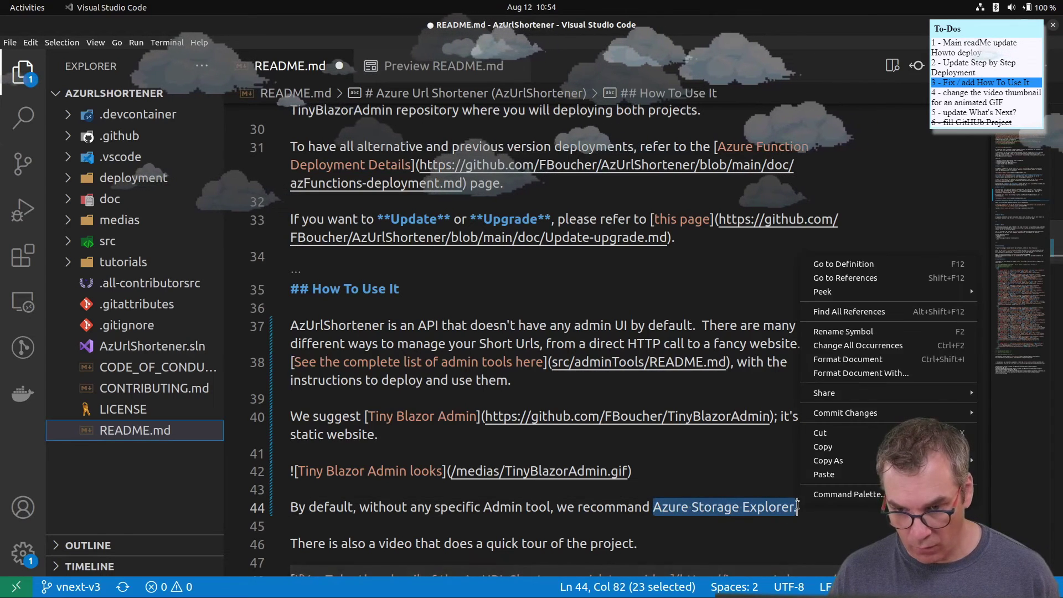
{"action": "key", "text": "Escape"}
{"action": "left_click", "coordinate": [657, 508]}
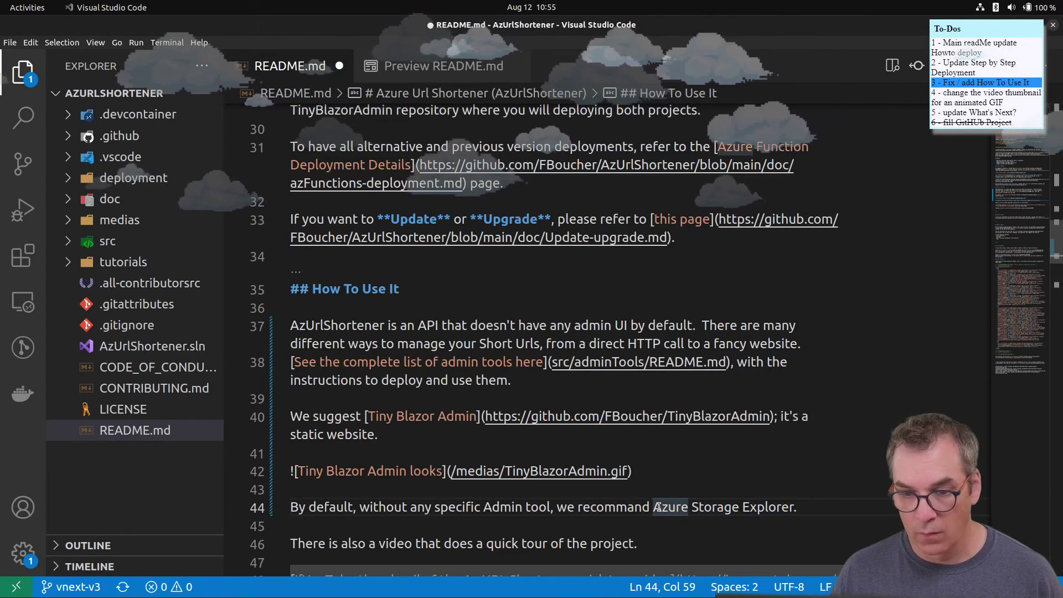
{"action": "left_click_drag", "start_coordinate": [655, 507], "coordinate": [795, 506]}
{"action": "key", "text": "ctrl+c"}
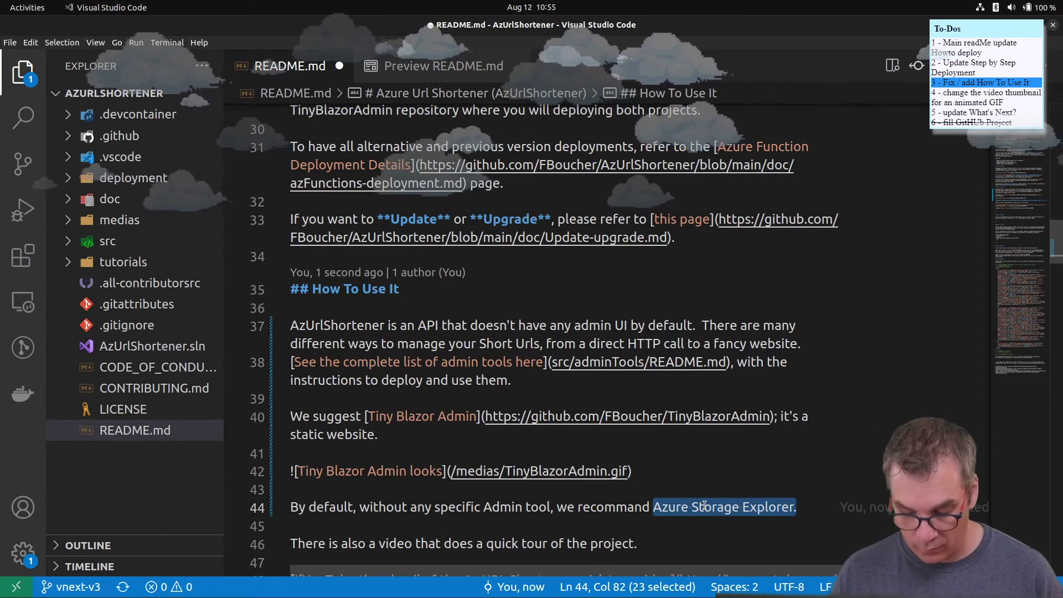
{"action": "type", "text": "["}
{"action": "key", "text": "Right"}
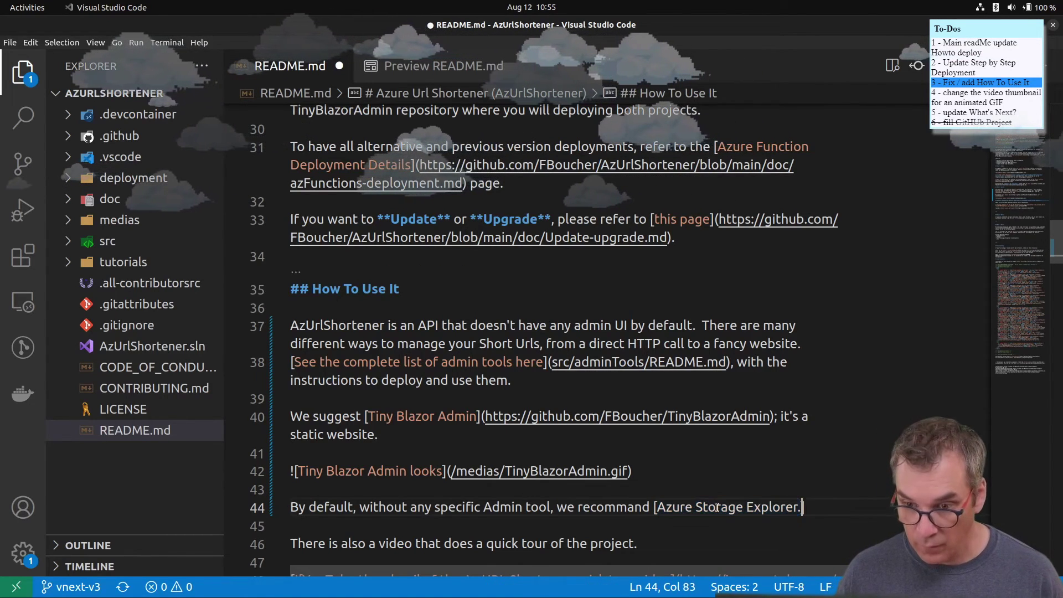
{"action": "type", "text": "]()."}
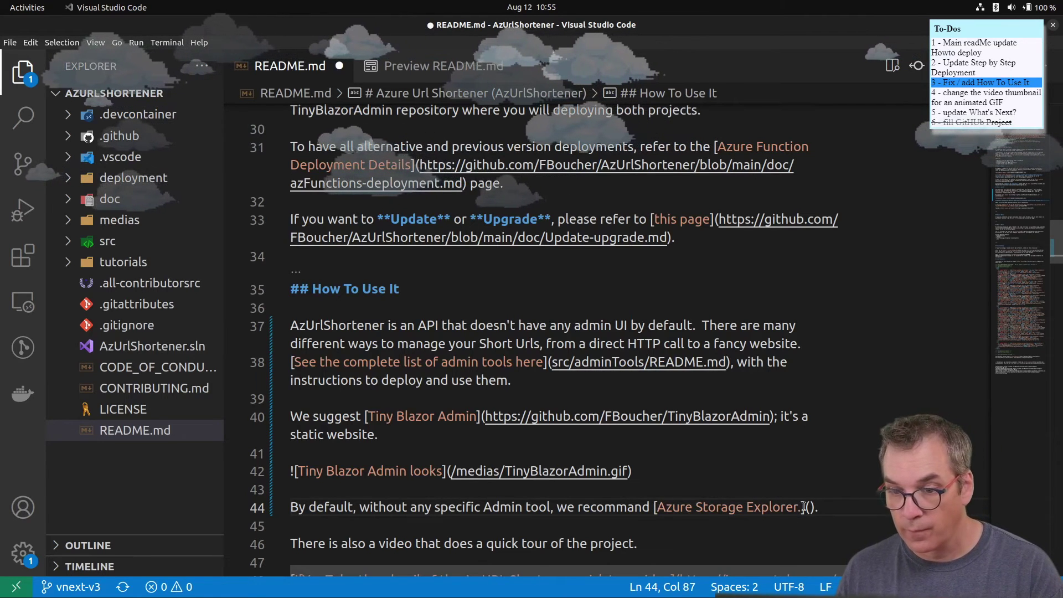
{"action": "key", "text": "Left"}
{"action": "key", "text": "Left"}
{"action": "key", "text": "Left"}
{"action": "key", "text": "Left"}
{"action": "key", "text": "BackSpace"}
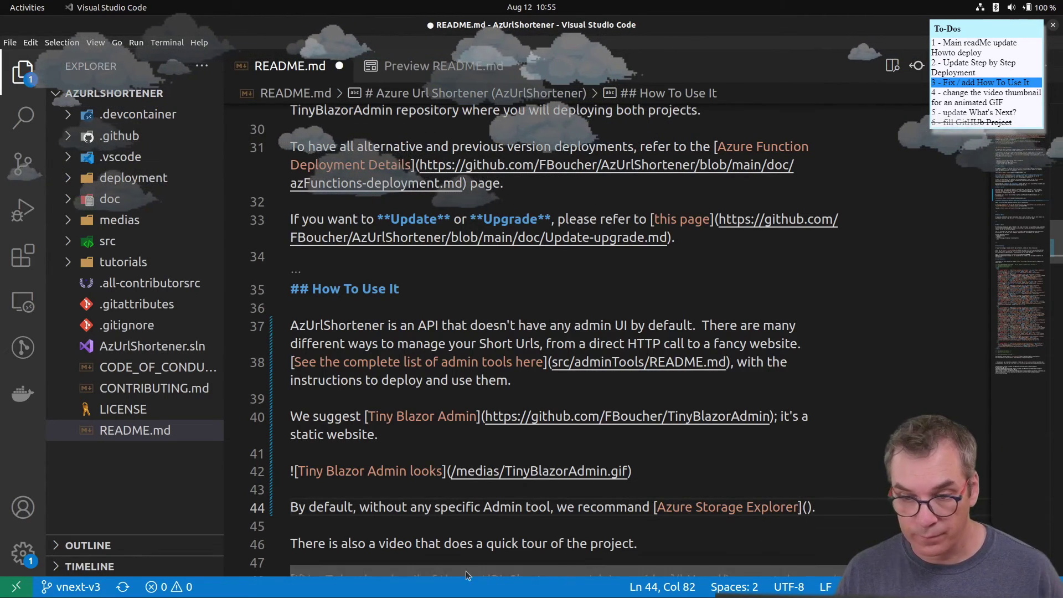
{"action": "key", "text": "alt+Tab"}
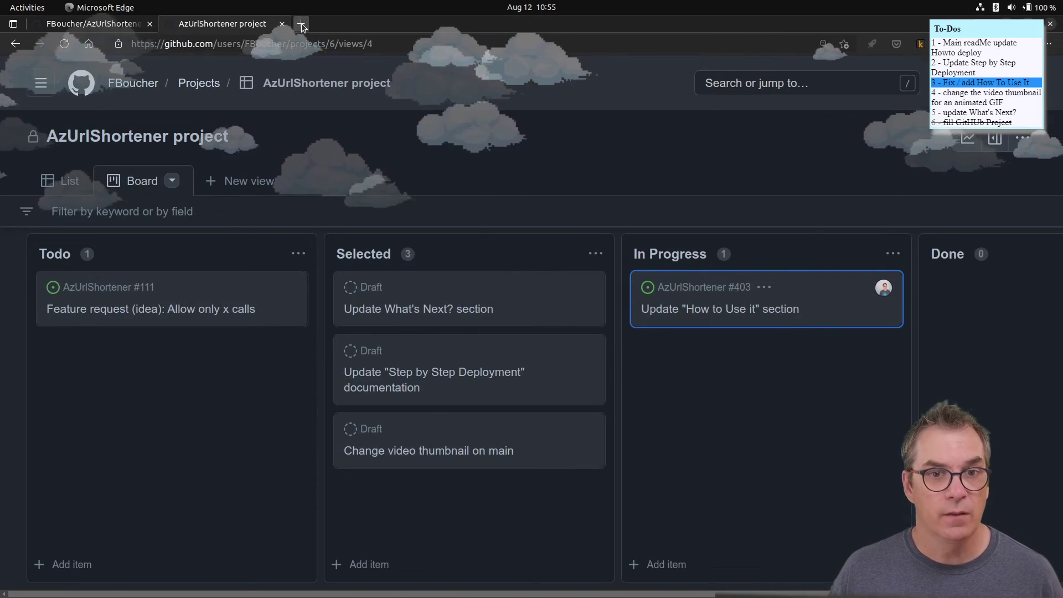
- Search Azure Storage Explorer in a new tab and copy its azure.microsoft.com product page URL
{"action": "left_click", "coordinate": [301, 24]}
{"action": "key", "text": "ctrl+v"}
{"action": "key", "text": "Return"}
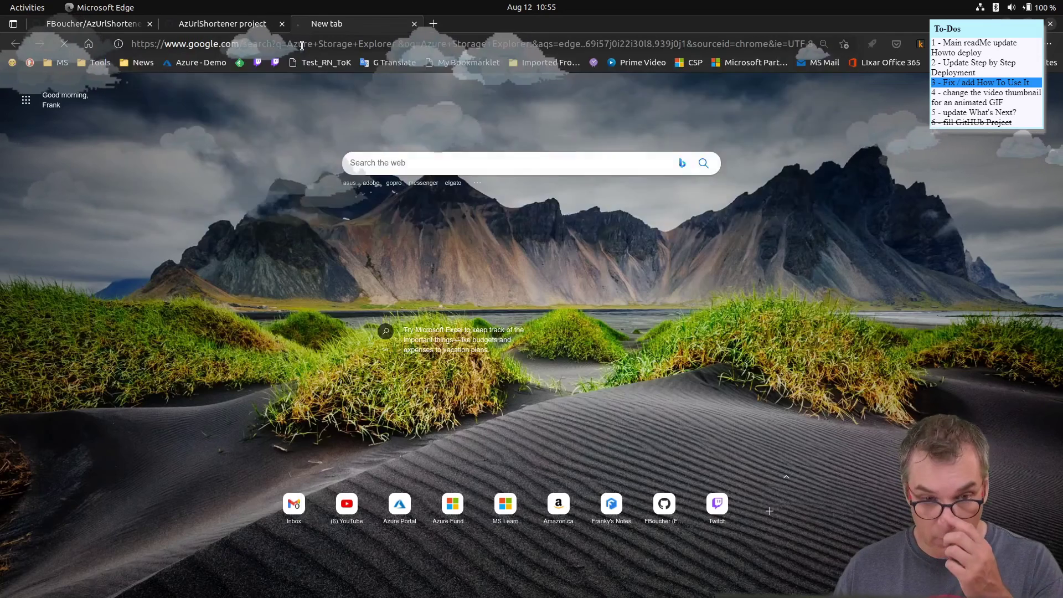
{"action": "left_click", "coordinate": [251, 25]}
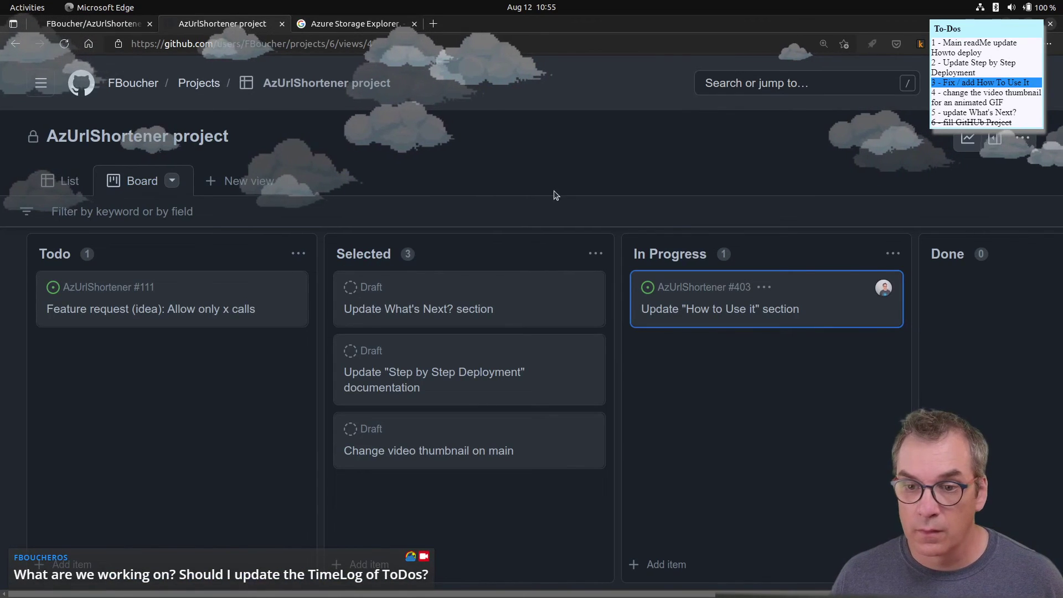
{"action": "left_click", "coordinate": [355, 23]}
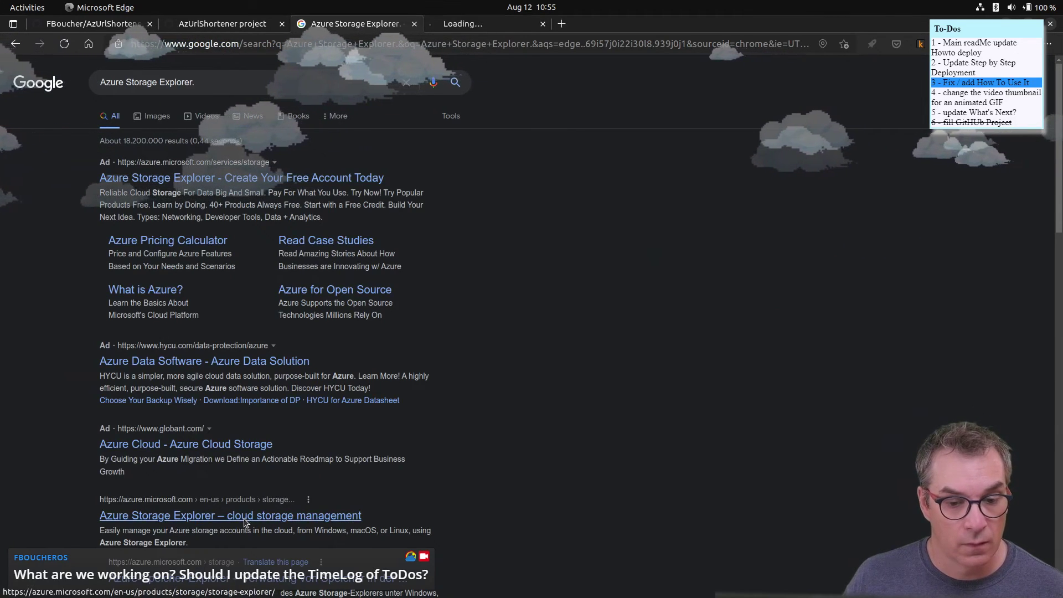
{"action": "left_click", "coordinate": [487, 24]}
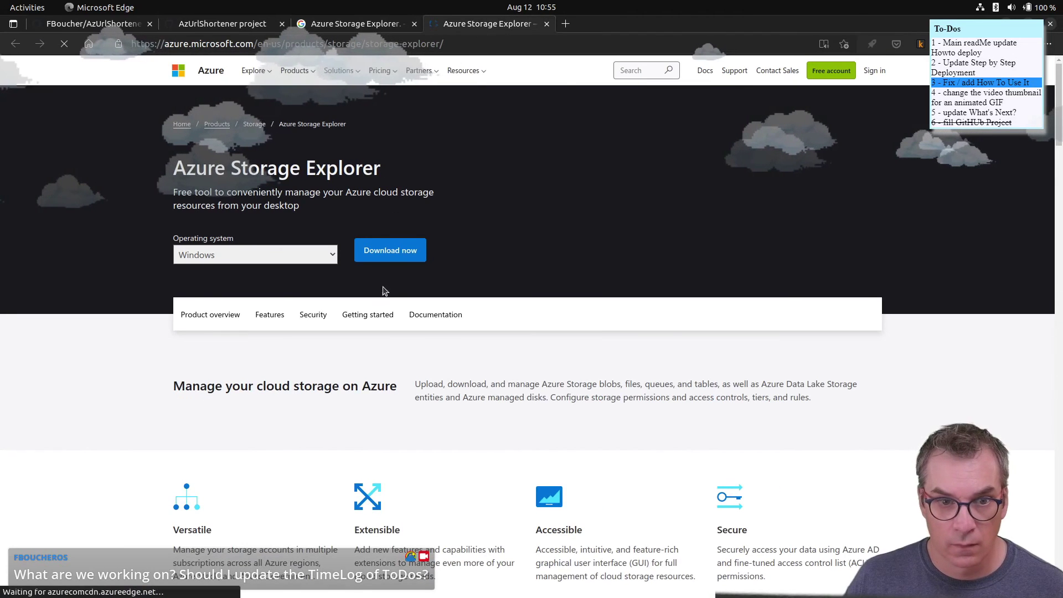
{"action": "scroll", "coordinate": [381, 291], "scroll_direction": "down", "scroll_amount": 4}
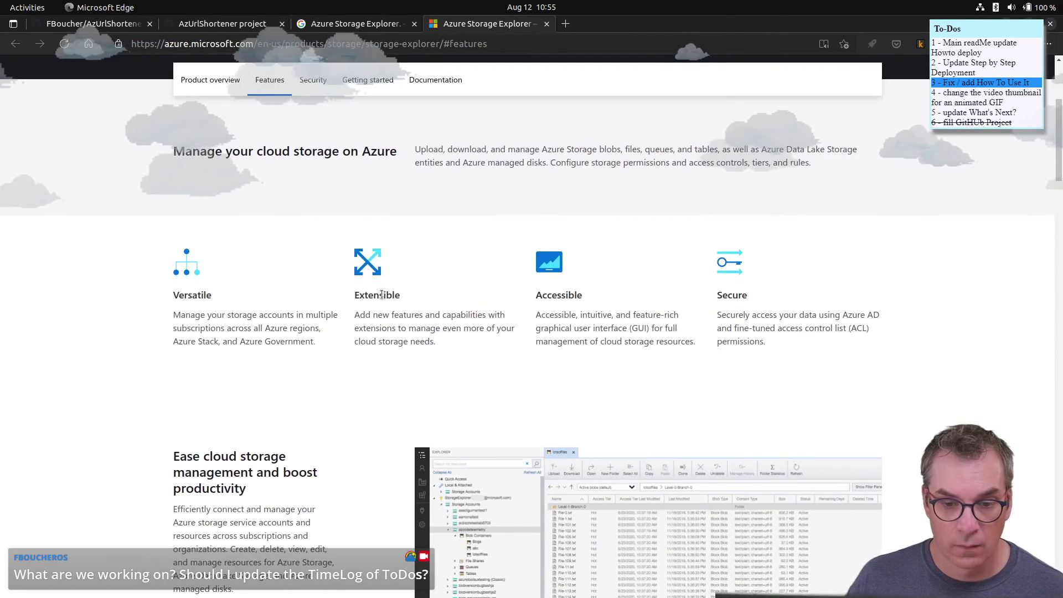
{"action": "scroll", "coordinate": [382, 294], "scroll_direction": "up", "scroll_amount": 4}
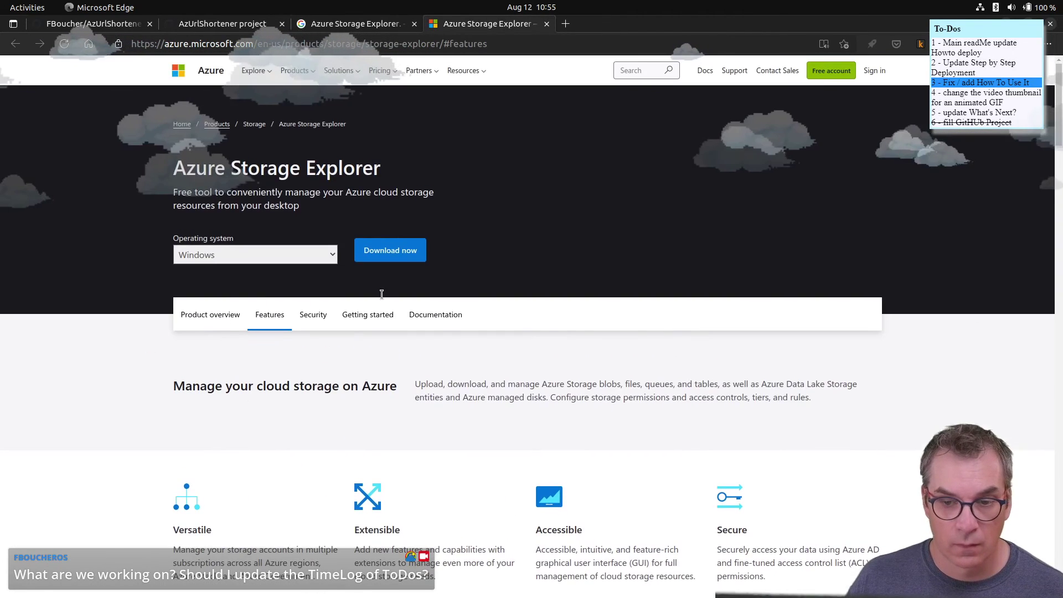
{"action": "left_click", "coordinate": [498, 44]}
{"action": "key", "text": "ctrl+c"}
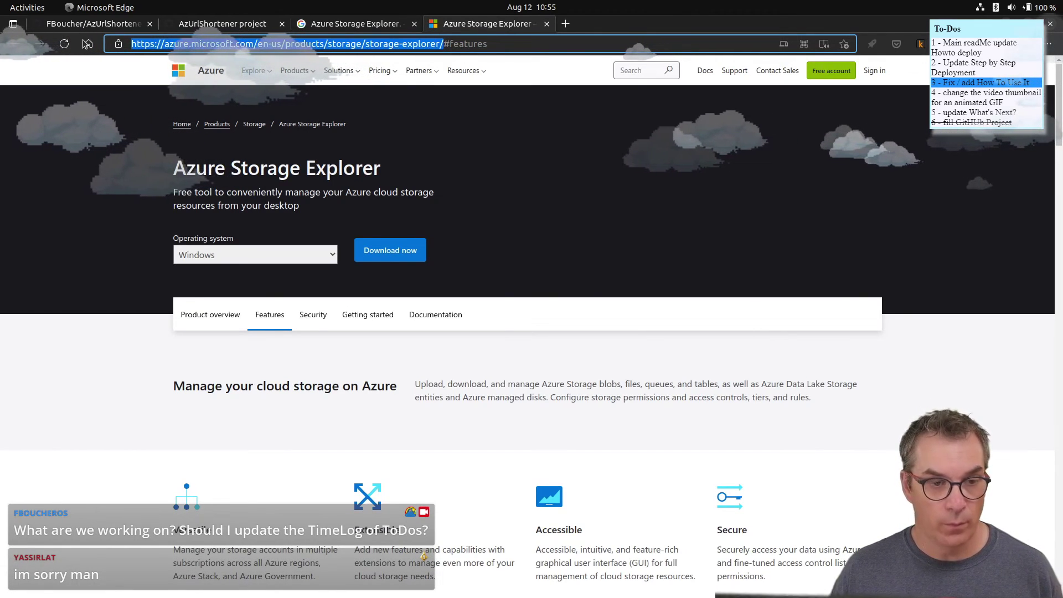
{"action": "left_click", "coordinate": [114, 28]}
{"action": "left_click", "coordinate": [205, 23]}
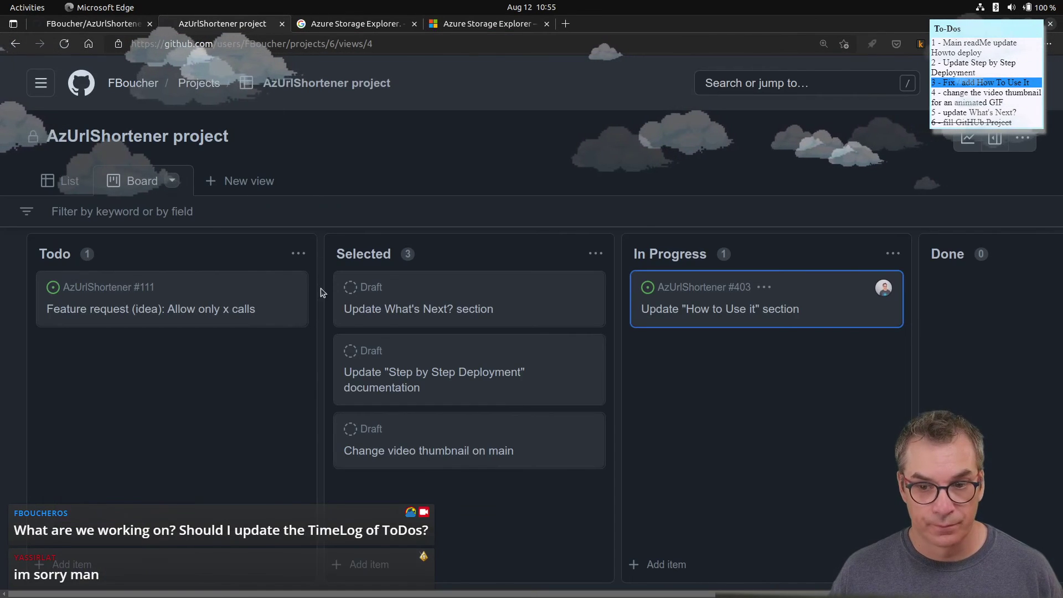
{"action": "key", "text": "alt+Tab"}
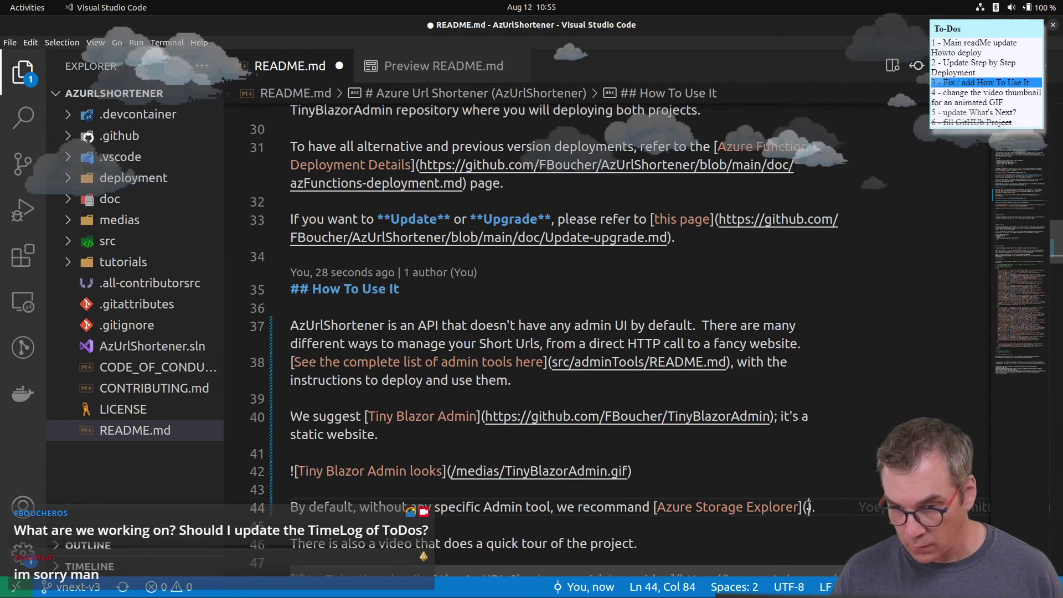
{"action": "key", "text": "ctrl+v"}
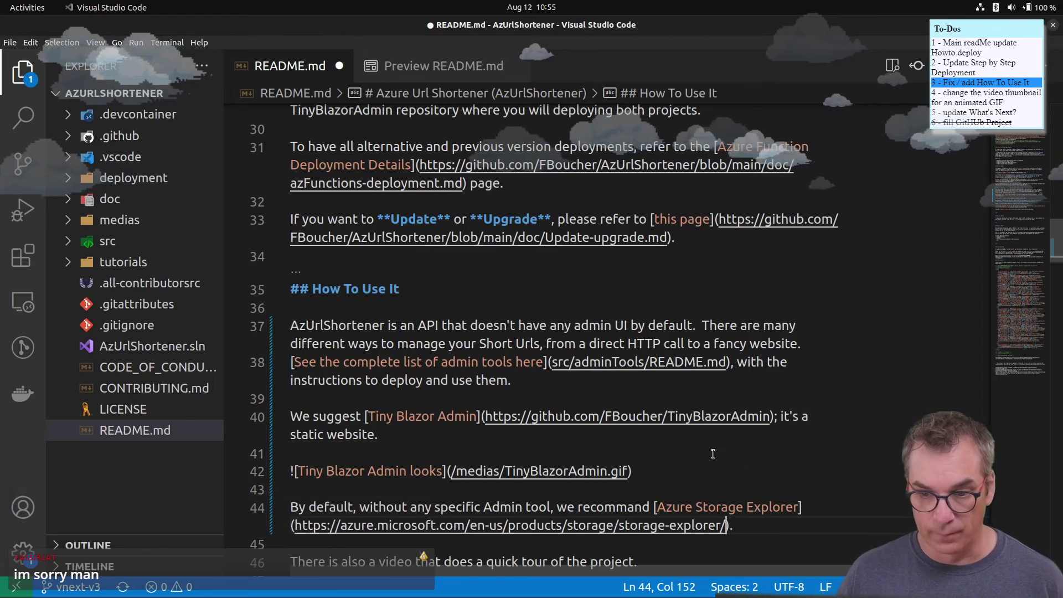
{"action": "scroll", "coordinate": [713, 453], "scroll_direction": "down", "scroll_amount": 2}
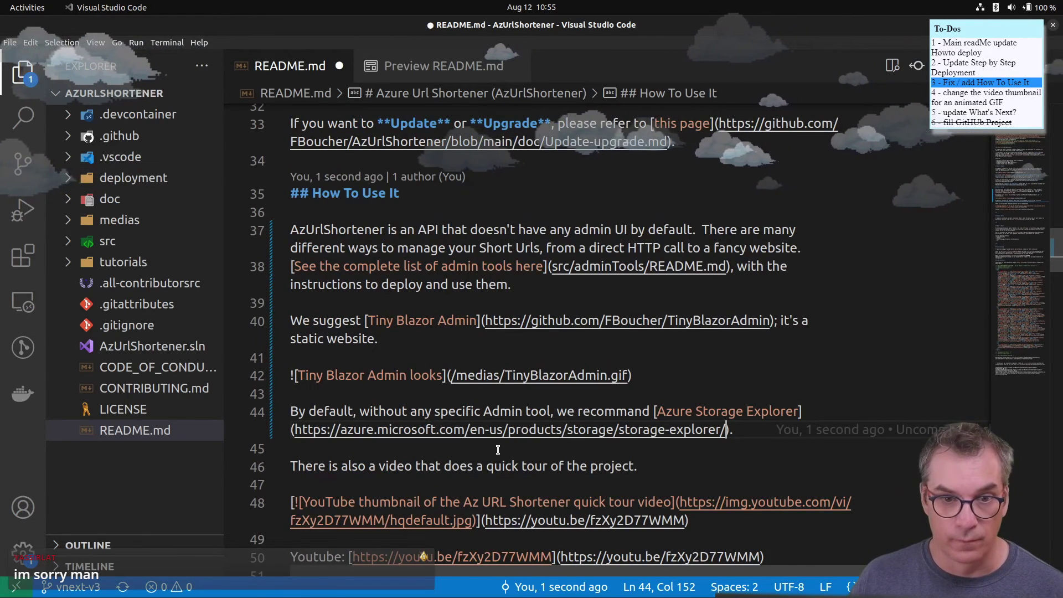
{"action": "scroll", "coordinate": [497, 450], "scroll_direction": "down", "scroll_amount": 4}
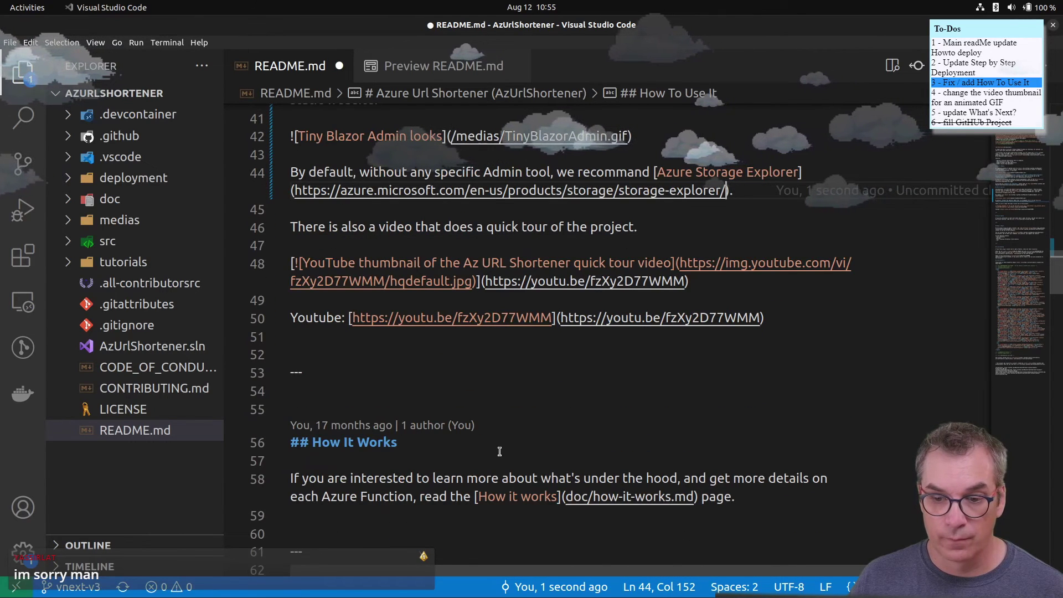
{"action": "scroll", "coordinate": [499, 451], "scroll_direction": "up", "scroll_amount": 2}
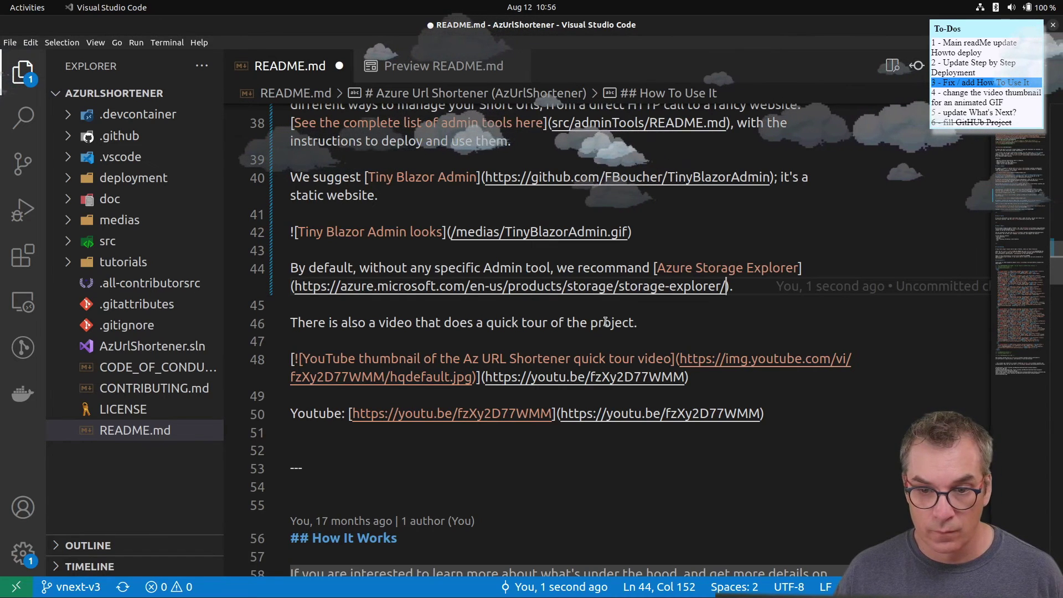
- Cut the quick-tour video block from How To Use It and paste it under Contributing
{"action": "left_click_drag", "start_coordinate": [799, 419], "coordinate": [263, 325]}
{"action": "key", "text": "ctrl+c"}
{"action": "key", "text": "BackSpace"}
{"action": "key", "text": "Delete"}
{"action": "key", "text": "Delete"}
{"action": "key", "text": "Delete"}
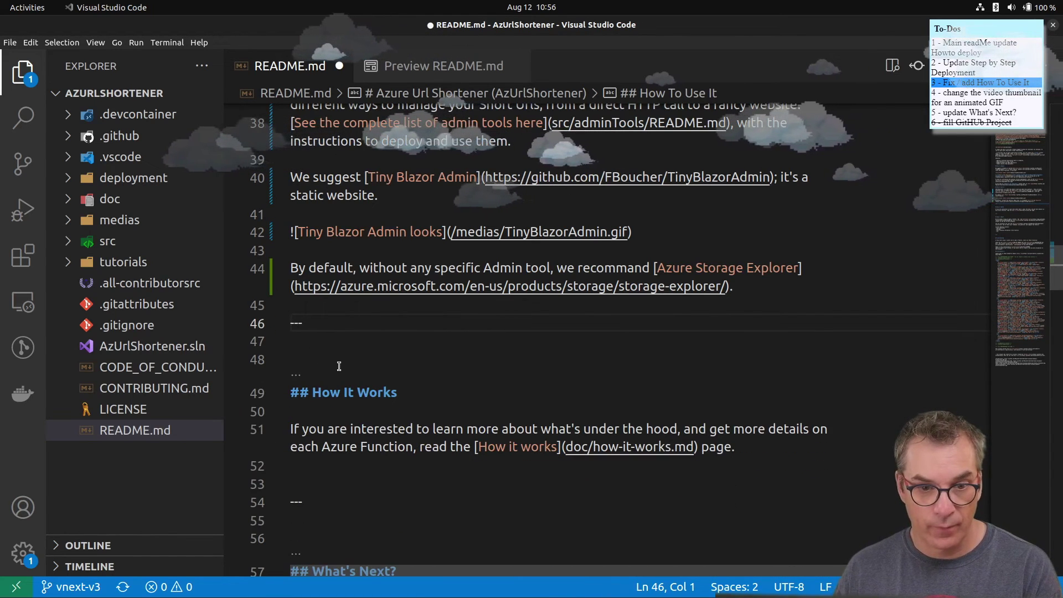
{"action": "scroll", "coordinate": [340, 358], "scroll_direction": "down", "scroll_amount": 10}
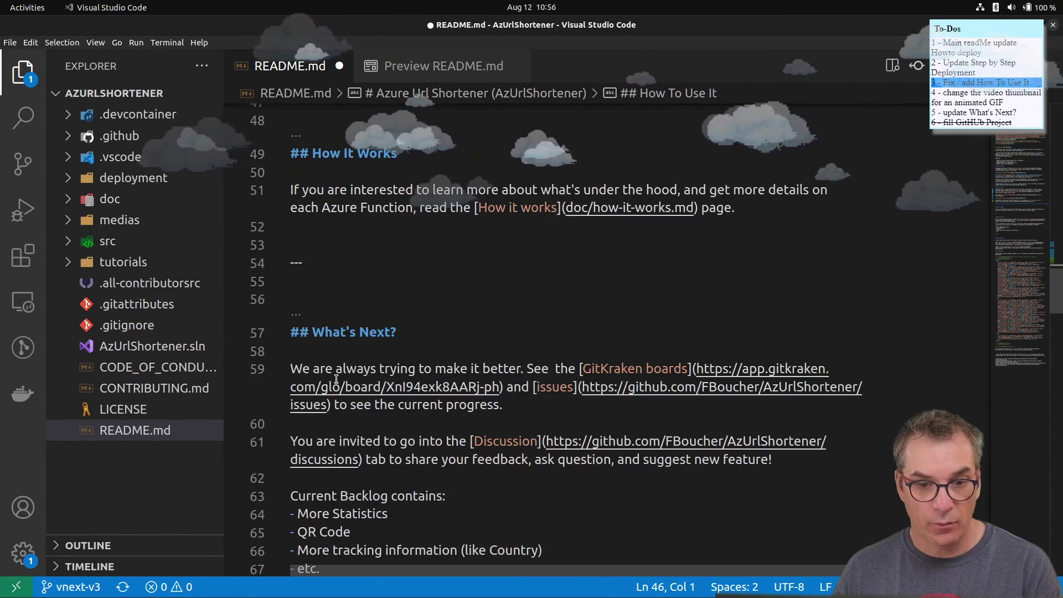
{"action": "scroll", "coordinate": [336, 380], "scroll_direction": "down", "scroll_amount": 1}
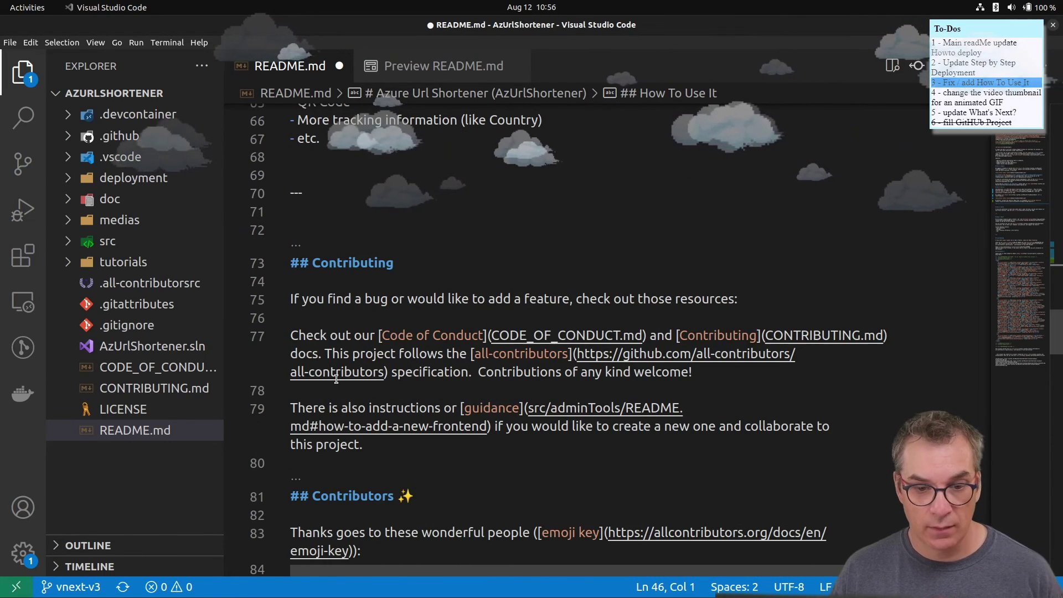
{"action": "left_click", "coordinate": [404, 447]}
{"action": "key", "text": "Return"}
{"action": "key", "text": "Return"}
{"action": "key", "text": "ctrl+v"}
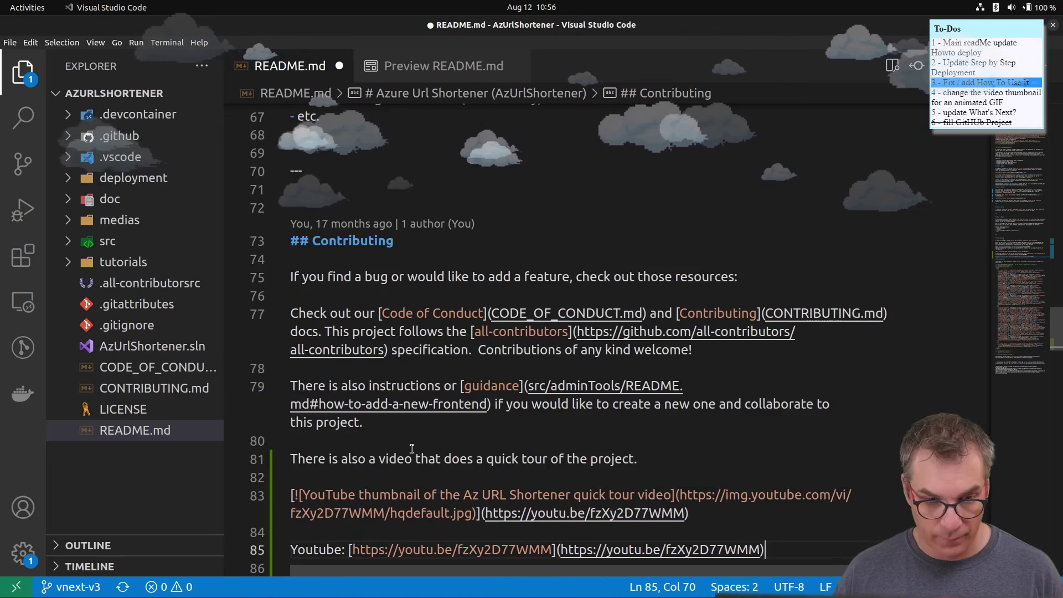
- Add a blank line after line 45, save README.md, and show its preview
{"action": "scroll", "coordinate": [421, 449], "scroll_direction": "down", "scroll_amount": 3}
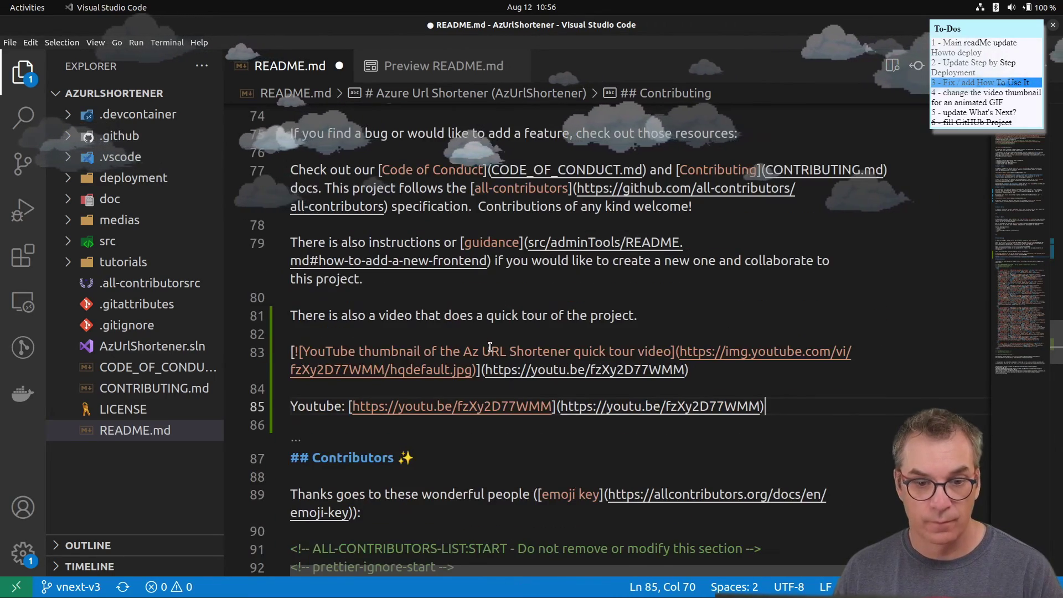
{"action": "scroll", "coordinate": [489, 347], "scroll_direction": "up", "scroll_amount": 10}
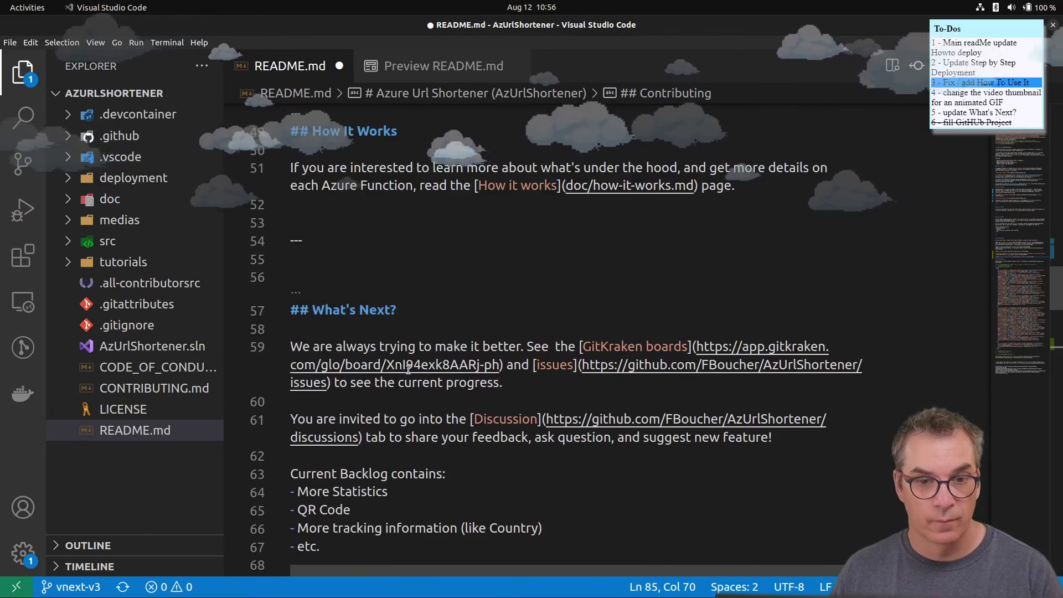
{"action": "scroll", "coordinate": [408, 368], "scroll_direction": "up", "scroll_amount": 4}
{"action": "scroll", "coordinate": [332, 332], "scroll_direction": "up", "scroll_amount": 1}
{"action": "left_click", "coordinate": [326, 326]}
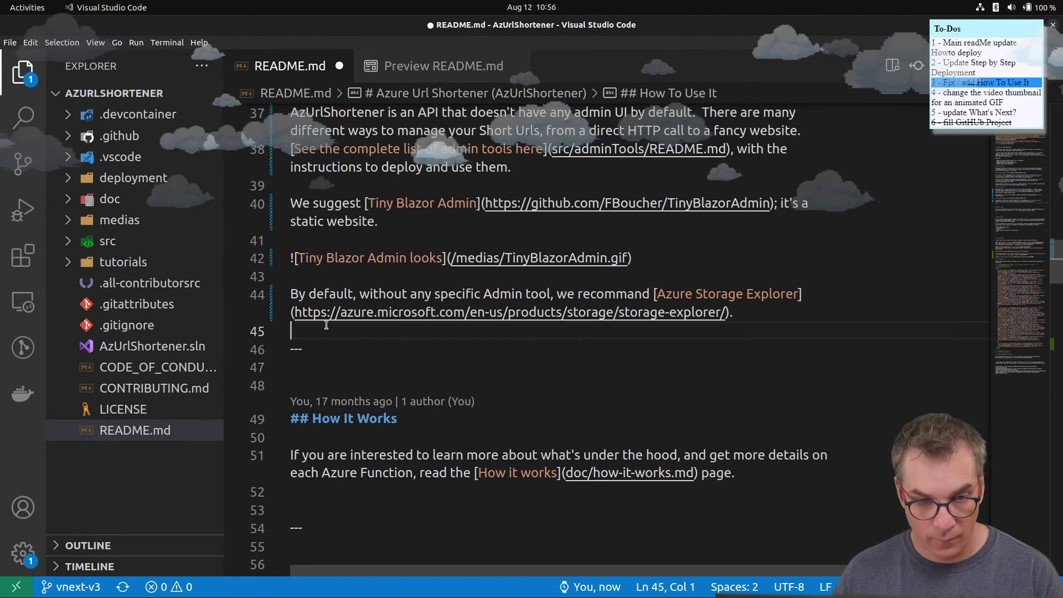
{"action": "key", "text": "Return"}
{"action": "key", "text": "Return"}
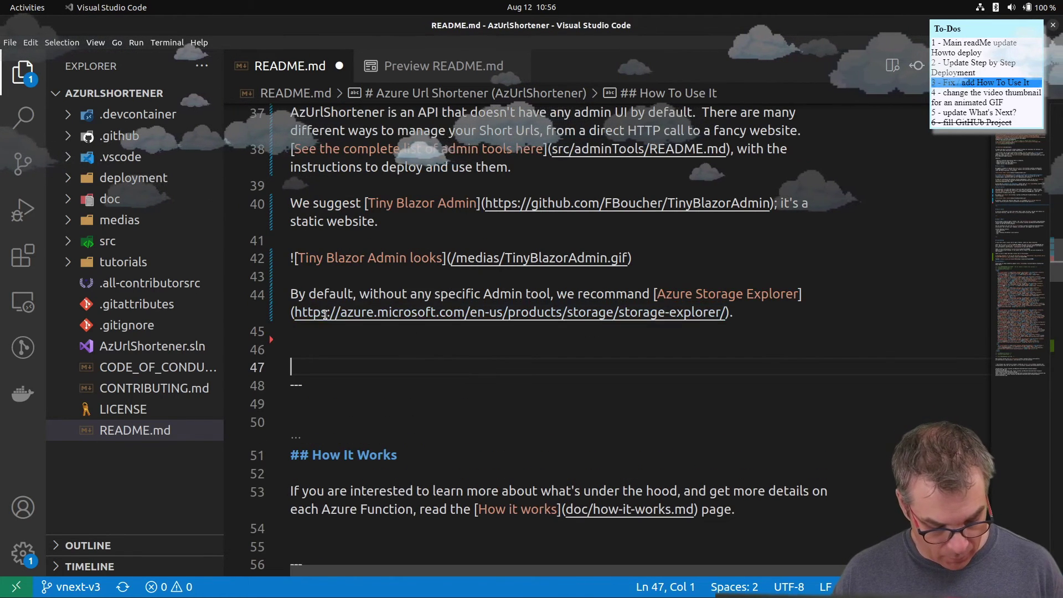
{"action": "key", "text": "ctrl+s"}
{"action": "left_click", "coordinate": [444, 66]}
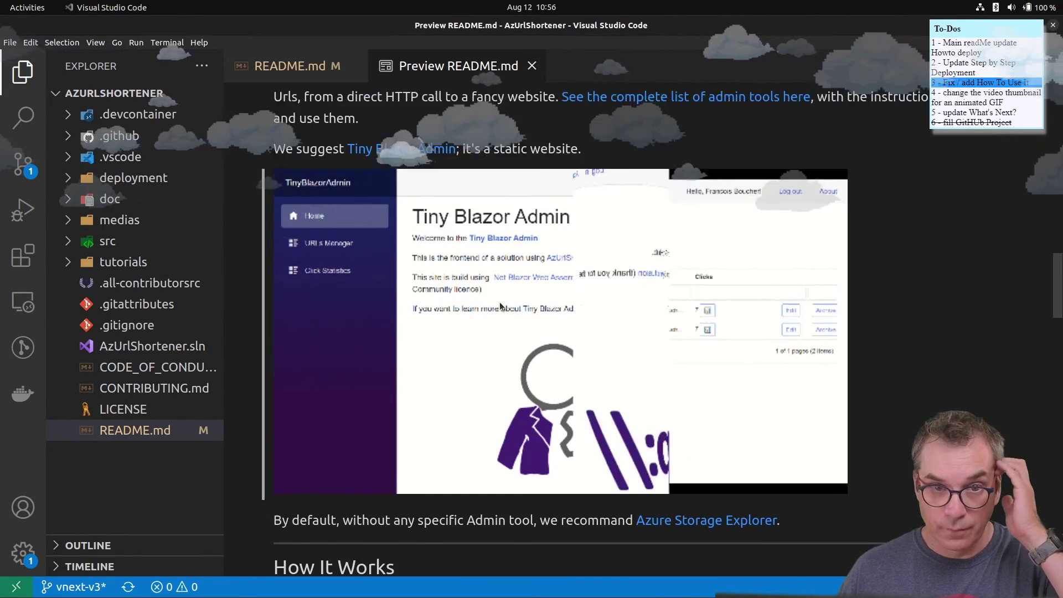
- Return to README.md's source and scroll to the How To Deploy section containing the Tiny Blazor Admin GIF
{"action": "scroll", "coordinate": [499, 301], "scroll_direction": "up", "scroll_amount": 10}
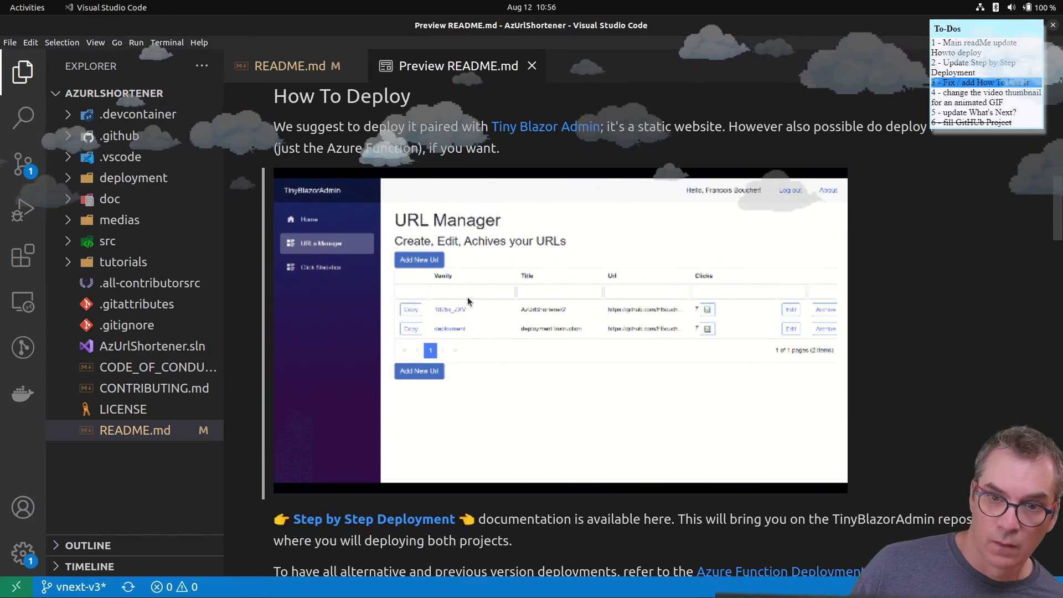
{"action": "scroll", "coordinate": [455, 191], "scroll_direction": "down", "scroll_amount": 1}
{"action": "scroll", "coordinate": [455, 191], "scroll_direction": "up", "scroll_amount": 3}
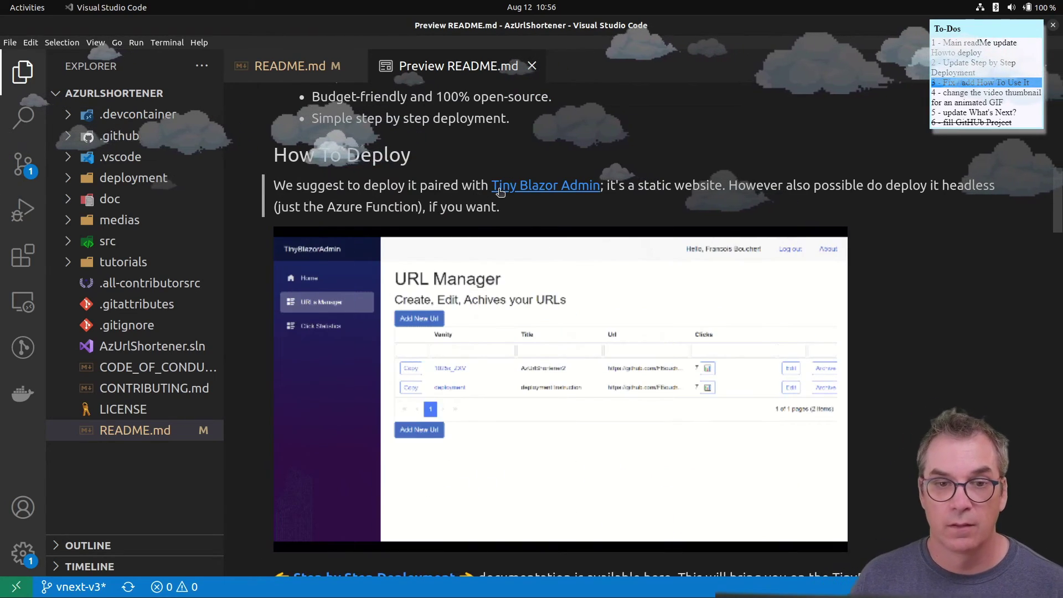
{"action": "left_click", "coordinate": [258, 68]}
{"action": "scroll", "coordinate": [409, 242], "scroll_direction": "up", "scroll_amount": 10}
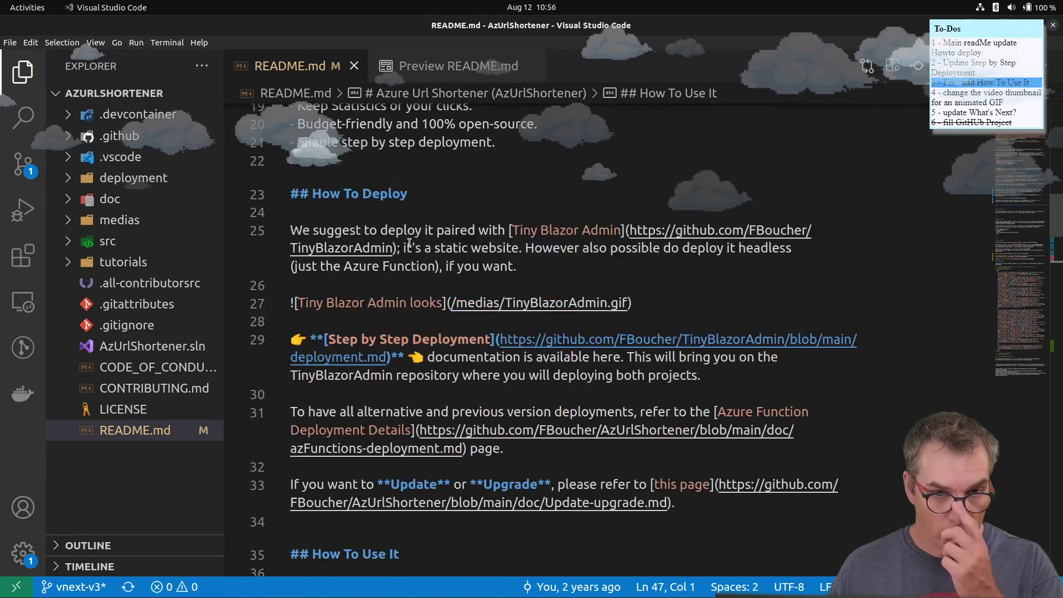
{"action": "scroll", "coordinate": [410, 242], "scroll_direction": "up", "scroll_amount": 5}
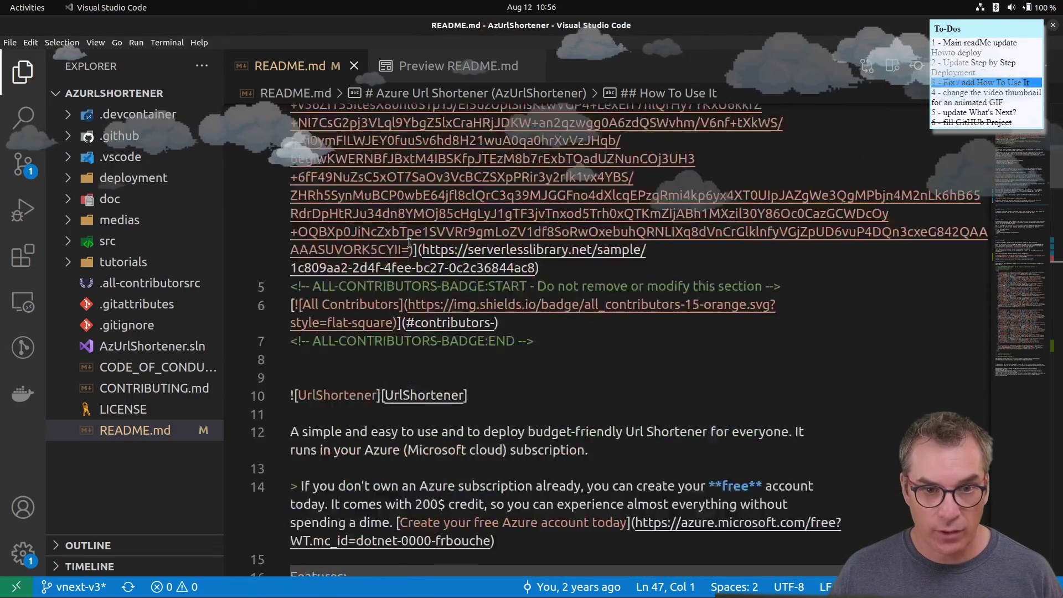
{"action": "scroll", "coordinate": [410, 242], "scroll_direction": "down", "scroll_amount": 10}
{"action": "scroll", "coordinate": [409, 242], "scroll_direction": "down", "scroll_amount": 1}
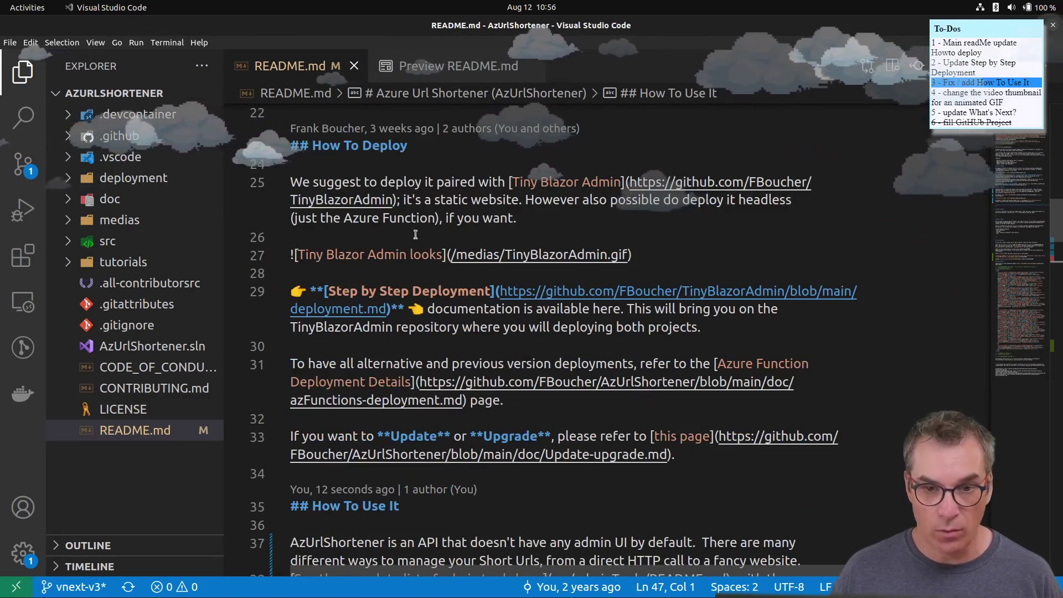
- Replace the Tiny Blazor Admin paragraph and GIF with 'One click deployment - In progress' and save README.md
{"action": "left_click_drag", "start_coordinate": [654, 258], "coordinate": [296, 176]}
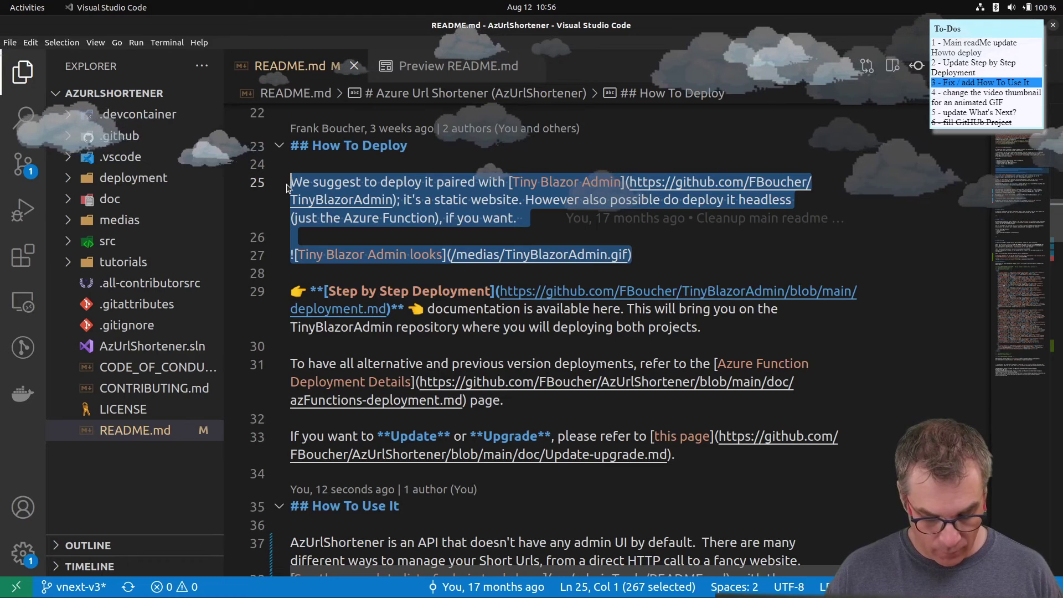
{"action": "type", "text": "On"}
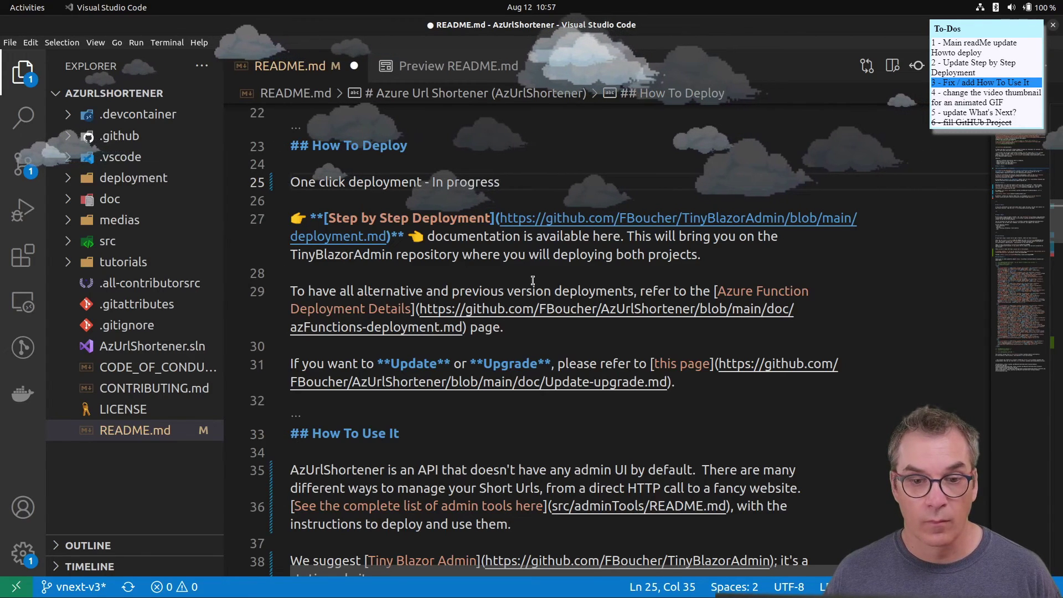
{"action": "scroll", "coordinate": [532, 280], "scroll_direction": "down", "scroll_amount": 1}
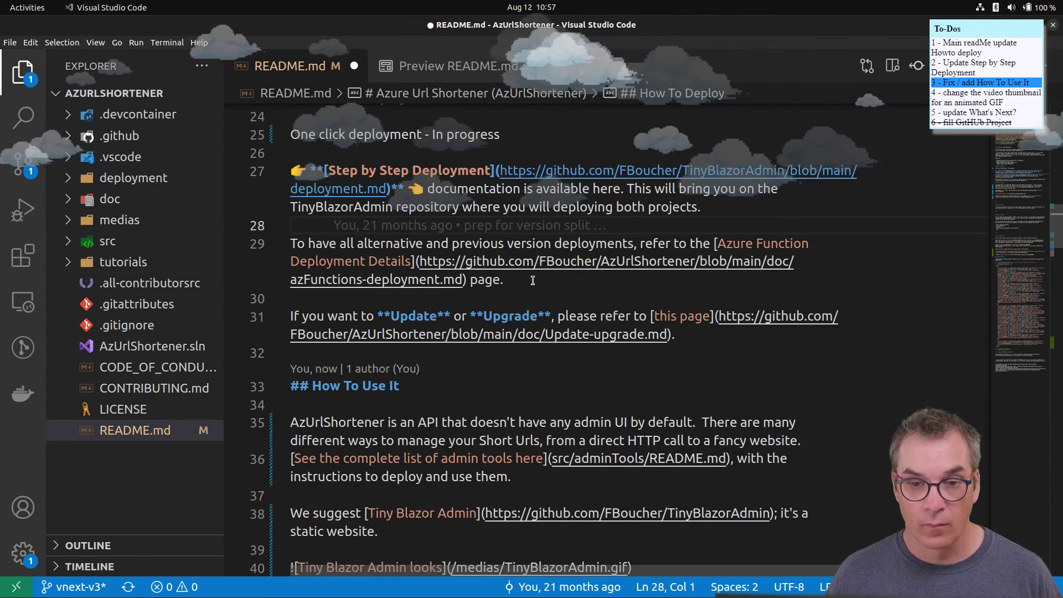
{"action": "key", "text": "ctrl+s"}
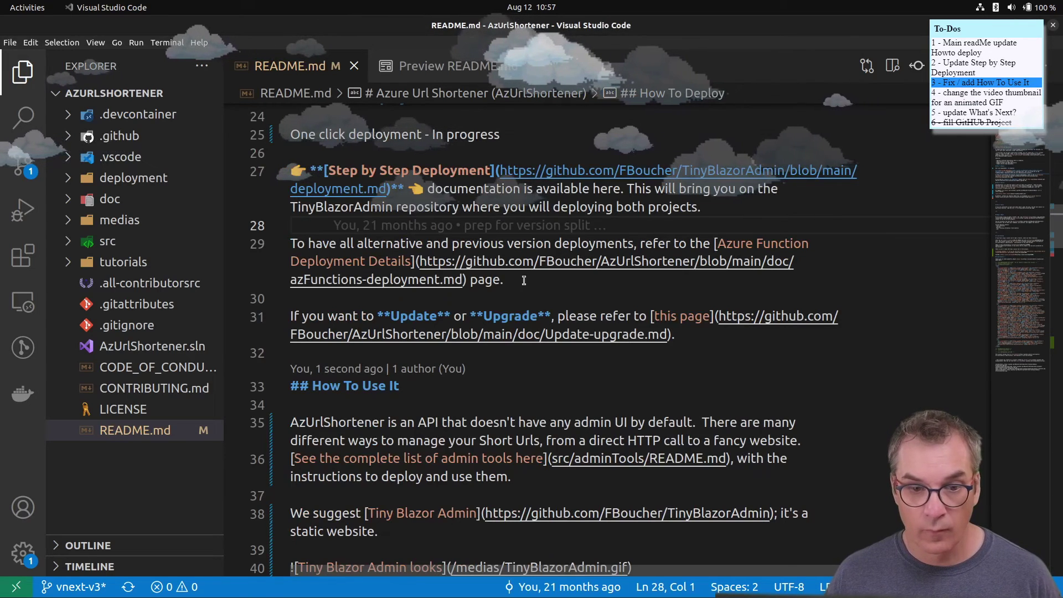
- Switch to the README preview and scroll through the updated How To Deploy and How To Use It sections
{"action": "left_click", "coordinate": [498, 66]}
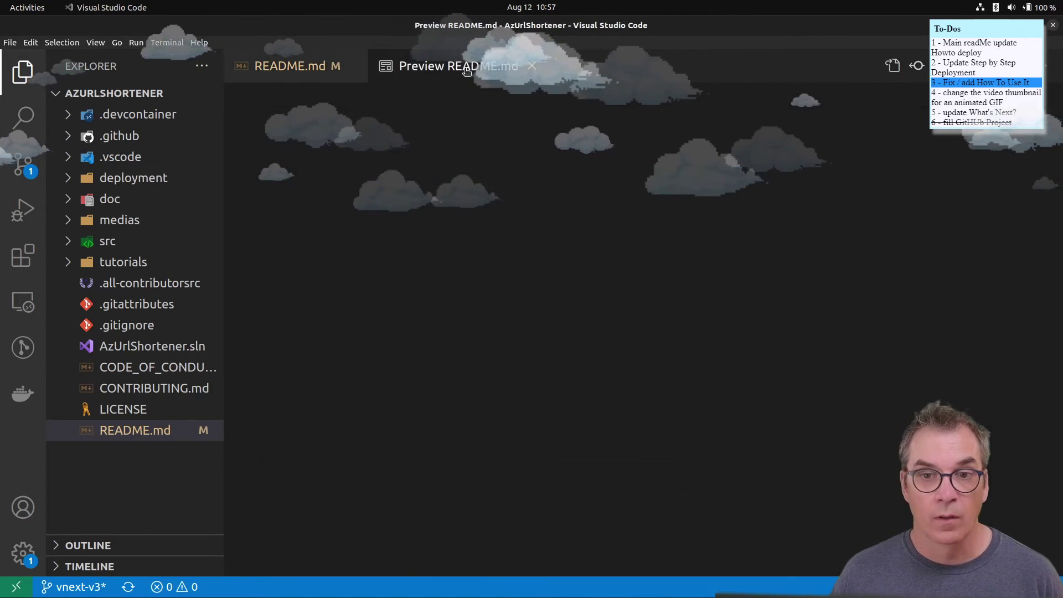
{"action": "scroll", "coordinate": [438, 310], "scroll_direction": "up", "scroll_amount": 5}
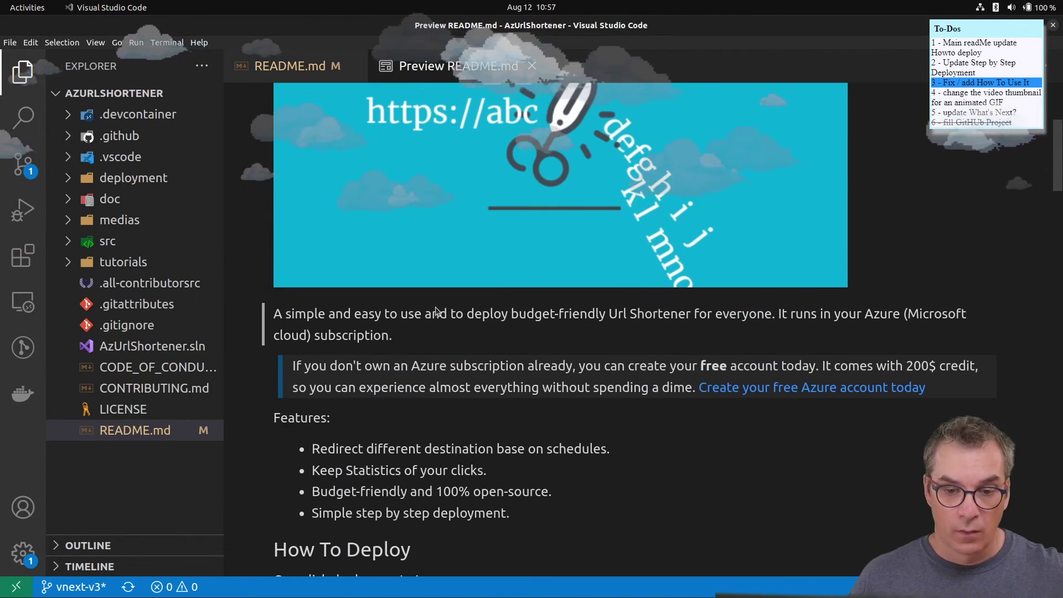
{"action": "scroll", "coordinate": [438, 310], "scroll_direction": "down", "scroll_amount": 3}
{"action": "scroll", "coordinate": [437, 311], "scroll_direction": "down", "scroll_amount": 3}
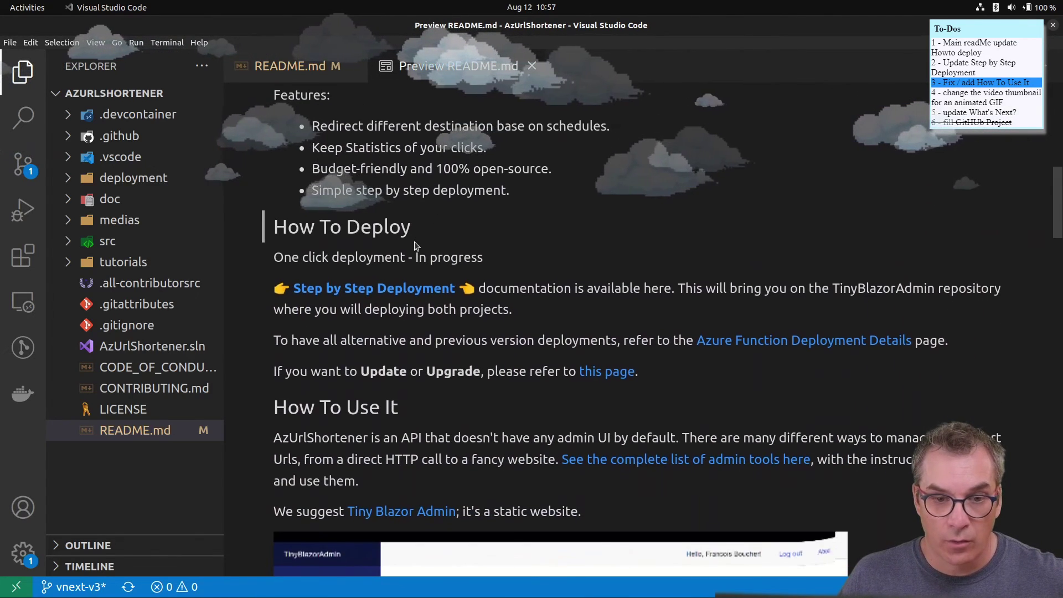
{"action": "scroll", "coordinate": [416, 243], "scroll_direction": "down", "scroll_amount": 4}
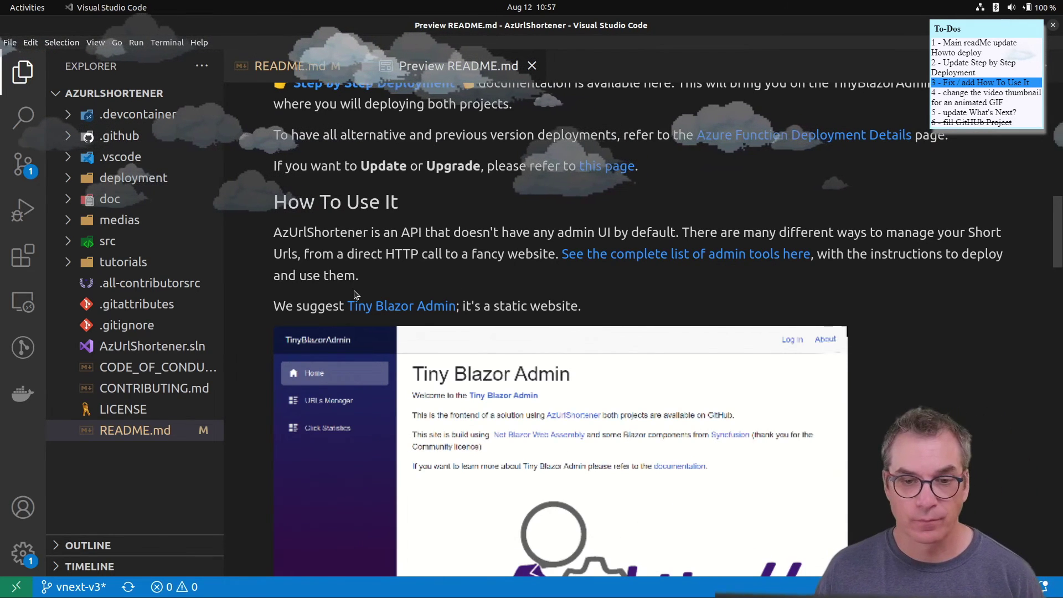
{"action": "scroll", "coordinate": [435, 281], "scroll_direction": "down", "scroll_amount": 5}
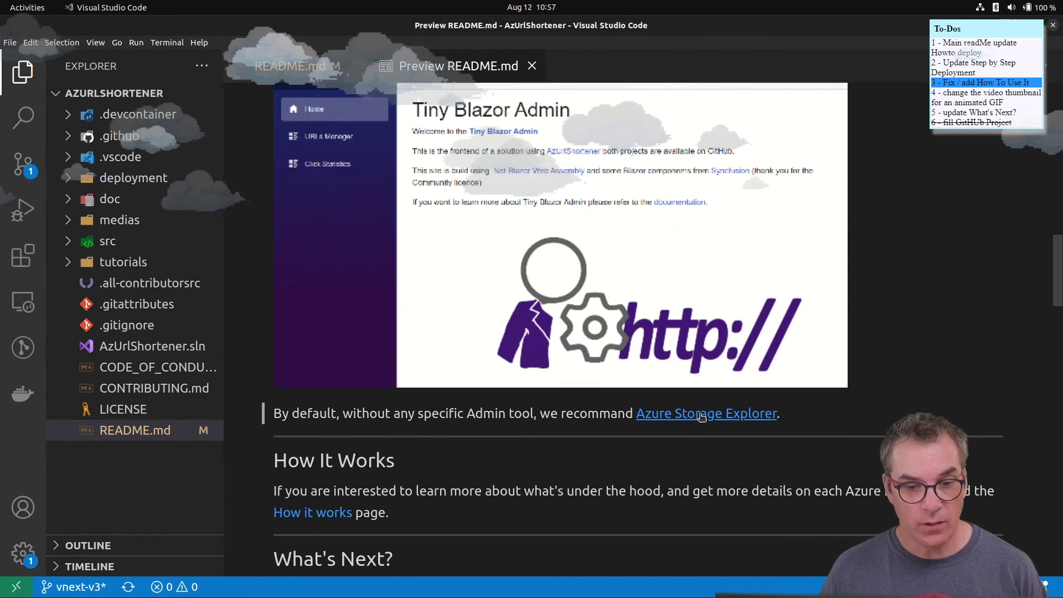
{"action": "scroll", "coordinate": [692, 419], "scroll_direction": "up", "scroll_amount": 5}
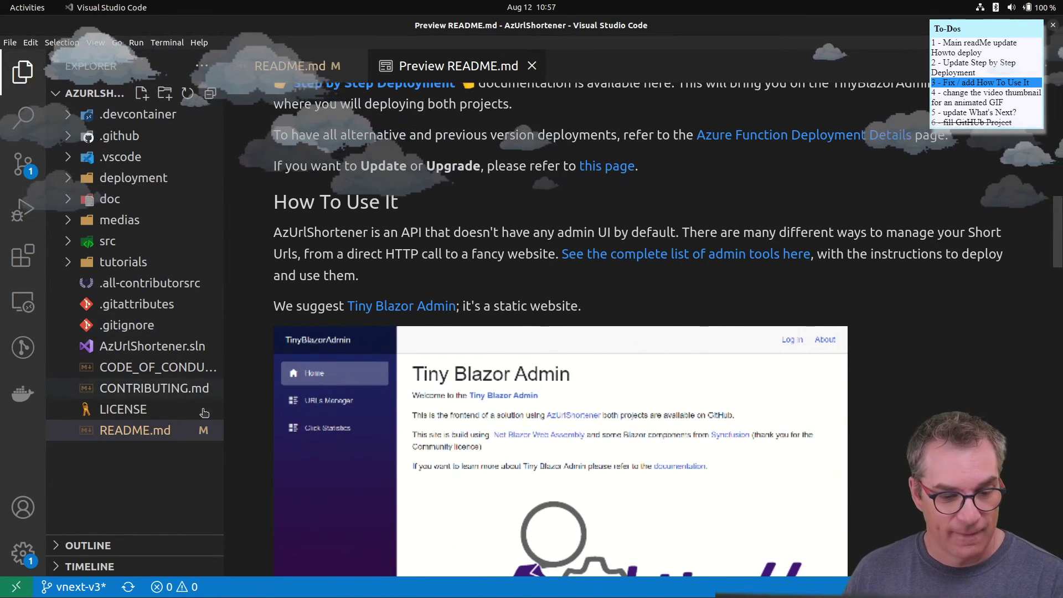
{"action": "left_click", "coordinate": [21, 555]}
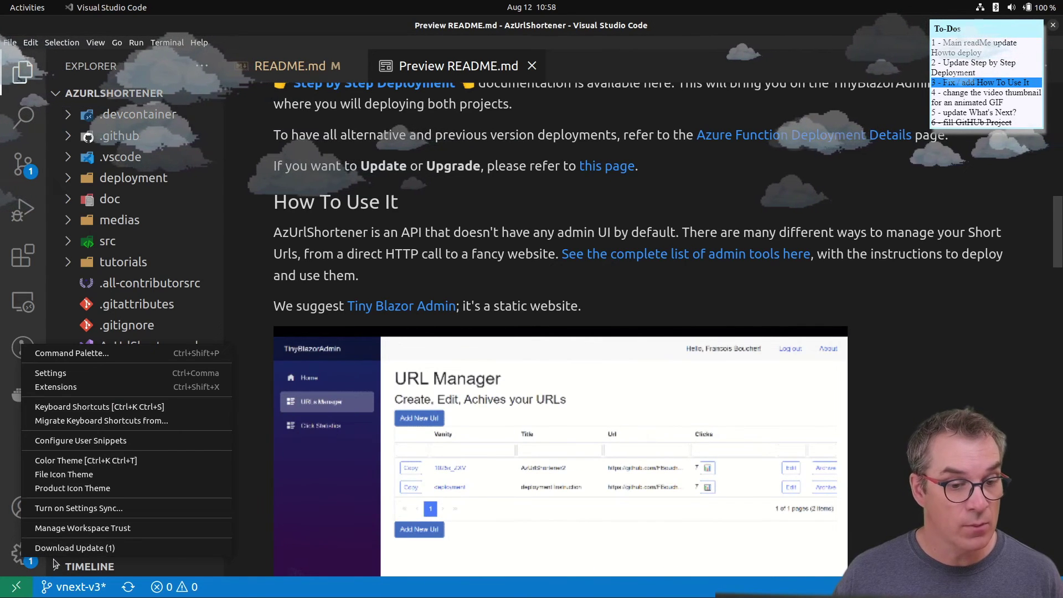
{"action": "left_click", "coordinate": [86, 461]}
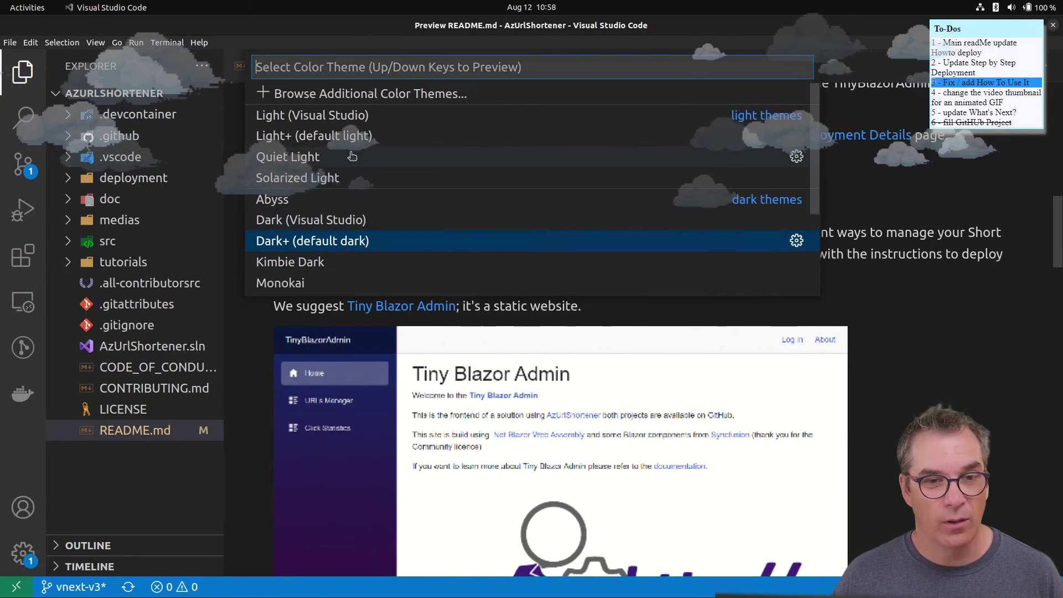
{"action": "key", "text": "Escape"}
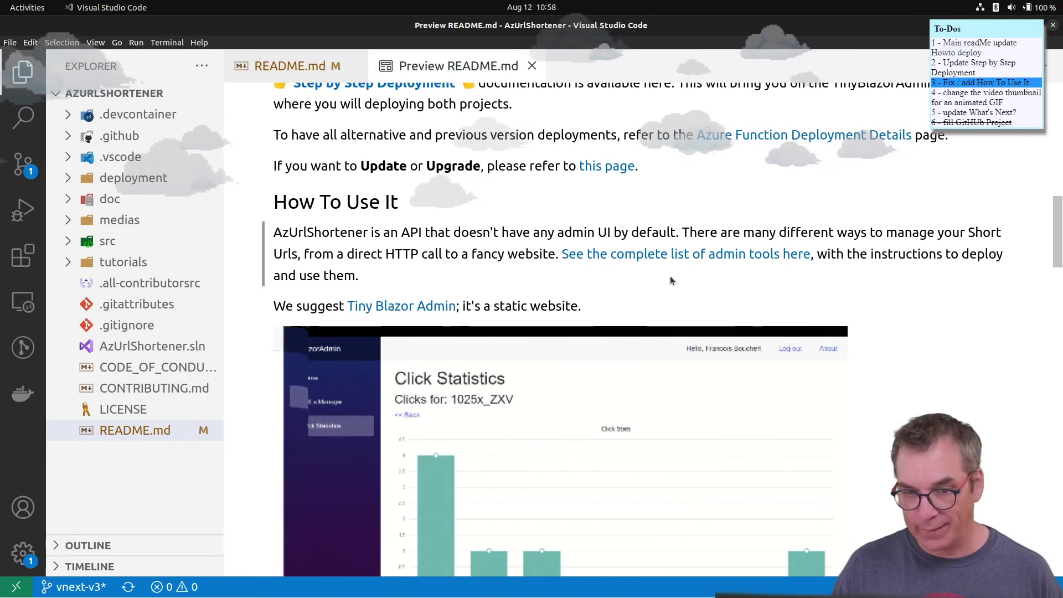
- Review the rendered How To Deploy and How To Use It sections, then bring up the window switcher
{"action": "mouse_move", "coordinate": [454, 595]}
{"action": "left_click", "coordinate": [485, 585]}
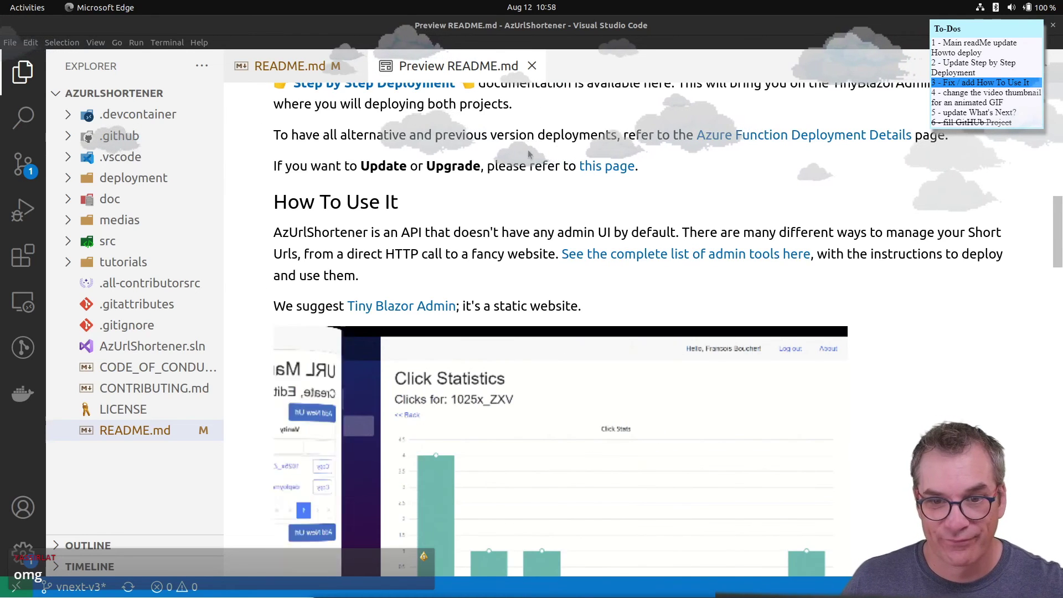
{"action": "scroll", "coordinate": [520, 233], "scroll_direction": "up", "scroll_amount": 5}
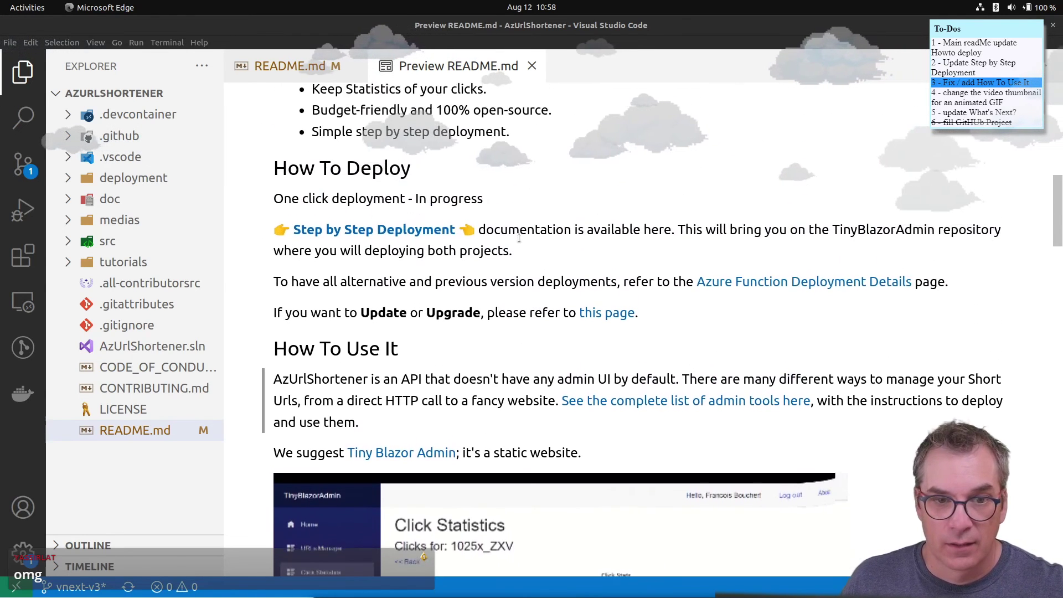
{"action": "scroll", "coordinate": [332, 243], "scroll_direction": "down", "scroll_amount": 3}
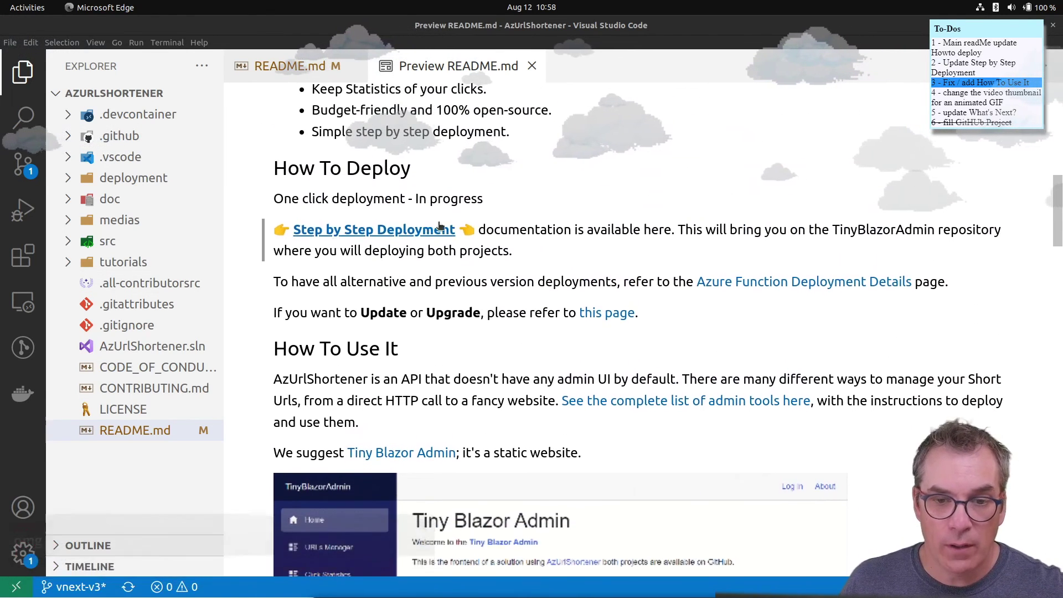
{"action": "scroll", "coordinate": [437, 246], "scroll_direction": "down", "scroll_amount": 1}
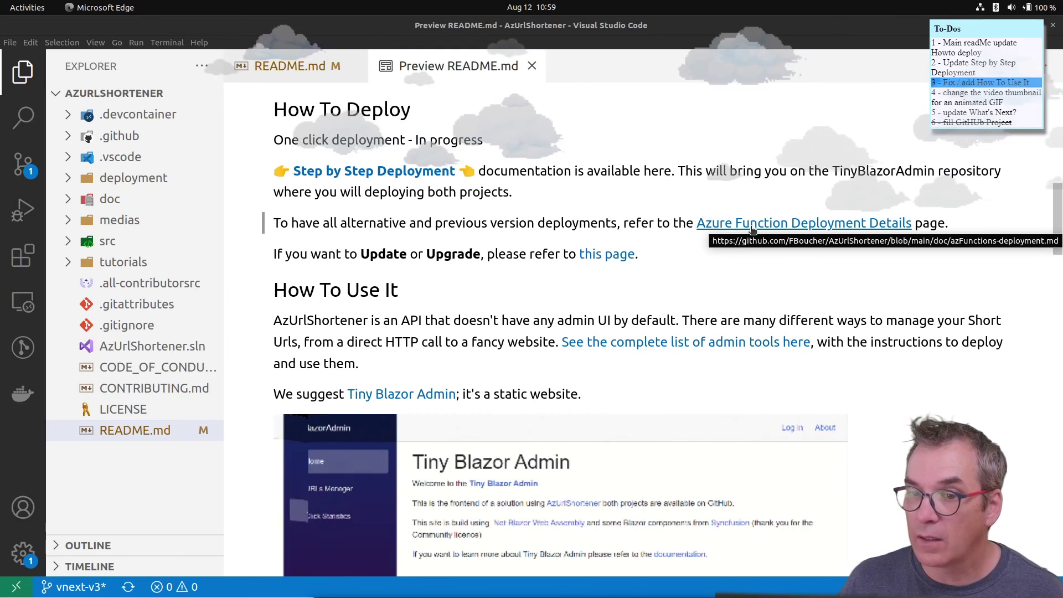
{"action": "scroll", "coordinate": [682, 286], "scroll_direction": "down", "scroll_amount": 1}
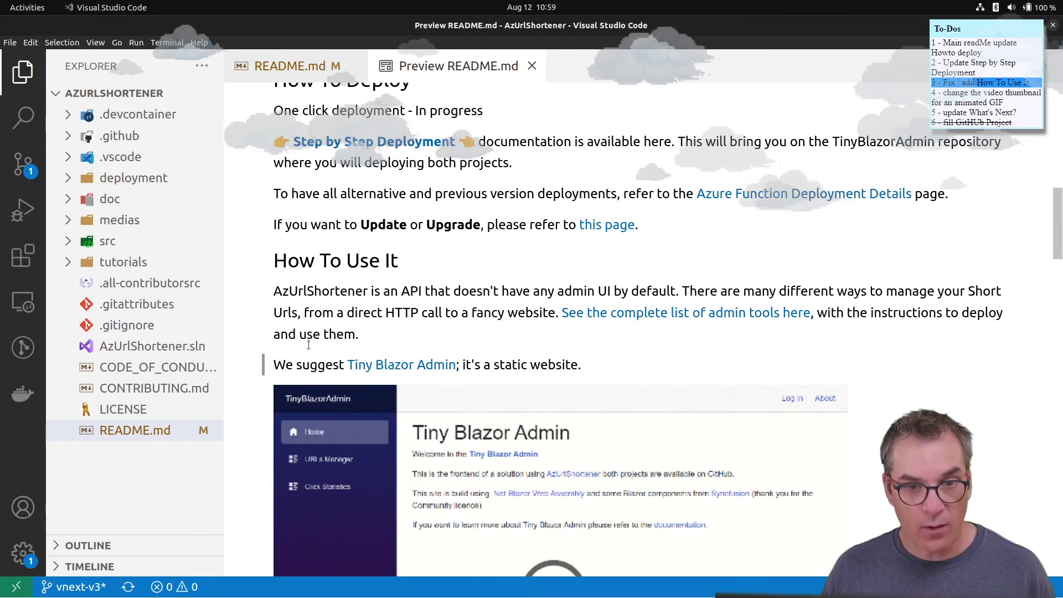
{"action": "key", "text": "alt+Tab"}
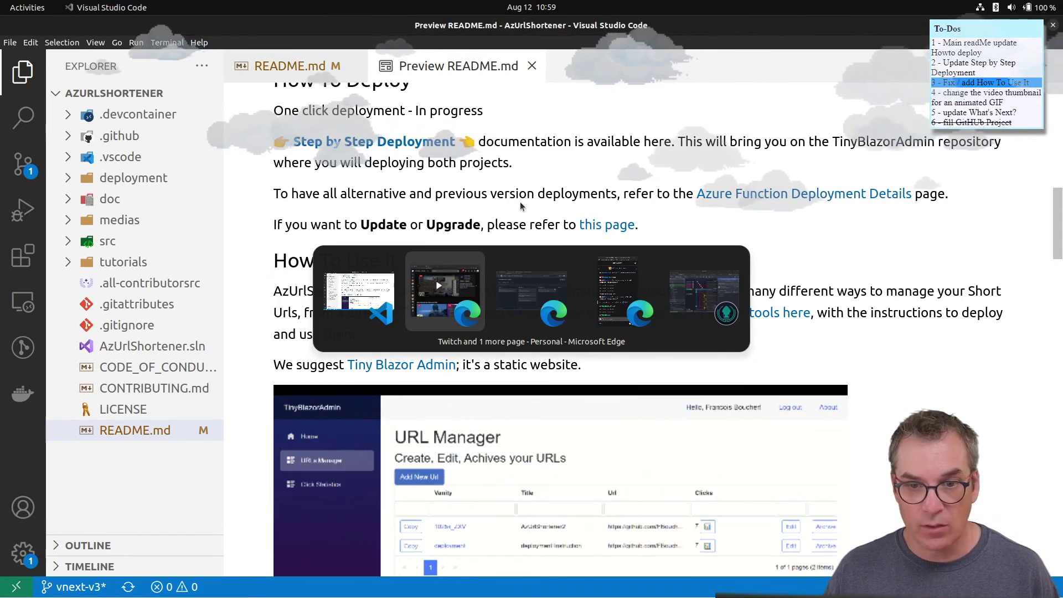
- Switch to Edge's FBoucher/AzUrlShortener repository tab and scroll up to its file list
{"action": "key", "text": "alt+Tab"}
{"action": "key", "text": "Tab"}
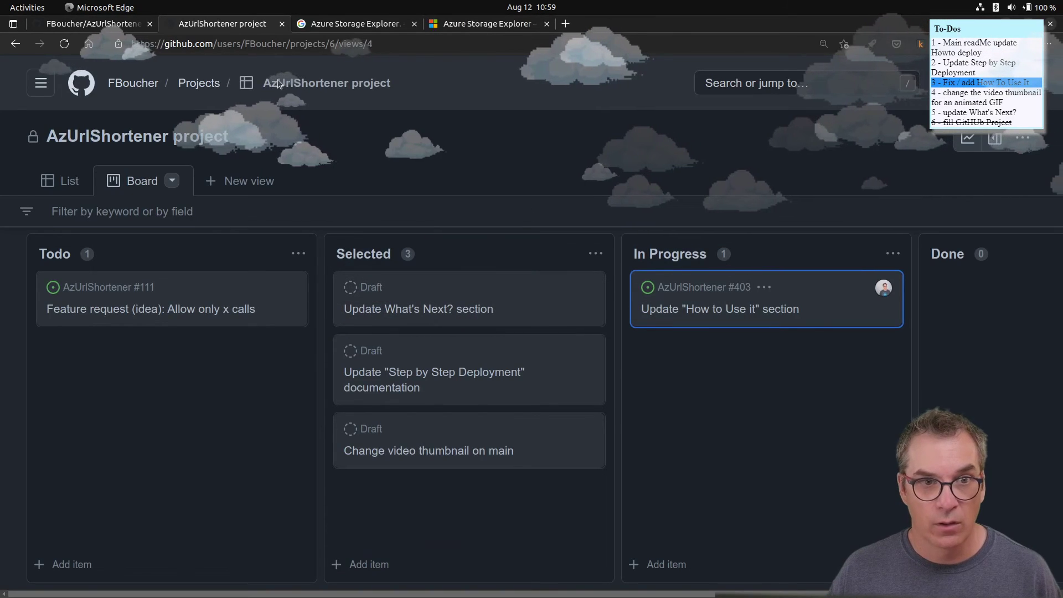
{"action": "left_click", "coordinate": [57, 28]}
{"action": "scroll", "coordinate": [230, 330], "scroll_direction": "up", "scroll_amount": 3}
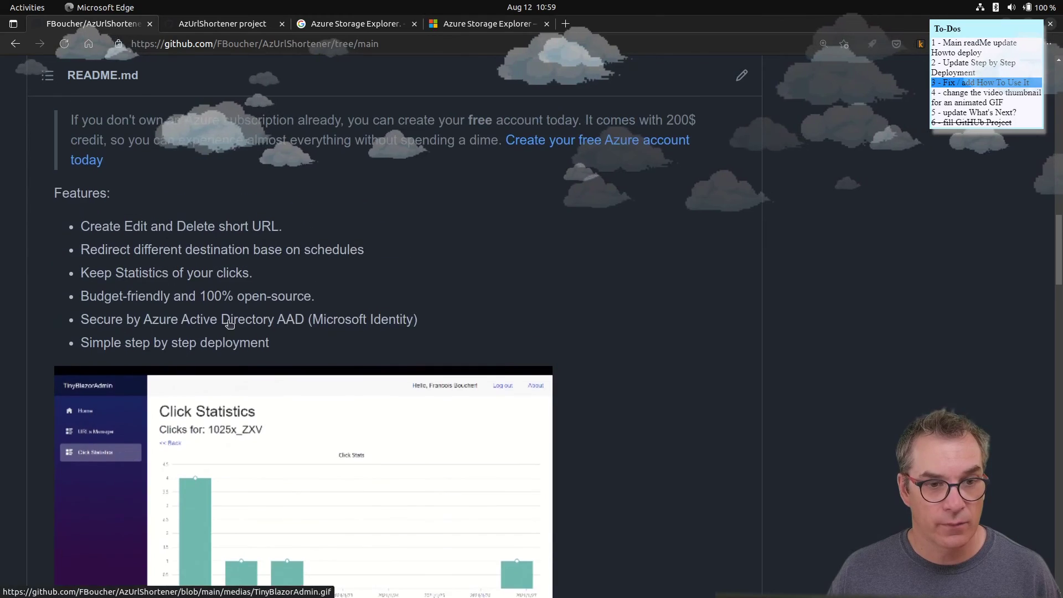
{"action": "scroll", "coordinate": [230, 330], "scroll_direction": "up", "scroll_amount": 10}
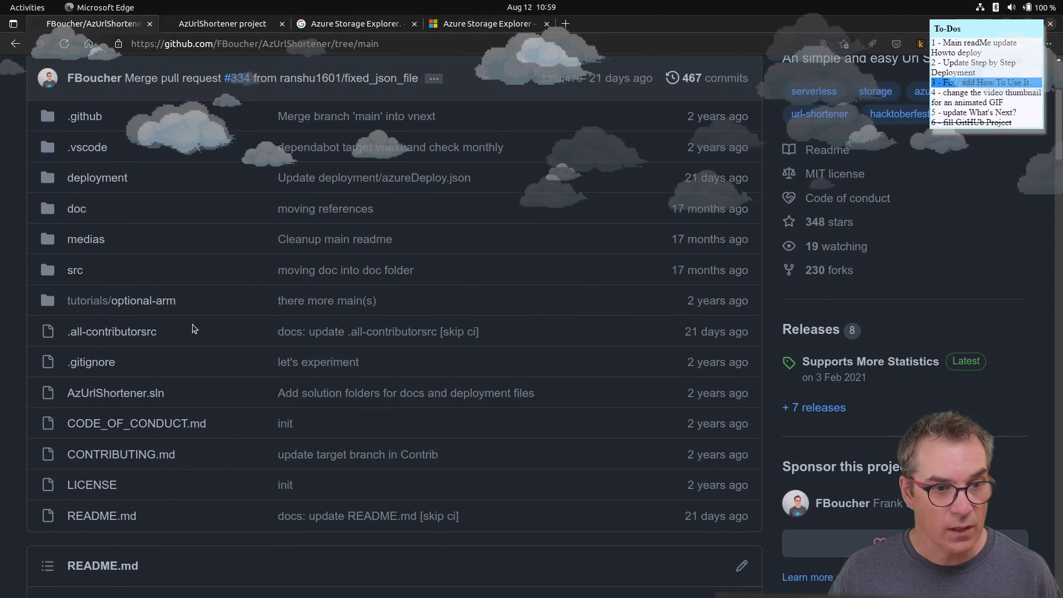
{"action": "scroll", "coordinate": [38, 358], "scroll_direction": "up", "scroll_amount": 3}
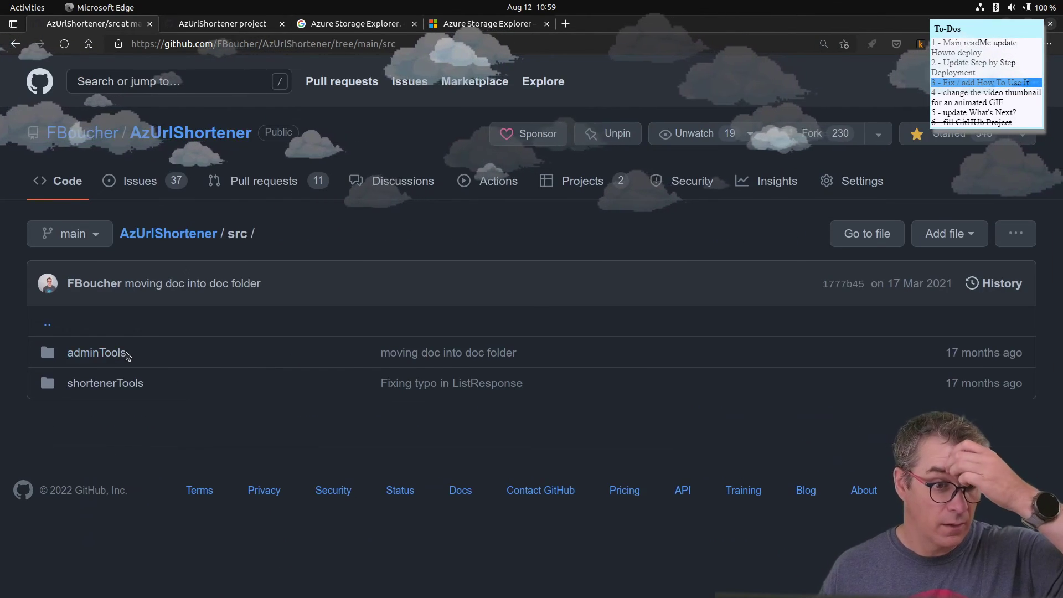
- Read the adminTools folder's README listing the admin frontends, then return to the AzUrlShortener project board
{"action": "left_click", "coordinate": [118, 356]}
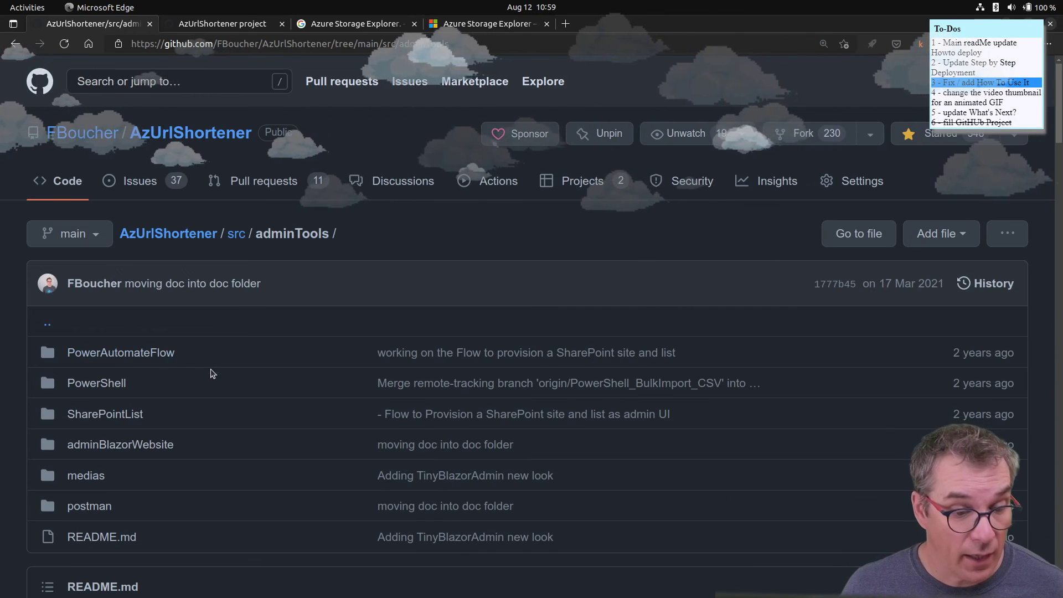
{"action": "scroll", "coordinate": [210, 388], "scroll_direction": "down", "scroll_amount": 1}
{"action": "scroll", "coordinate": [210, 398], "scroll_direction": "down", "scroll_amount": 1}
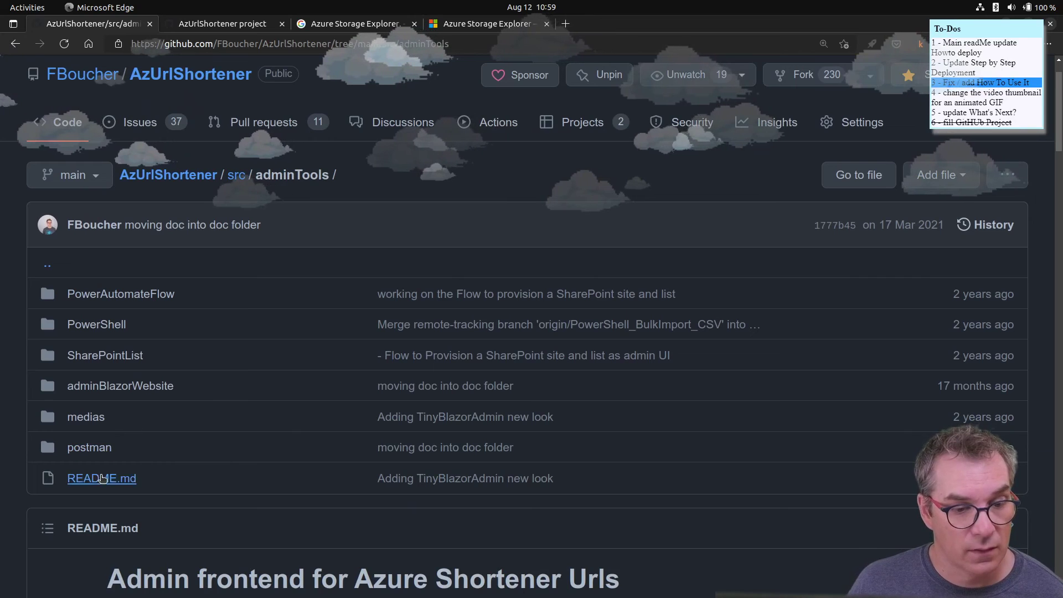
{"action": "scroll", "coordinate": [105, 475], "scroll_direction": "down", "scroll_amount": 10}
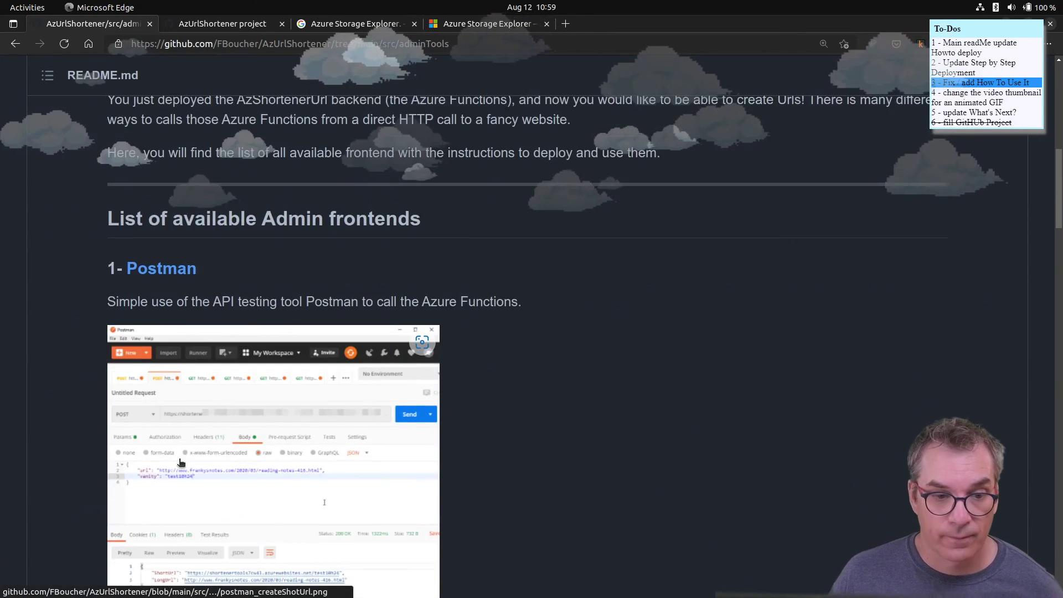
{"action": "scroll", "coordinate": [180, 462], "scroll_direction": "down", "scroll_amount": 5}
{"action": "scroll", "coordinate": [181, 454], "scroll_direction": "up", "scroll_amount": 3}
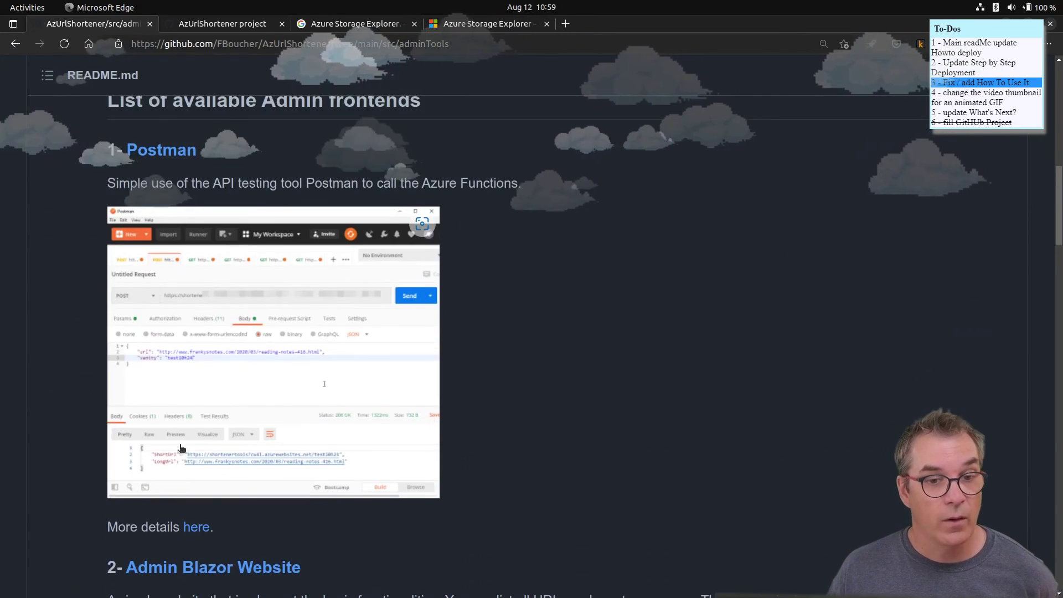
{"action": "scroll", "coordinate": [198, 412], "scroll_direction": "down", "scroll_amount": 4}
{"action": "scroll", "coordinate": [198, 413], "scroll_direction": "down", "scroll_amount": 10}
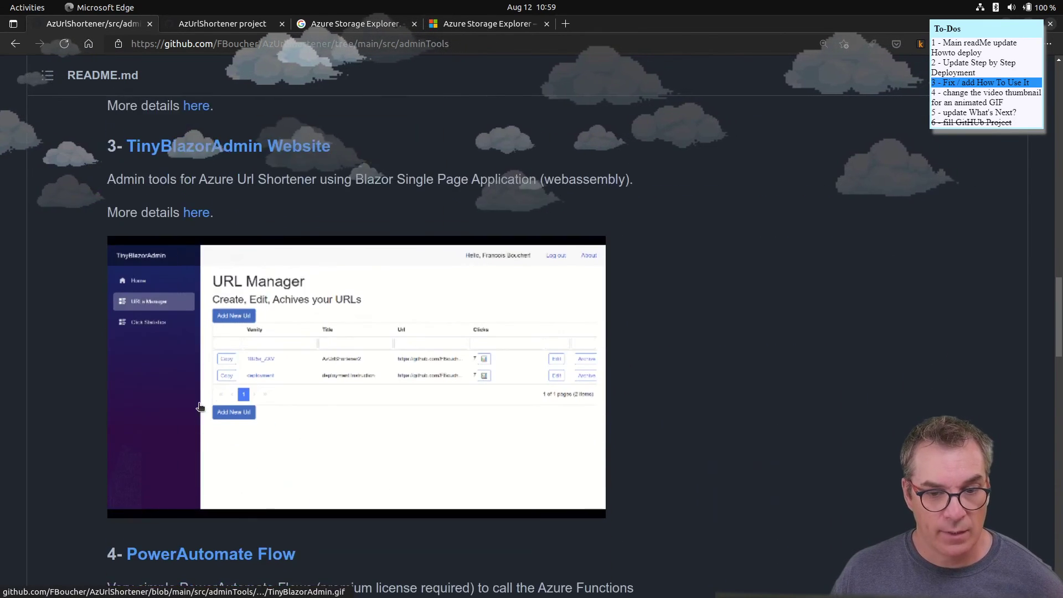
{"action": "scroll", "coordinate": [200, 407], "scroll_direction": "down", "scroll_amount": 3}
{"action": "scroll", "coordinate": [220, 381], "scroll_direction": "down", "scroll_amount": 9}
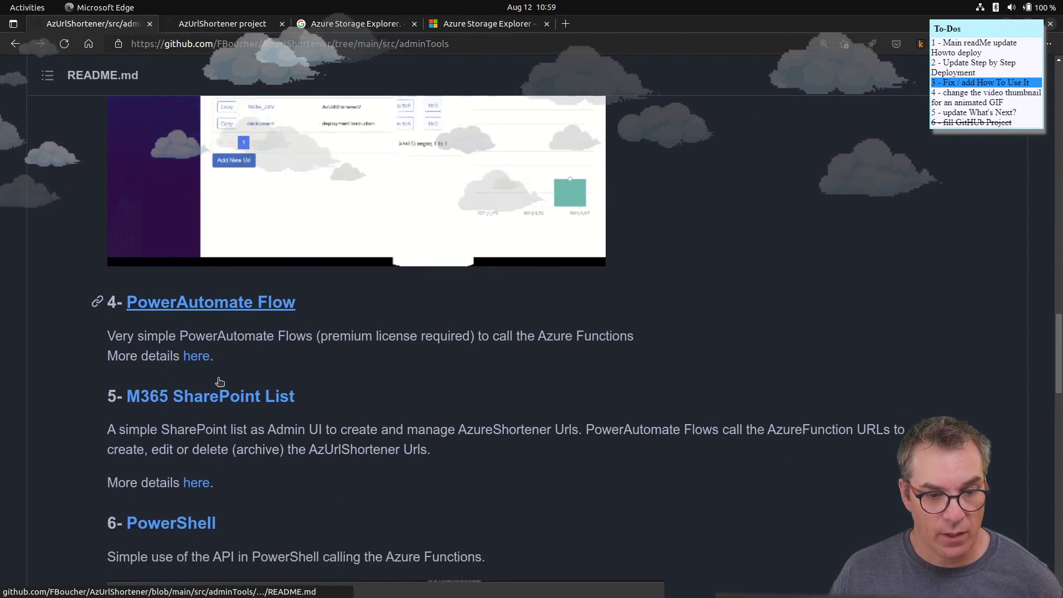
{"action": "scroll", "coordinate": [218, 382], "scroll_direction": "down", "scroll_amount": 7}
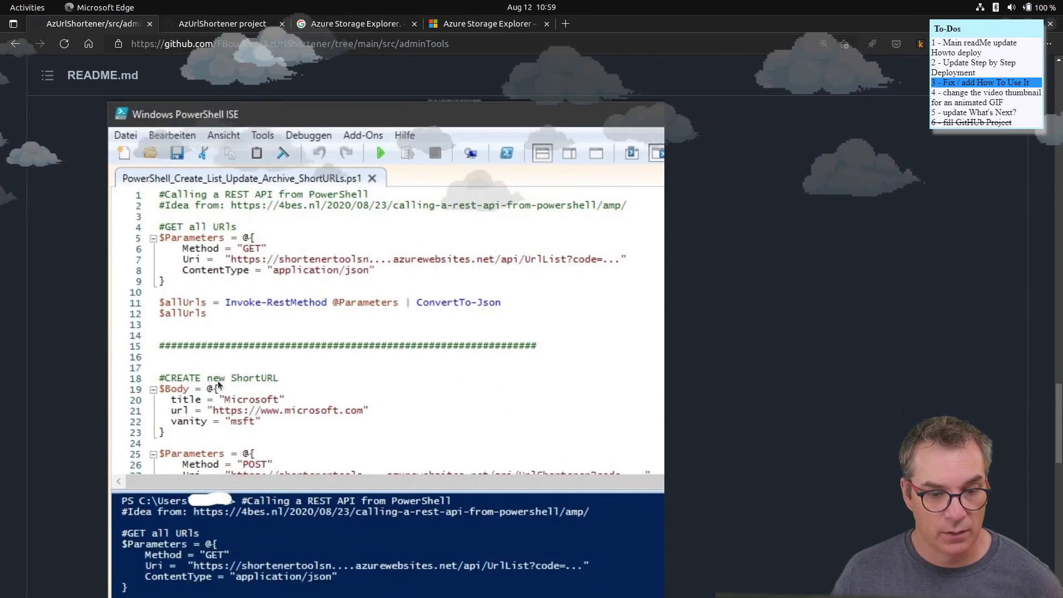
{"action": "scroll", "coordinate": [220, 384], "scroll_direction": "down", "scroll_amount": 1}
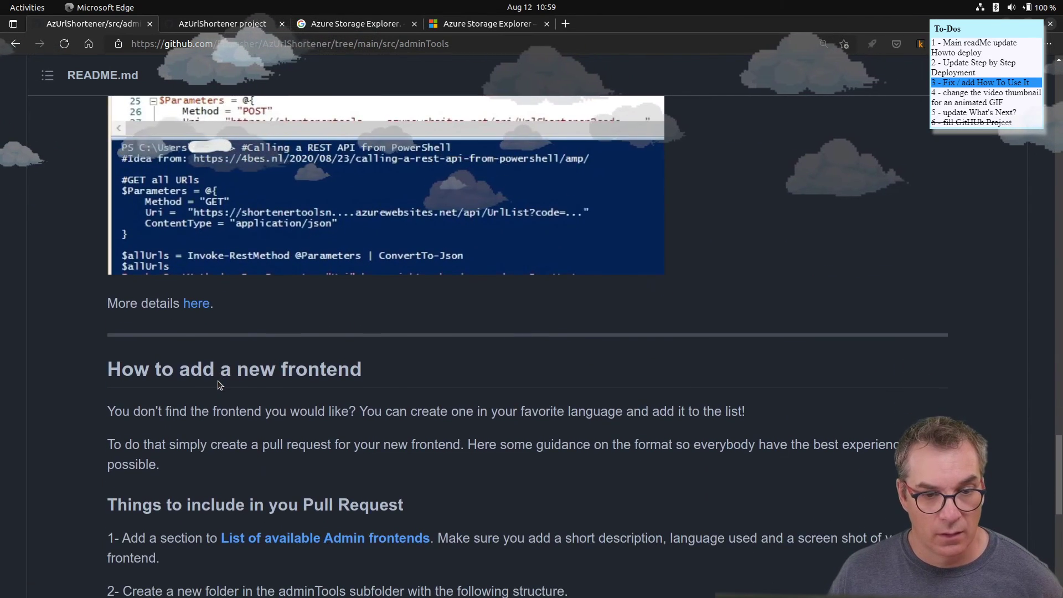
{"action": "scroll", "coordinate": [219, 385], "scroll_direction": "down", "scroll_amount": 8}
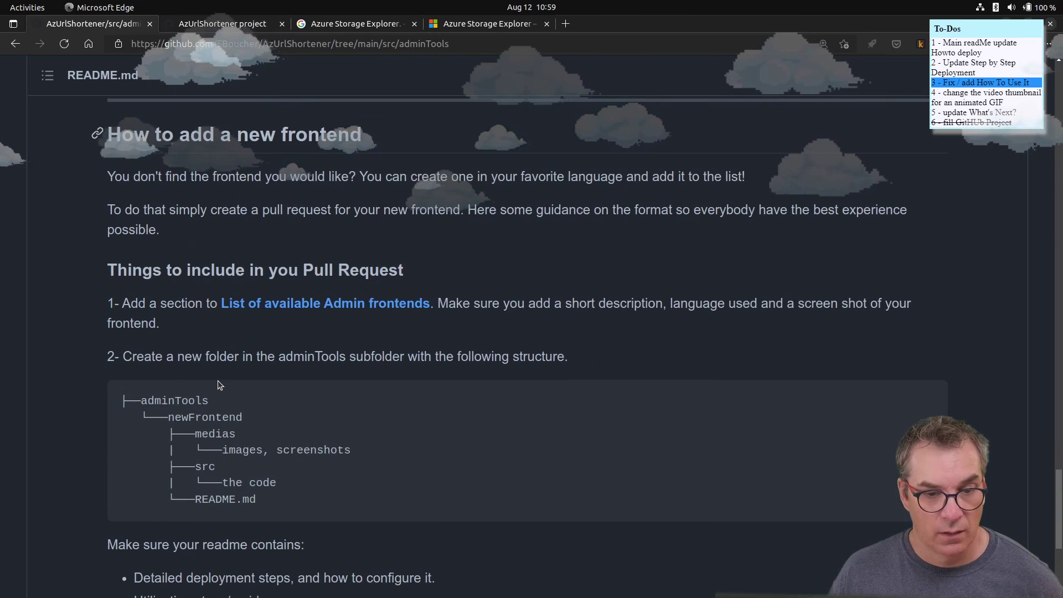
{"action": "scroll", "coordinate": [217, 380], "scroll_direction": "down", "scroll_amount": 1}
{"action": "scroll", "coordinate": [217, 380], "scroll_direction": "up", "scroll_amount": 2}
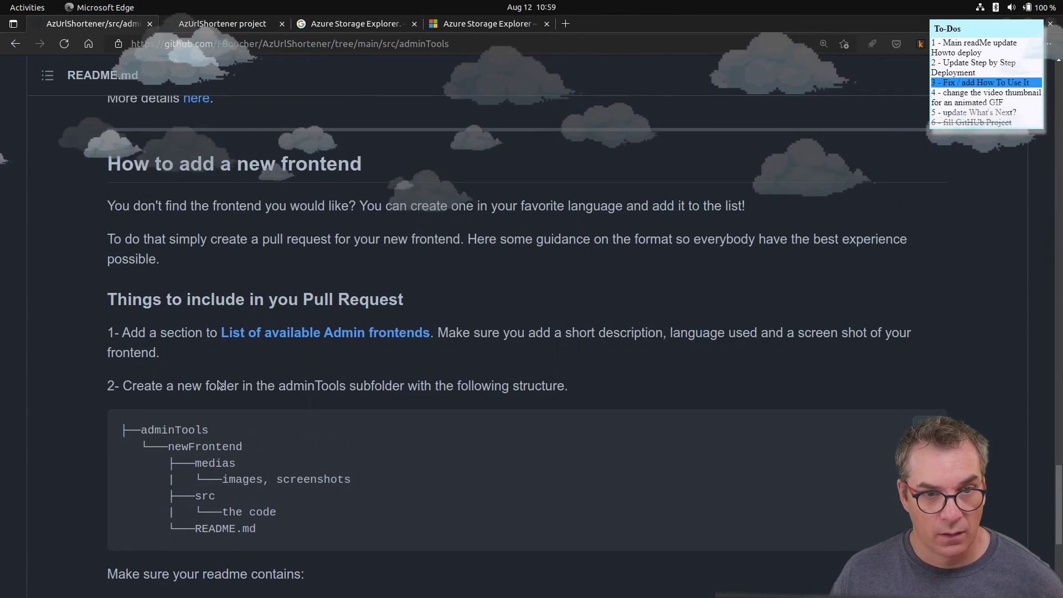
{"action": "scroll", "coordinate": [218, 380], "scroll_direction": "down", "scroll_amount": 11}
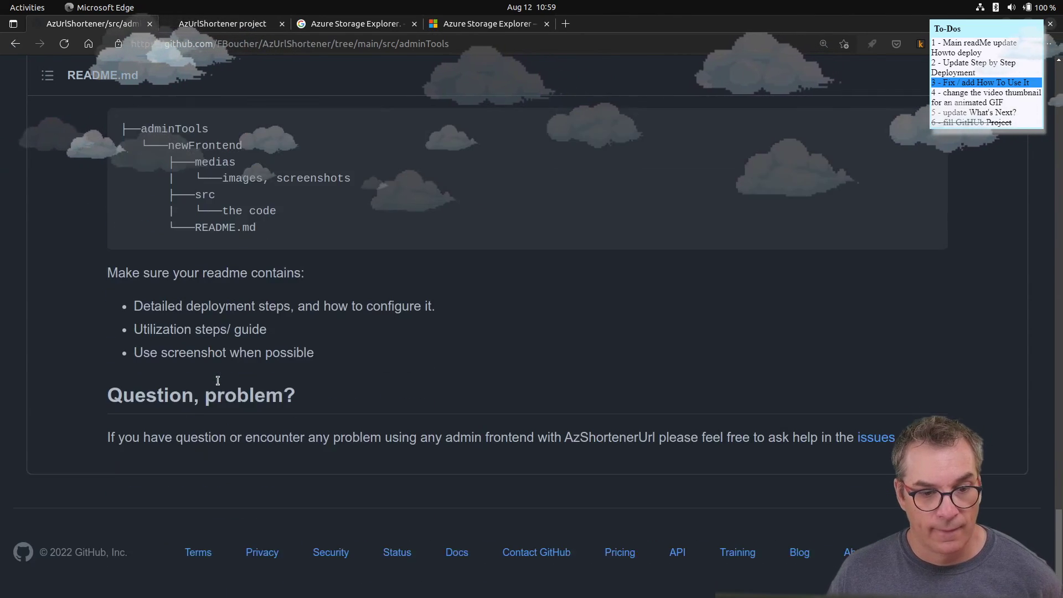
{"action": "scroll", "coordinate": [217, 380], "scroll_direction": "up", "scroll_amount": 4}
{"action": "scroll", "coordinate": [218, 380], "scroll_direction": "up", "scroll_amount": 20}
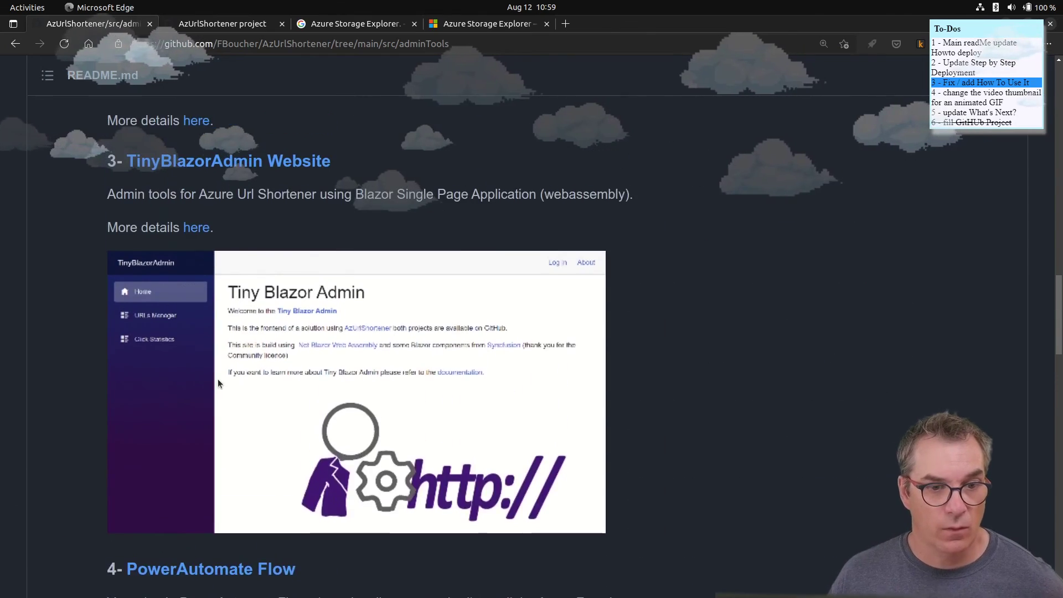
{"action": "scroll", "coordinate": [217, 379], "scroll_direction": "up", "scroll_amount": 20}
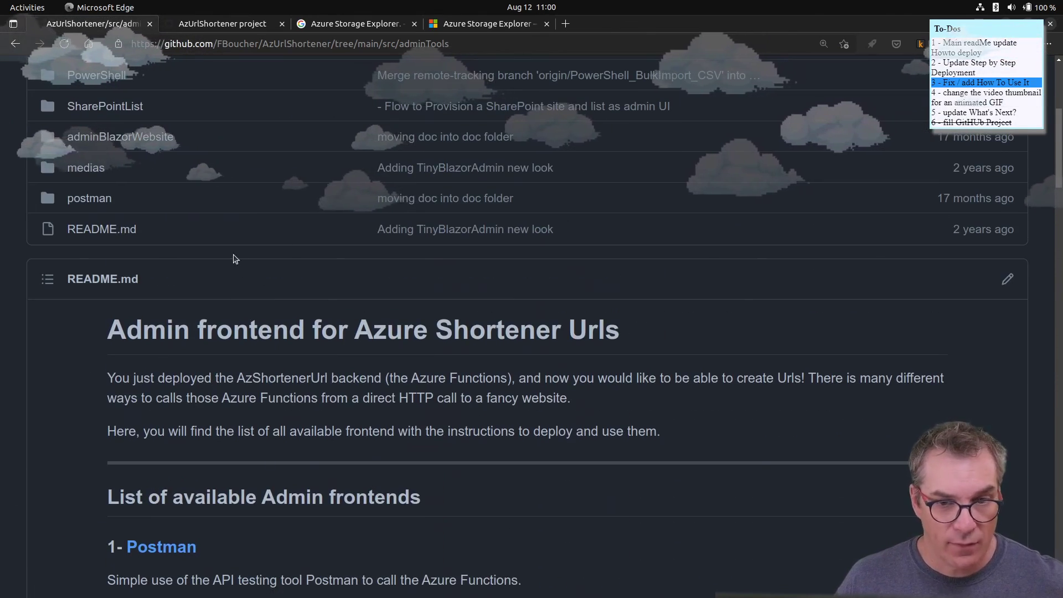
{"action": "scroll", "coordinate": [292, 408], "scroll_direction": "down", "scroll_amount": 2}
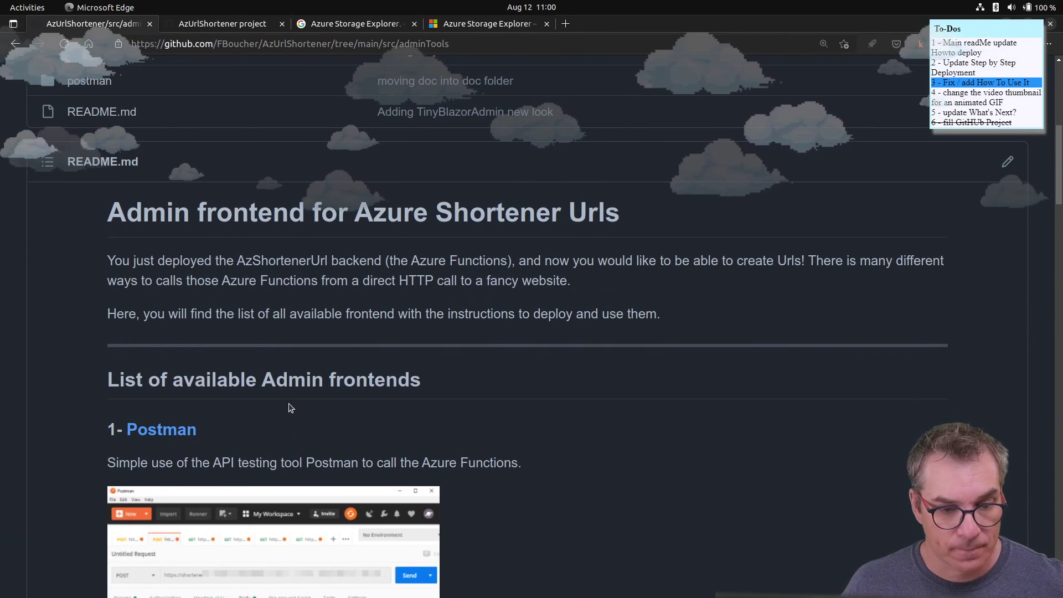
{"action": "scroll", "coordinate": [291, 408], "scroll_direction": "up", "scroll_amount": 4}
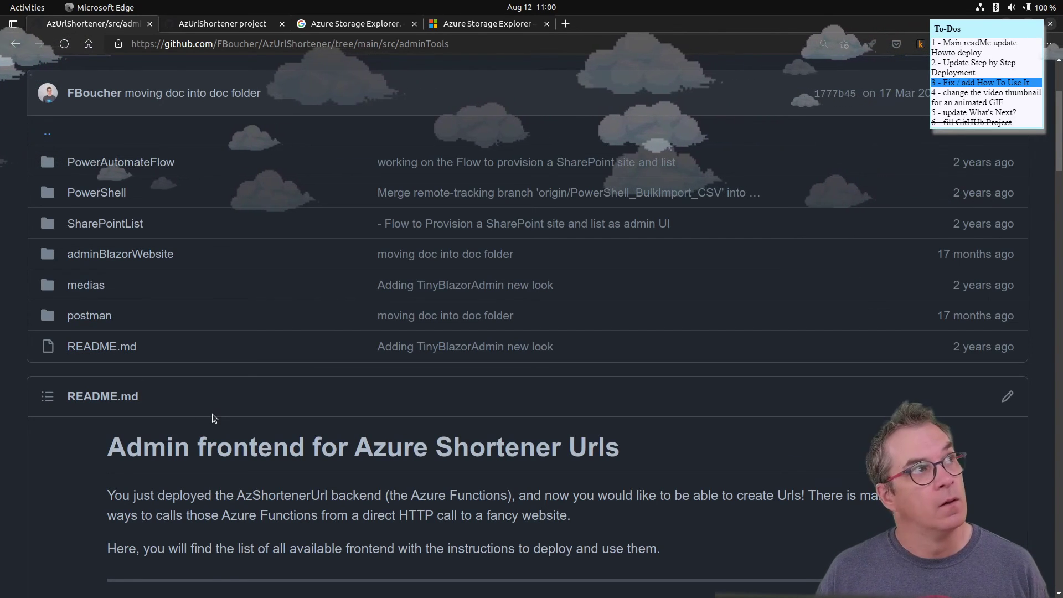
{"action": "scroll", "coordinate": [212, 415], "scroll_direction": "down", "scroll_amount": 4}
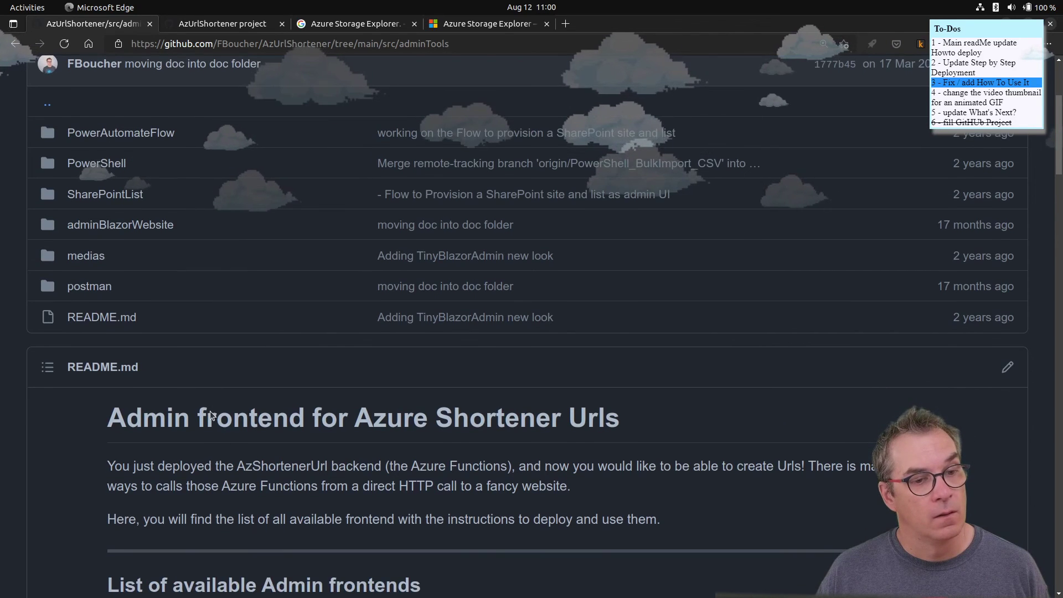
{"action": "scroll", "coordinate": [212, 415], "scroll_direction": "down", "scroll_amount": 3}
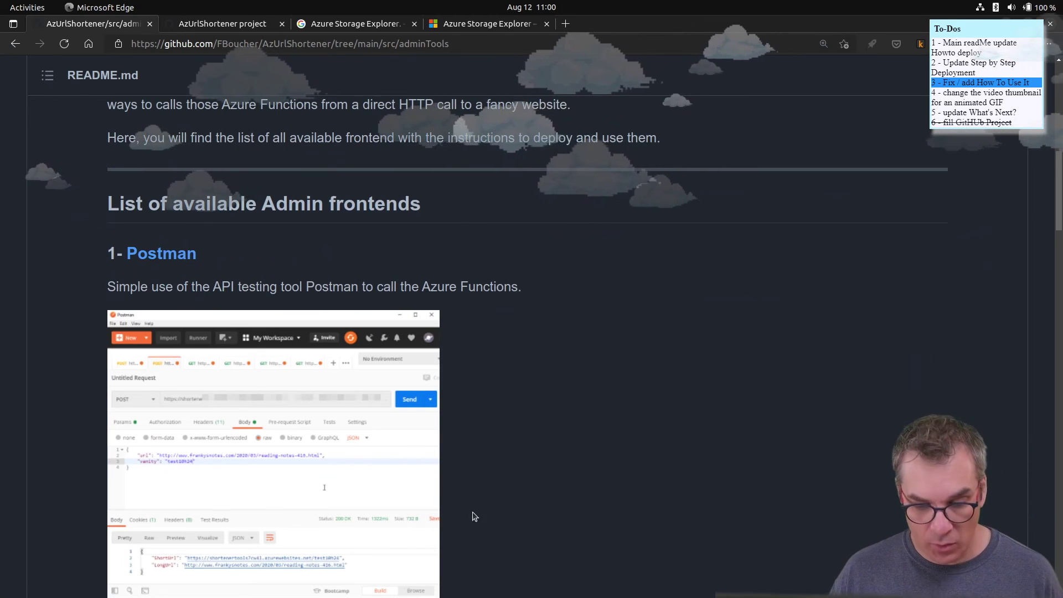
{"action": "left_click", "coordinate": [213, 27]}
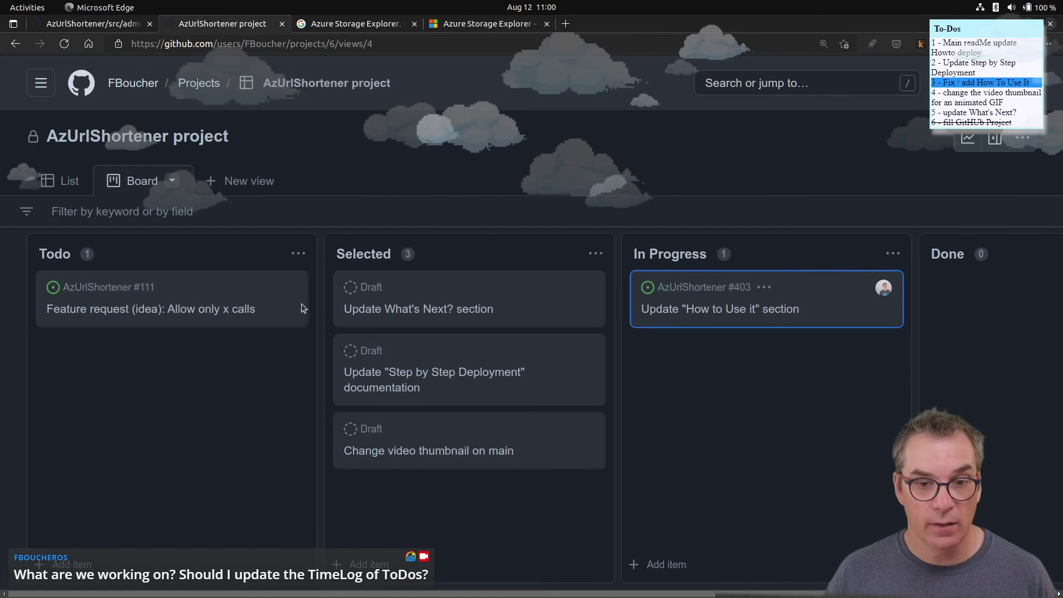
- Open issue #403, copy the adminTools page URL, and begin a comment on the issue with 'W'
{"action": "left_click", "coordinate": [730, 313]}
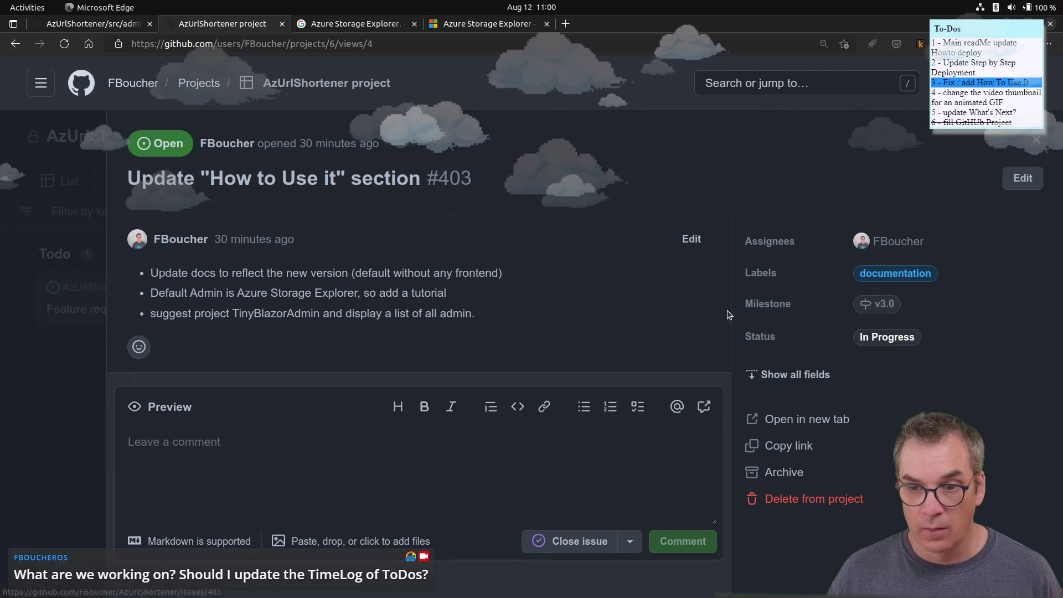
{"action": "left_click", "coordinate": [205, 453]}
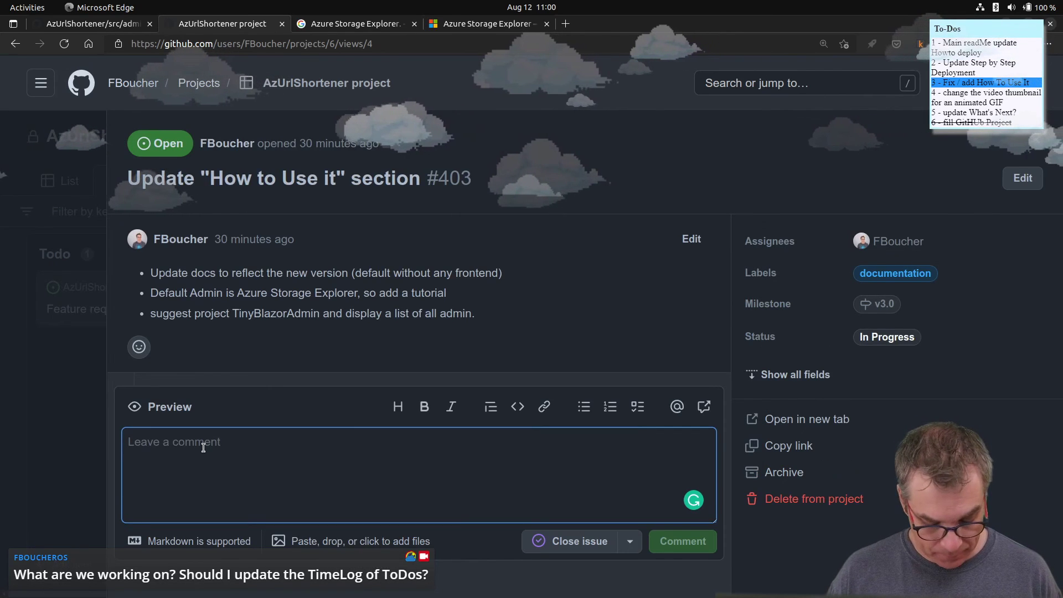
{"action": "left_click", "coordinate": [93, 23]}
{"action": "left_click_drag", "start_coordinate": [506, 44], "coordinate": [130, 58]}
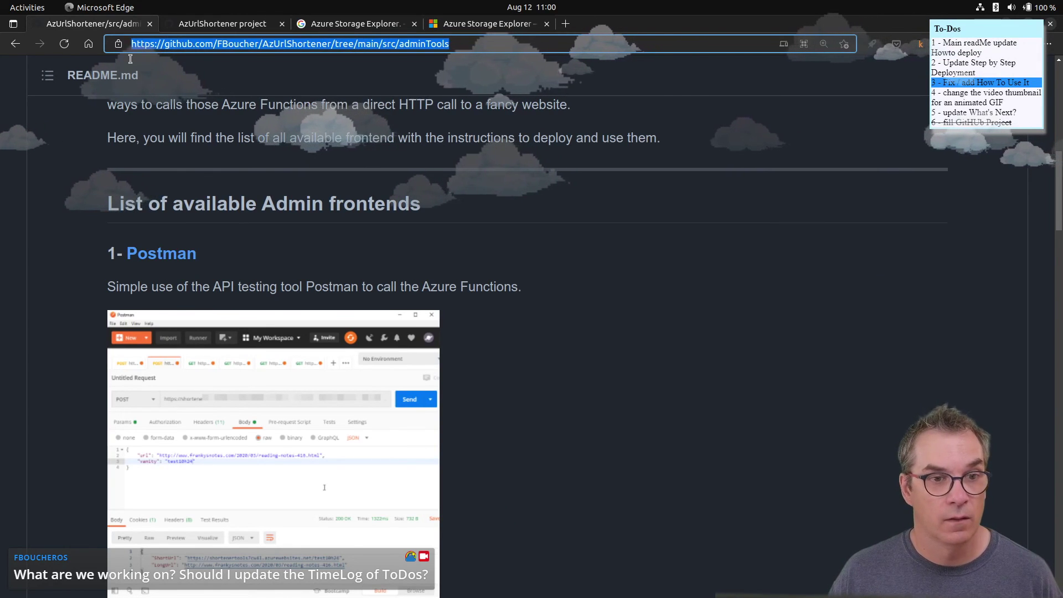
{"action": "left_click", "coordinate": [179, 25]}
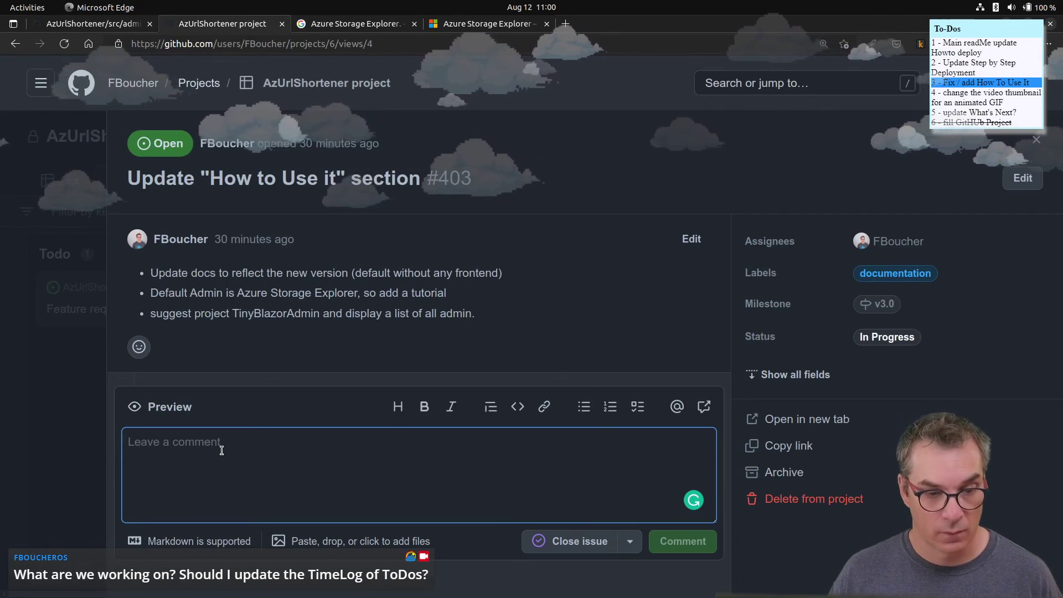
{"action": "type", "text": "We"}
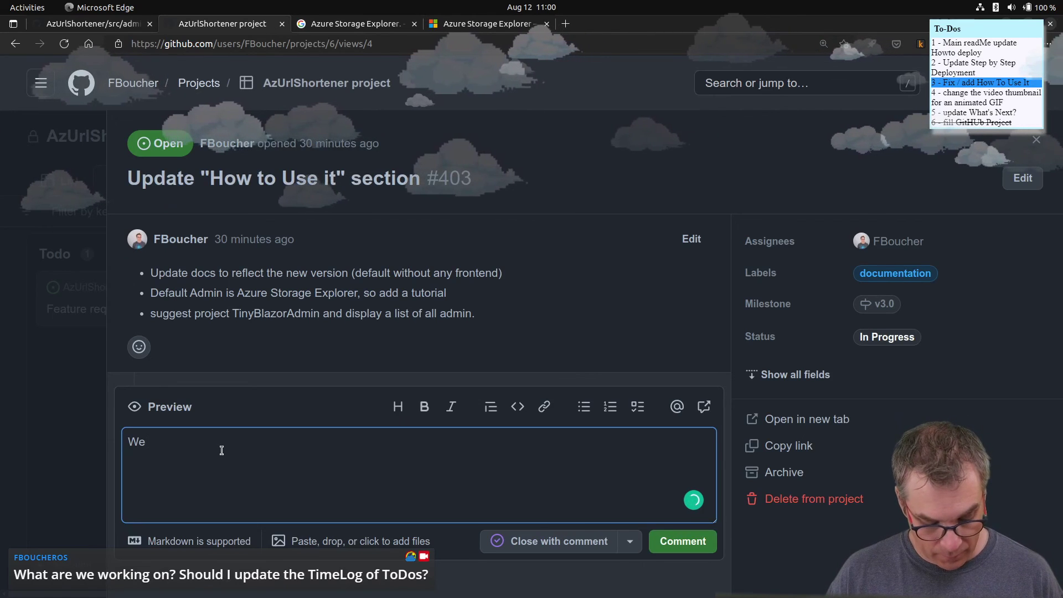